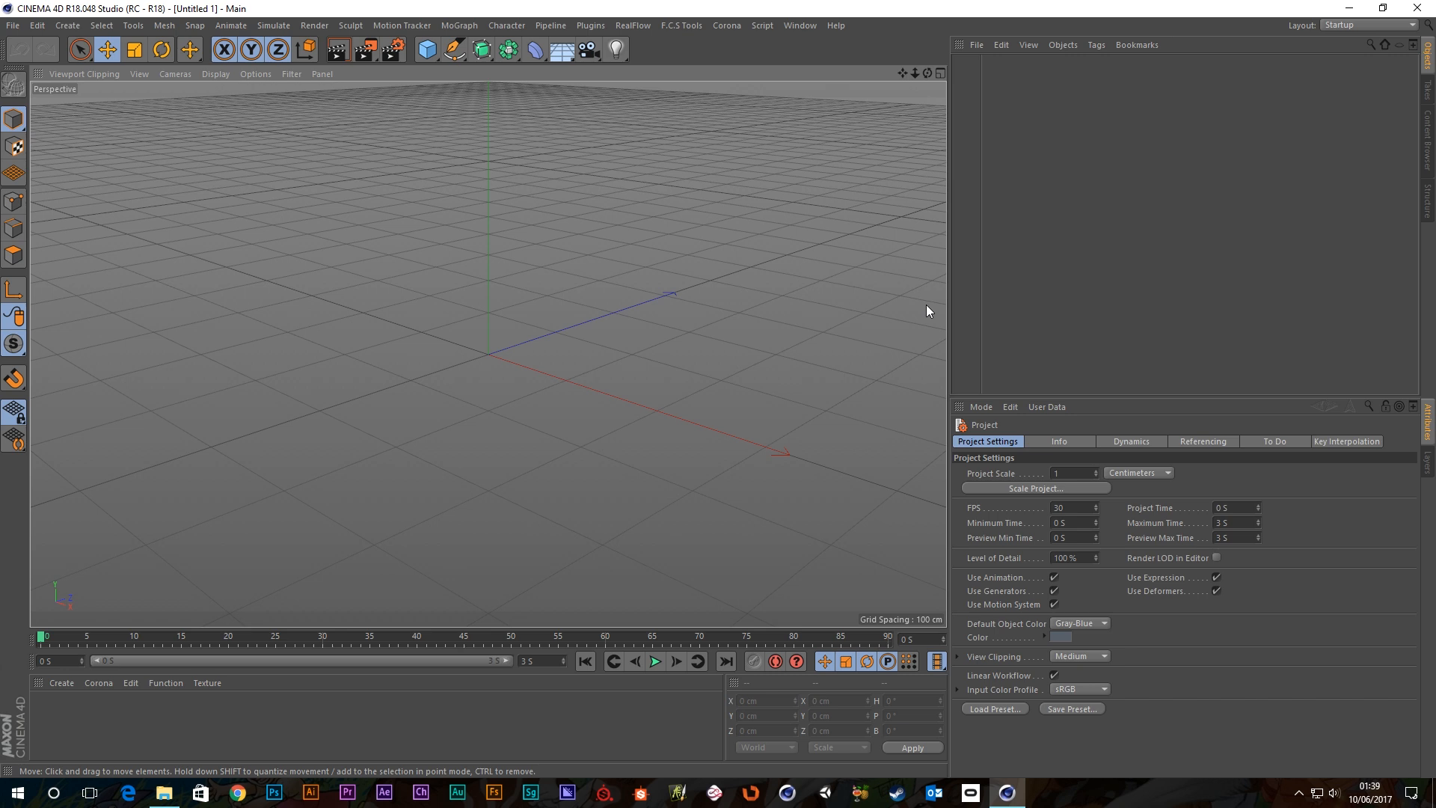
Open the RealFlow plugin menu over the empty untitled scene.
left_click(632, 27)
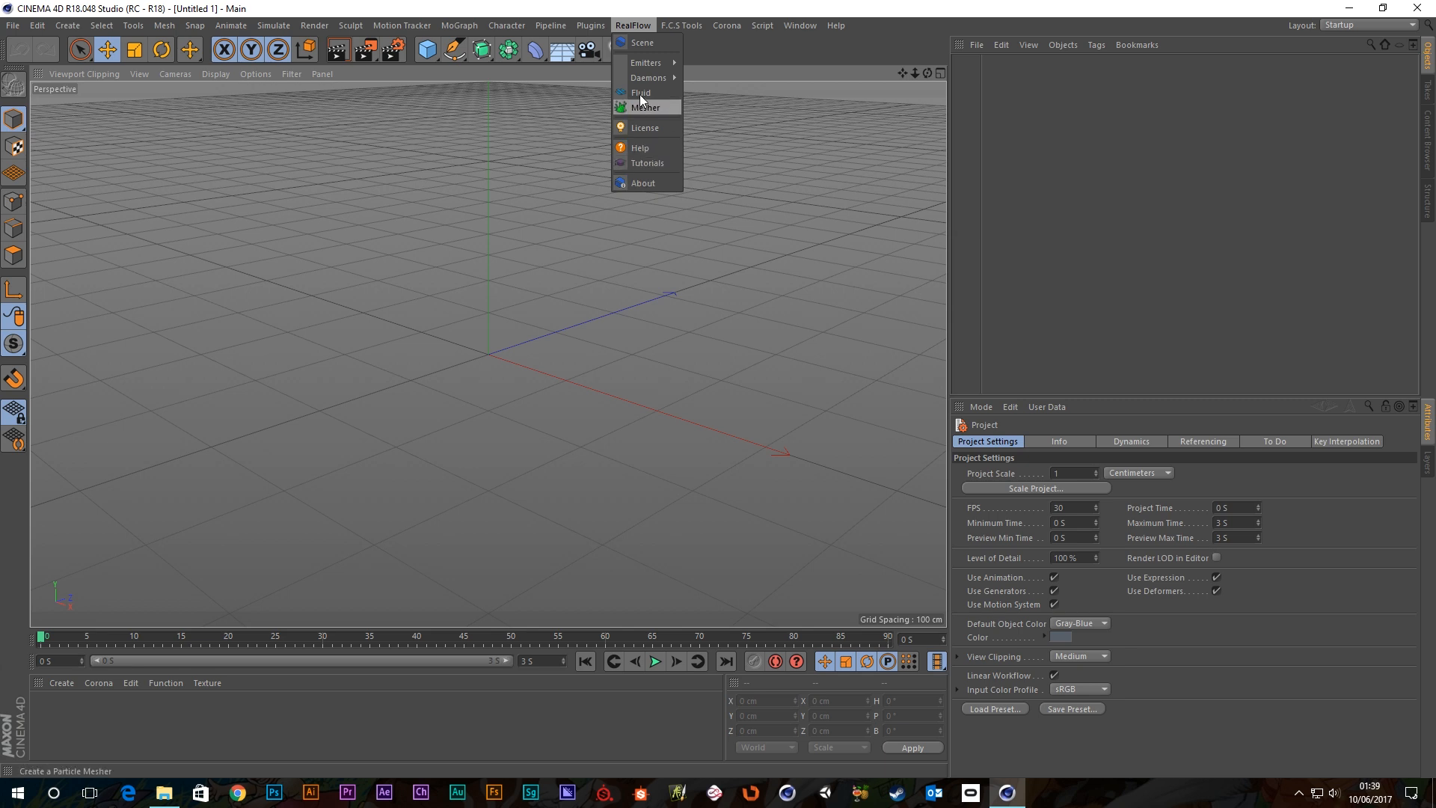
left_click(642, 45)
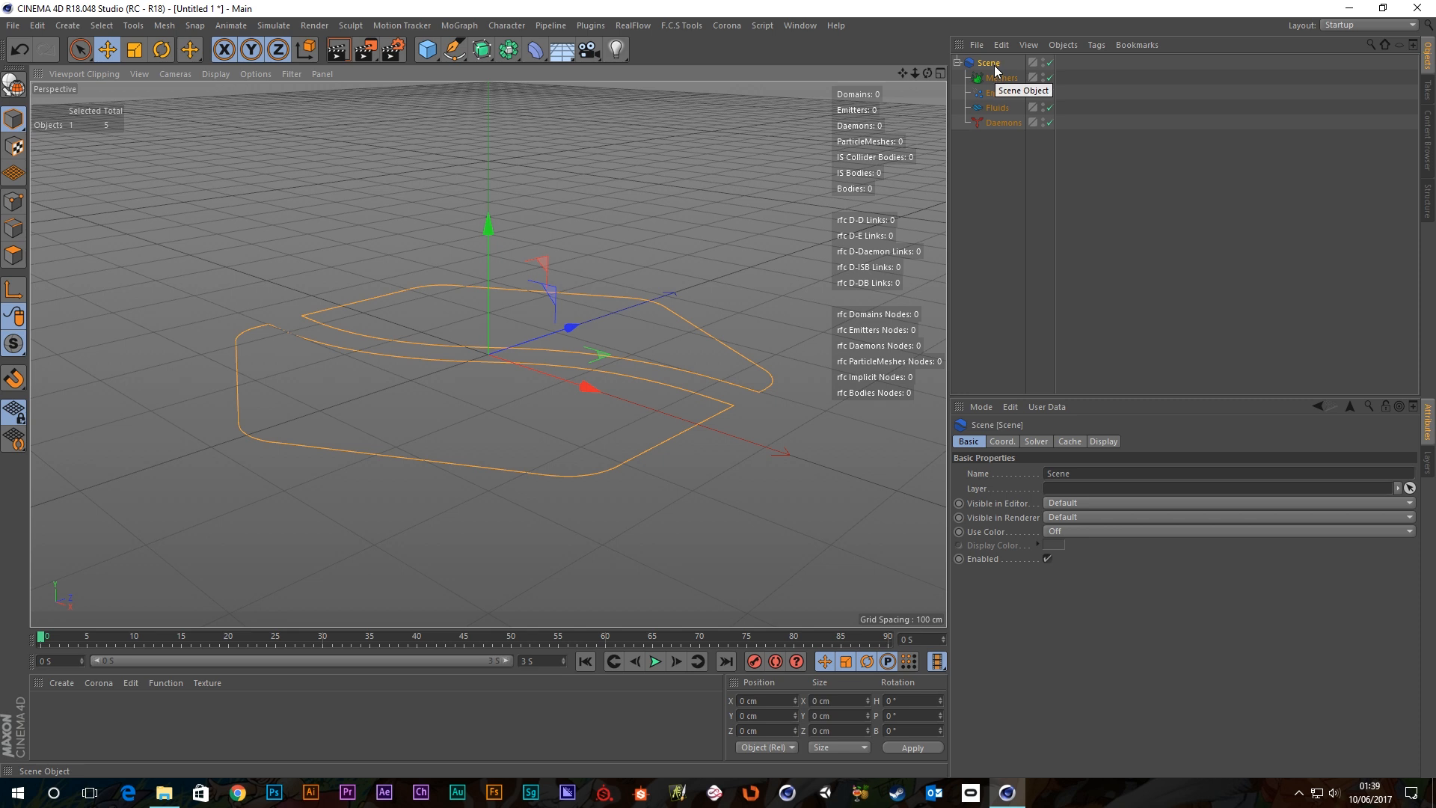
key("Delete")
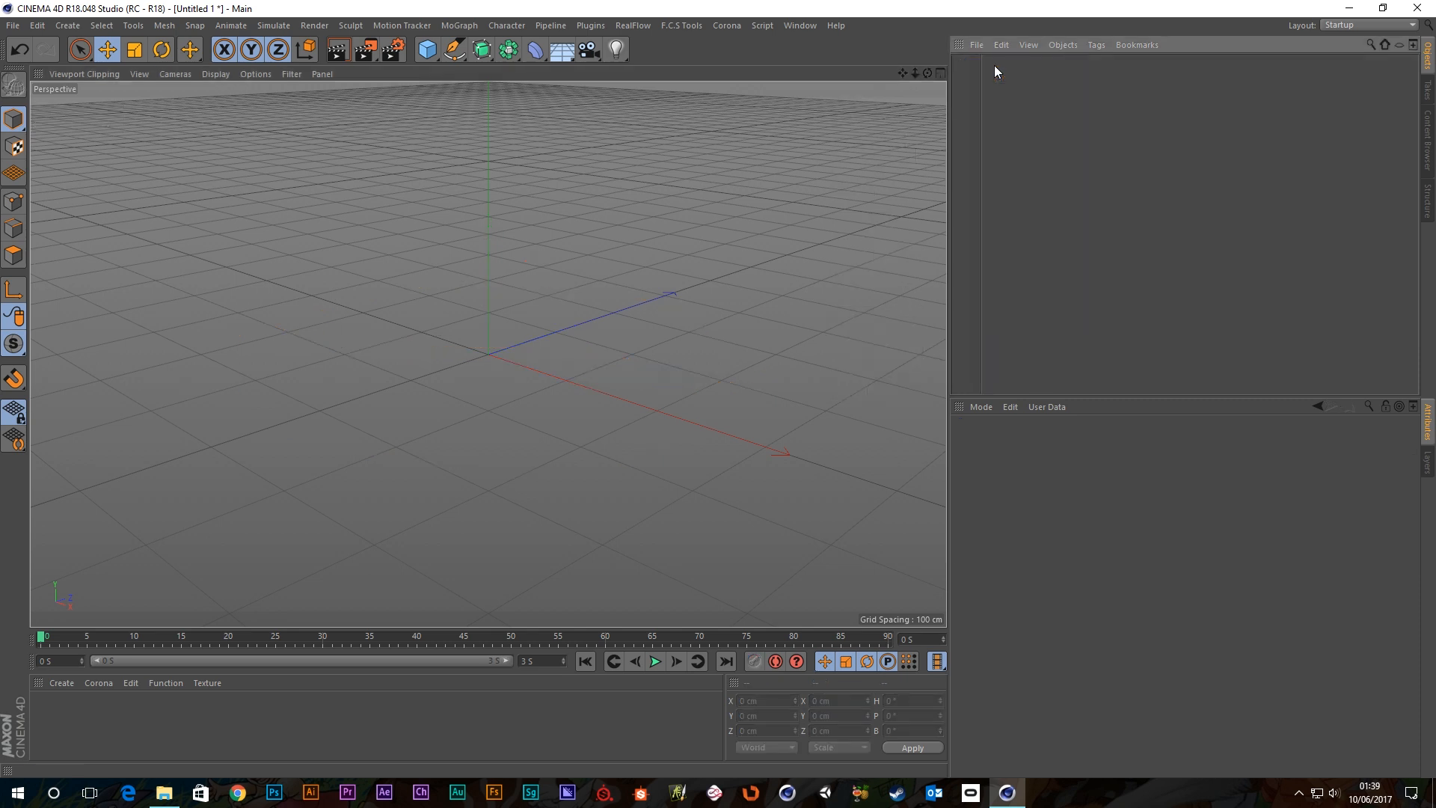
Create a RealFlow Circle emitter, which adds a RealFlow Scene and a Fluid automatically.
left_click(628, 27)
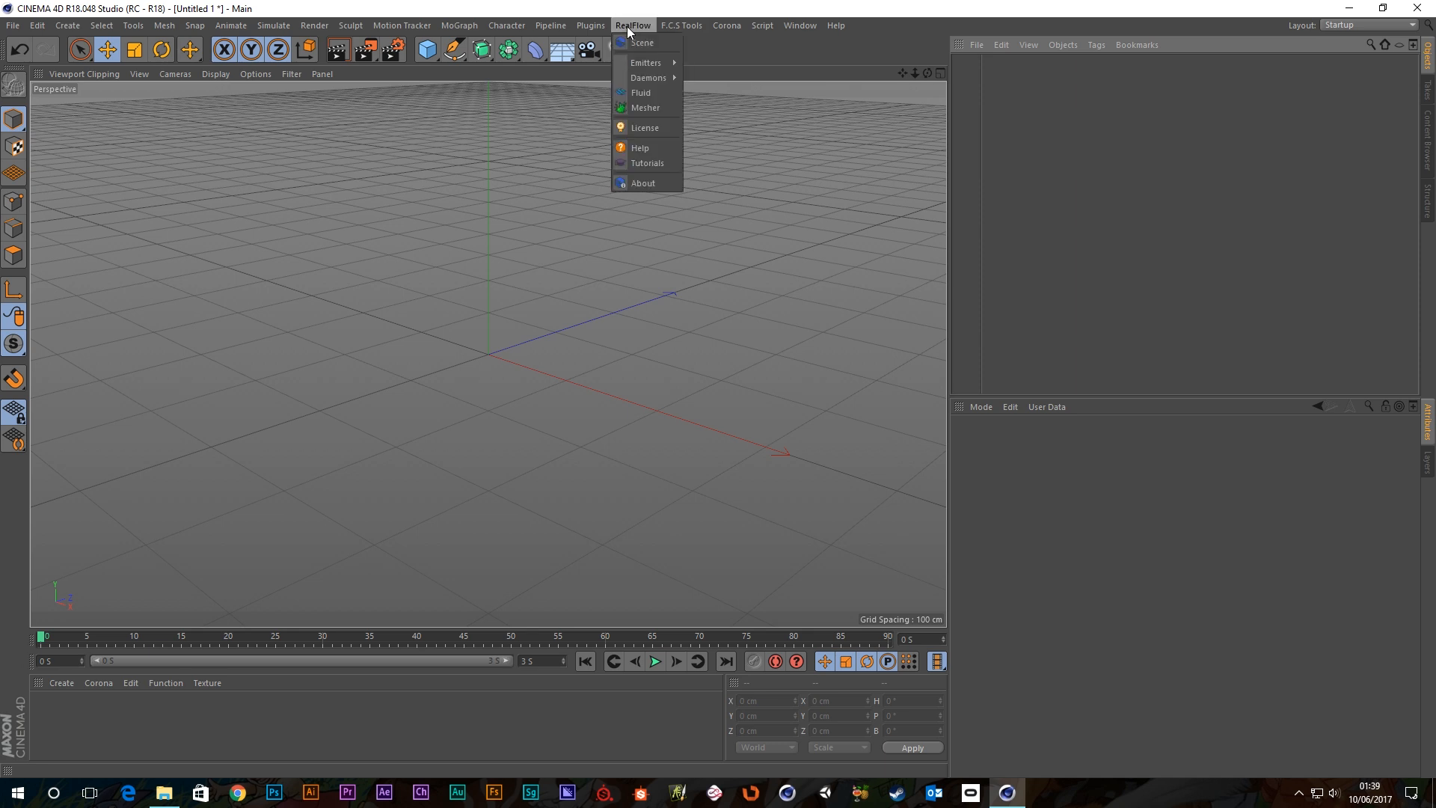
mouse_move(648, 63)
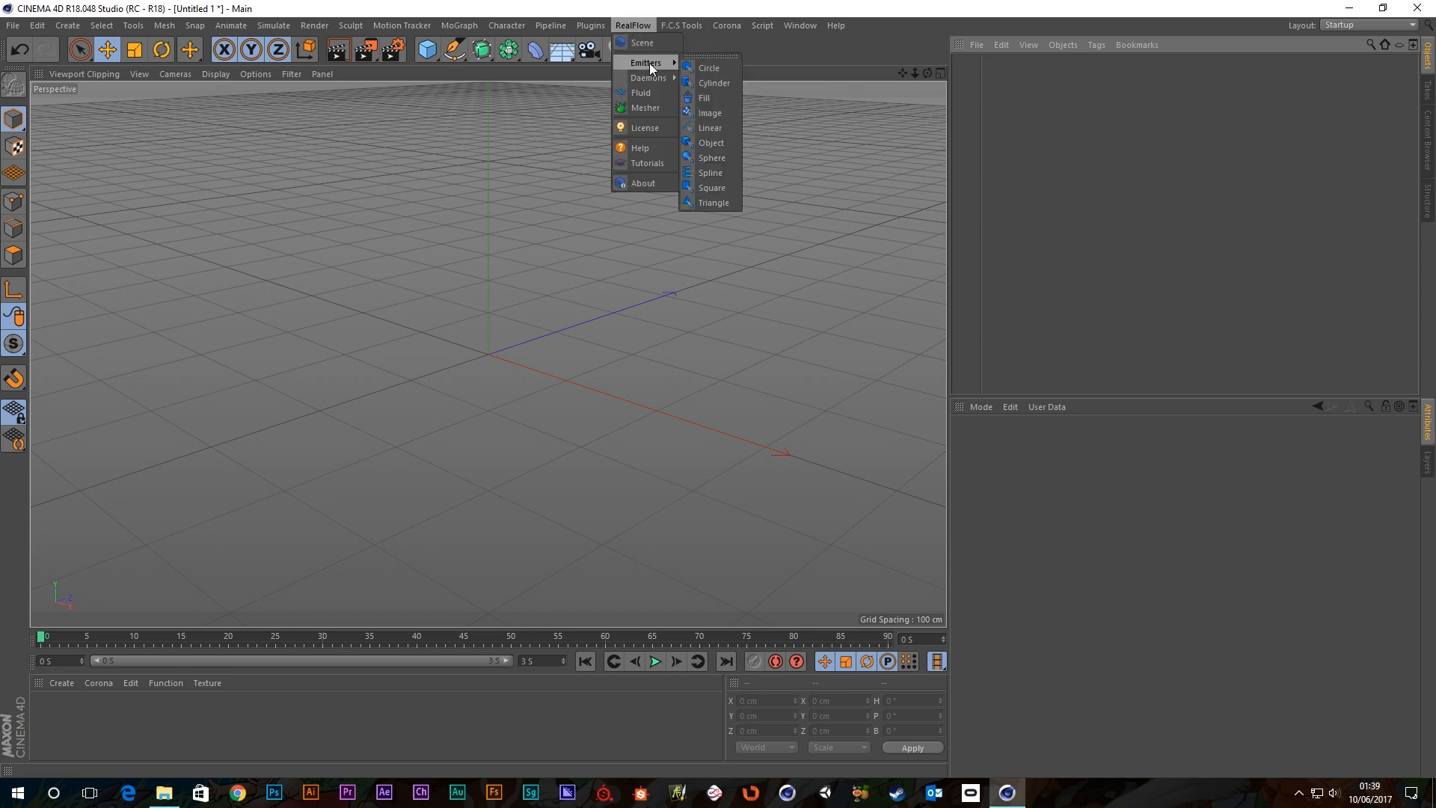
left_click(712, 69)
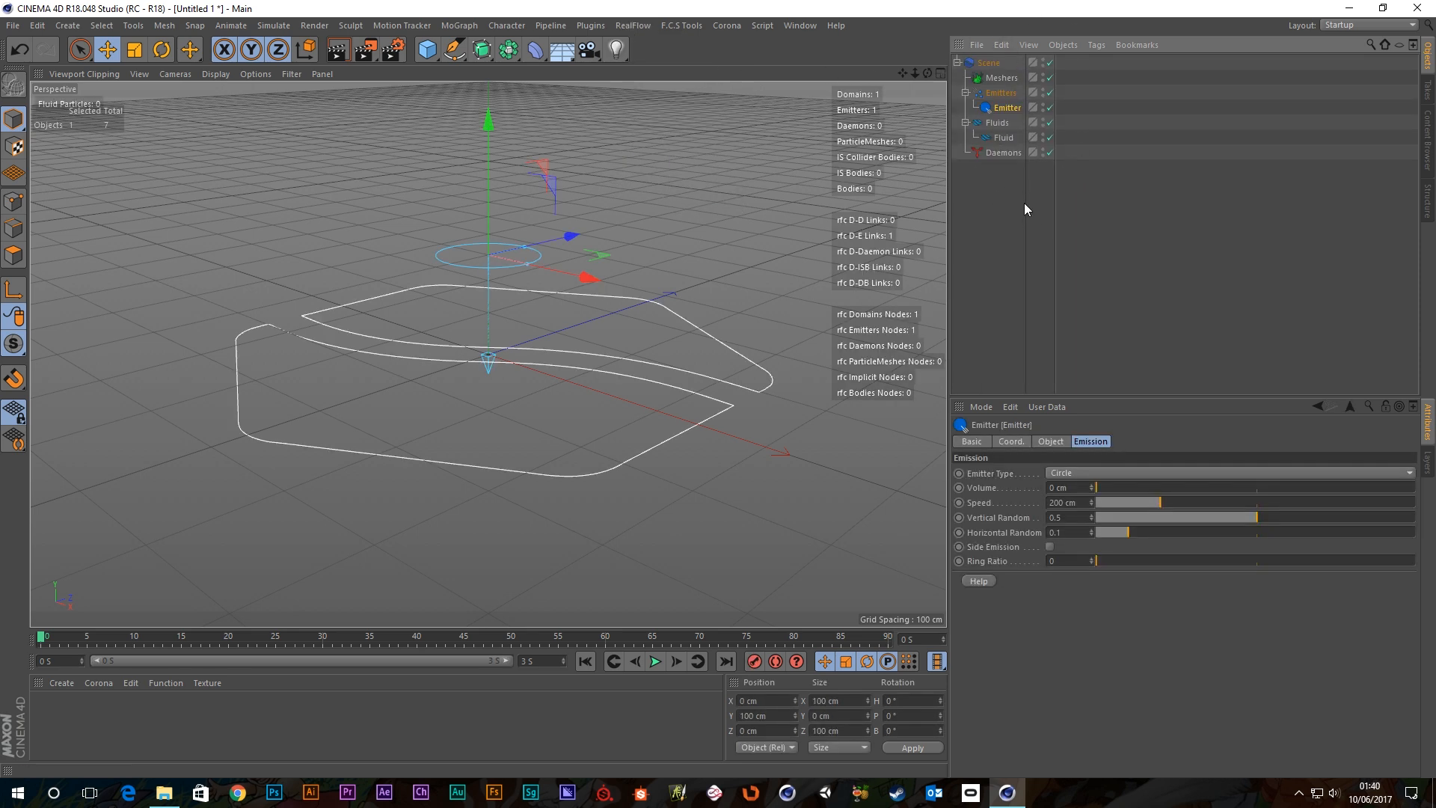
Check the Fluid and Emitter settings, then lift the emitter to Y 167.561 cm above the spline.
left_click(1006, 139)
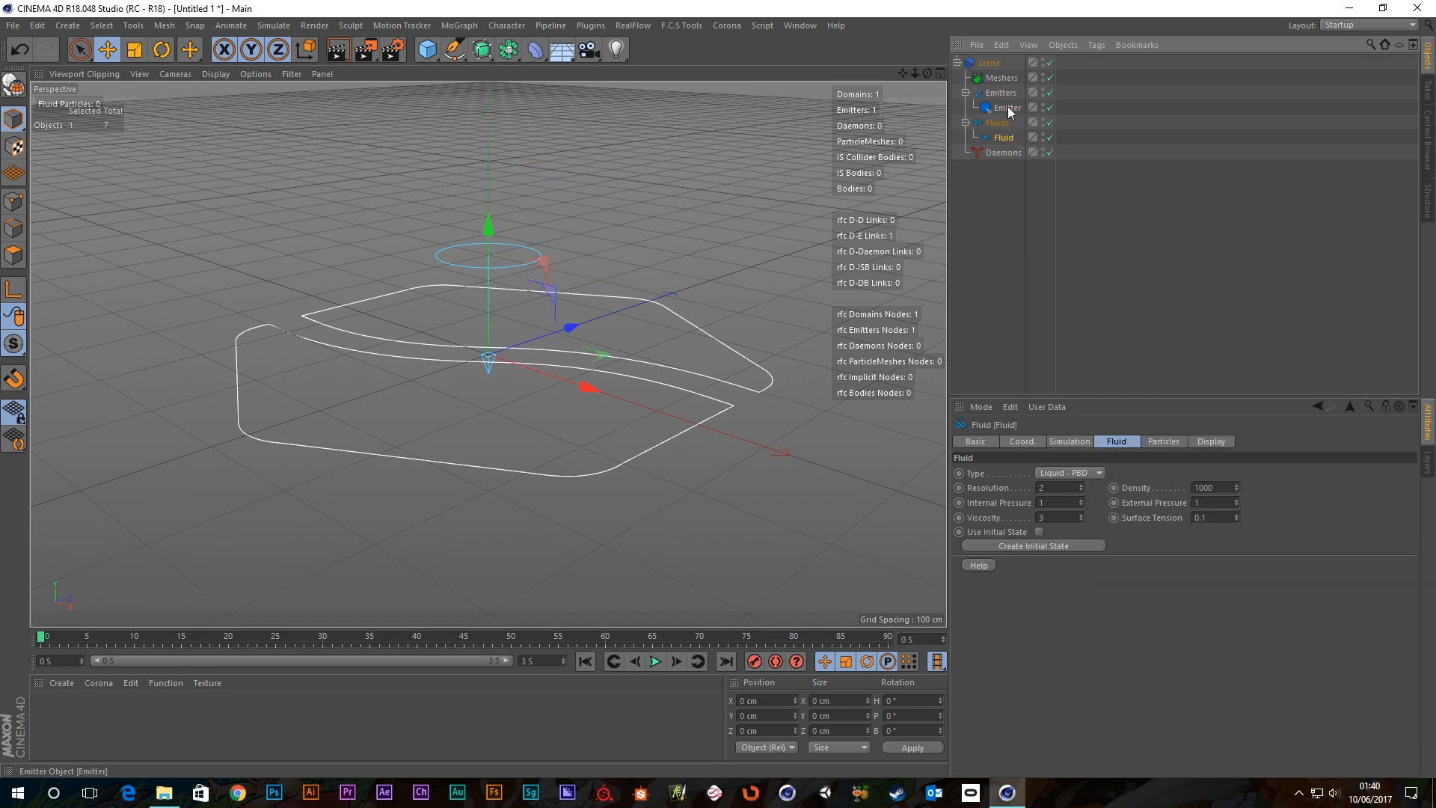
left_click(1007, 106)
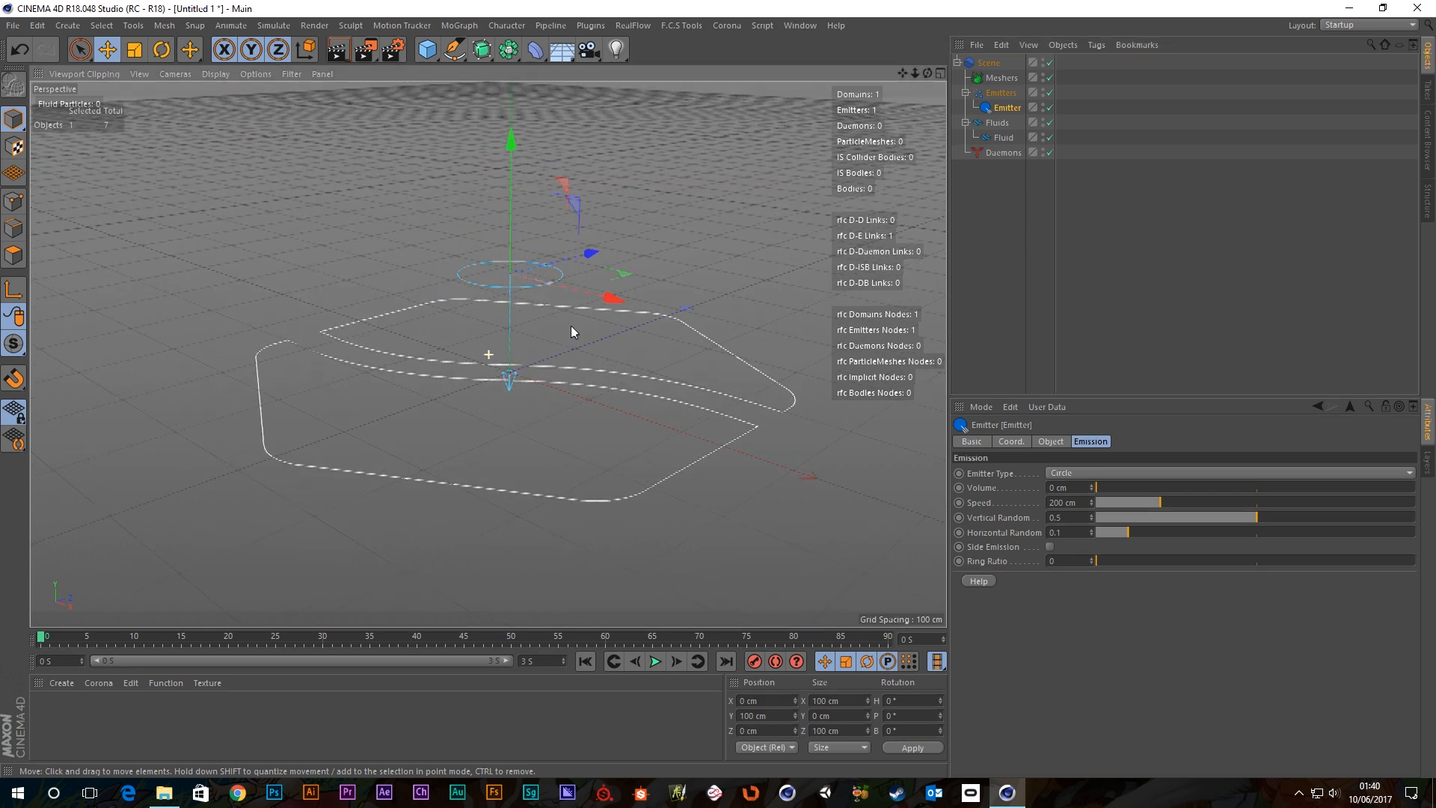
scroll(571, 326, "up", 3)
scroll(553, 310, "down", 3)
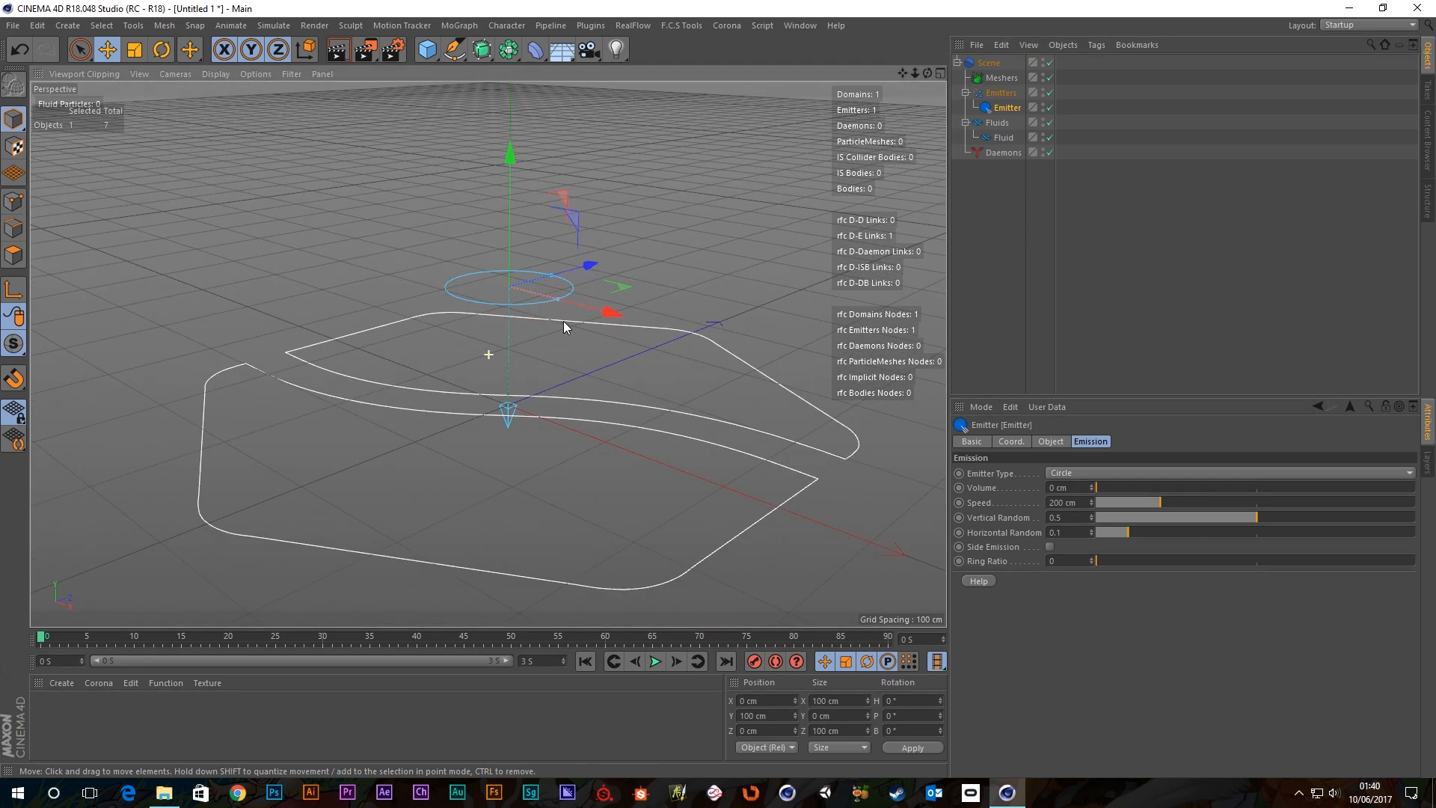
scroll(534, 318, "up", 3)
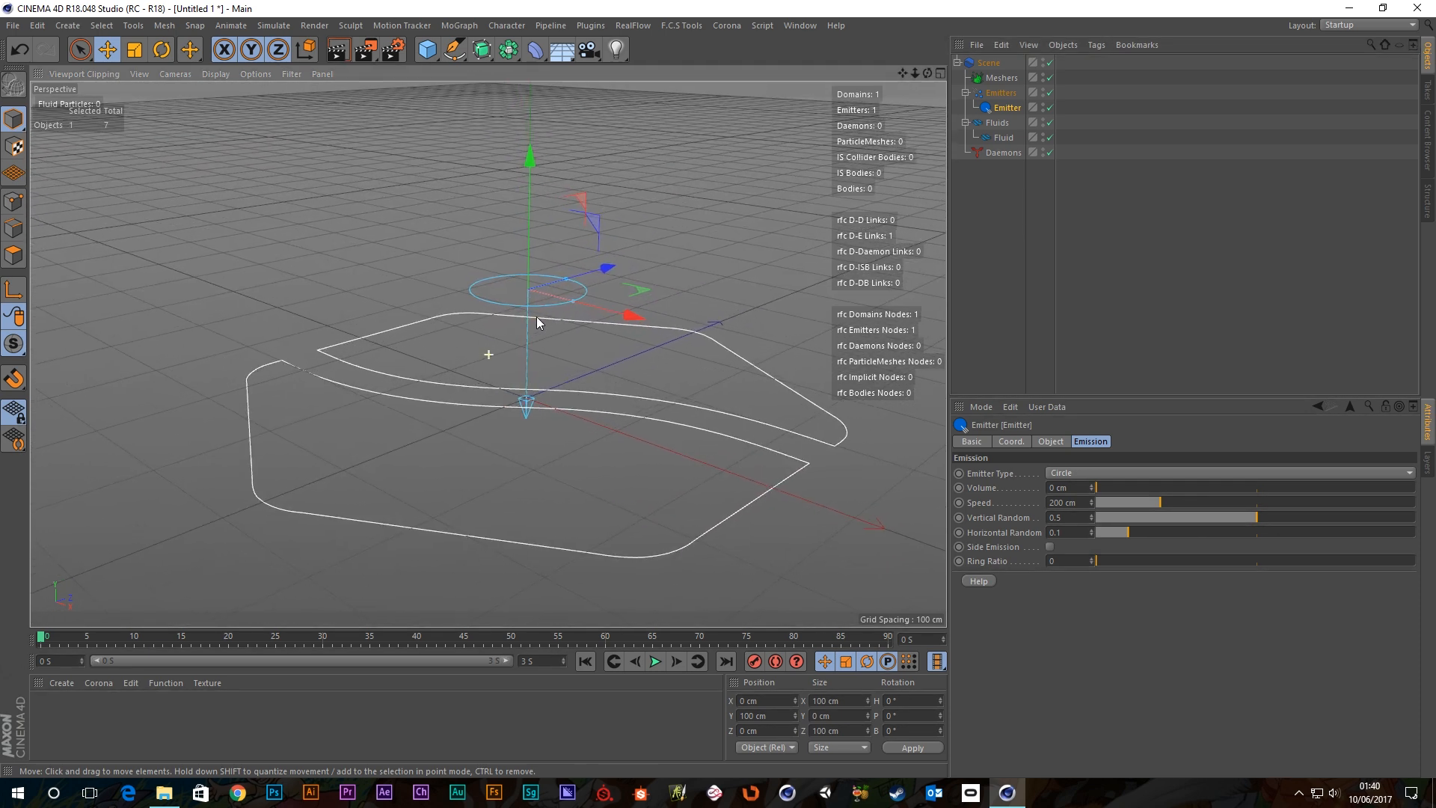
scroll(540, 326, "down", 2)
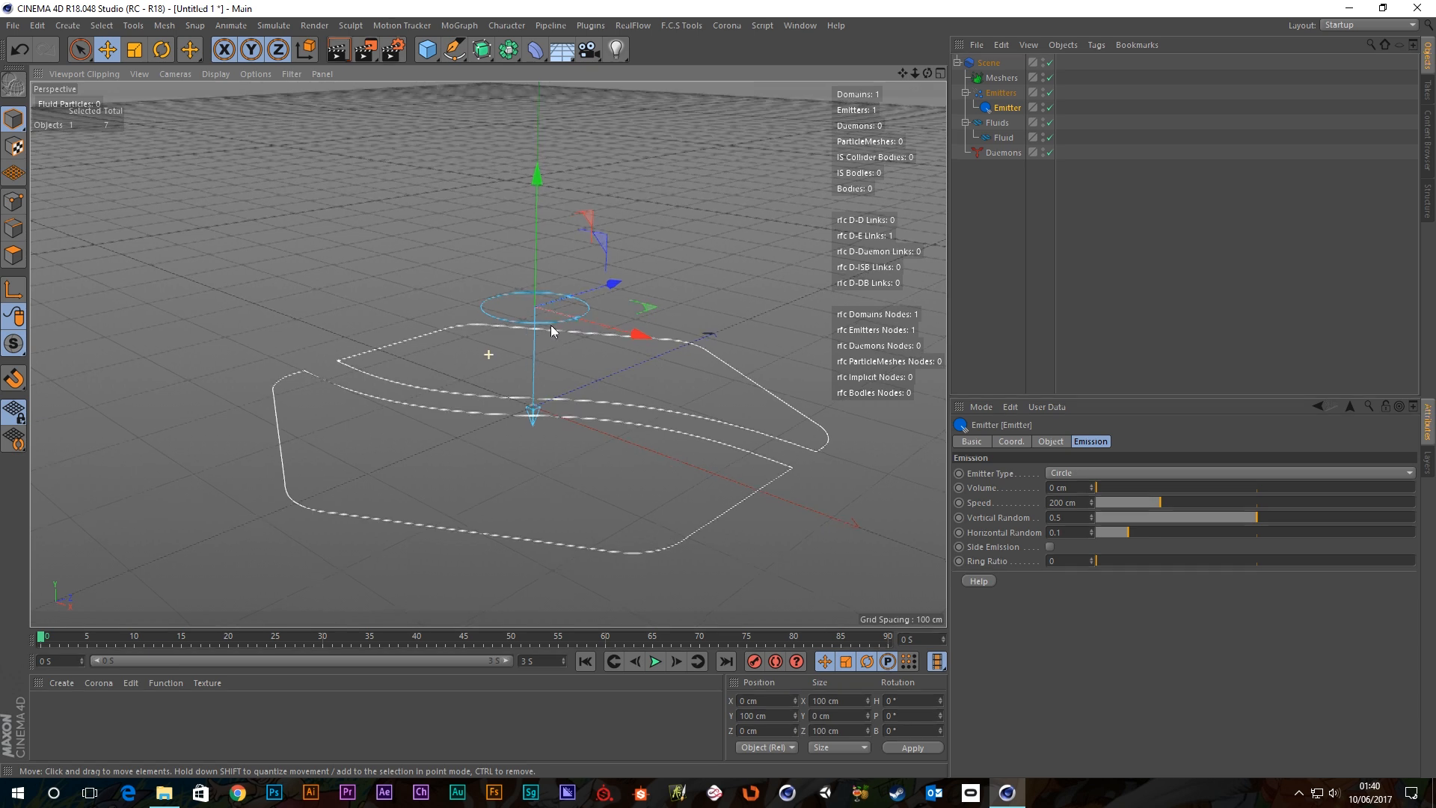
scroll(552, 317, "up", 3)
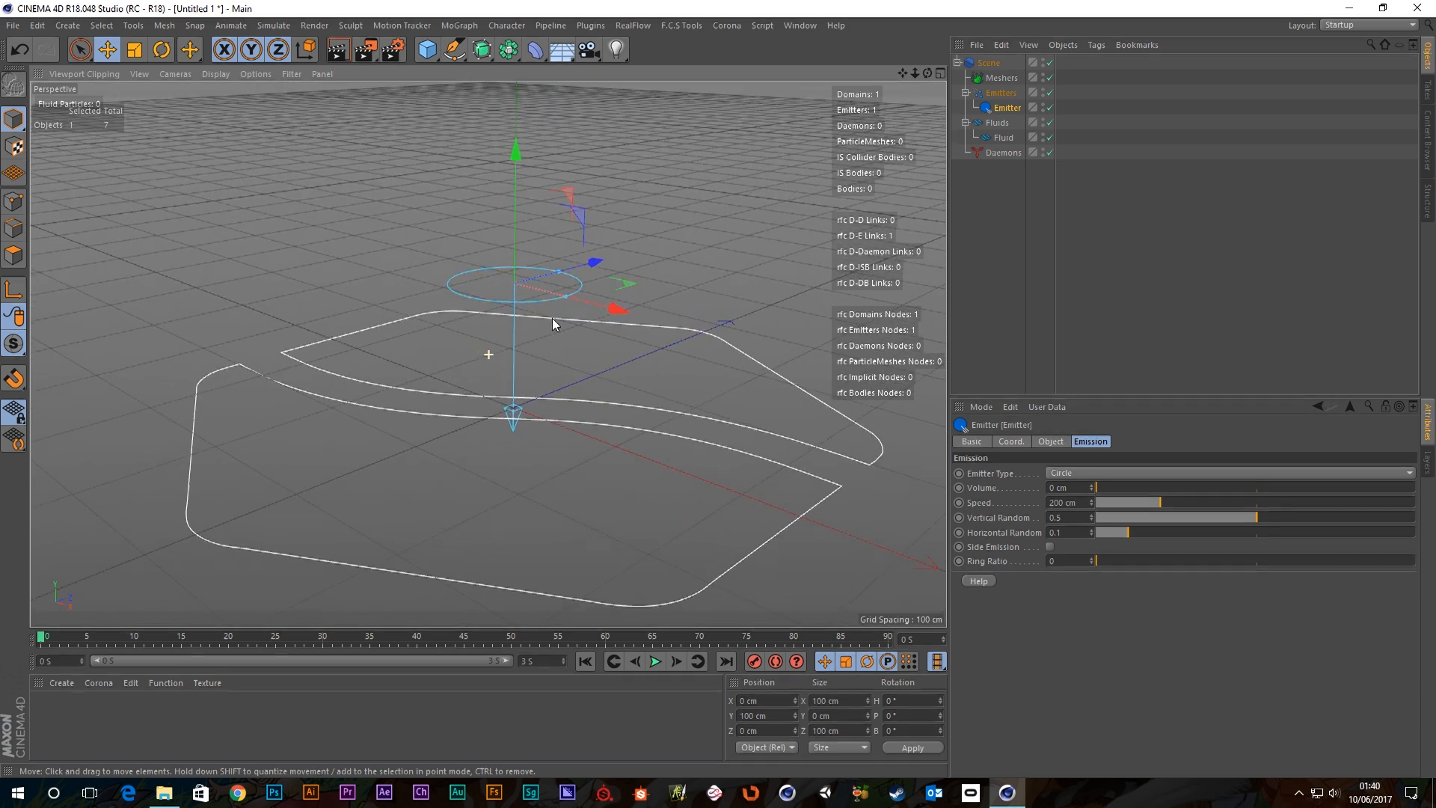
left_click_drag(562, 343, 563, 334, "alt")
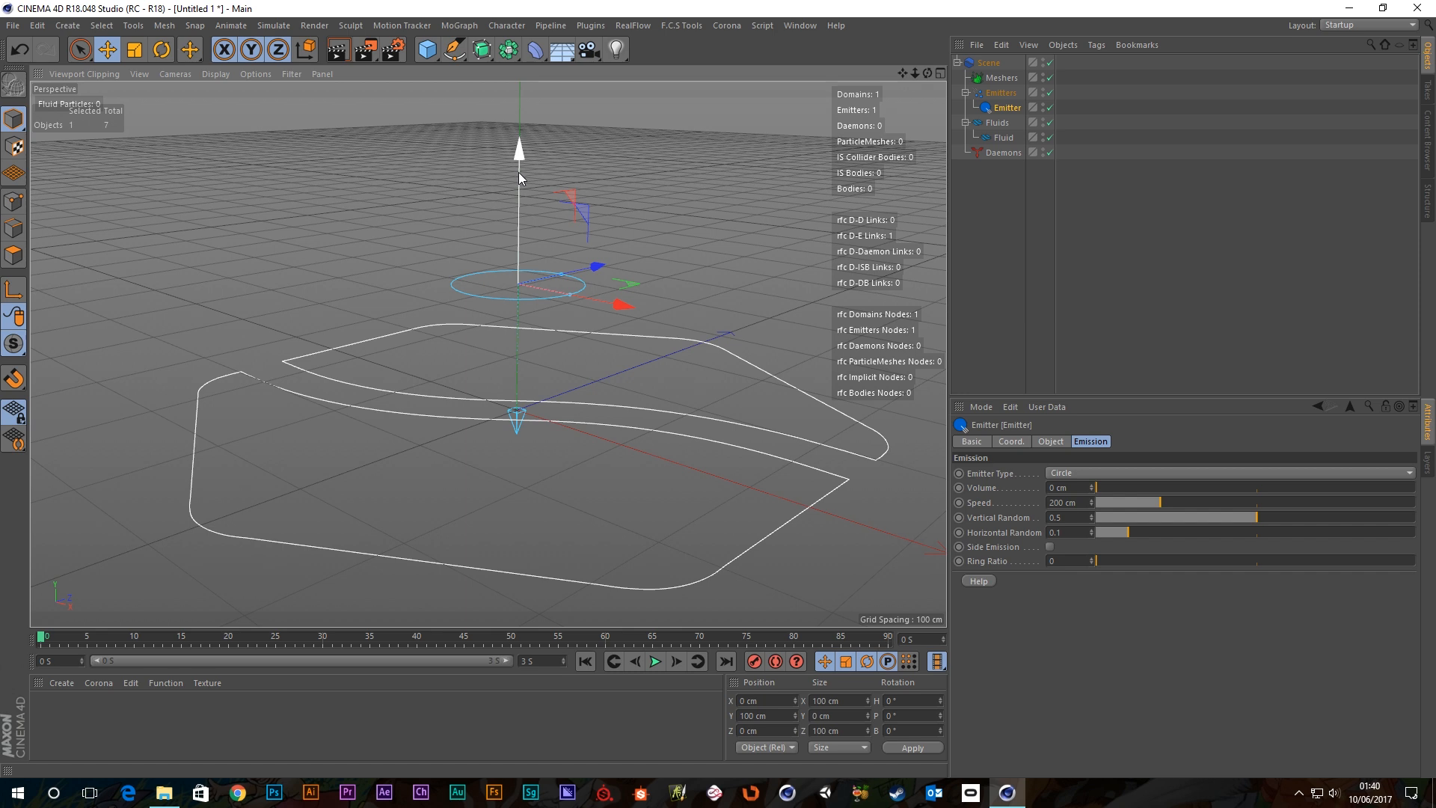
left_click_drag(517, 169, 505, 88)
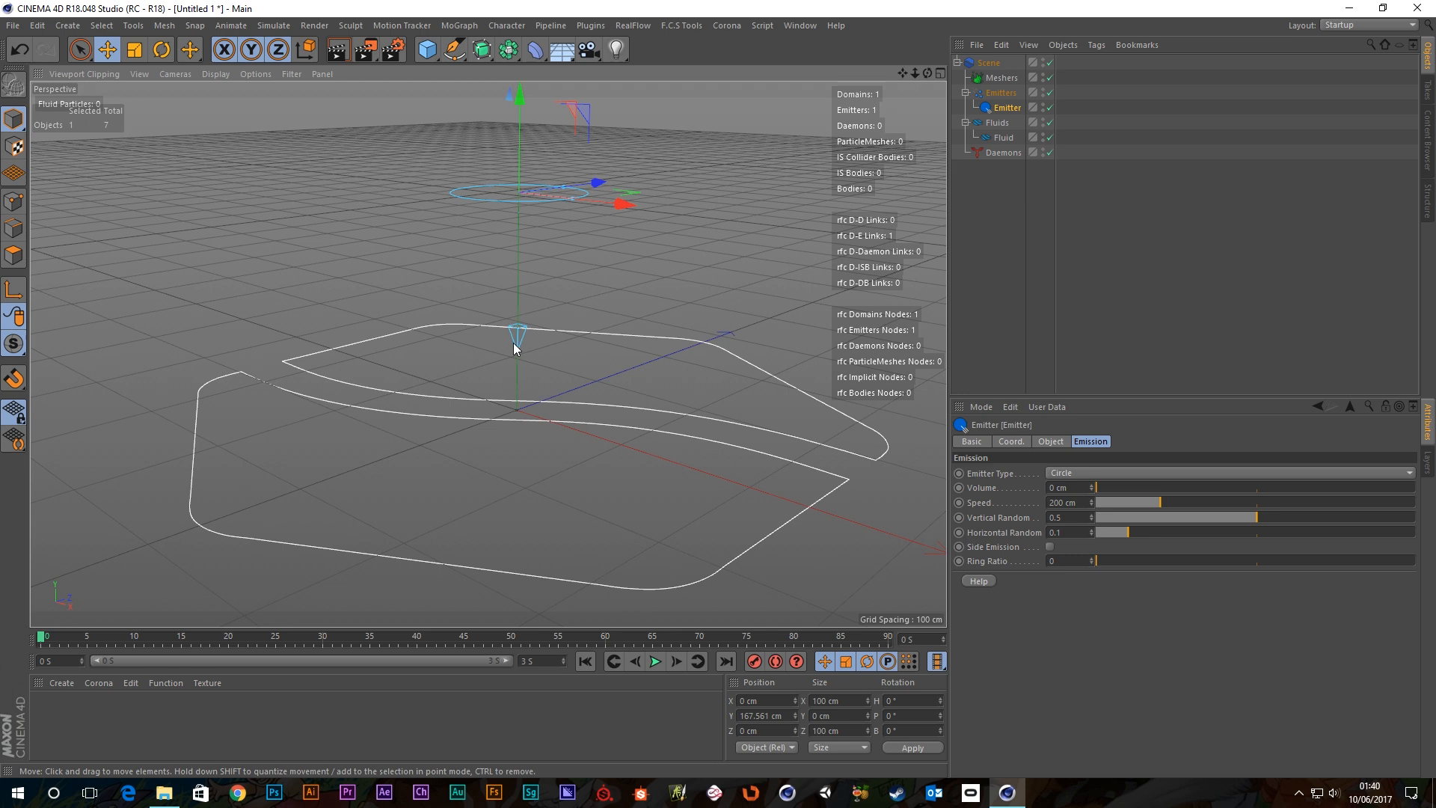
Try widening and stretching the Circle emitter while viewing its Object width and depth values.
left_click(684, 282)
left_click_drag(654, 285, 653, 307, "alt")
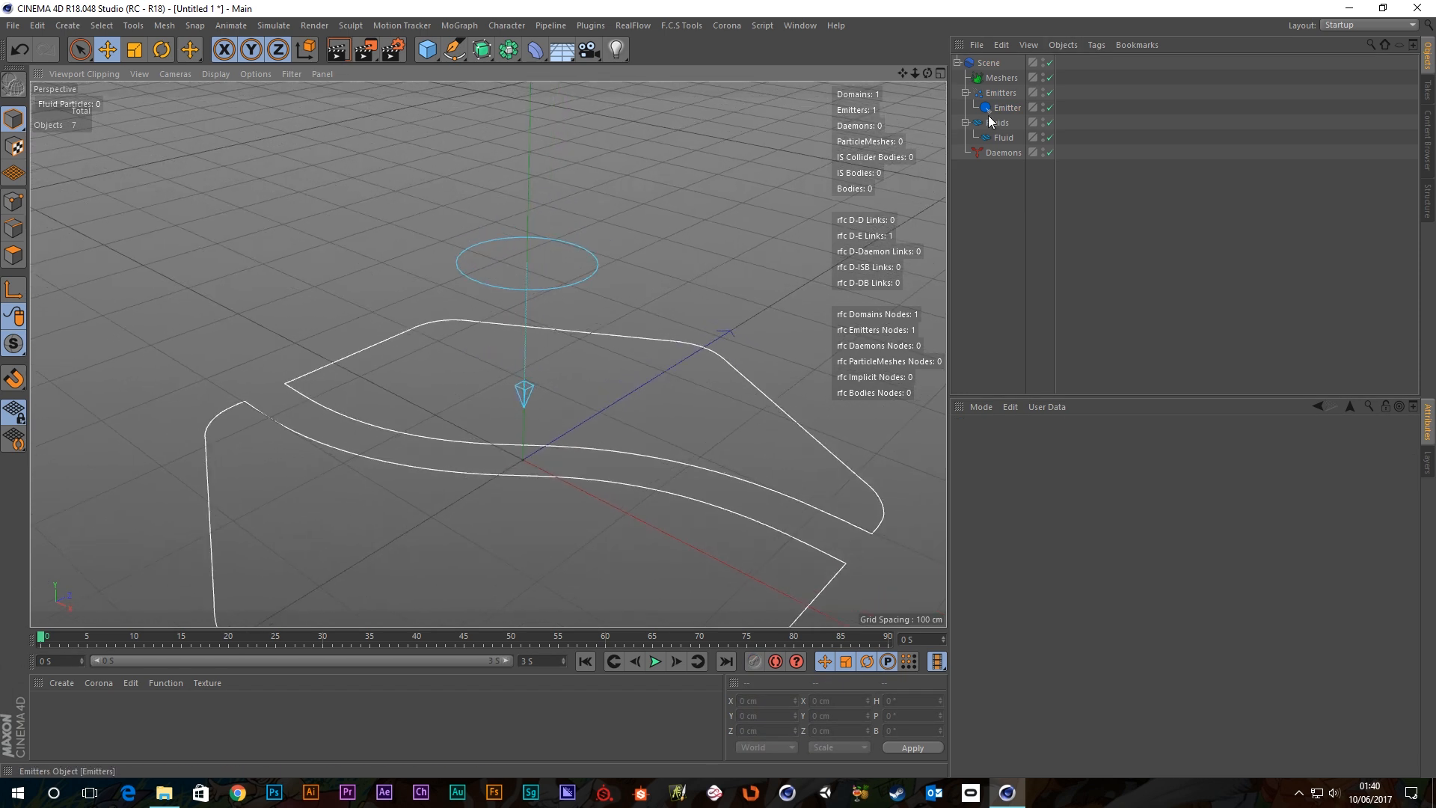
left_click(1006, 108)
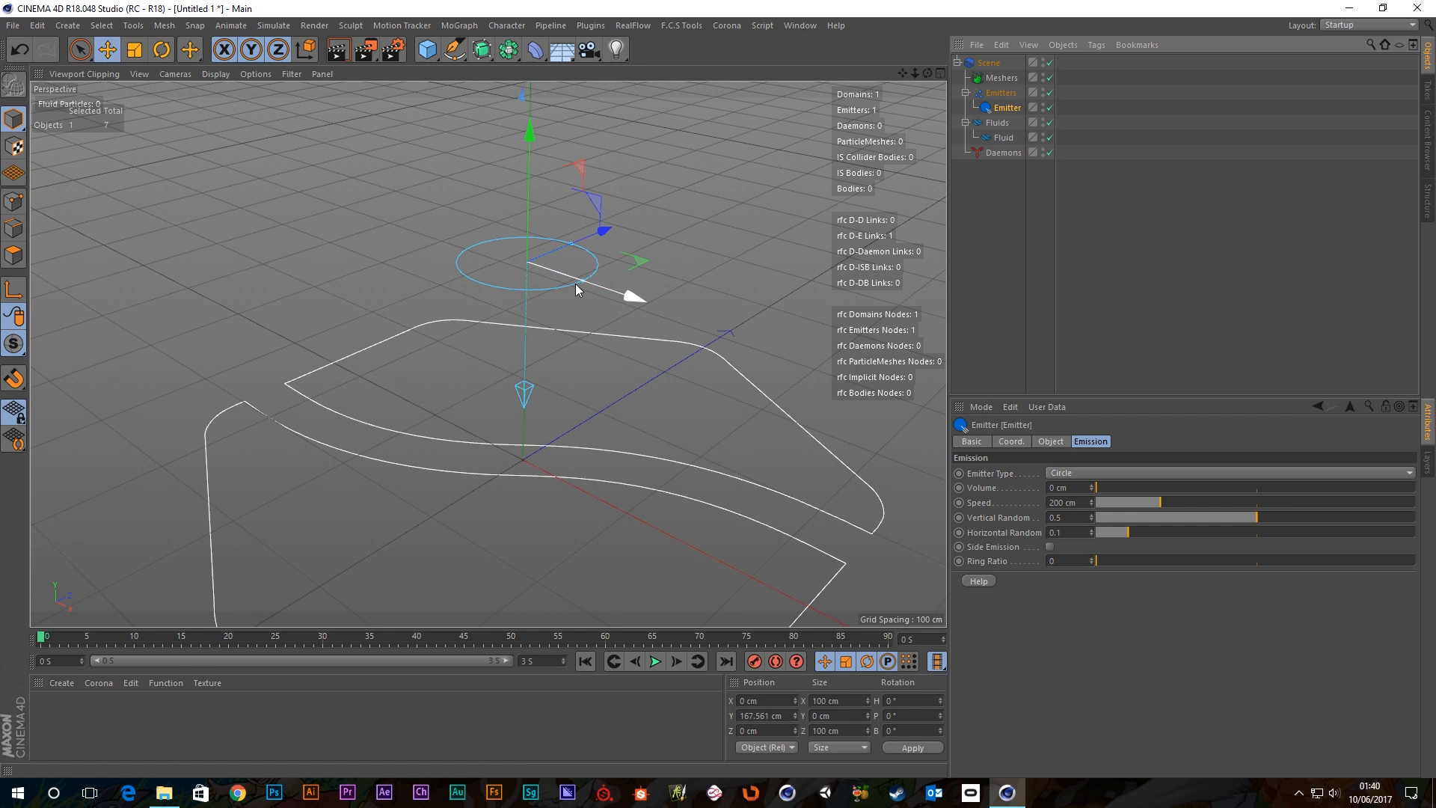
scroll(581, 280, "up", 2)
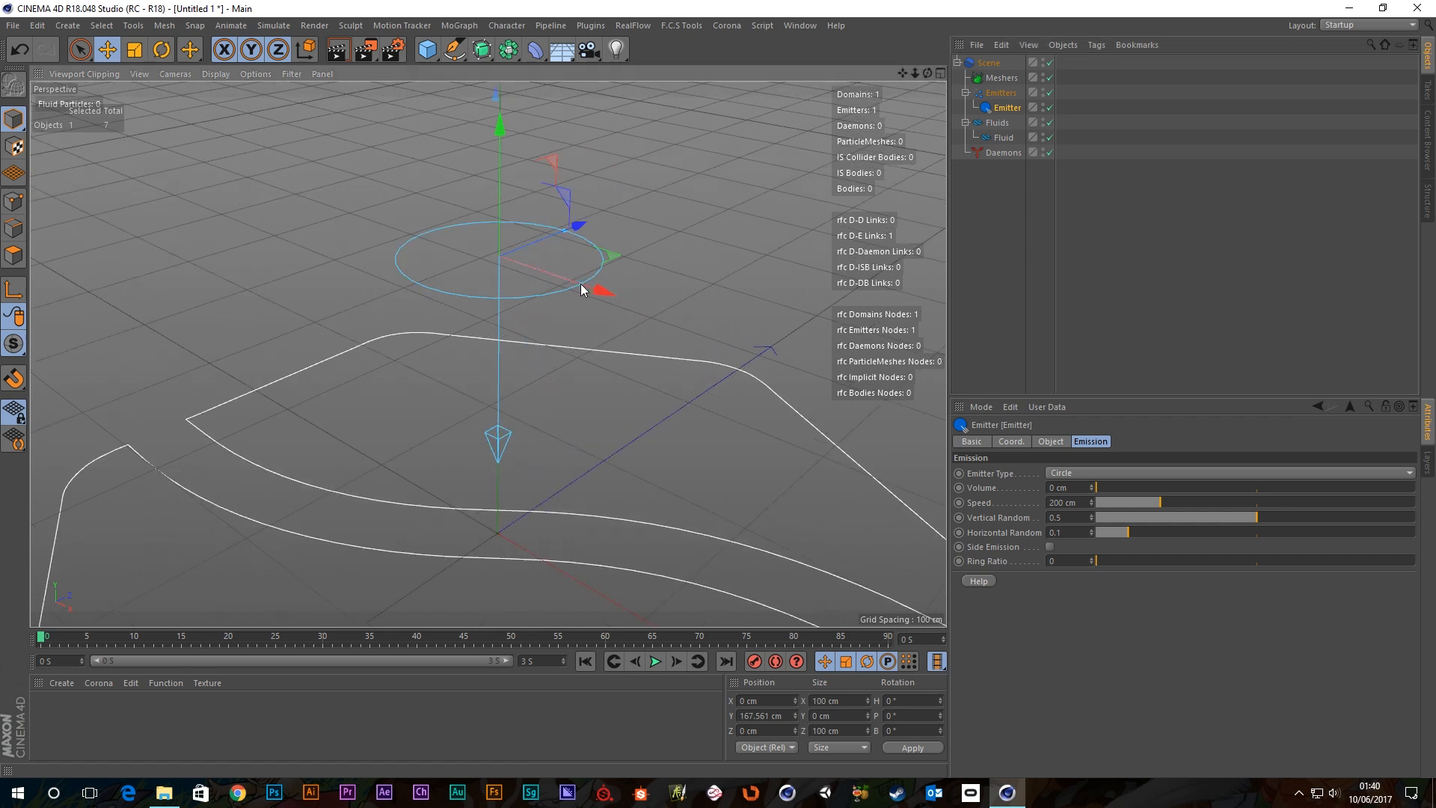
left_click_drag(588, 276, 711, 327)
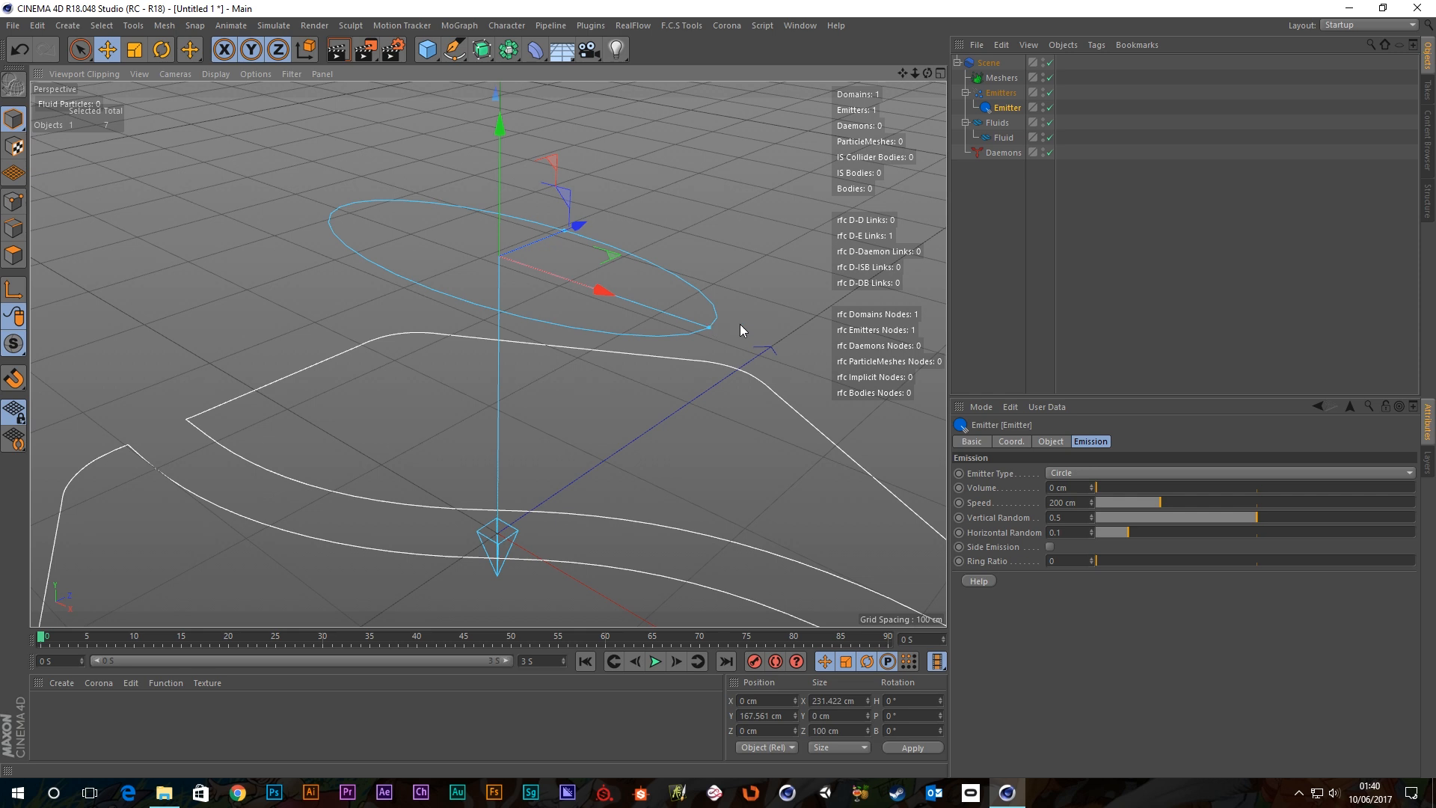
left_click(1050, 442)
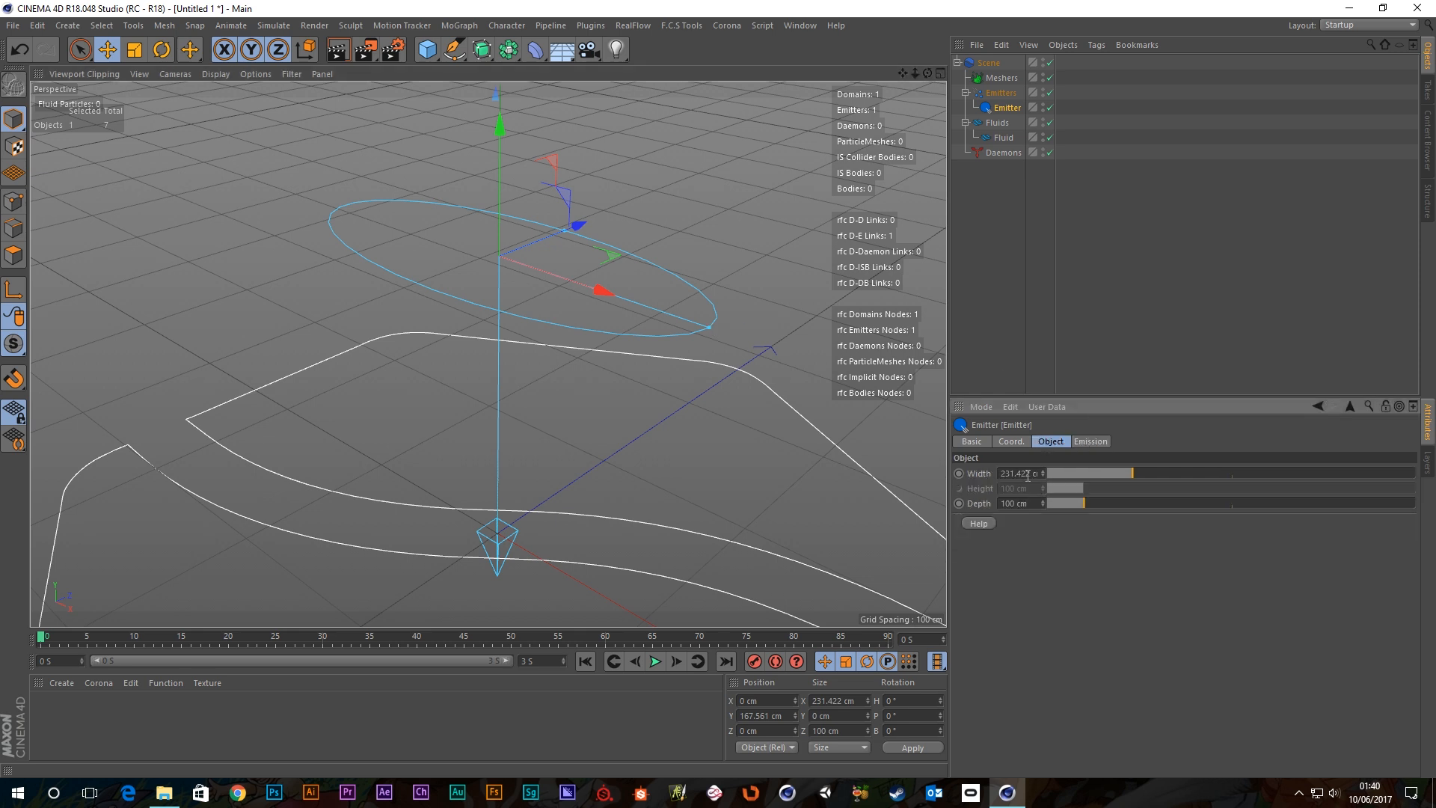
left_click_drag(567, 231, 591, 255)
Undo the resize so the emitter returns to 100 cm width and depth, and reframe the view.
key("ctrl+z")
key("ctrl+z")
key("ctrl+z")
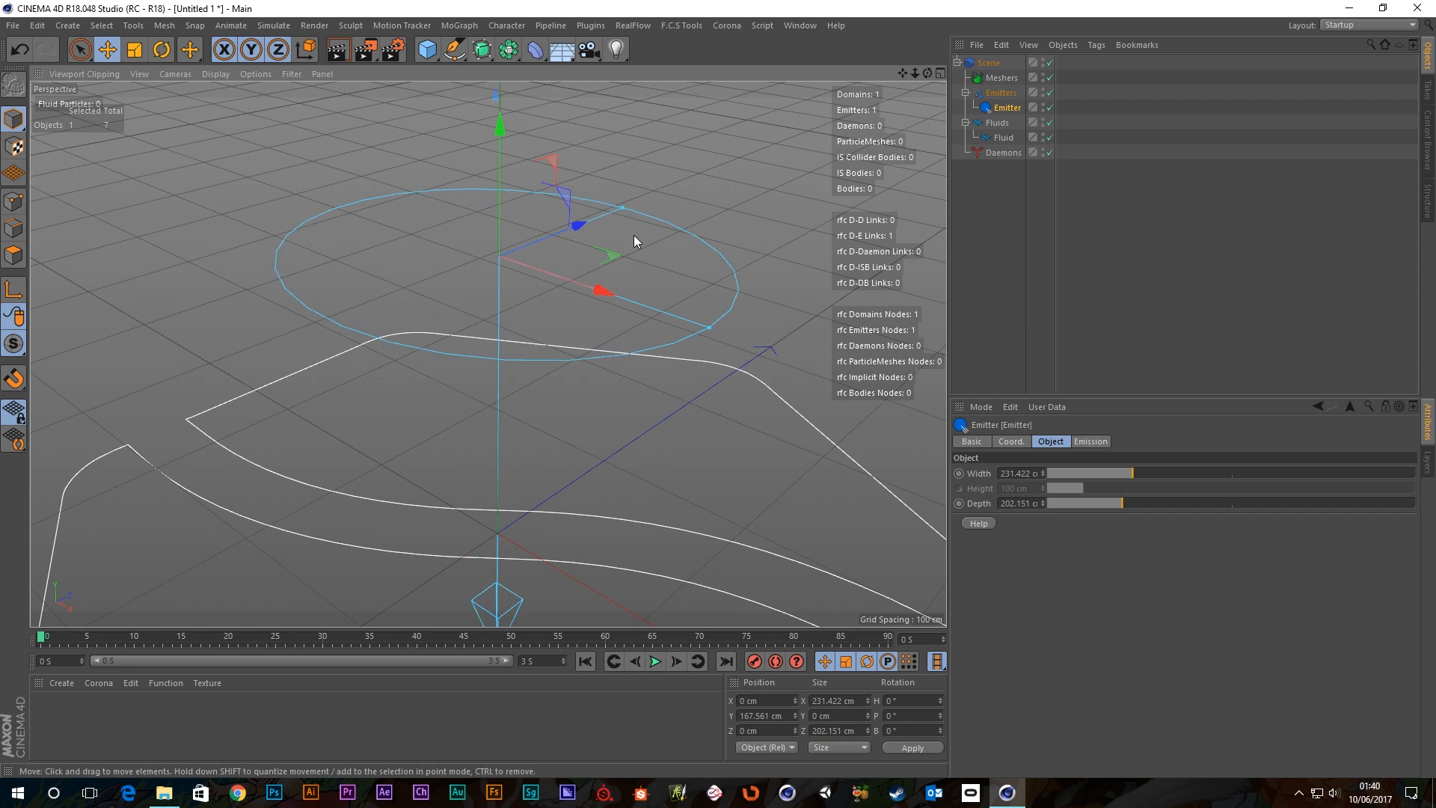
scroll(609, 314, "down", 3)
middle_click_drag(609, 366, 577, 263, "alt")
mouse_move(583, 322)
left_mouse_down("alt")
mouse_move(582, 296)
mouse_move(581, 308)
left_mouse_up("alt")
scroll(522, 213, "up", 2)
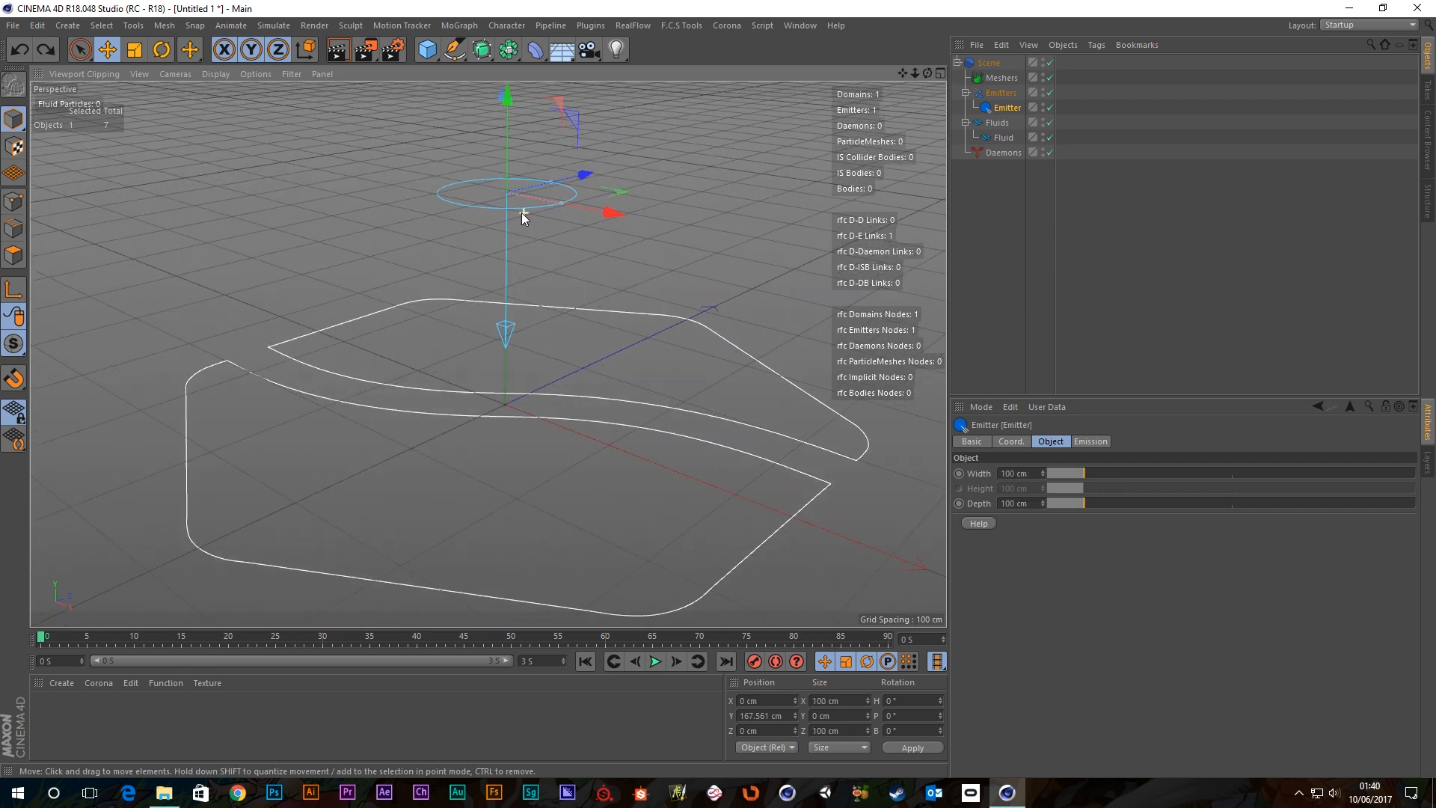
middle_click_drag(522, 213, 558, 231, "alt")
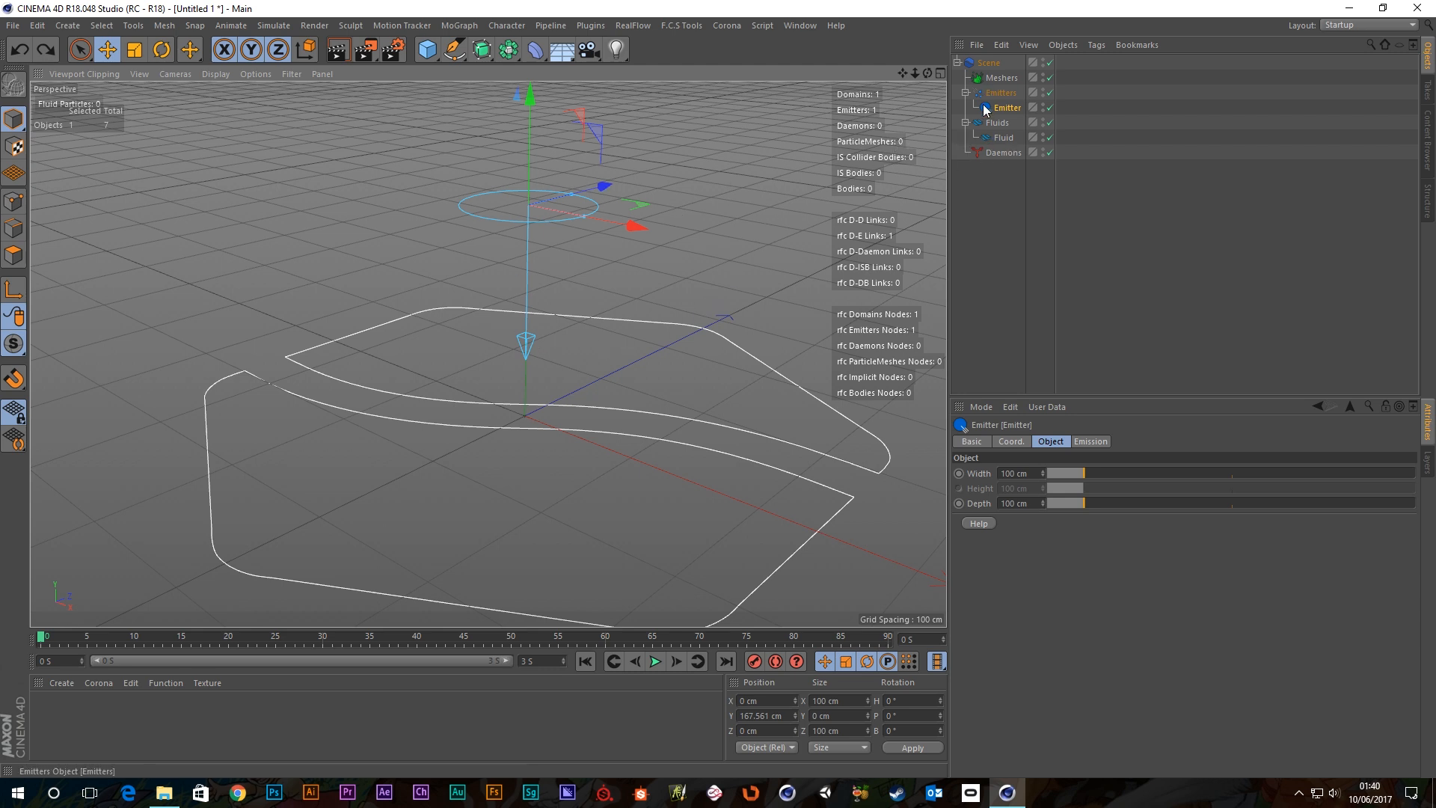
Raise the emitter to Y 237.803 cm and view the fluid column from above.
left_click(1007, 137)
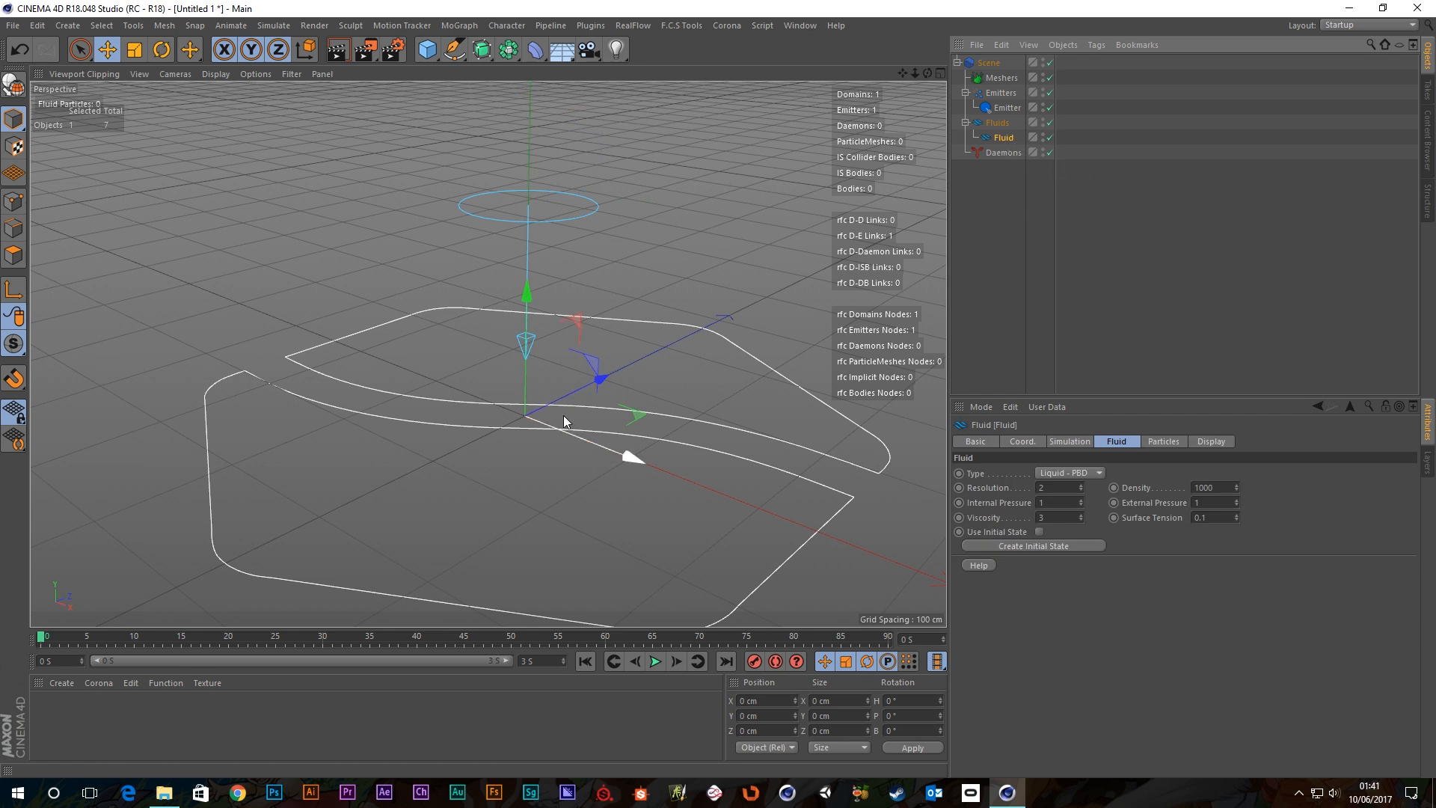
left_click(1007, 109)
scroll(600, 314, "down", 4)
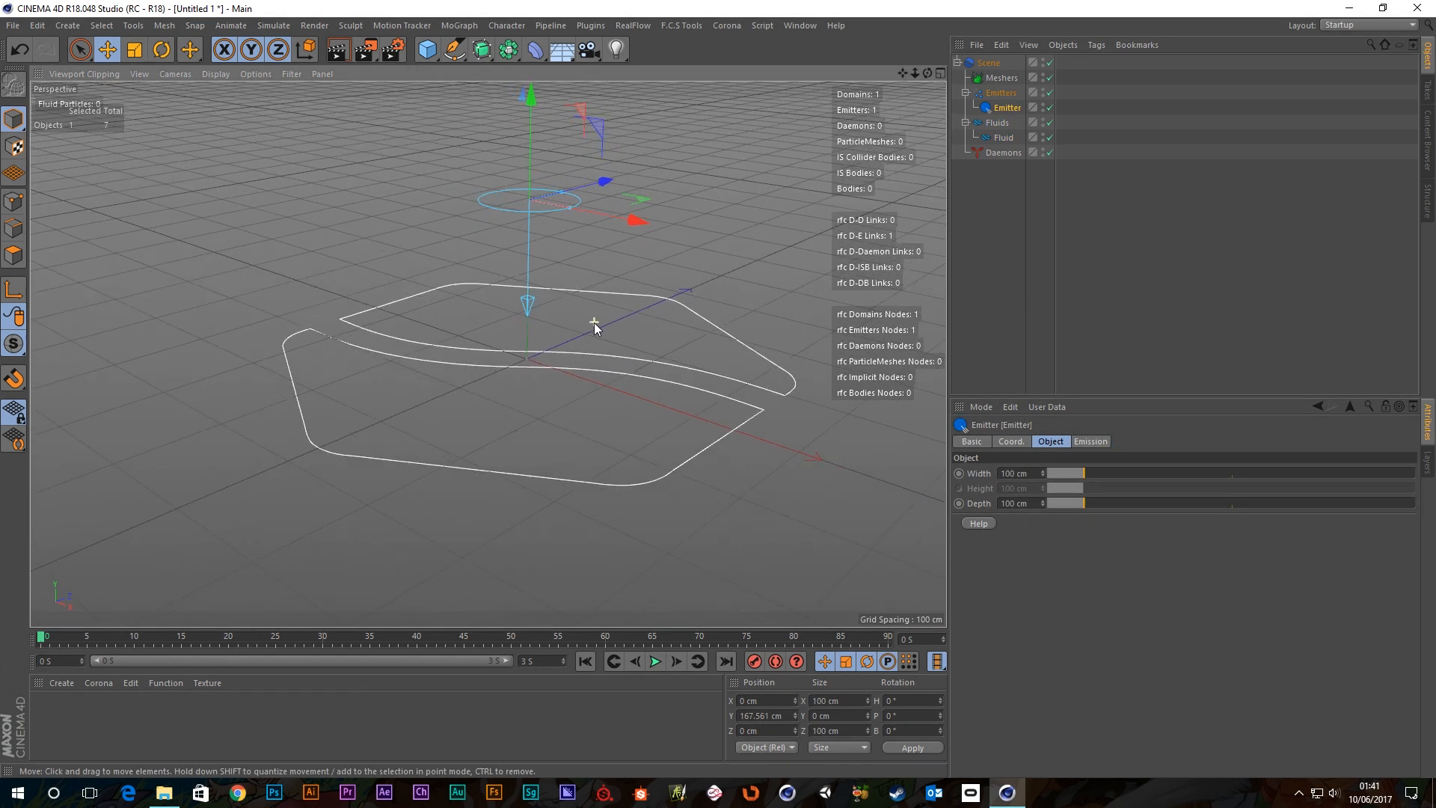
scroll(593, 322, "down", 1)
left_click_drag(536, 131, 535, 65)
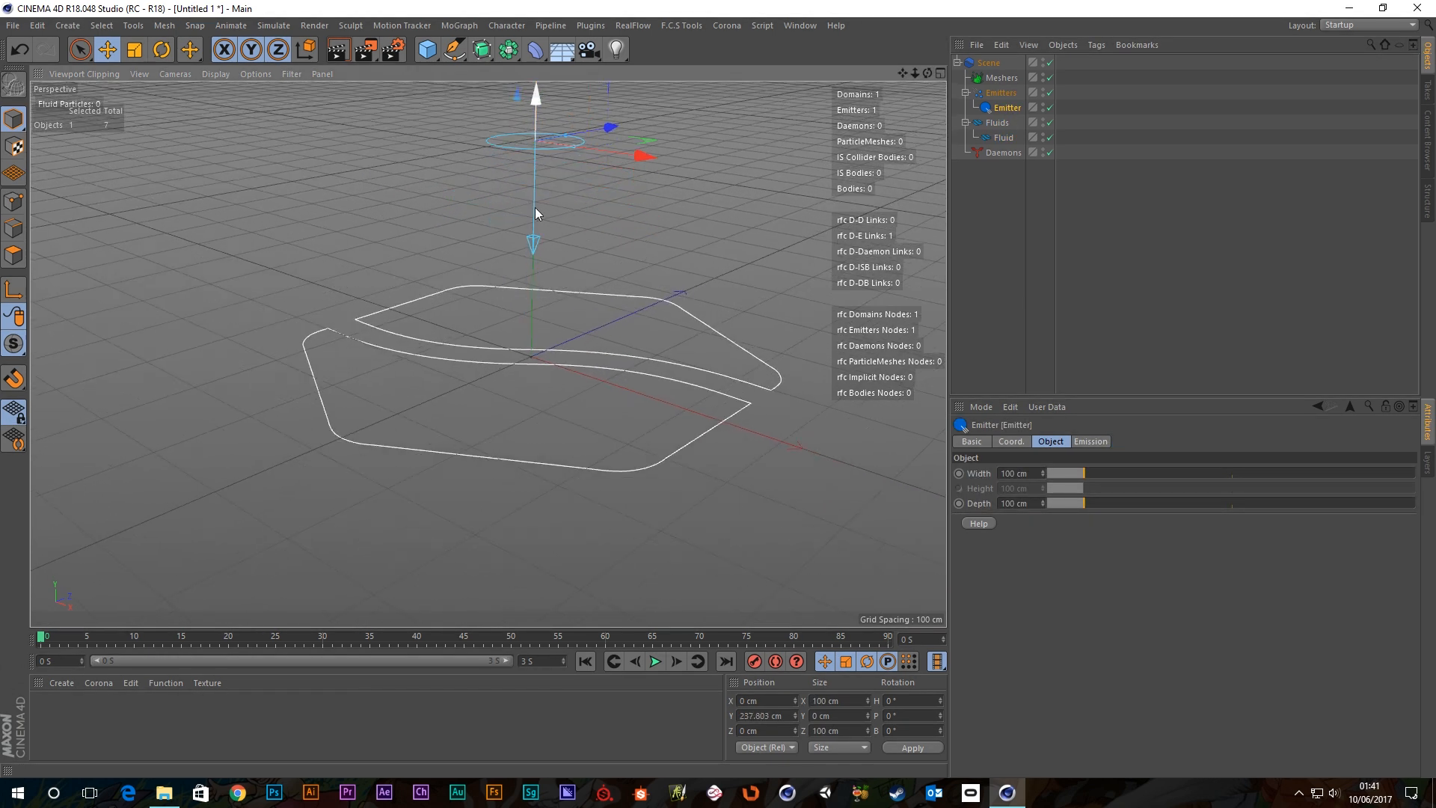
left_click_drag(536, 208, 556, 310, "alt")
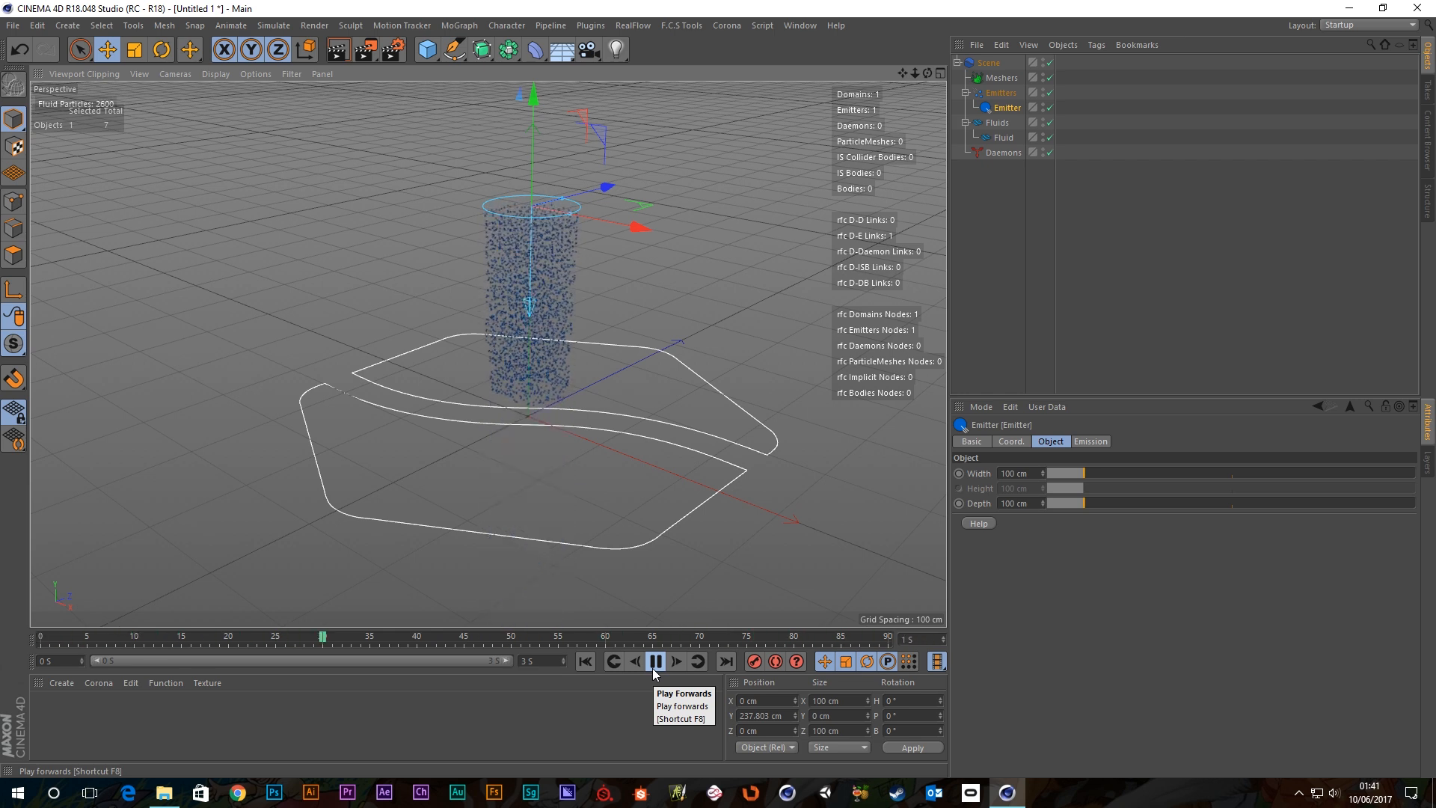
Stop playback at frame 37 and enlarge the Fluid's particle size in its Display settings.
left_click(653, 667)
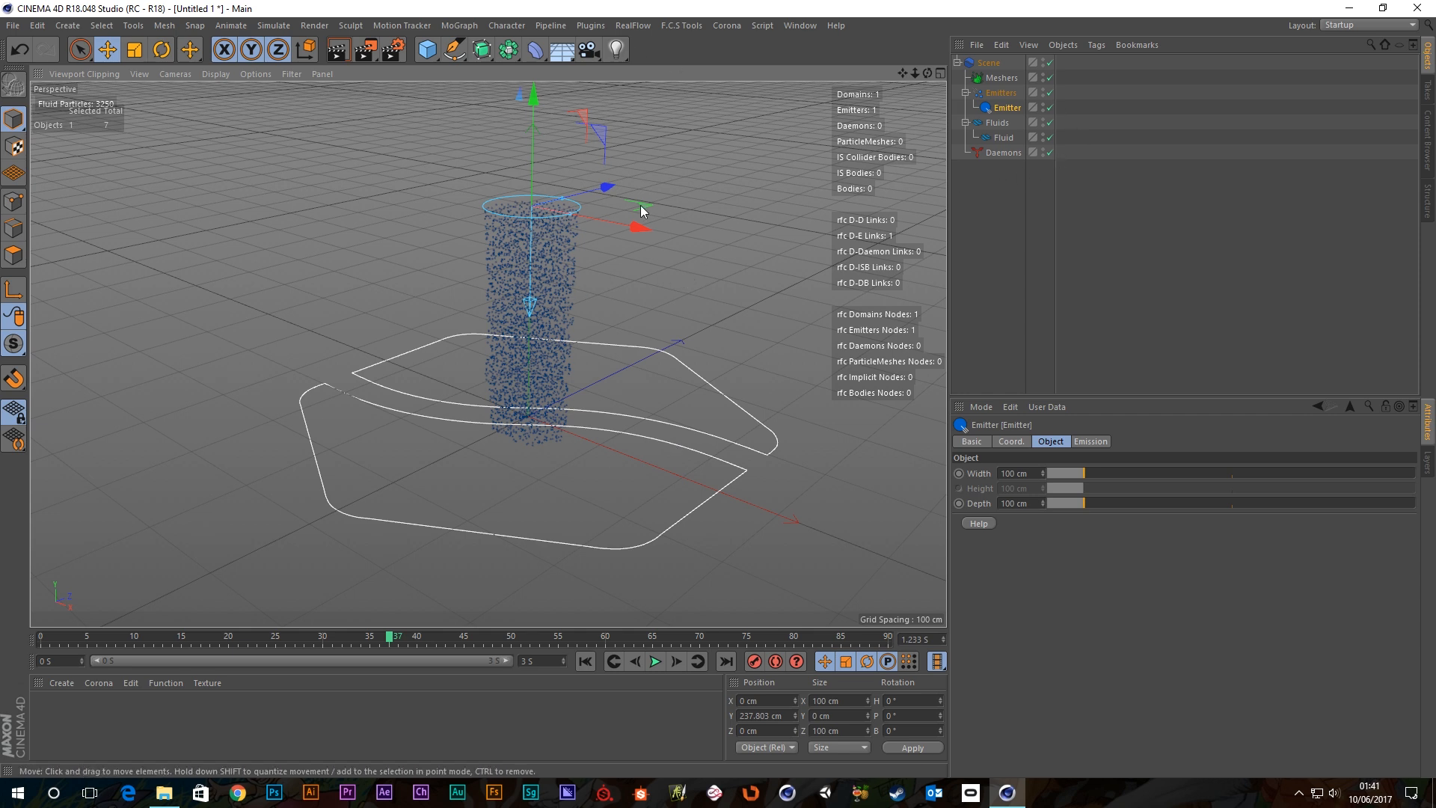
left_click(1006, 139)
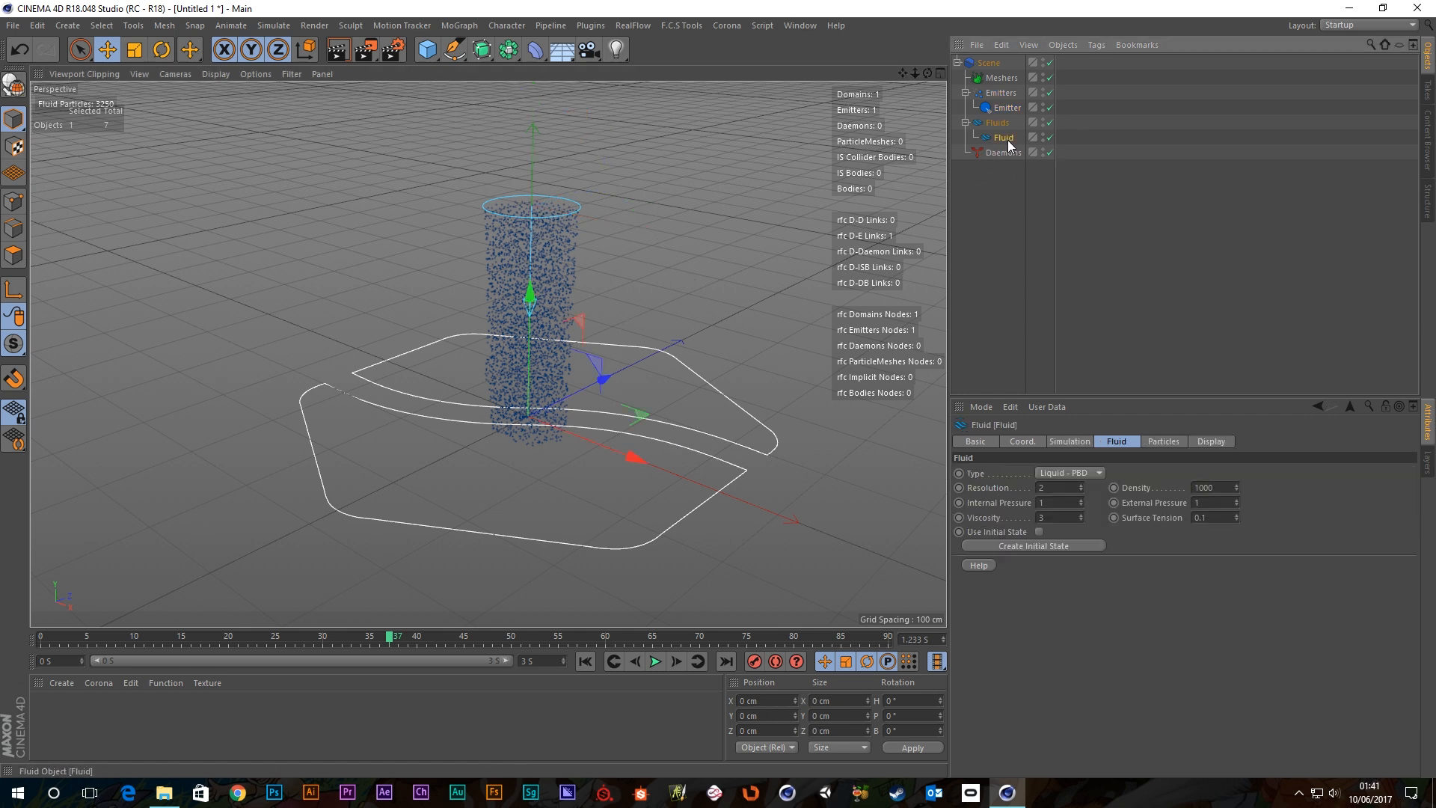
left_click(1204, 442)
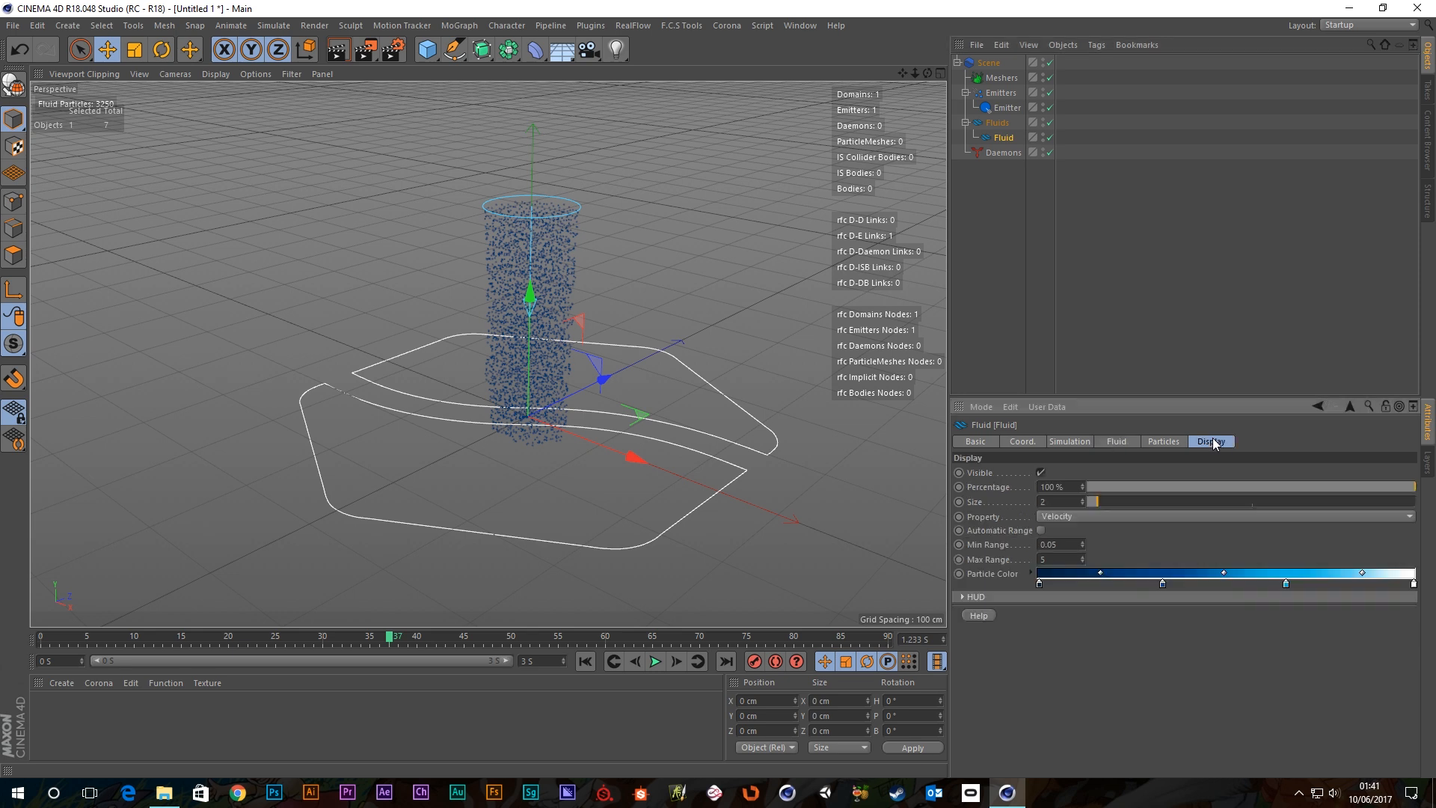
left_click_drag(1093, 501, 1108, 501)
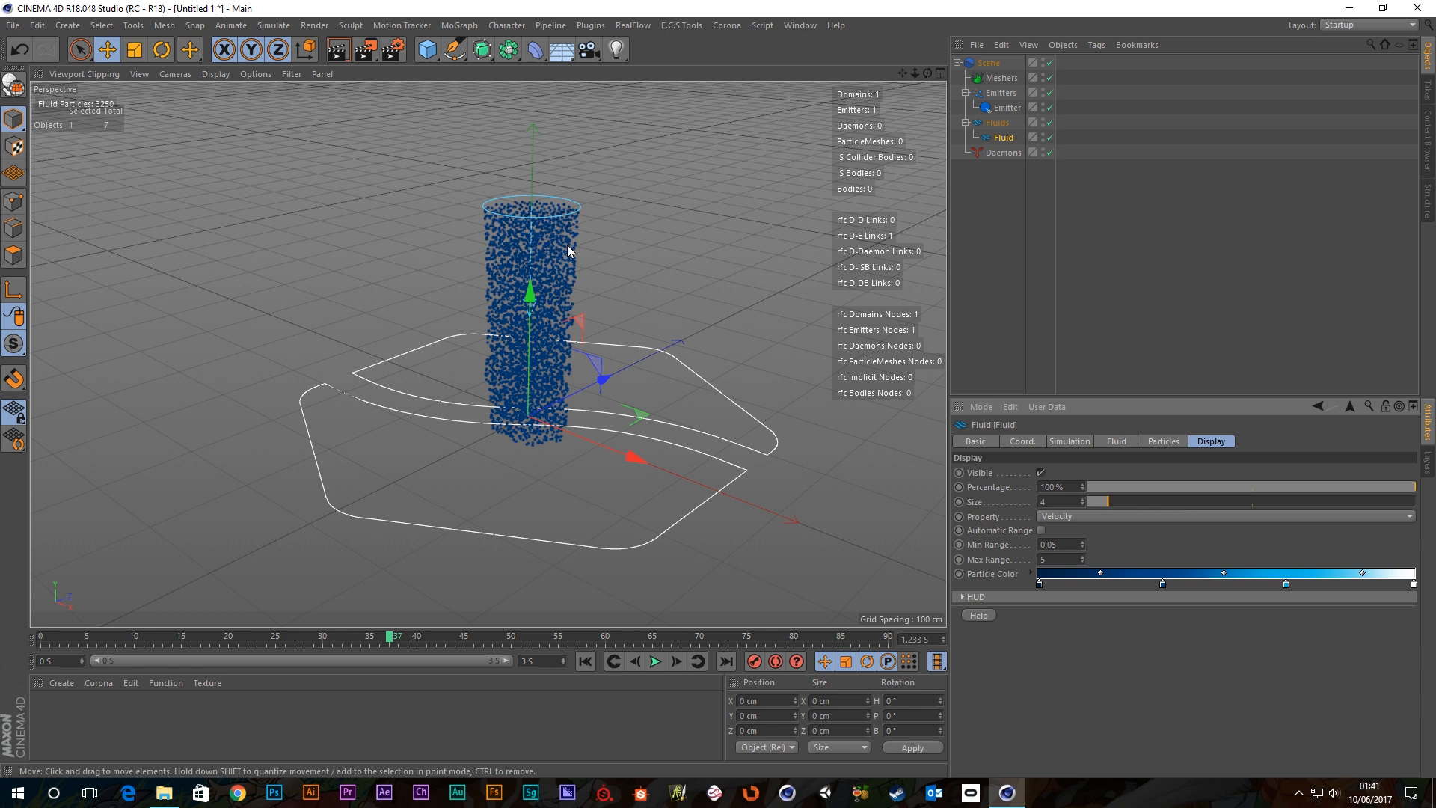
scroll(565, 243, "up", 2)
scroll(550, 292, "down", 3)
scroll(551, 250, "up", 3)
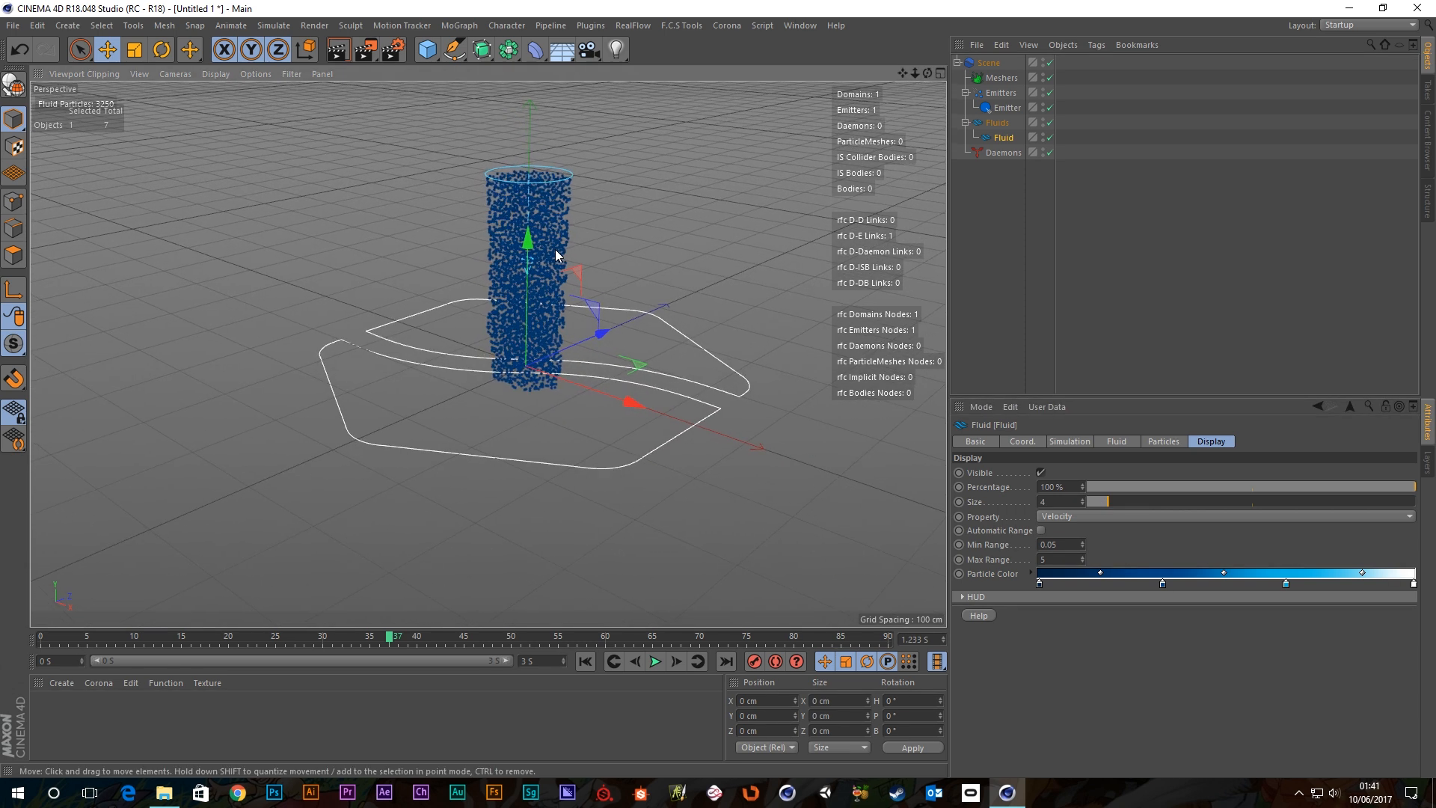
scroll(557, 253, "down", 3)
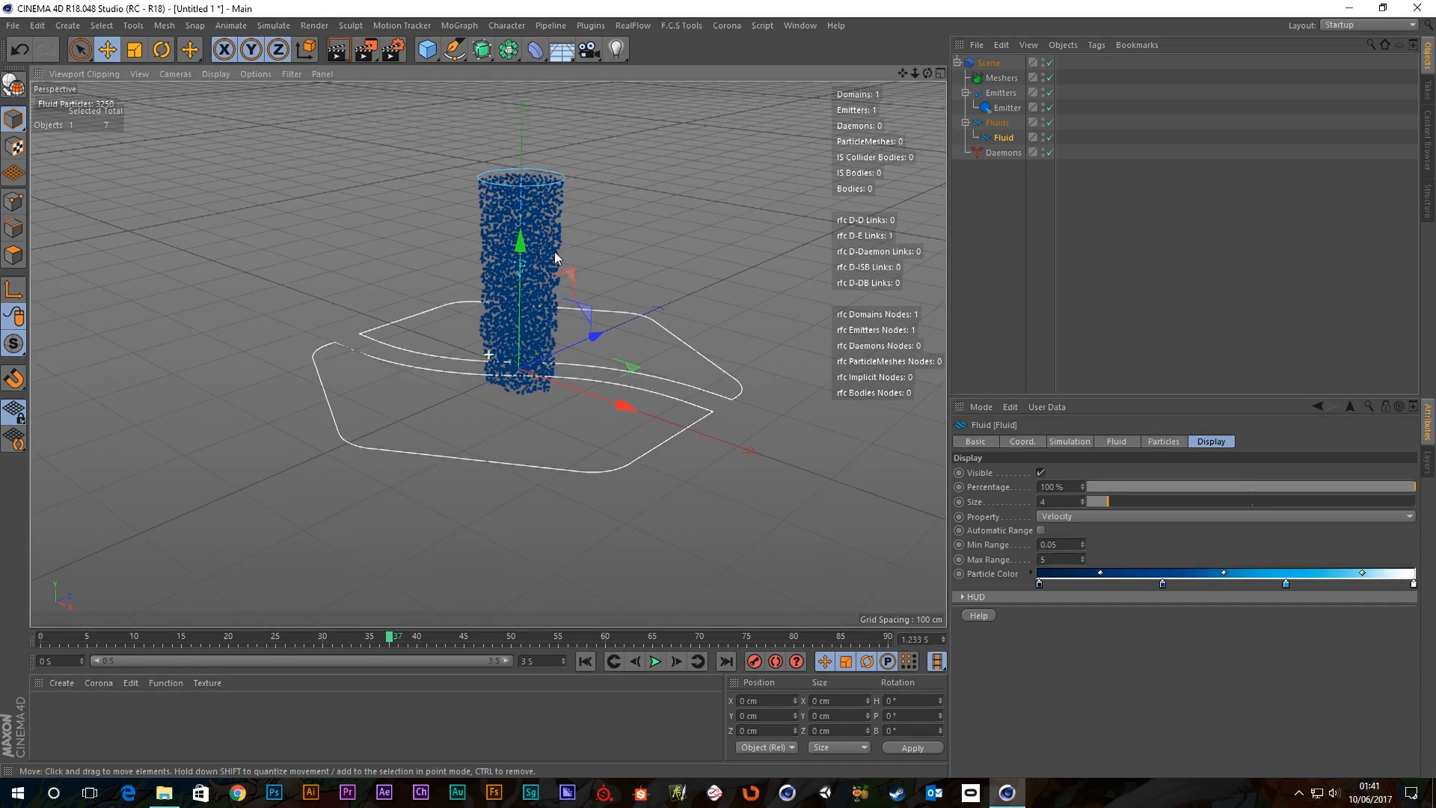
Replay the fluid simulation from frame 0, then pause it.
left_click(587, 661)
left_click(656, 661)
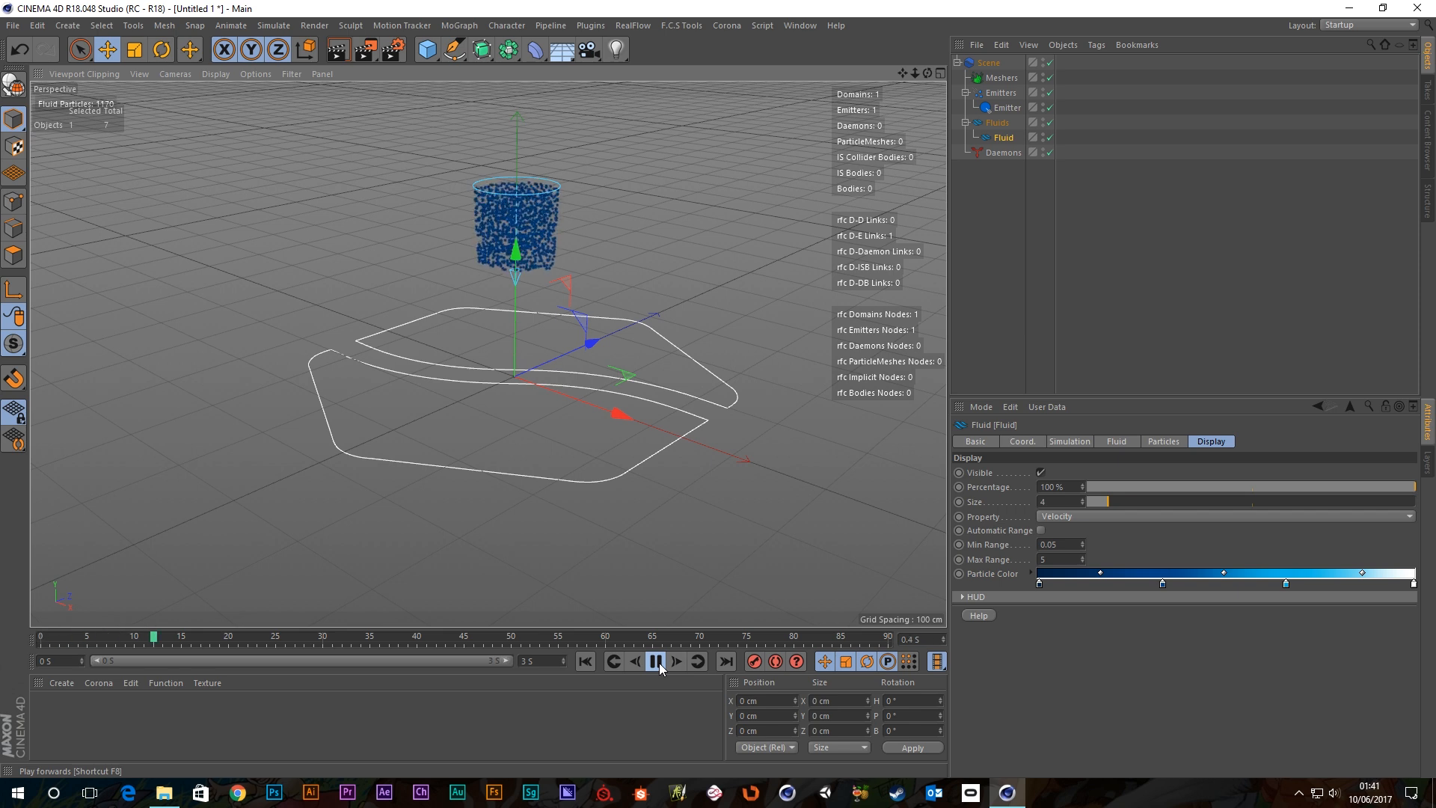
left_click(659, 663)
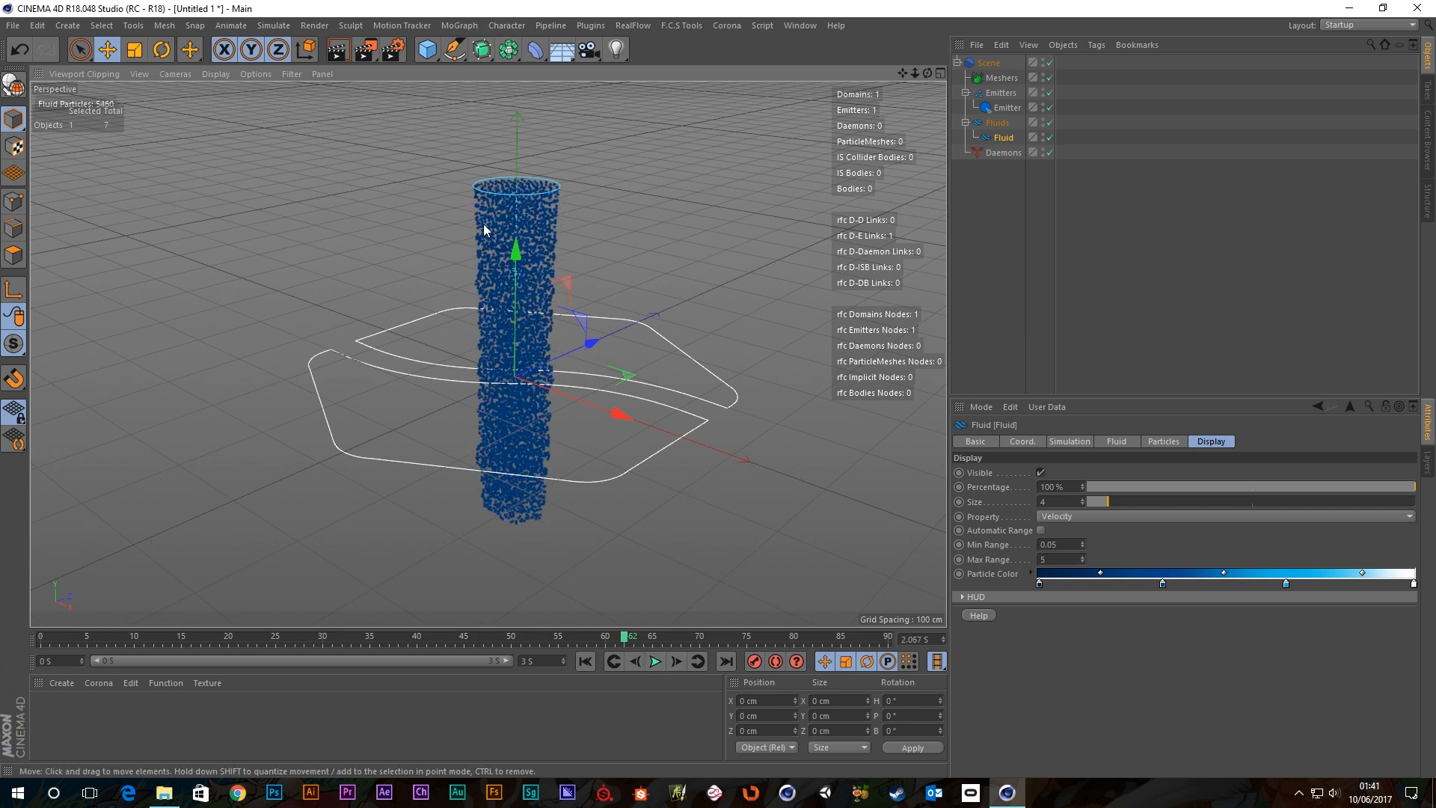
left_click(1210, 441)
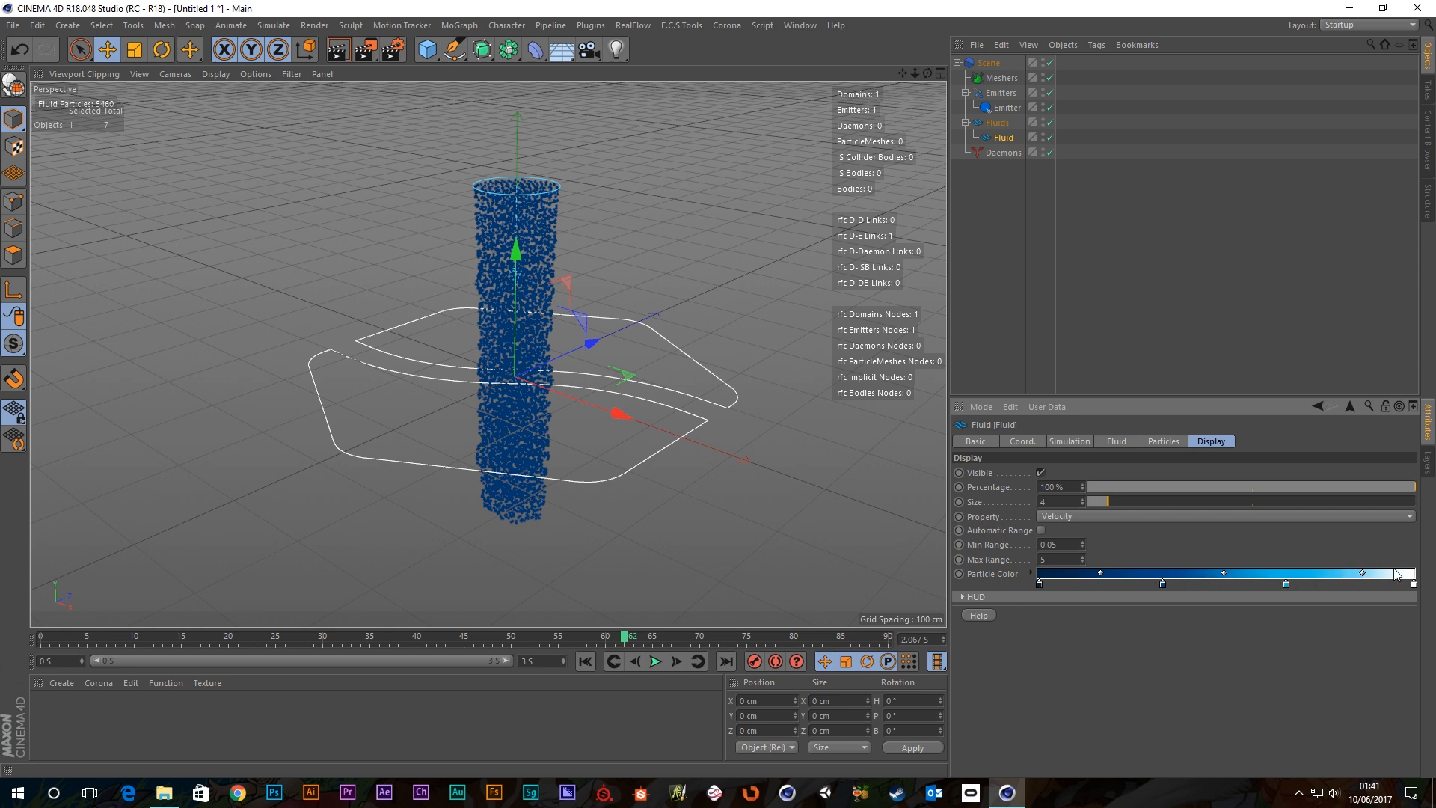
Replay the fluid simulation and rewind it to the start.
left_click(585, 661)
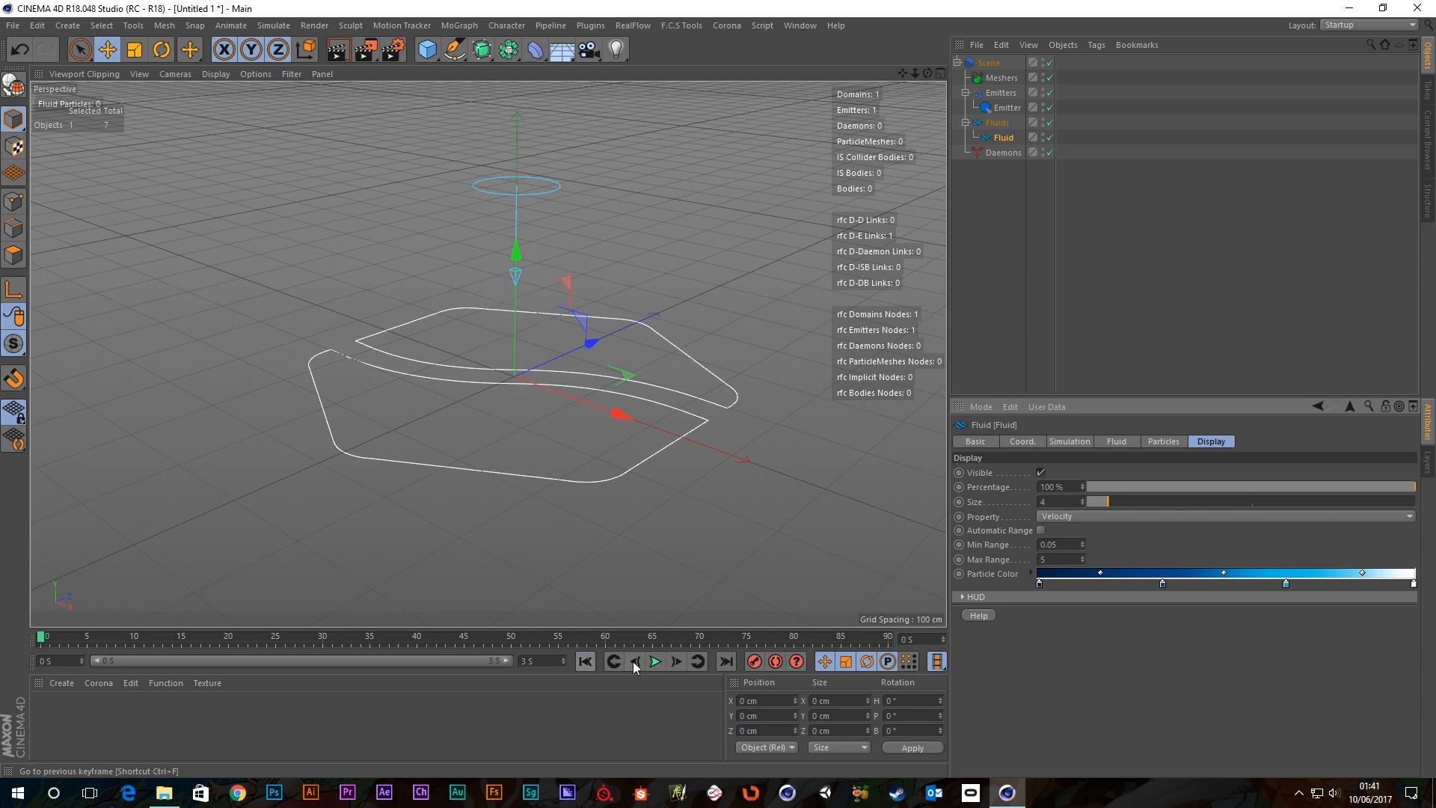
left_click(655, 661)
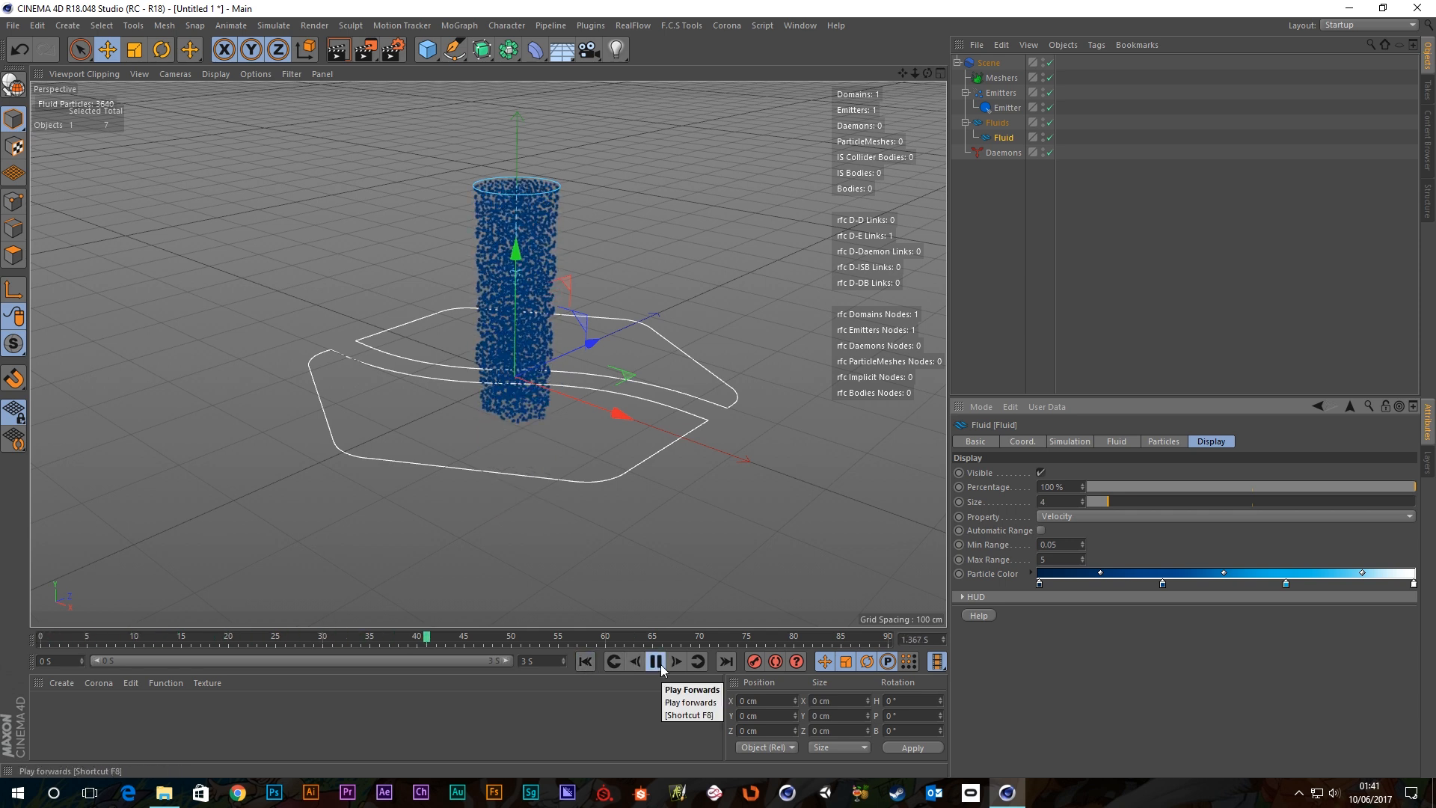
left_click(585, 661)
Show the RealFlow Scene's Solver settings with its Liquid - PBD Solver parameters.
left_click(1017, 264)
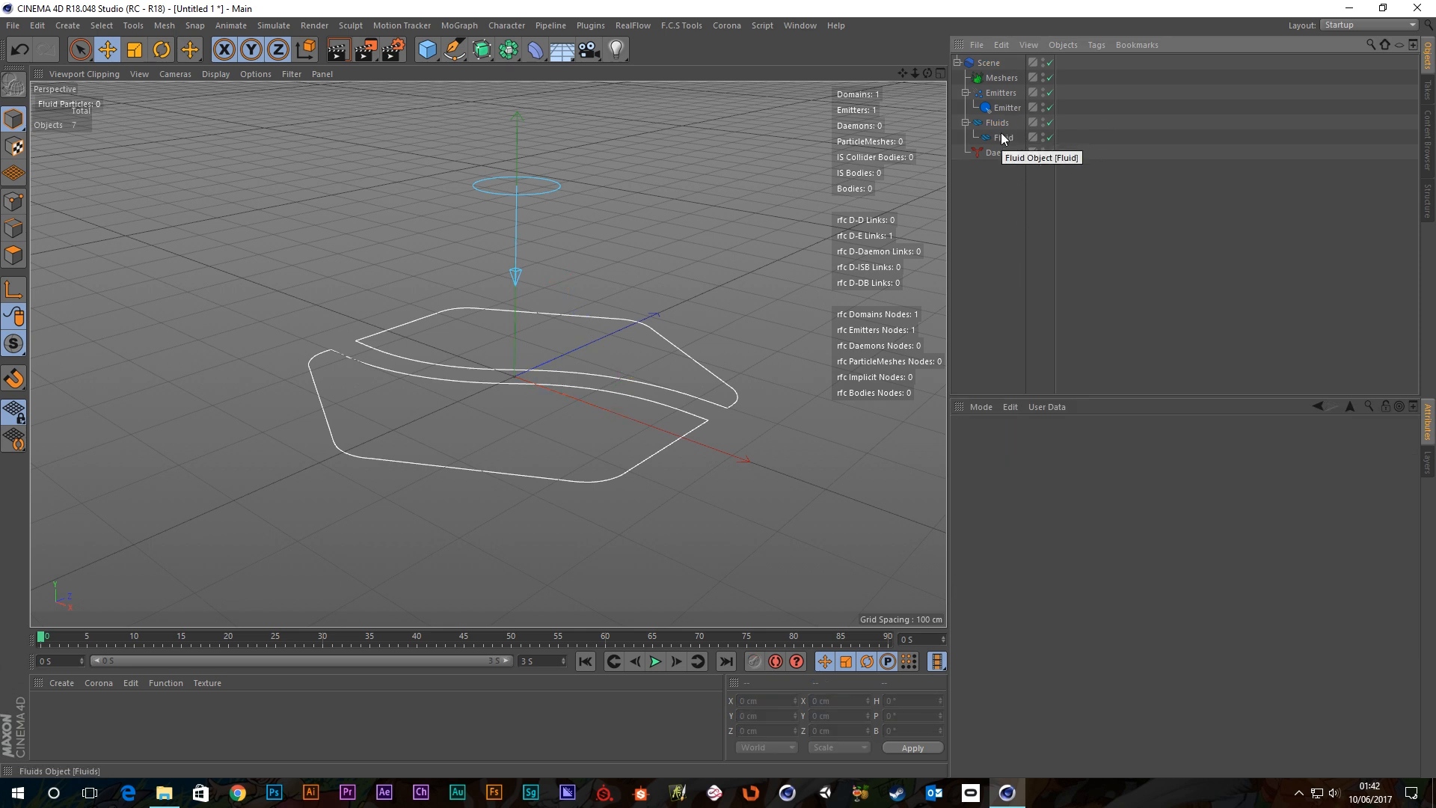
left_click(1006, 110)
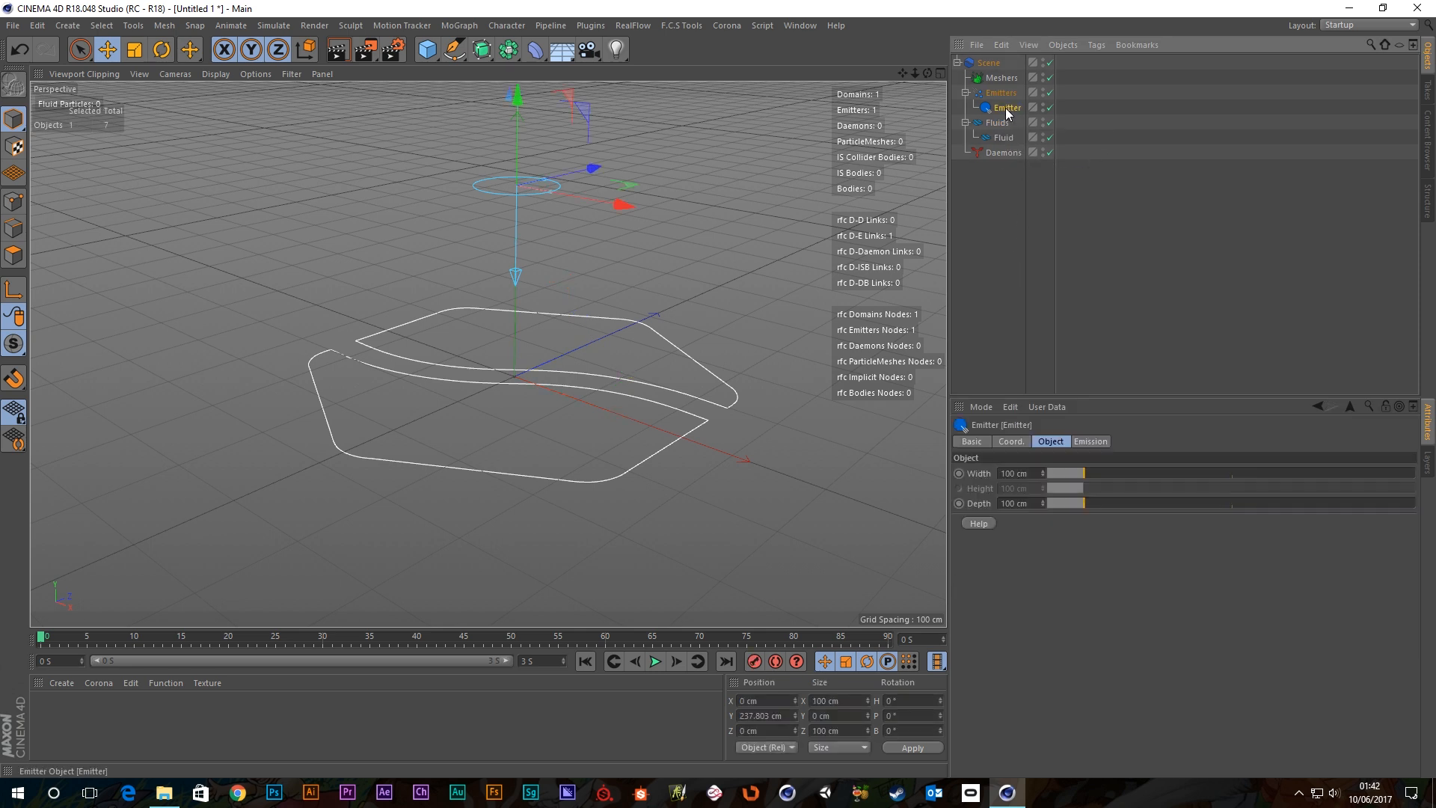
left_click(1009, 171)
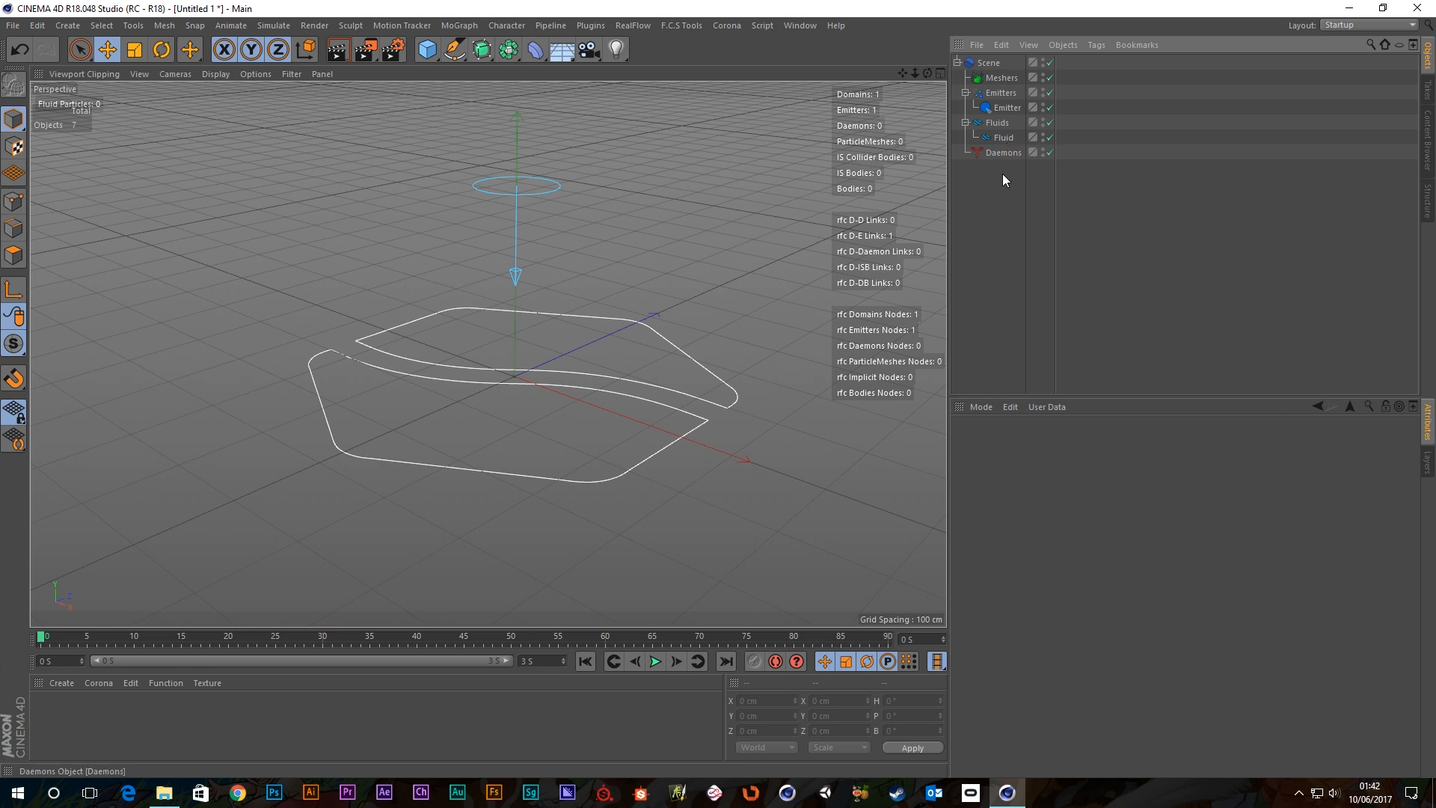
left_click(990, 65)
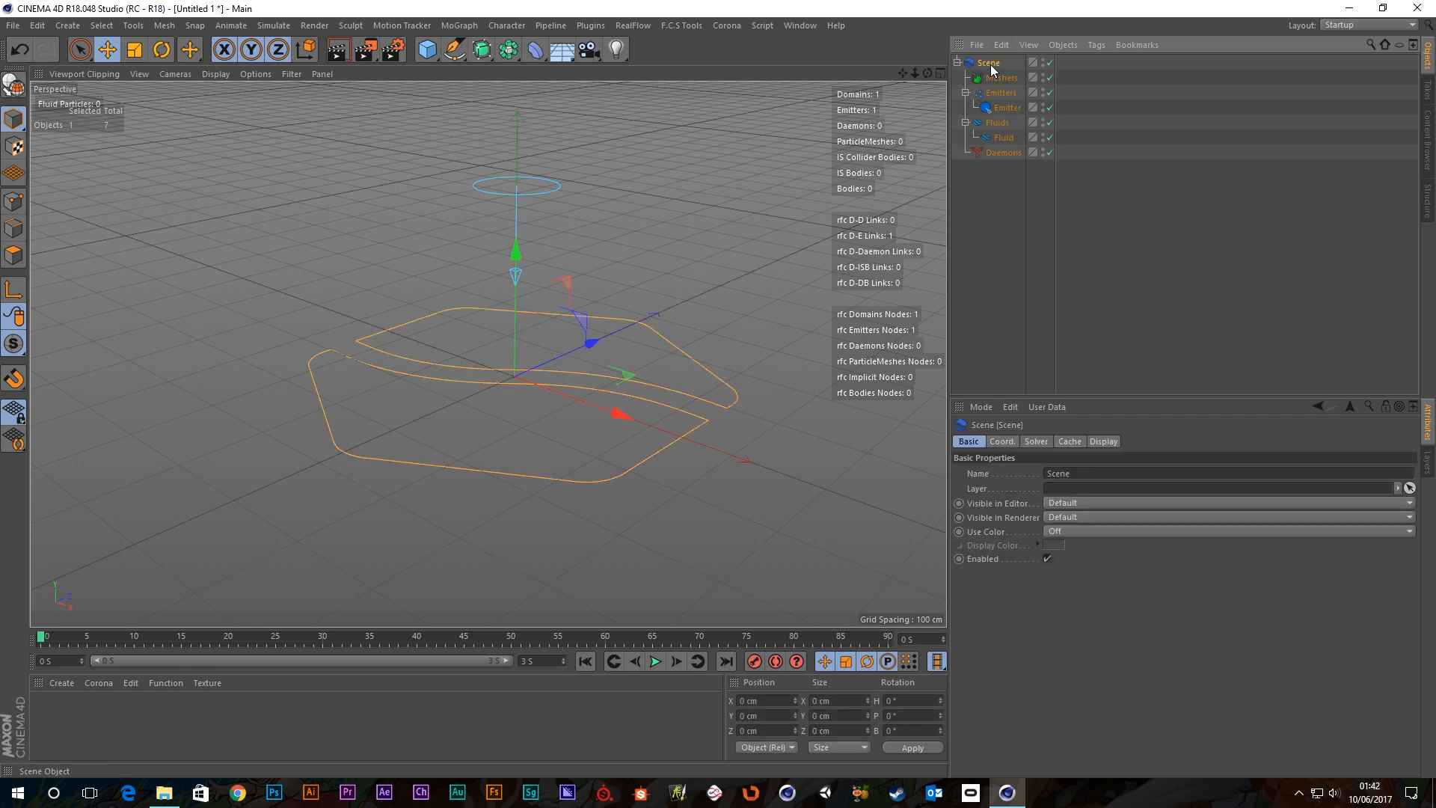
left_click(1034, 442)
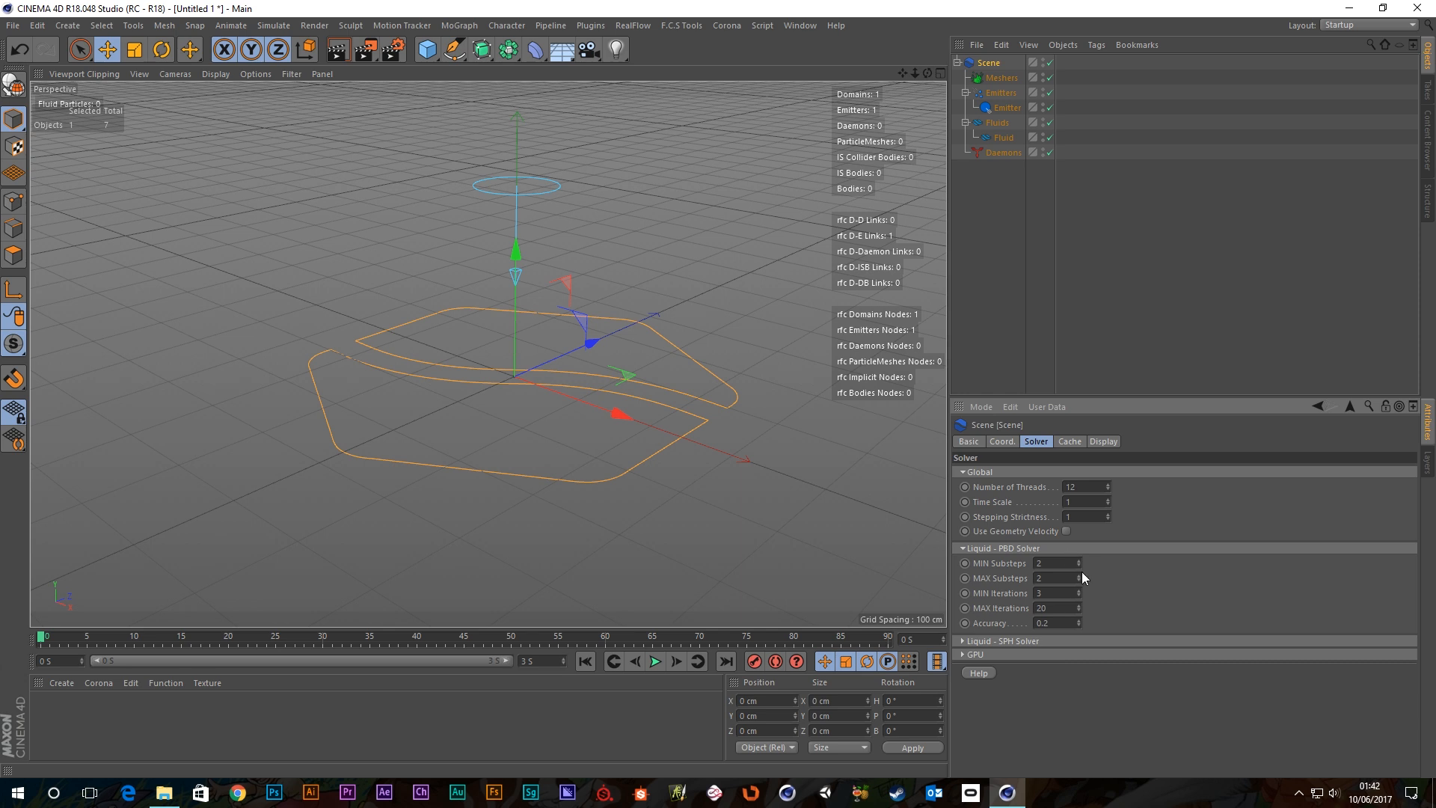
Enable Use CUDA-GPU with GeForce GTX 970 as the device, then open the solver help.
left_click(965, 549)
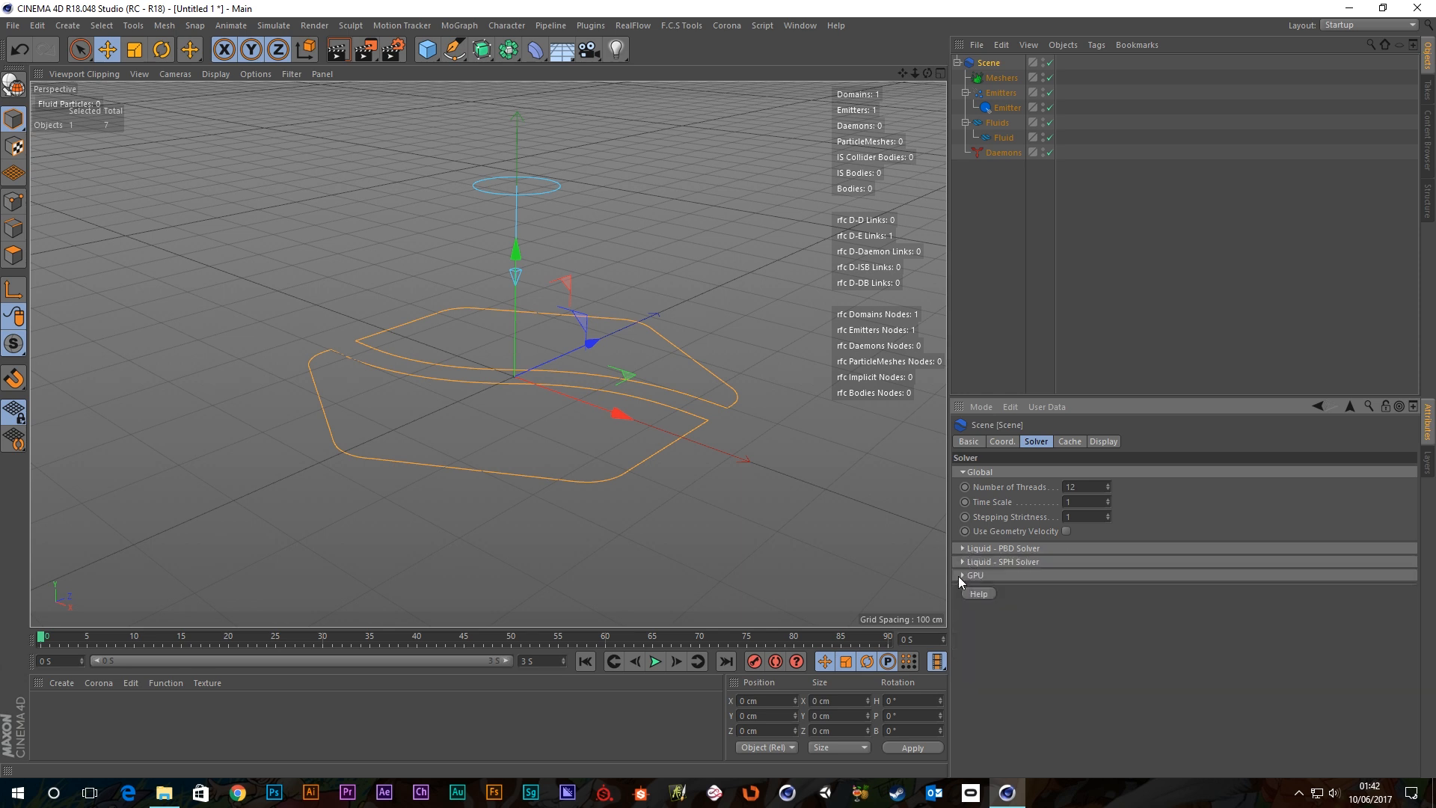
left_click(962, 576)
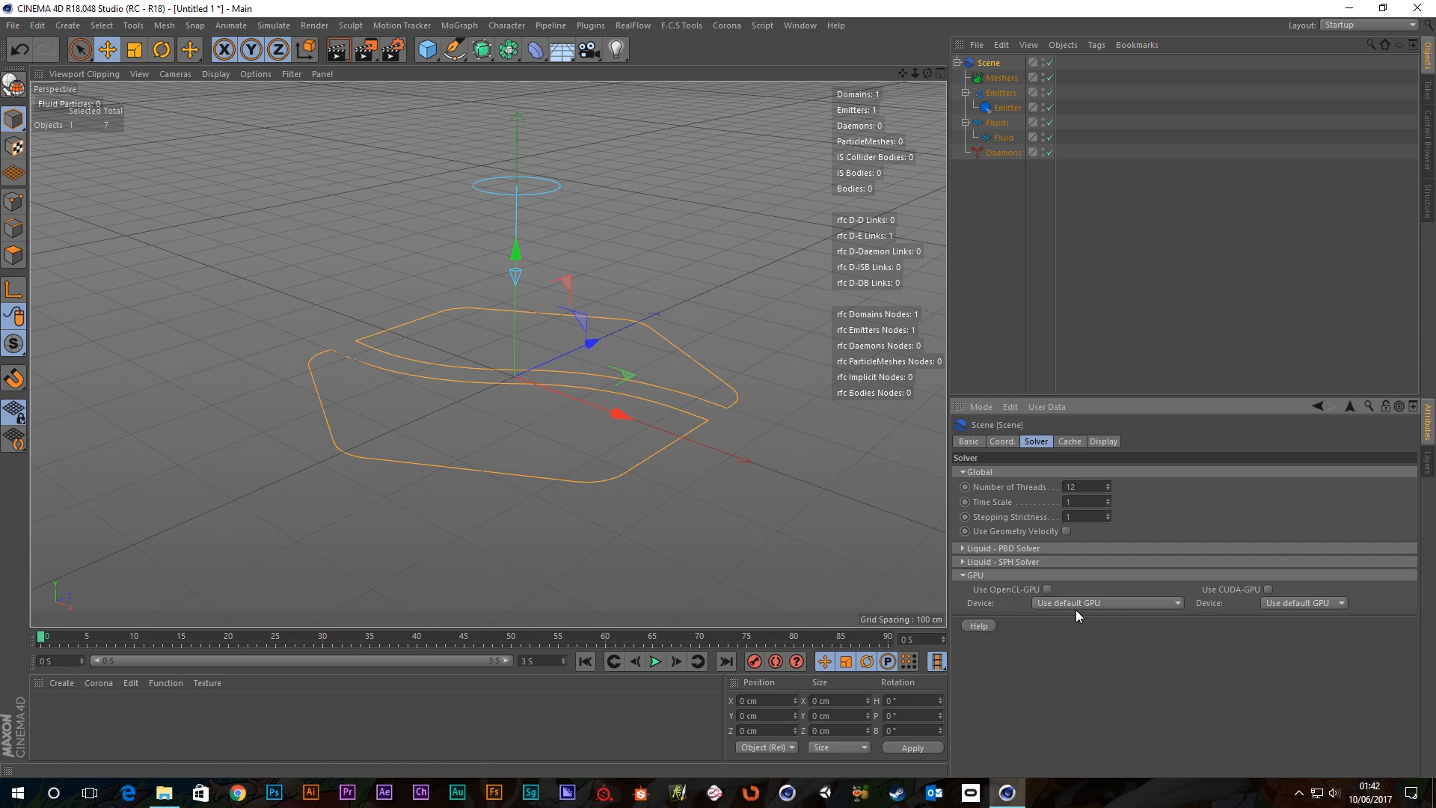
left_click(1285, 603)
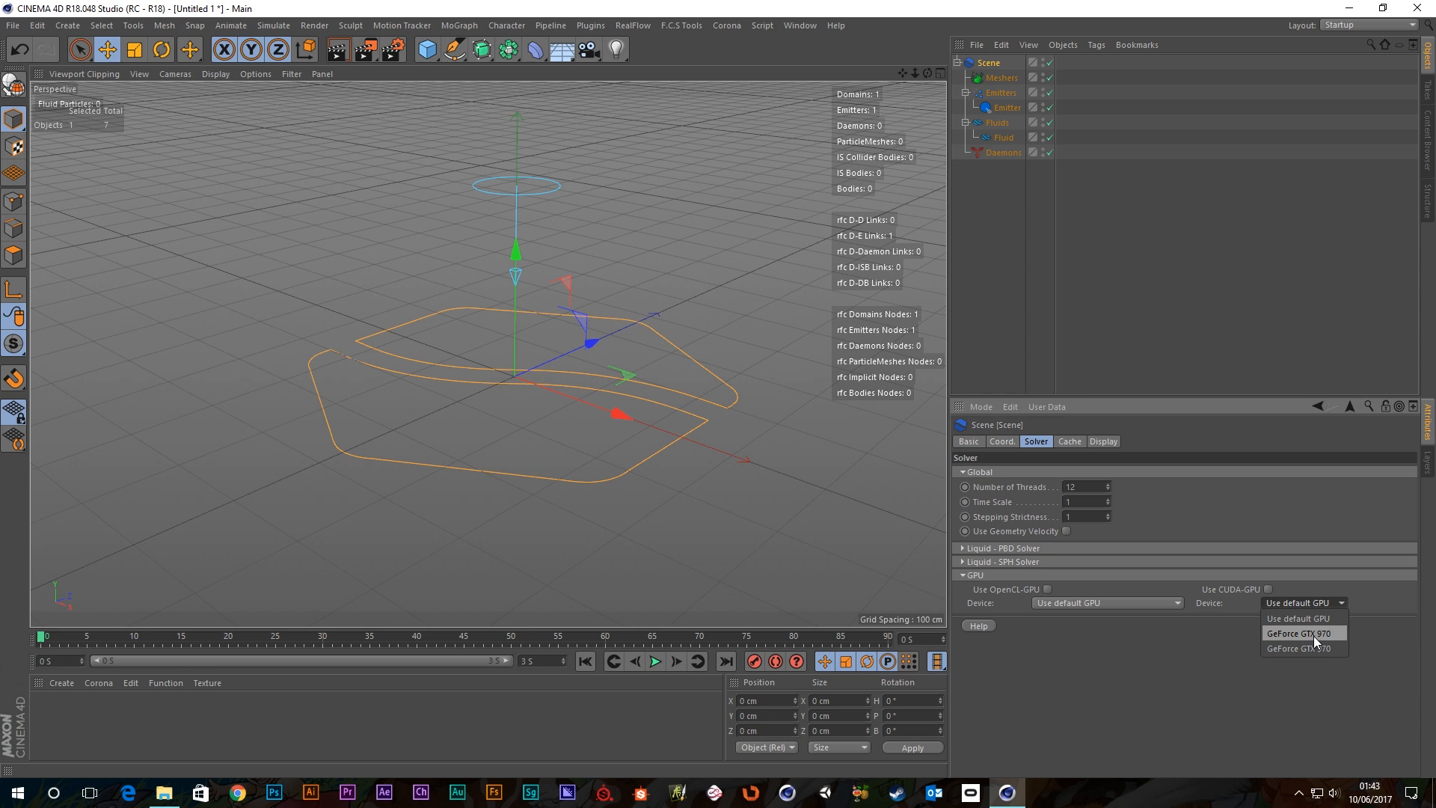
left_click(1223, 608)
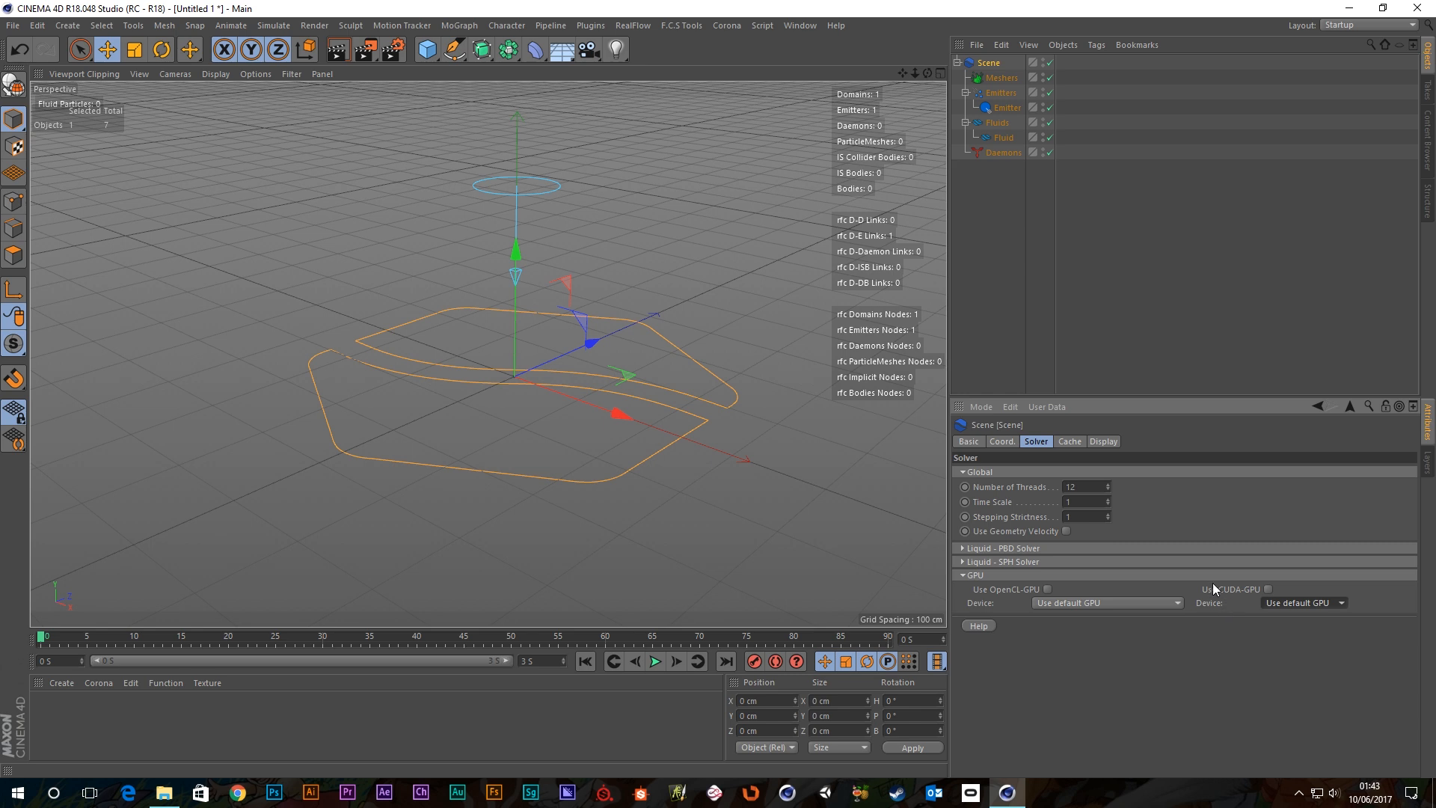
left_click(1269, 590)
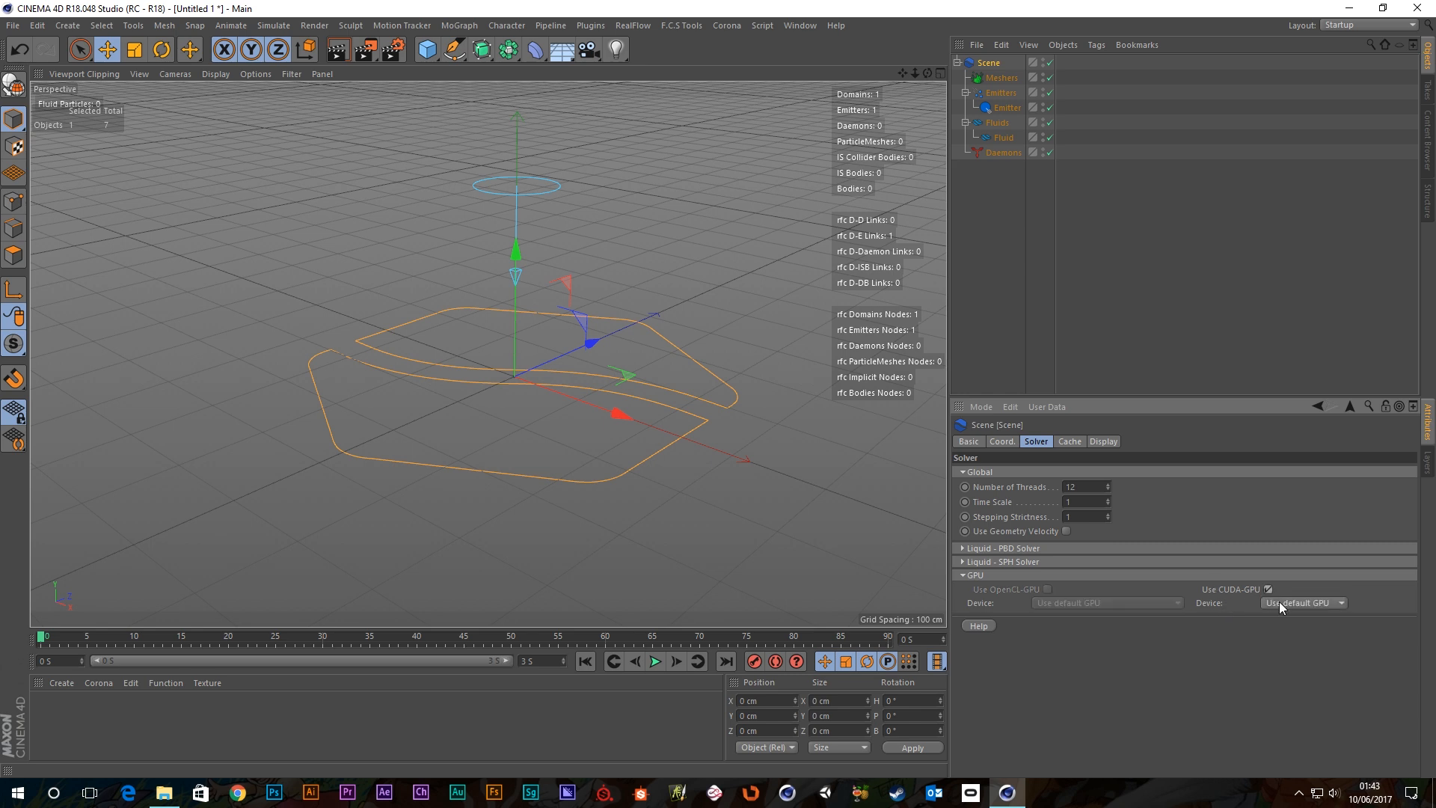
left_click(1279, 602)
left_click(1302, 635)
left_click(983, 627)
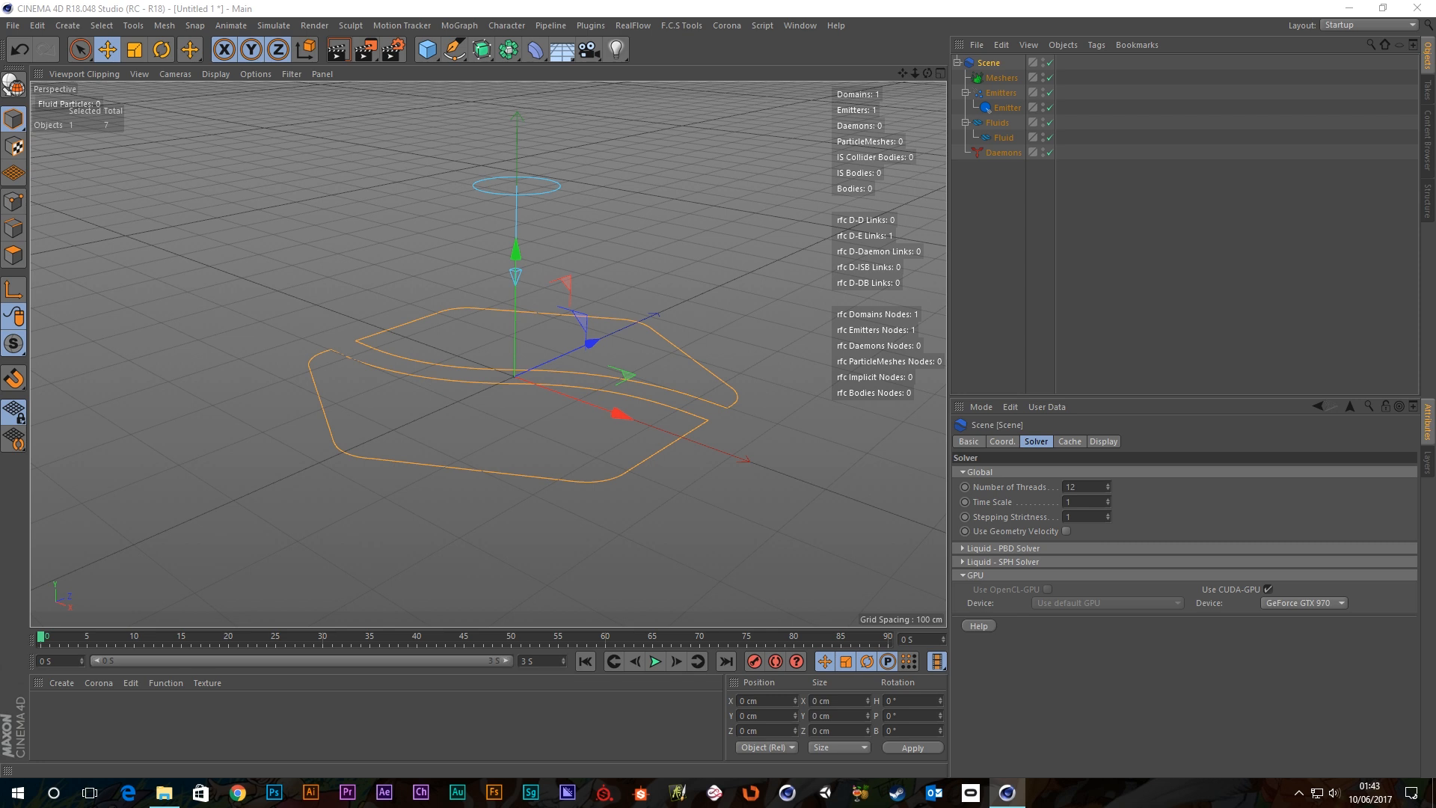
Read the CUDA-GPU section of the Scene Solver help page in Chrome, then close the browser.
scroll(834, 349, "down", 6)
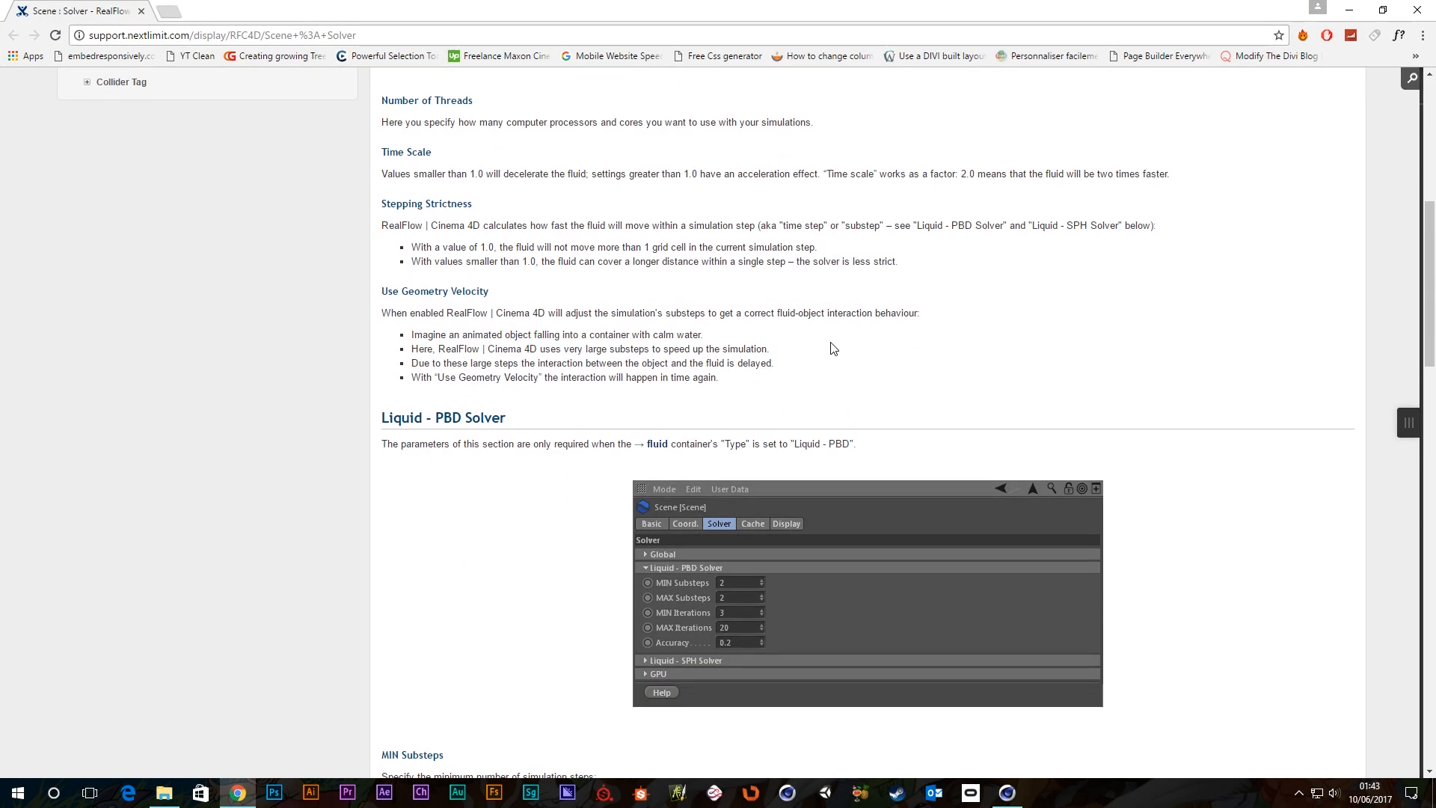
scroll(807, 348, "down", 20)
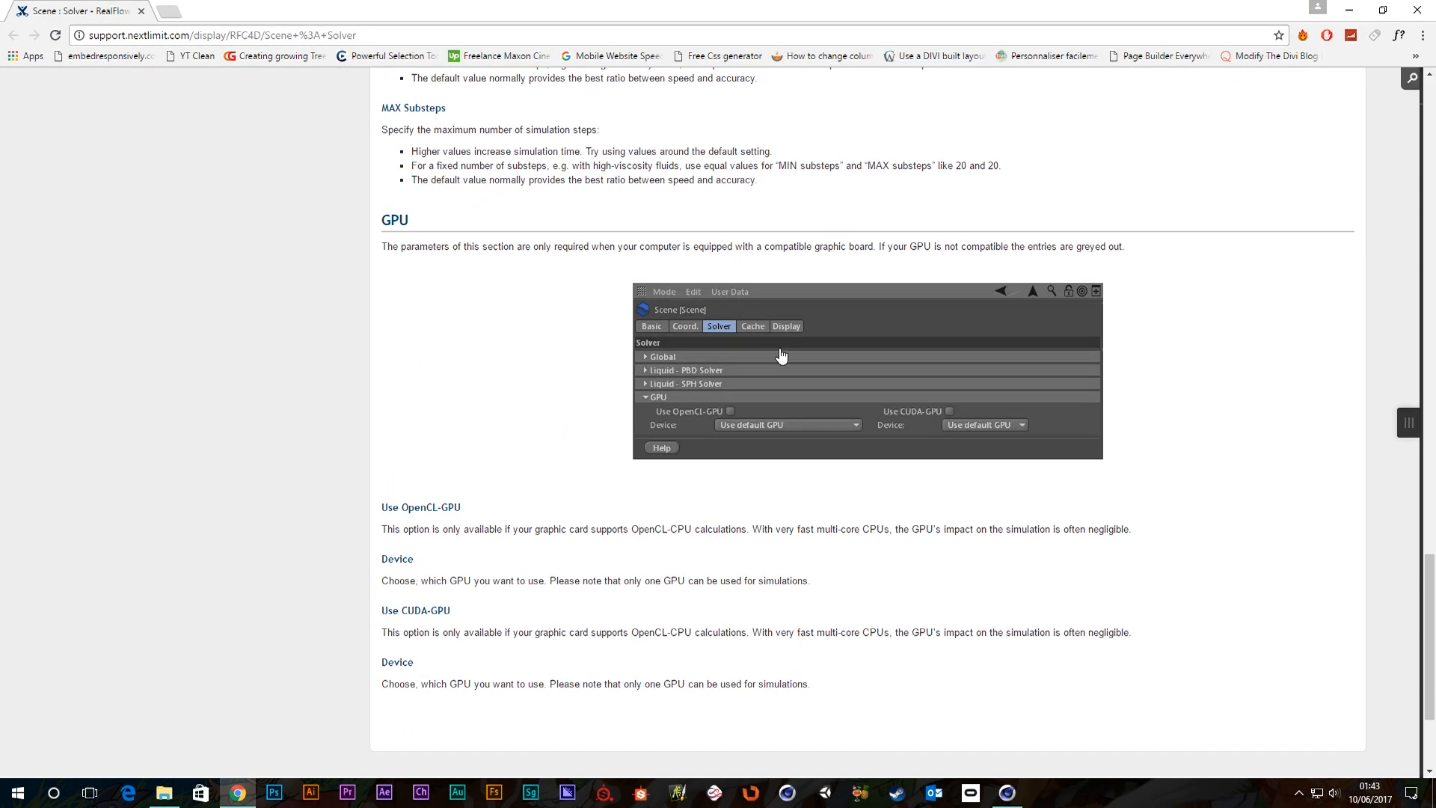
scroll(783, 353, "down", 2)
scroll(409, 468, "down", 1)
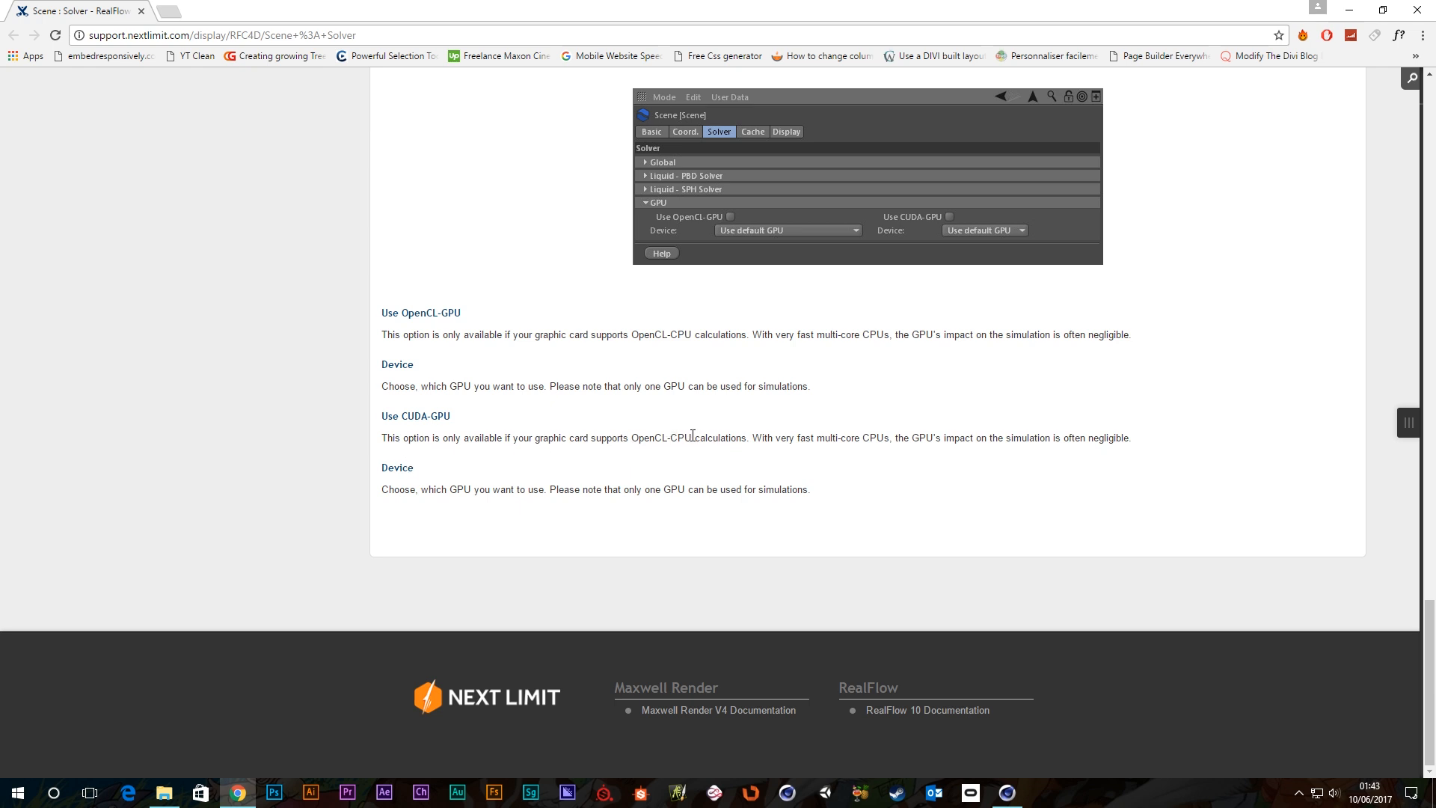
left_click_drag(693, 435, 629, 437)
left_click_drag(863, 436, 1148, 447)
left_click(980, 462)
double_click(1039, 6)
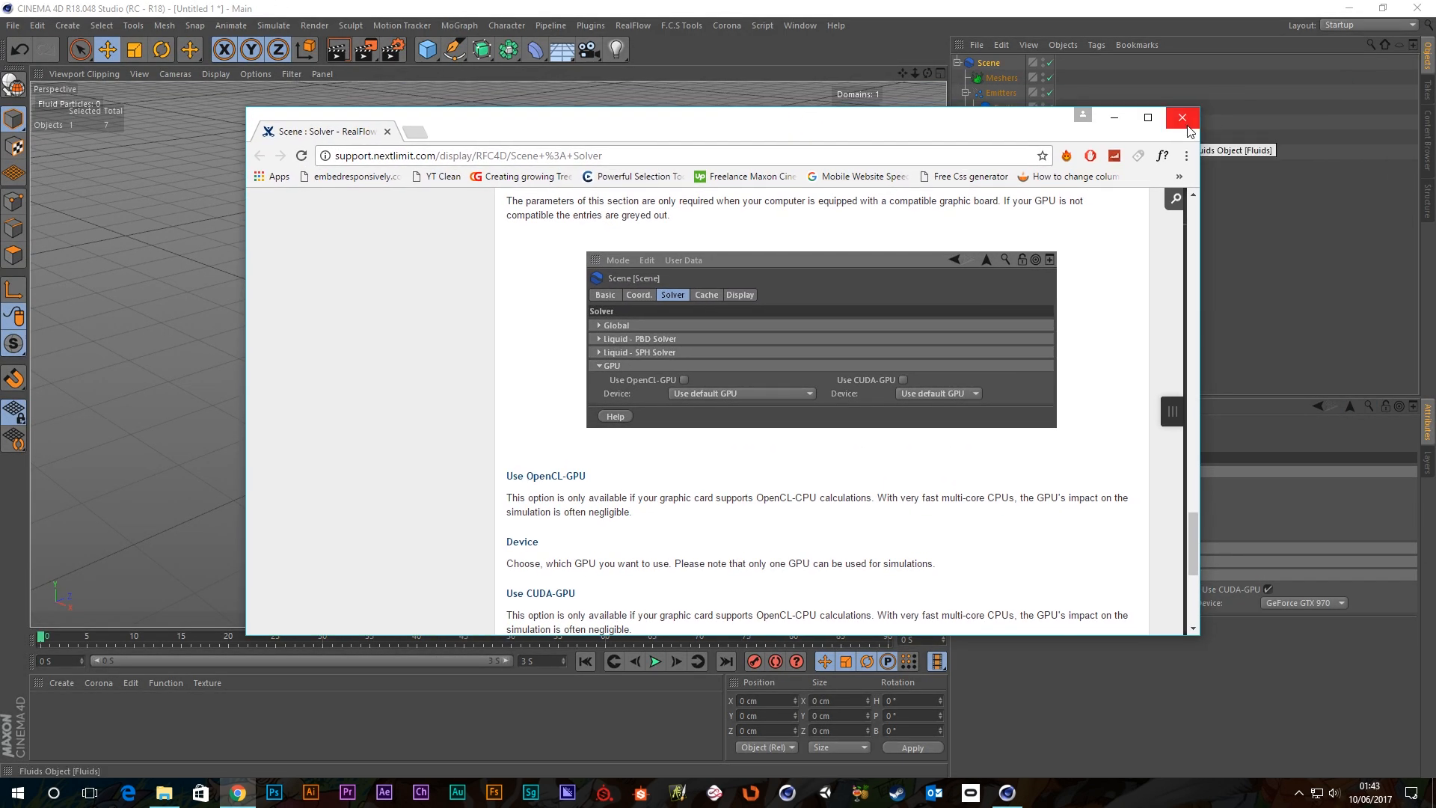
left_click(1188, 125)
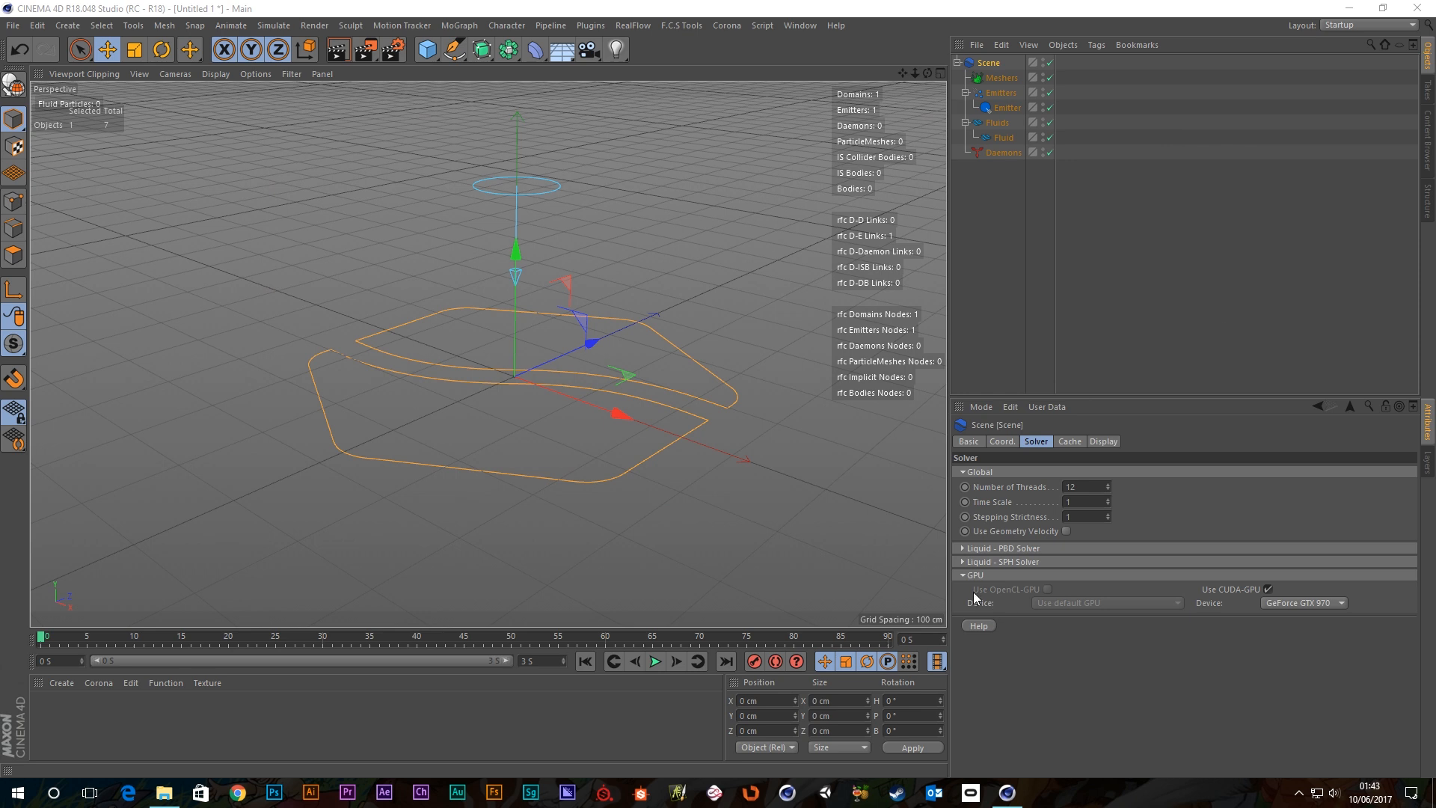
Collapse the GPU settings, play the simulation, stop it and rewind to the start.
left_click(971, 576)
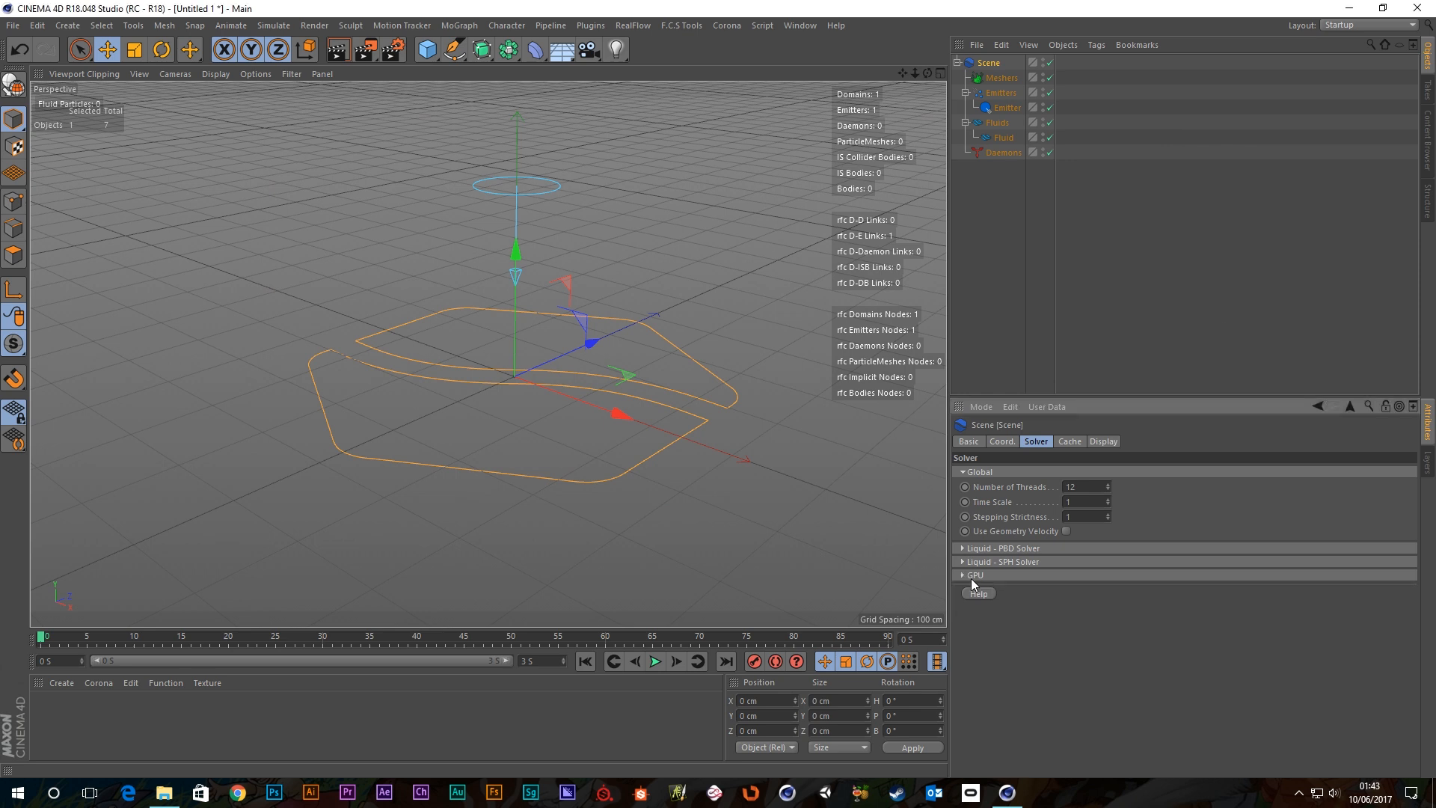
left_click(984, 252)
left_click(656, 661)
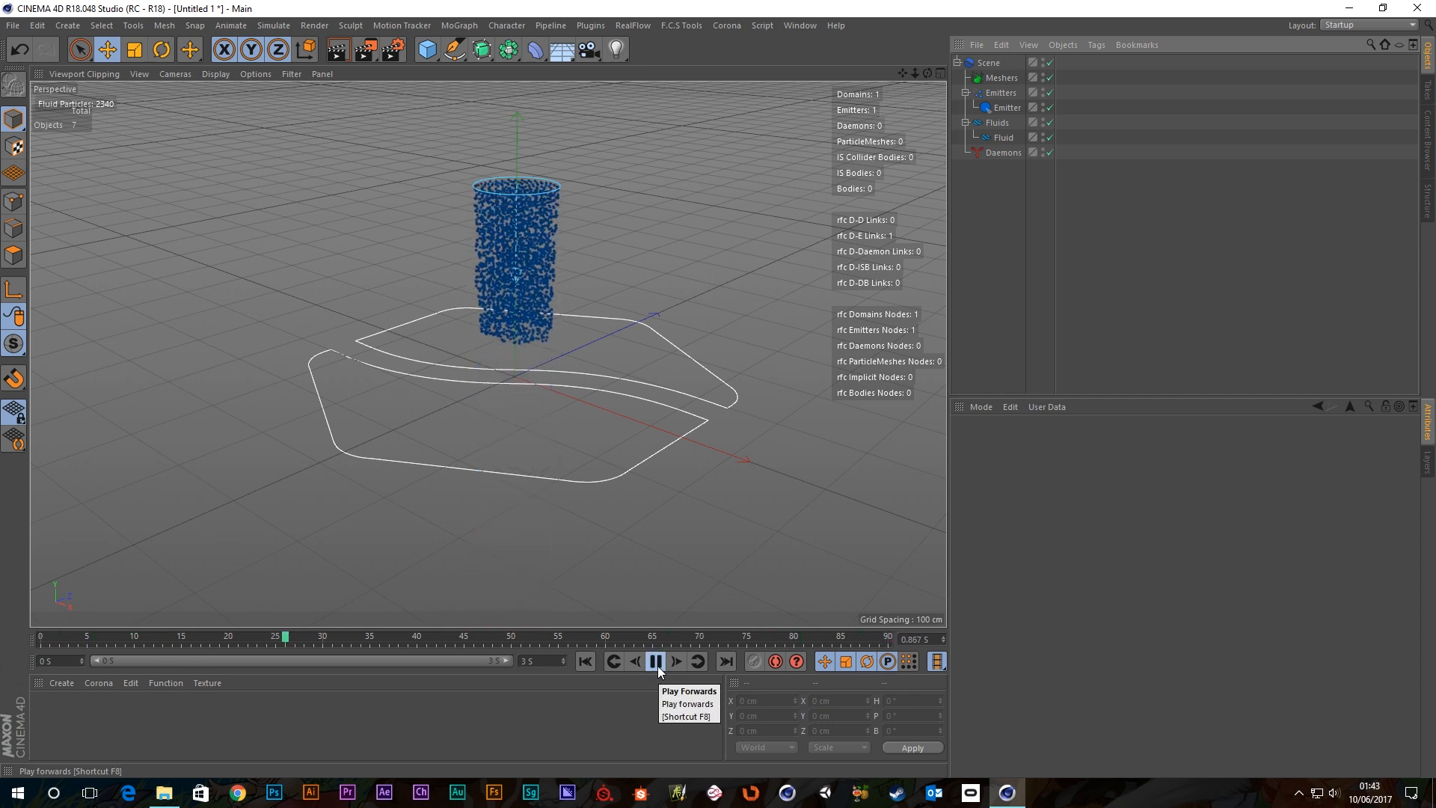
left_click(656, 662)
left_click(588, 663)
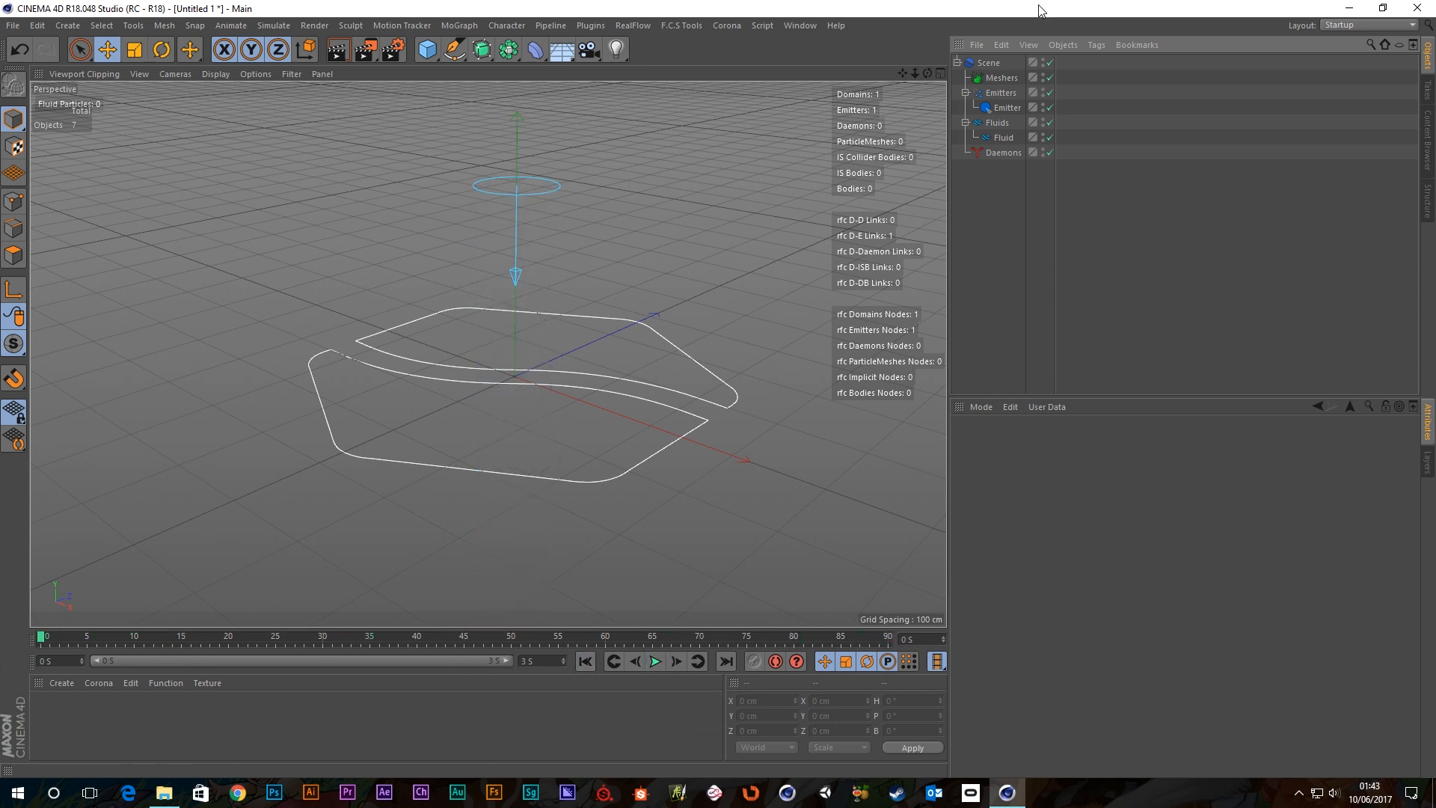
Show the Emitter's coordinates, undoing a trial X nudge to keep it at X 0, Y 237.803, Z 0 cm.
left_click(1007, 107)
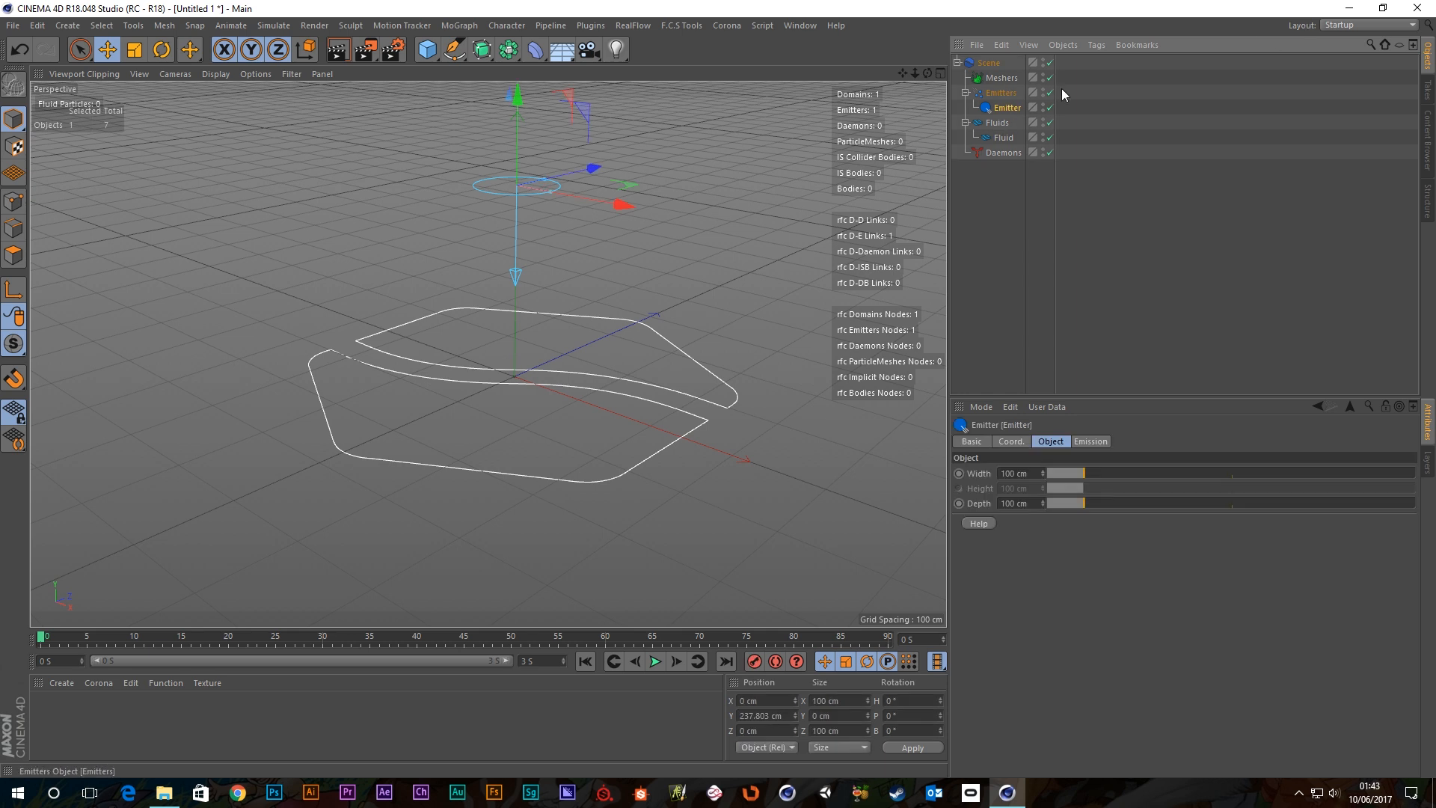
left_click(973, 441)
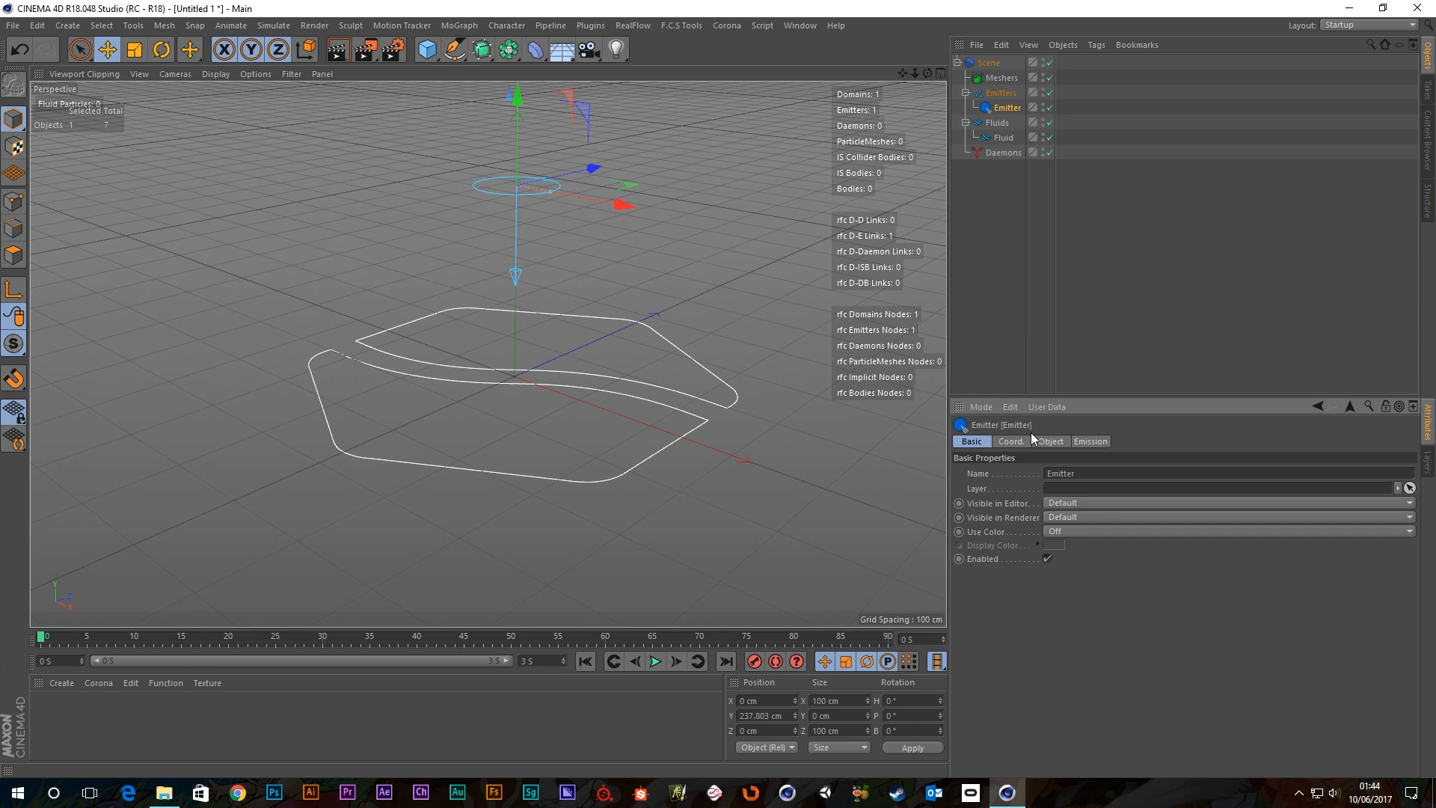
left_click(1012, 441)
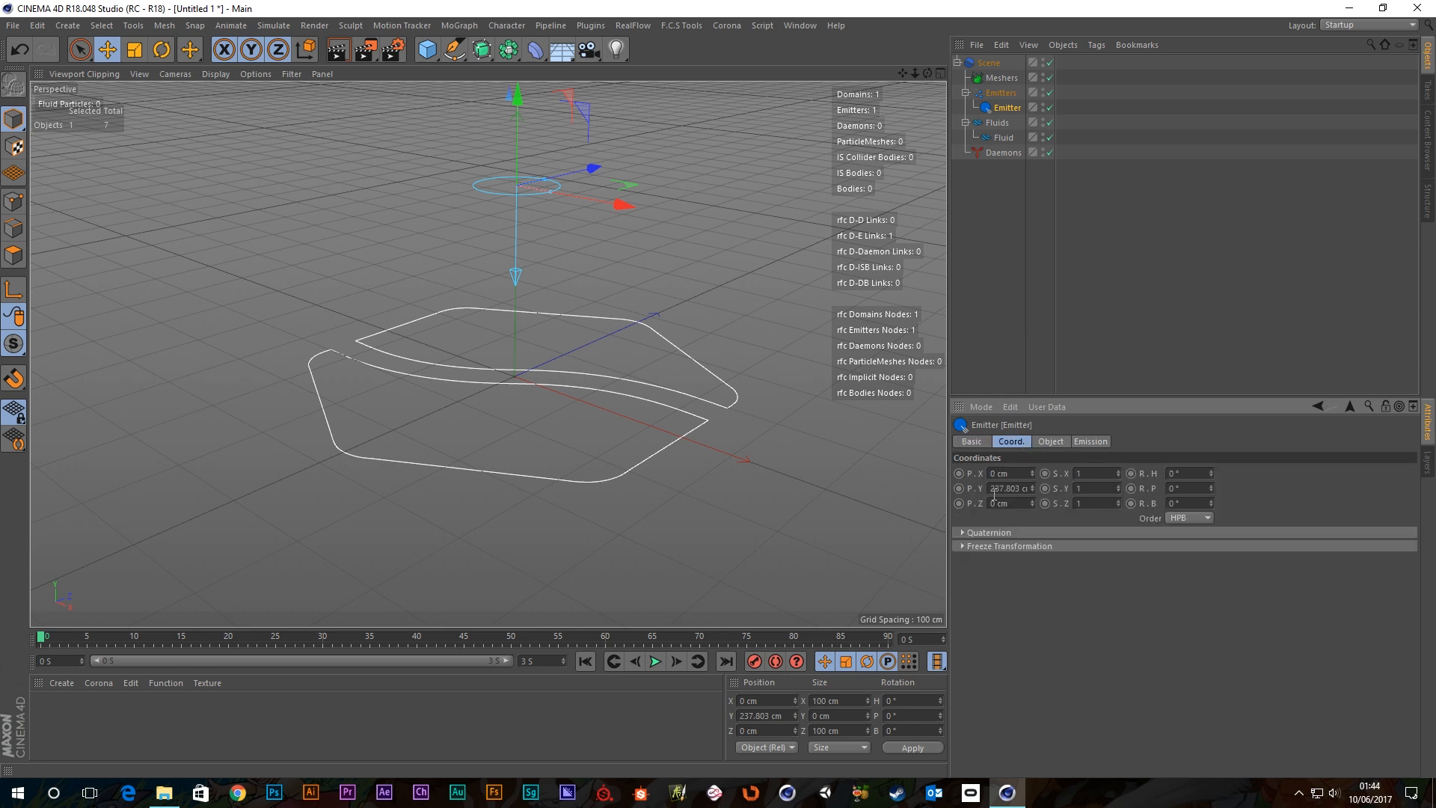
mouse_move(617, 205)
left_mouse_down()
mouse_move(570, 213)
mouse_move(617, 218)
left_mouse_up()
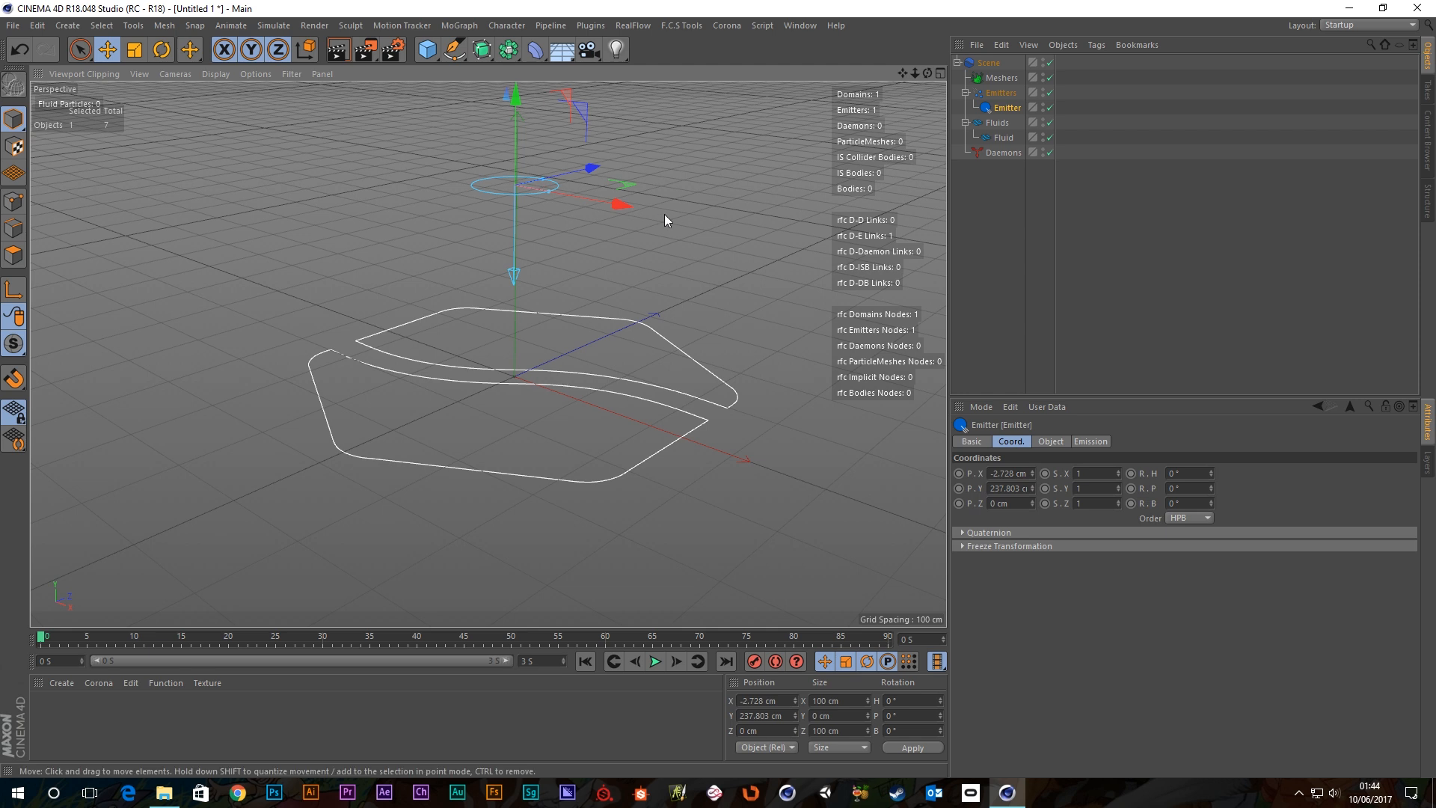
key("ctrl+z")
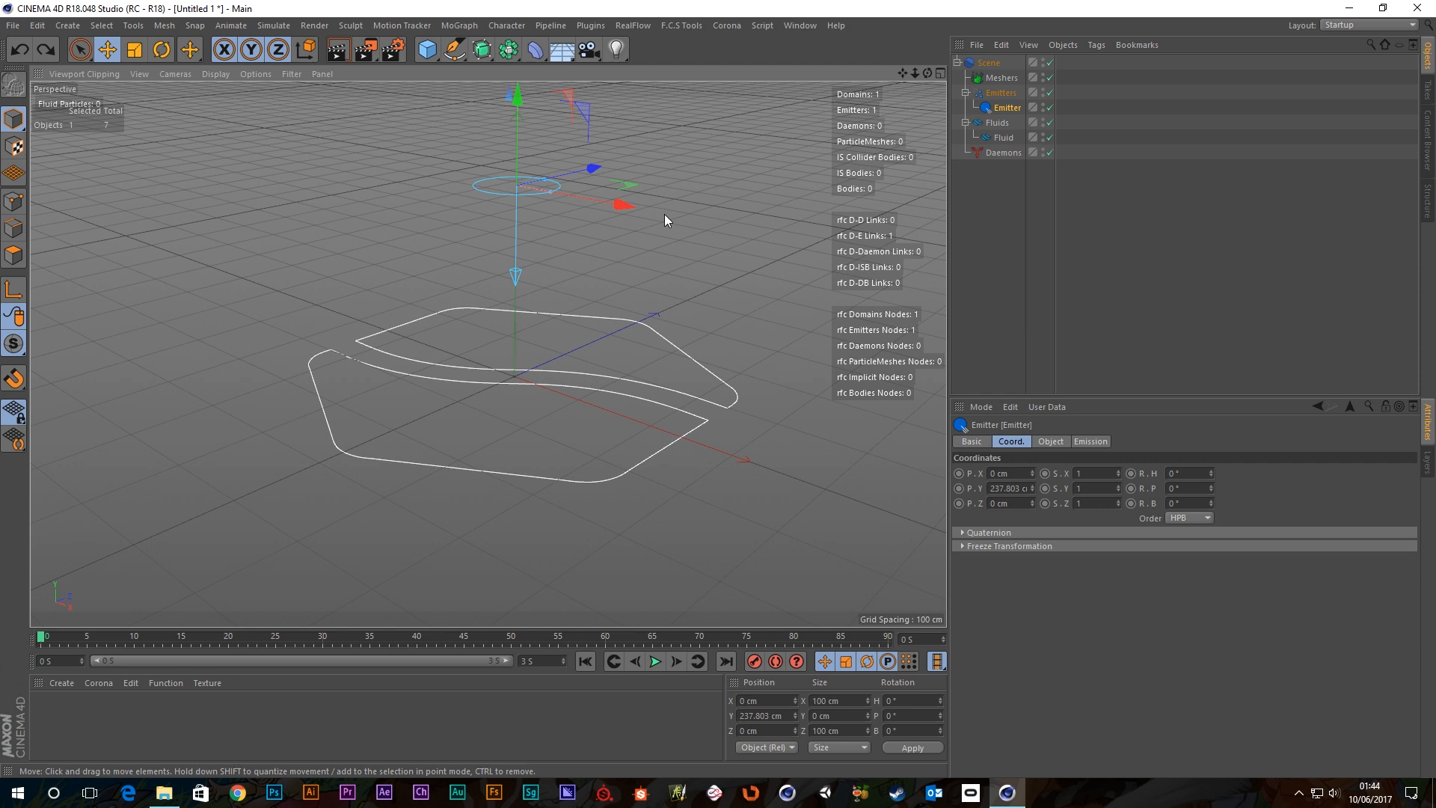
Show the emitter's Emission settings and briefly play the Circle emitter simulation.
left_click(1091, 442)
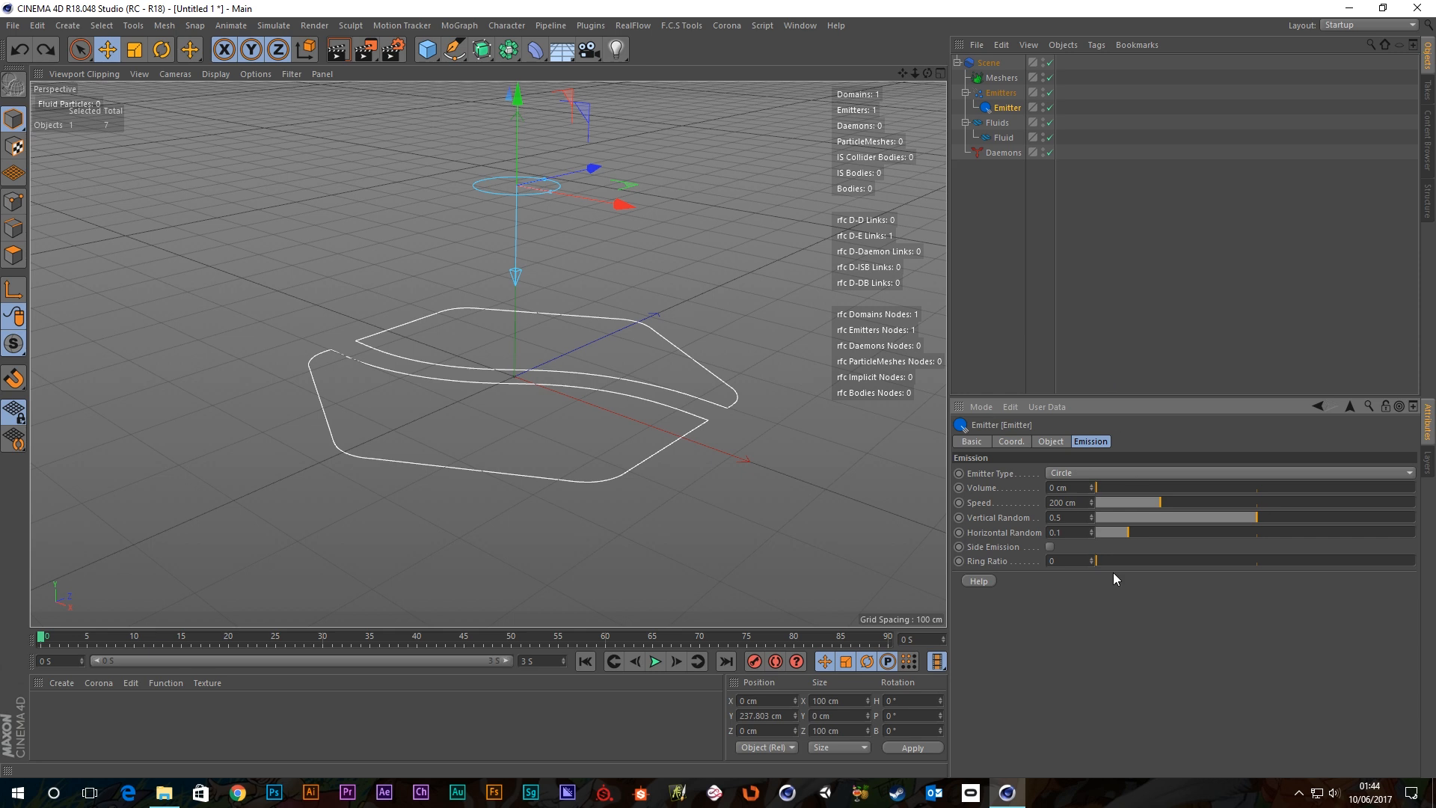
left_click(655, 662)
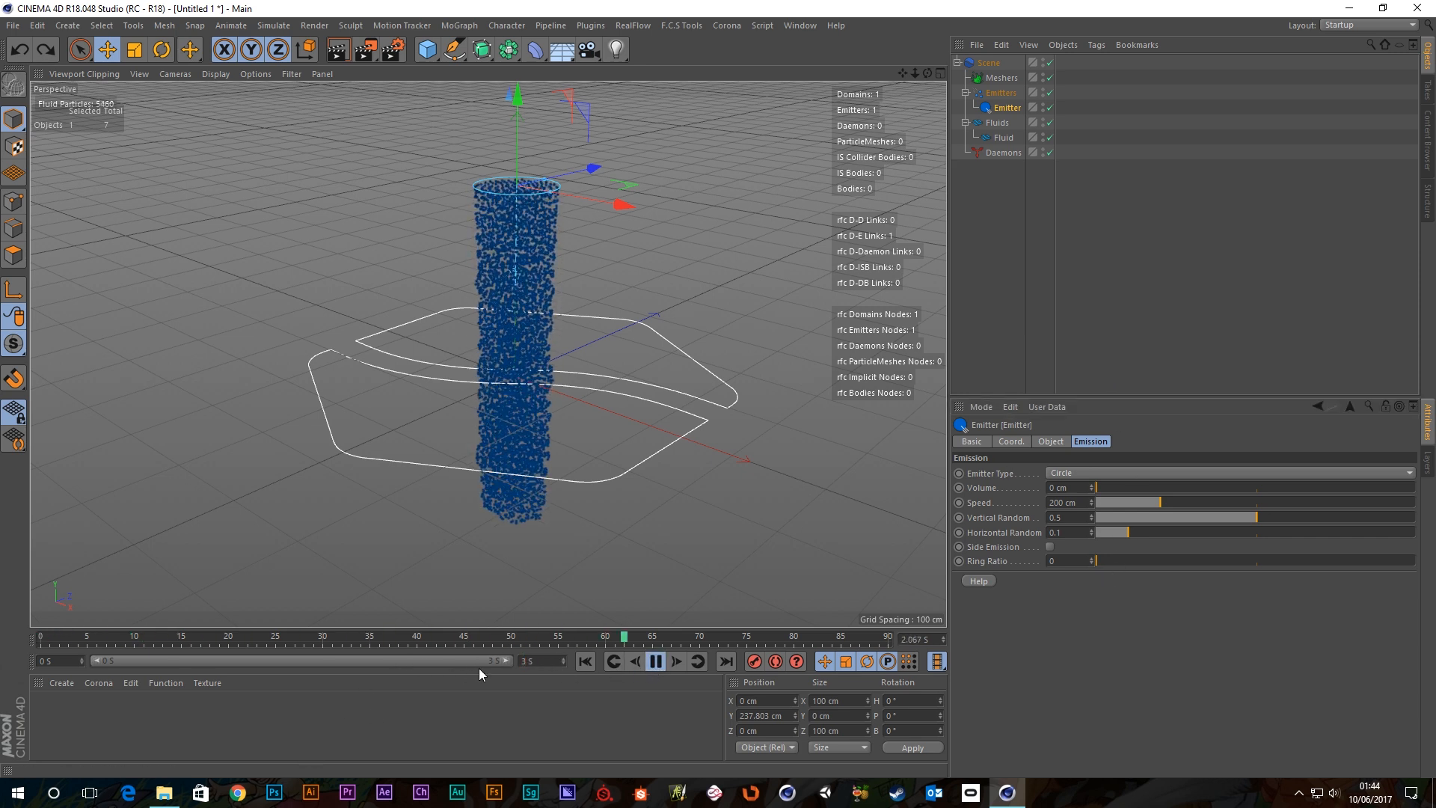
left_click(656, 661)
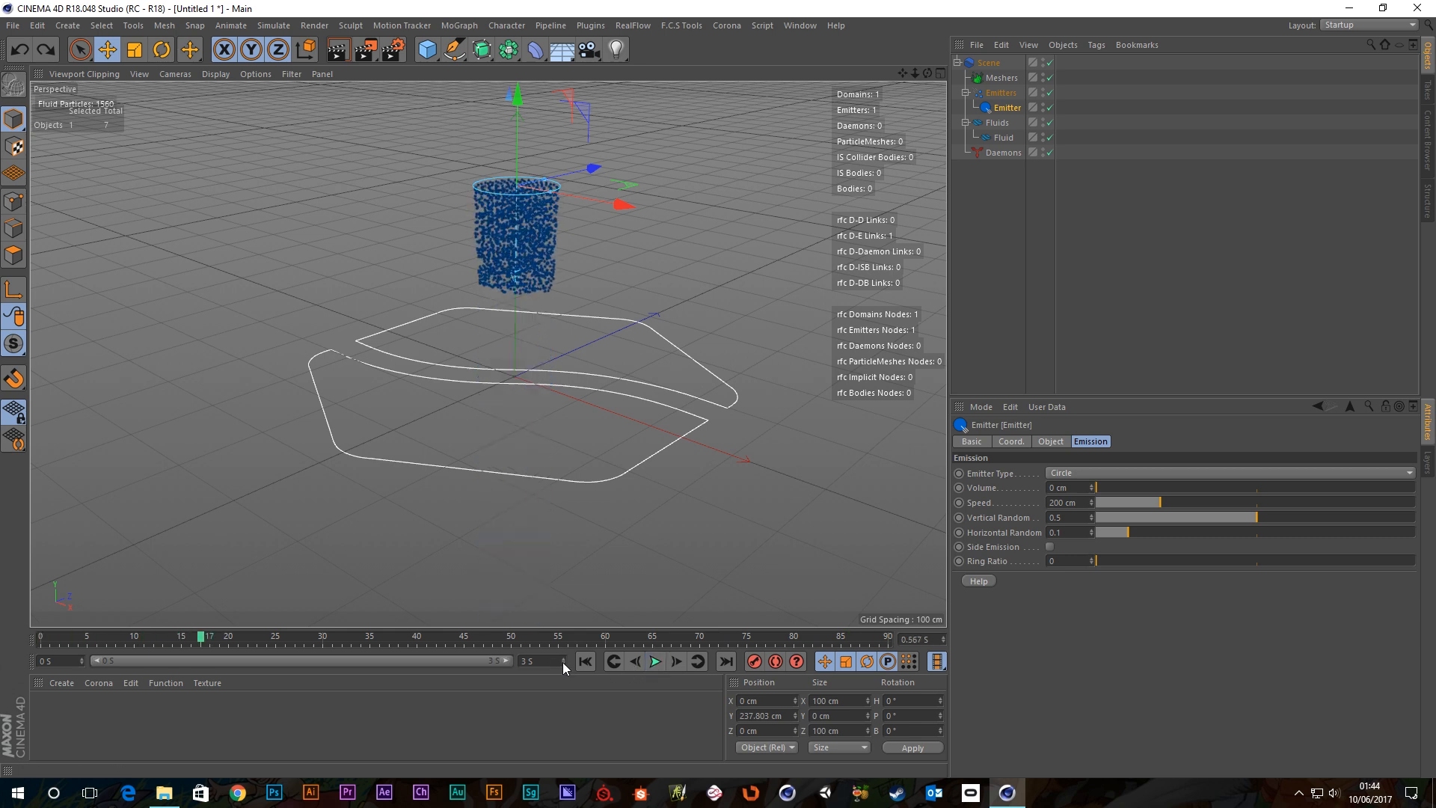
Extend the scene end time from 3 S to 5 S and play the simulation.
left_click(563, 662)
type("5")
key("Return")
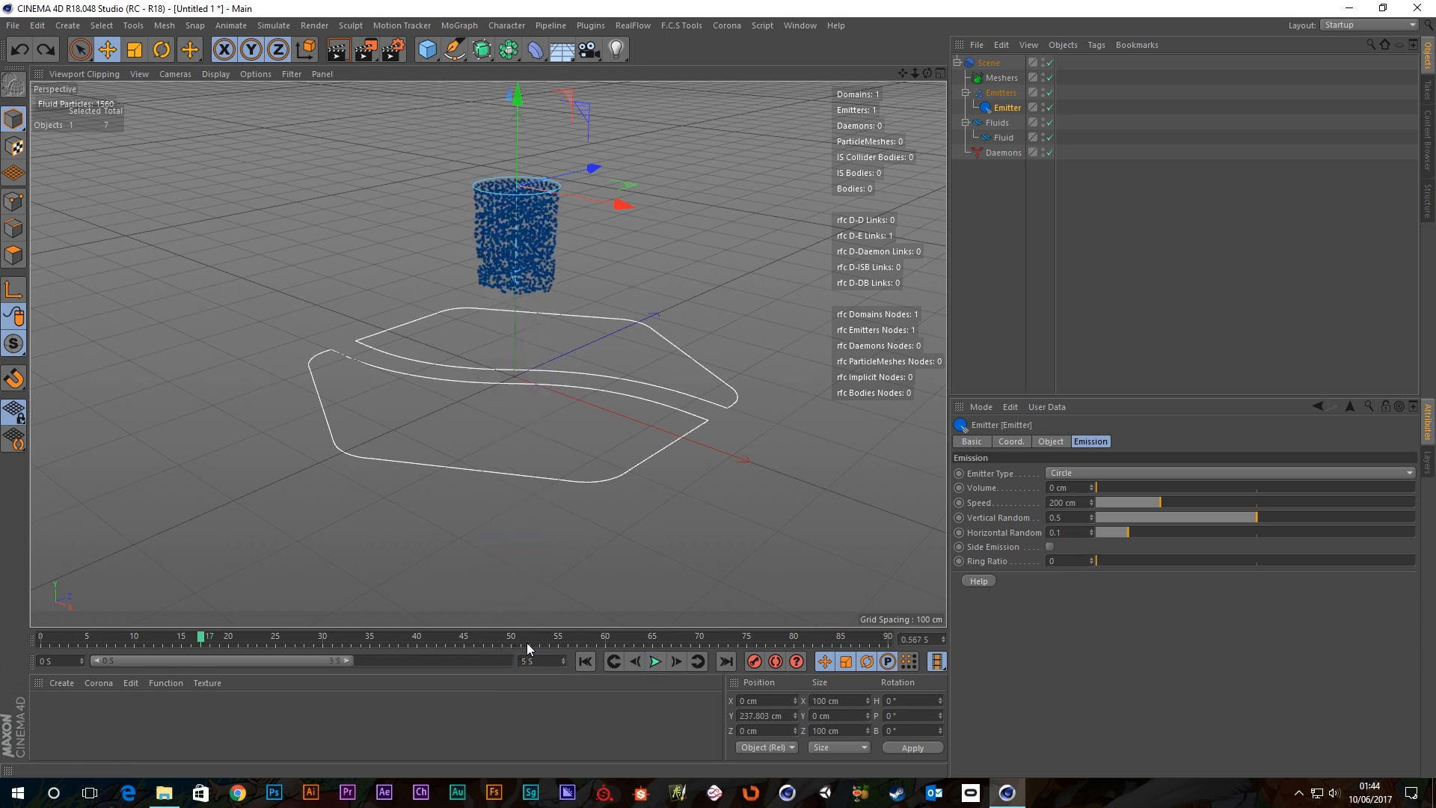
left_click(653, 662)
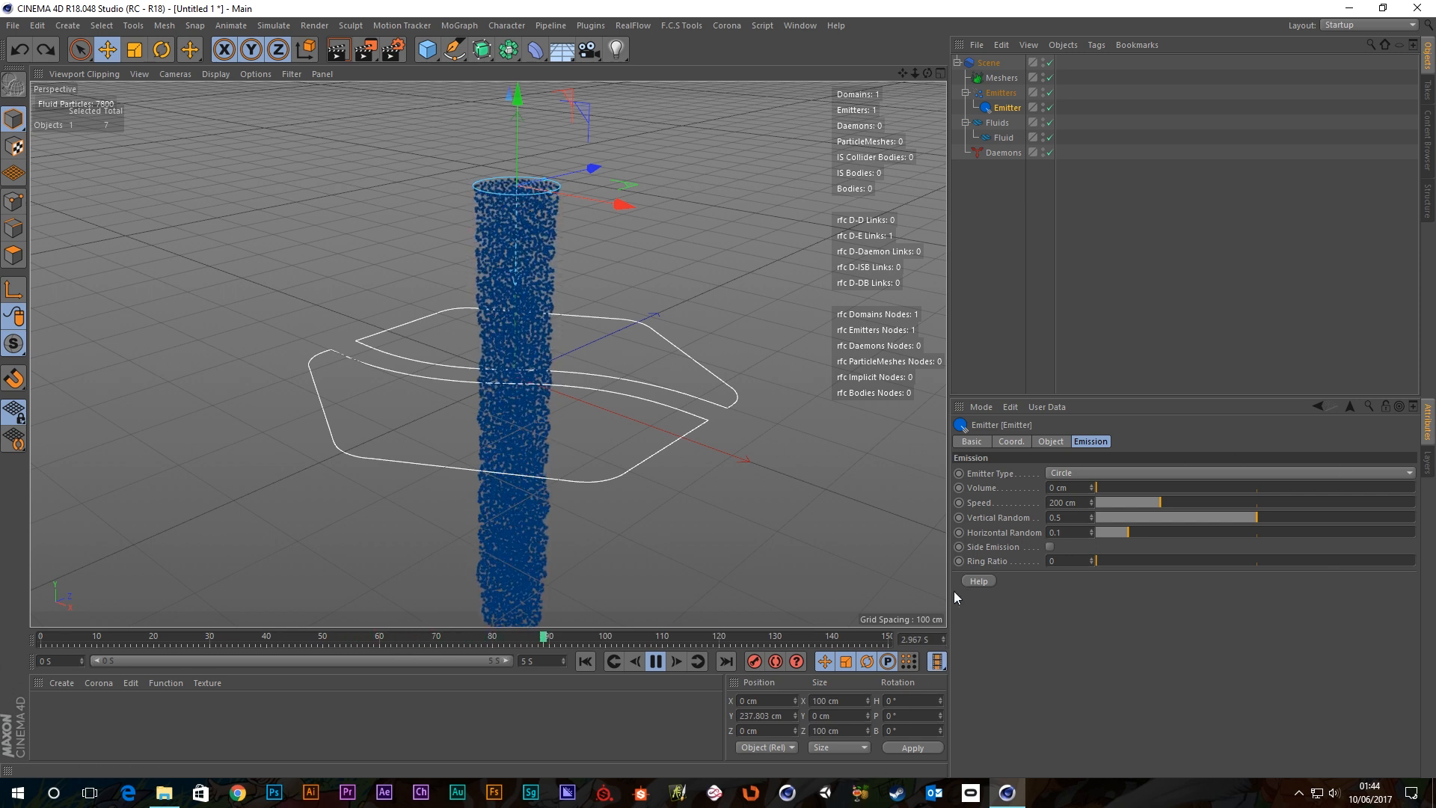
Check the emitter's help documentation, then pause and rewind the simulation to frame 0.
left_click(981, 581)
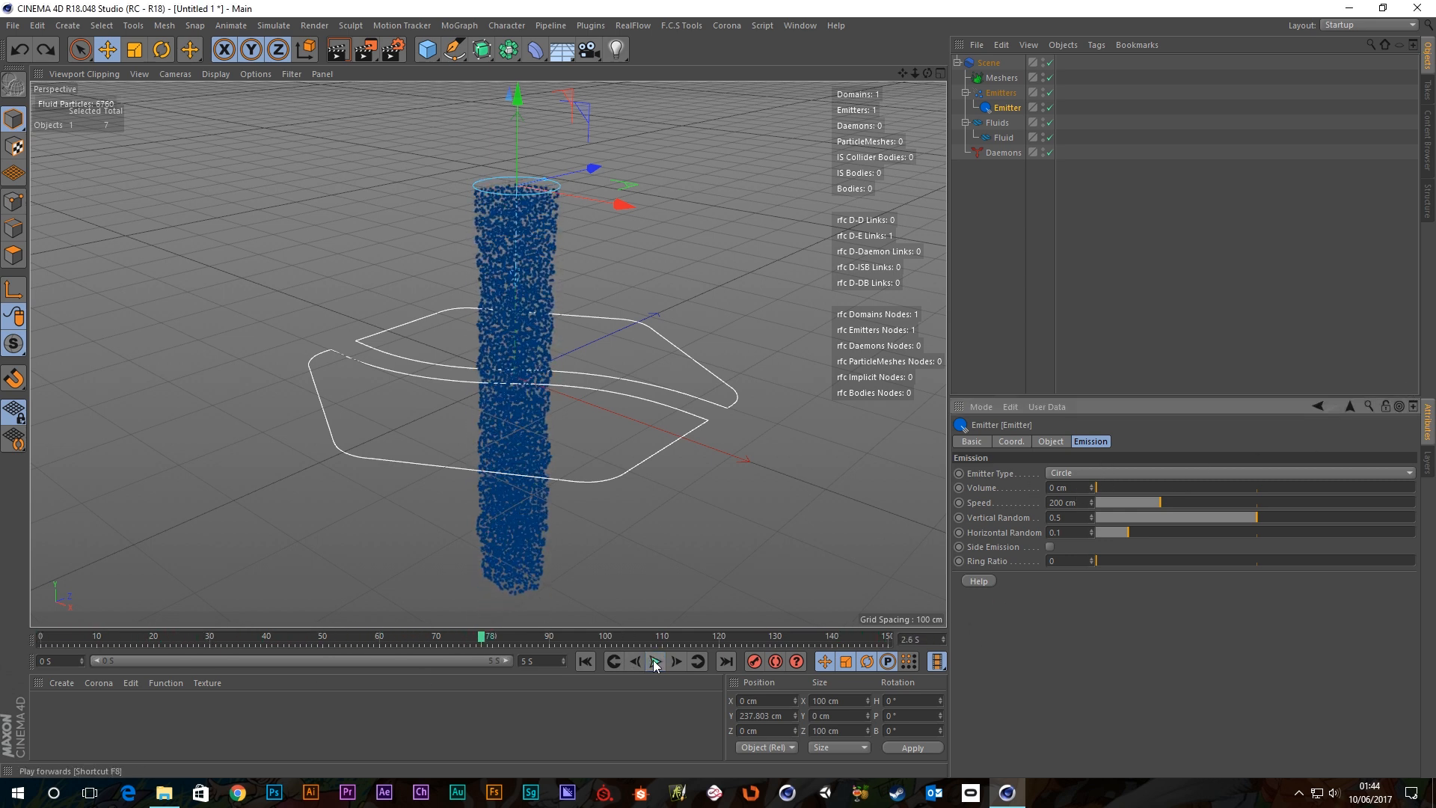
left_click(655, 661)
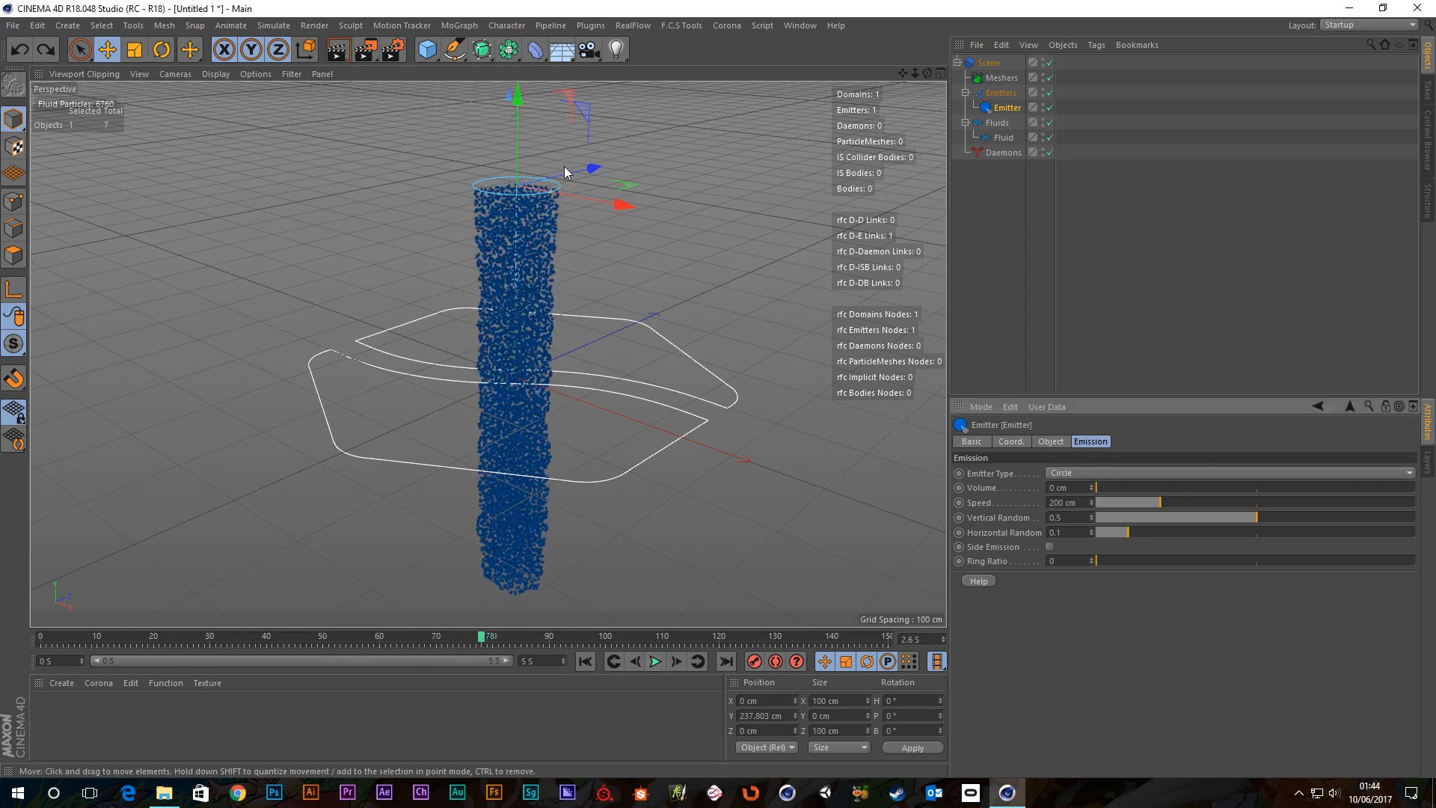
left_click(585, 661)
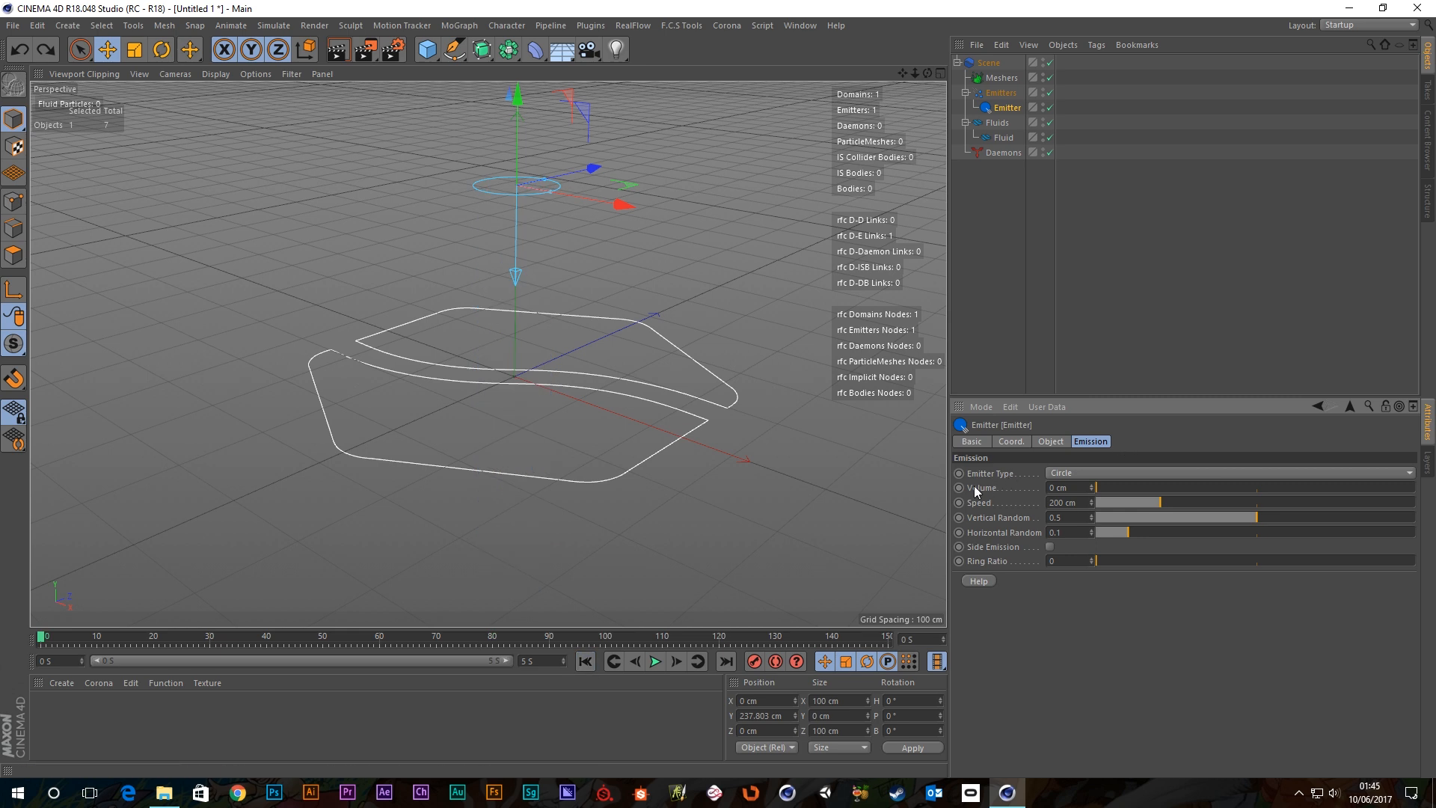
Test emitter Volume at 153 cm, then return it to 0 cm and replay the stream.
left_click_drag(1094, 488, 1143, 486)
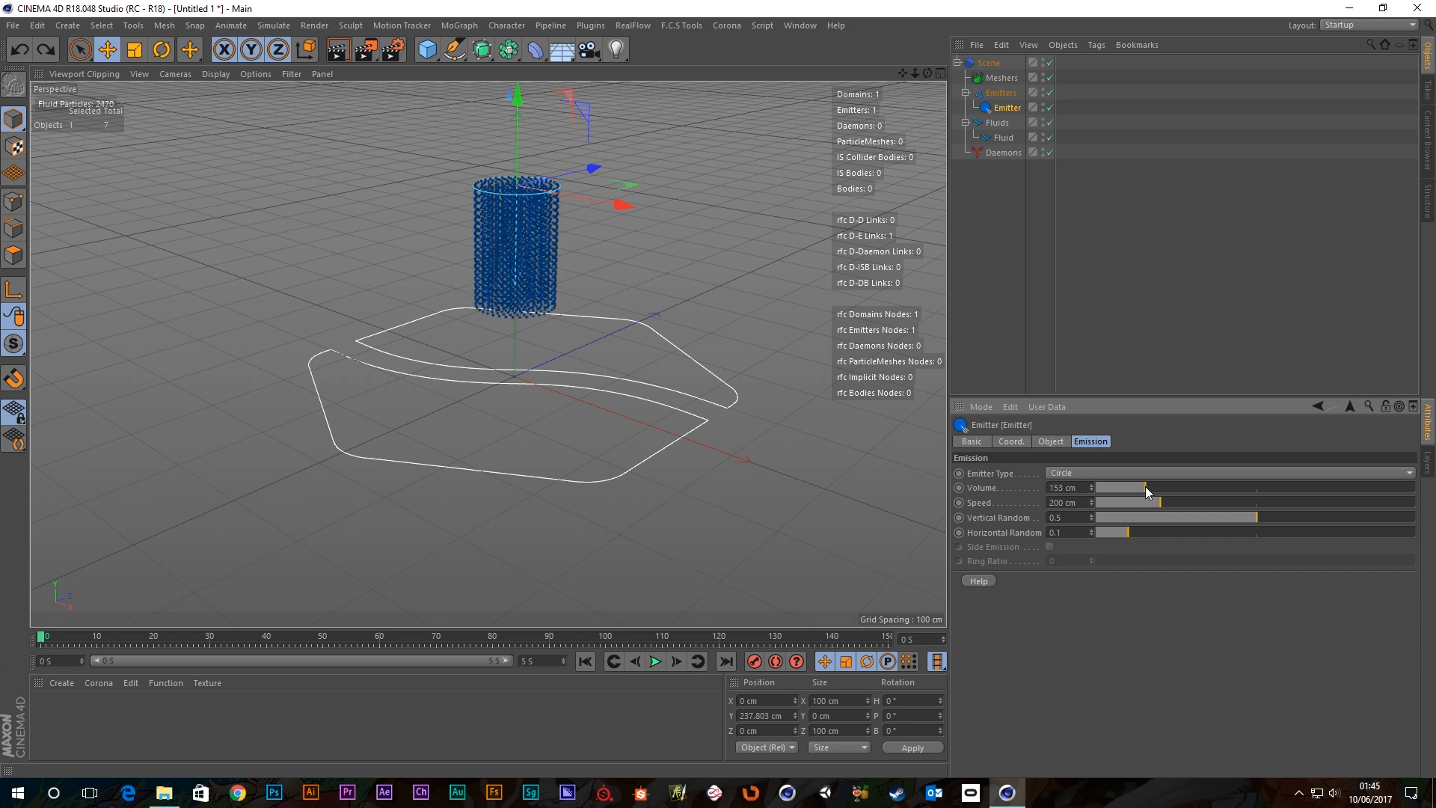
left_click(654, 661)
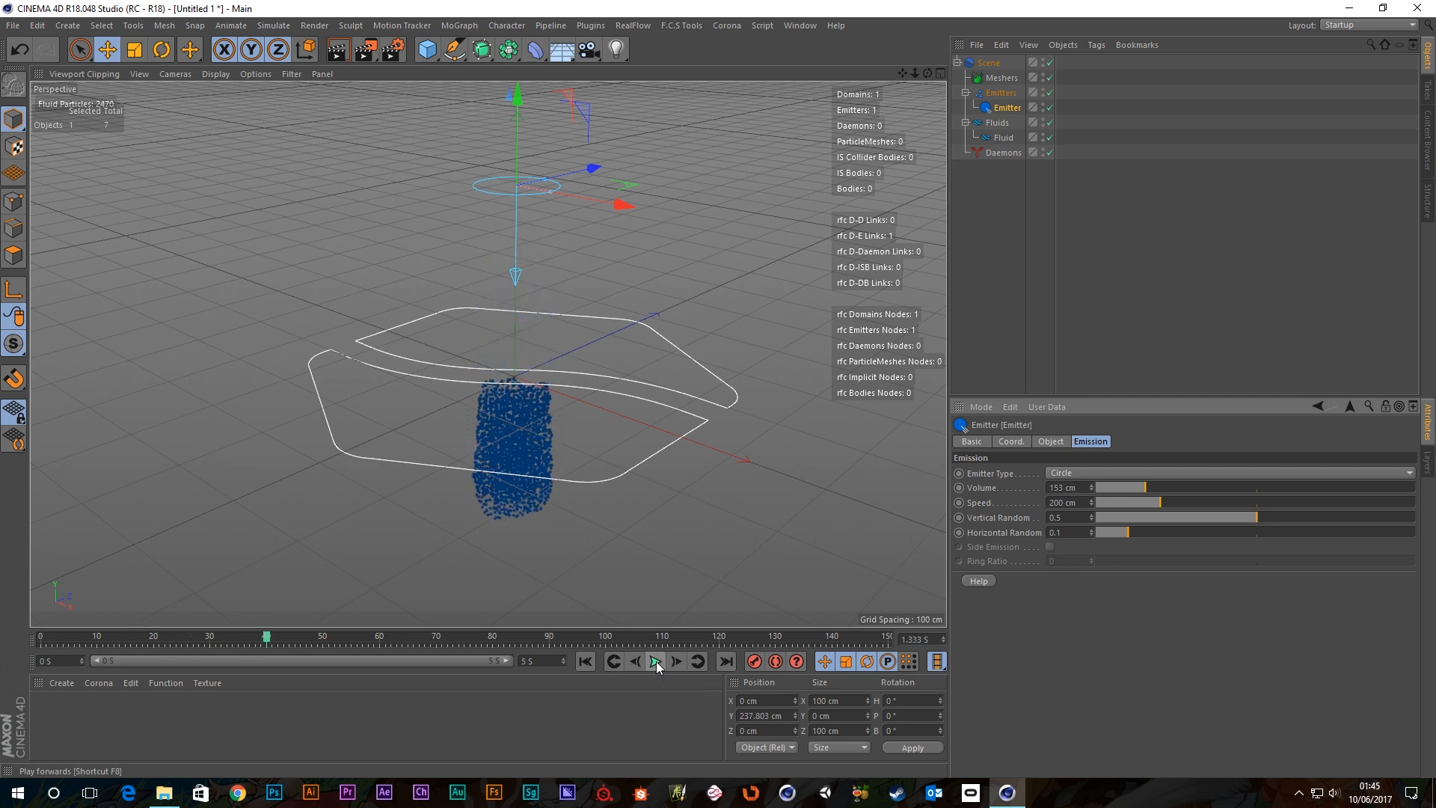
left_click(586, 664)
left_click(650, 662)
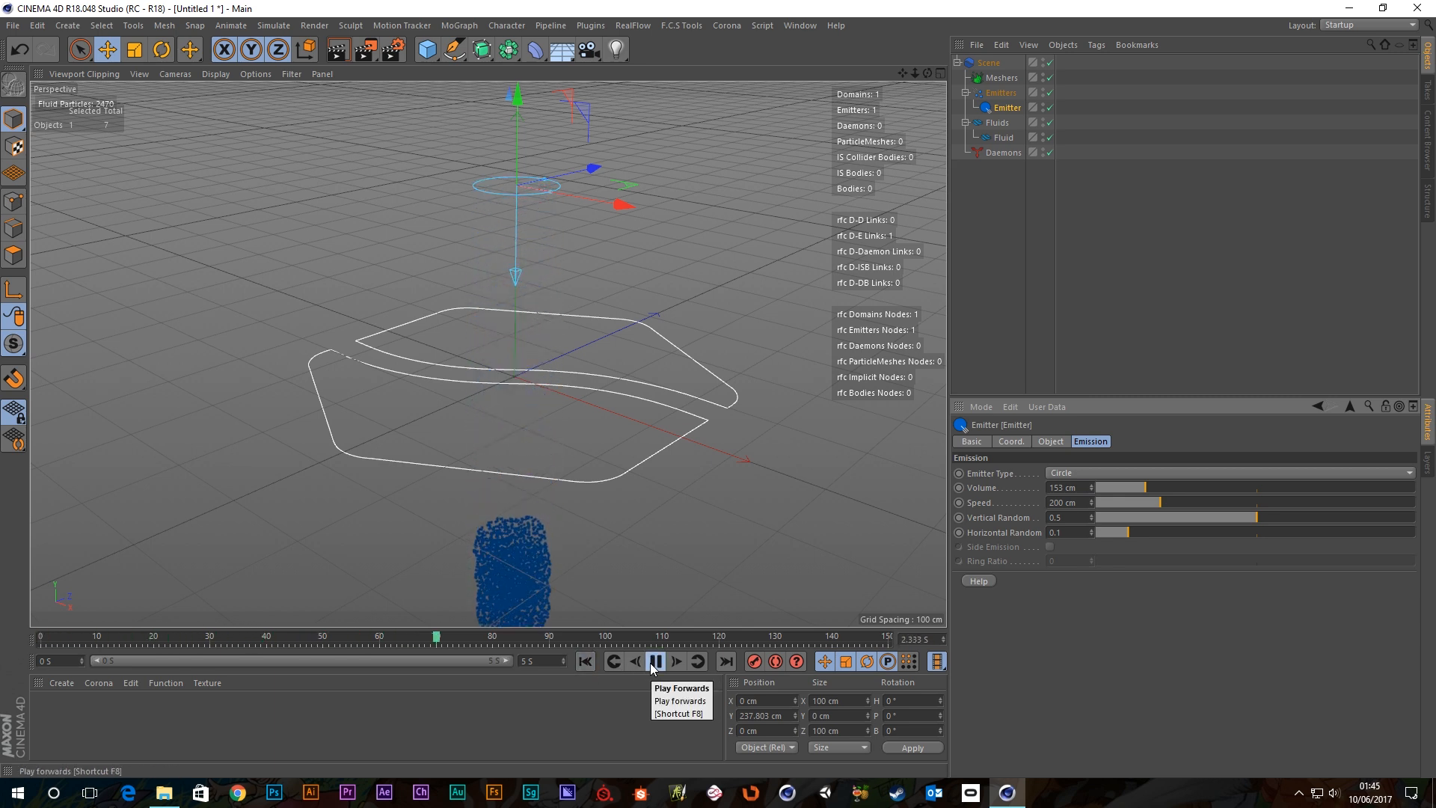
left_click(655, 661)
left_click(586, 662)
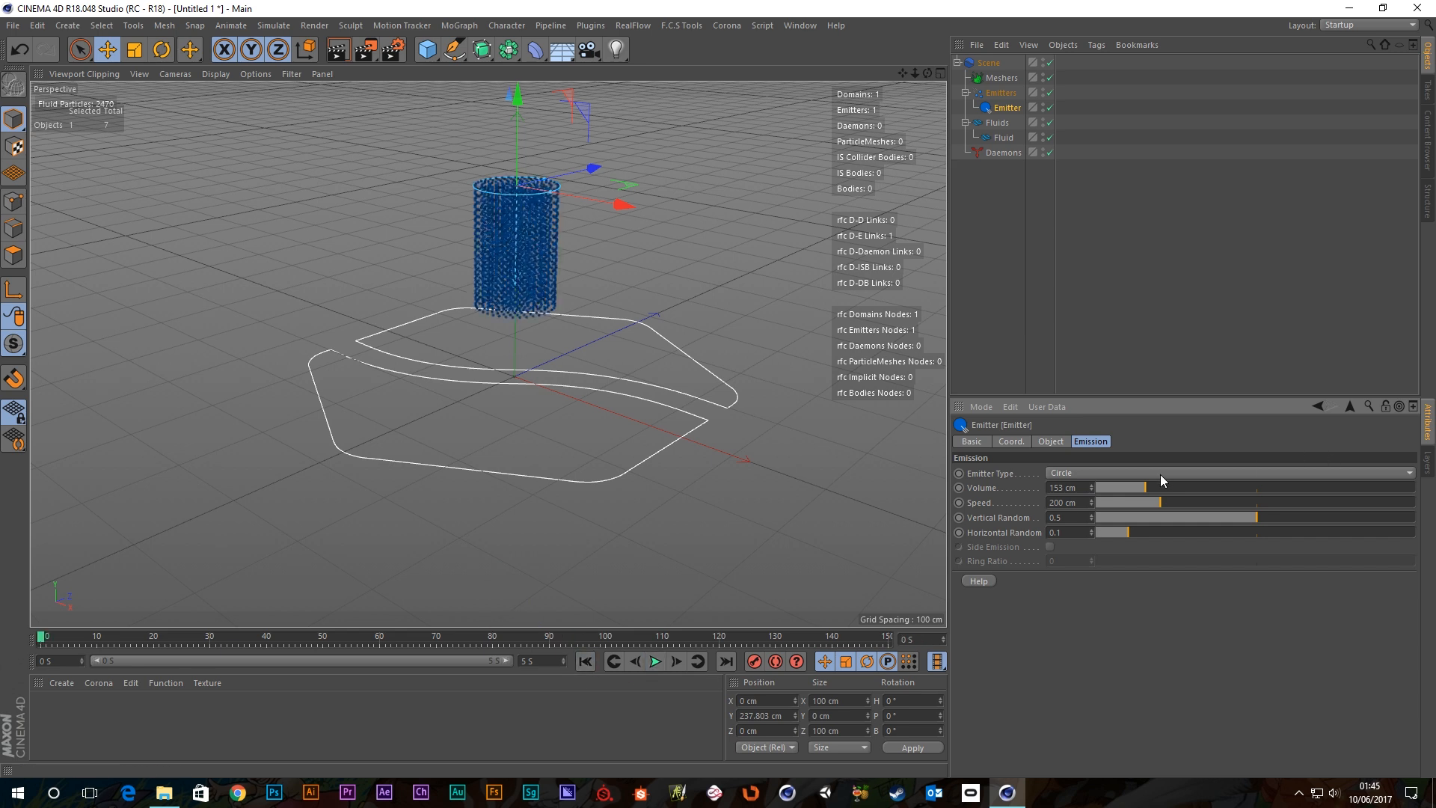
left_click_drag(1140, 491, 1096, 487)
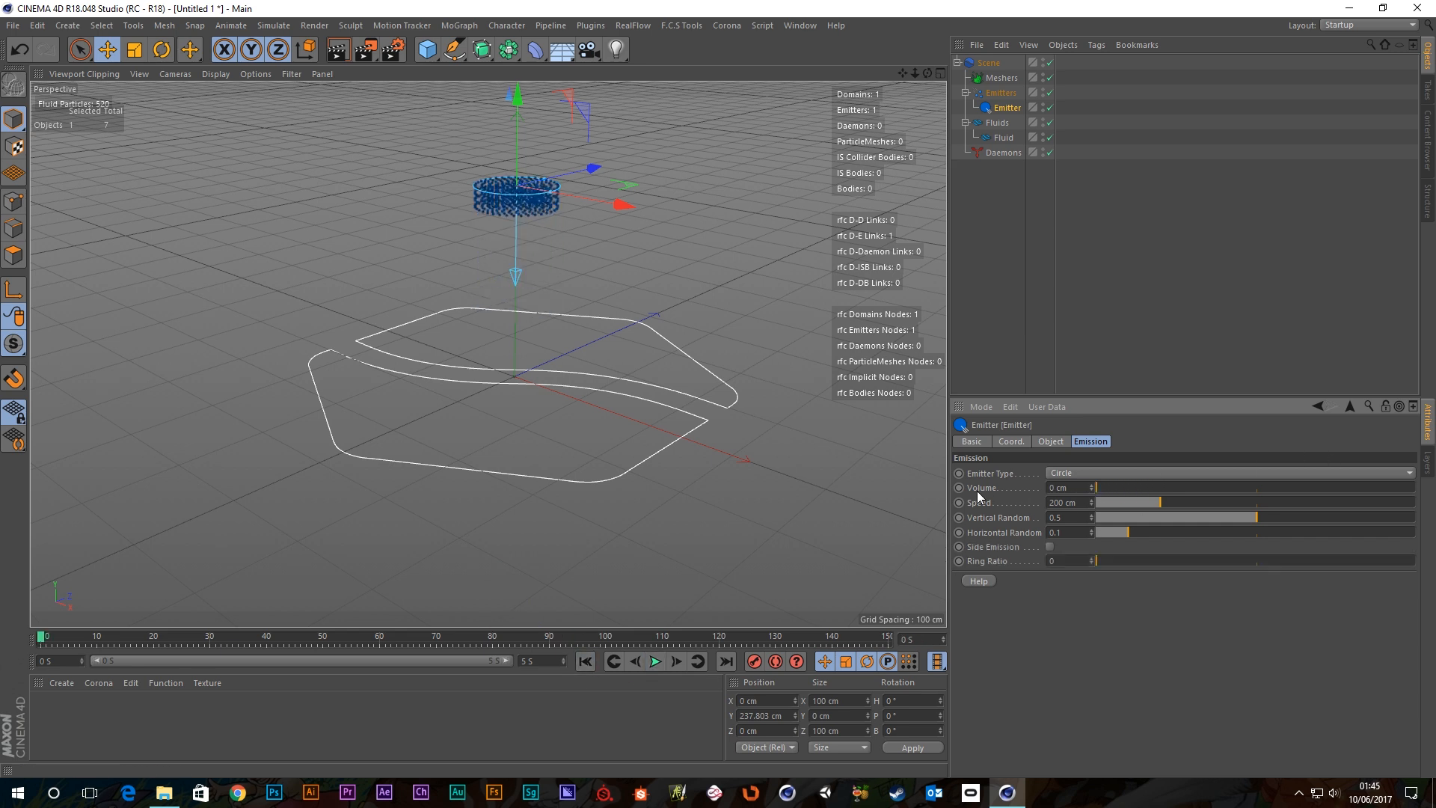
left_click(652, 661)
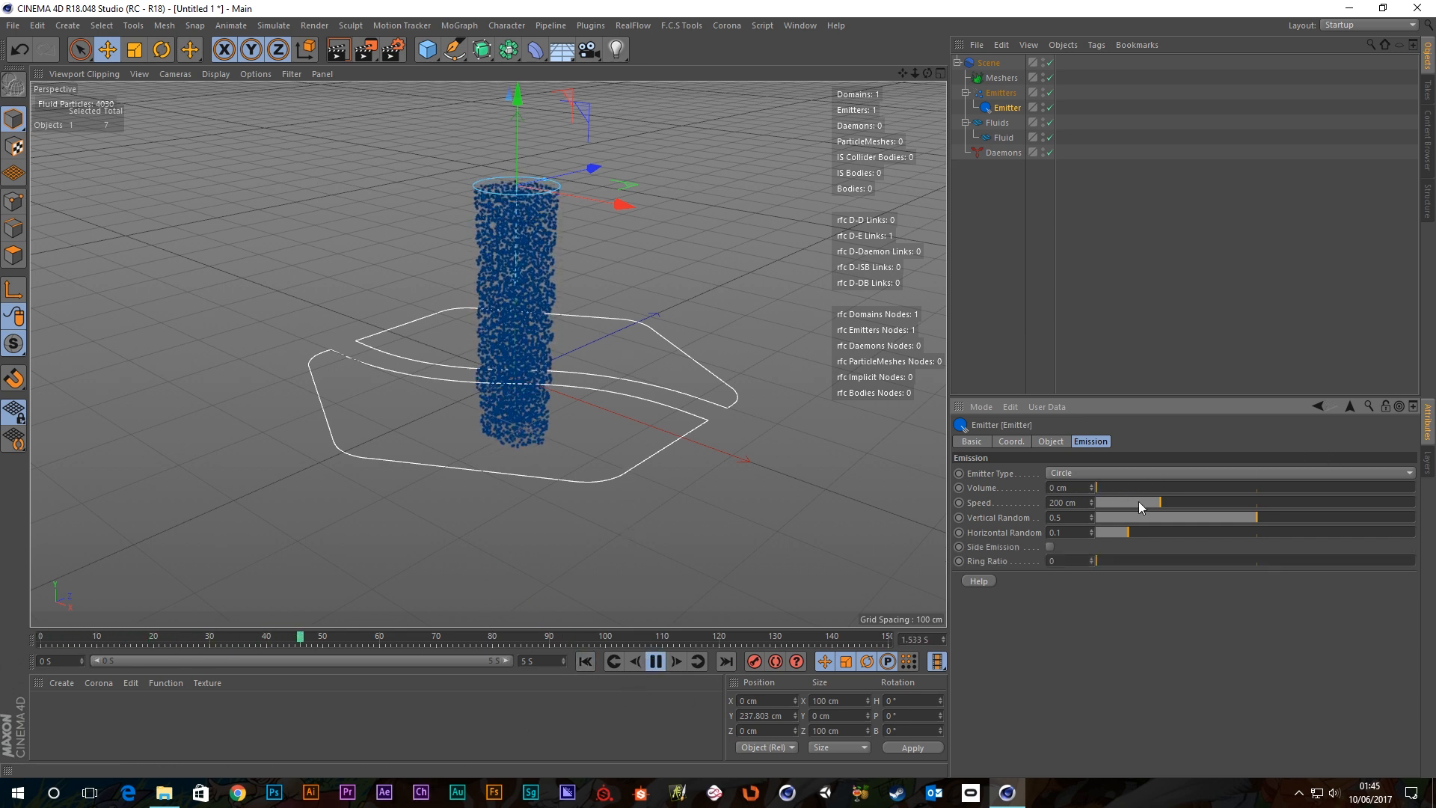
Zoom out to frame the stream, raise emitter Speed to 334 cm and replay.
scroll(666, 461, "down", 3)
middle_click_drag(668, 460, 636, 351, "alt")
scroll(641, 374, "down", 4)
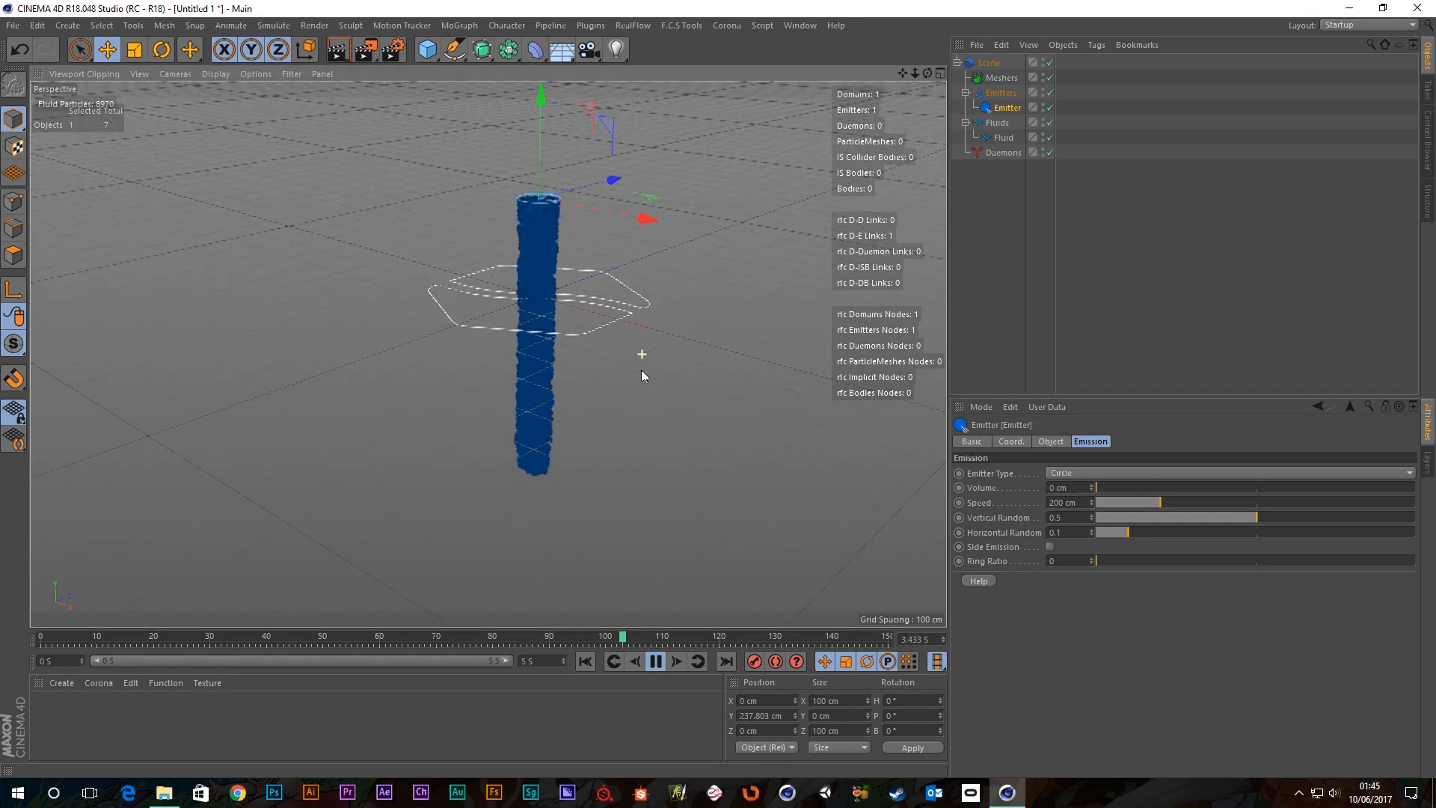
middle_click_drag(689, 426, 623, 330, "alt")
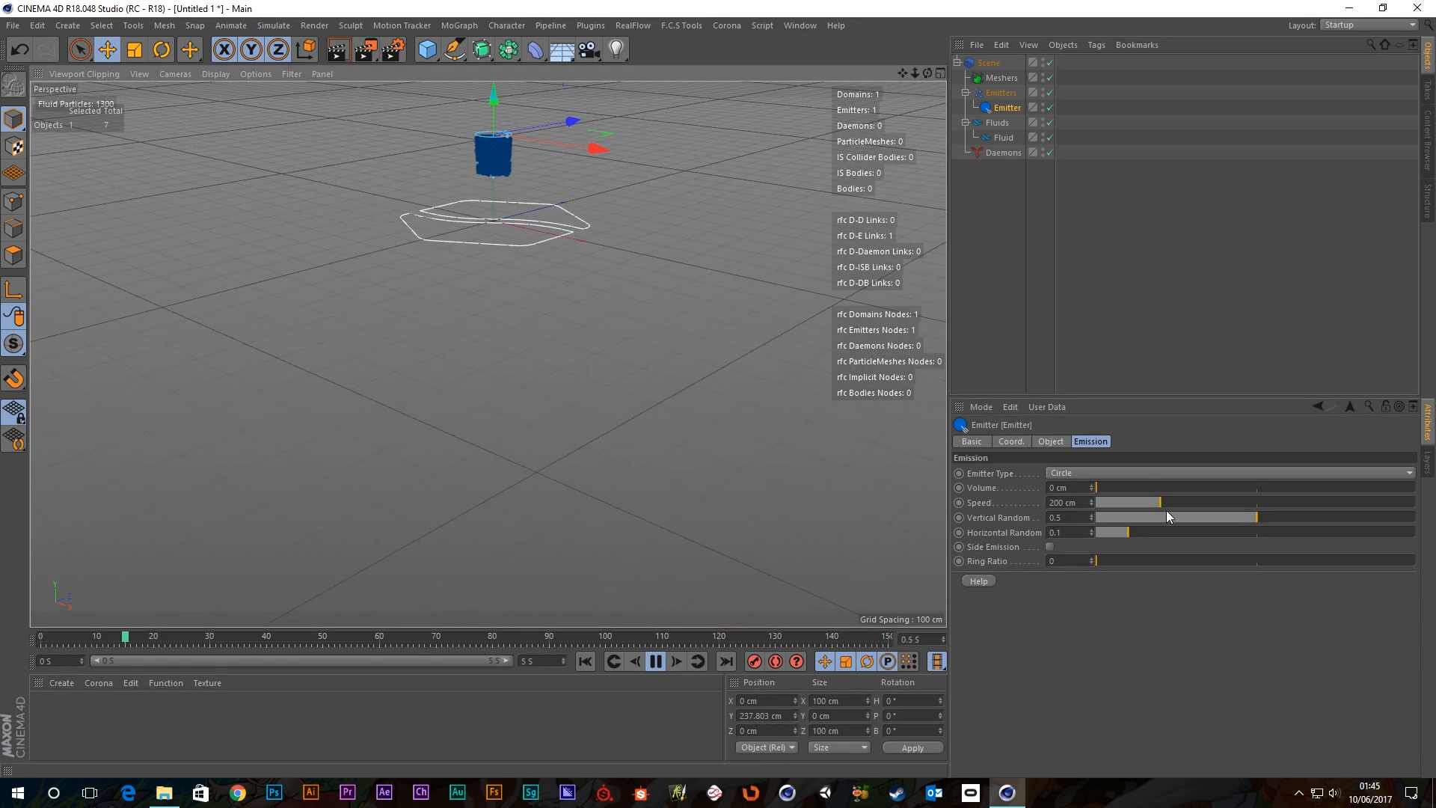
left_click_drag(1156, 497, 1197, 502)
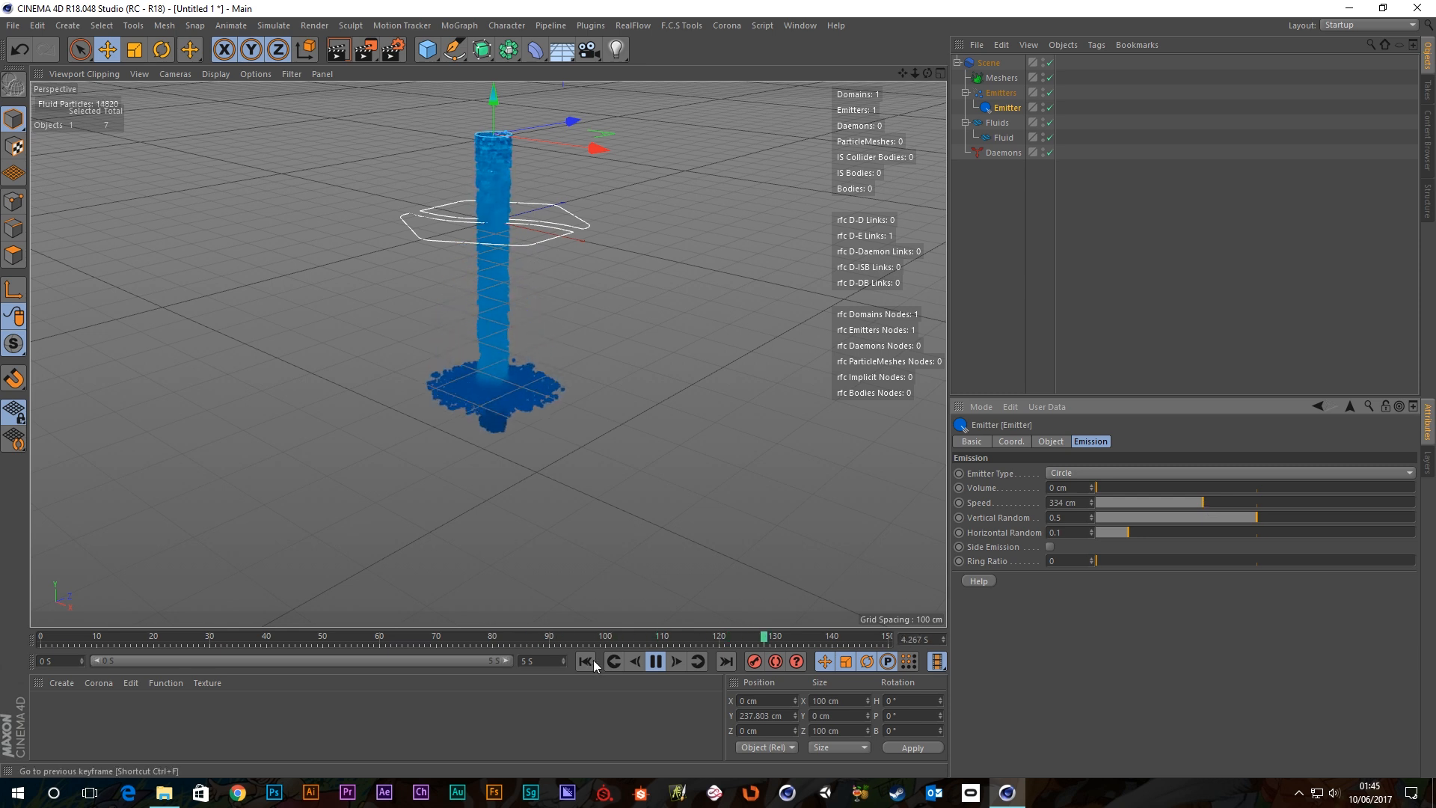
left_click(653, 665)
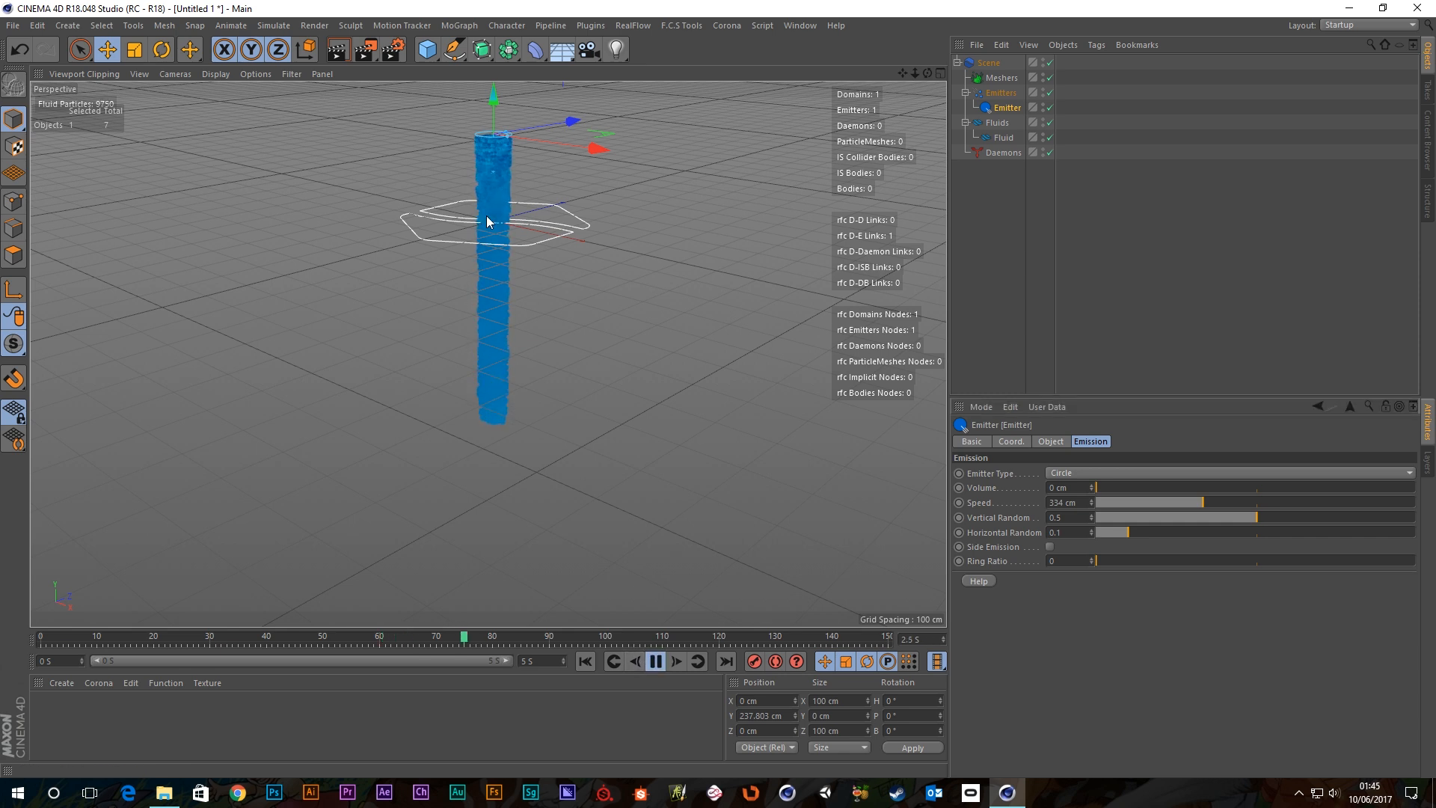
Reframe the view and select the Fluid object to show its Display settings.
left_click_drag(491, 221, 637, 298, "alt")
scroll(636, 298, "down", 3)
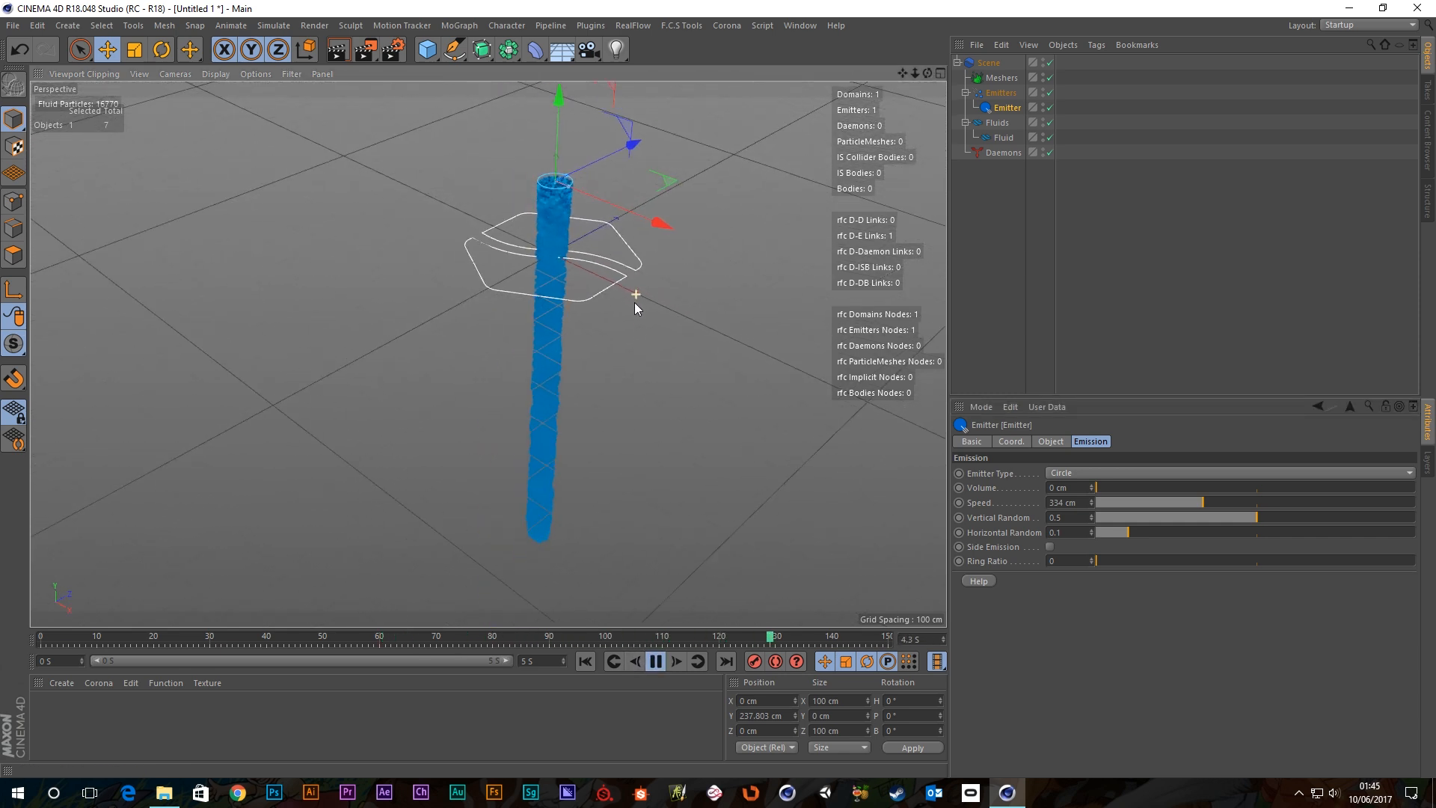
middle_click_drag(636, 338, 598, 311, "alt")
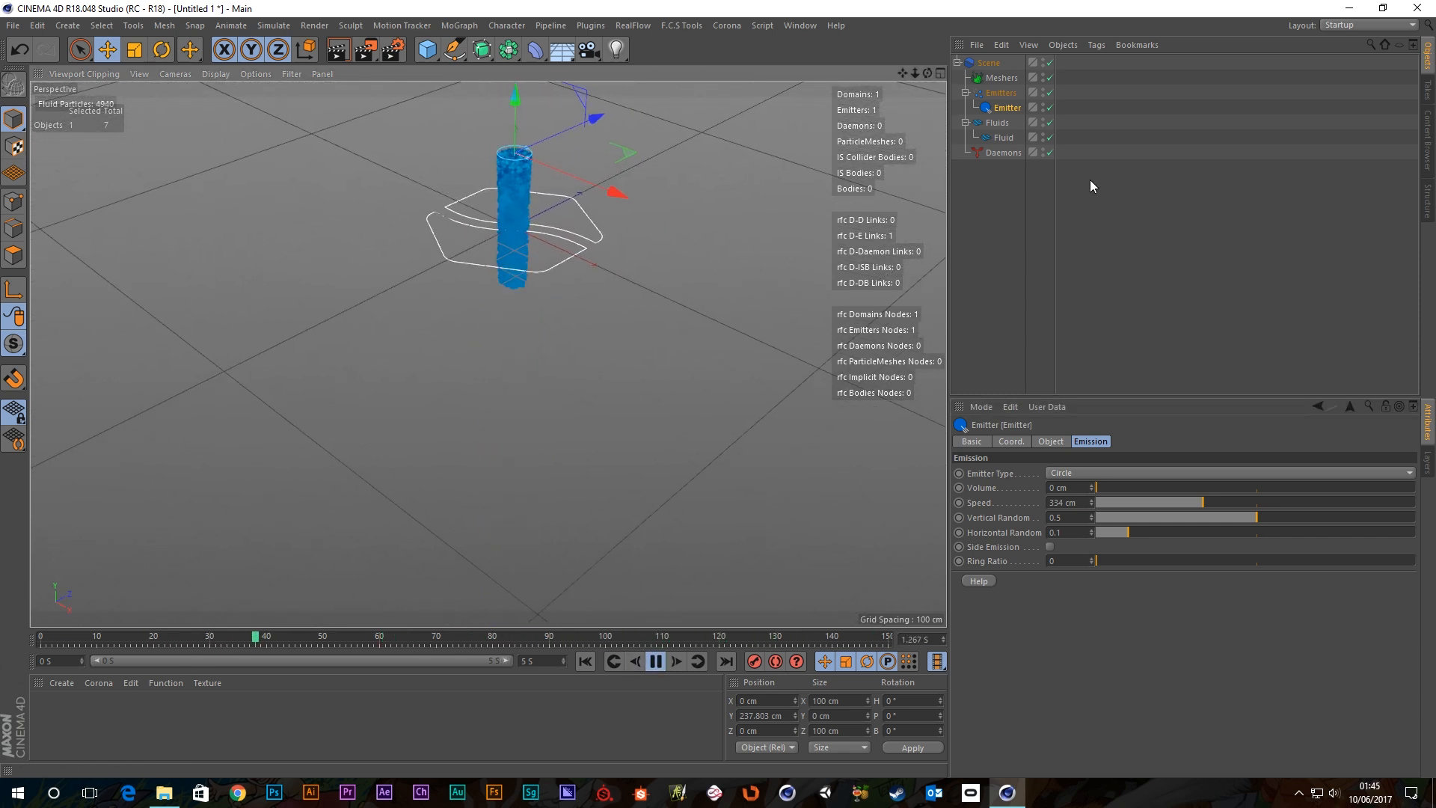
left_click(1007, 138)
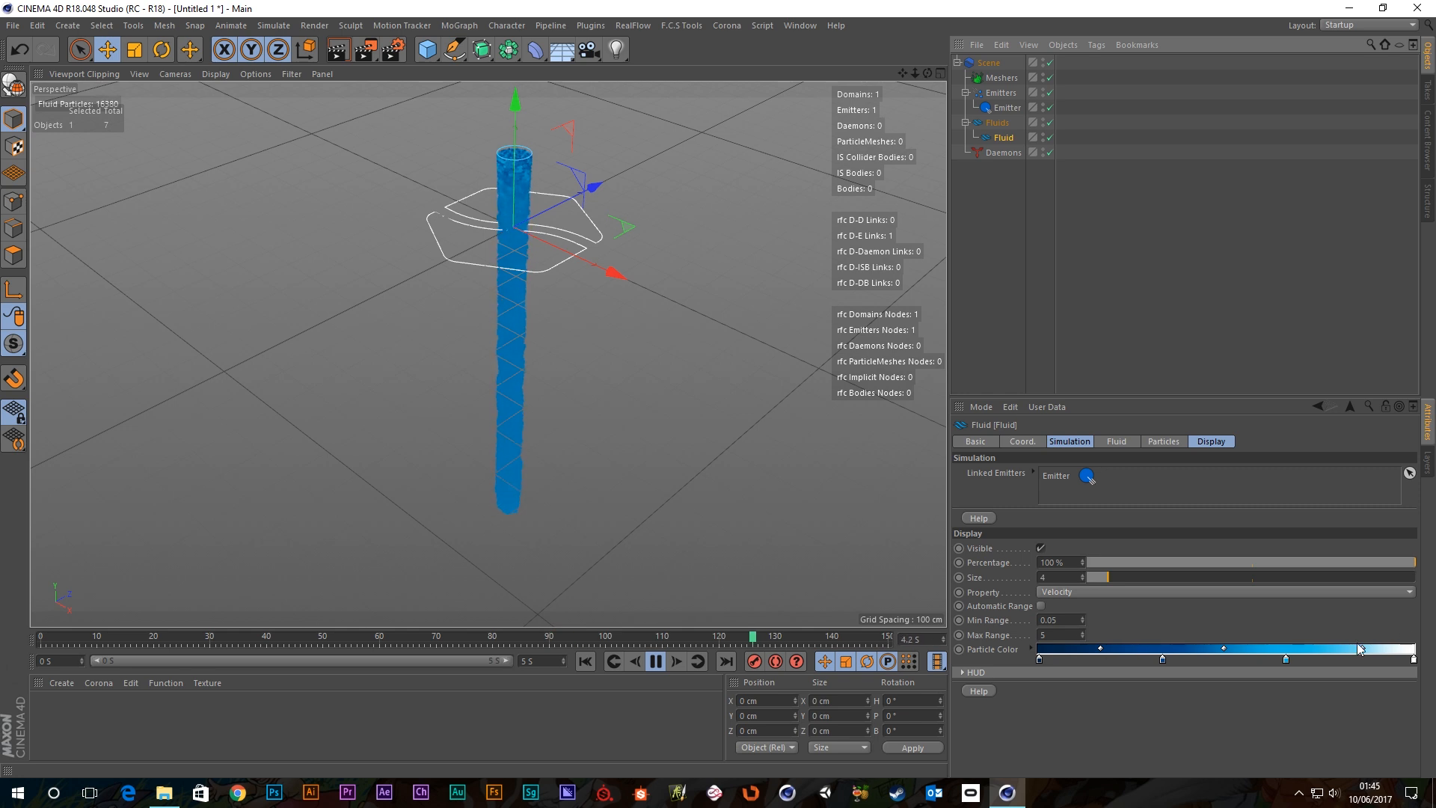
left_click(1005, 109)
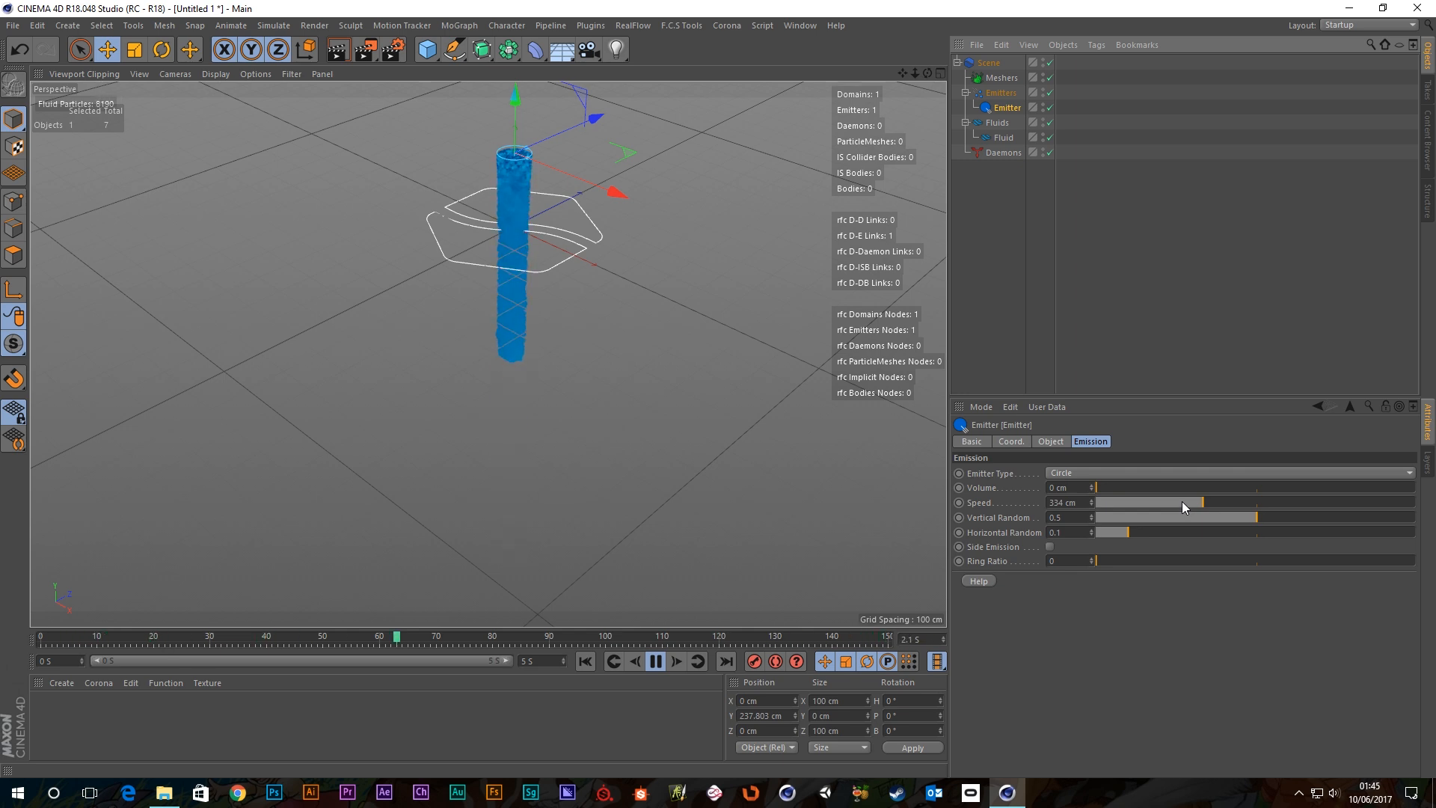
key("ctrl+z")
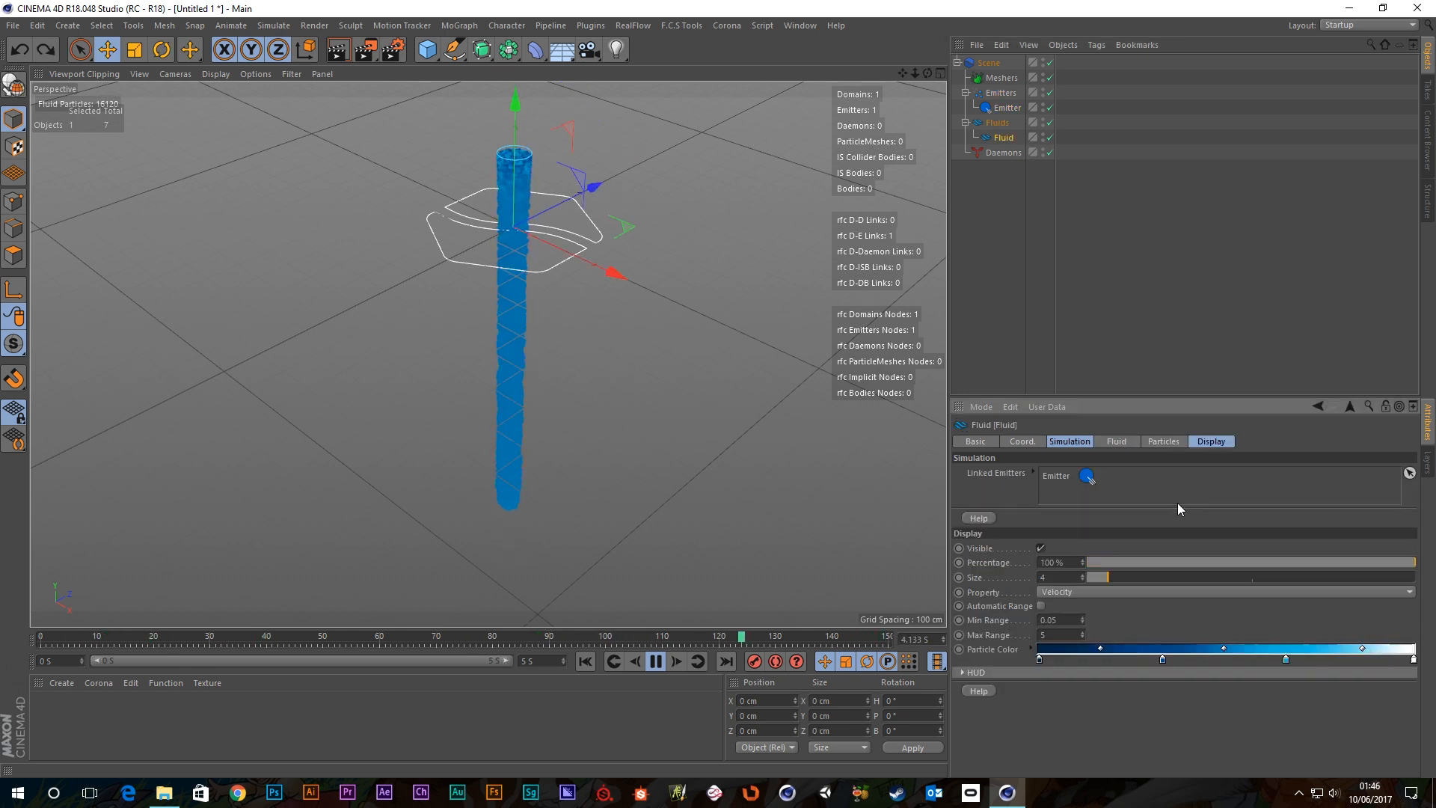
Reselect the Emitter and push its Speed higher while viewing the stream from below.
left_click(1007, 107)
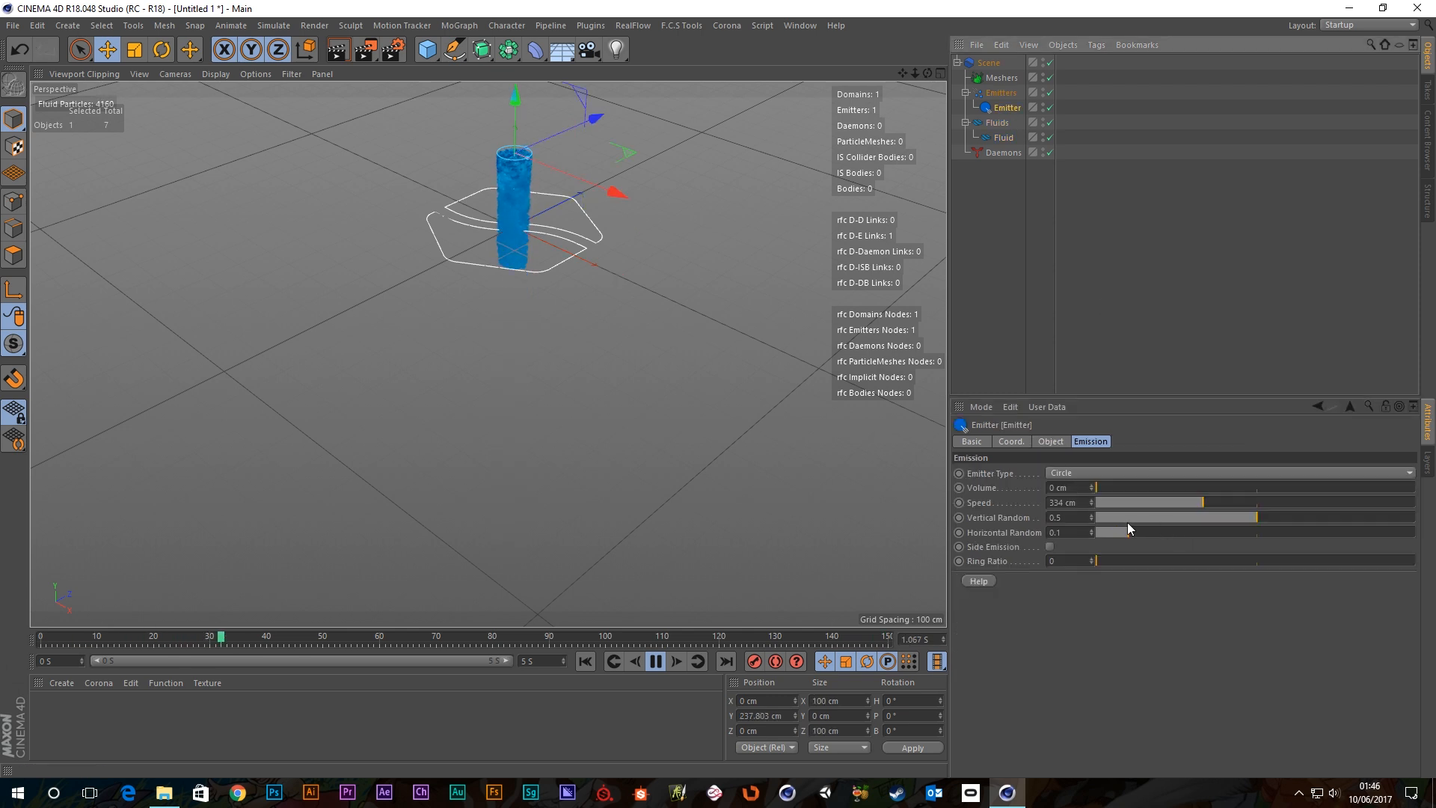
left_click(1083, 502)
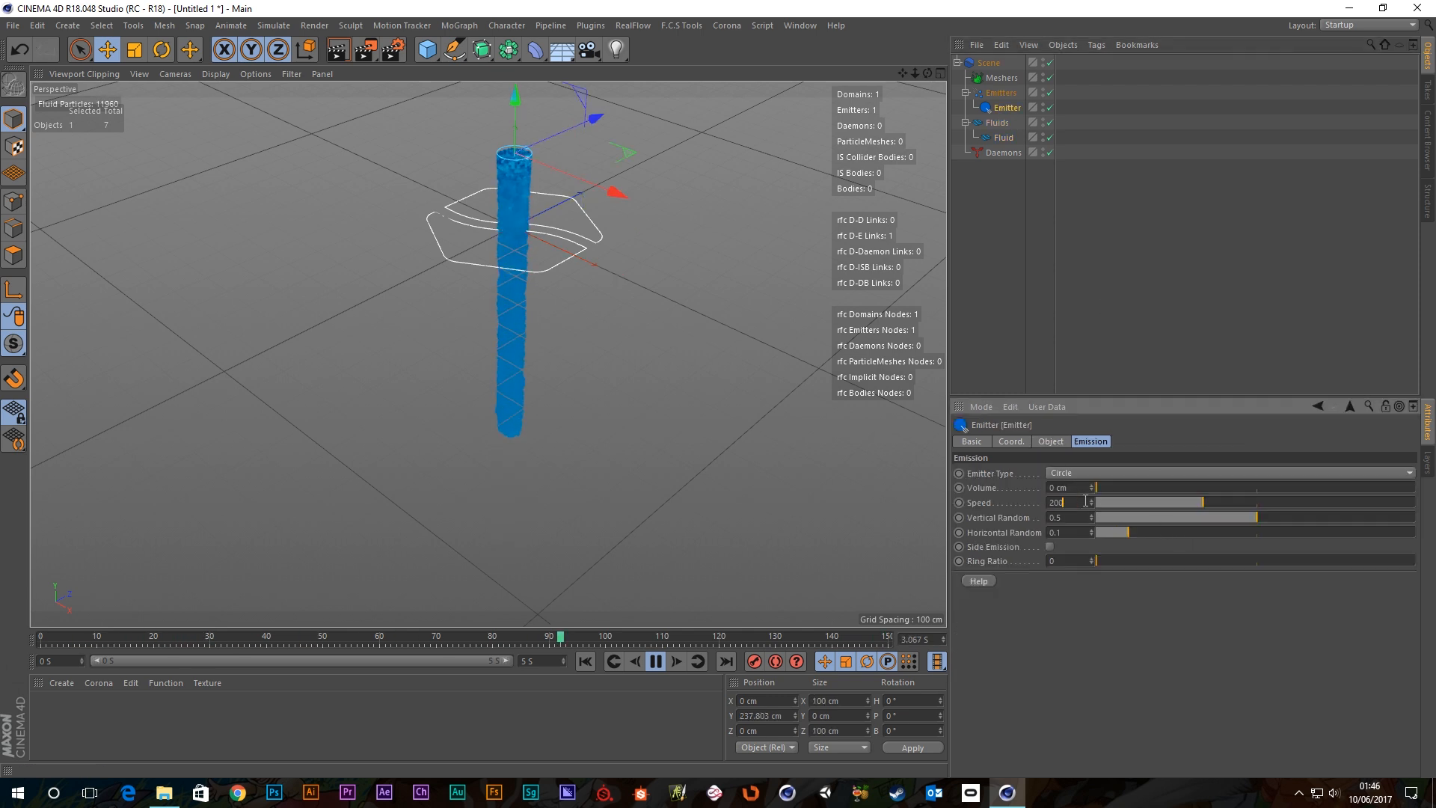
scroll(503, 215, "up", 3)
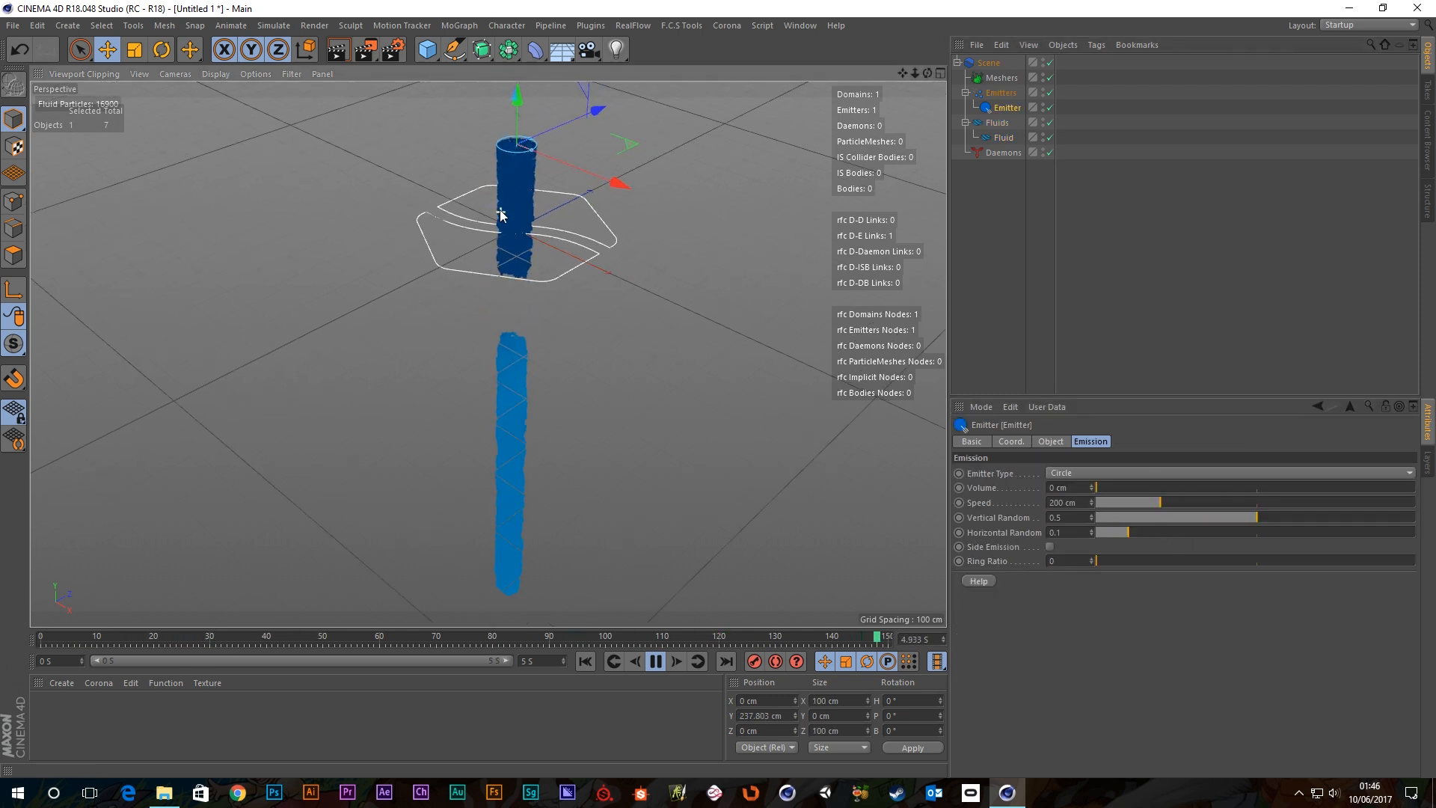
scroll(576, 247, "down", 2)
mouse_move(685, 389)
left_mouse_down("alt")
mouse_move(679, 362)
mouse_move(682, 375)
left_mouse_up("alt")
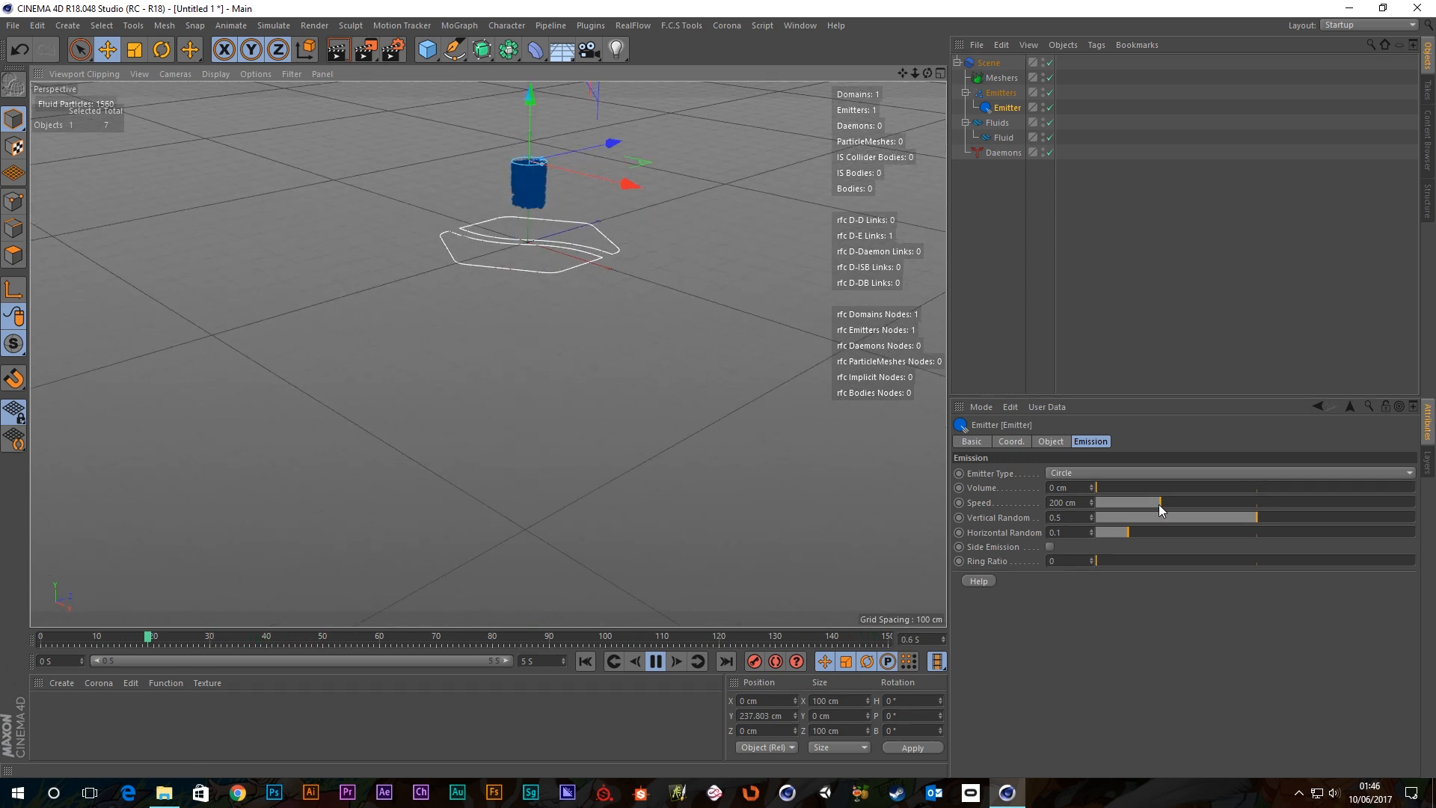
mouse_move(1160, 504)
left_mouse_down()
mouse_move(1248, 498)
mouse_move(1126, 501)
mouse_move(1174, 505)
left_mouse_up()
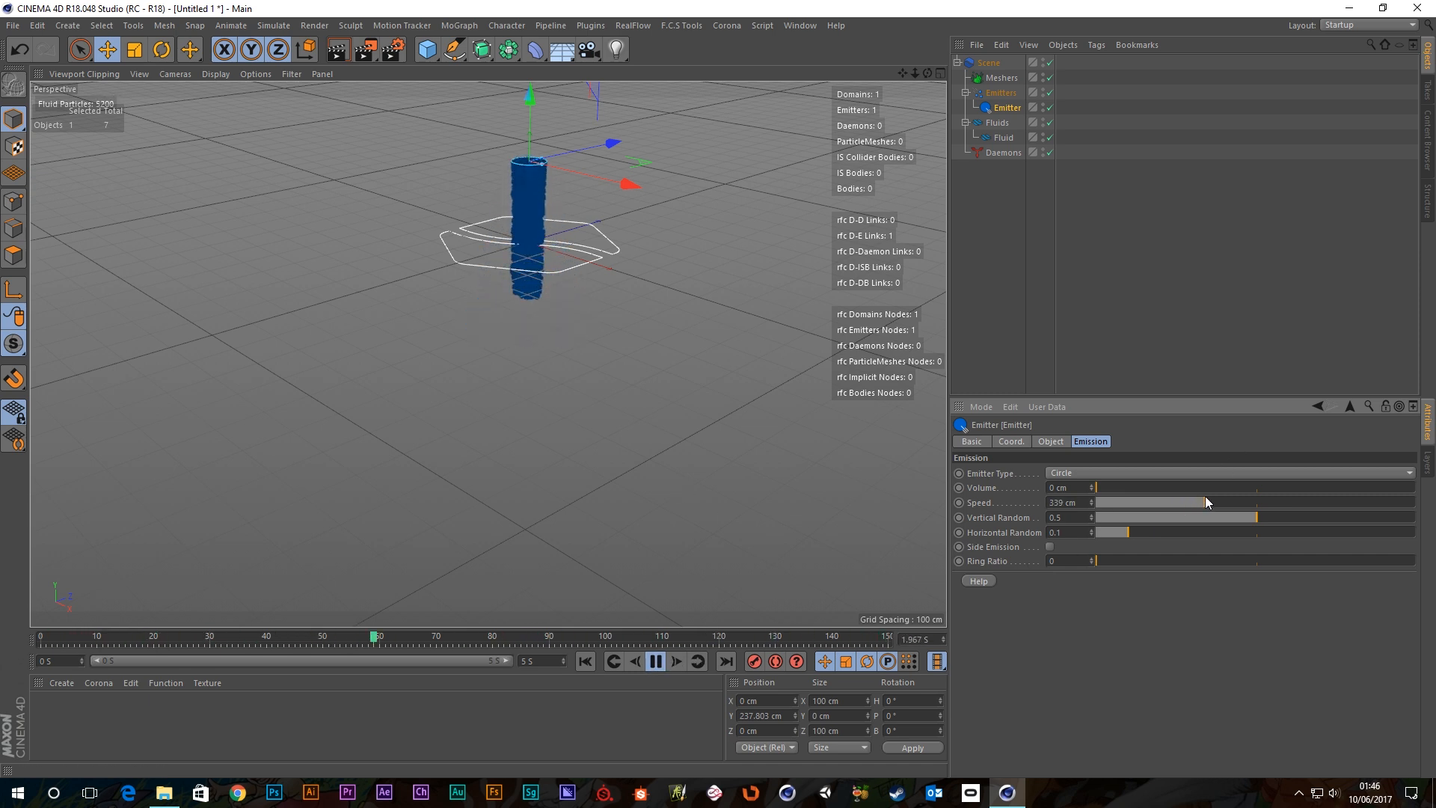
Pause to inspect the splash around the particle column, then resume playback.
left_click(655, 661)
scroll(522, 299, "up", 10)
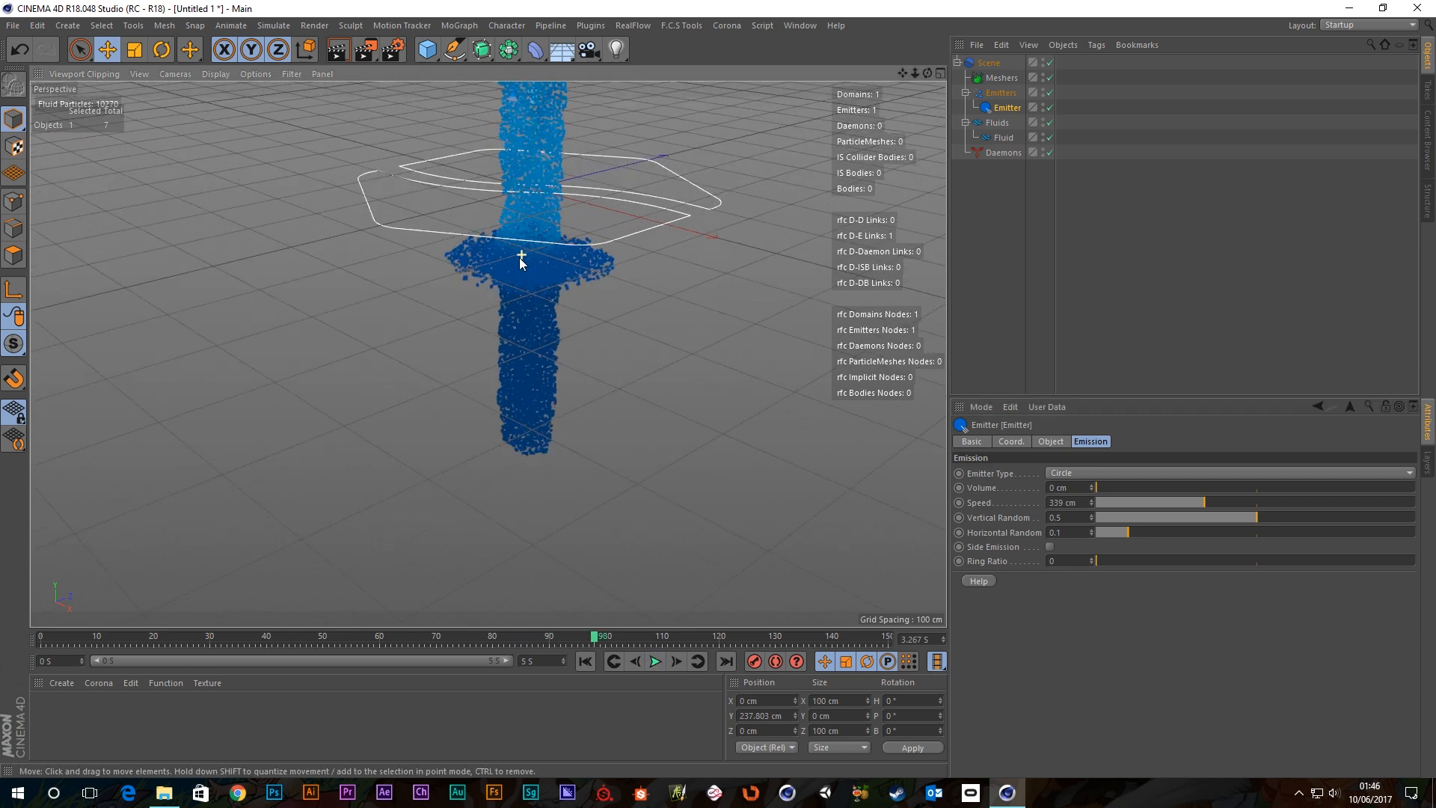
mouse_move(552, 298)
left_mouse_down("alt")
mouse_move(687, 181)
mouse_move(802, 222)
mouse_move(610, 313)
mouse_move(654, 289)
left_mouse_up("alt")
scroll(654, 289, "down", 3)
scroll(648, 286, "down", 3)
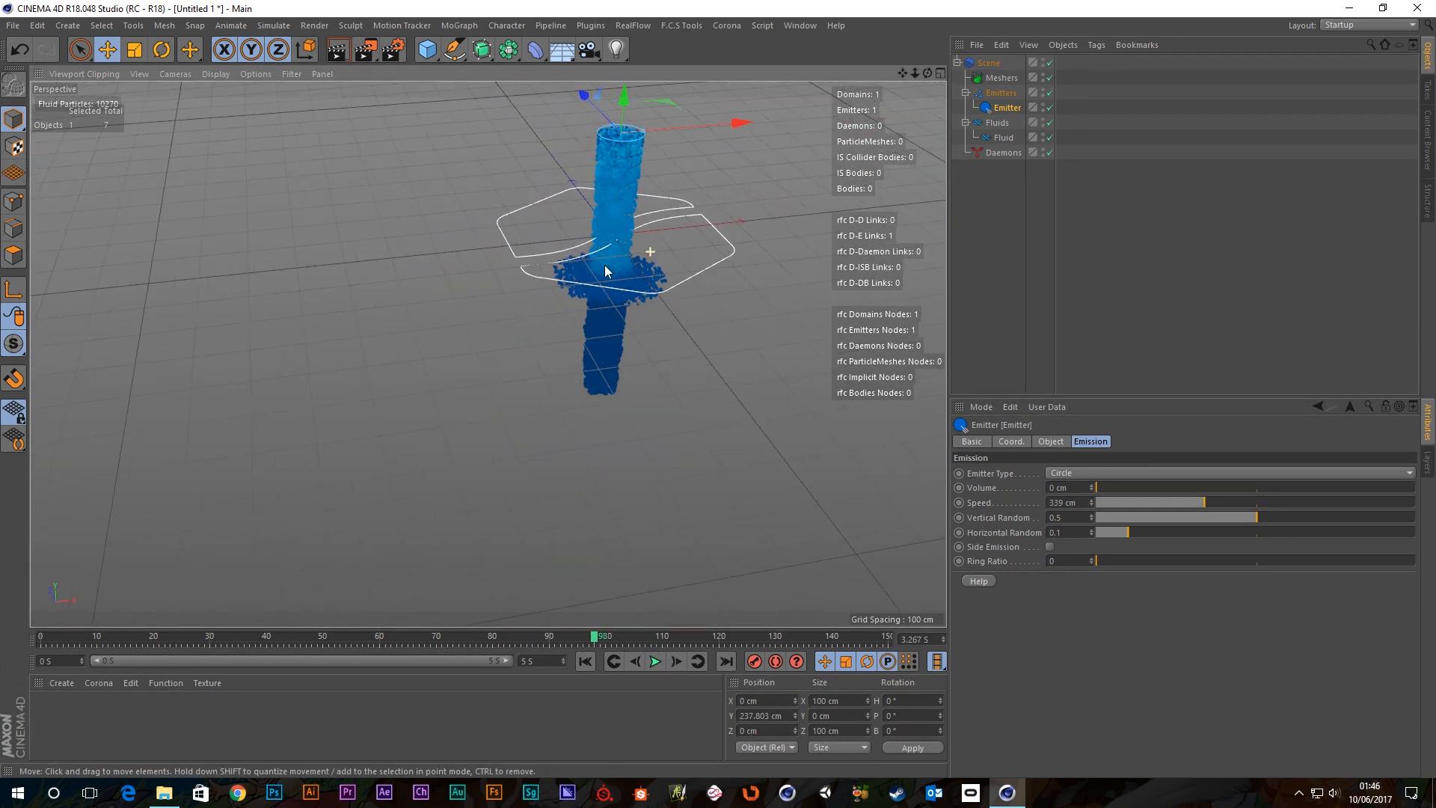
left_click_drag(766, 204, 508, 297, "alt")
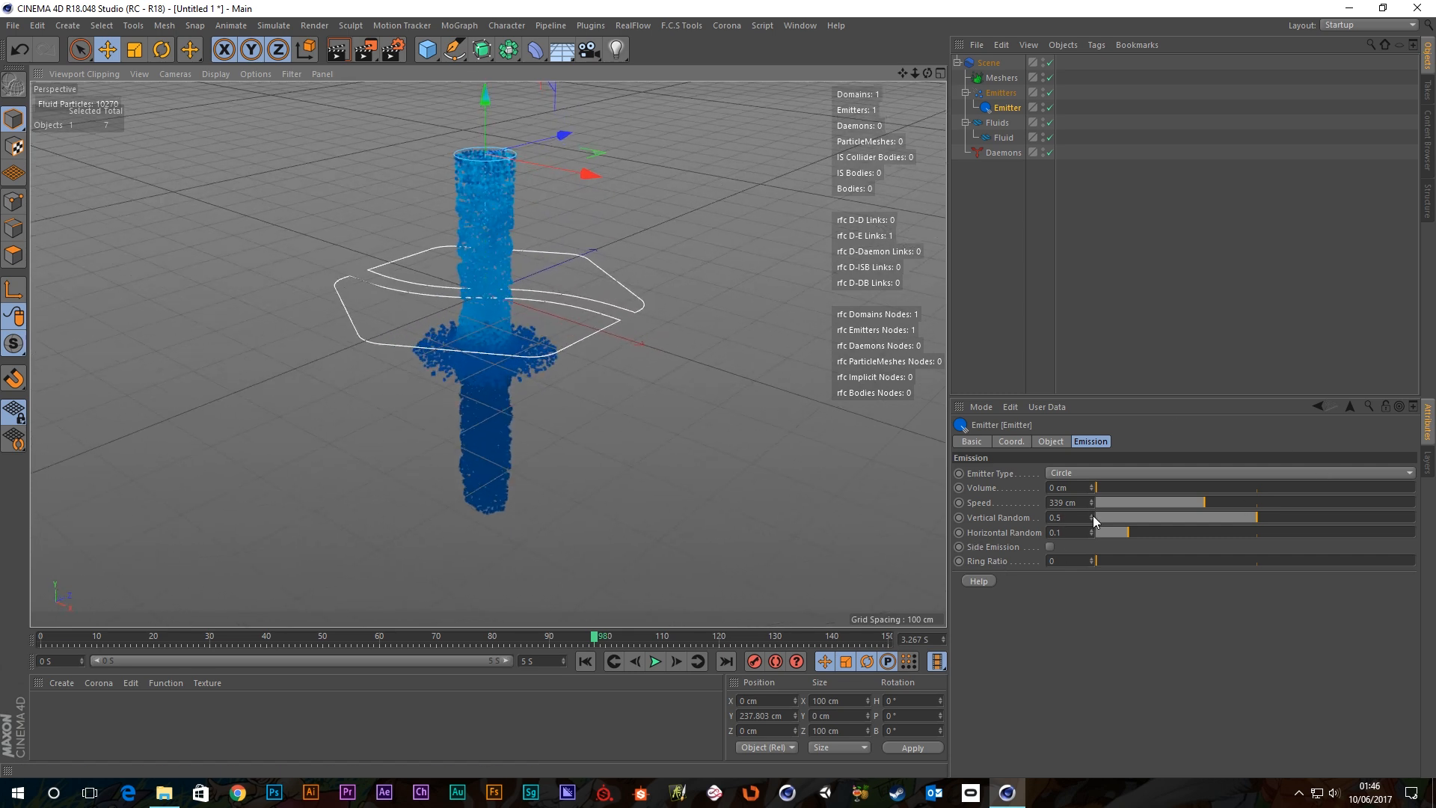
left_click(655, 661)
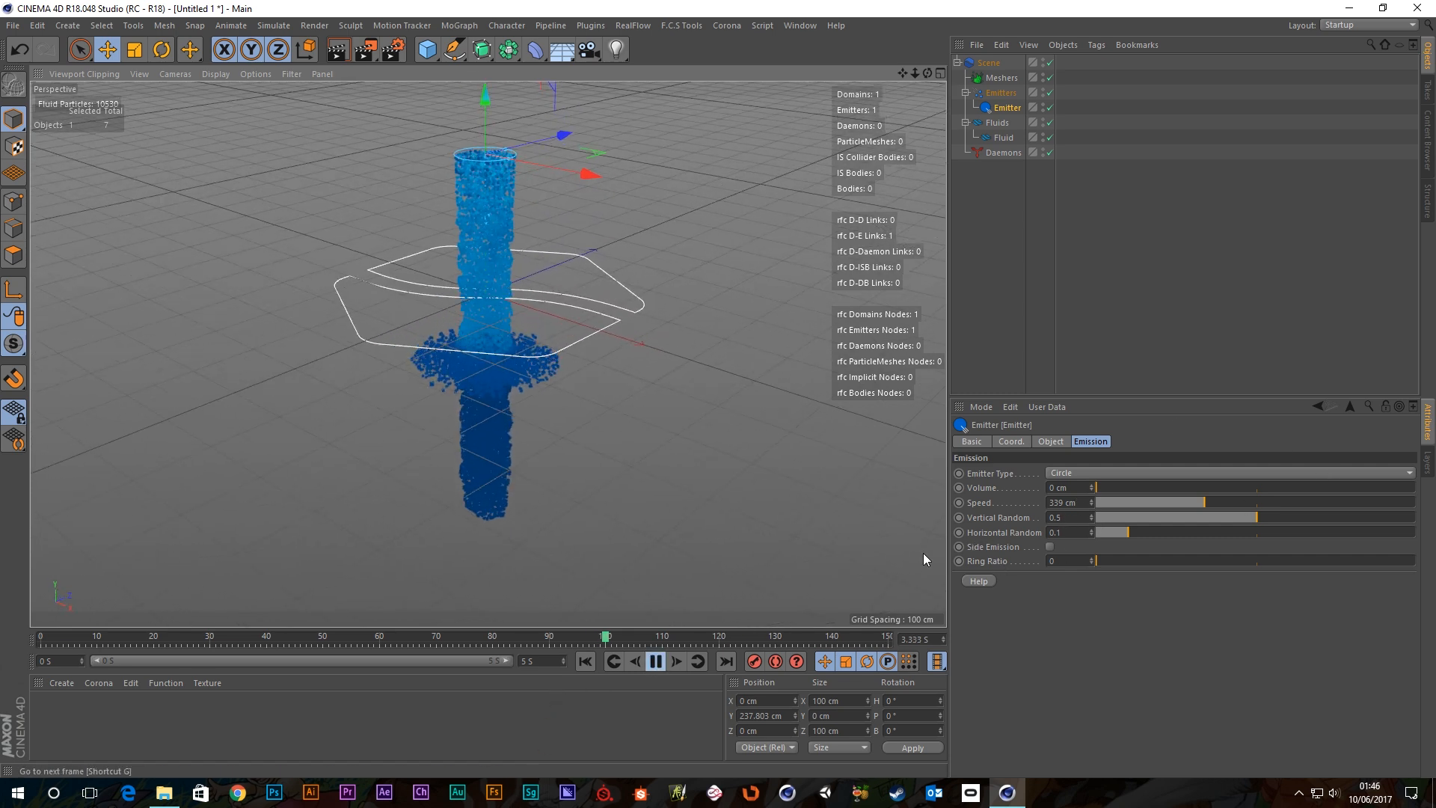
Set the emitter Speed back to 200 cm.
left_click(1062, 503)
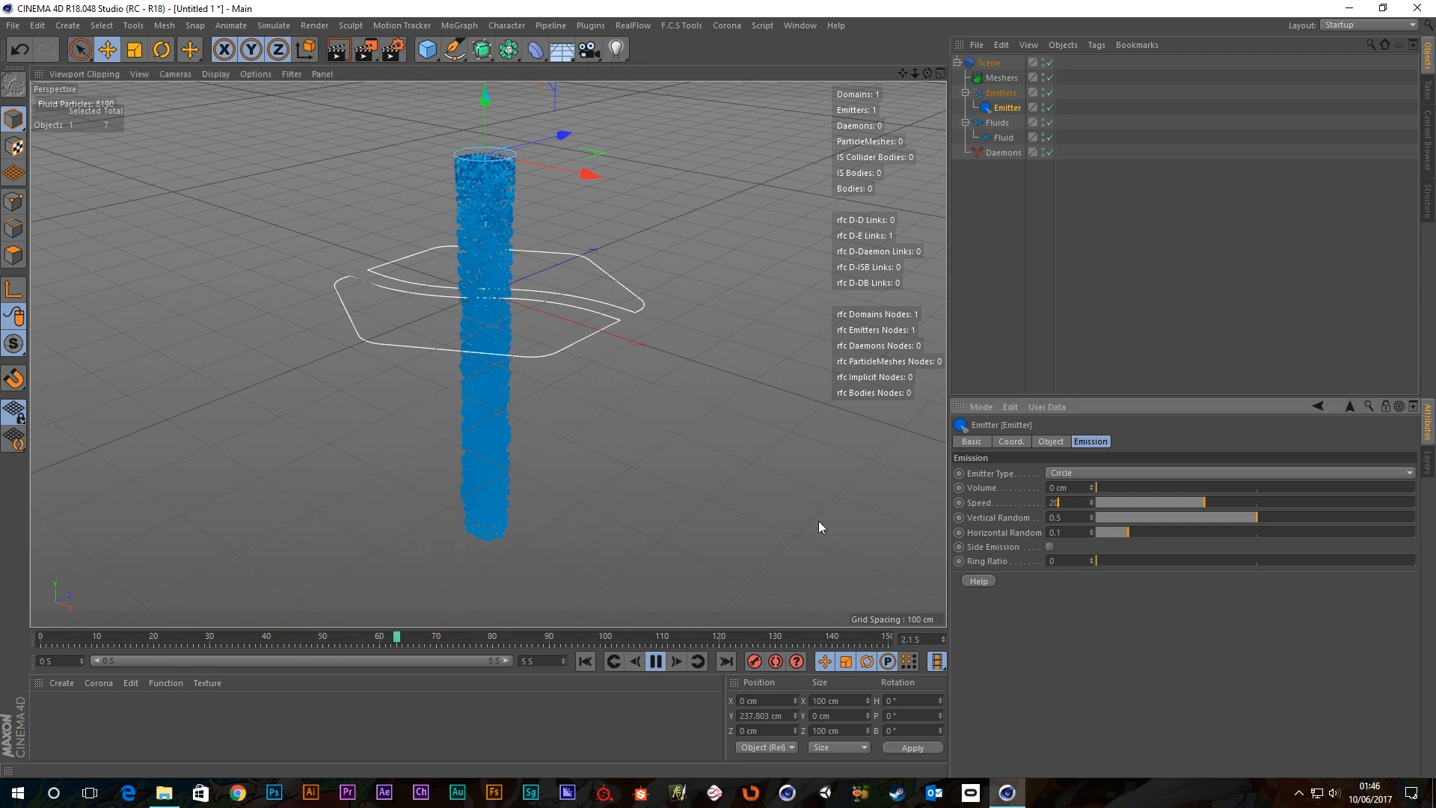
type("200")
key("Return")
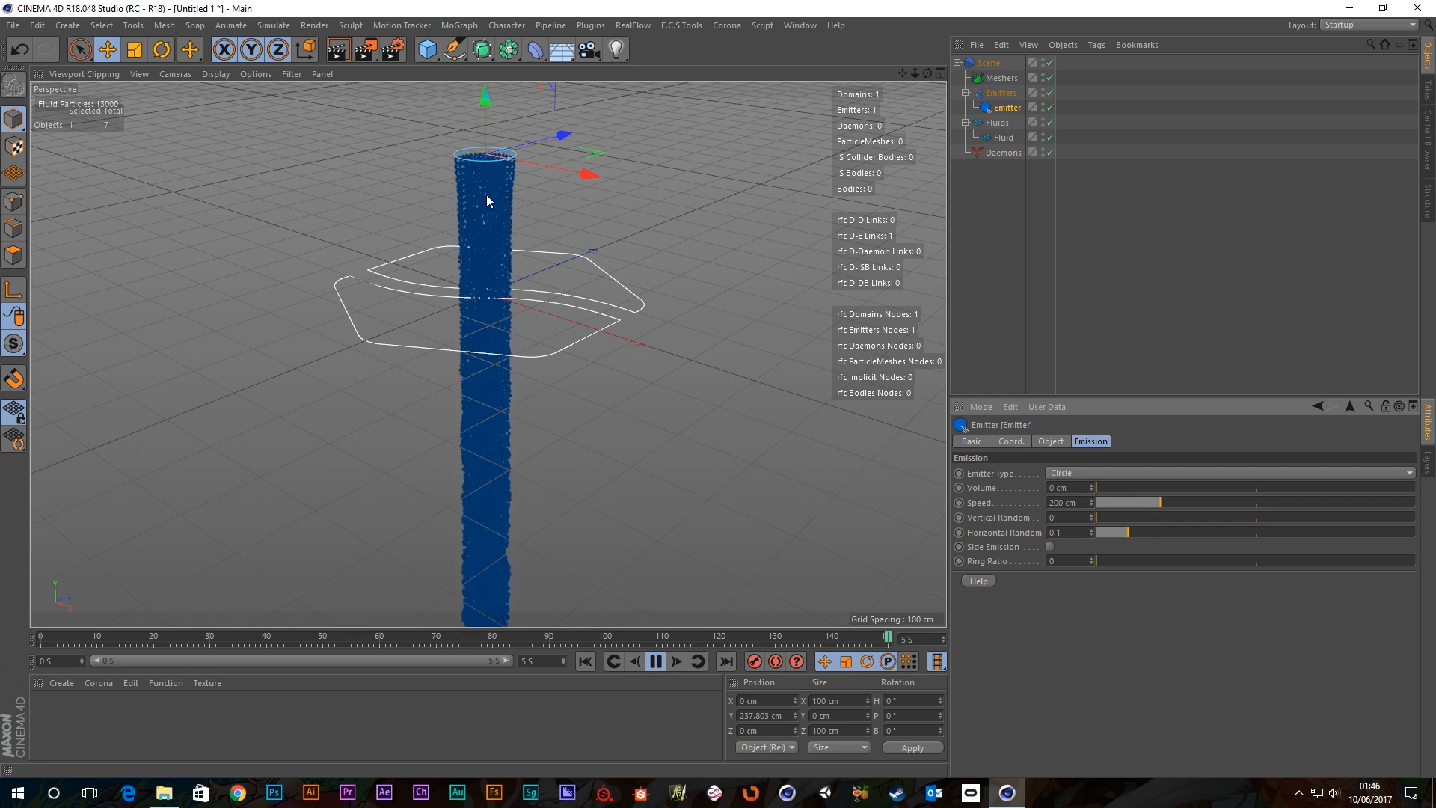
Maximise the Front view and set emitter Vertical Random to 0.5.
middle_click(635, 375)
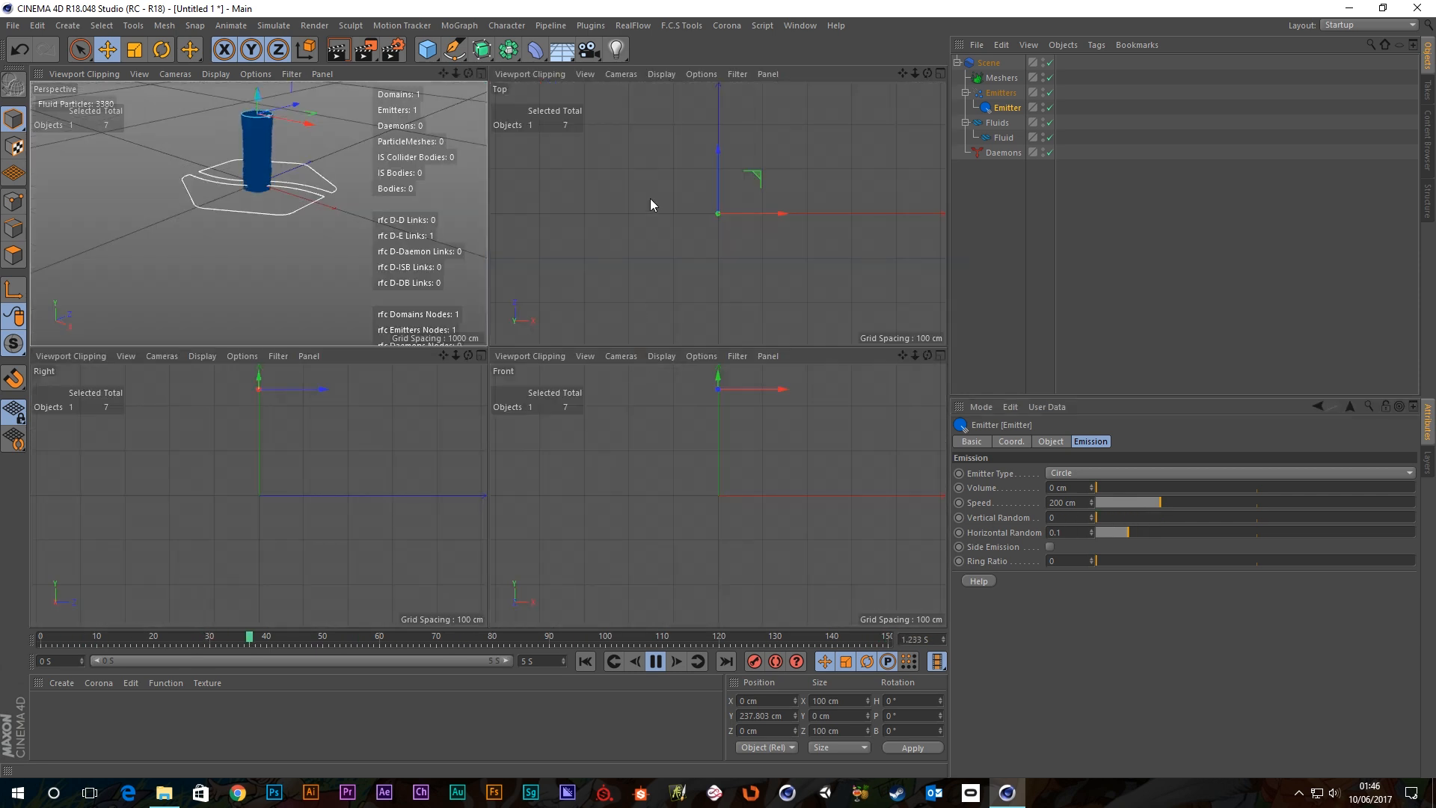
middle_click(655, 429)
scroll(392, 173, "up", 5)
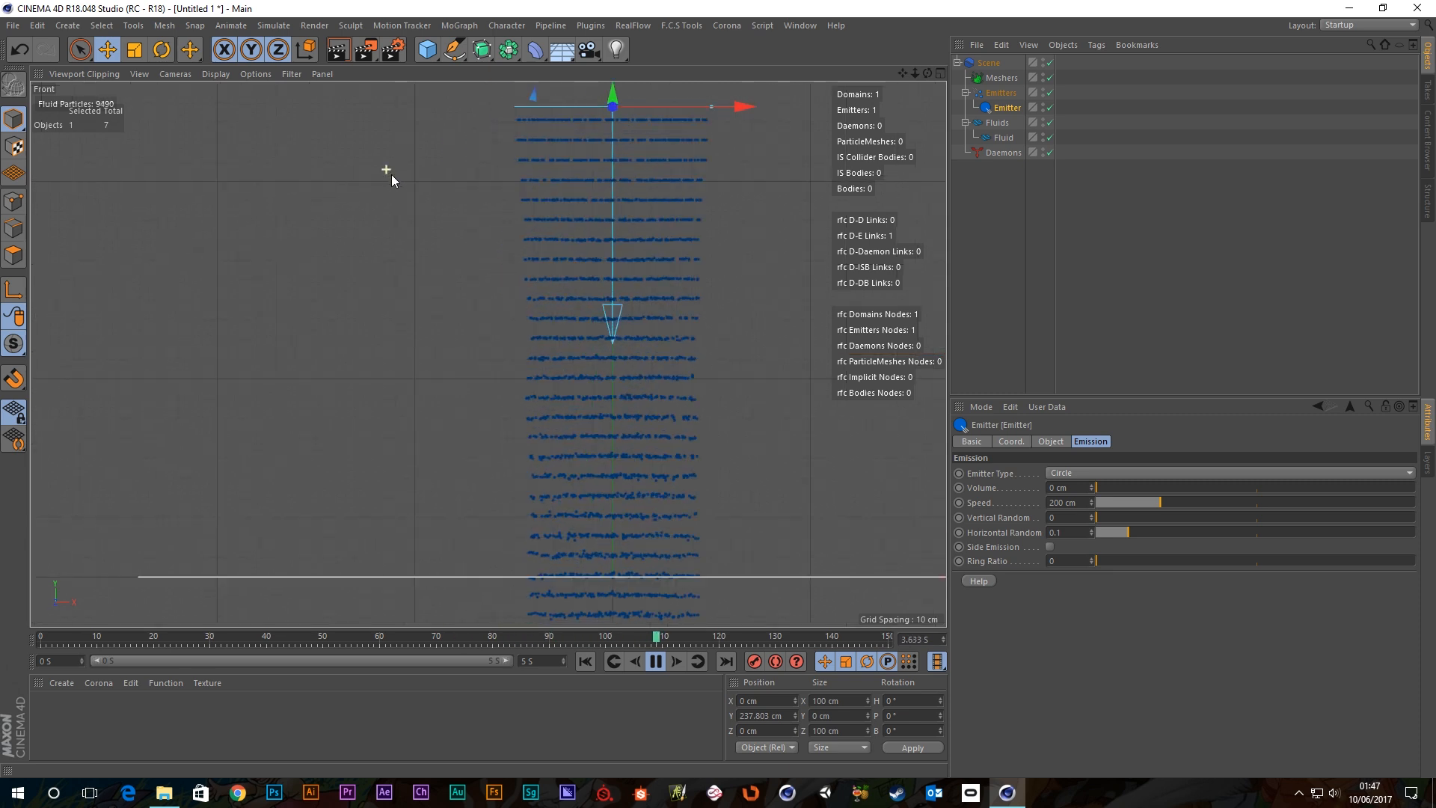
scroll(762, 276, "down", 5)
middle_click_drag(781, 295, 666, 319)
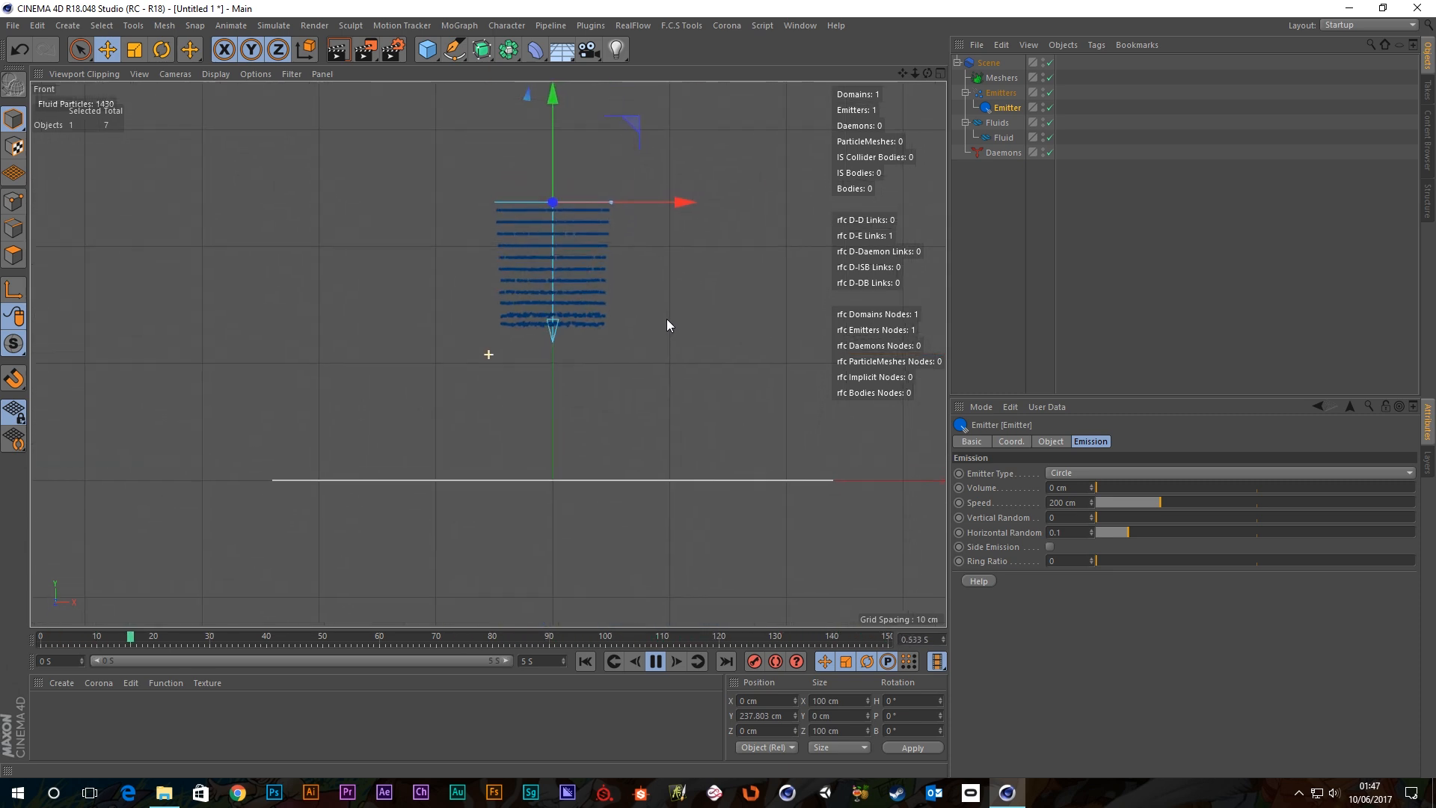
left_click_drag(1101, 518, 1146, 514)
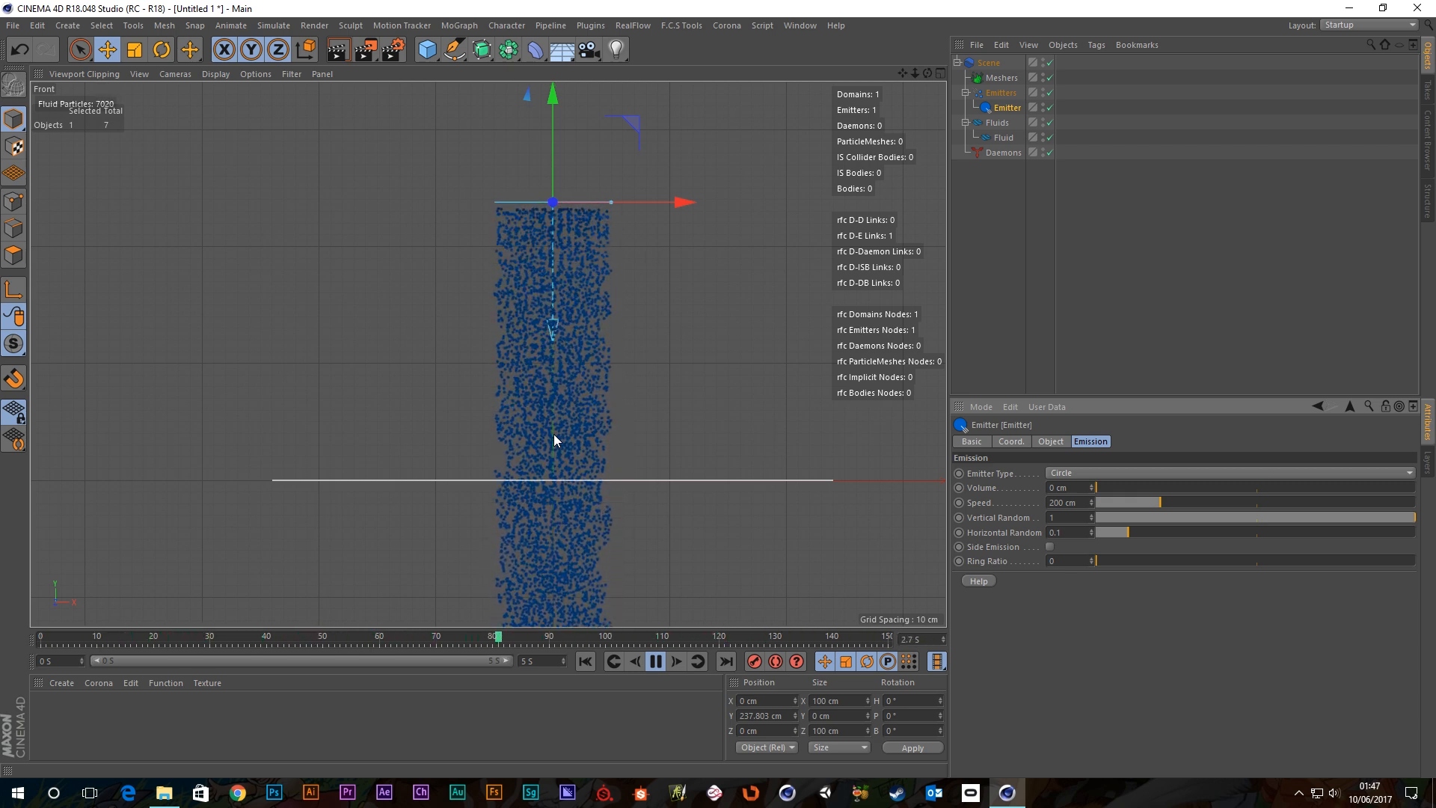
left_click(1255, 518)
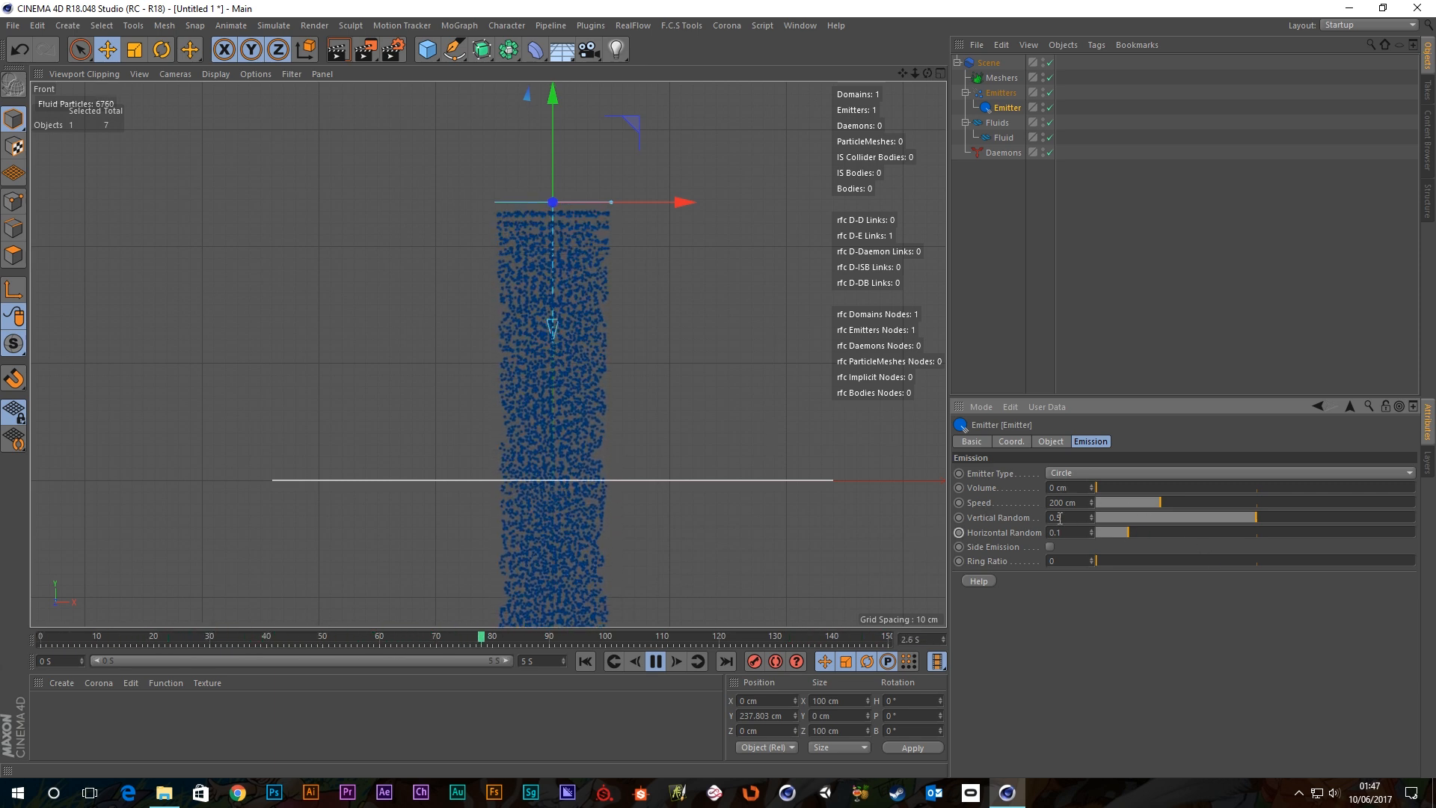
Inspect the looser stream from a lower Perspective angle, then return to the maximised Front view.
middle_click(717, 402)
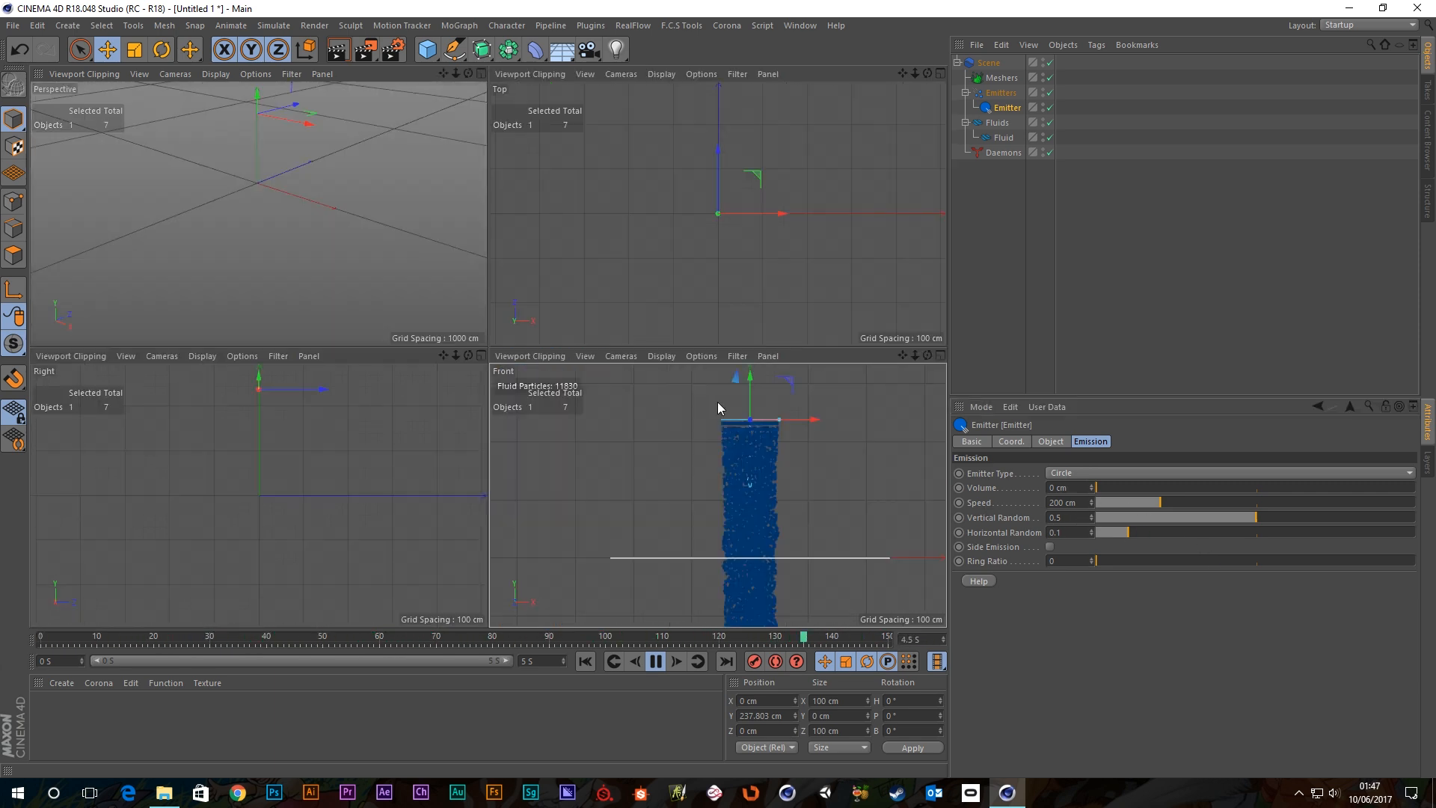
middle_click(366, 221)
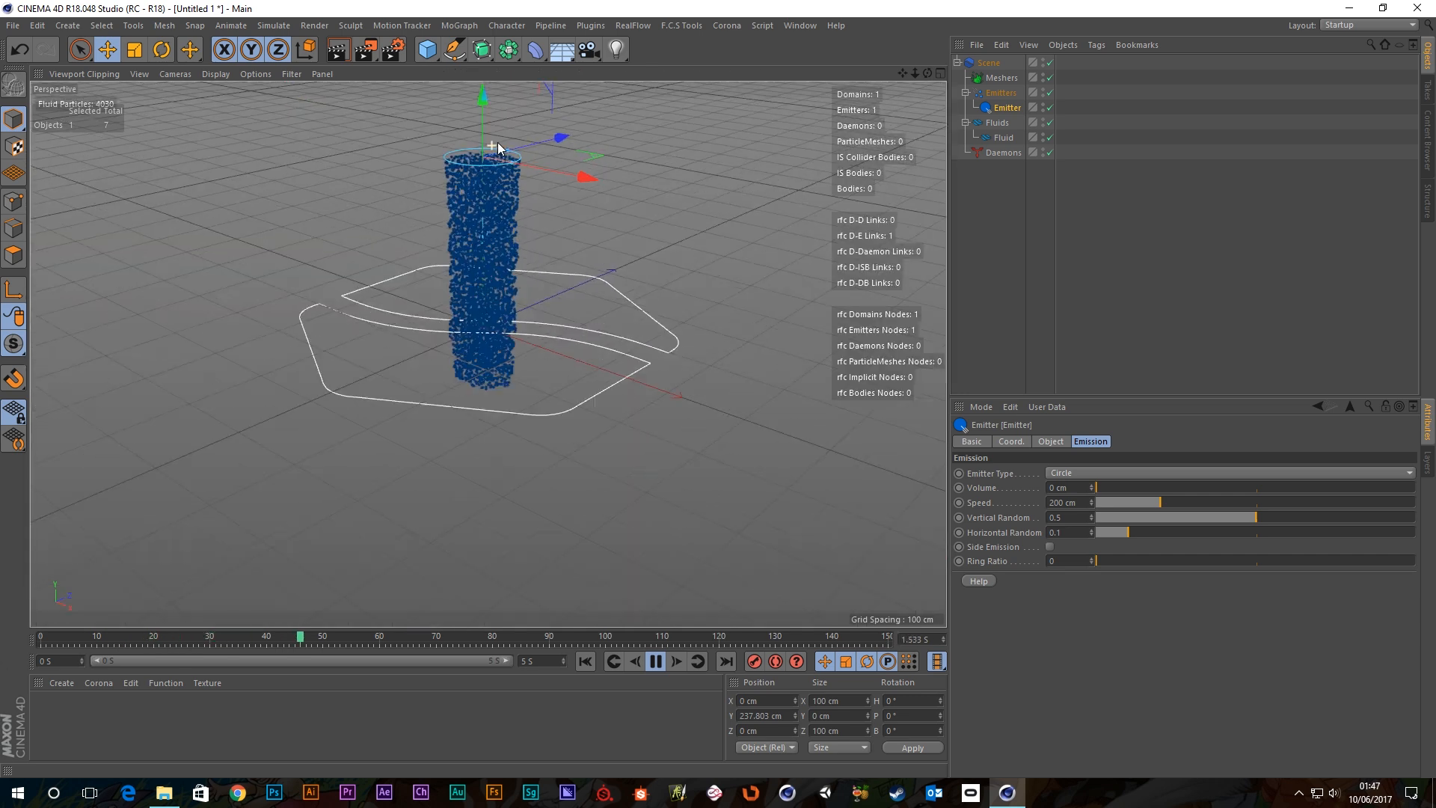
left_click_drag(525, 193, 577, 414, "alt")
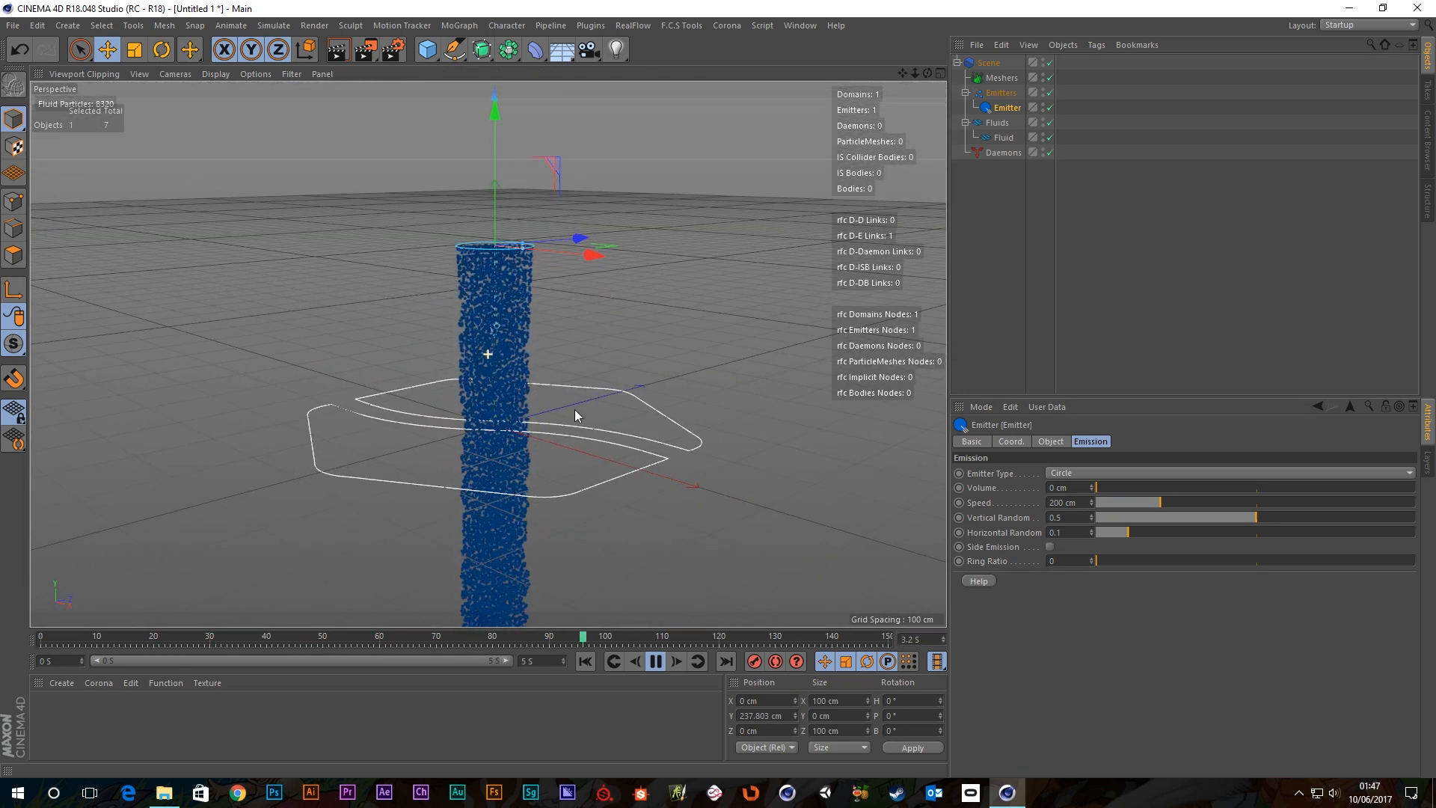
left_click_drag(603, 475, 720, 433, "alt")
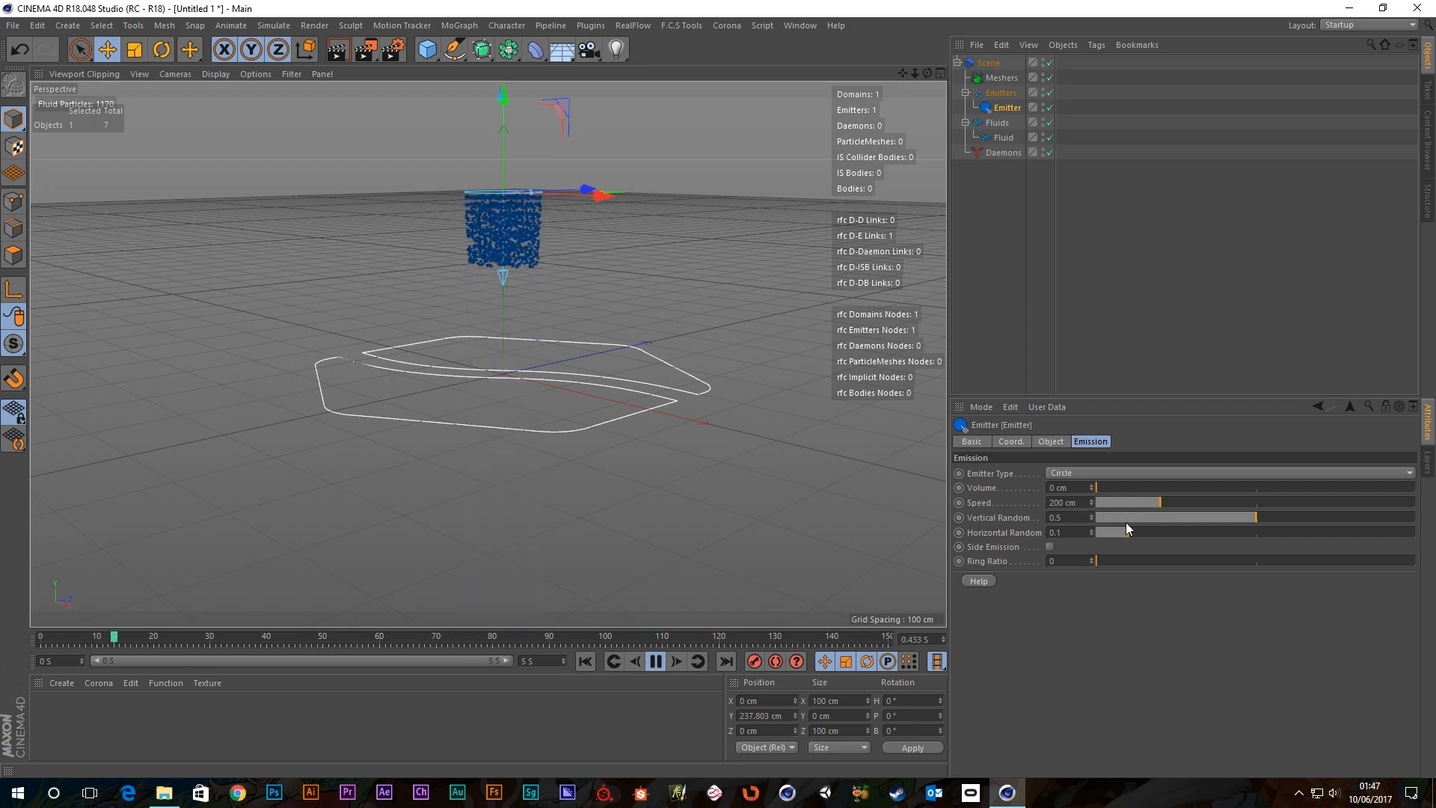
middle_click(679, 362)
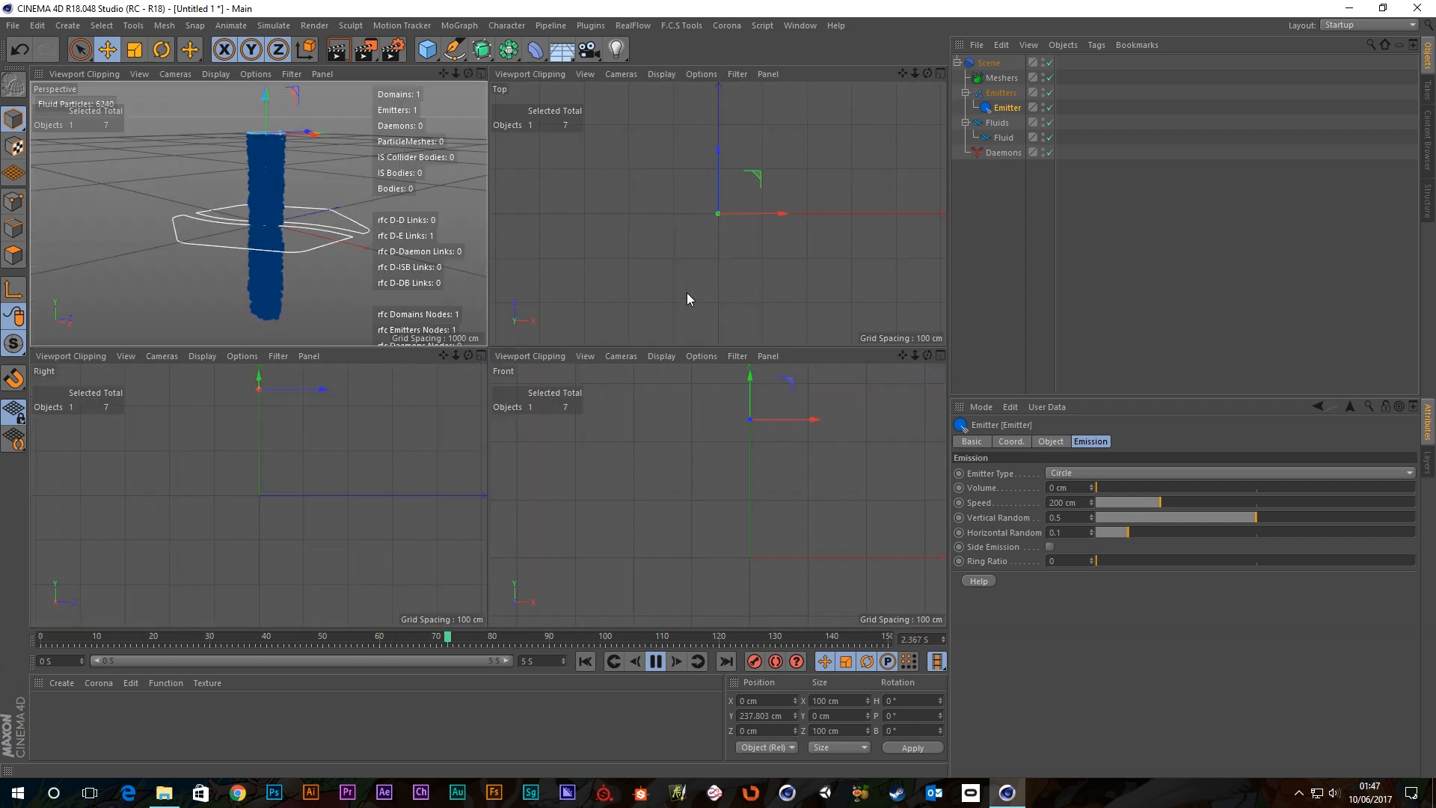
middle_click(695, 420)
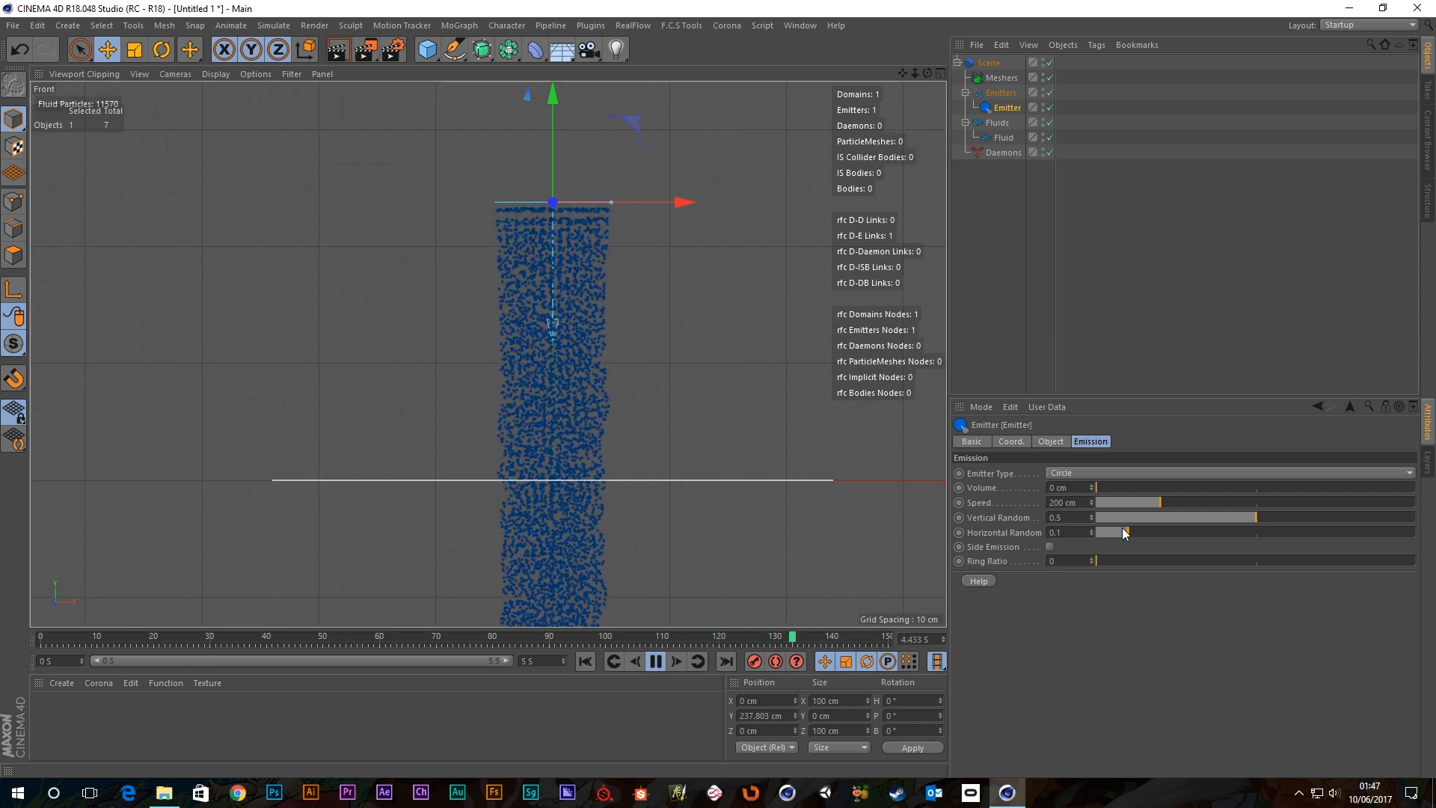
Experiment with the randomness sliders, ending with Horizontal Random and Vertical Random both at 0.5.
left_click_drag(1200, 516, 854, 538)
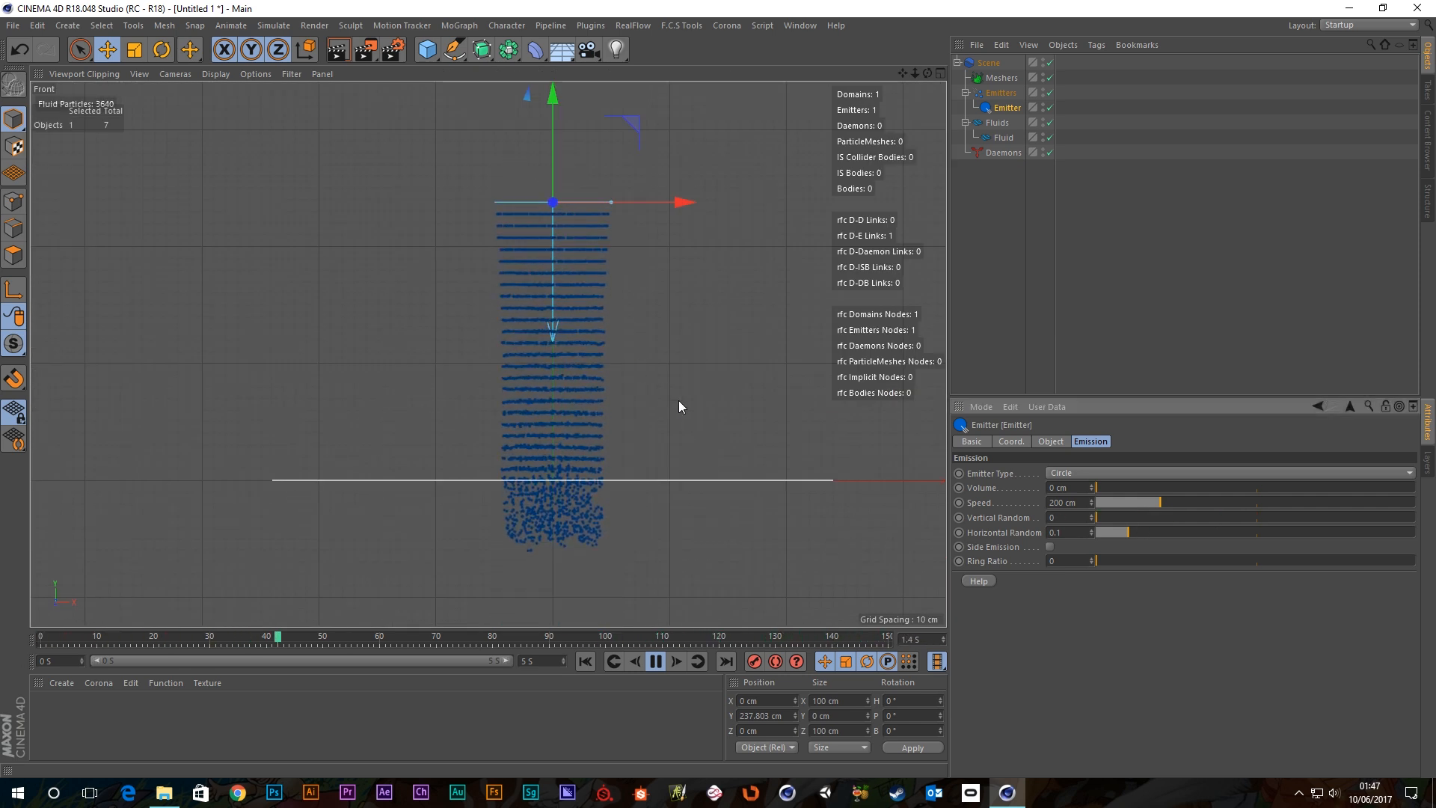
left_click_drag(1130, 533, 815, 549)
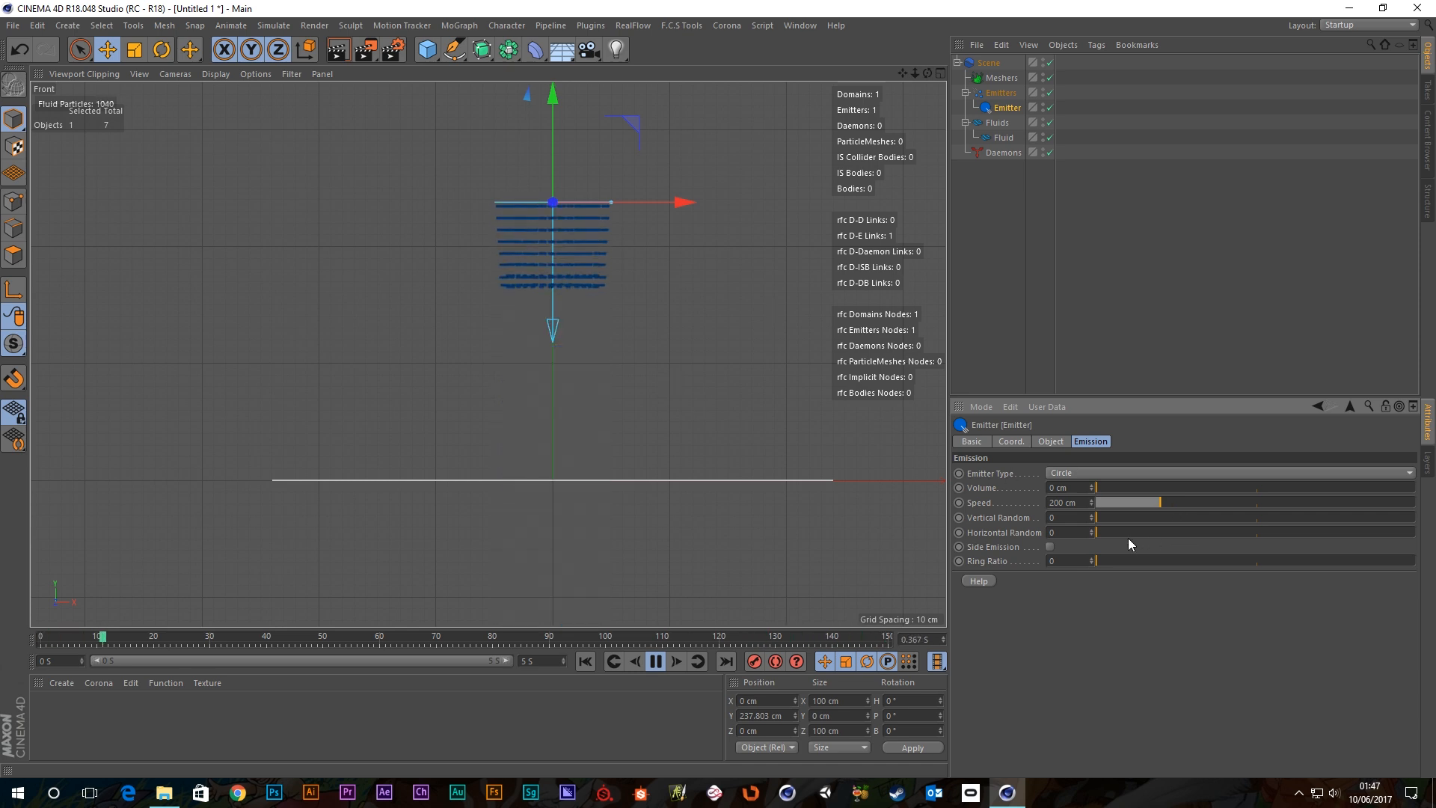
left_click_drag(1114, 530, 1298, 516)
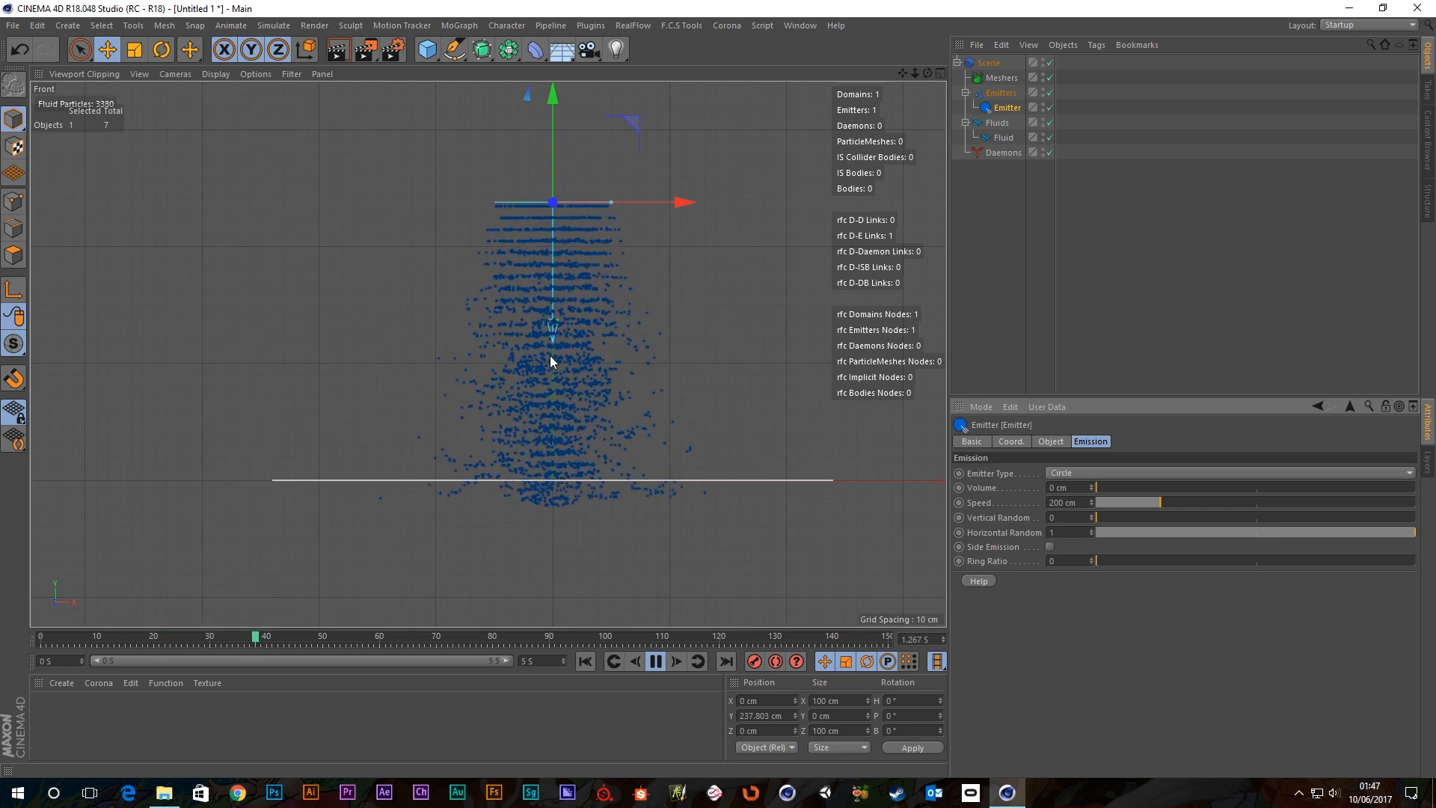
left_click(1260, 532)
left_click_drag(1261, 532, 1256, 533)
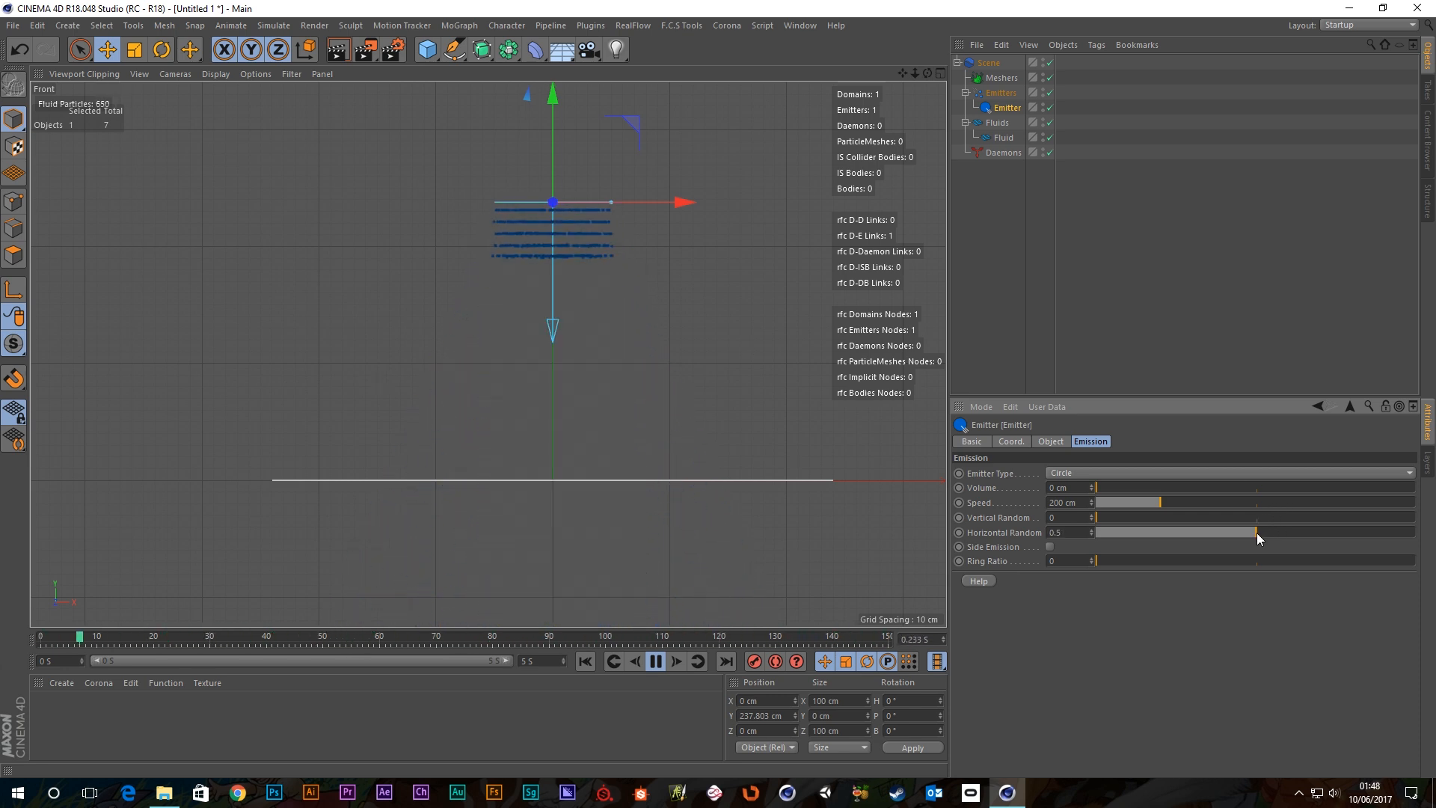
left_click(1258, 521)
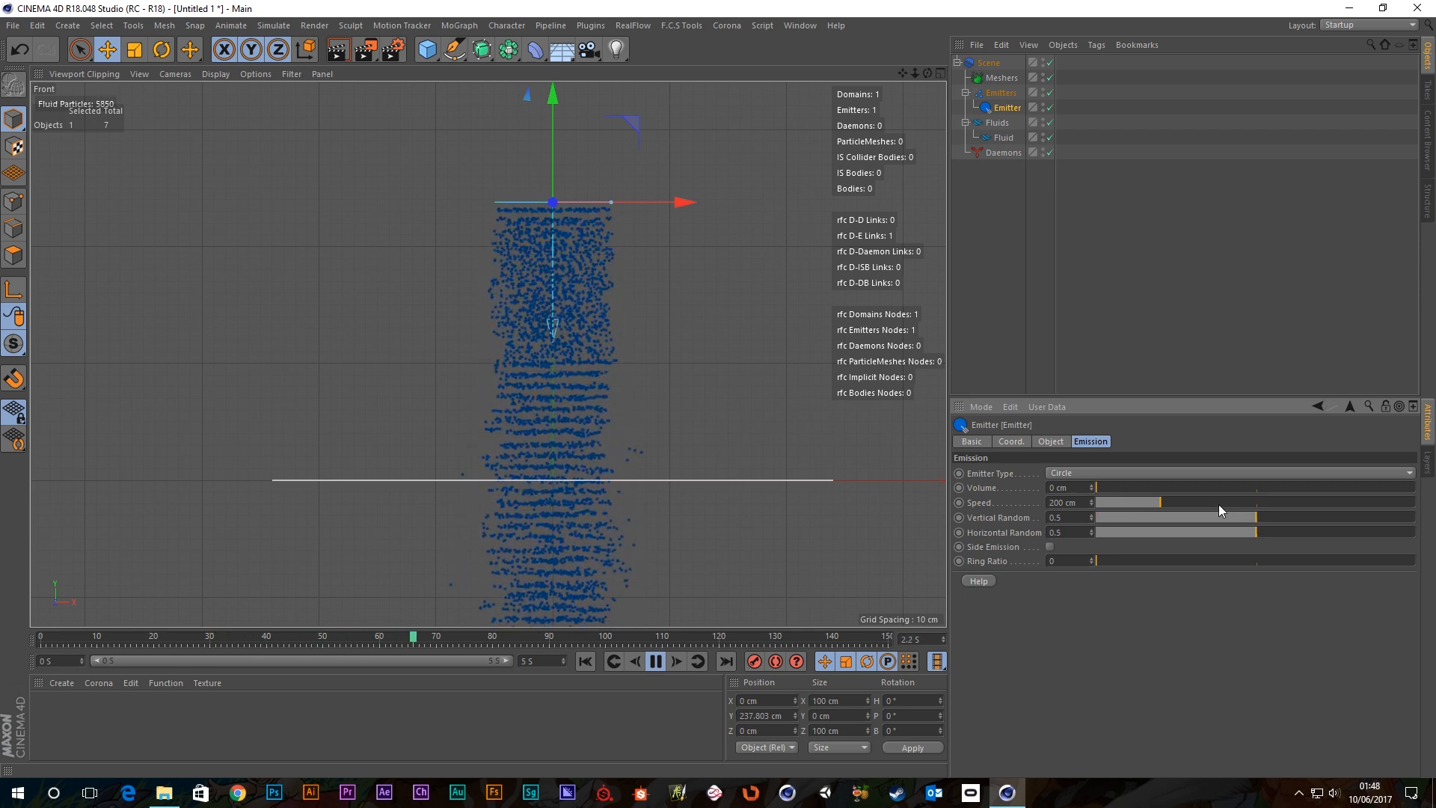
Switch to the Perspective view and set Horizontal Random to 0.1.
middle_click(745, 322)
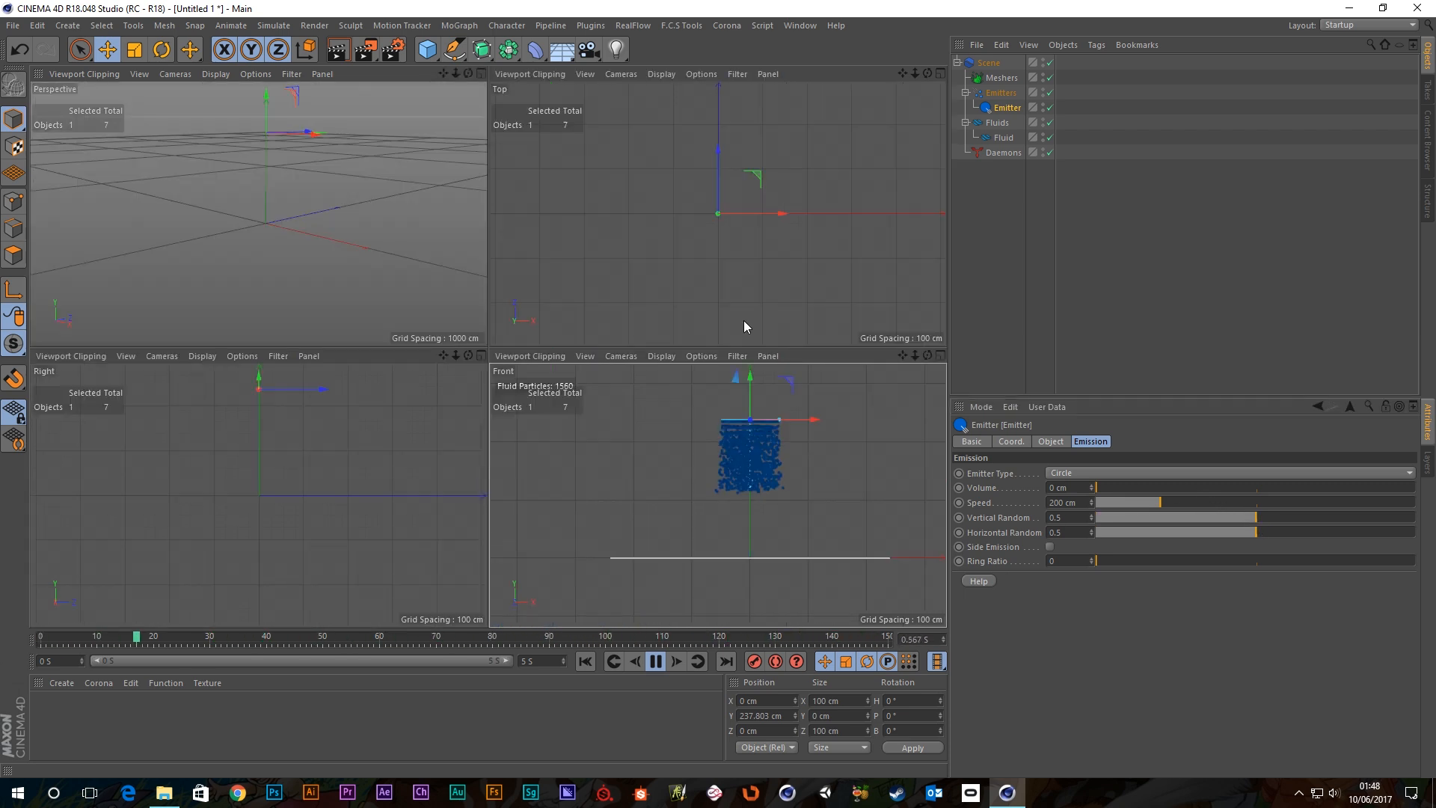
middle_click(249, 138)
left_click_drag(526, 299, 538, 301, "alt")
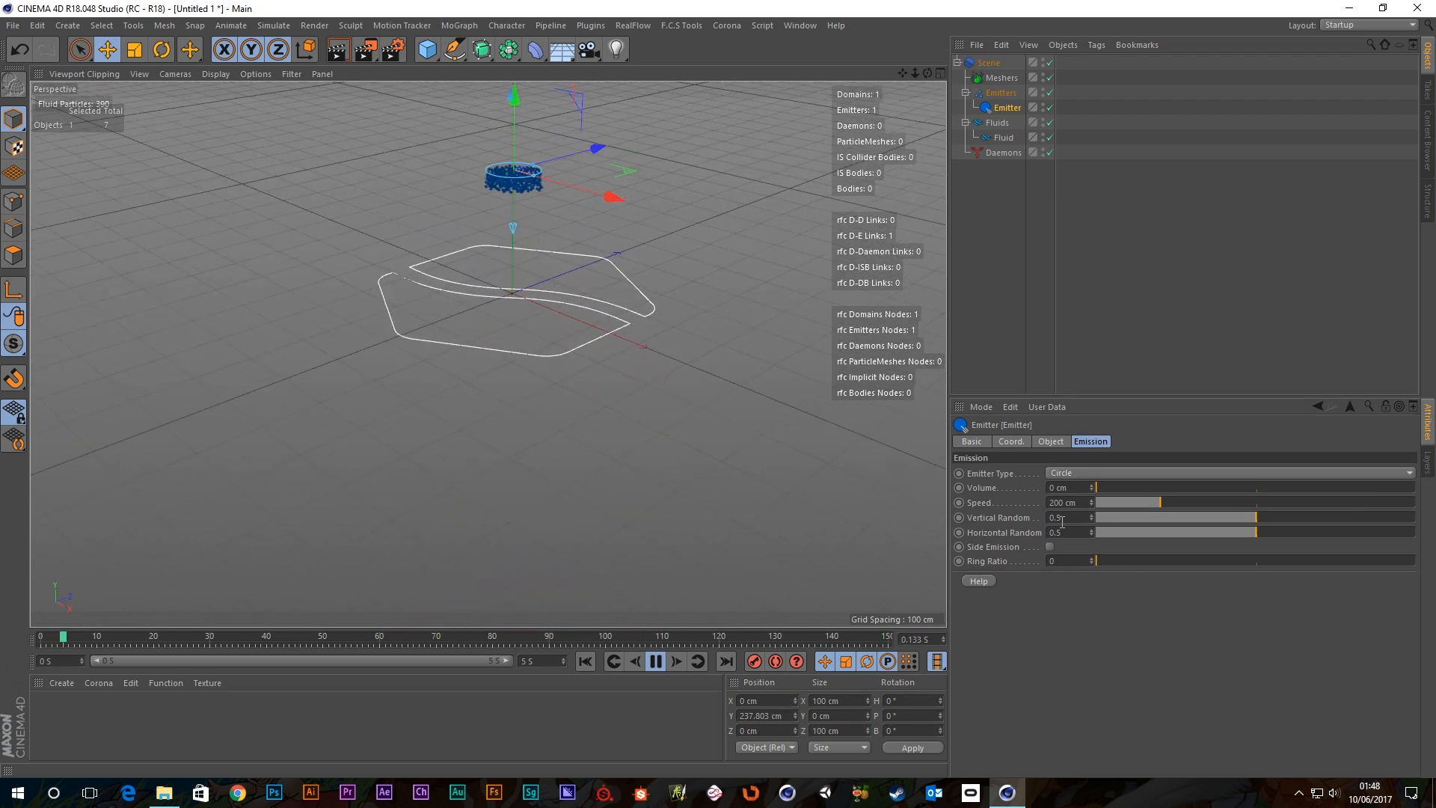
left_click_drag(1069, 533, 966, 532)
type("0.1")
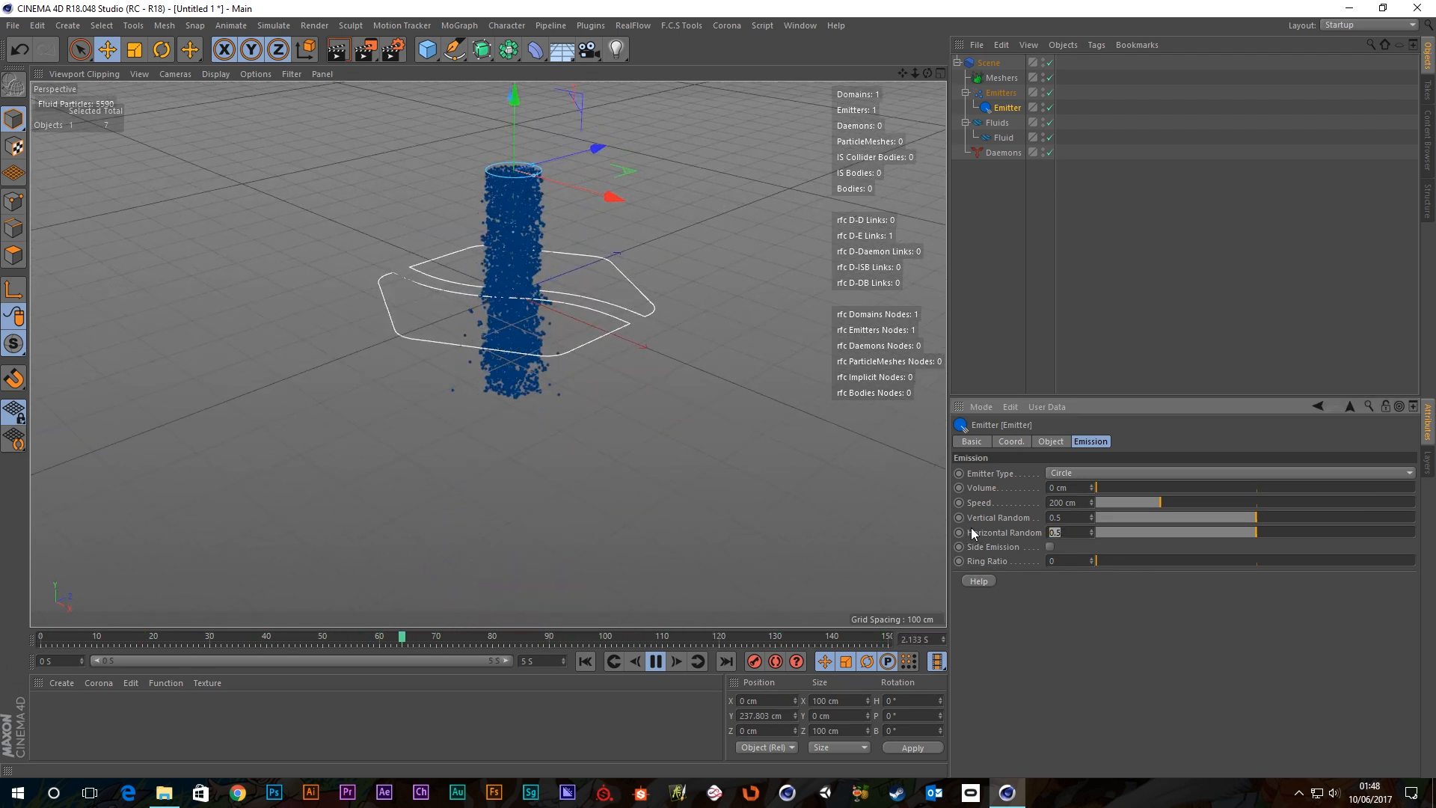
key("Return")
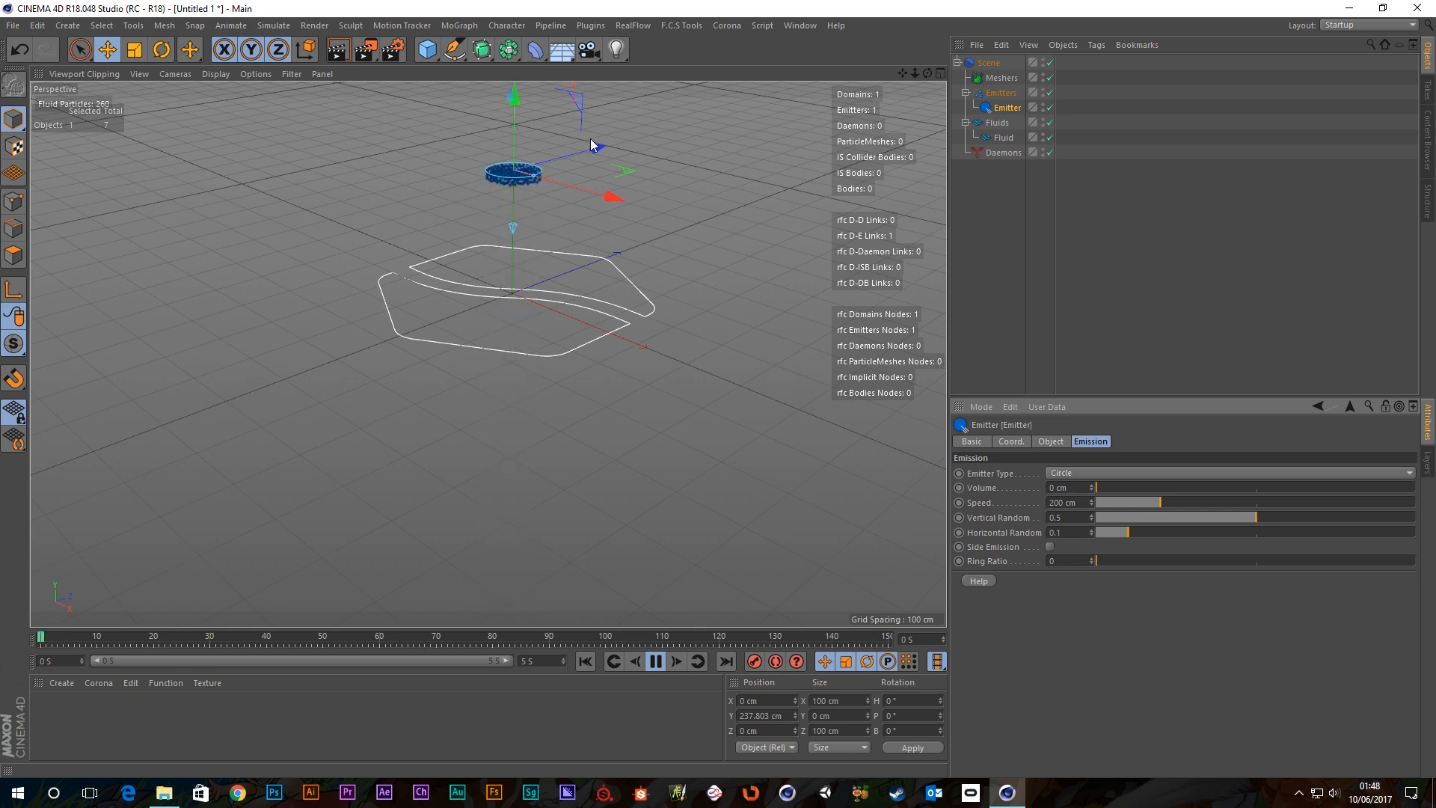
Test Side Emission on and off again, and nudge Ring Ratio slightly above zero.
middle_click_drag(592, 162, 598, 264, "alt")
scroll(545, 236, "up", 3)
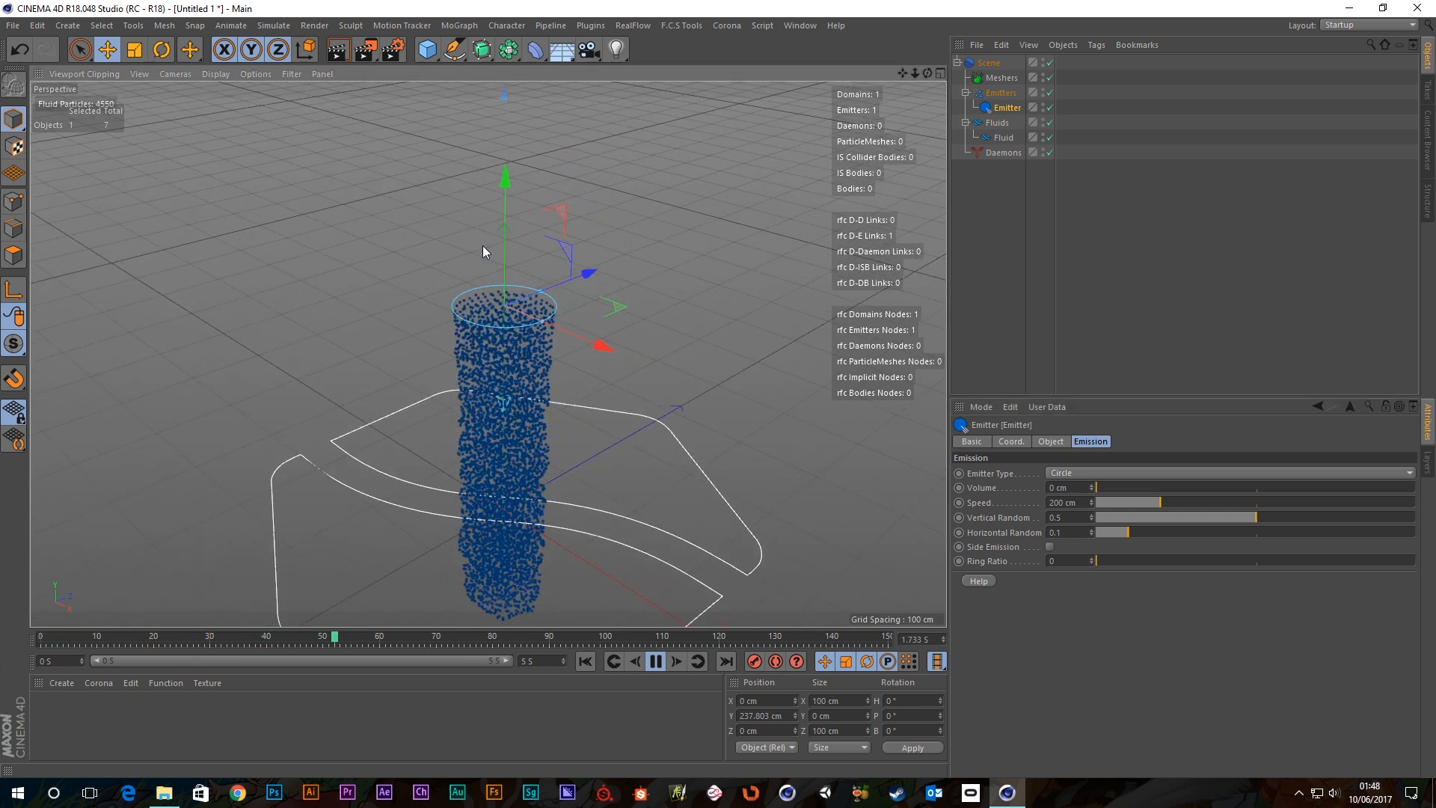
left_click(1048, 548)
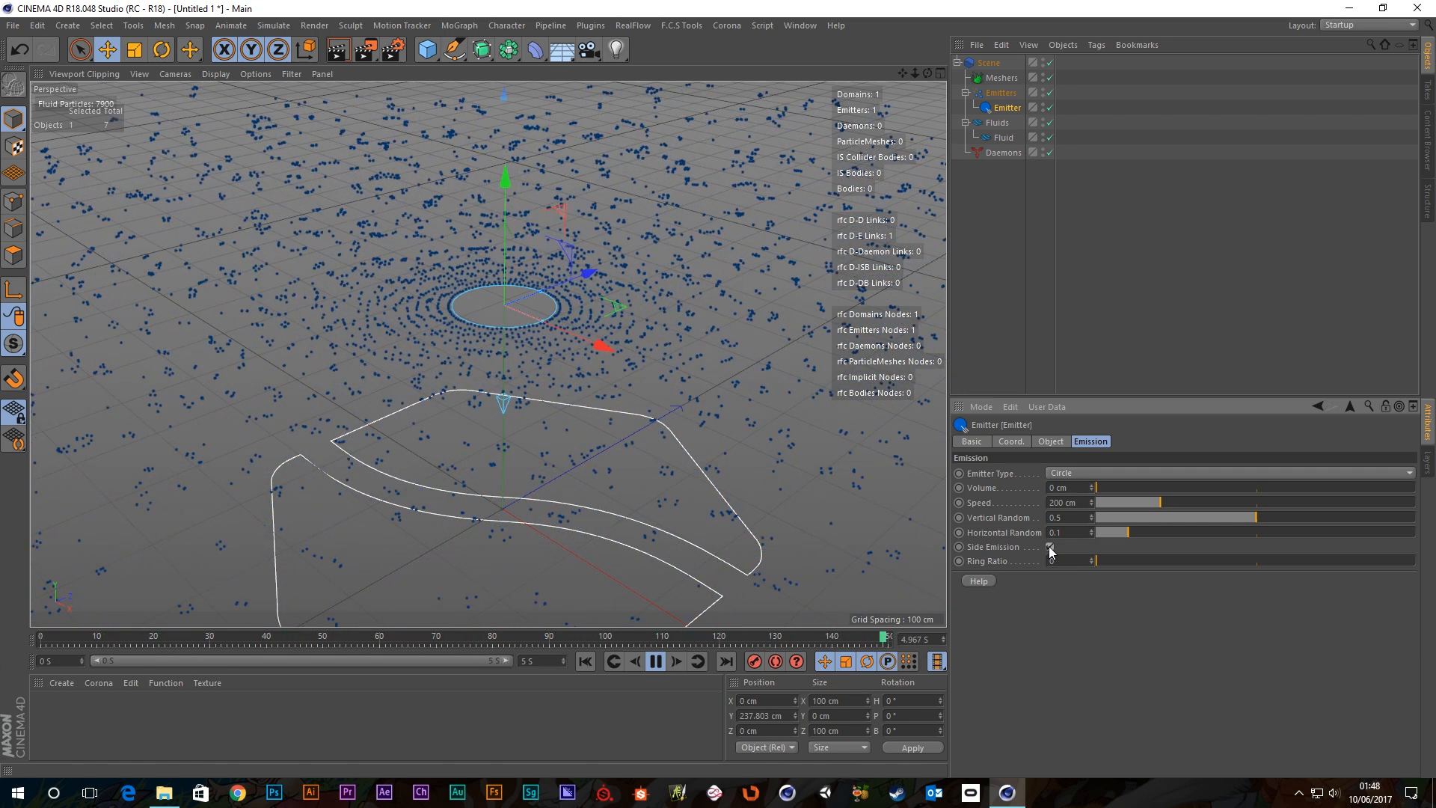
left_click(1049, 547)
left_click_drag(1101, 563, 1071, 583)
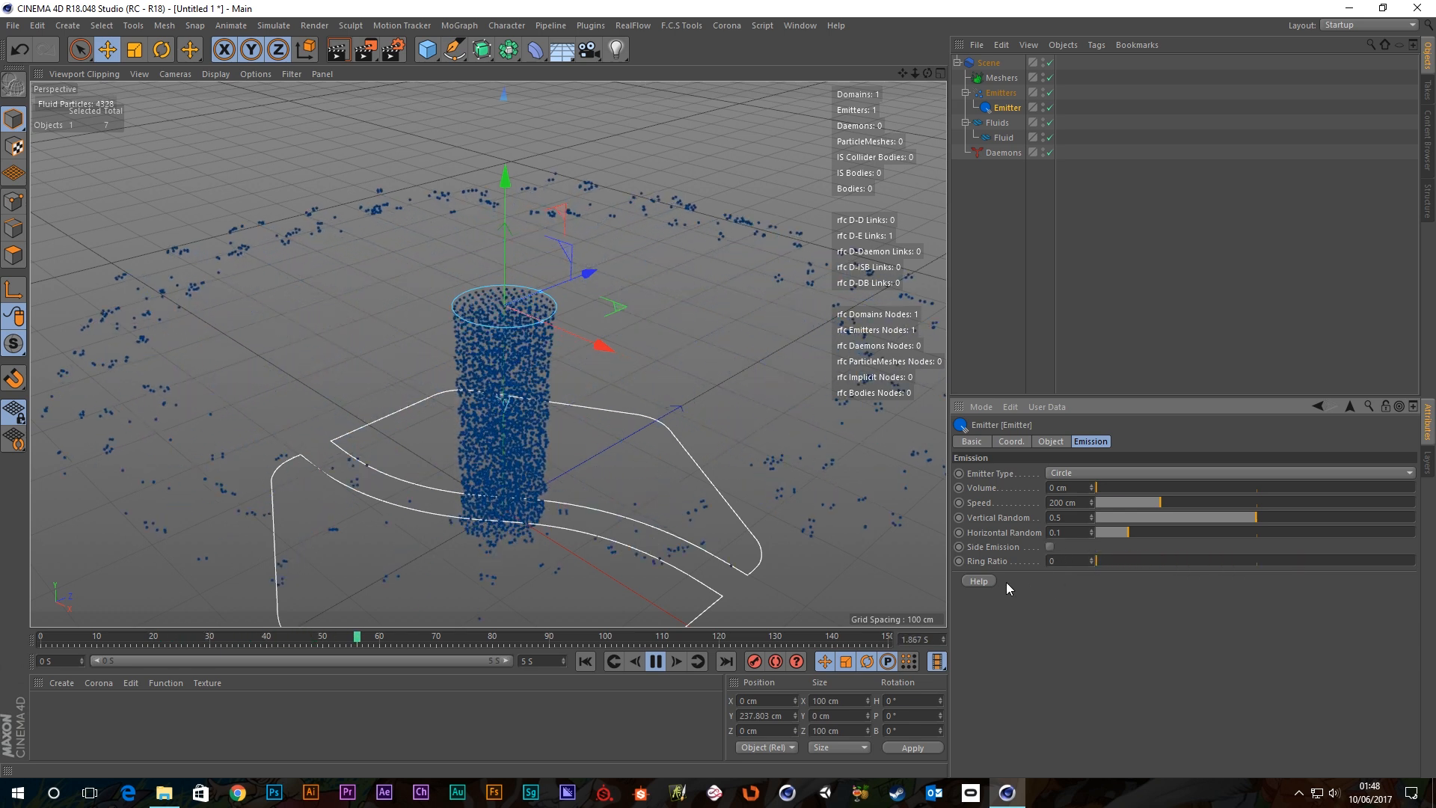
scroll(484, 272, "up", 3)
left_click_drag(531, 289, 545, 352, "alt")
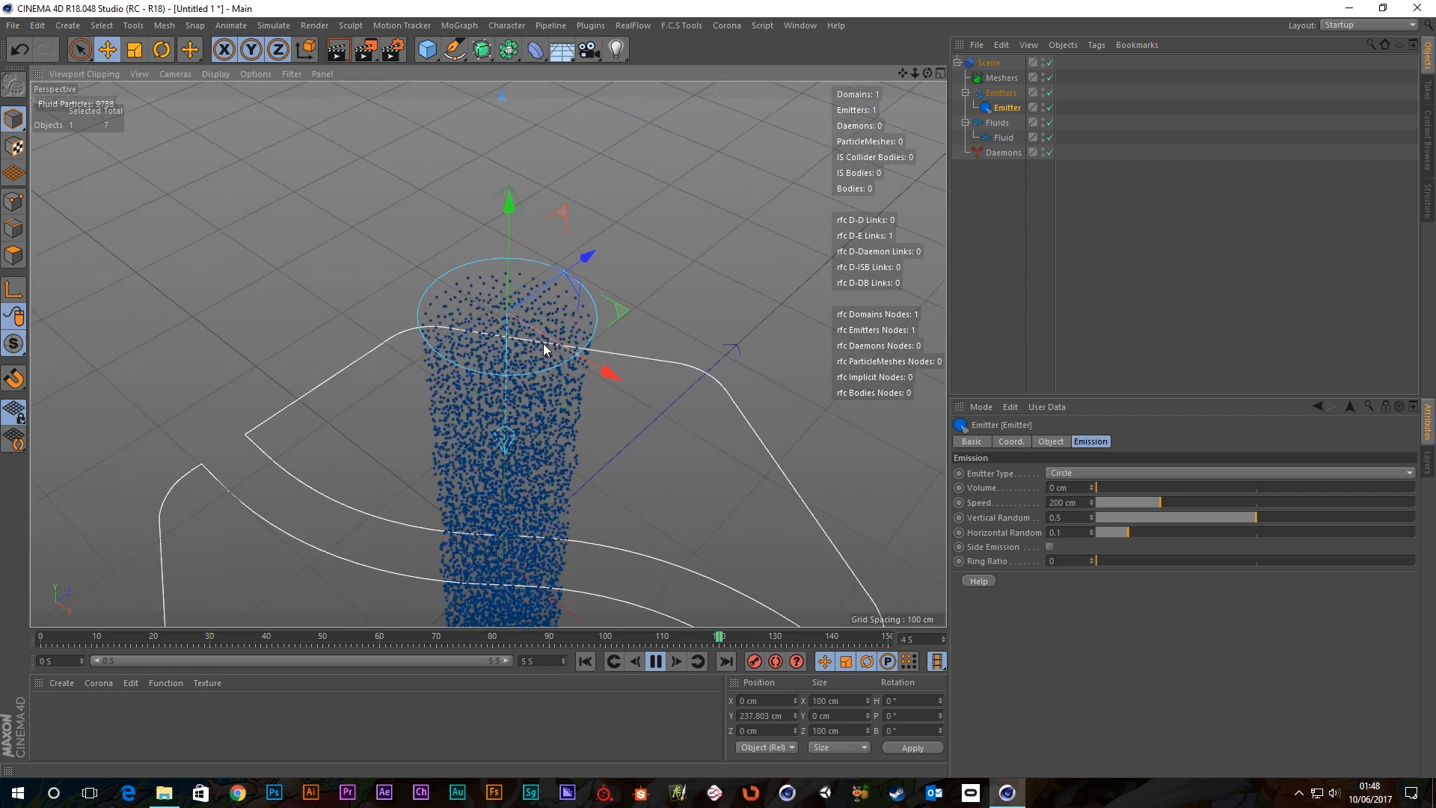
Try Ring Ratio values of 0.03, 0.7, 0.4 and about 0.9 while viewing from above.
left_click(1106, 561)
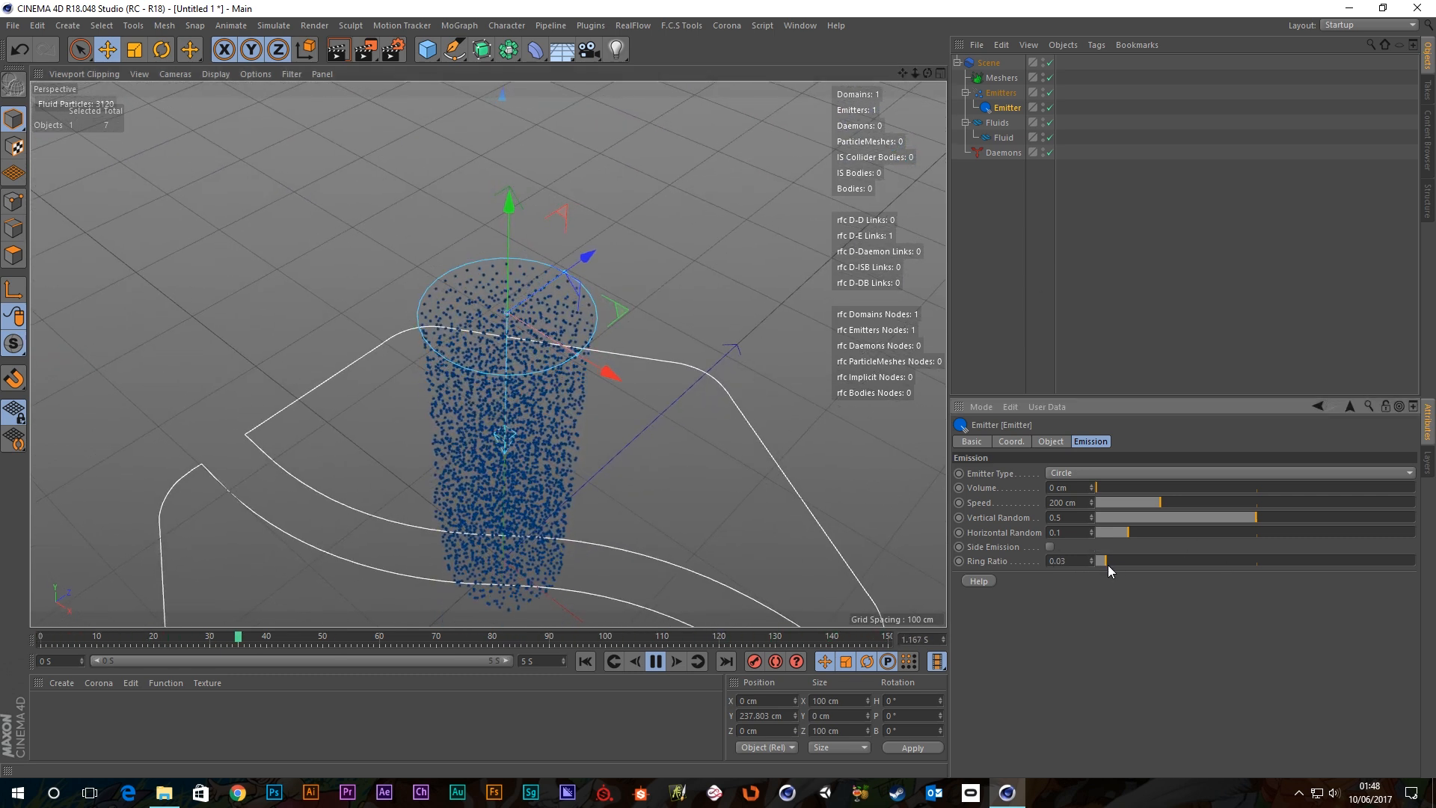
left_click_drag(1318, 568, 1321, 568)
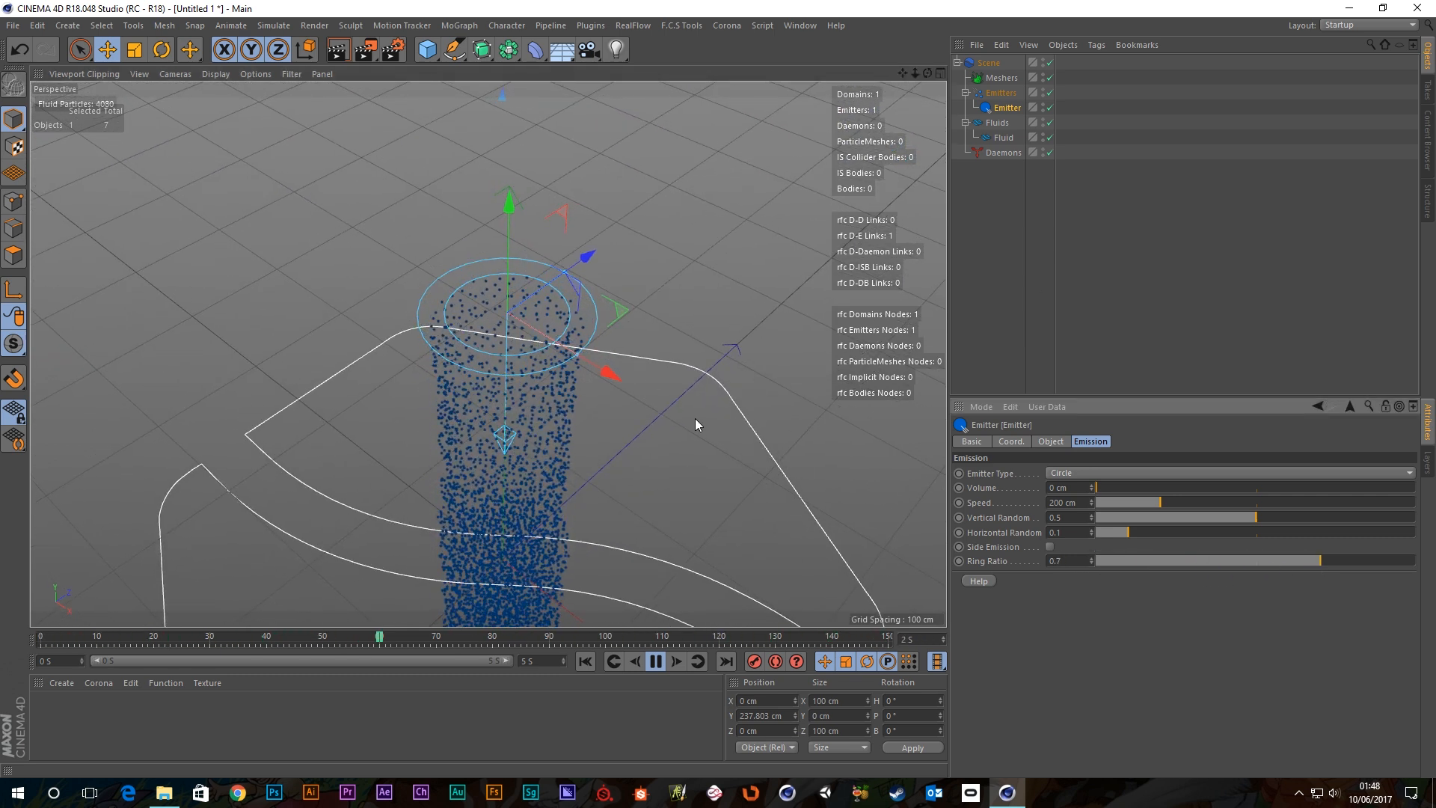
left_click_drag(554, 376, 563, 469, "alt")
left_click_drag(500, 303, 492, 317, "alt")
left_click_drag(1320, 561, 1224, 563)
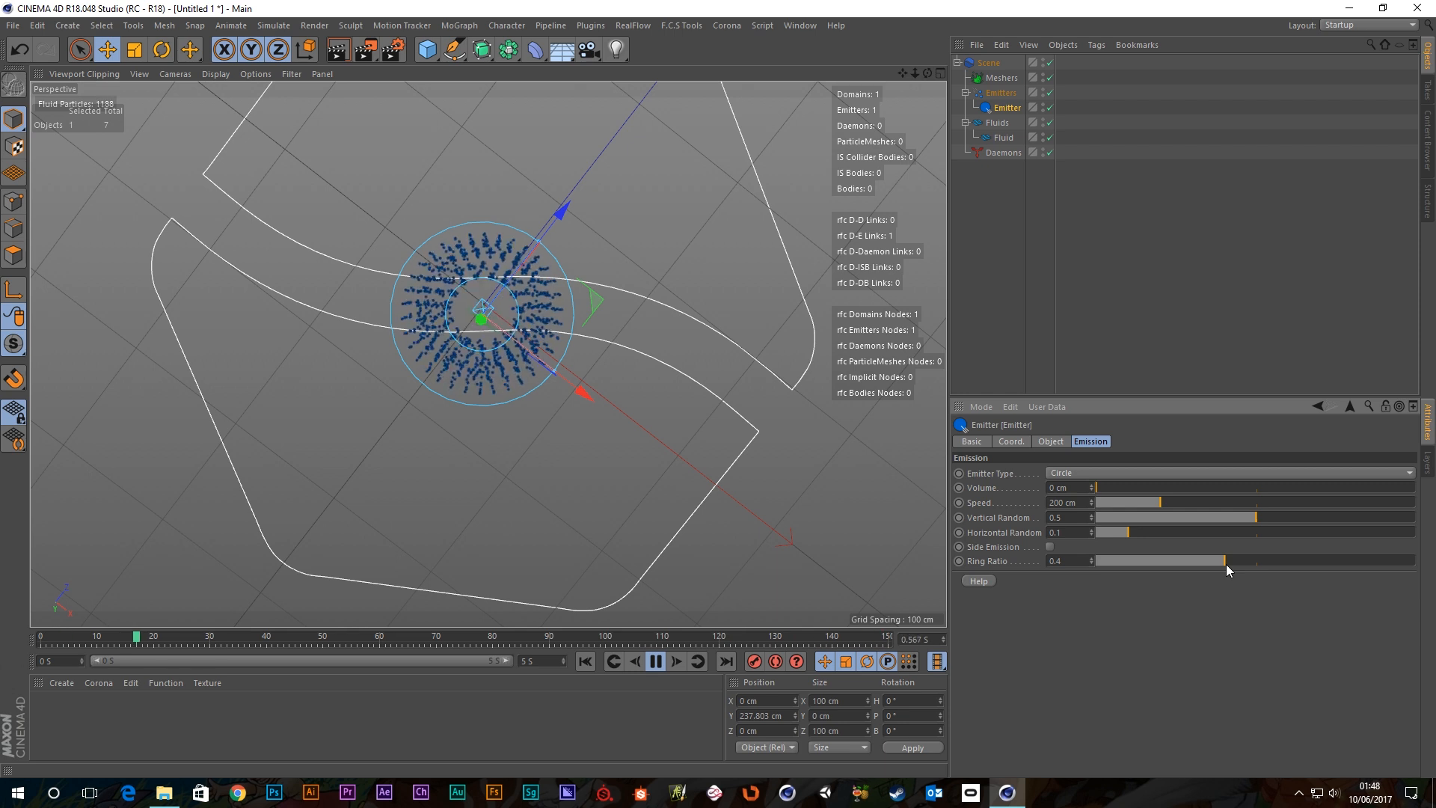
left_click_drag(1226, 562, 1375, 558)
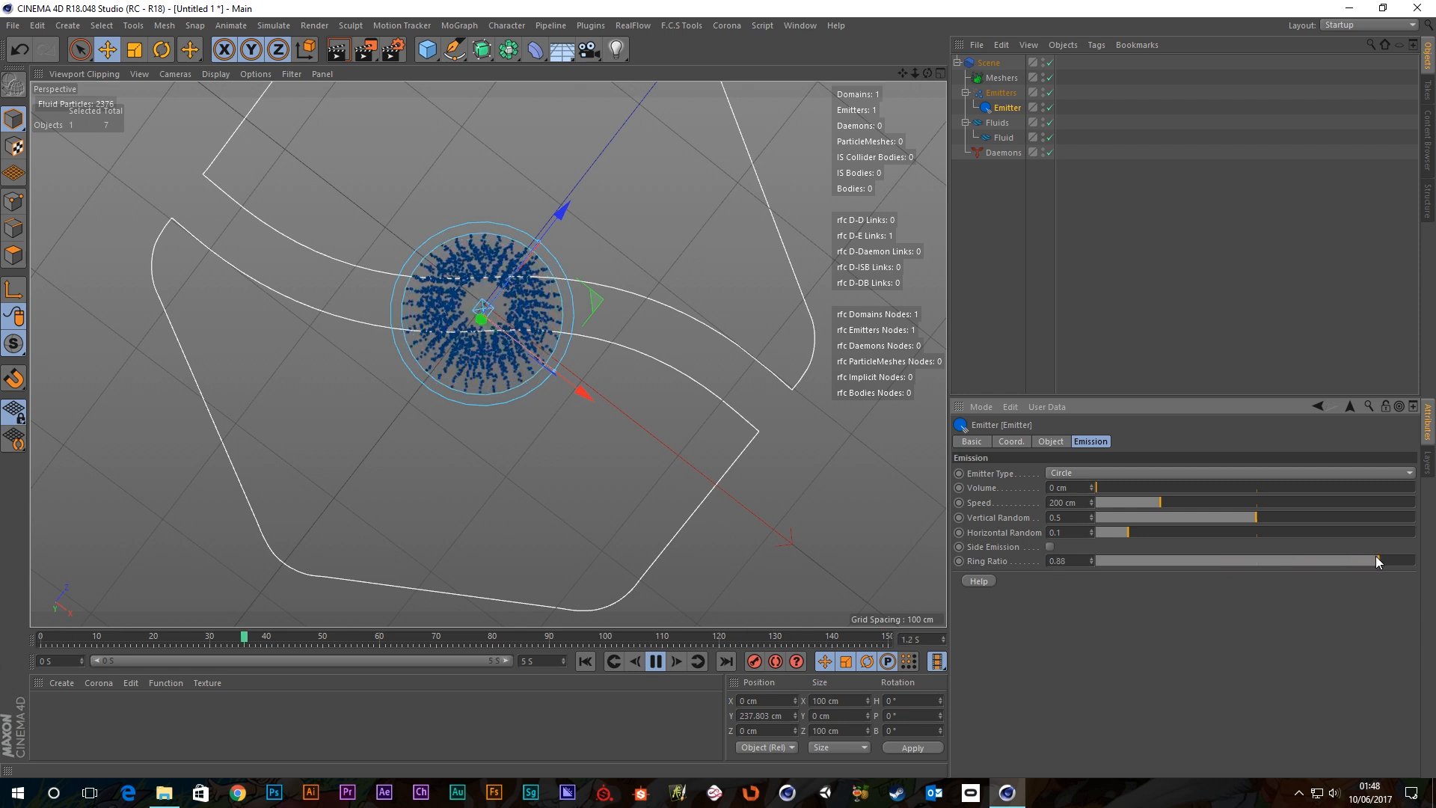
mouse_move(483, 375)
left_mouse_down("alt")
mouse_move(505, 251)
mouse_move(507, 384)
mouse_move(507, 369)
left_mouse_up("alt")
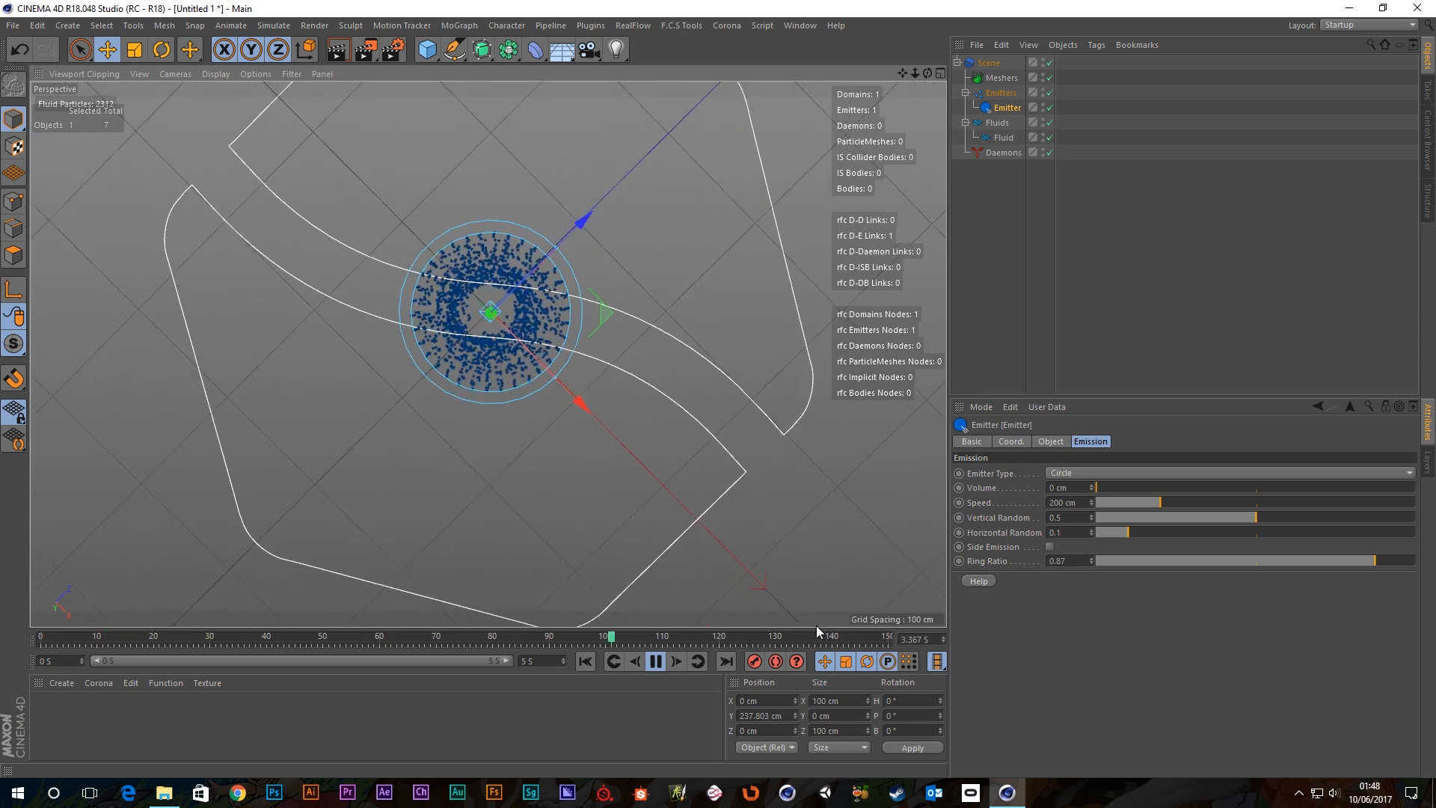
Rewind, set Ring Ratio back to 0 and reset Horizontal Random to its default.
left_click(655, 661)
left_click(585, 661)
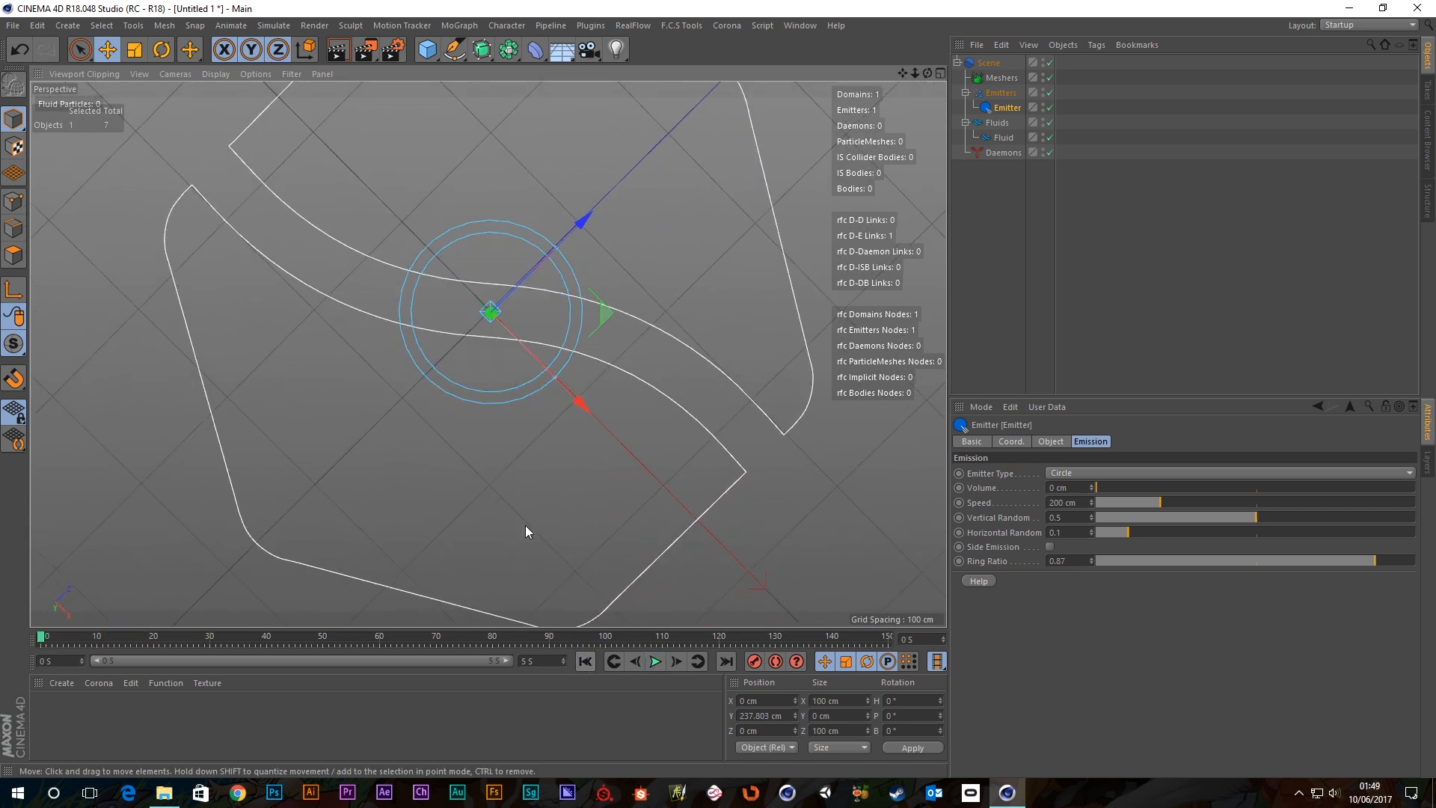
left_click_drag(525, 525, 486, 464, "alt")
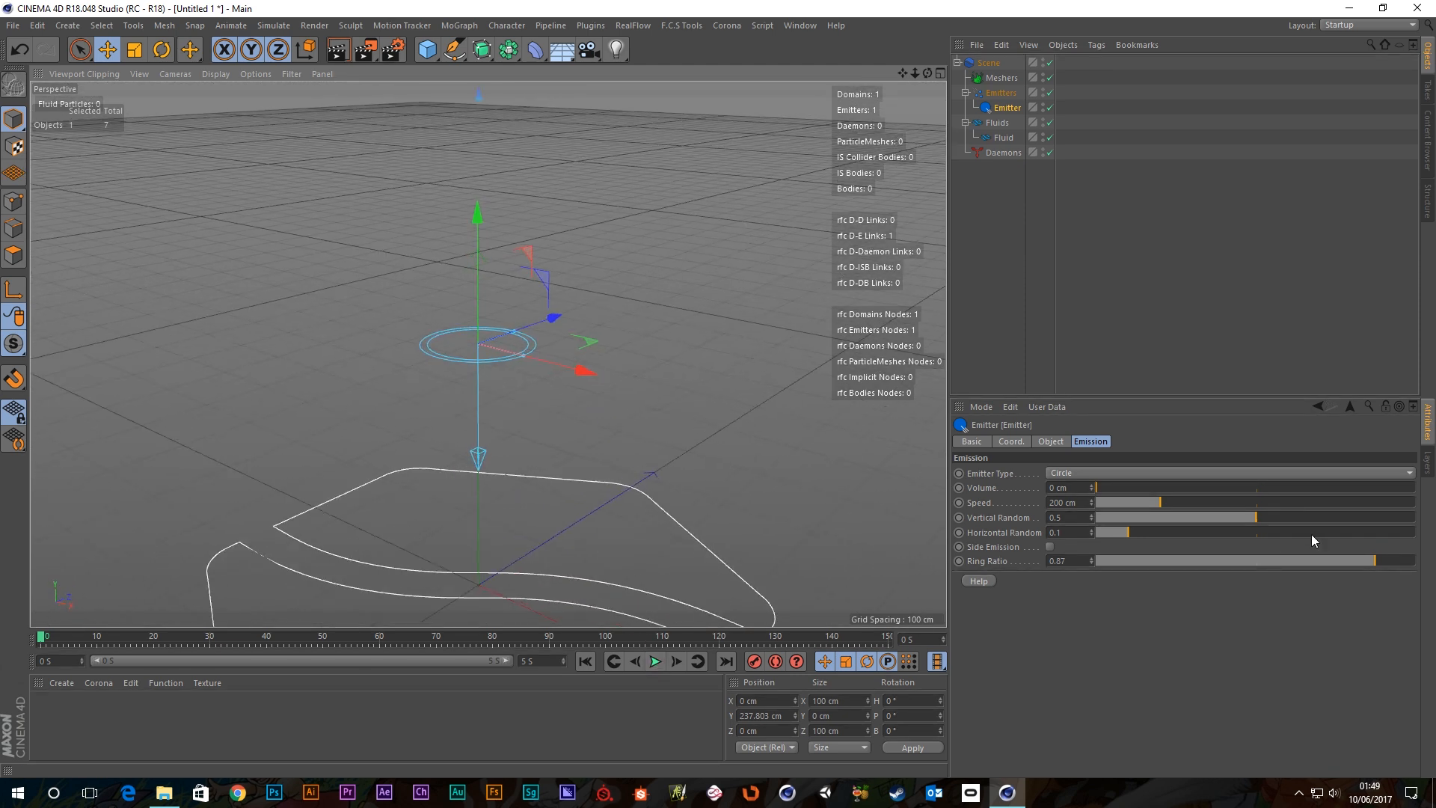
left_click_drag(1268, 566, 941, 590)
right_click(989, 533)
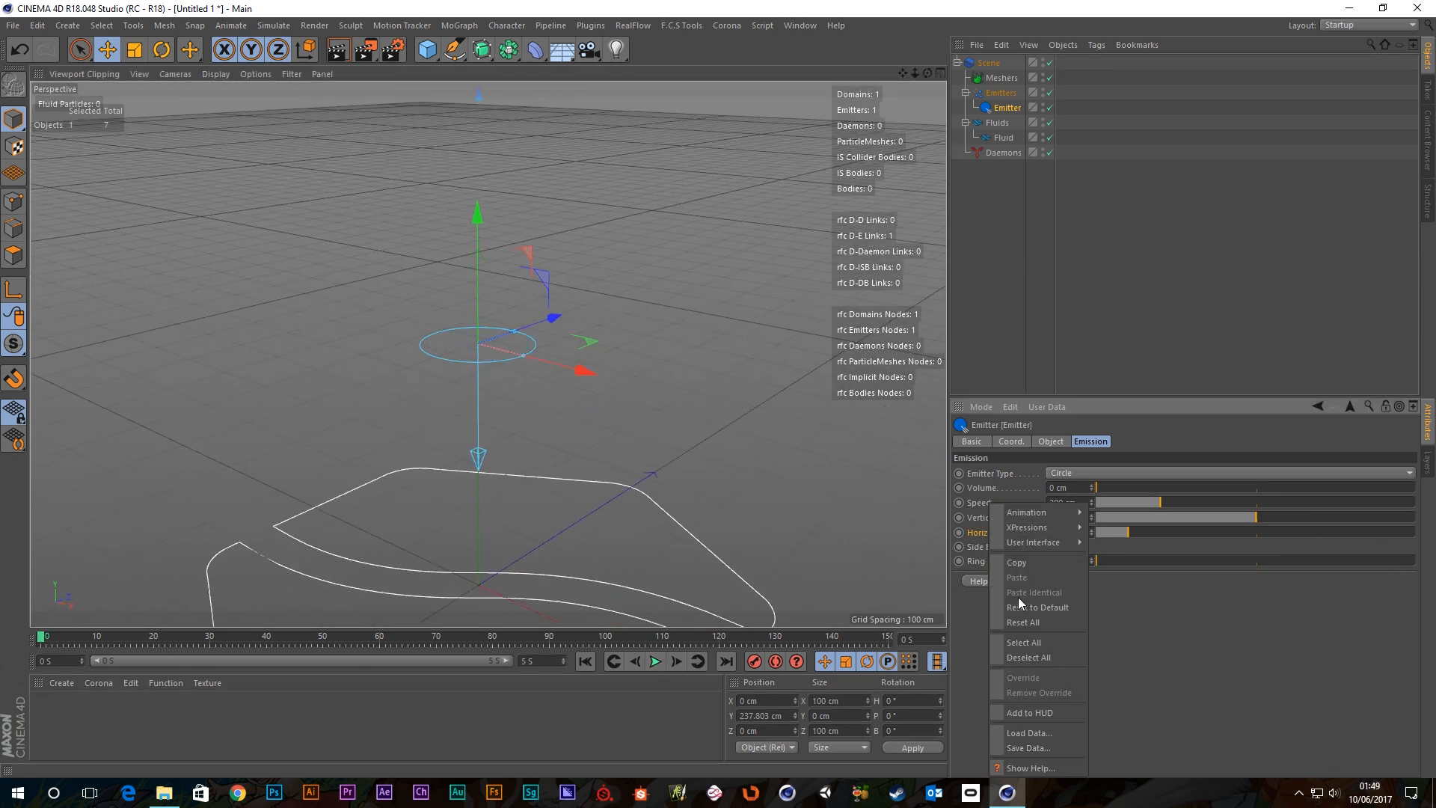
left_click(1038, 607)
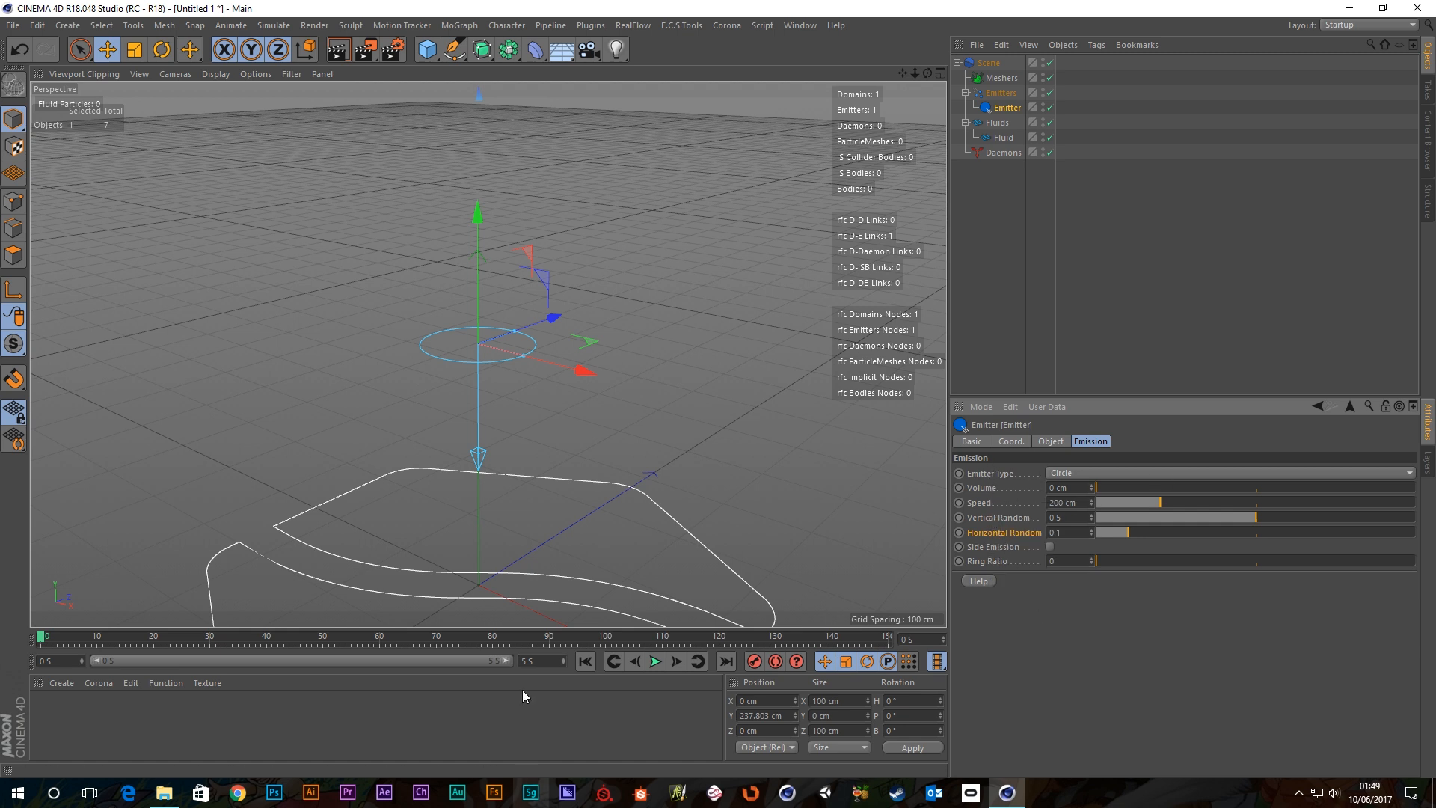
Play the Circle emitter simulation and look down on the falling particle column.
left_click(656, 662)
middle_click_drag(465, 390, 489, 226, "alt")
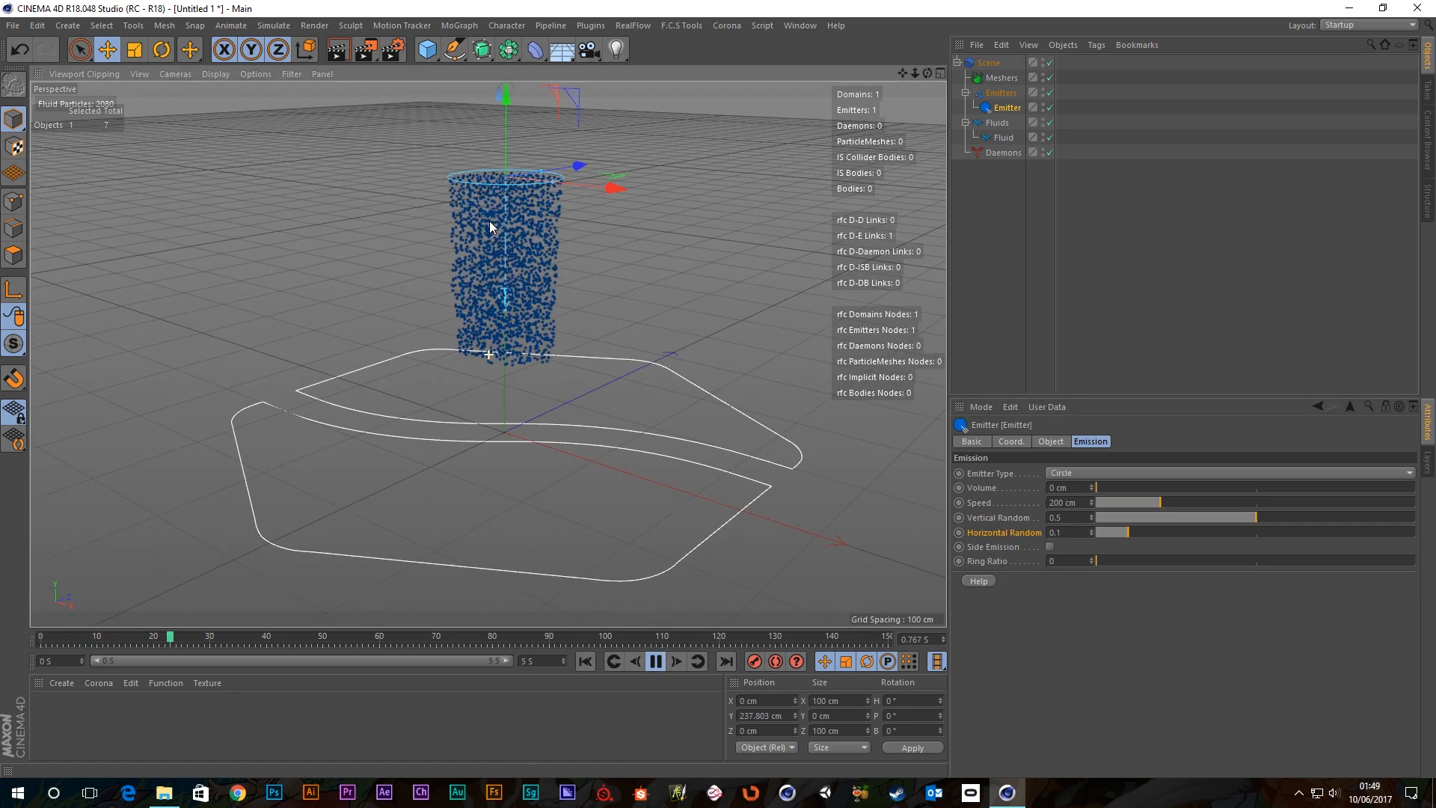
left_click_drag(489, 226, 530, 293, "alt")
Switch the emitter type to Cylinder and rewind the simulation to the start.
left_click(1092, 470)
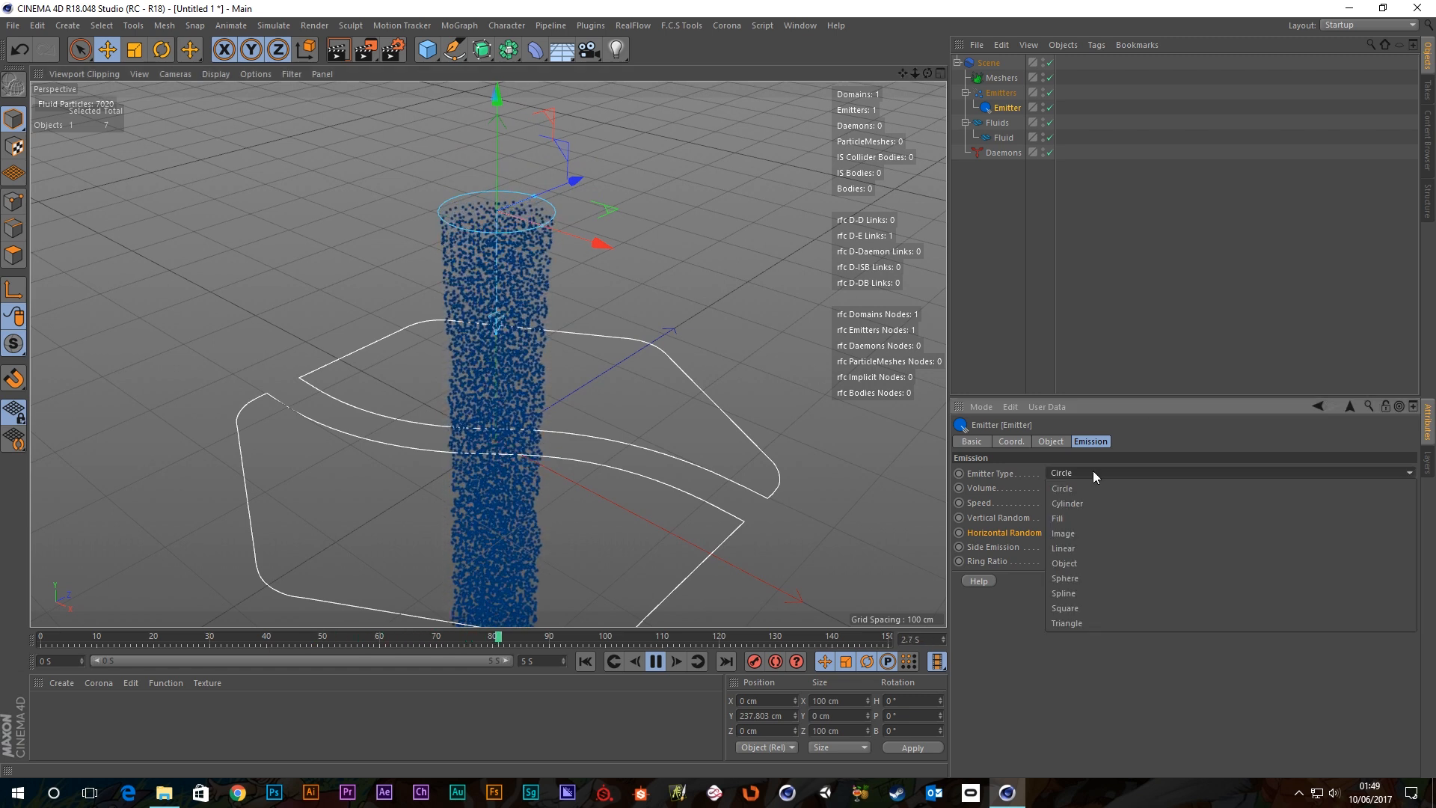
left_click(1076, 510)
scroll(499, 275, "down", 4)
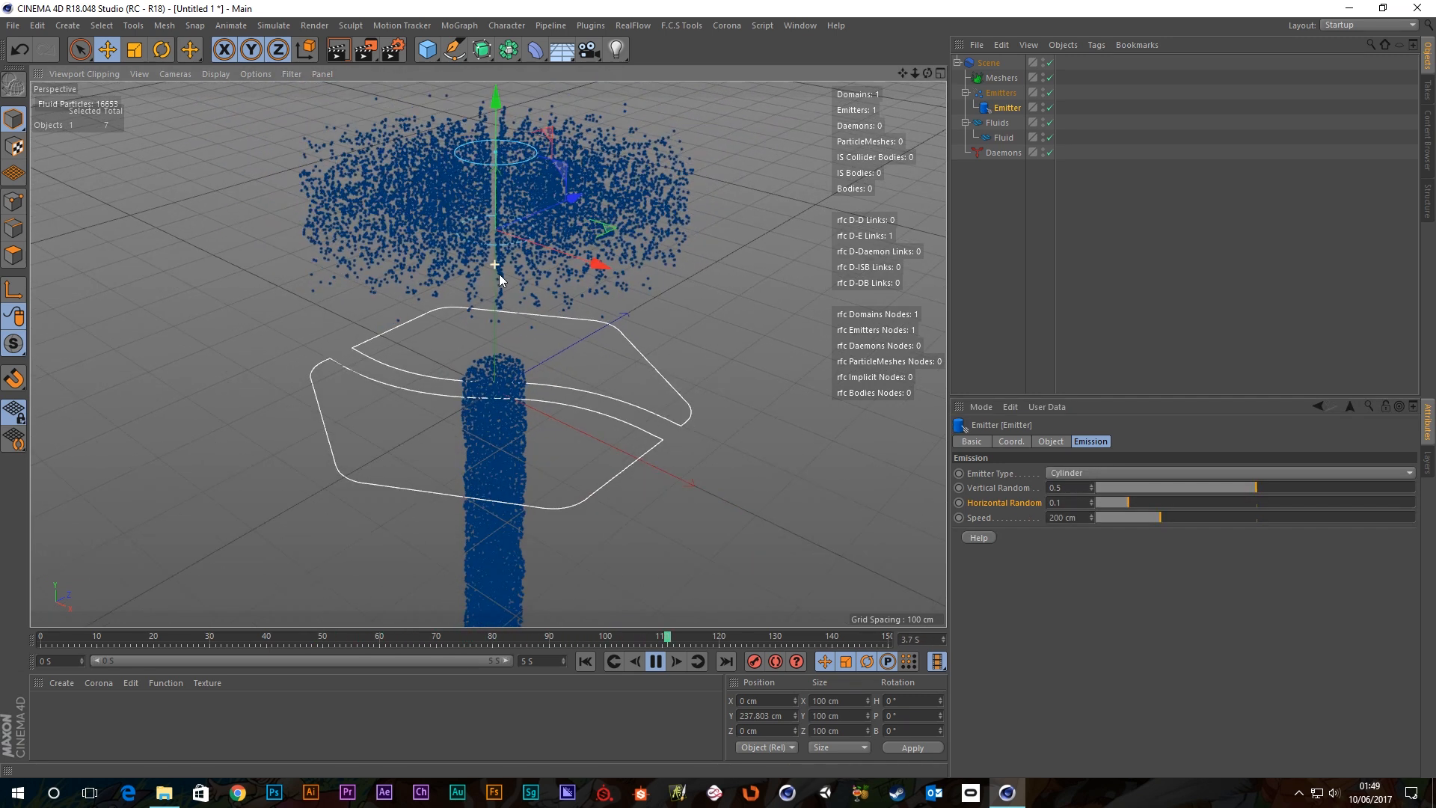
scroll(506, 203, "down", 3)
left_click(655, 661)
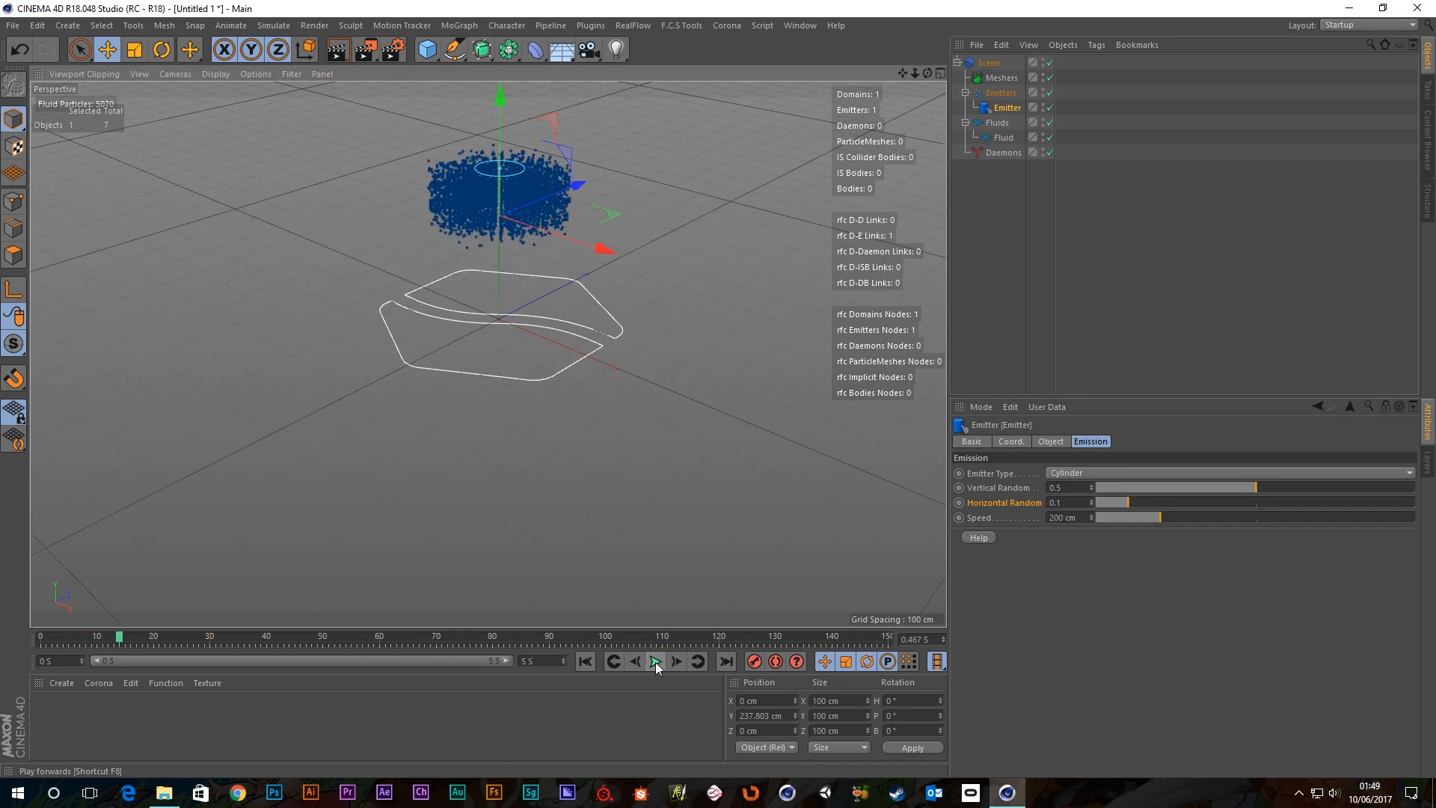
left_click(584, 661)
scroll(487, 222, "up", 4)
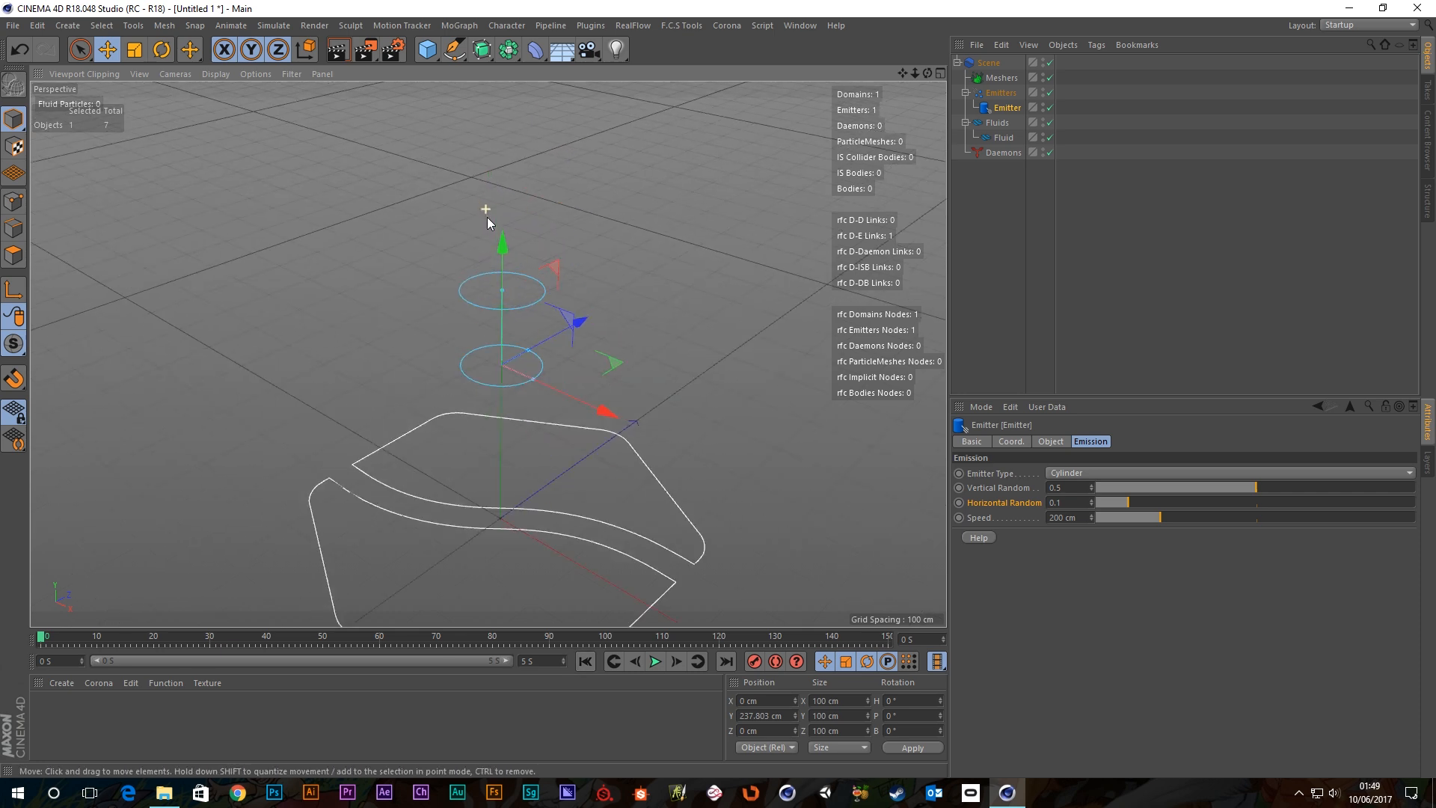
scroll(523, 372, "up", 3)
mouse_move(509, 359)
left_mouse_down("alt")
mouse_move(545, 294)
mouse_move(549, 230)
mouse_move(513, 363)
left_mouse_up("alt")
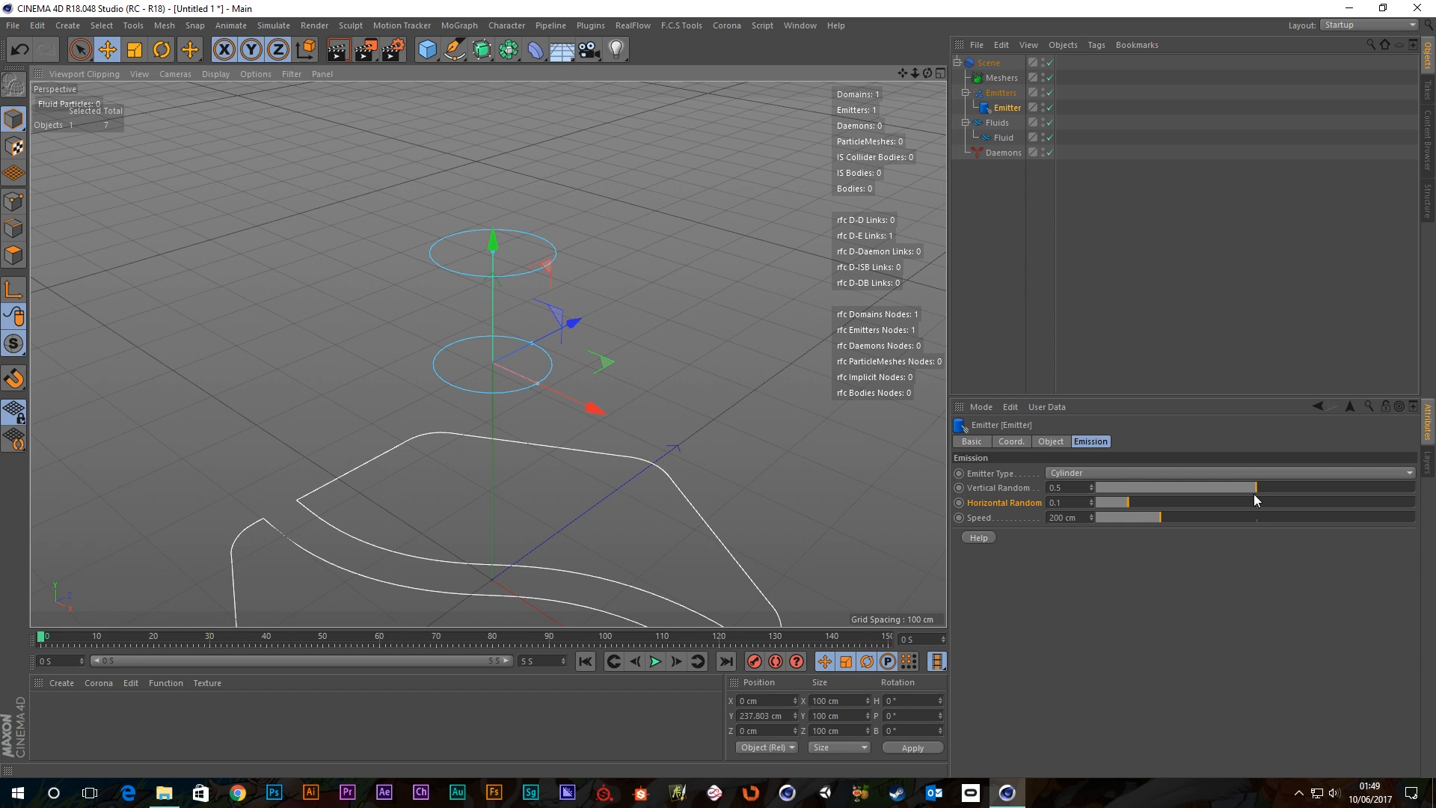
Play the Cylinder emitter simulation and try a higher emission Speed.
left_click(655, 661)
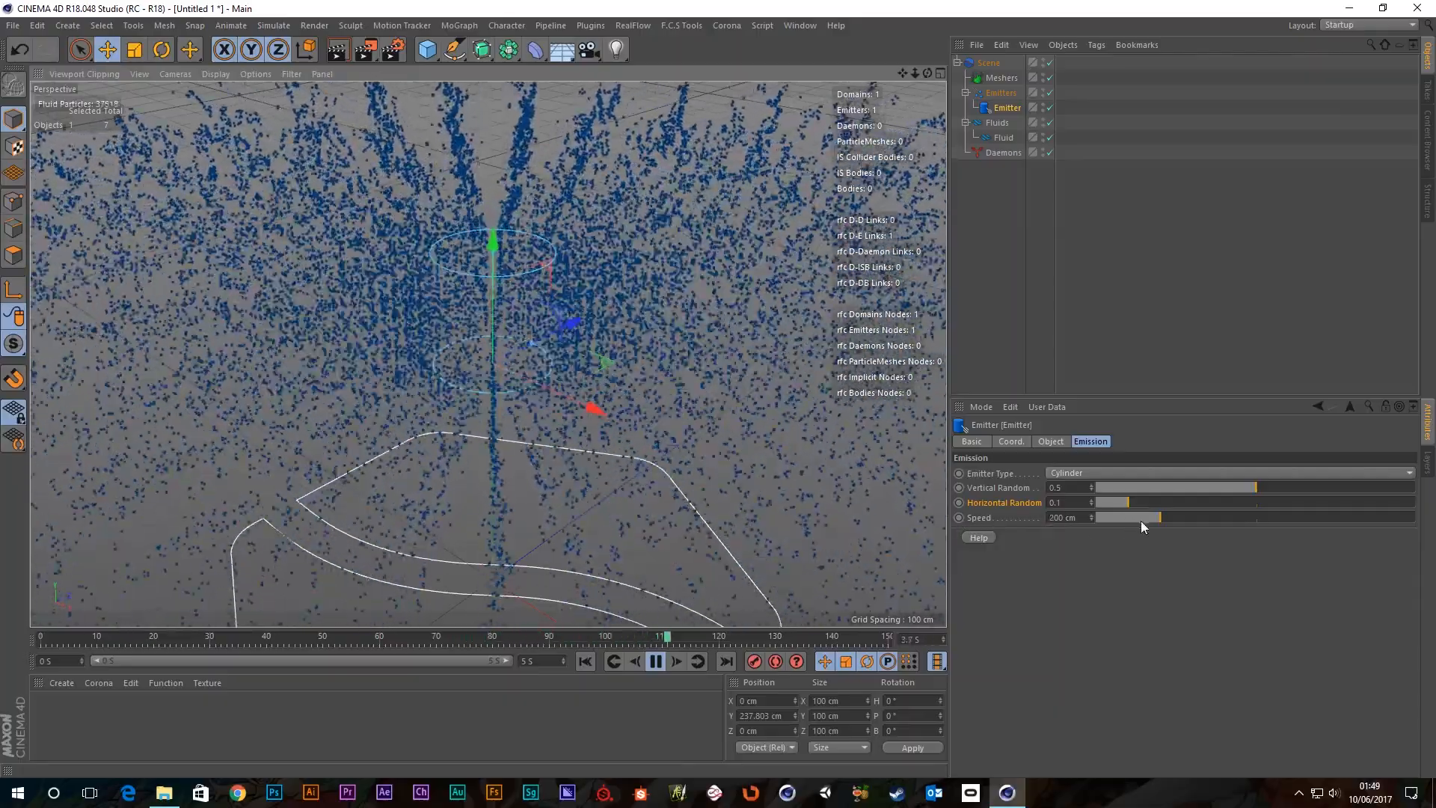
left_click_drag(1141, 520, 1219, 519)
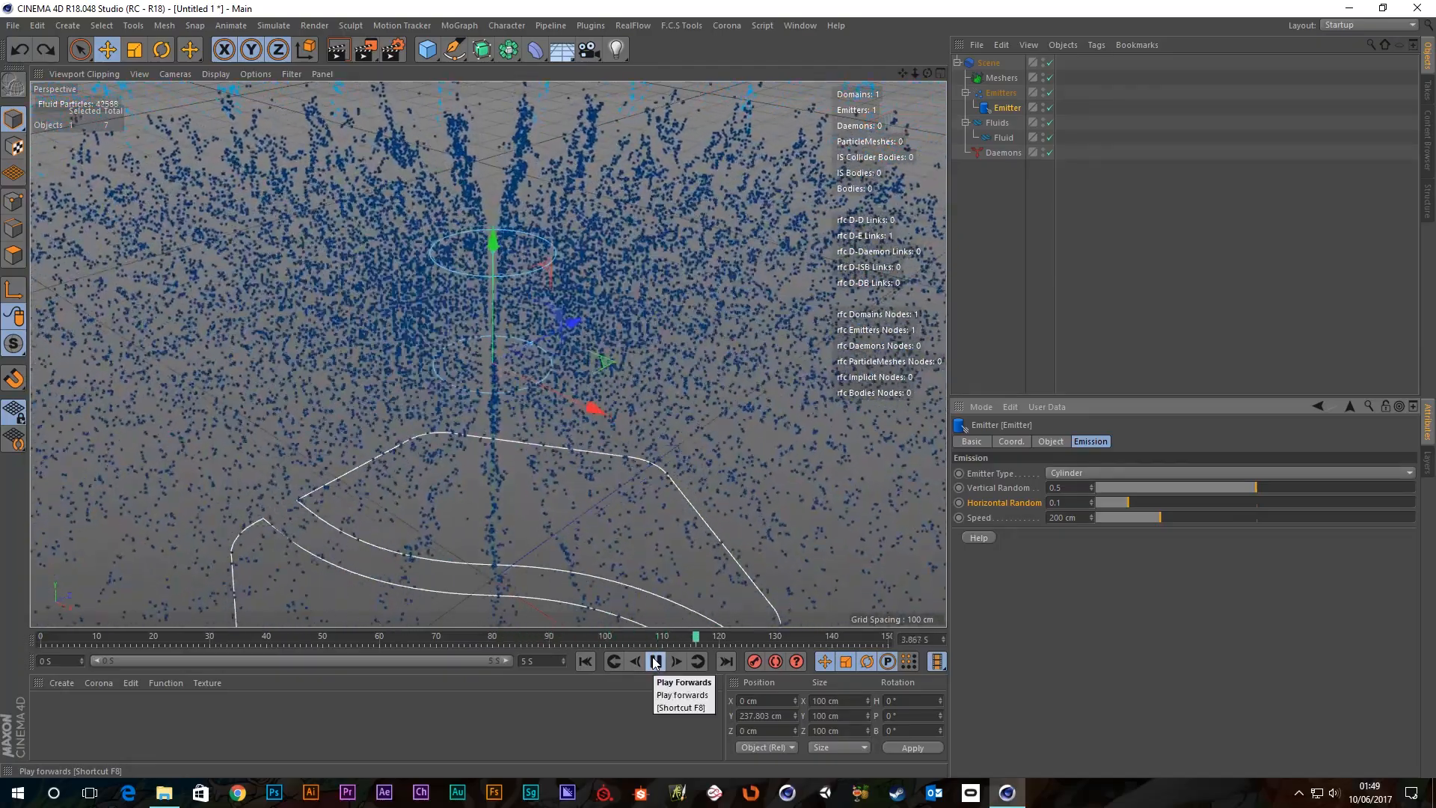
scroll(395, 269, "down", 6)
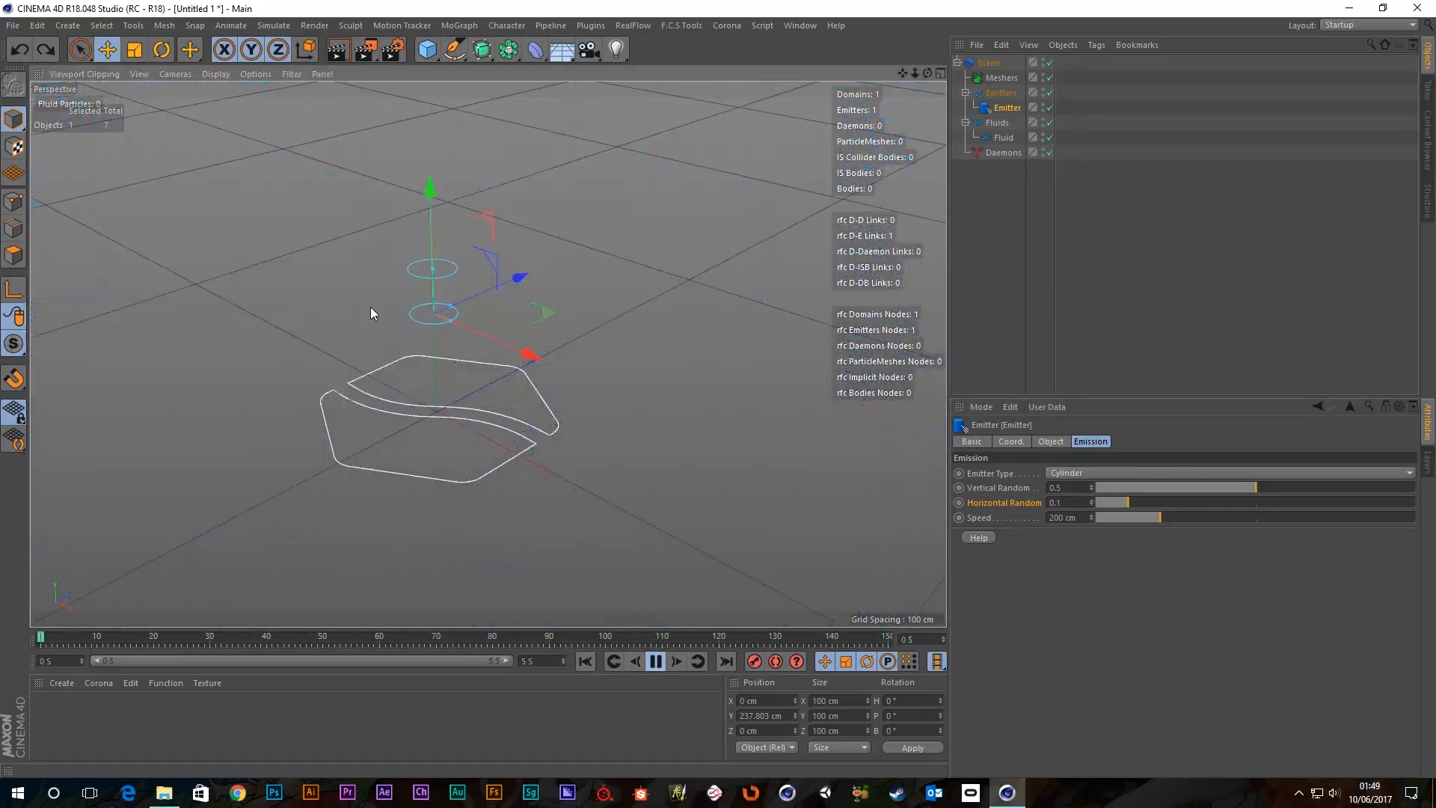
left_click(1075, 472)
Switch the emitter type to Fill and rewind the simulation.
left_click(1066, 518)
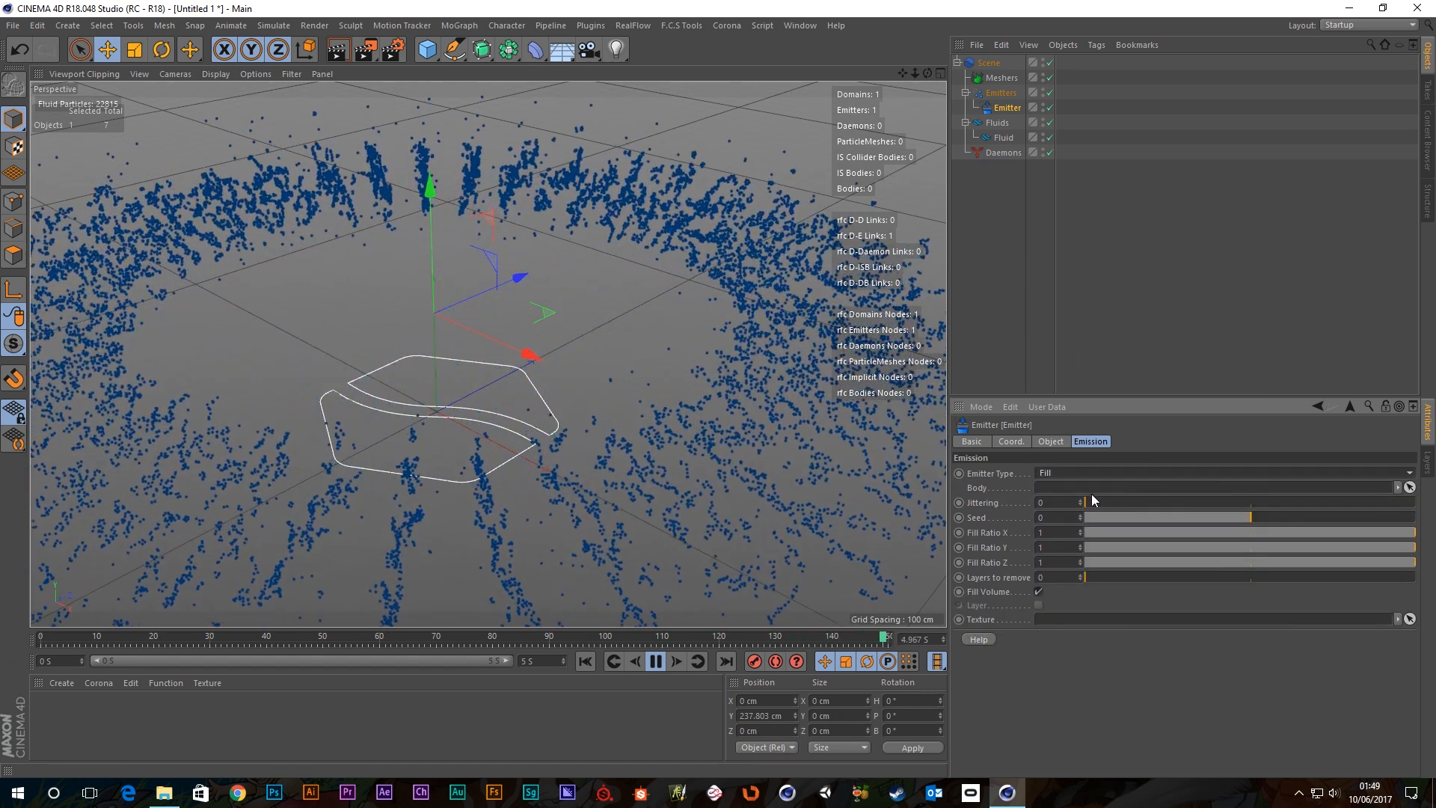
left_click(655, 660)
left_click(585, 660)
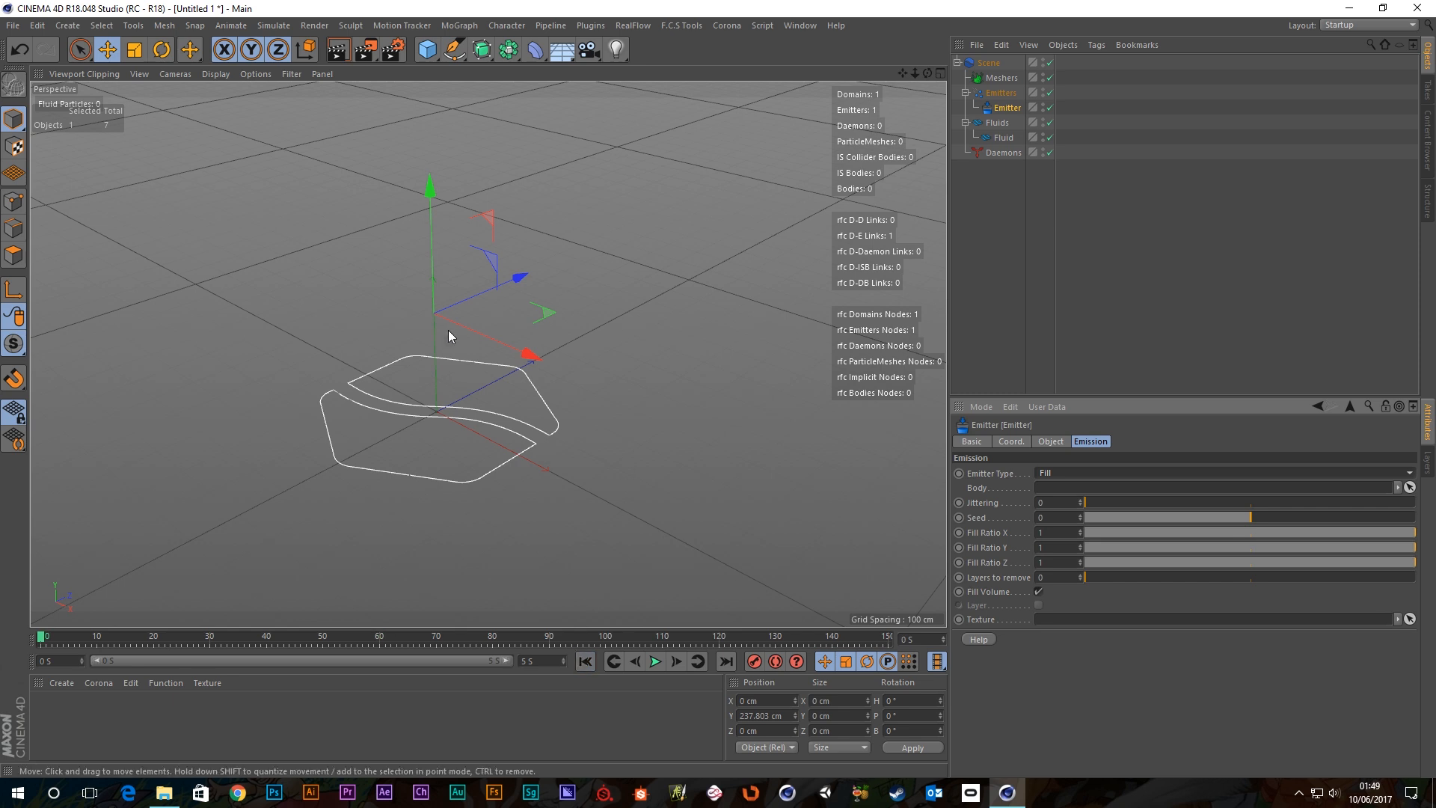
middle_click_drag(449, 337, 524, 298, "alt")
Add a Cube and set it as the Fill emitter's Body.
left_click(429, 51)
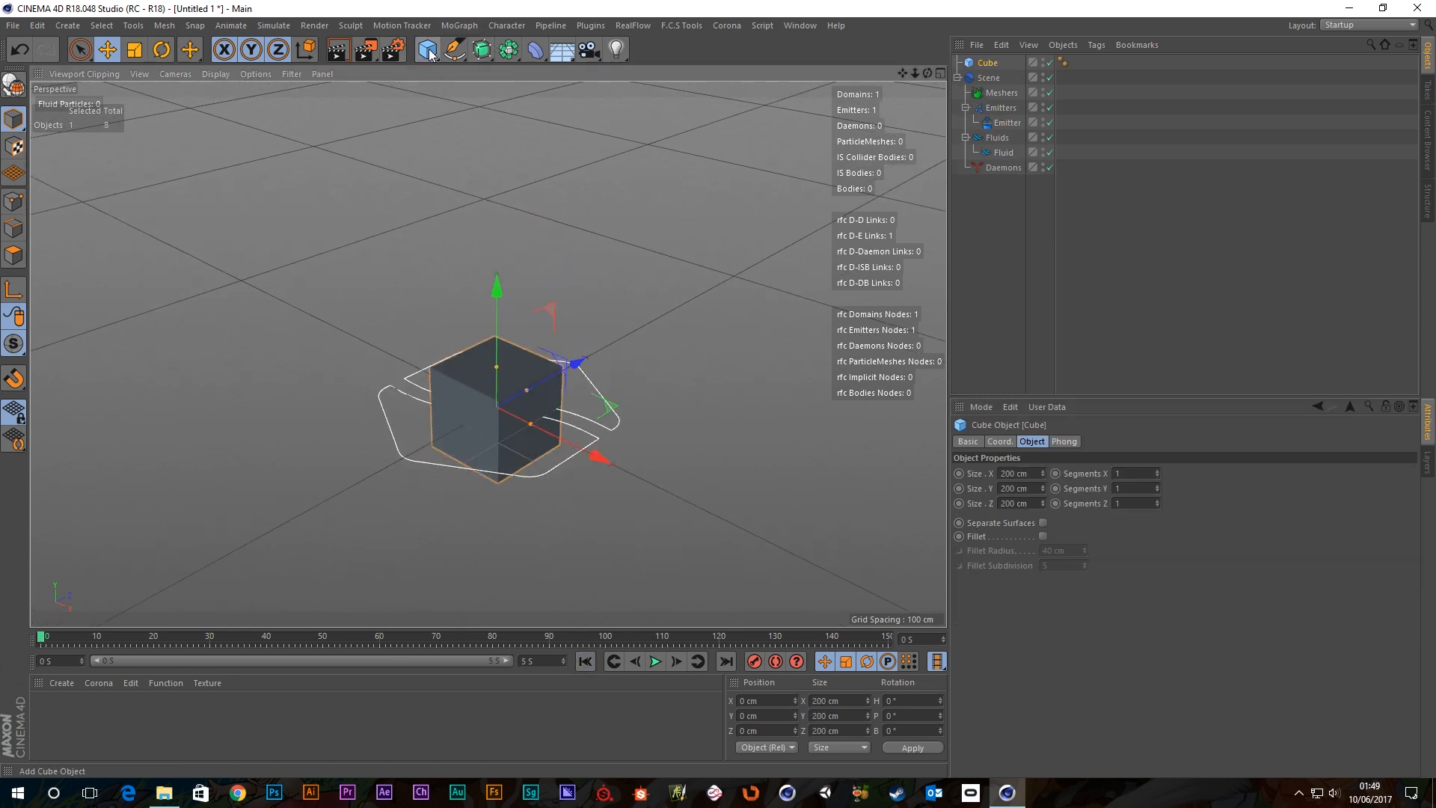
scroll(491, 409, "up", 3)
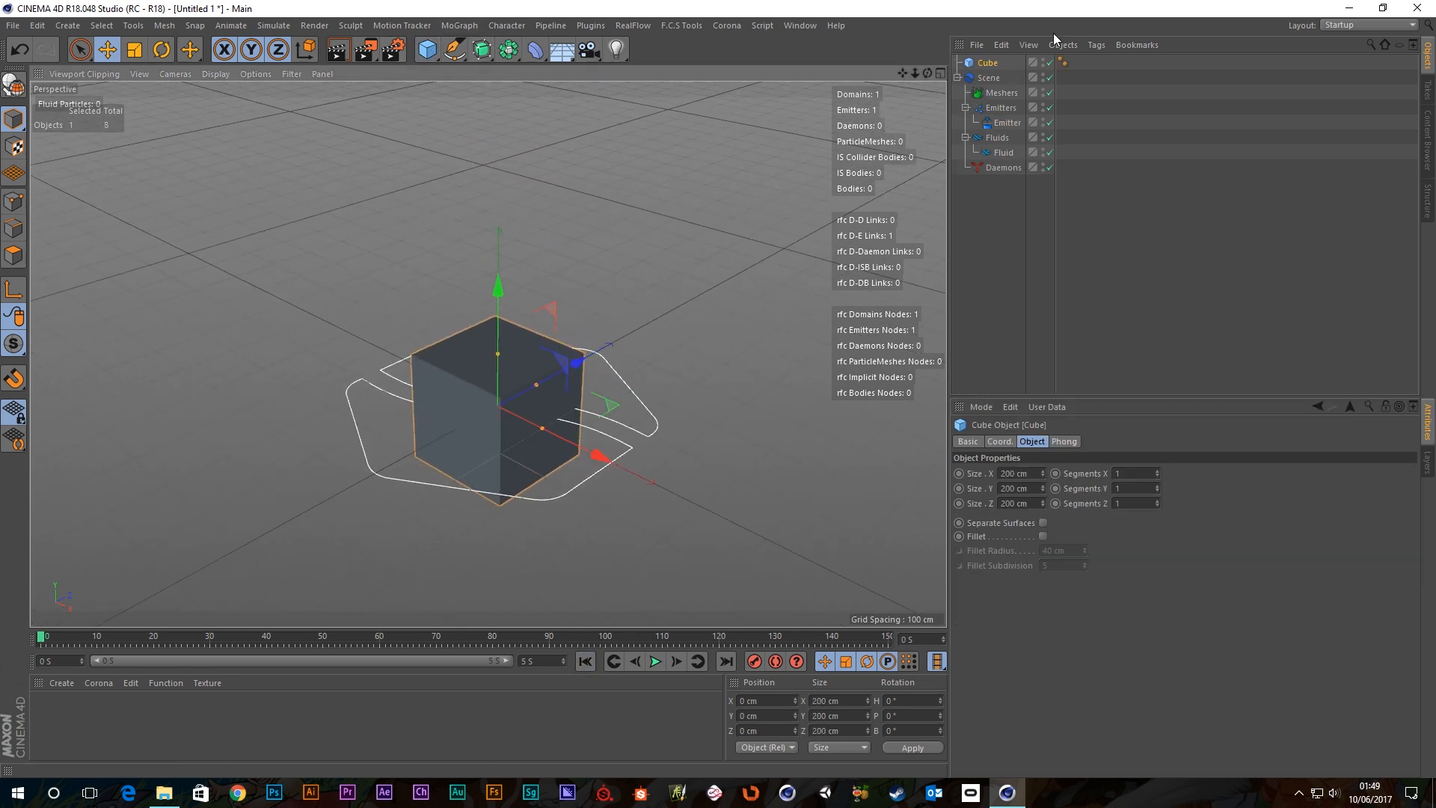
left_click(1008, 126)
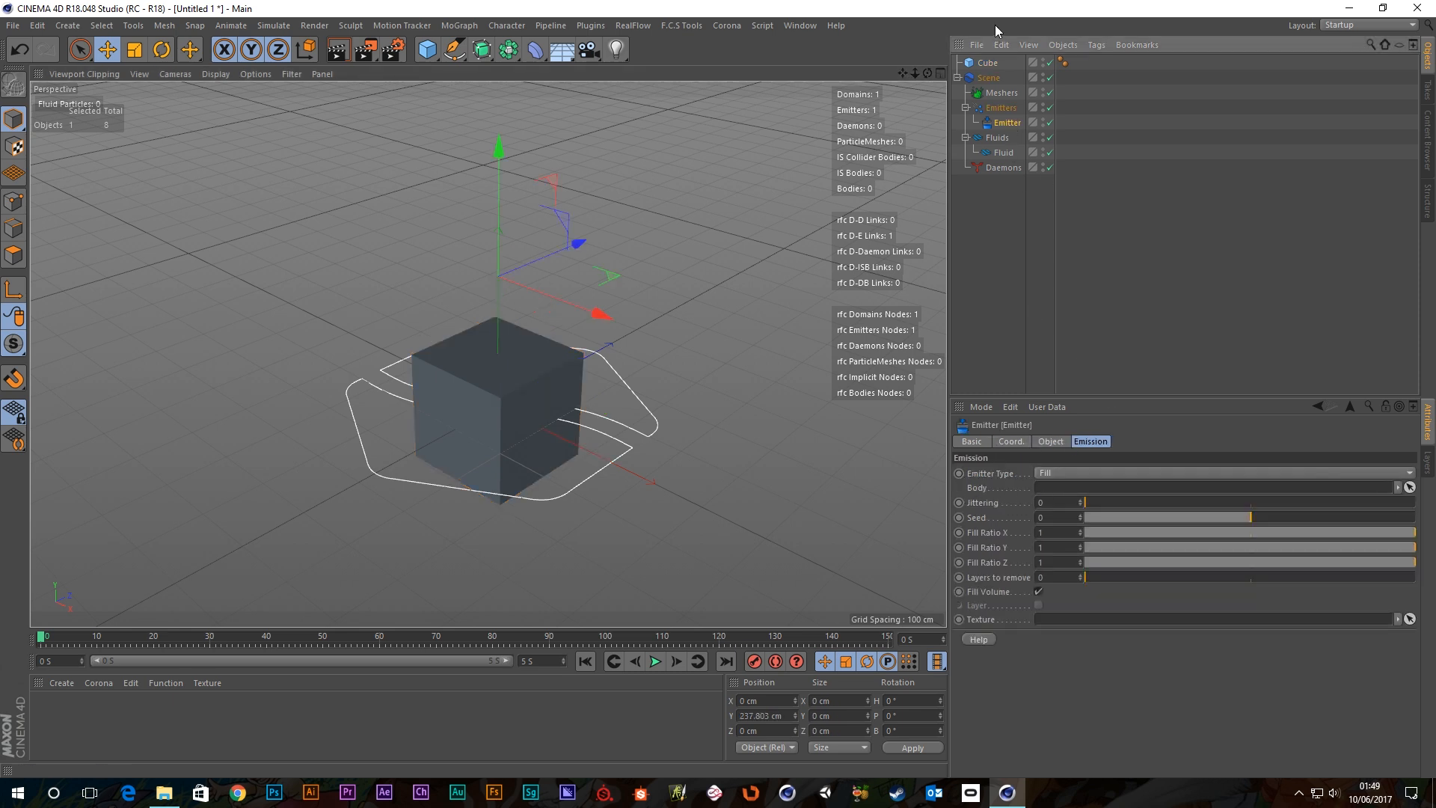
left_click_drag(987, 63, 1052, 486)
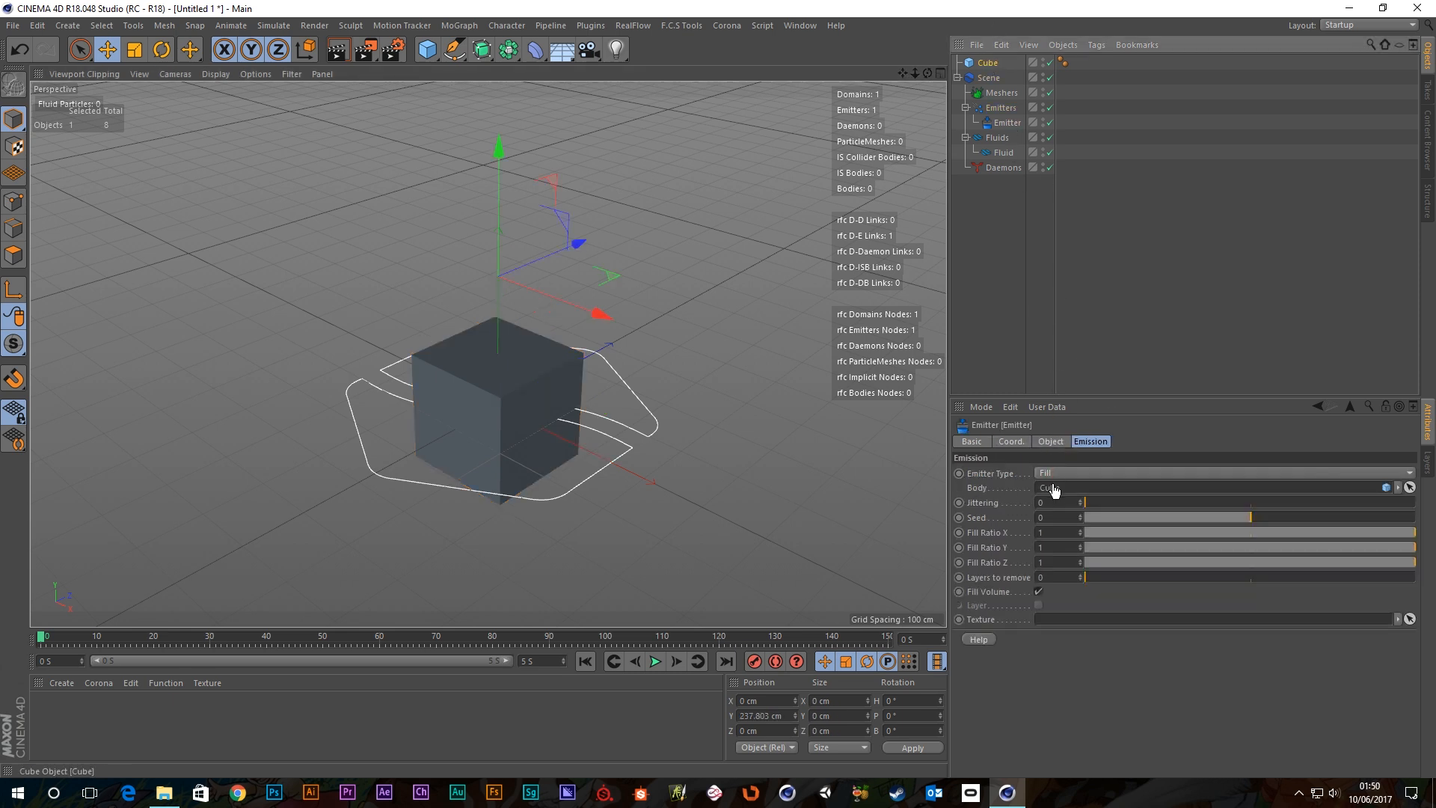
Play the simulation to fill the cube with particles, rewind, and hide the cube in the editor.
left_click(655, 661)
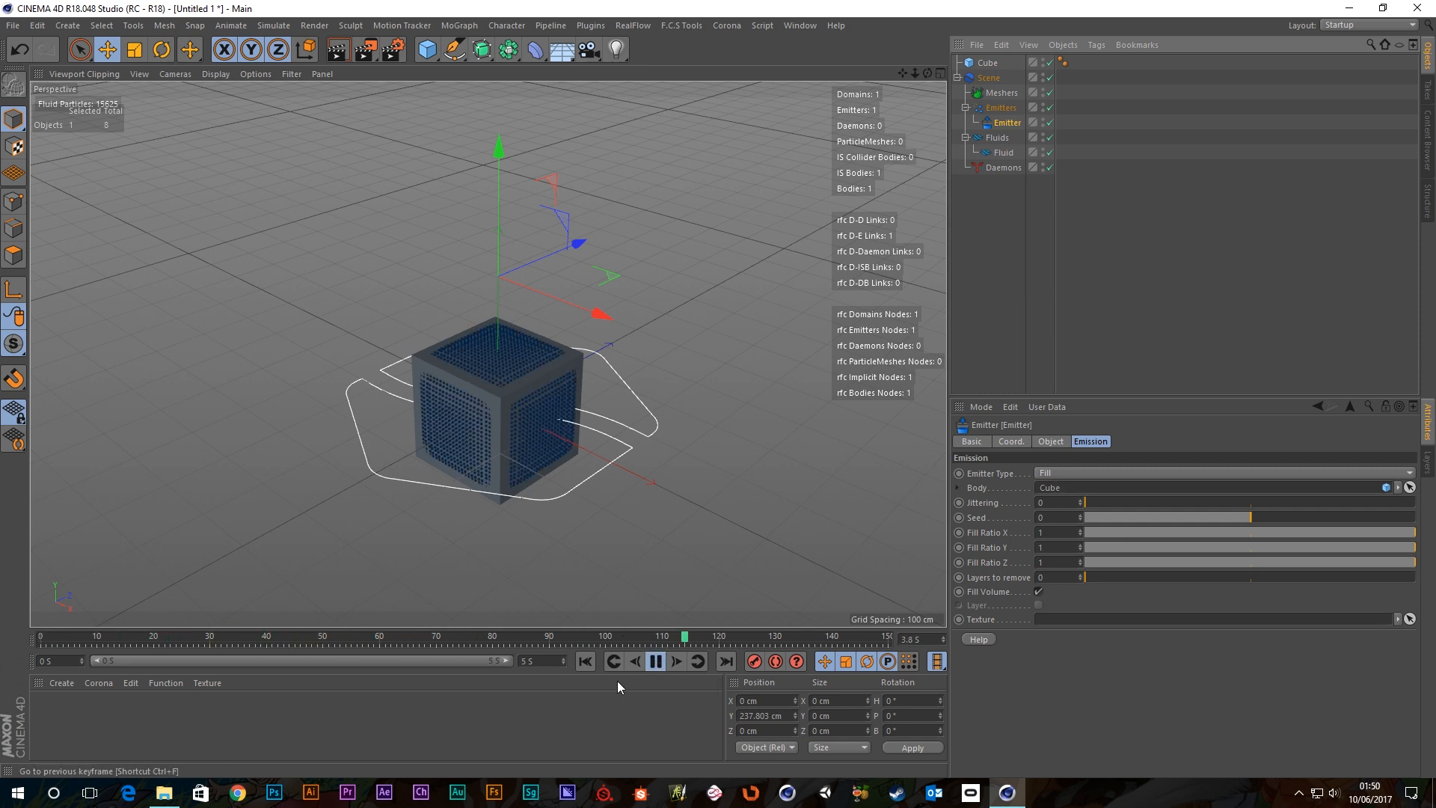
left_click(655, 661)
left_click(585, 661)
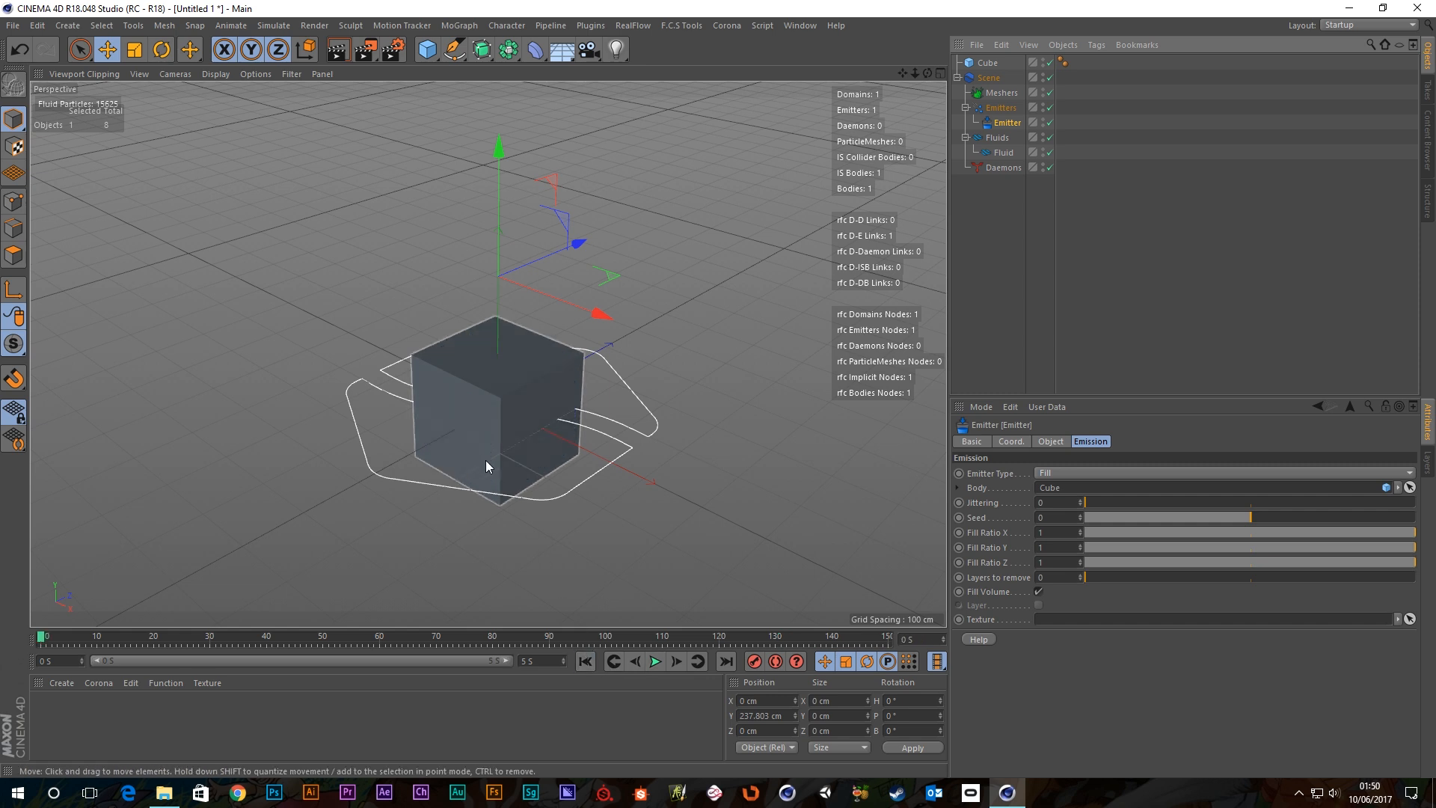
scroll(495, 460, "up", 3)
middle_click_drag(501, 469, 510, 374, "alt")
scroll(521, 315, "up", 2)
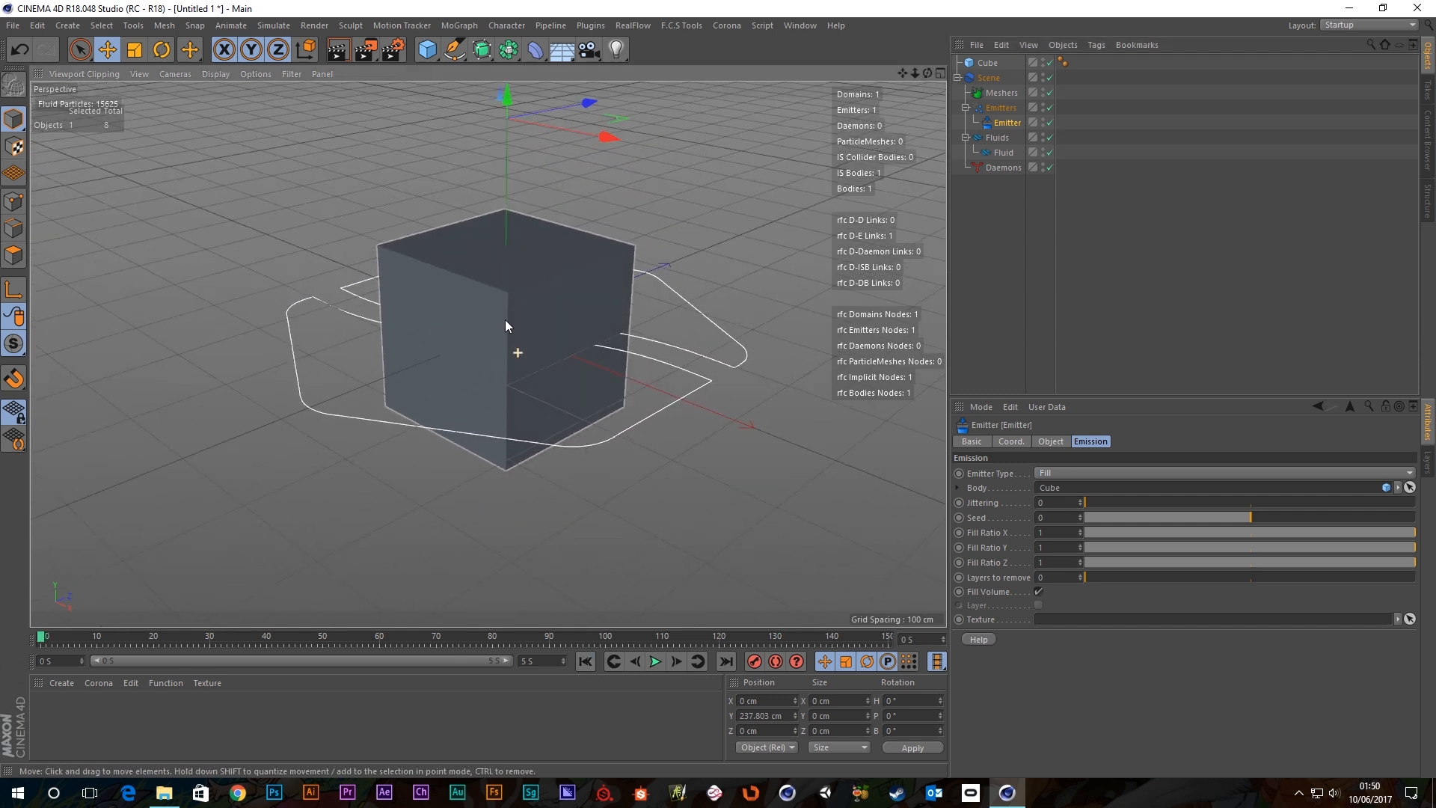
left_click(1043, 60)
left_click(1044, 61)
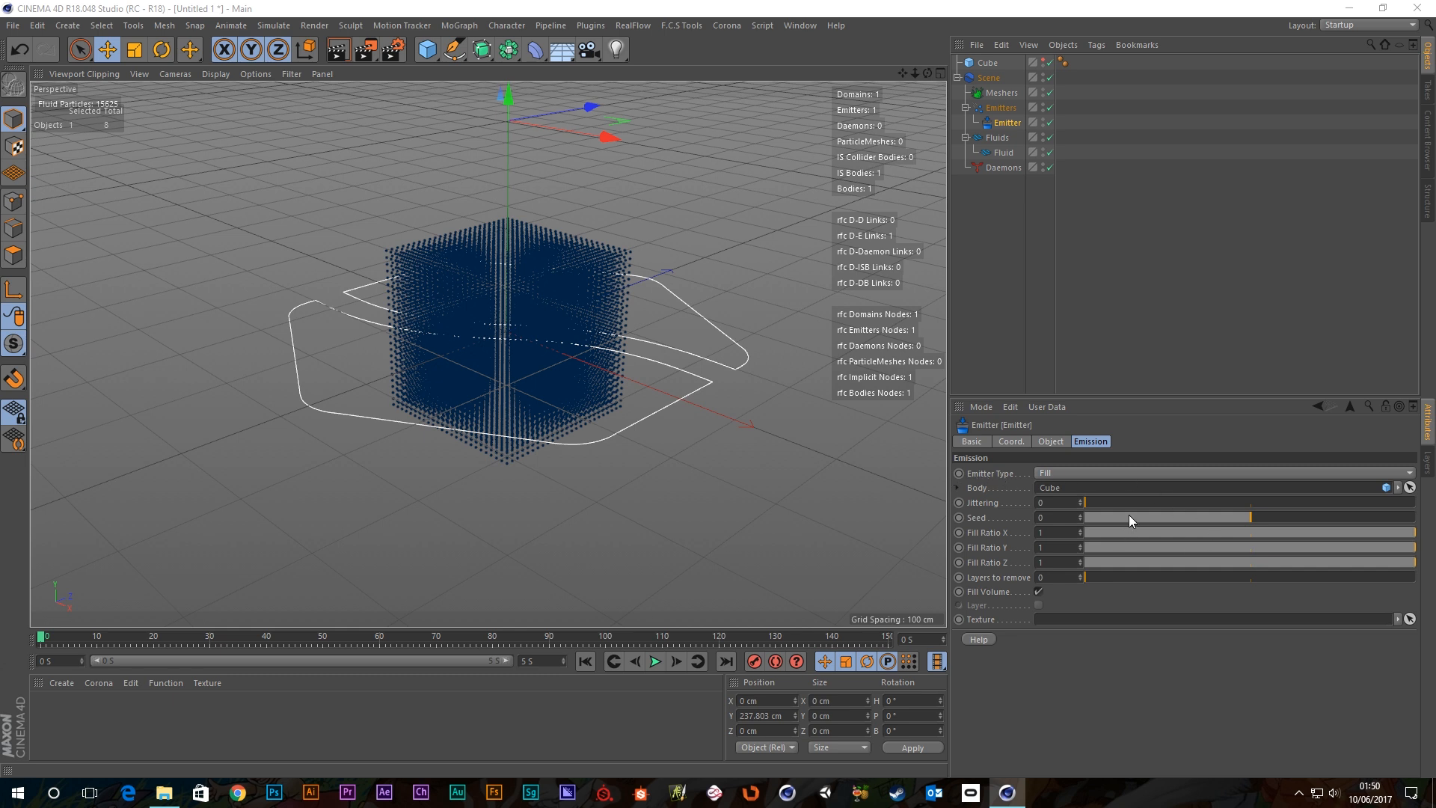
left_click(1039, 591)
left_click(655, 662)
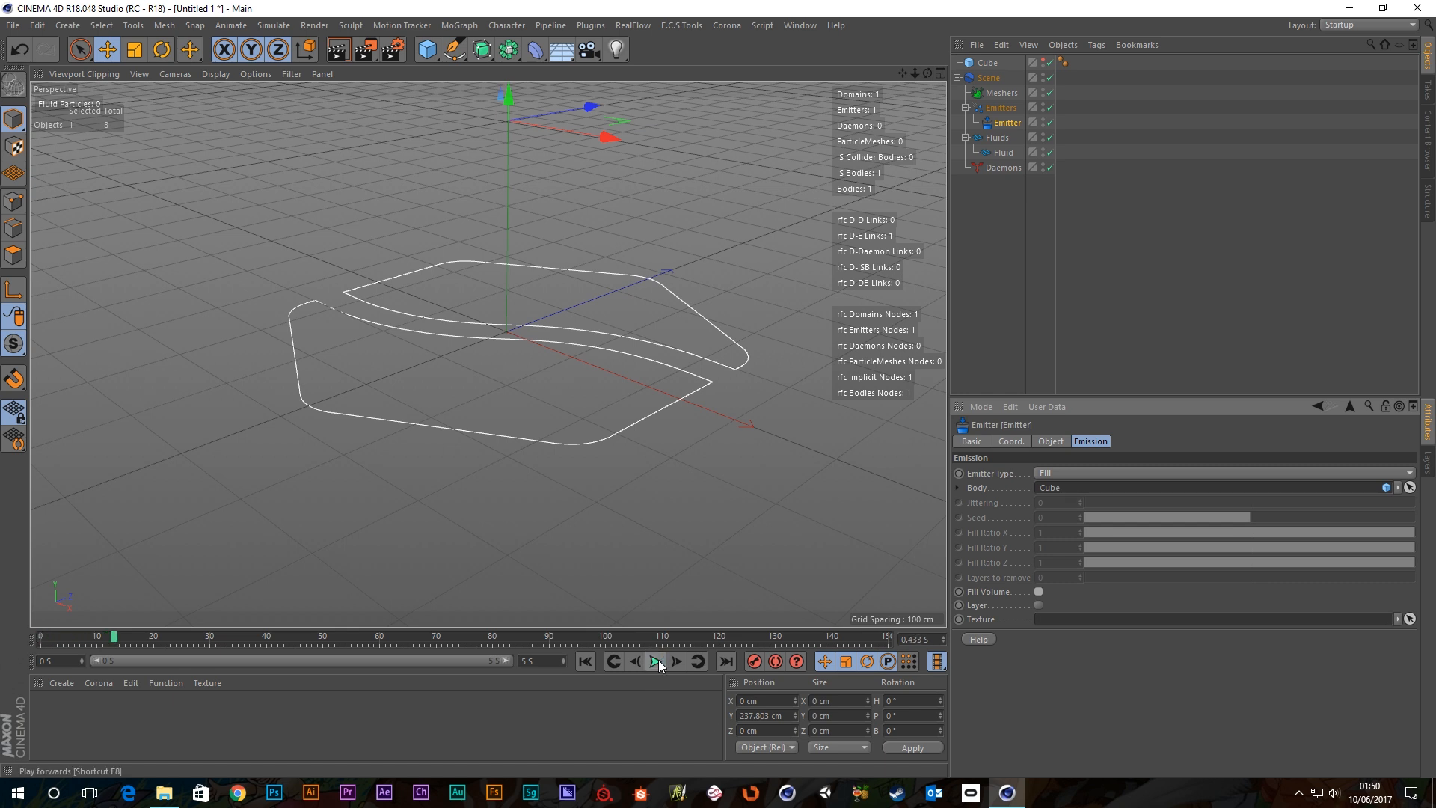
left_click(656, 661)
left_click(585, 661)
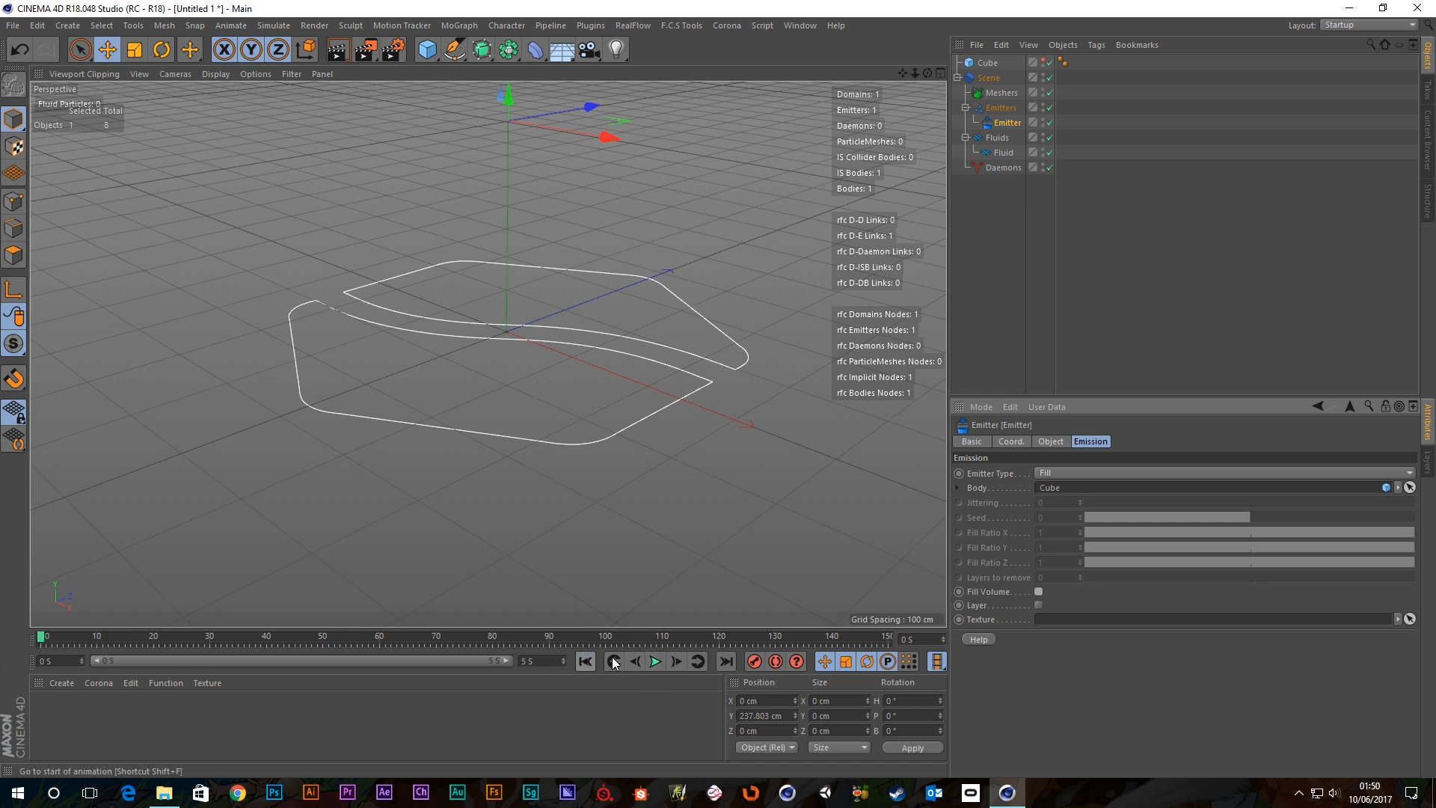
left_click(1037, 591)
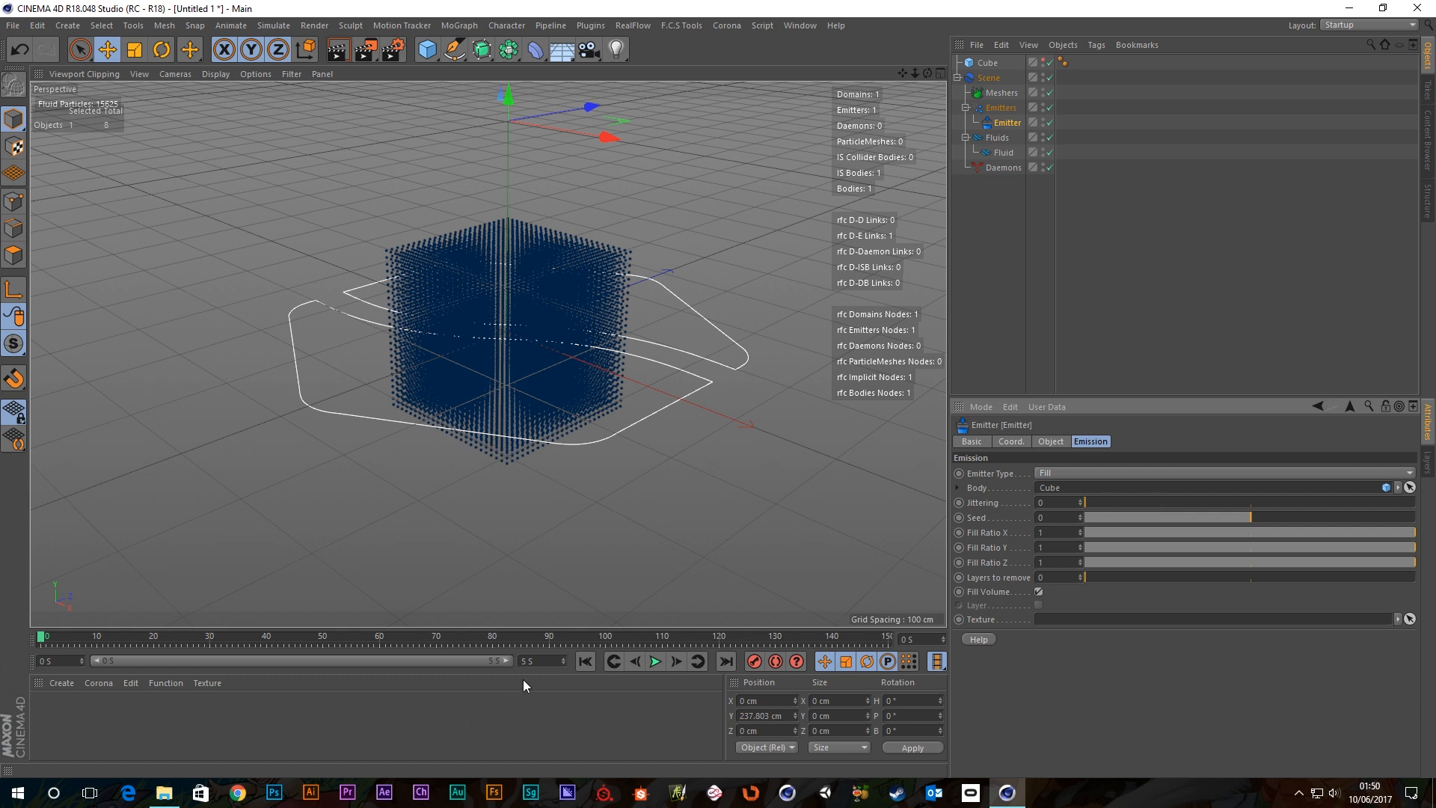
left_click(655, 661)
left_click_drag(609, 324, 466, 293, "alt")
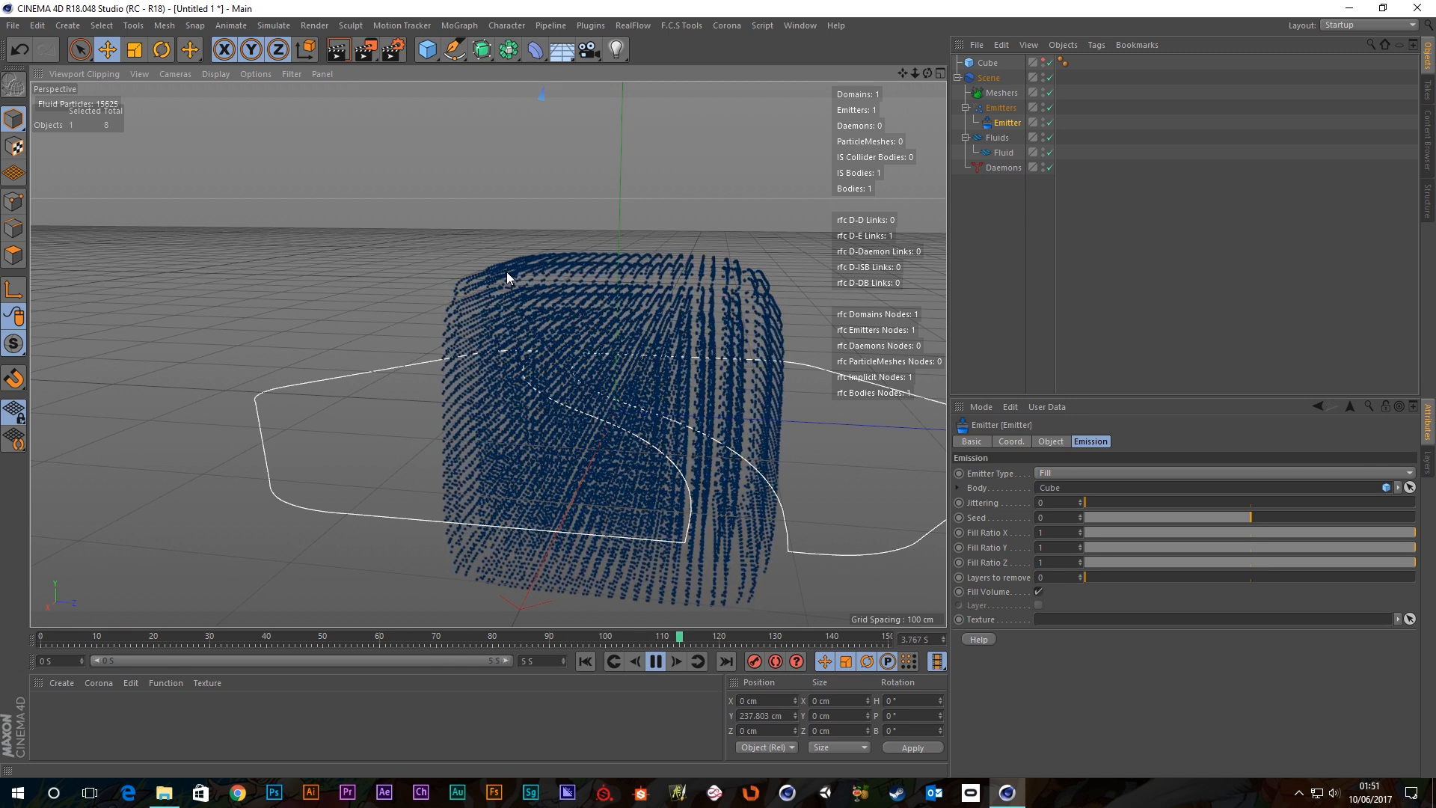
left_click(655, 662)
left_click_drag(580, 329, 662, 357, "alt")
right_click_drag(663, 357, 636, 358, "alt")
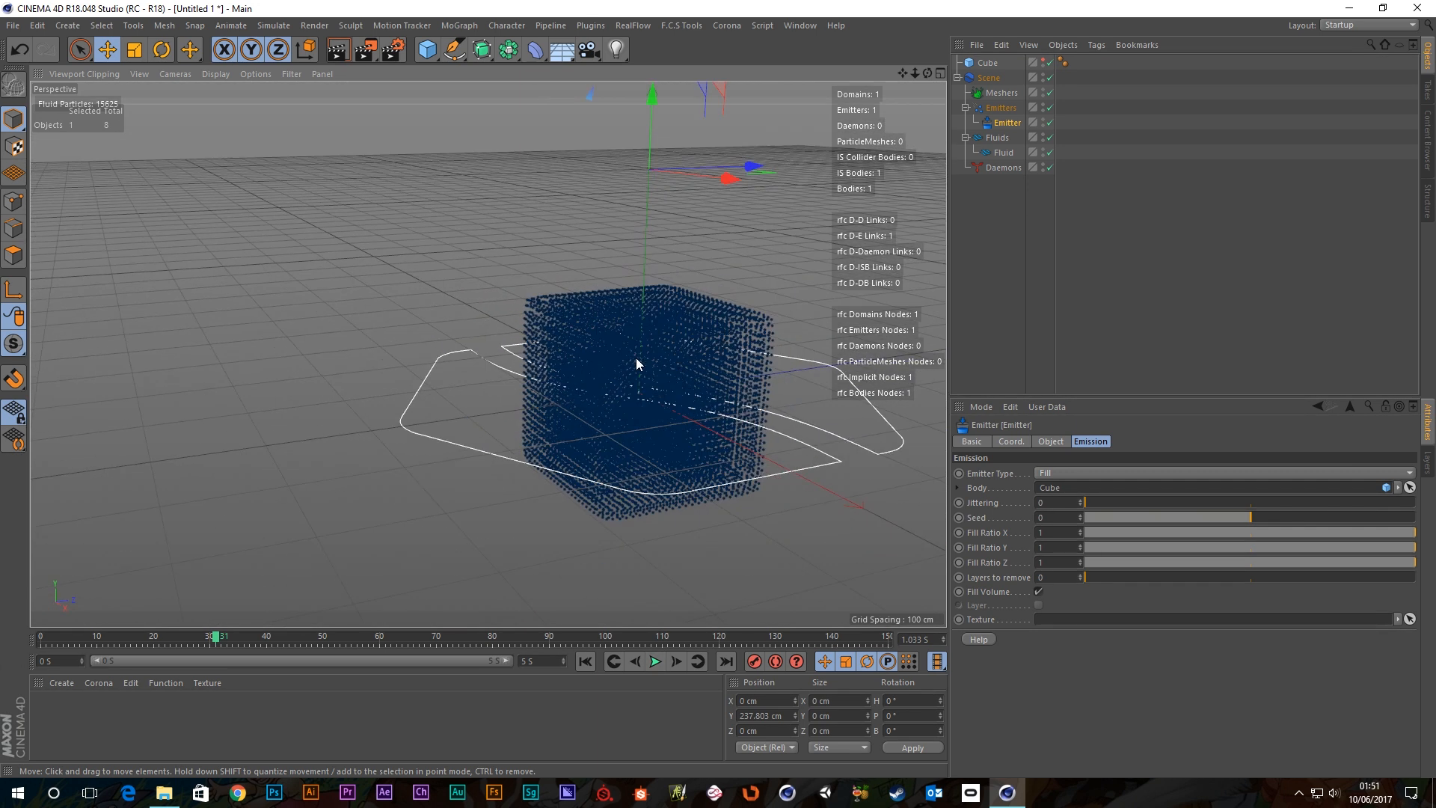
middle_click_drag(635, 357, 534, 293, "alt")
left_click_drag(534, 299, 590, 350, "alt")
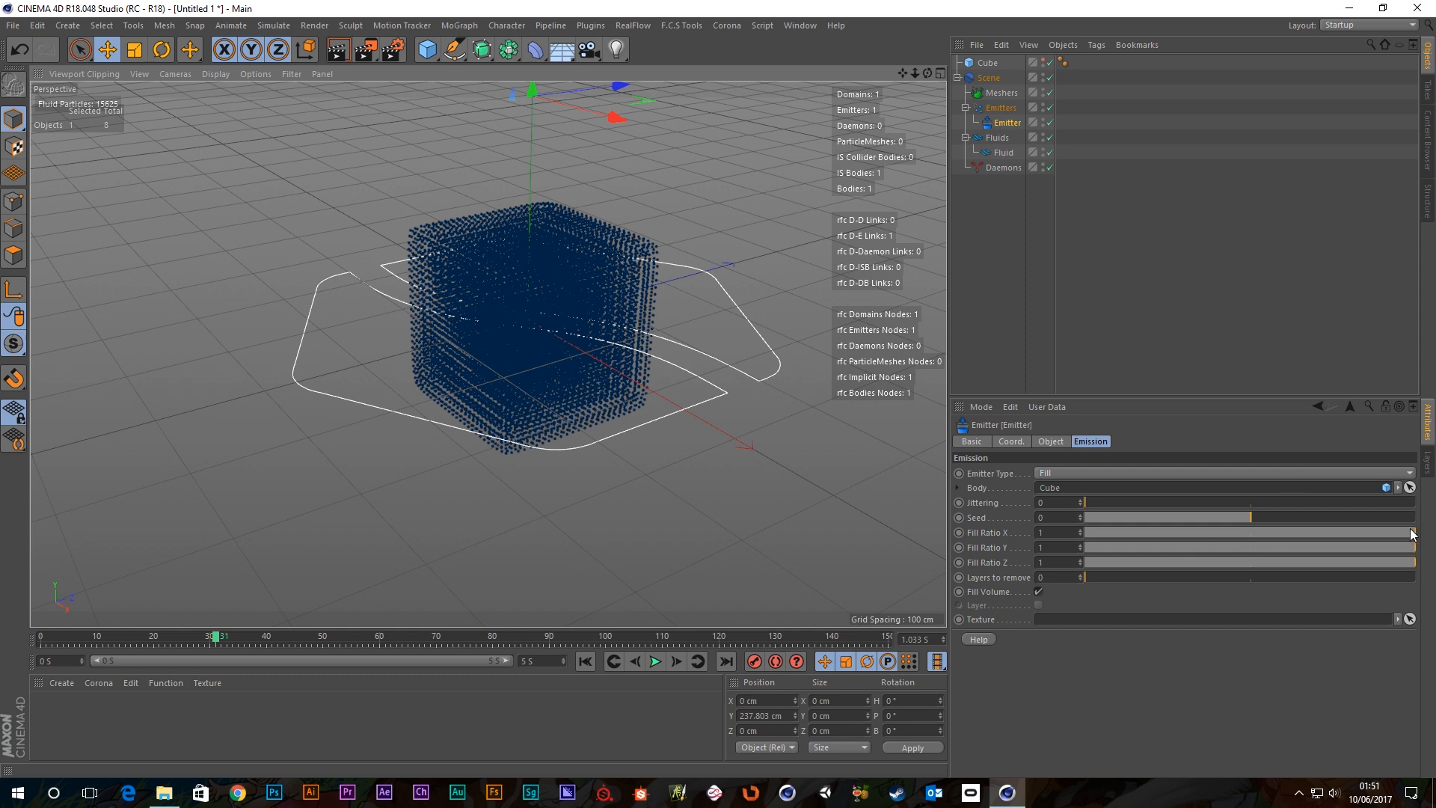
scroll(570, 363, "up", 2)
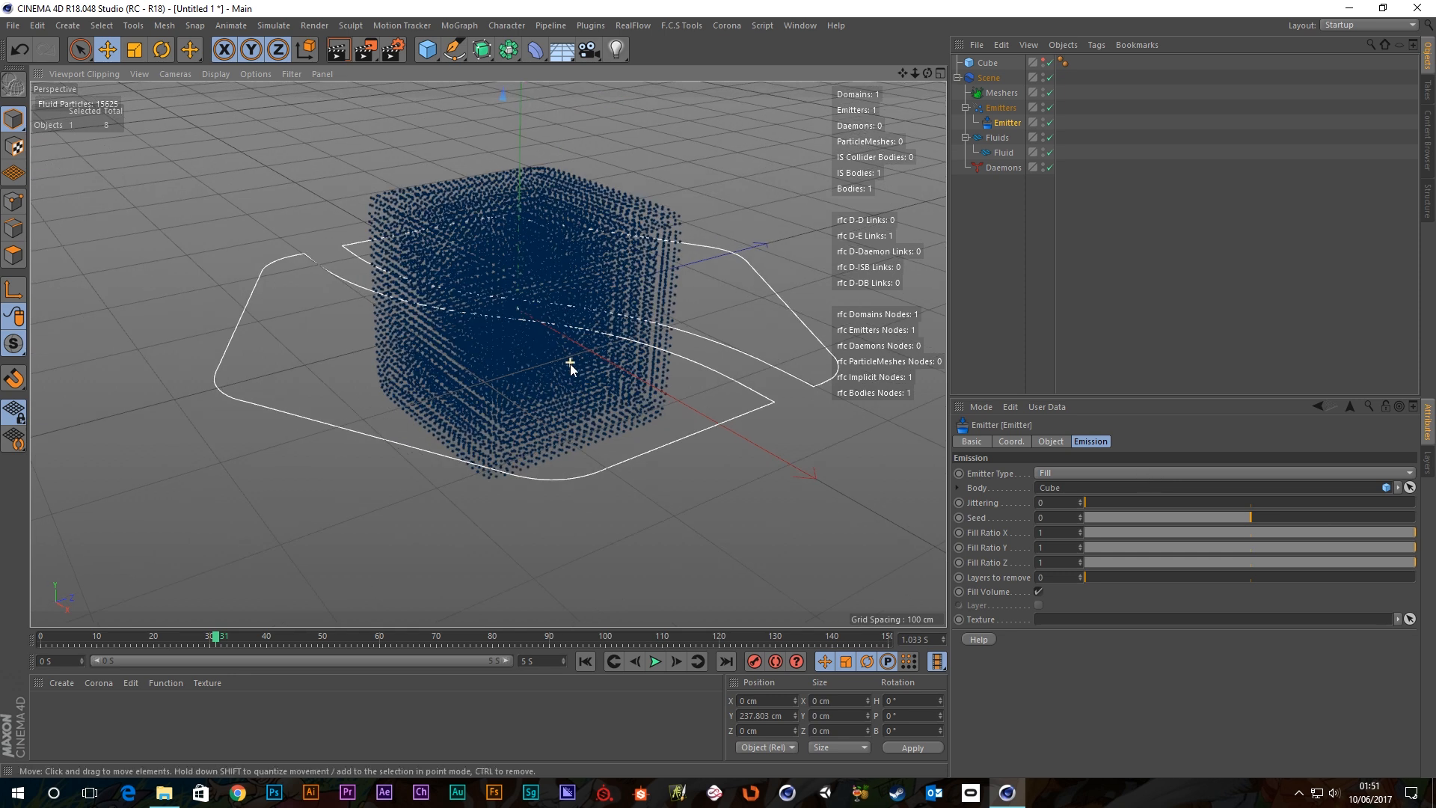
left_click(585, 661)
left_click_drag(613, 364, 469, 258, "alt")
middle_click(646, 351)
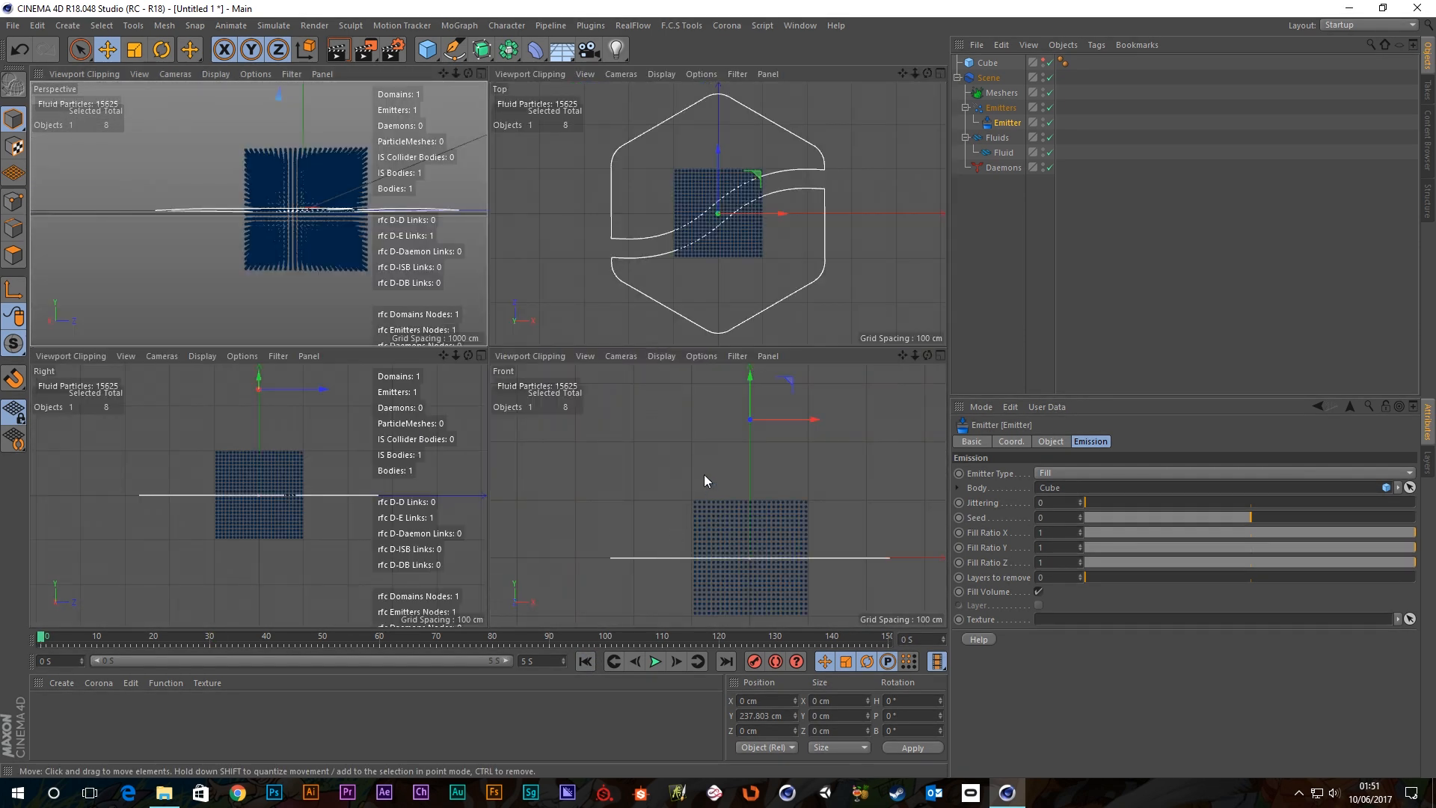
middle_click(715, 558)
scroll(650, 503, "down", 3)
middle_click_drag(625, 507, 632, 365, "alt")
scroll(590, 414, "up", 4)
middle_click(632, 363)
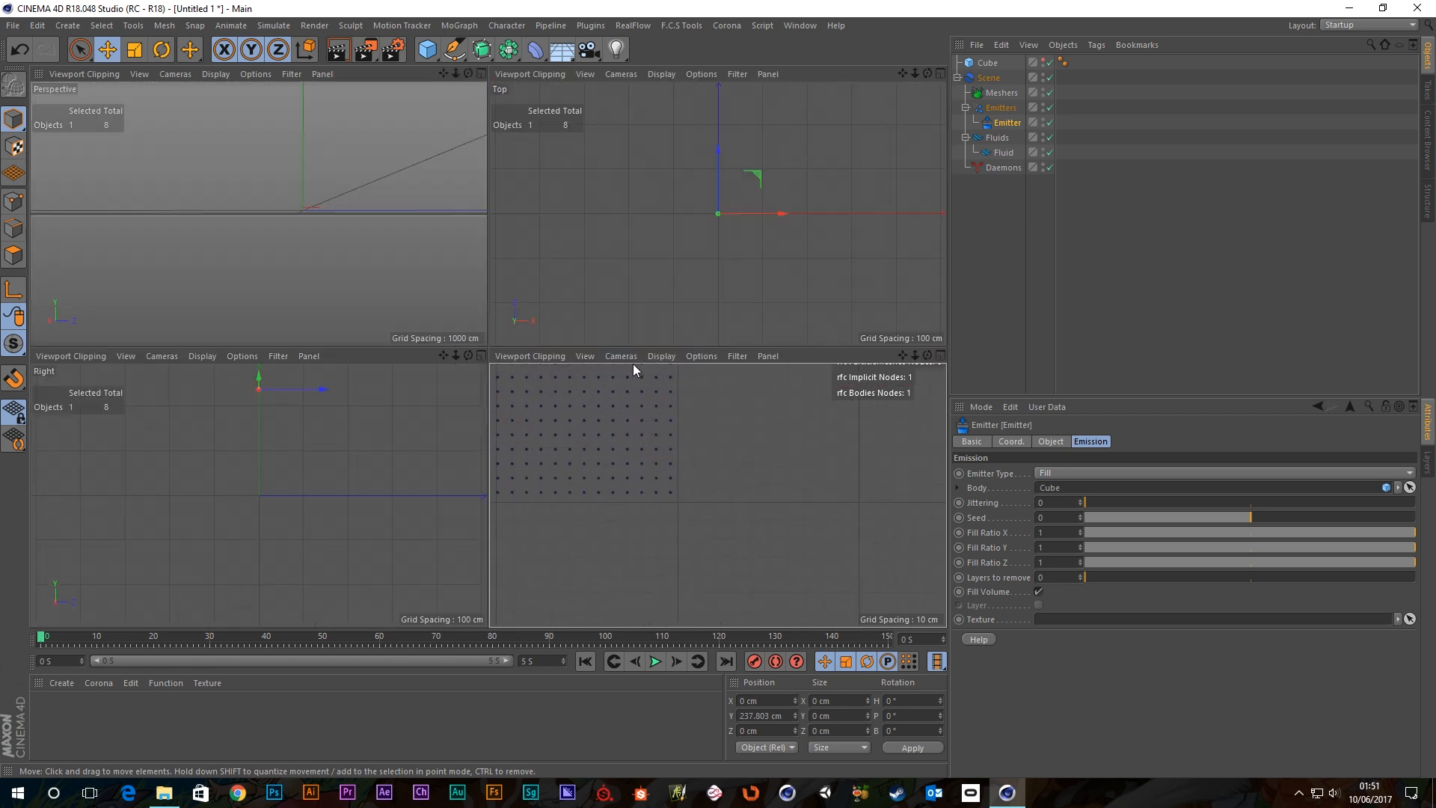
middle_click(298, 275)
left_click_drag(504, 298, 615, 364, "alt")
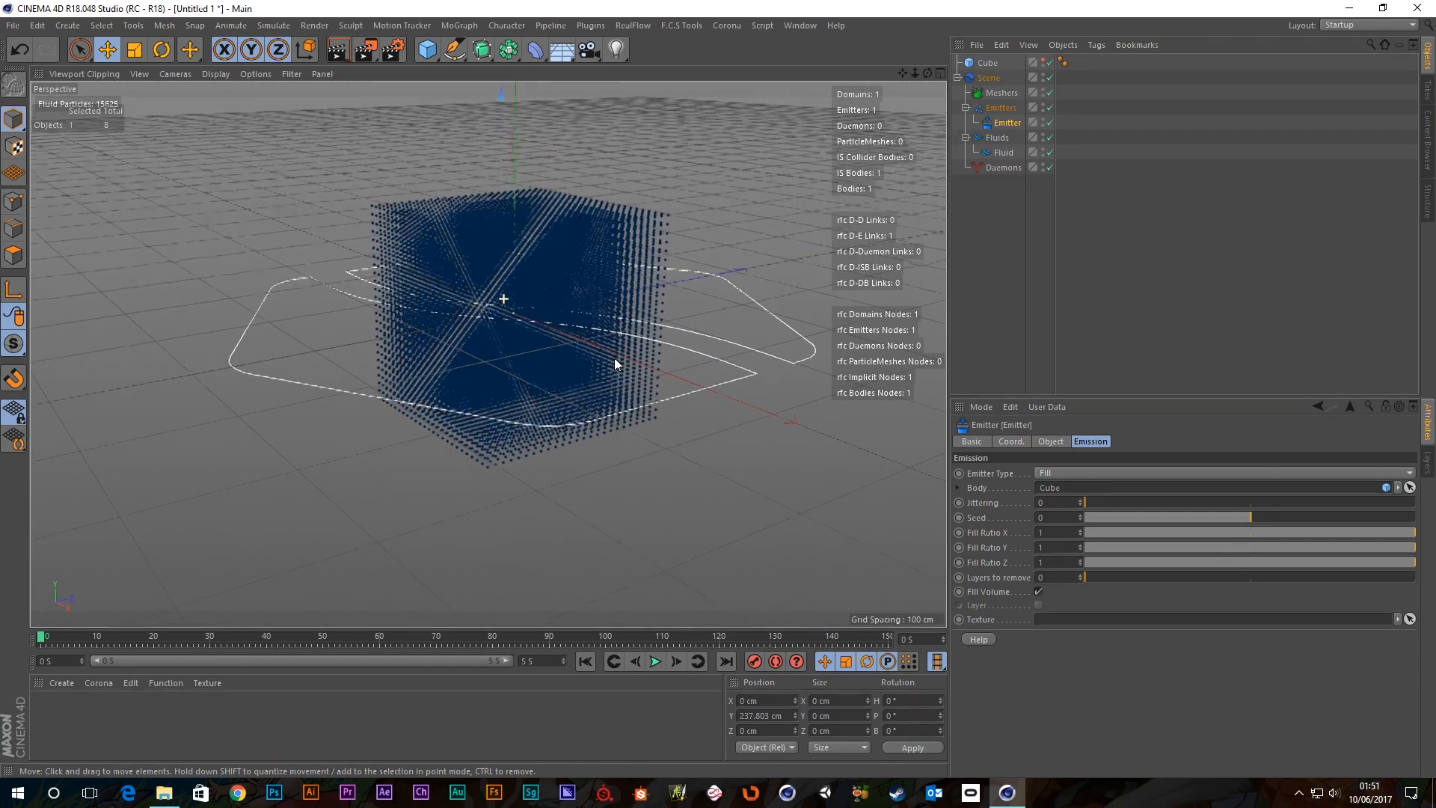
scroll(603, 314, "up", 5)
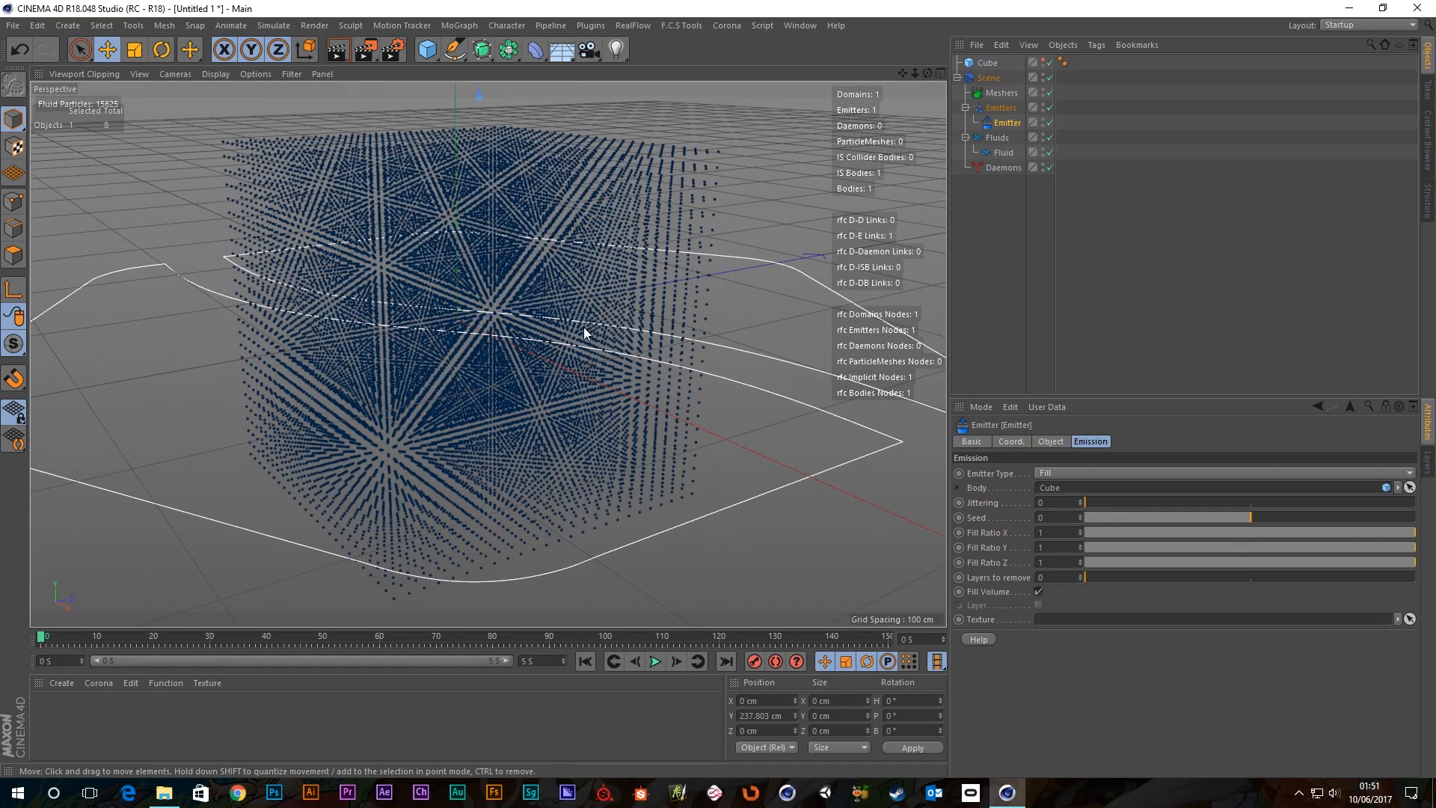
scroll(585, 330, "up", 2)
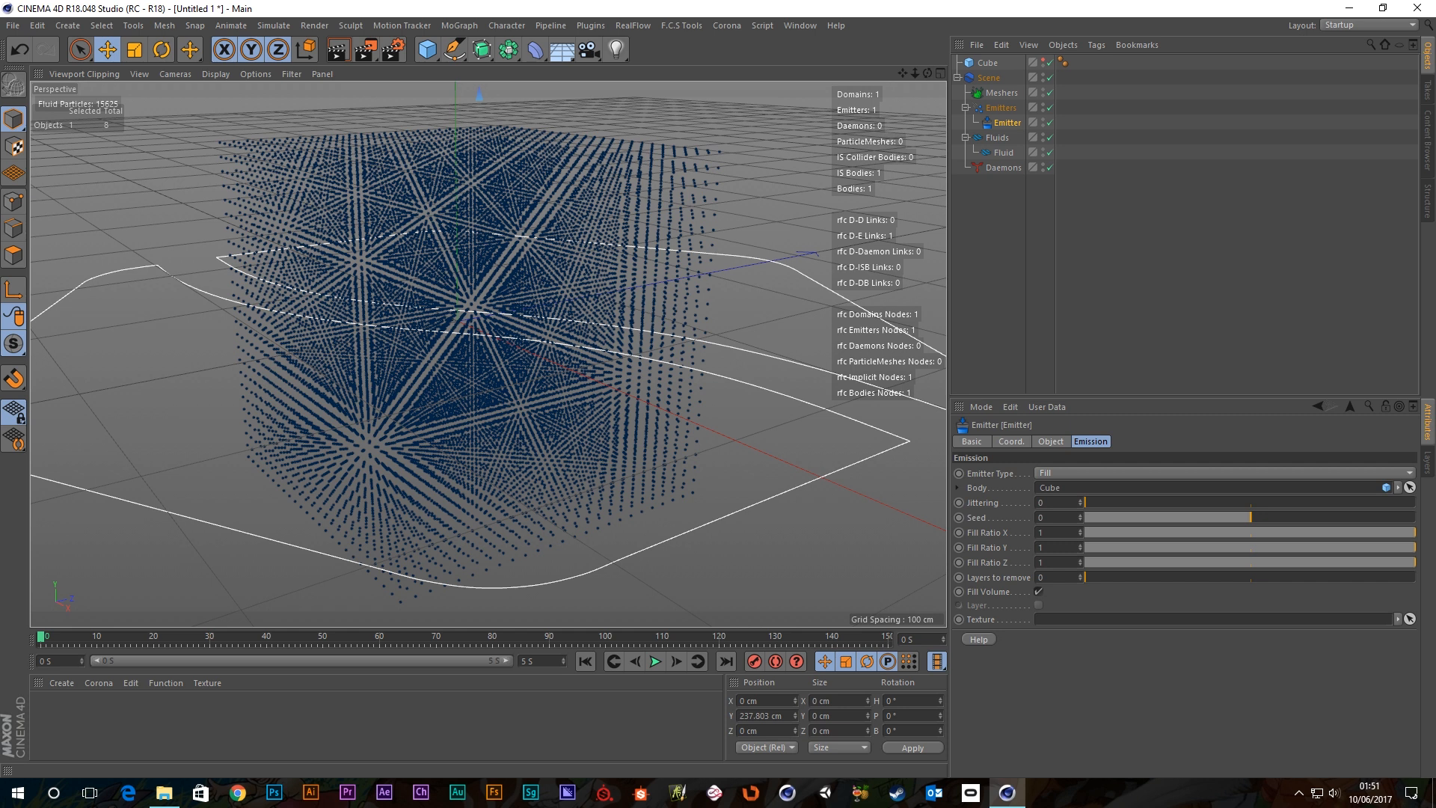
Set Fill emitter Jittering to 1, then play the simulation and stop it around 0.9 s.
left_click_drag(1102, 504, 1320, 523)
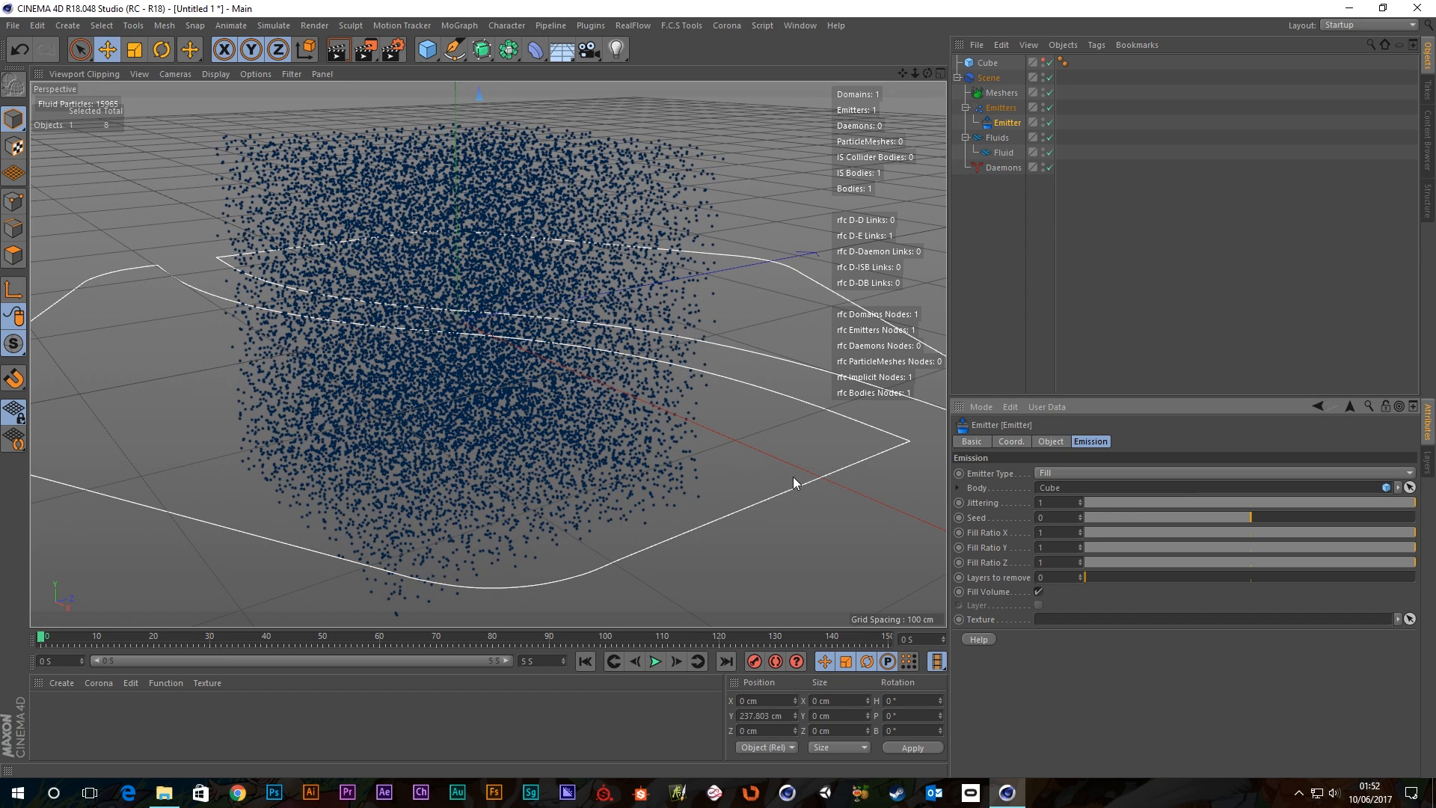
right_click_drag(634, 381, 554, 375, "alt")
left_click_drag(554, 359, 513, 481, "alt")
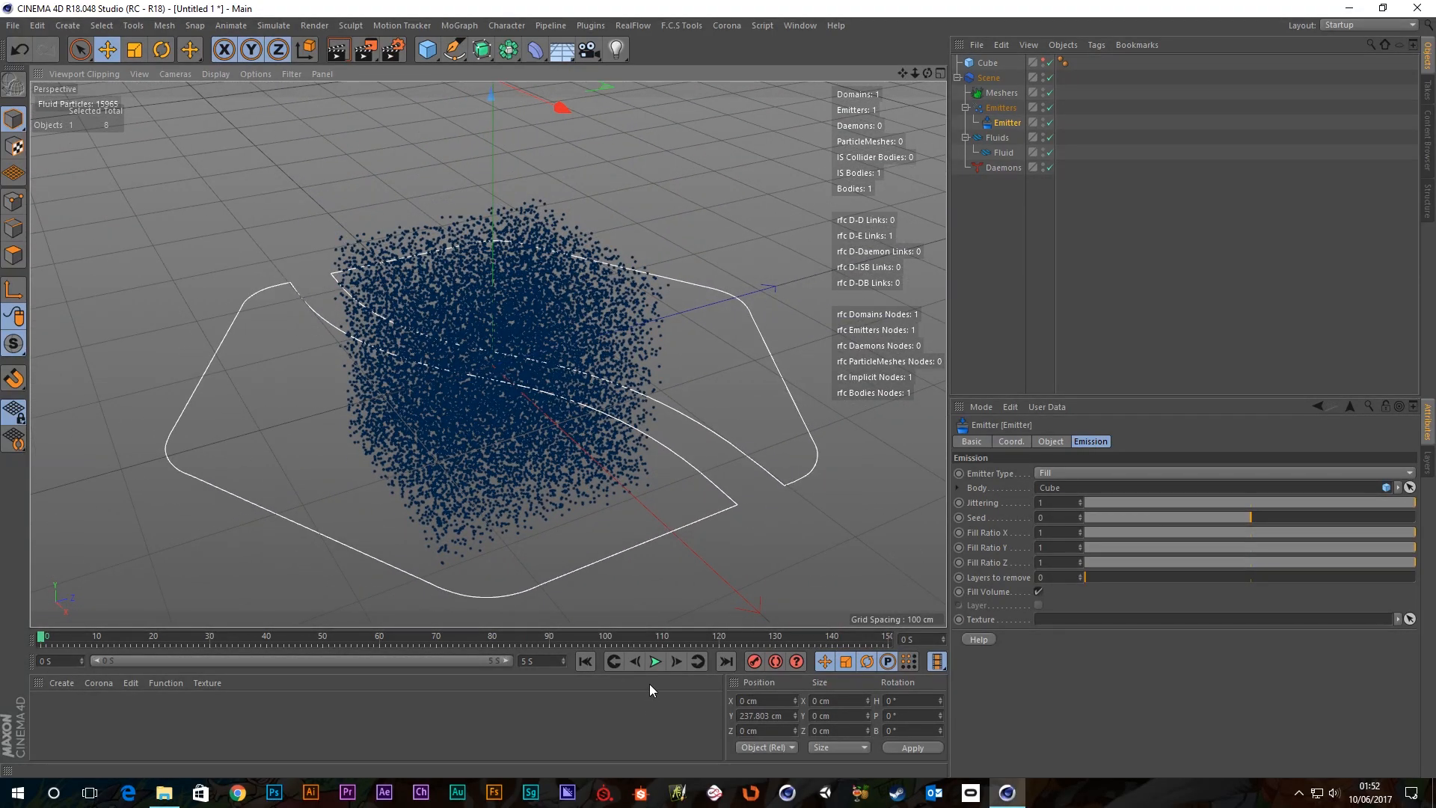
left_click(655, 661)
mouse_move(532, 378)
left_mouse_down("alt")
mouse_move(475, 387)
mouse_move(417, 330)
mouse_move(536, 362)
left_mouse_up("alt")
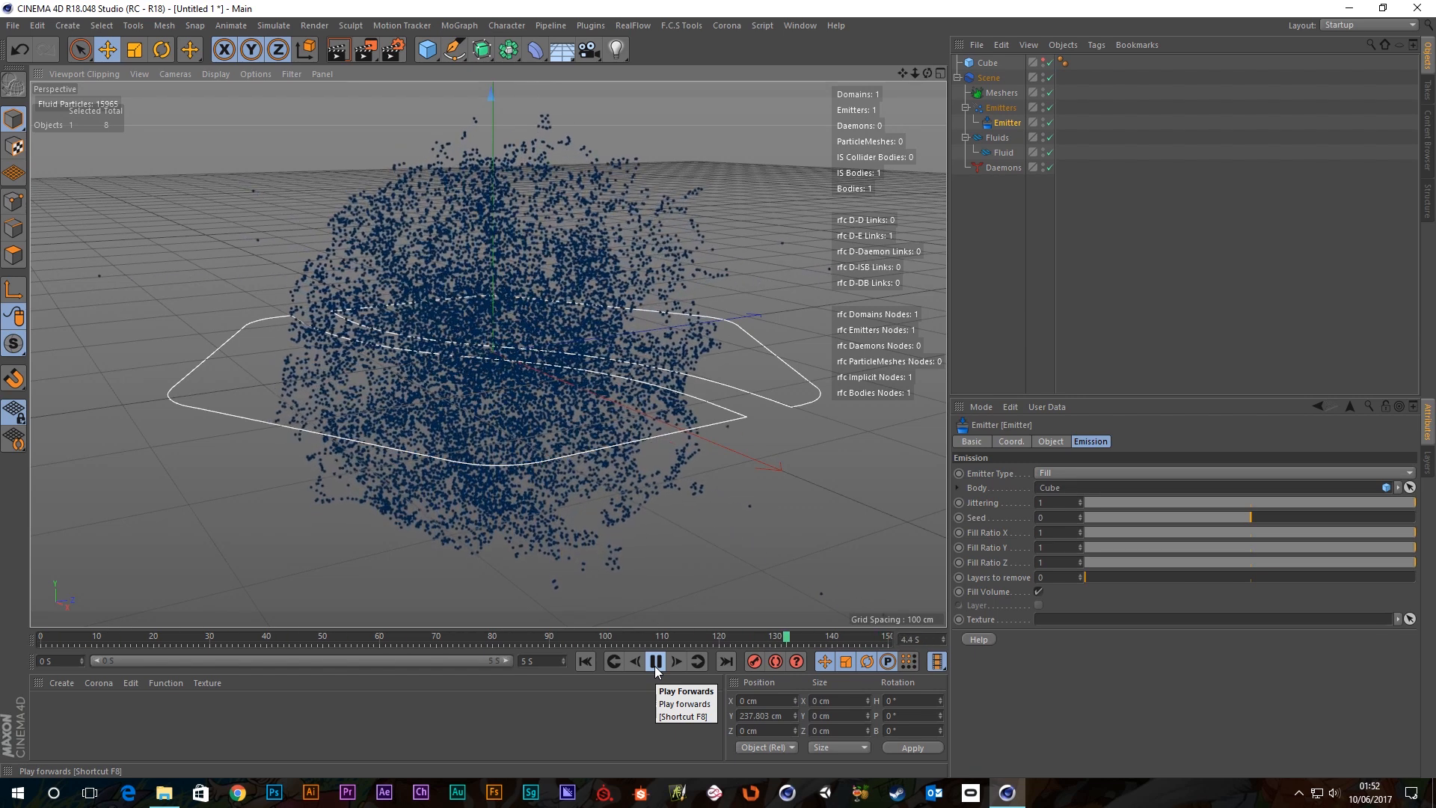
left_click(656, 664)
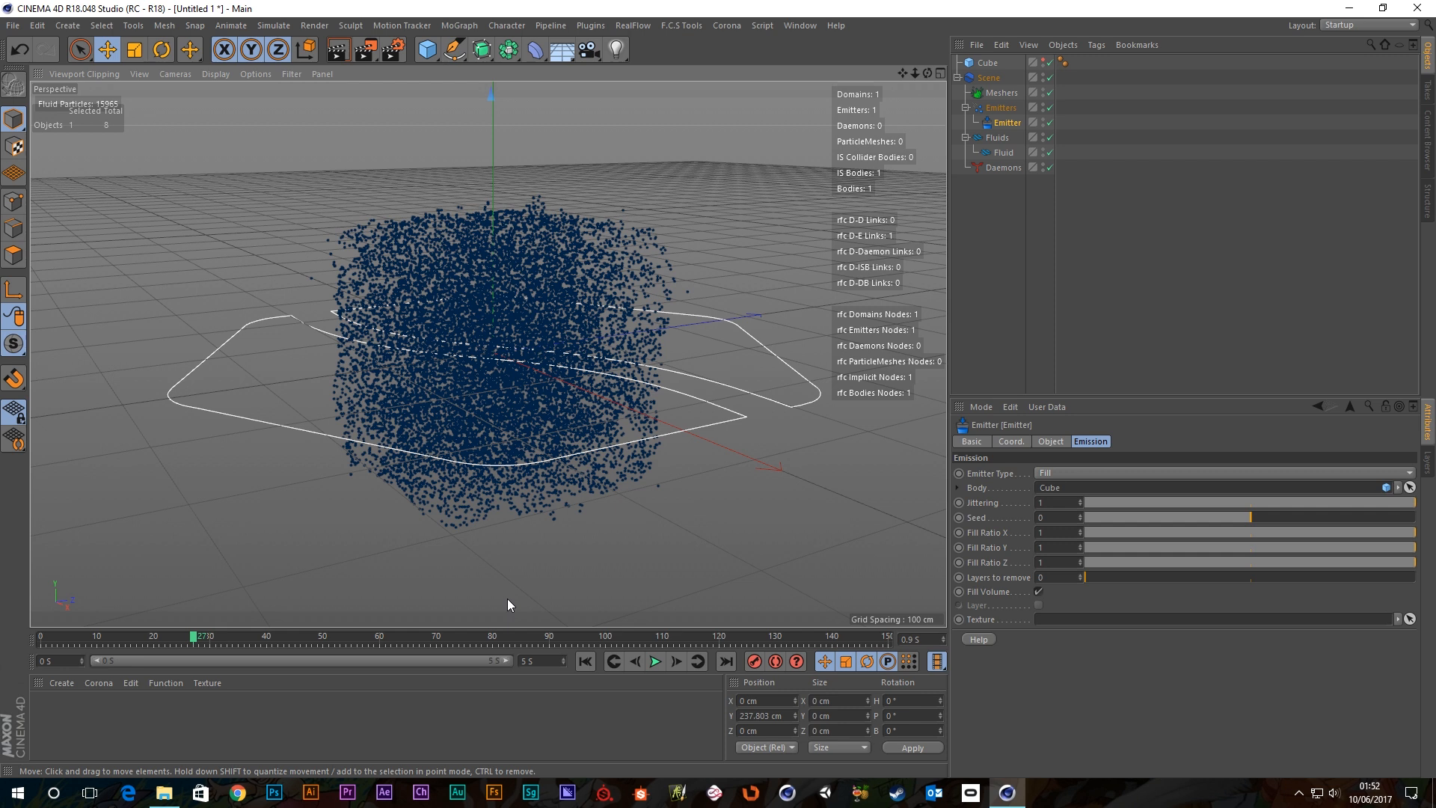
Select the Daemons group in the Object Manager to display its Basic properties.
left_click(1003, 169)
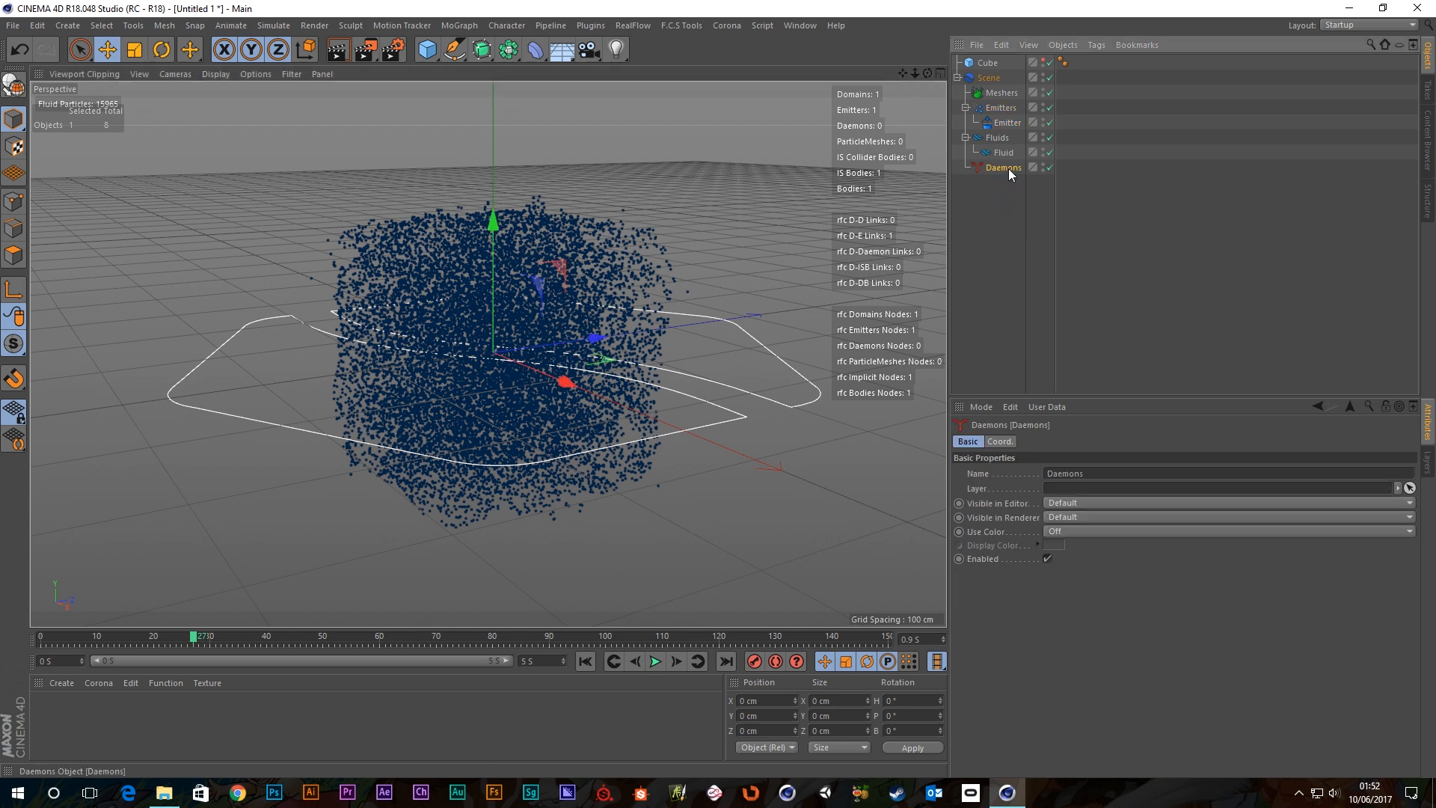
left_click(996, 192)
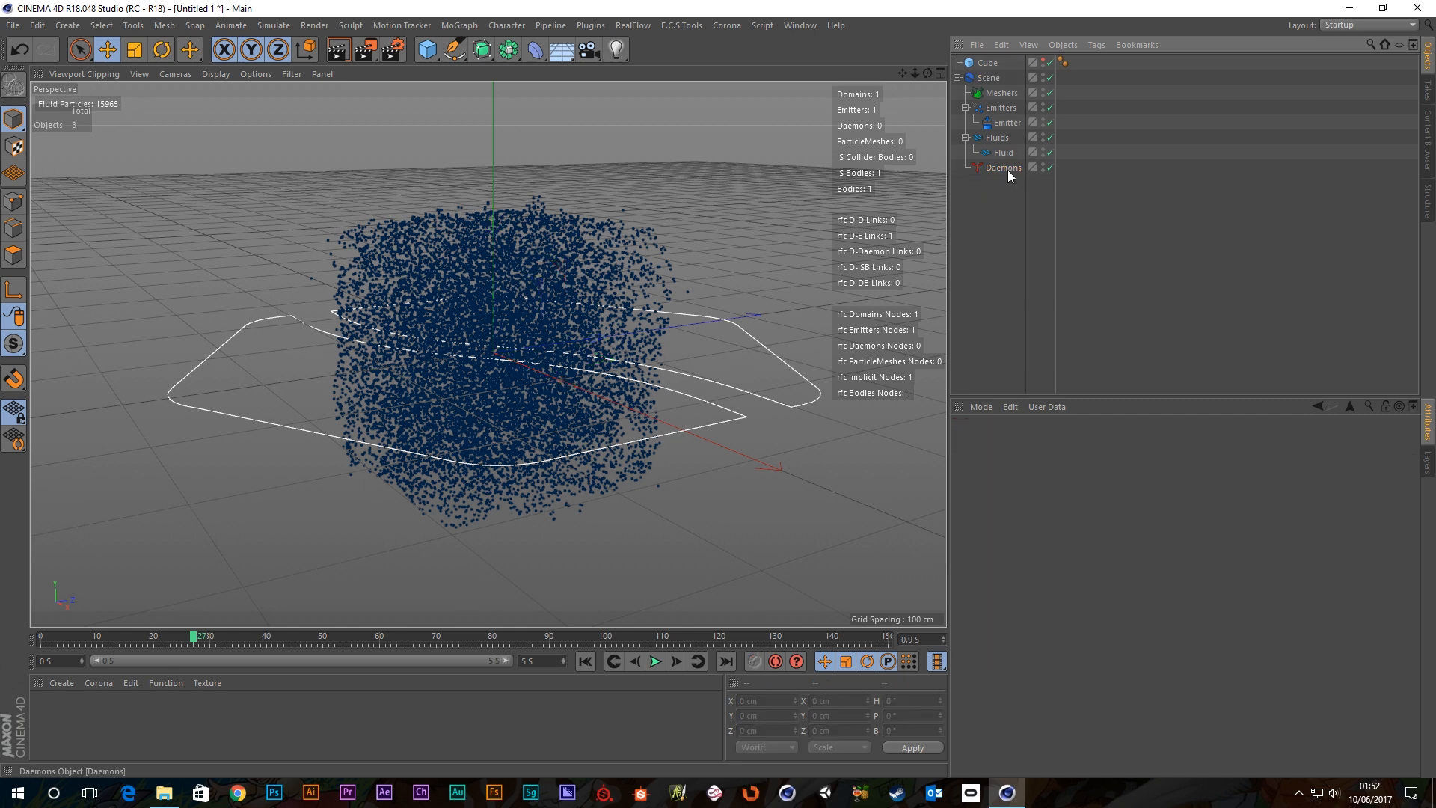
left_click(1004, 167)
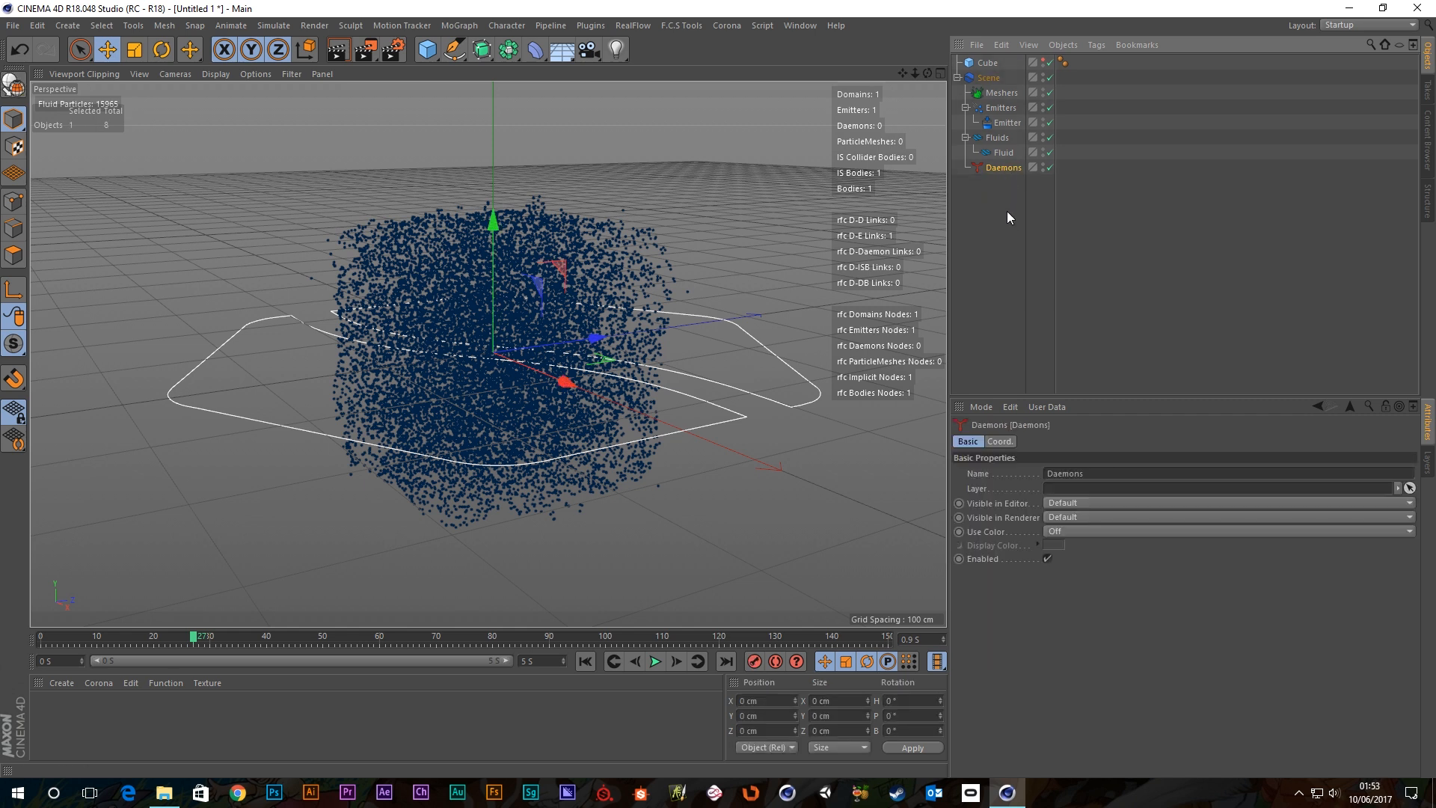
left_click(1011, 192)
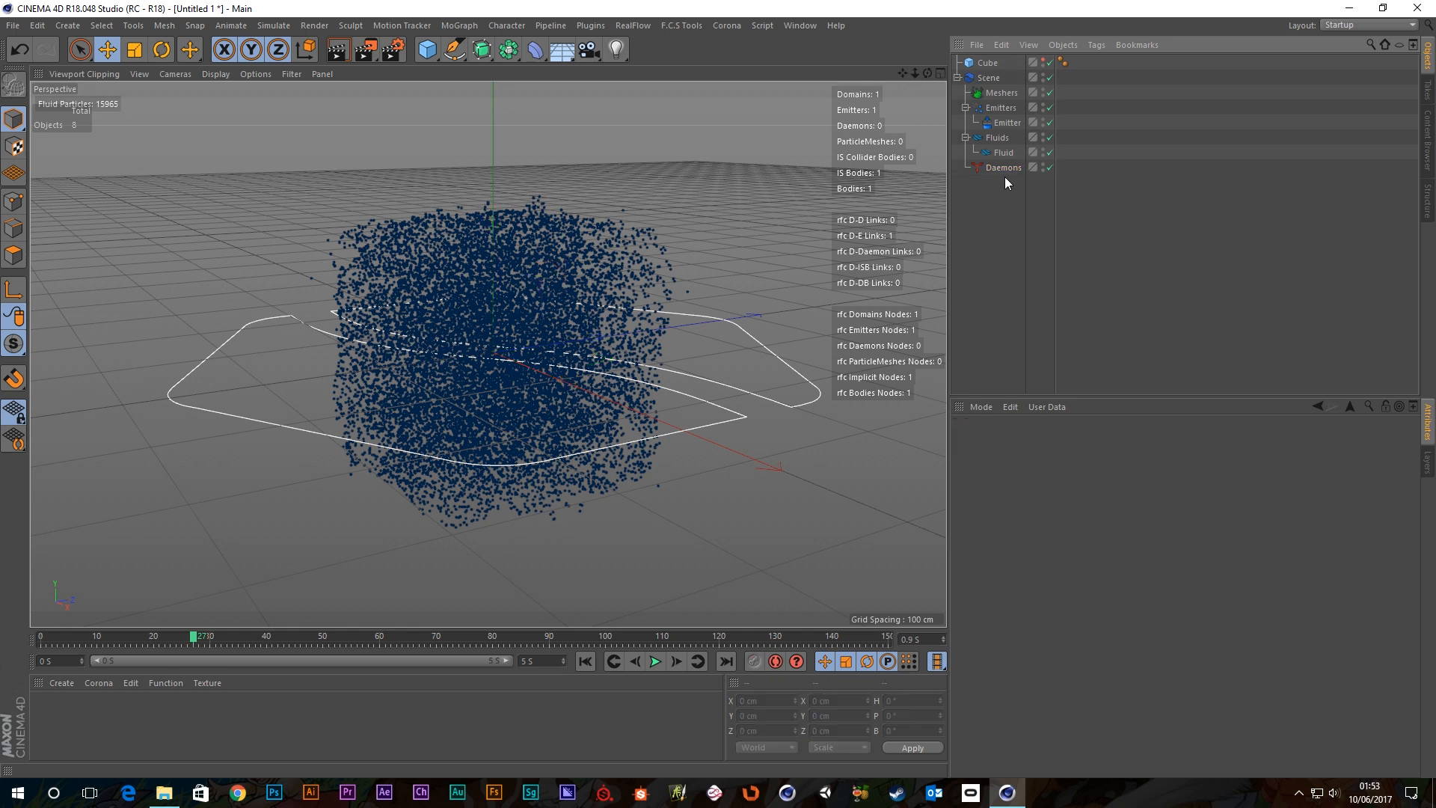
left_click(995, 169)
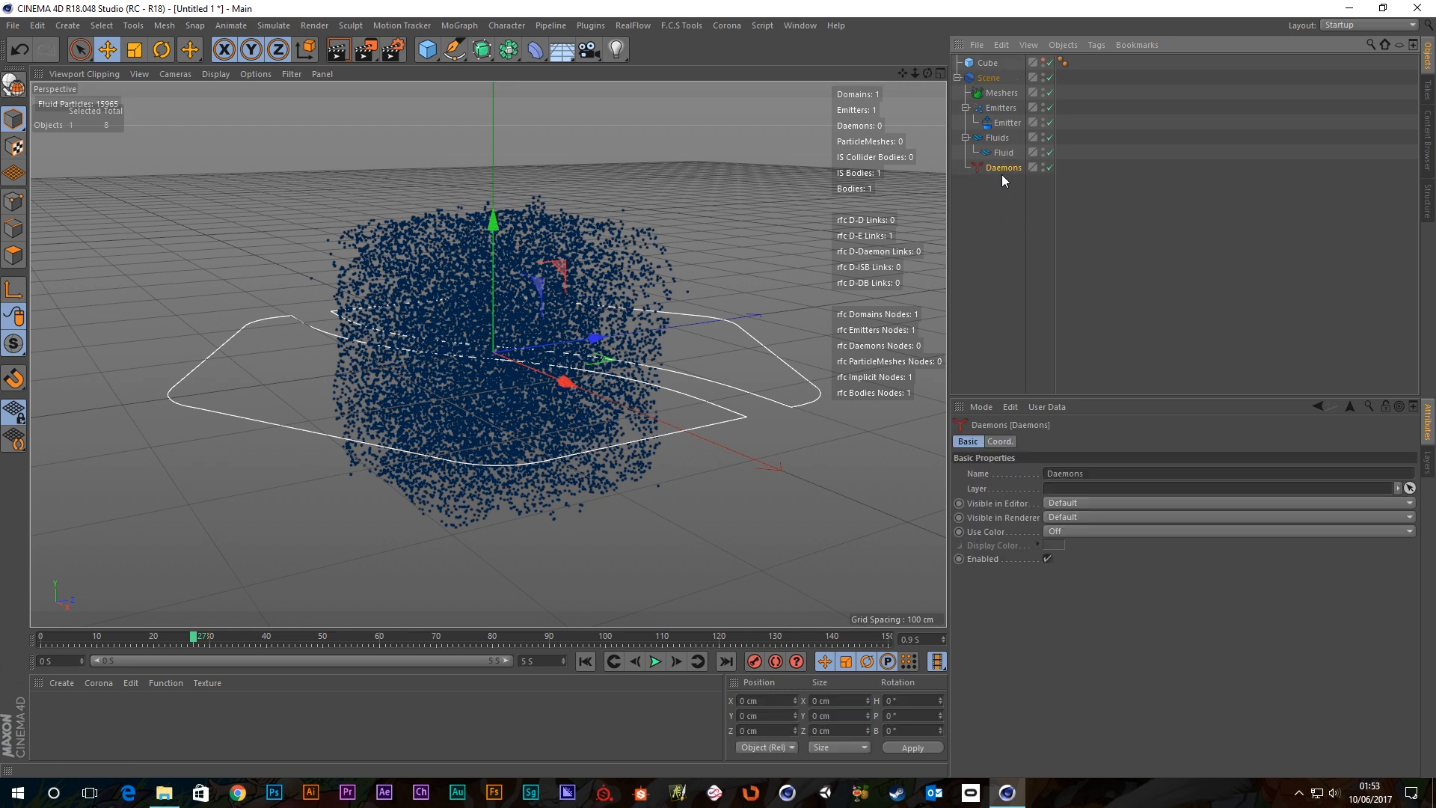
left_click(991, 199)
left_click(995, 169)
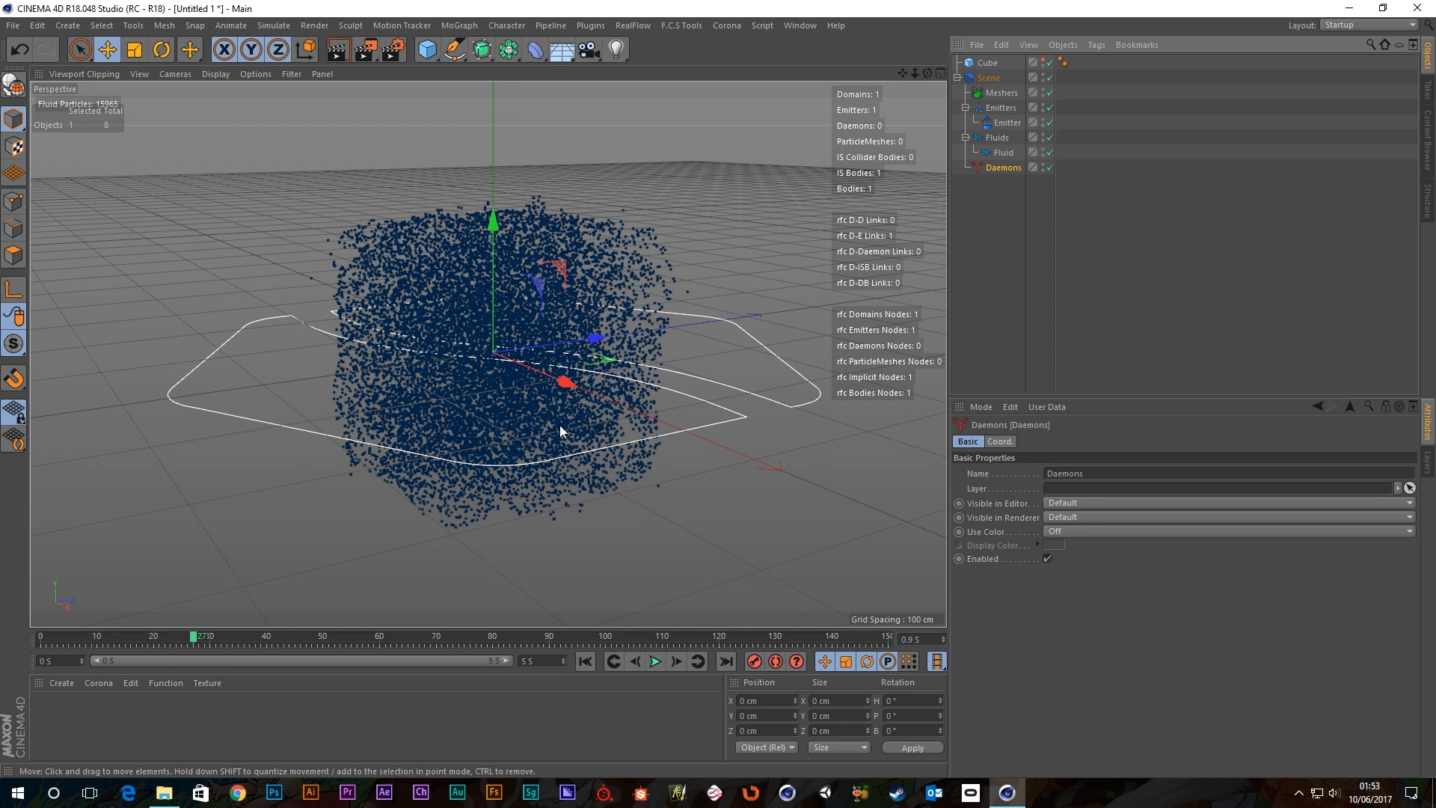
scroll(560, 424, "down", 2)
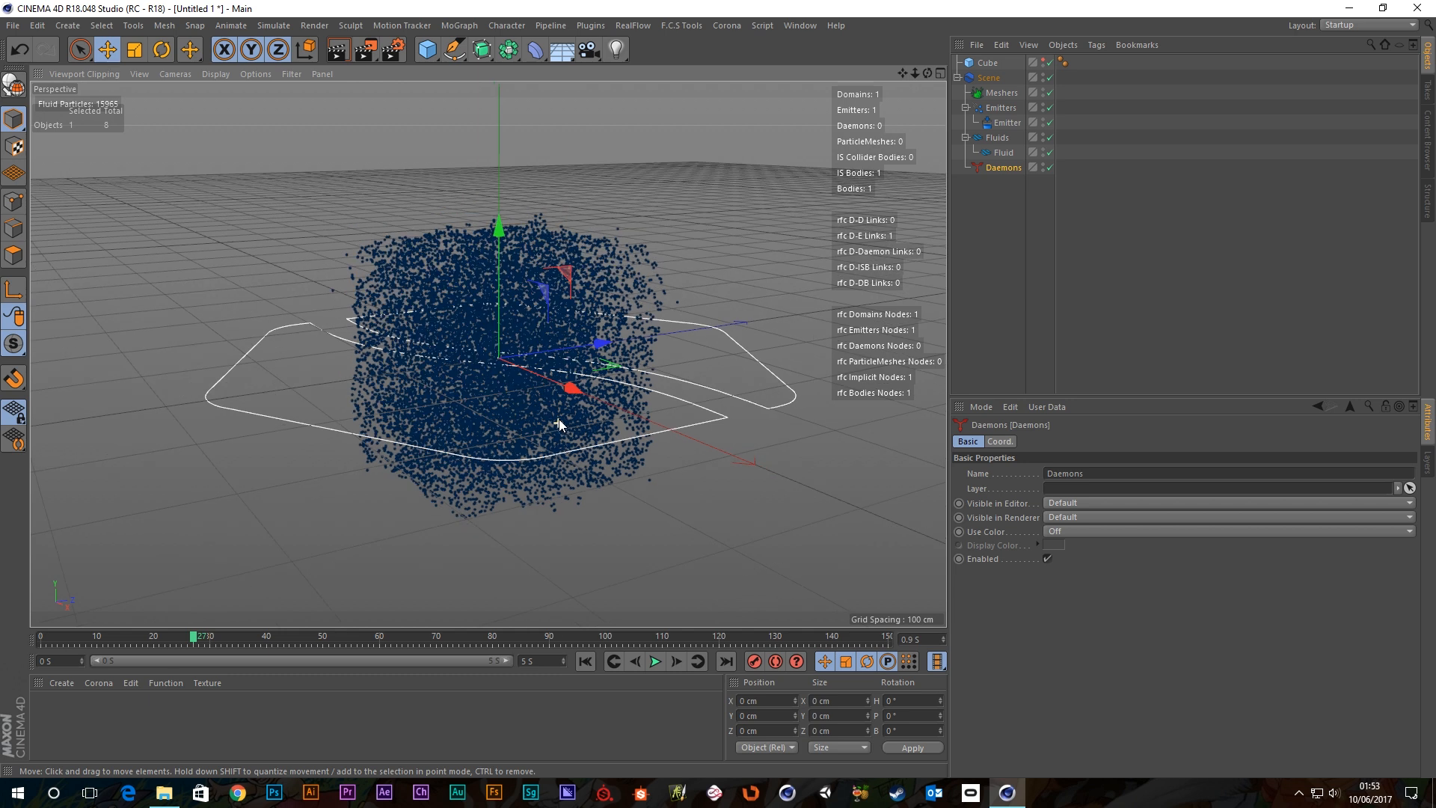
scroll(559, 425, "up", 1)
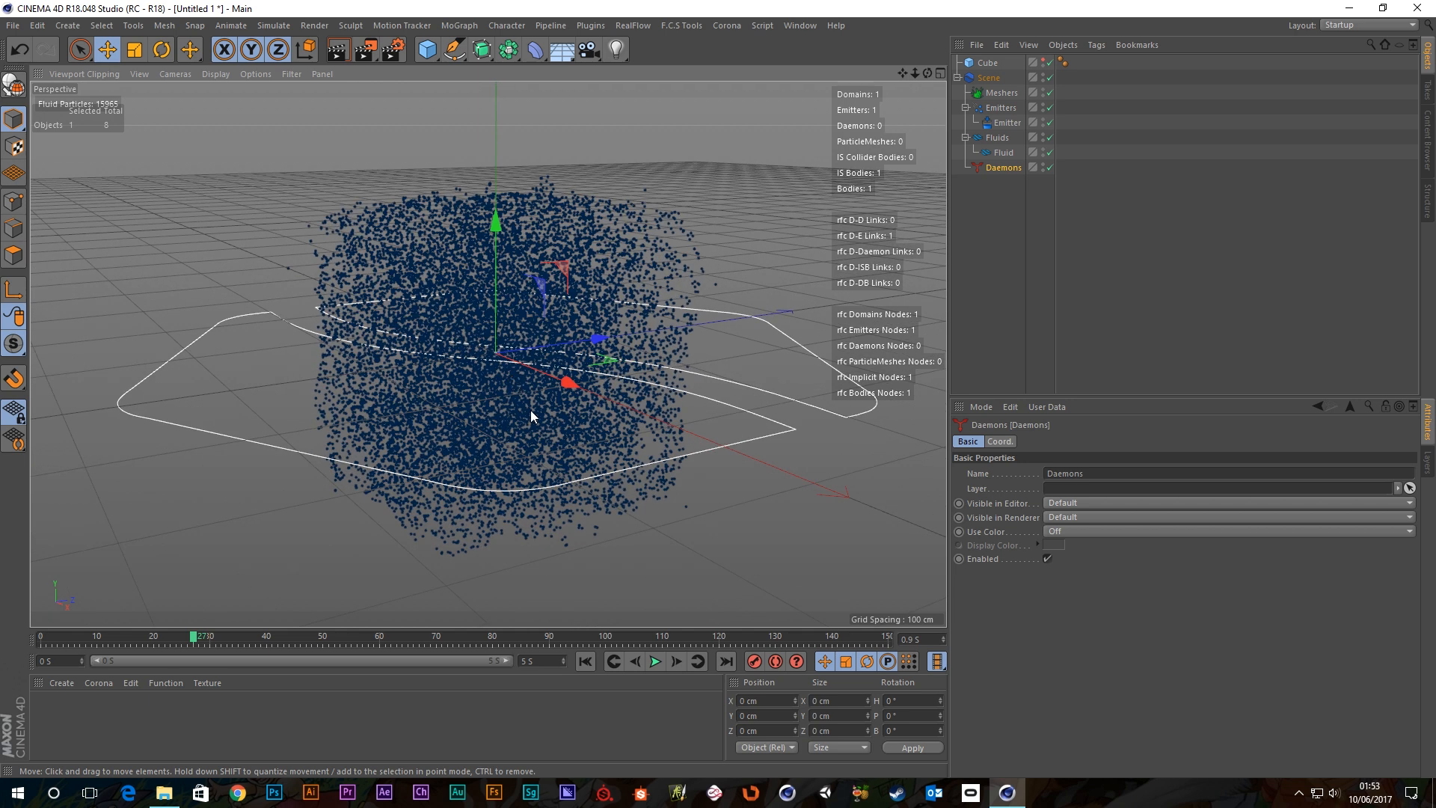
scroll(532, 410, "up", 2)
Set the Fill emitter's Jittering to 0 for a regular particle lattice, rewinding to frame 0.
left_click(1006, 122)
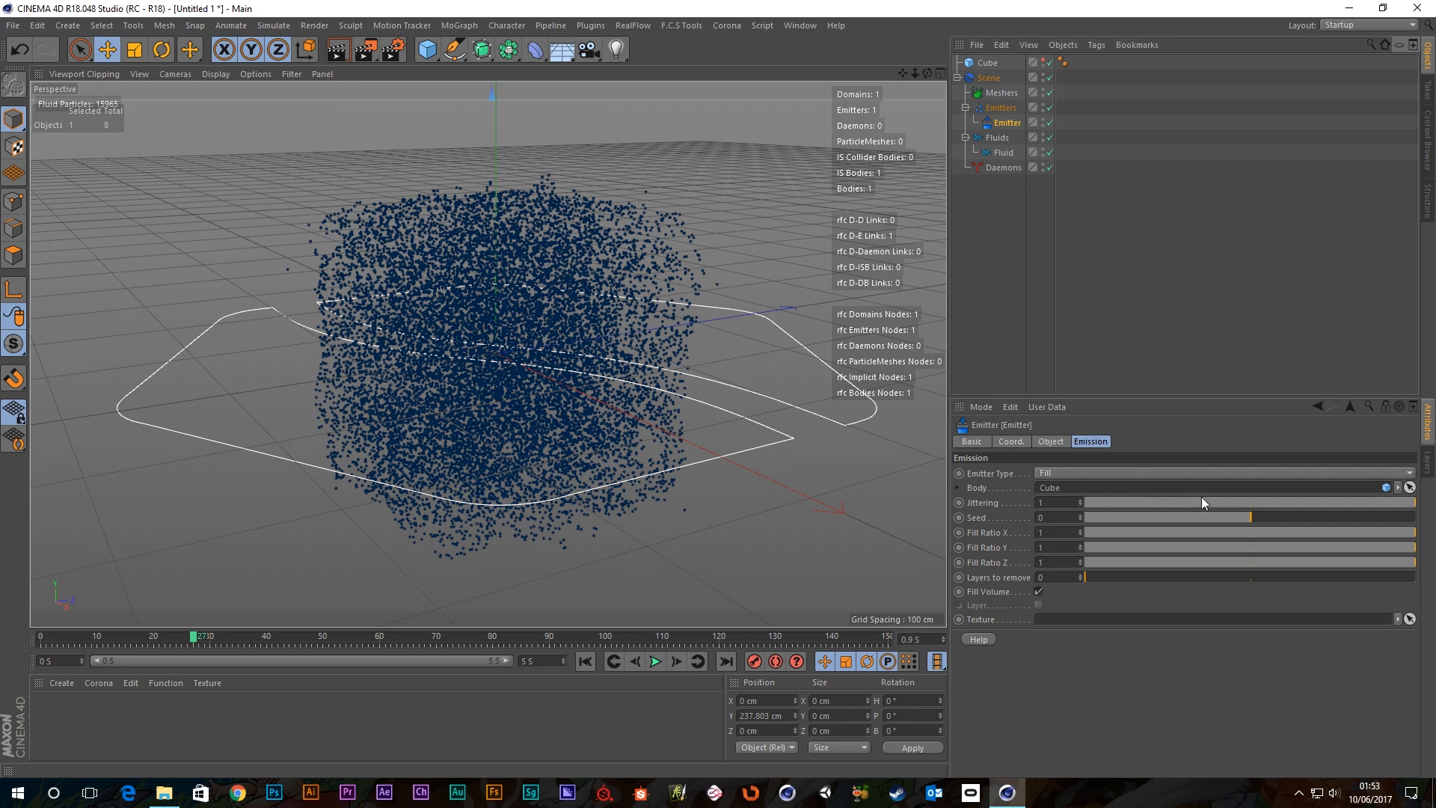
left_click_drag(1202, 502, 917, 505)
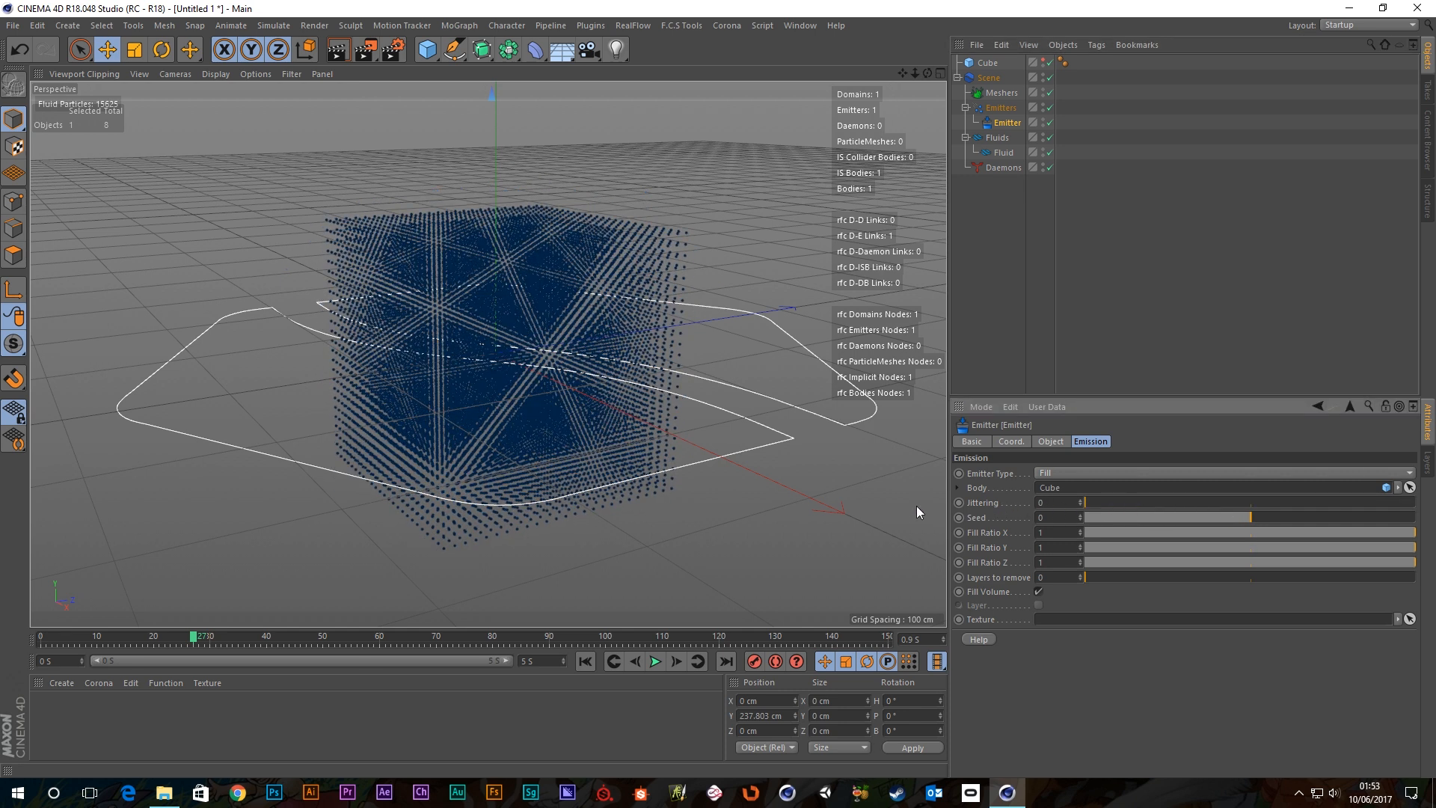
left_click(585, 662)
scroll(575, 438, "up", 2)
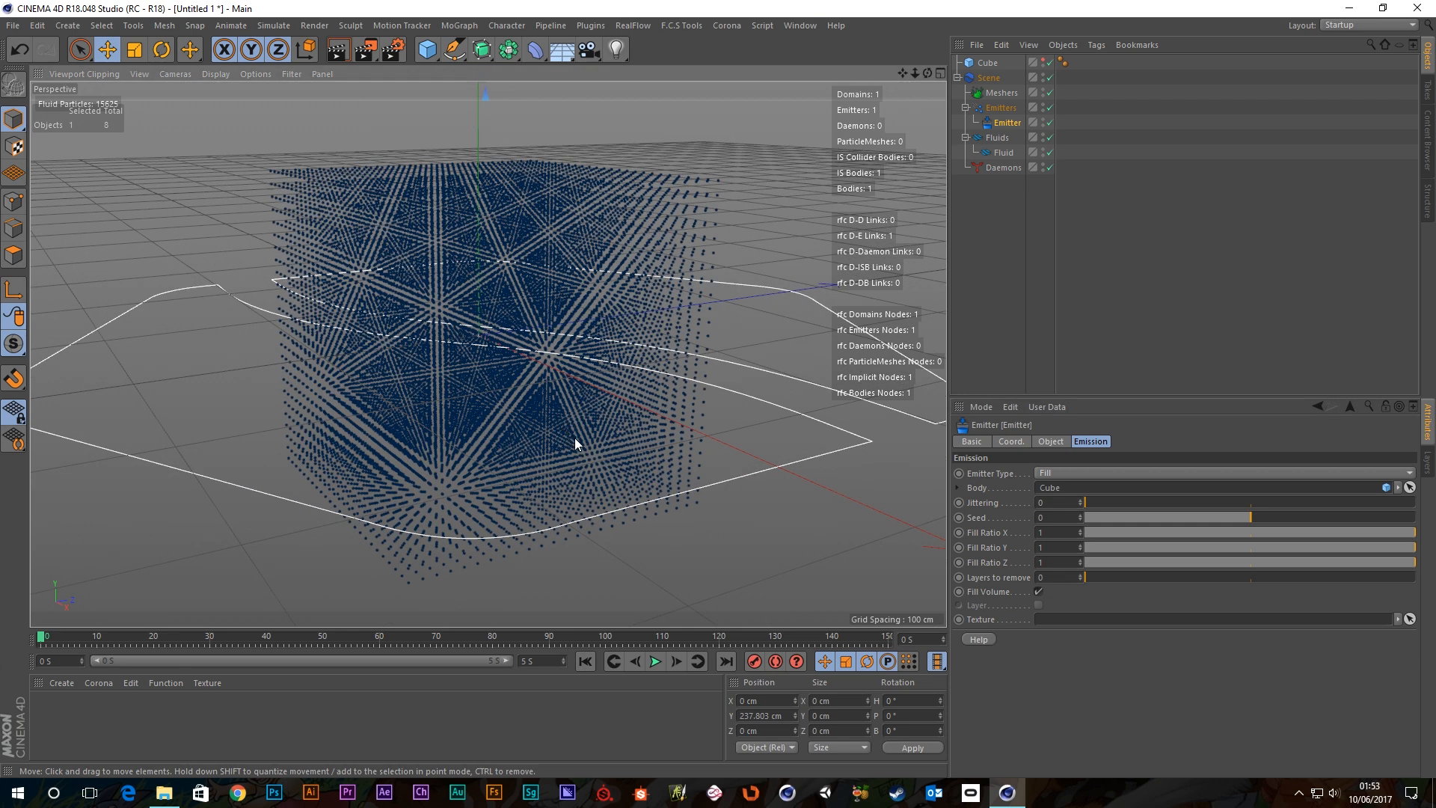
left_click_drag(574, 437, 519, 442, "alt")
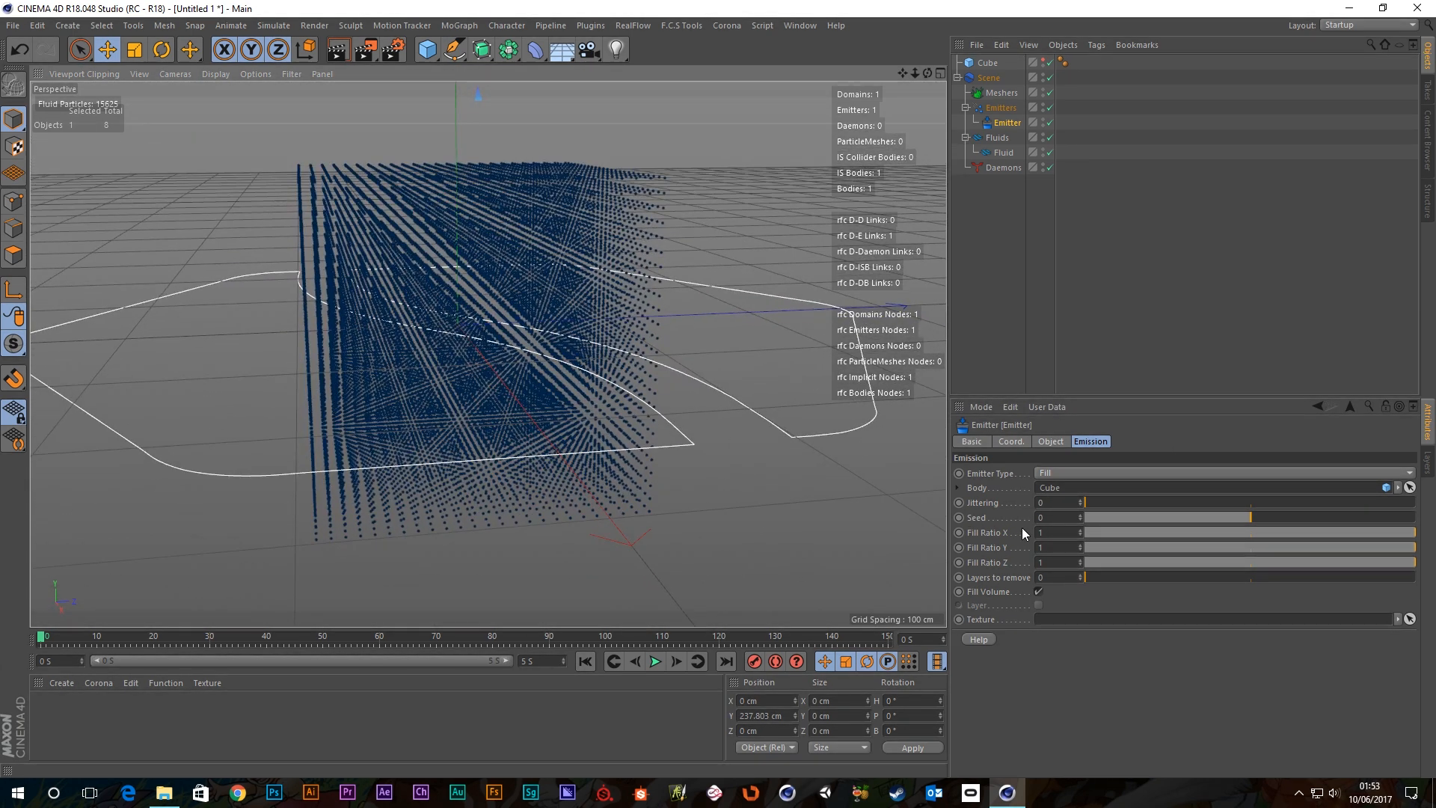
Experiment with Seed values (25, -22, 4, -3) and Jittering up to 1 to scatter the particles.
mouse_move(1082, 515)
left_mouse_down()
mouse_move(1100, 515)
mouse_move(1087, 514)
left_mouse_up()
left_click_drag(1203, 516, 1106, 519)
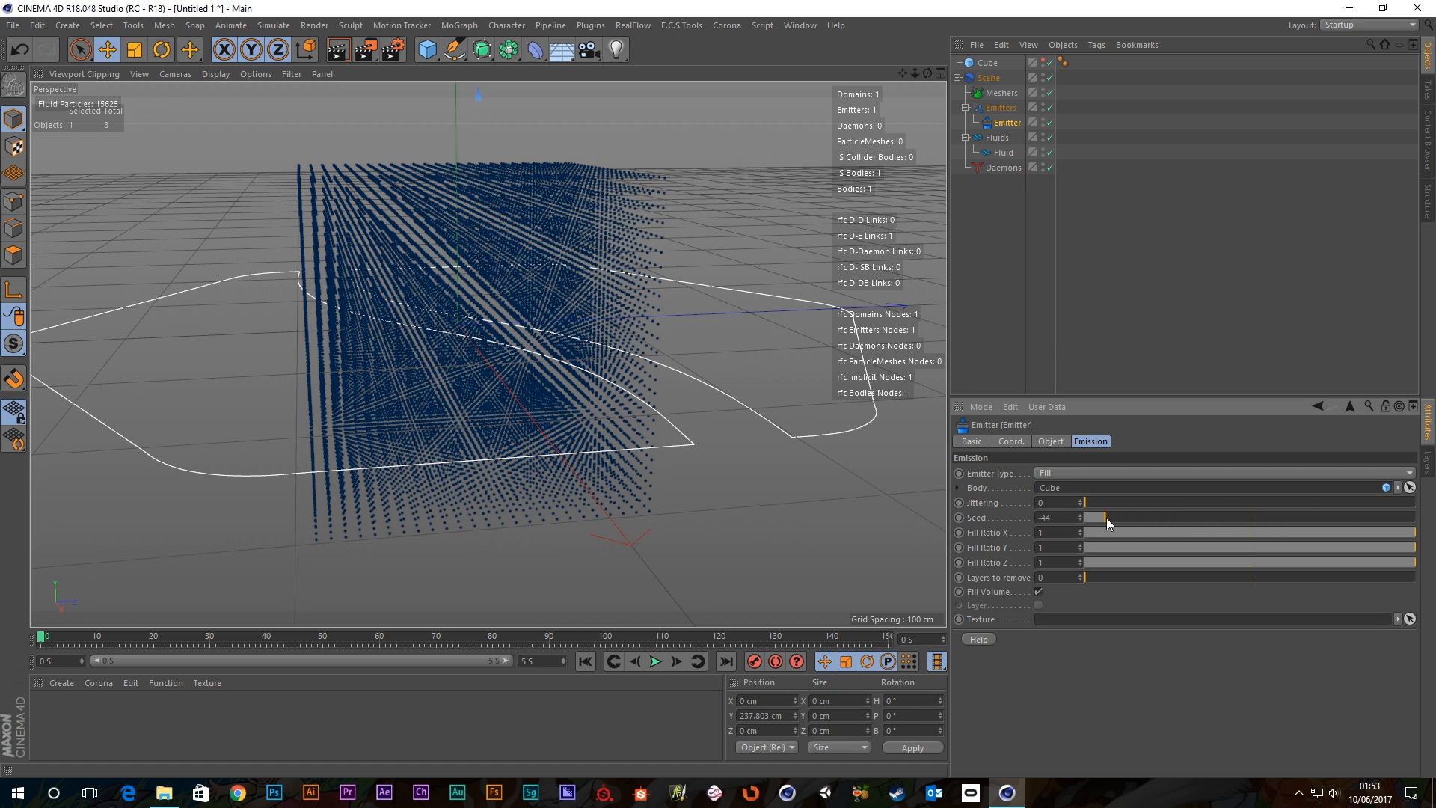
key("ctrl+z")
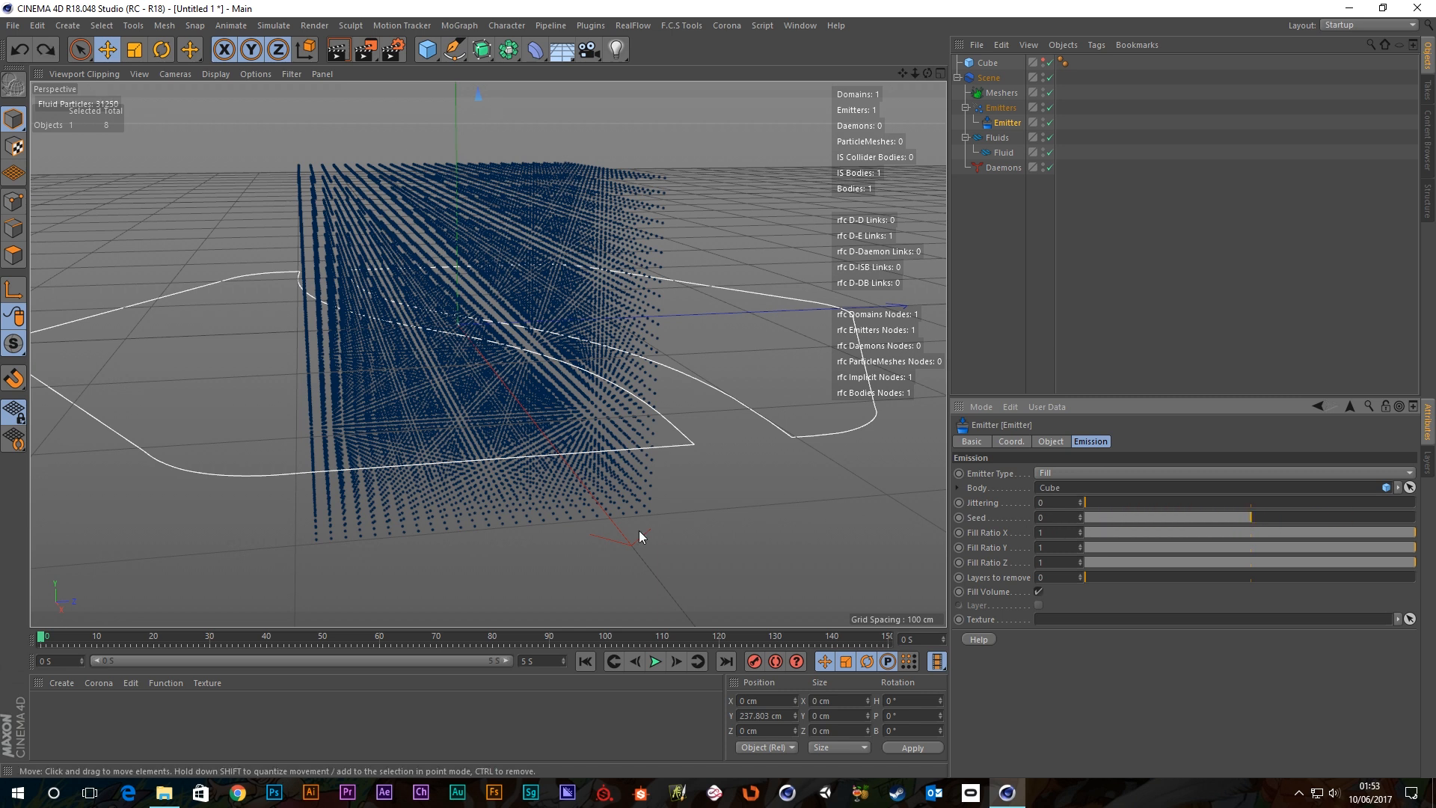
left_click_drag(1089, 498, 1161, 517)
left_click_drag(1247, 502, 1415, 502)
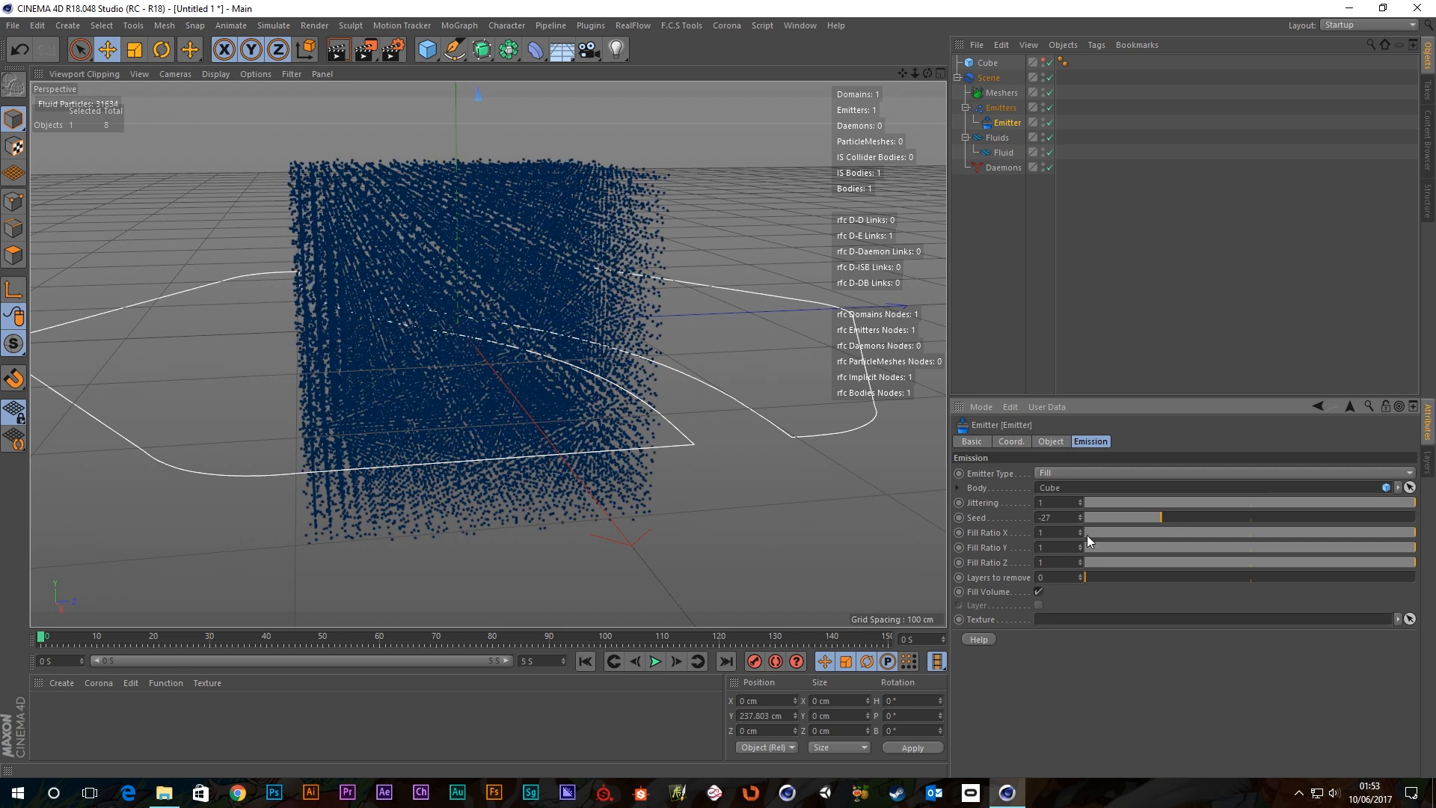
left_click_drag(1160, 518, 1264, 518)
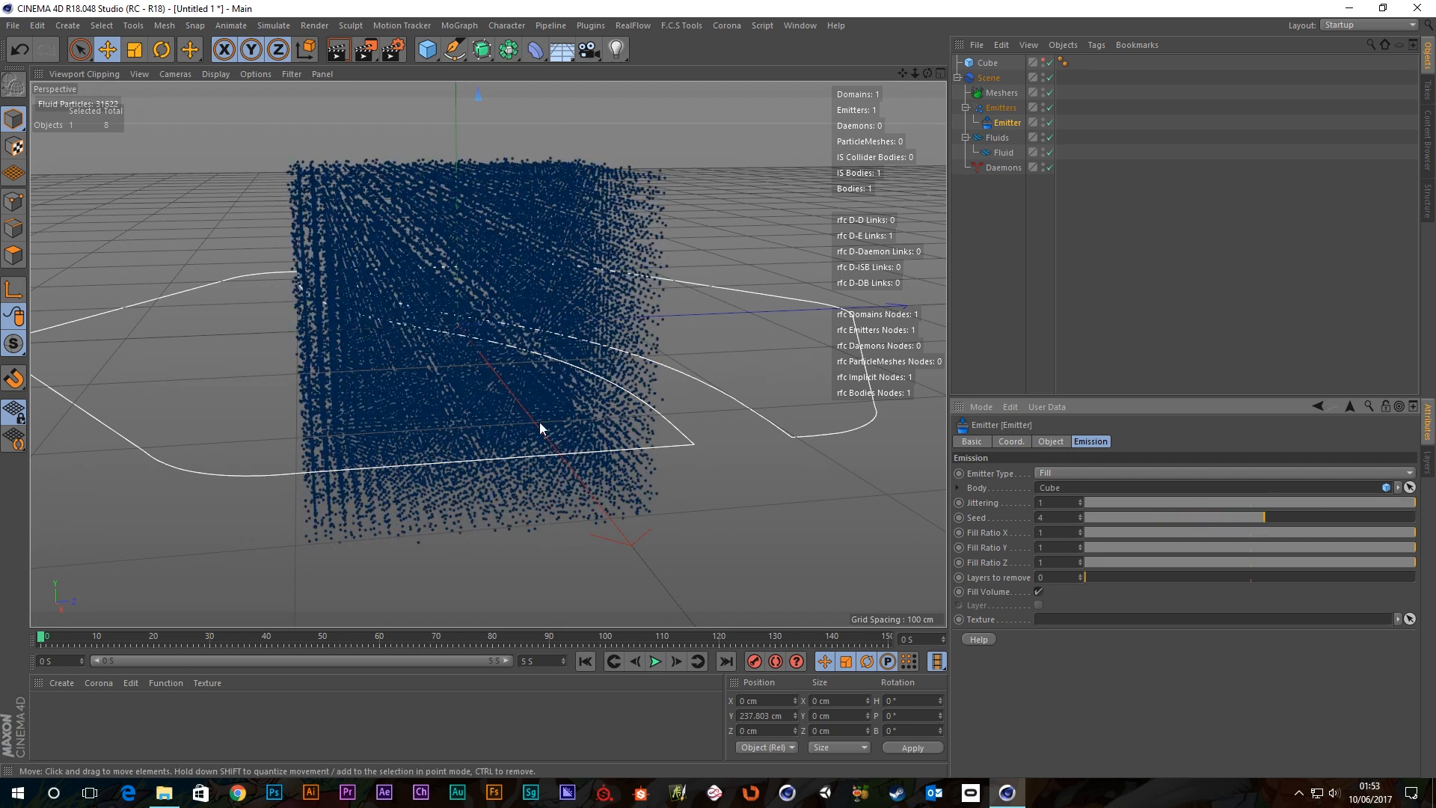
left_click_drag(540, 422, 595, 441, "alt")
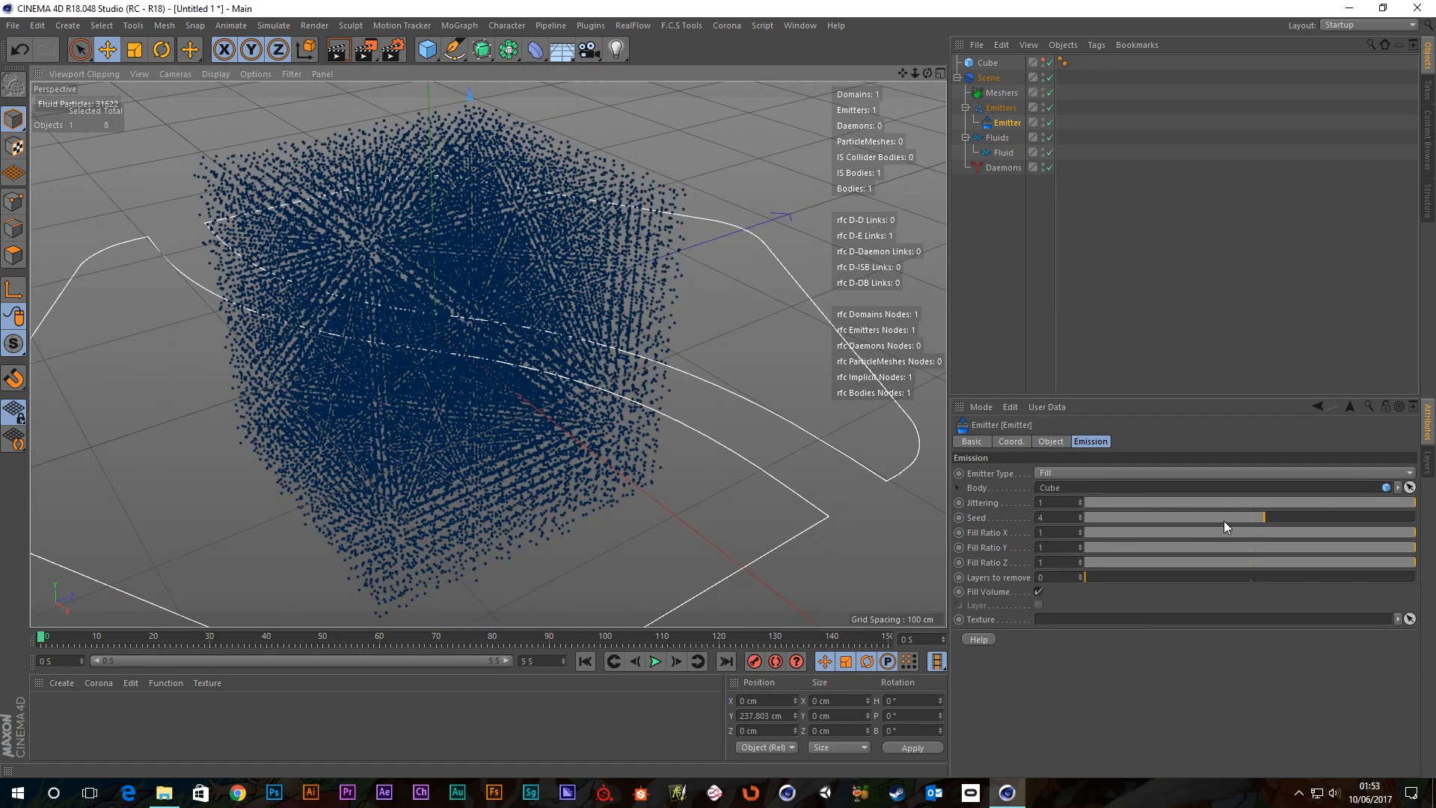
left_click_drag(1244, 518, 1071, 513)
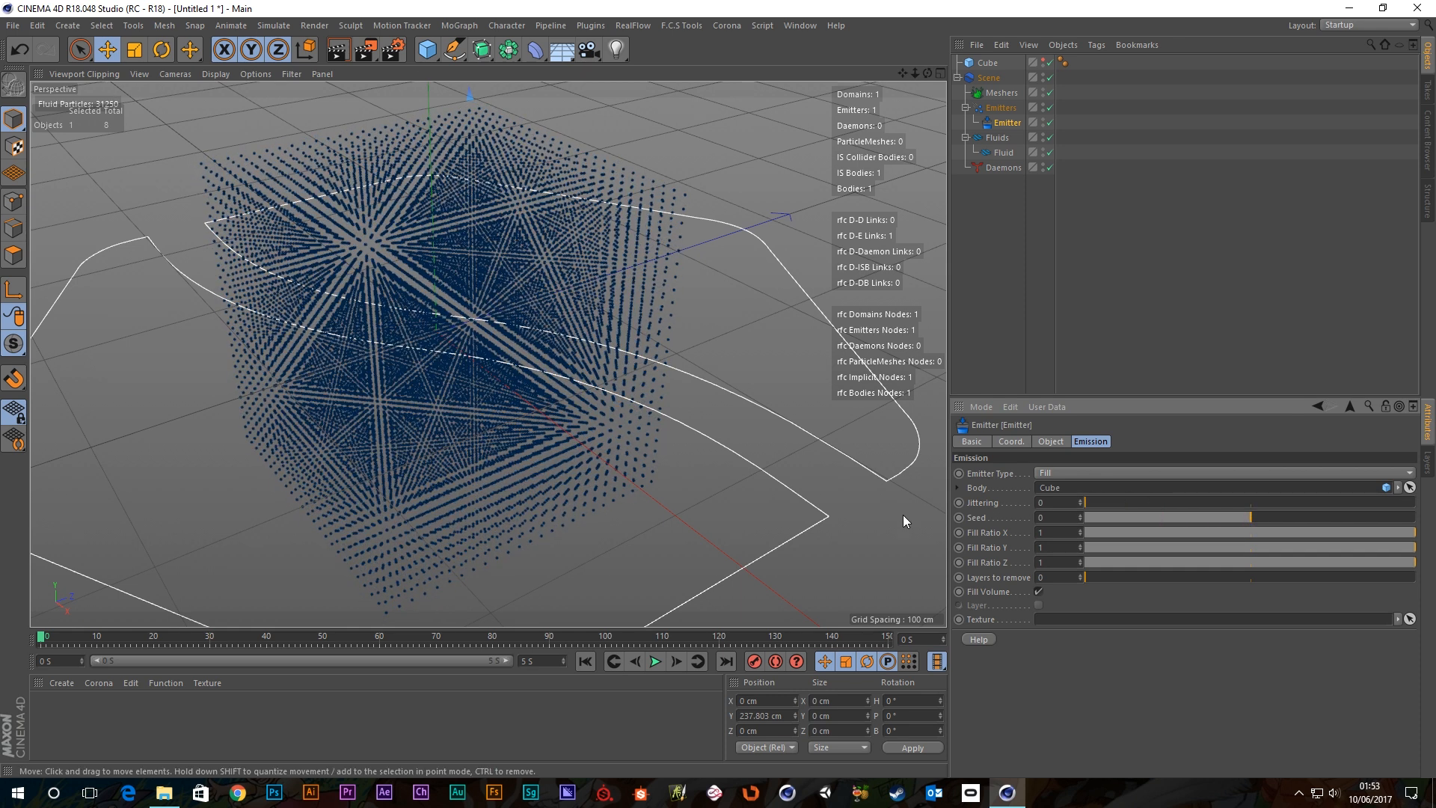
left_click_drag(486, 343, 481, 359, "alt")
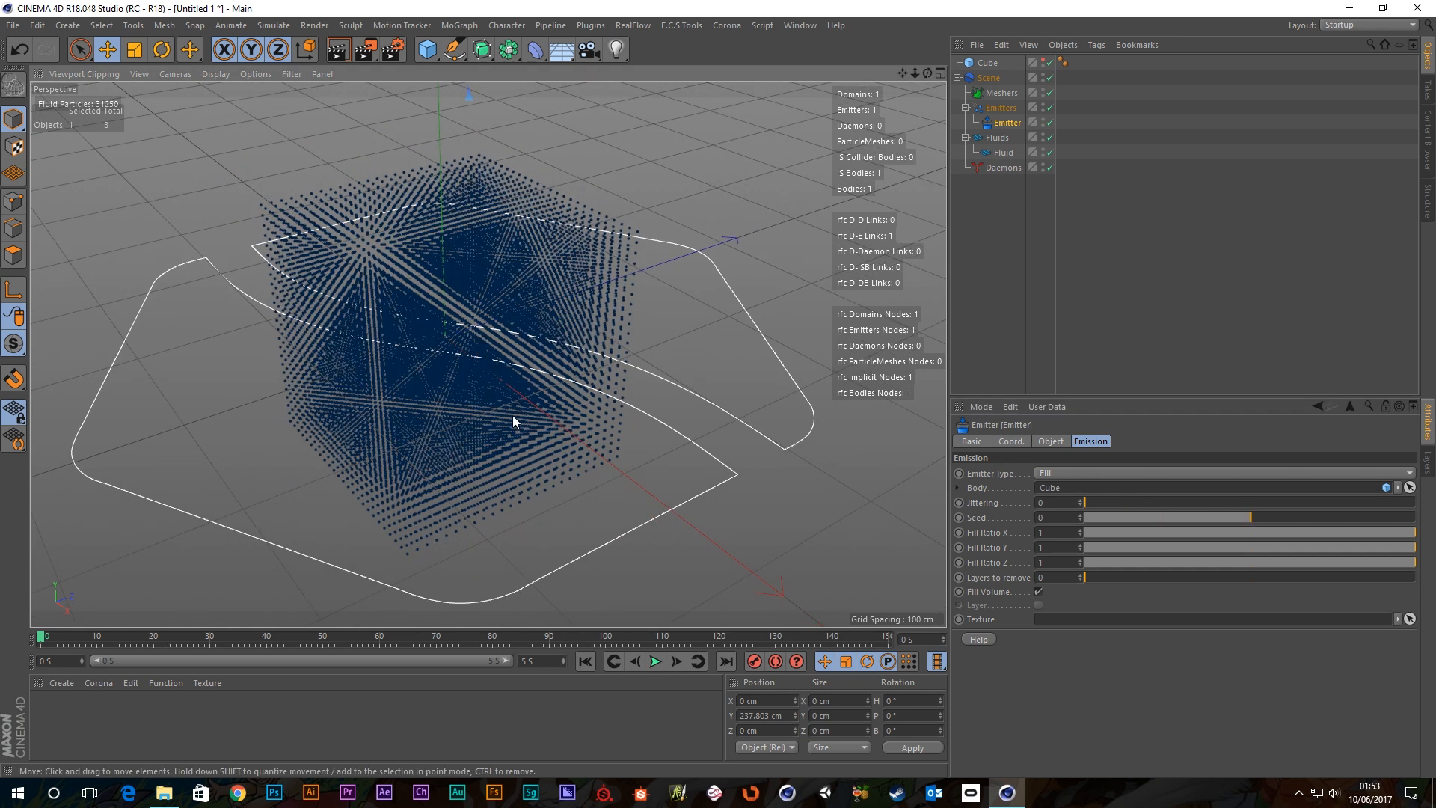
left_click_drag(513, 415, 585, 420, "alt")
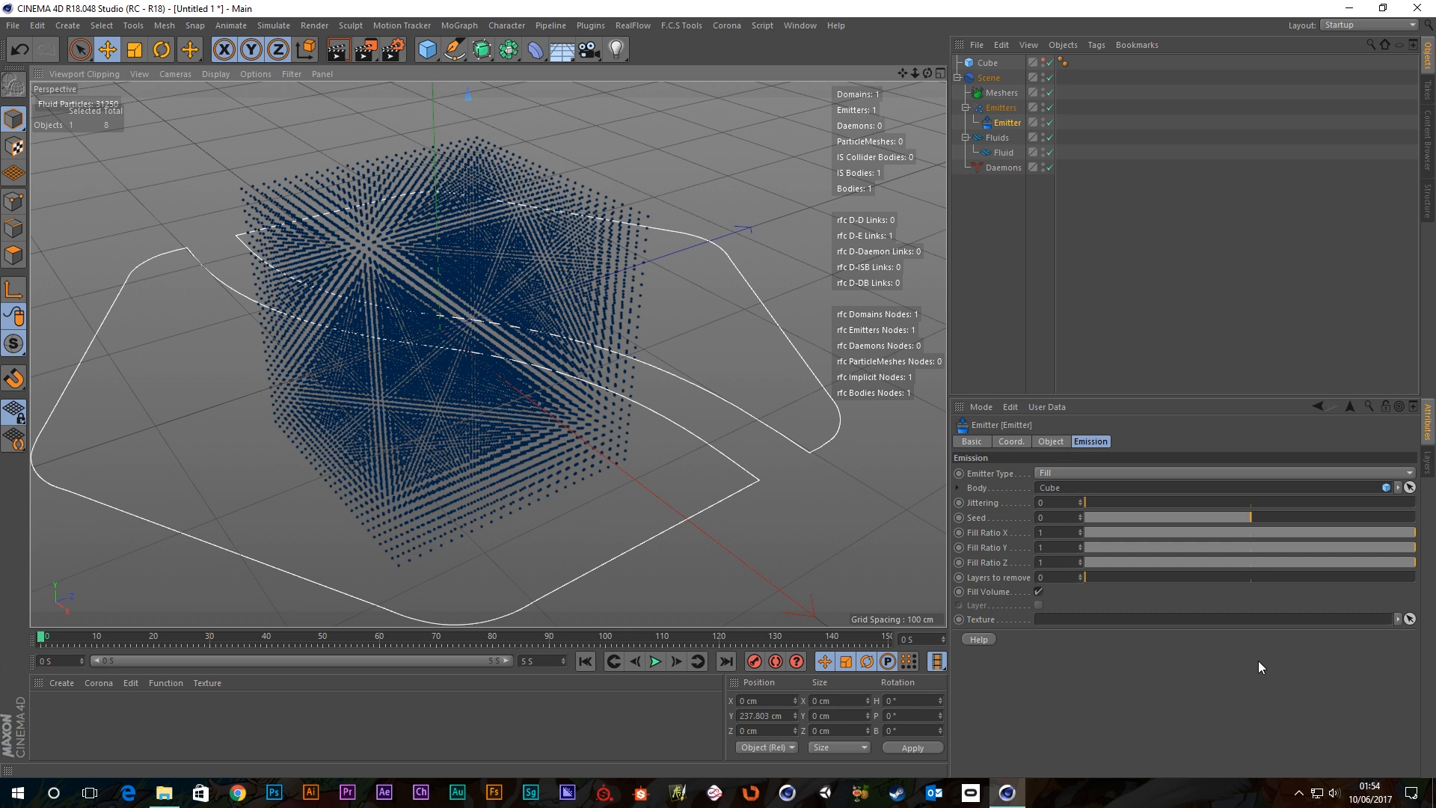
Test Fill Ratio X at 0.83 with Y and Z at 0, then play and rewind the simulation.
left_click_drag(588, 276, 528, 332, "alt")
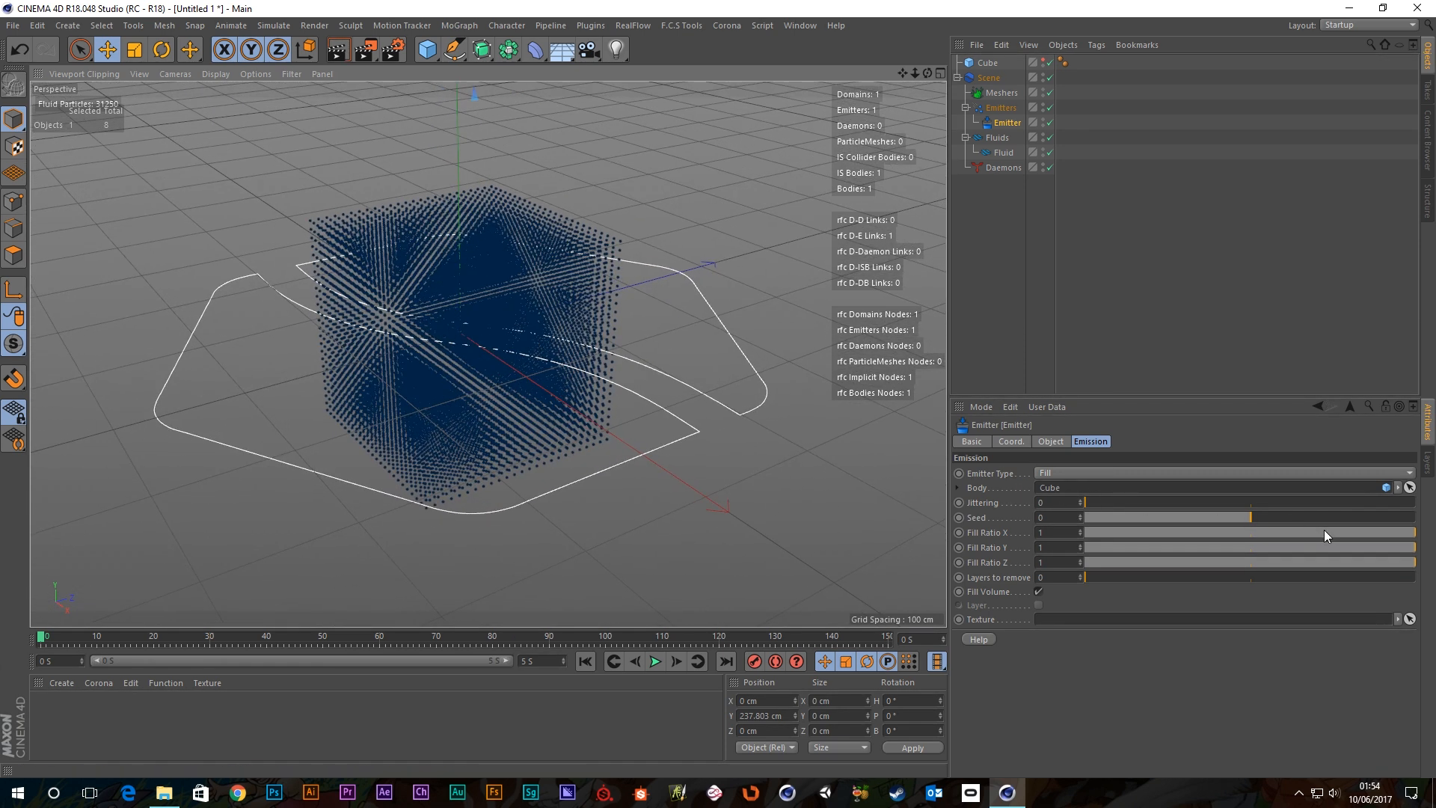
left_click_drag(1371, 531, 1041, 533)
left_click_drag(1267, 545, 1049, 554)
left_click_drag(1243, 564, 978, 563)
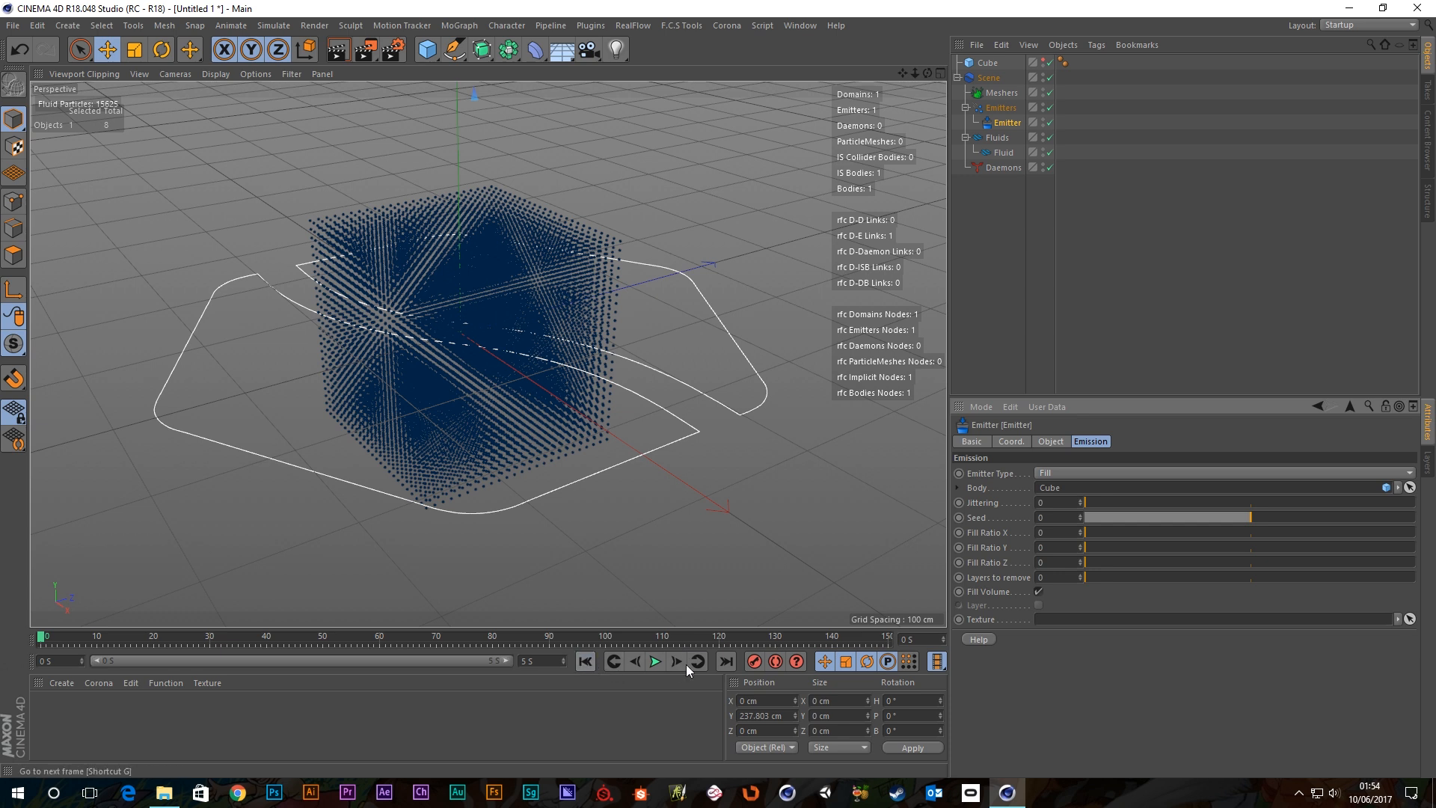
left_click(652, 661)
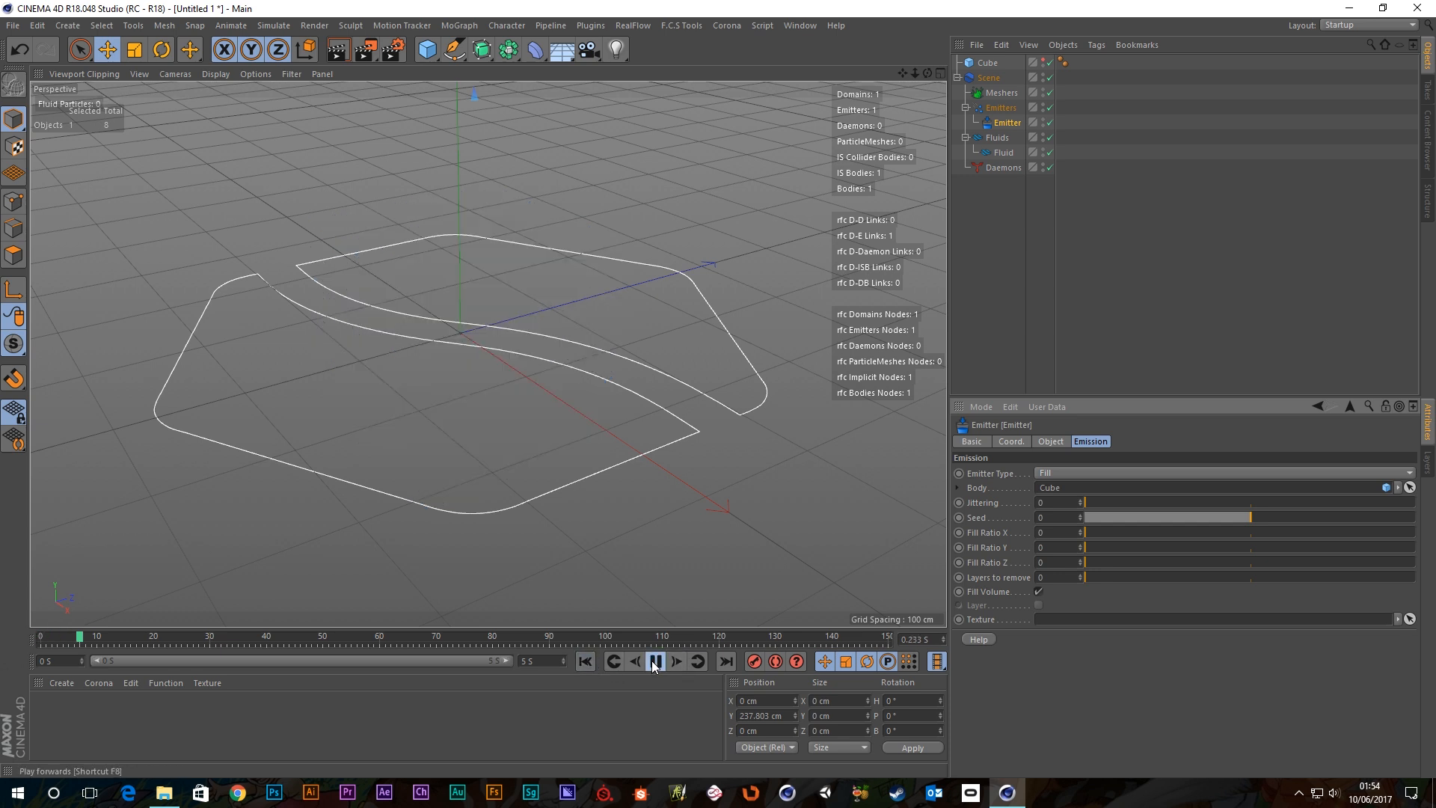
left_click(584, 661)
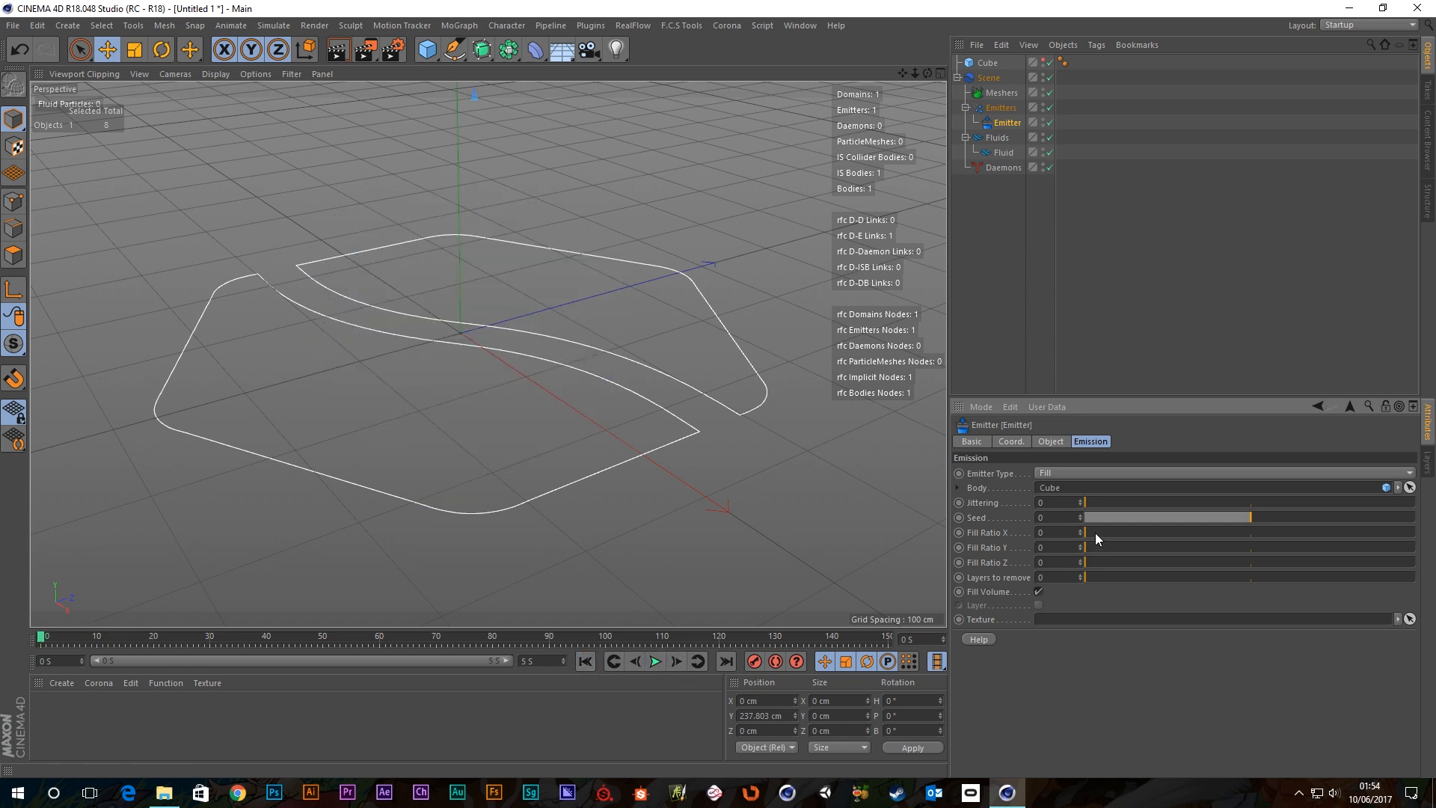
Restore Fill Ratio X and Y to 1, set Z to 0.38, then X to 0.46.
left_click_drag(1095, 533, 1418, 533)
left_click_drag(1132, 551, 1413, 549)
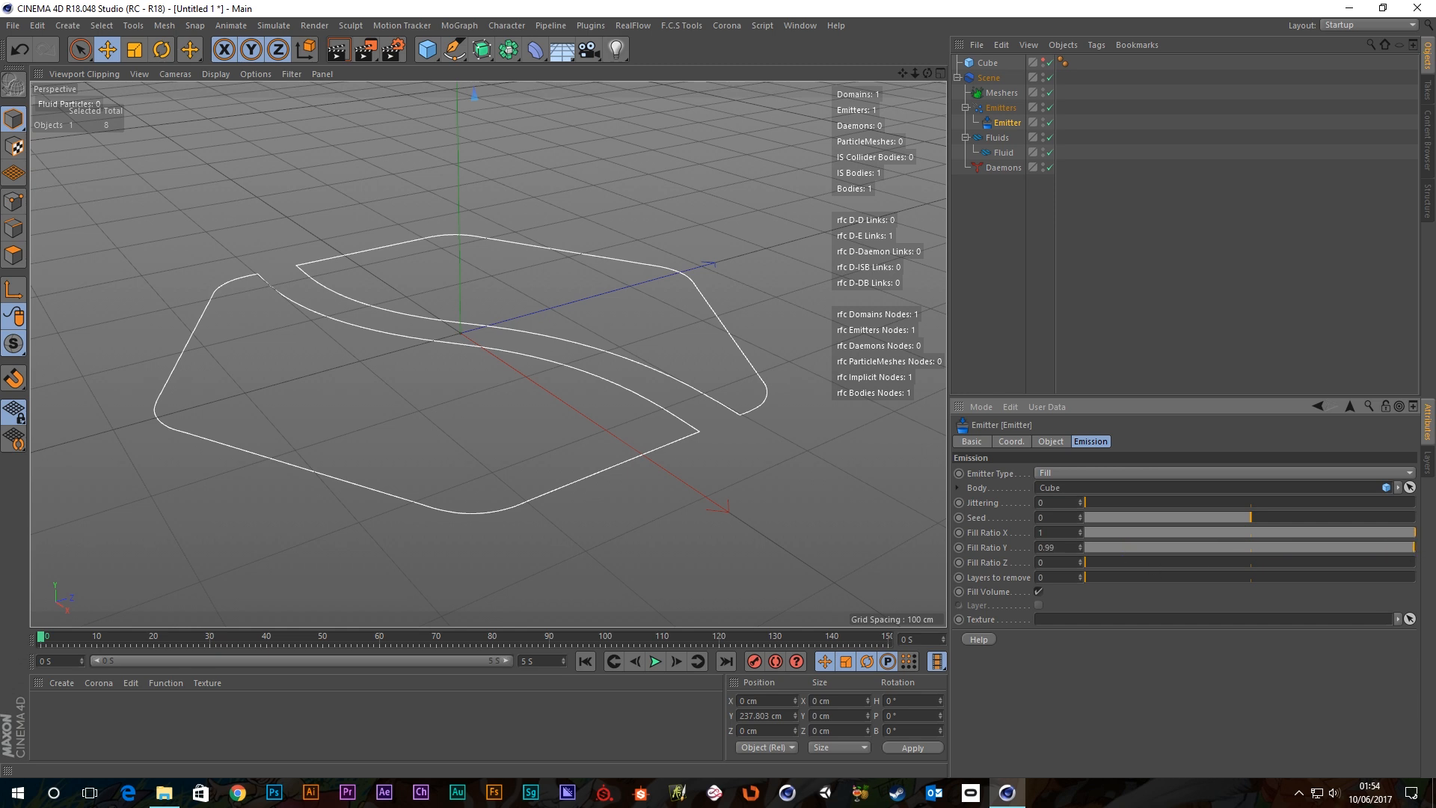
left_click_drag(1090, 557, 1238, 550)
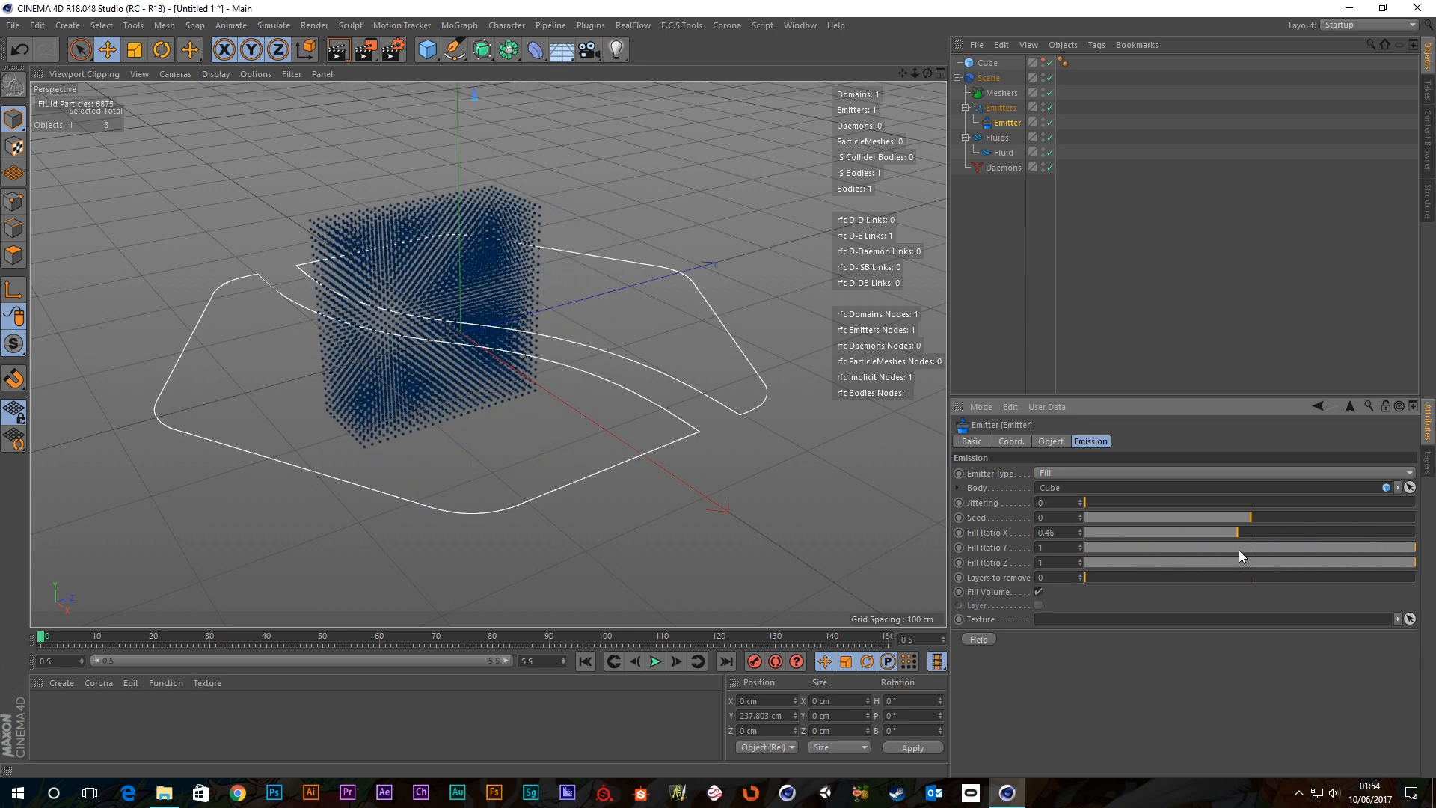
left_click_drag(394, 307, 476, 292, "alt")
scroll(389, 217, "up", 2)
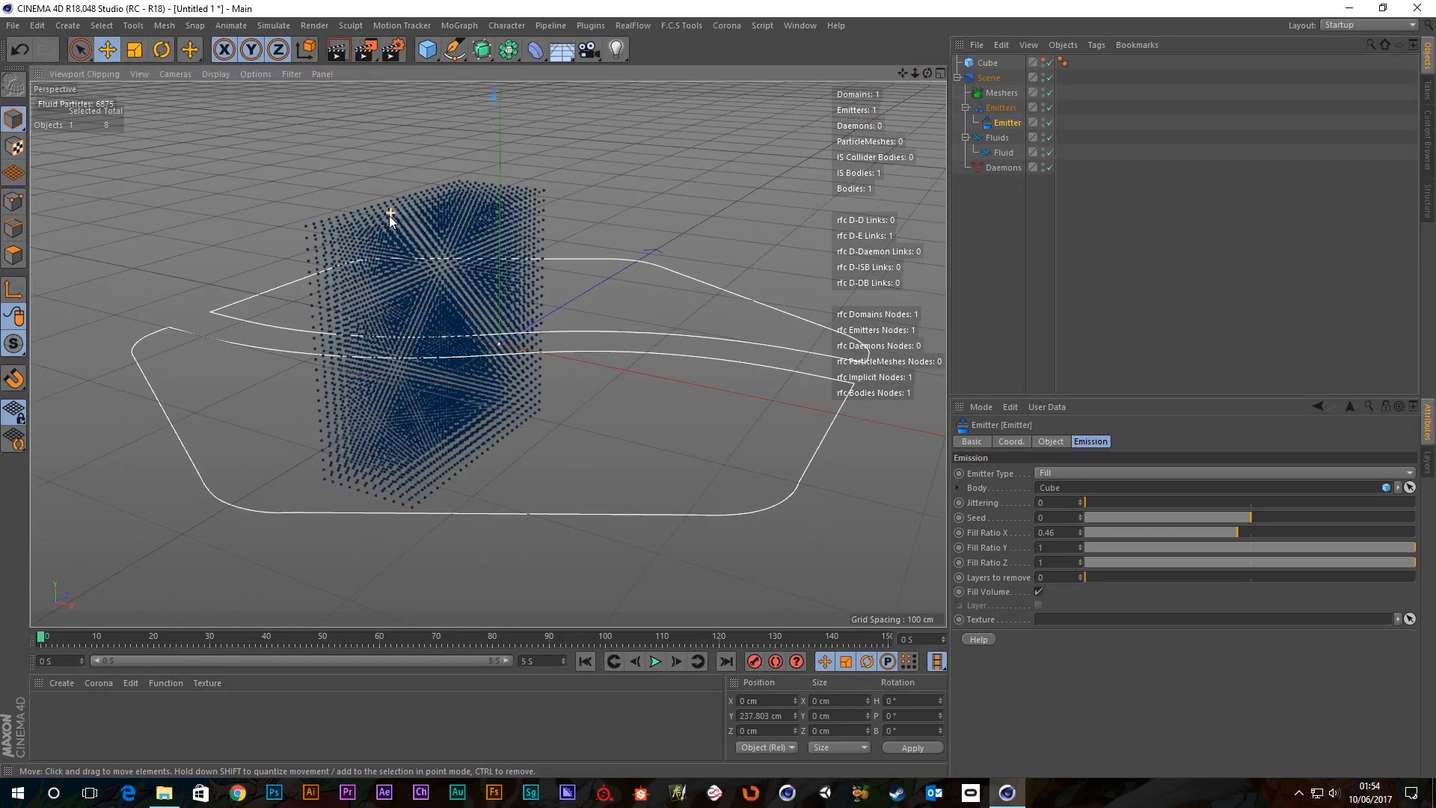
middle_click_drag(482, 322, 567, 335, "alt")
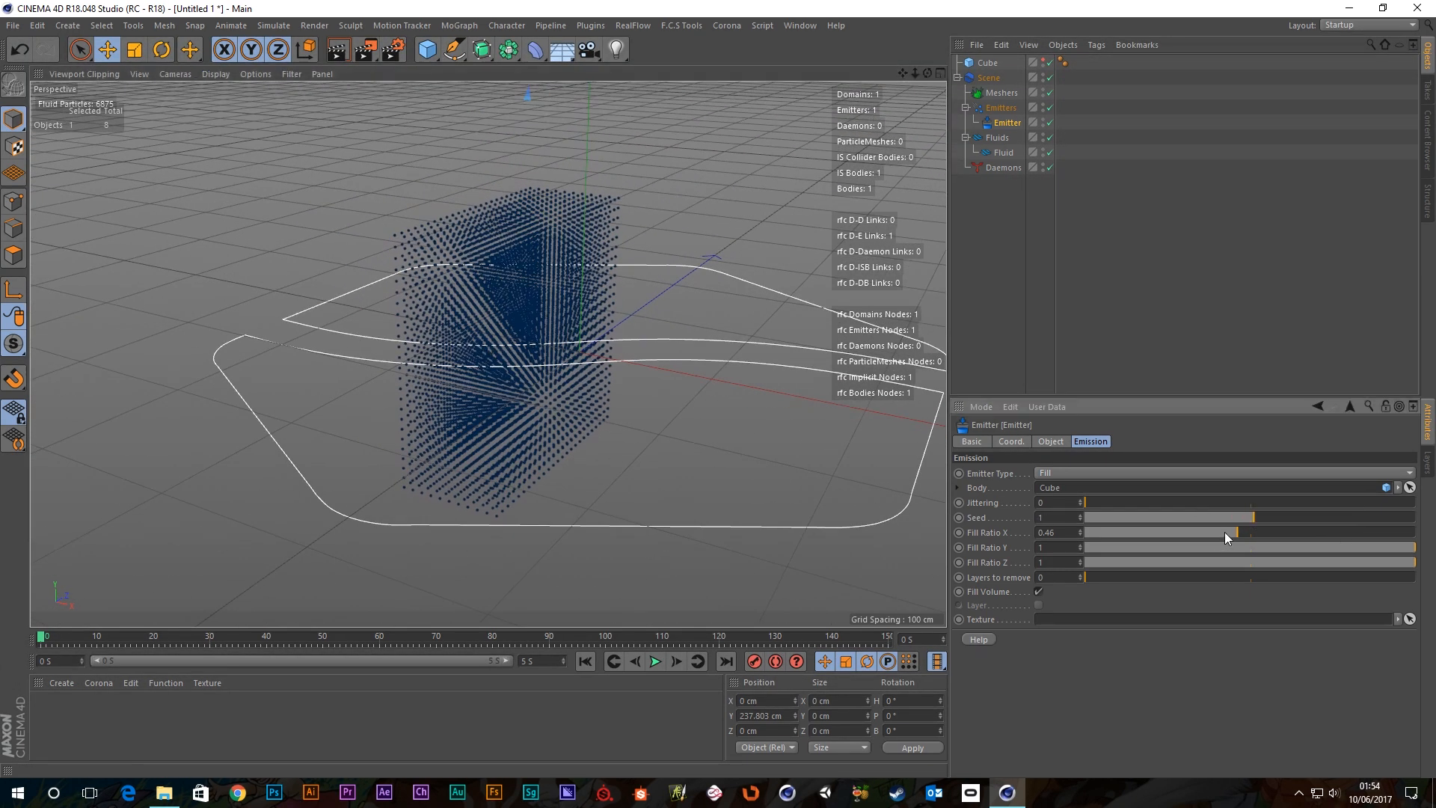
Fine-tune Fill Ratios (X 0.49, Y 0.67, Z 0.88), test-play, rewind, and select the Fill Ratio X label.
left_click_drag(1192, 535, 1234, 531)
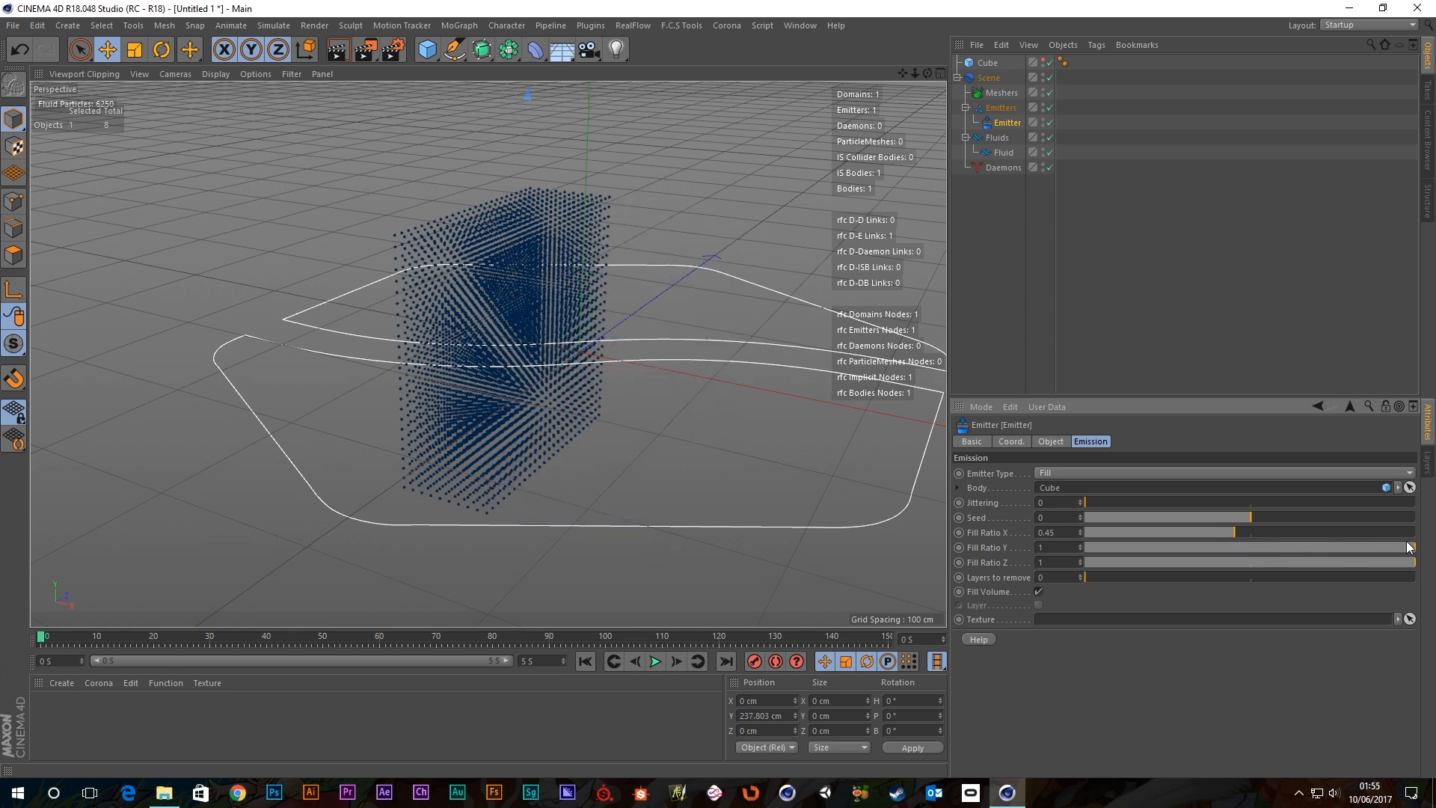
left_click_drag(1409, 547, 1283, 560)
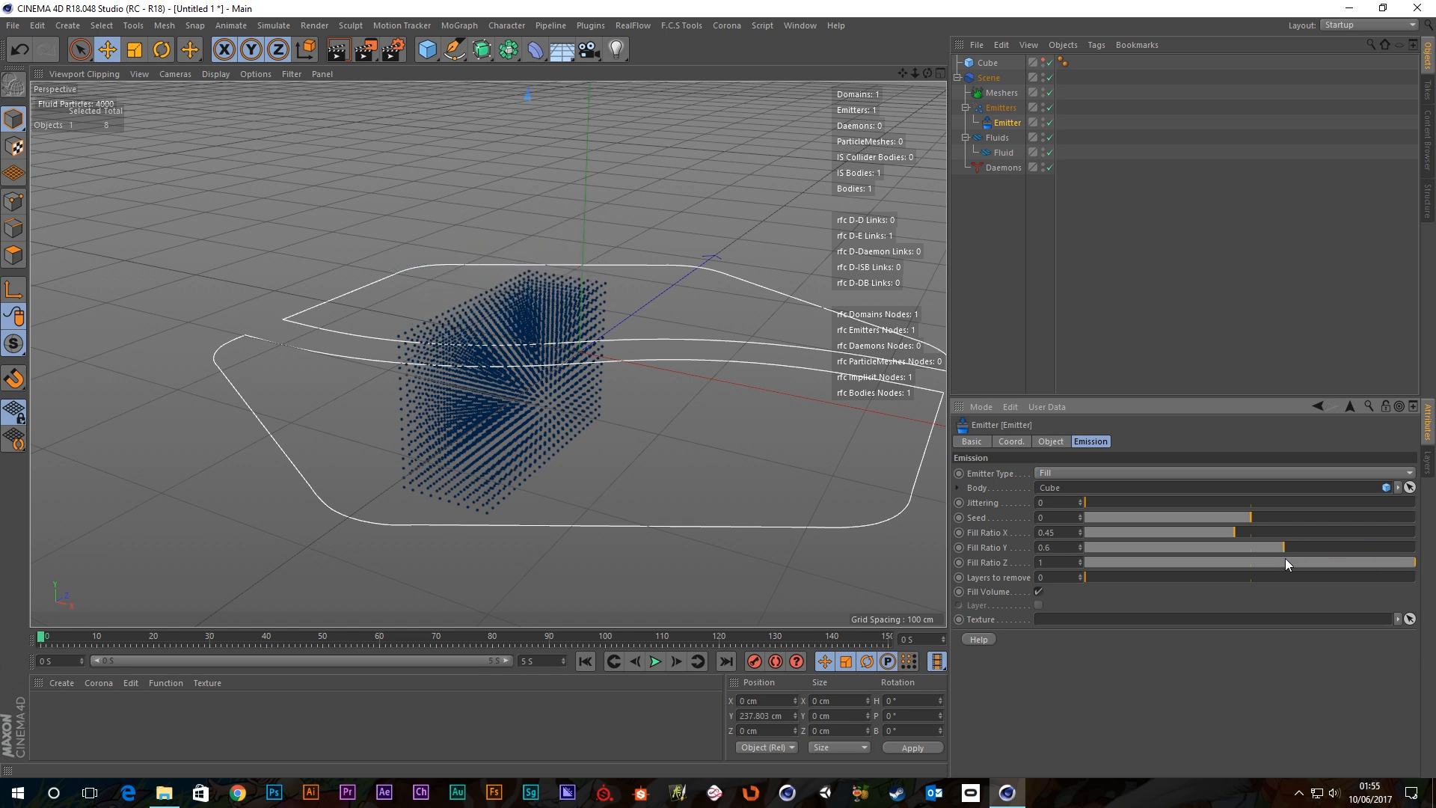
left_click_drag(1414, 562, 1289, 573)
left_click_drag(788, 496, 475, 531, "alt")
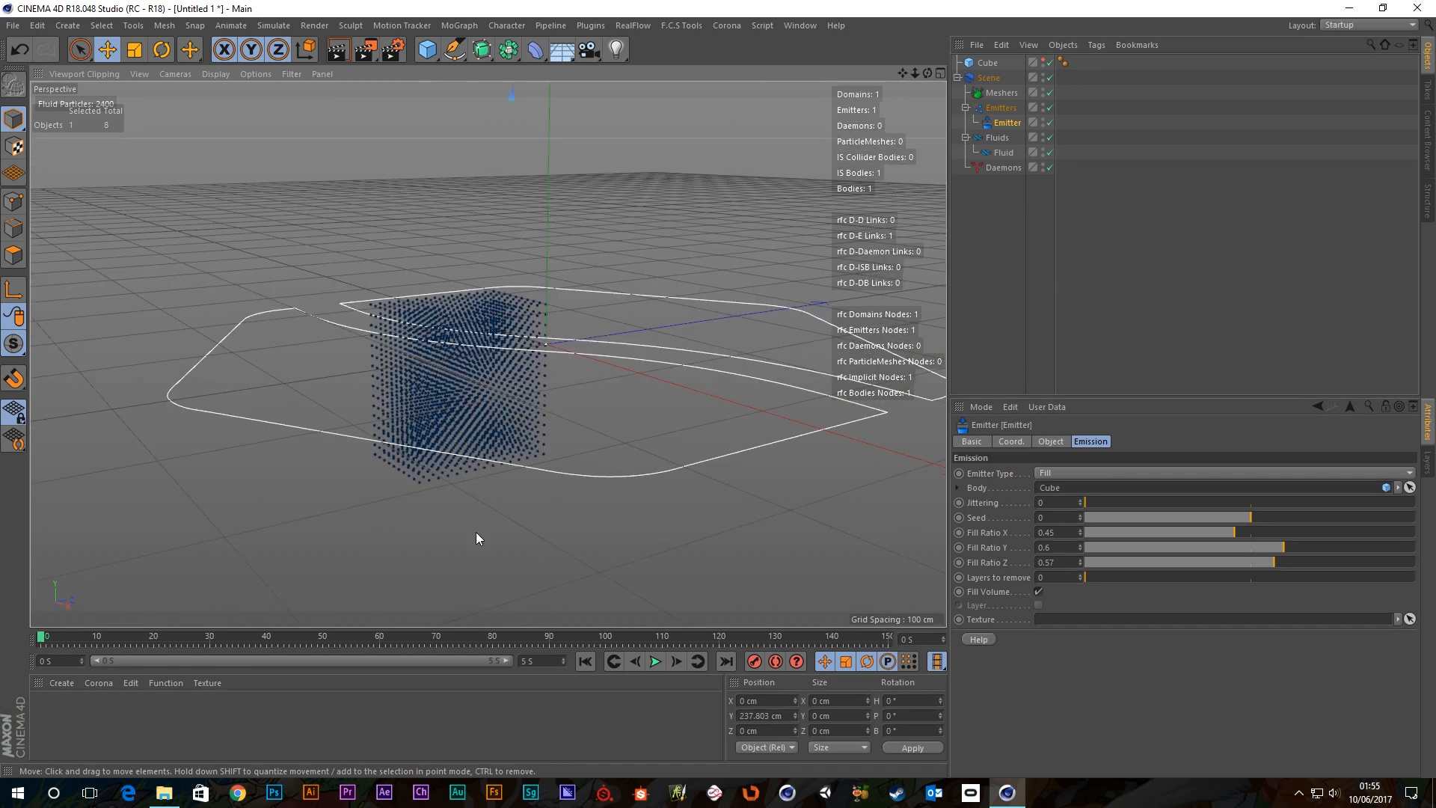
left_click(657, 663)
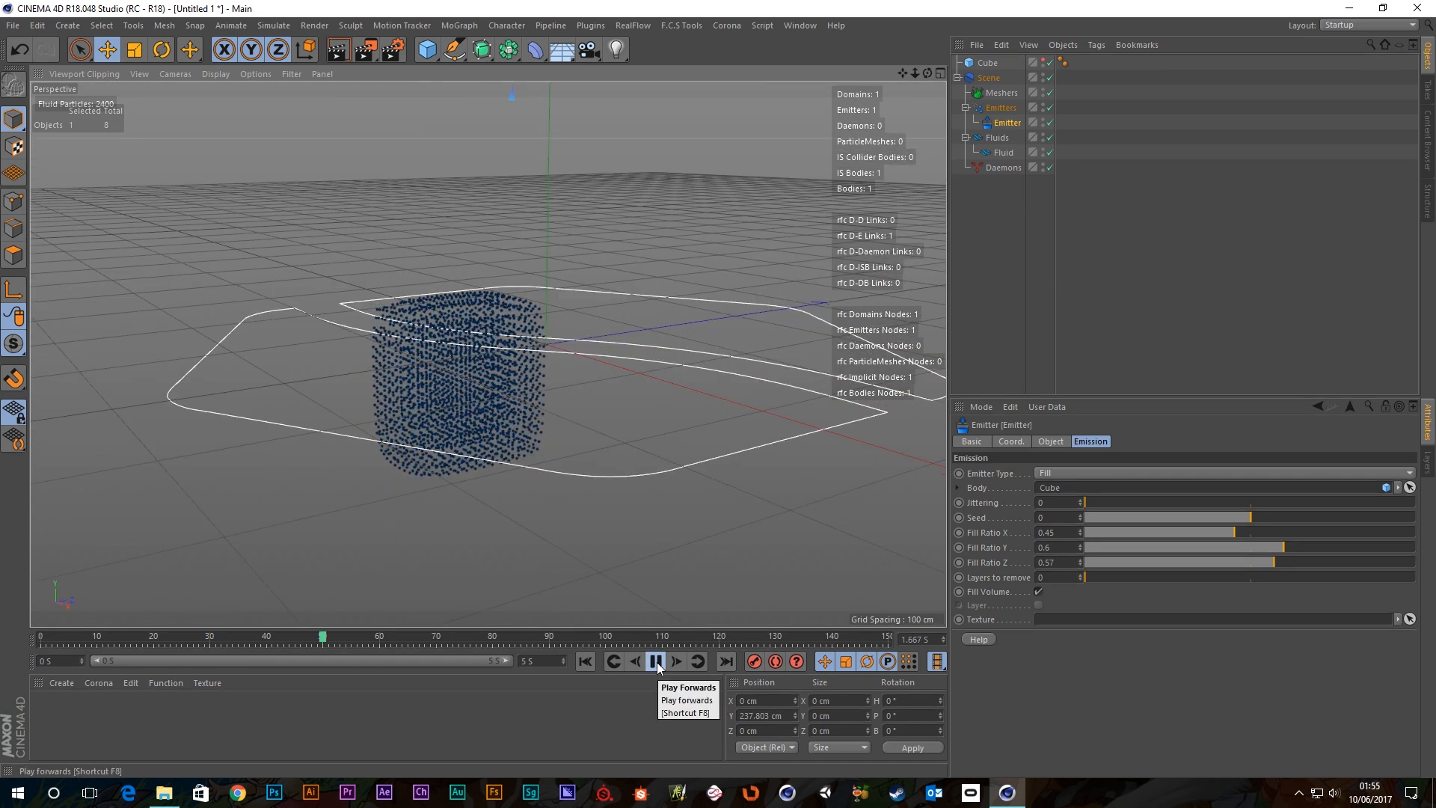
left_click(657, 662)
left_click(585, 661)
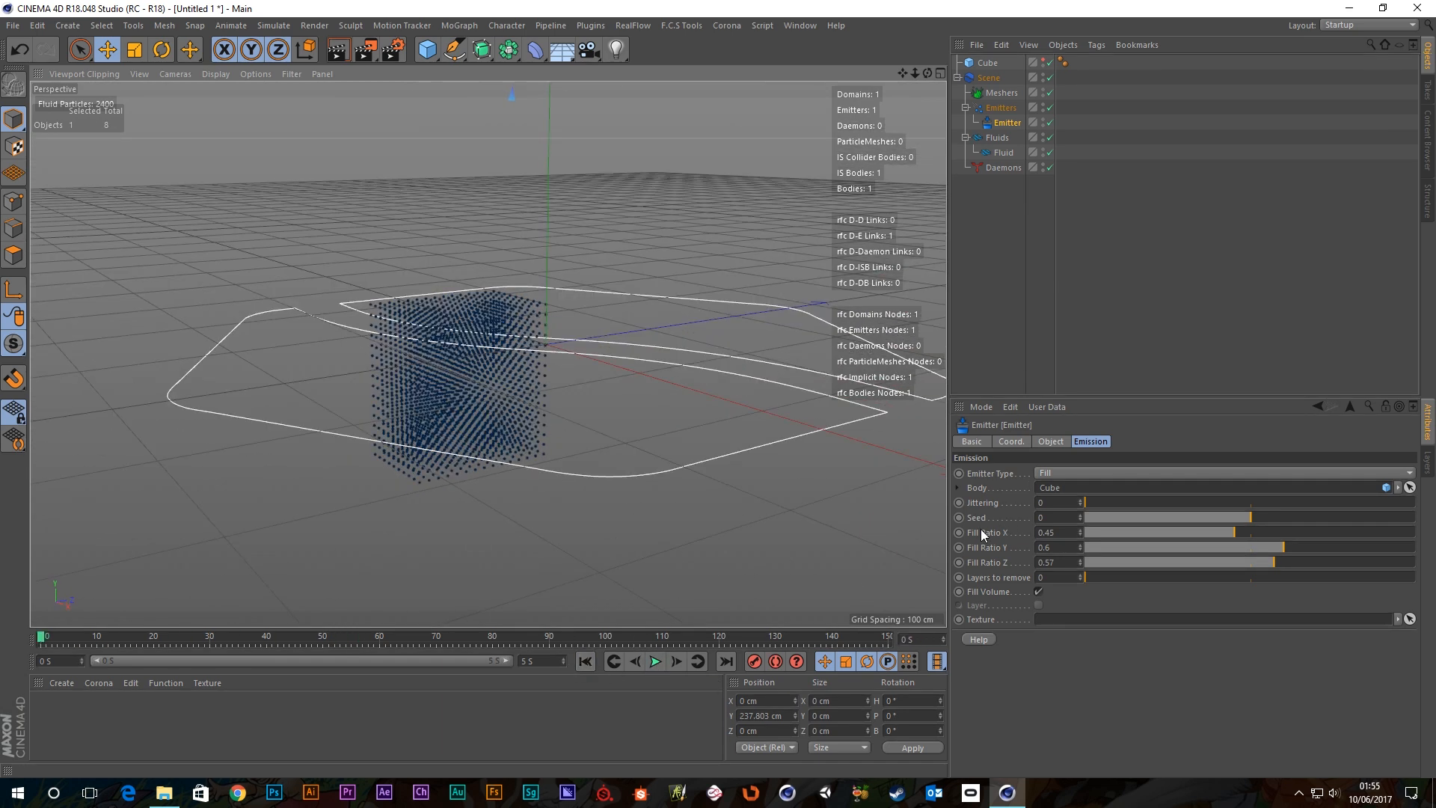
left_click(984, 531)
Reset Fill Ratio X, Y and Z to default 1, then test Layers to remove and return it to 0.
right_click(987, 563)
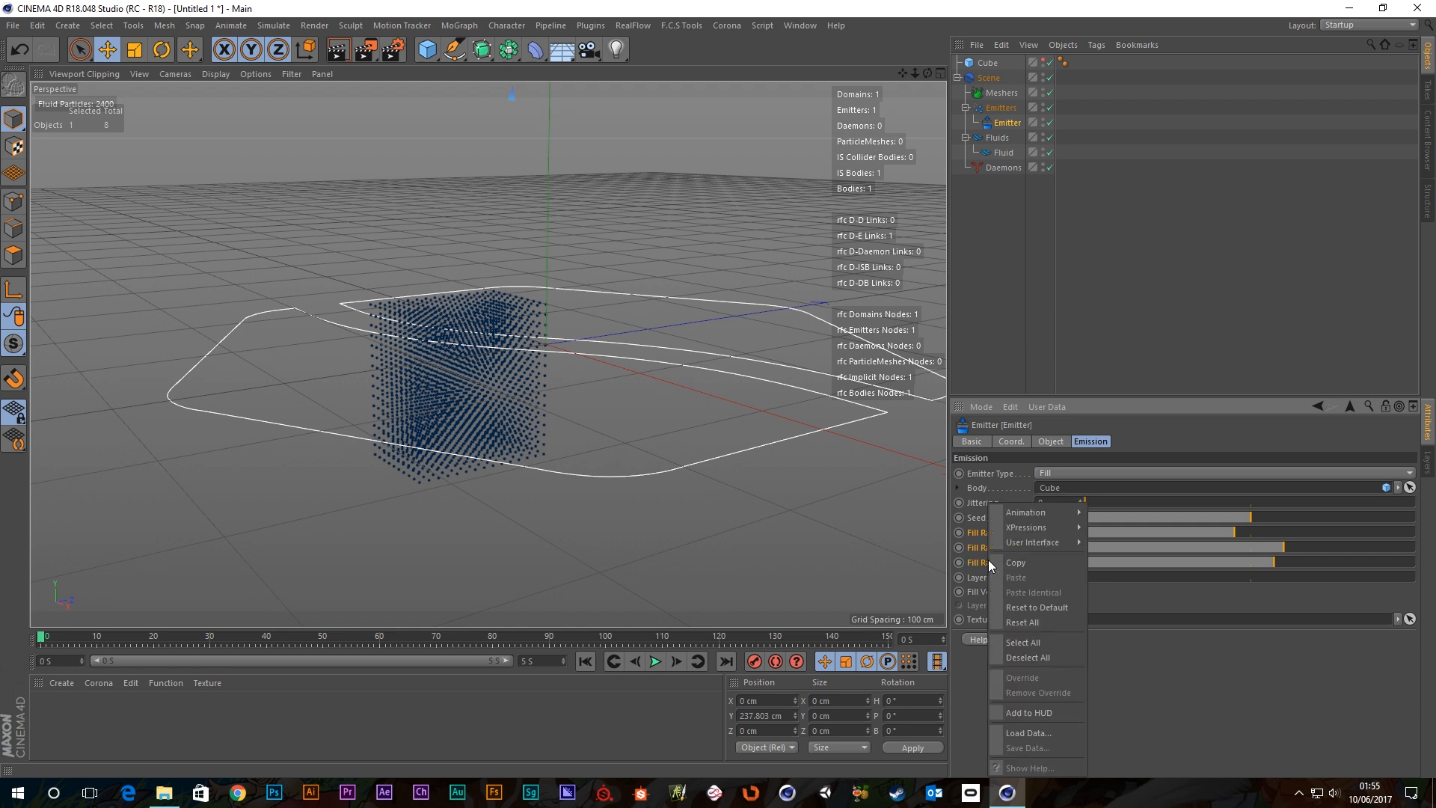
left_click(1034, 609)
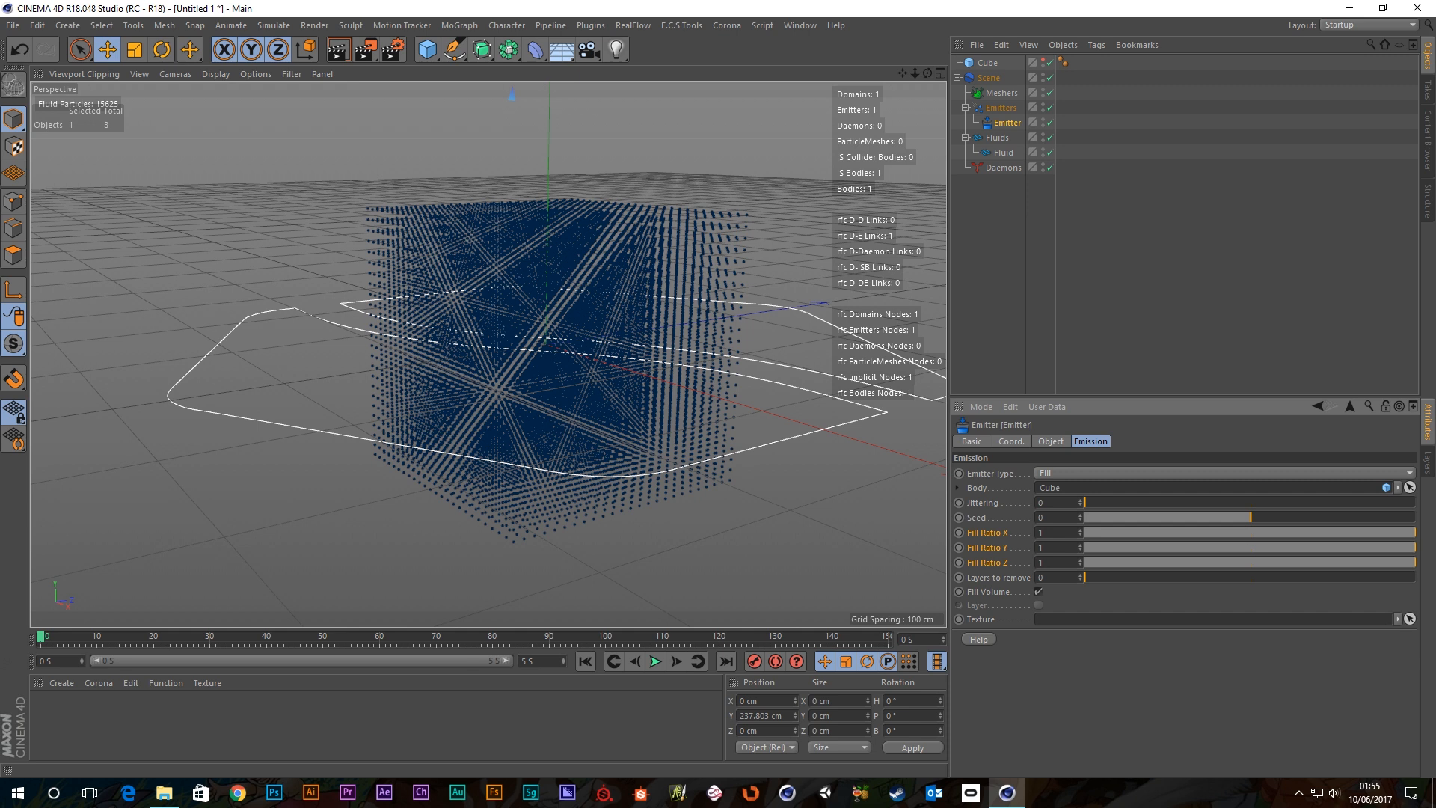
left_click_drag(619, 285, 660, 360, "alt")
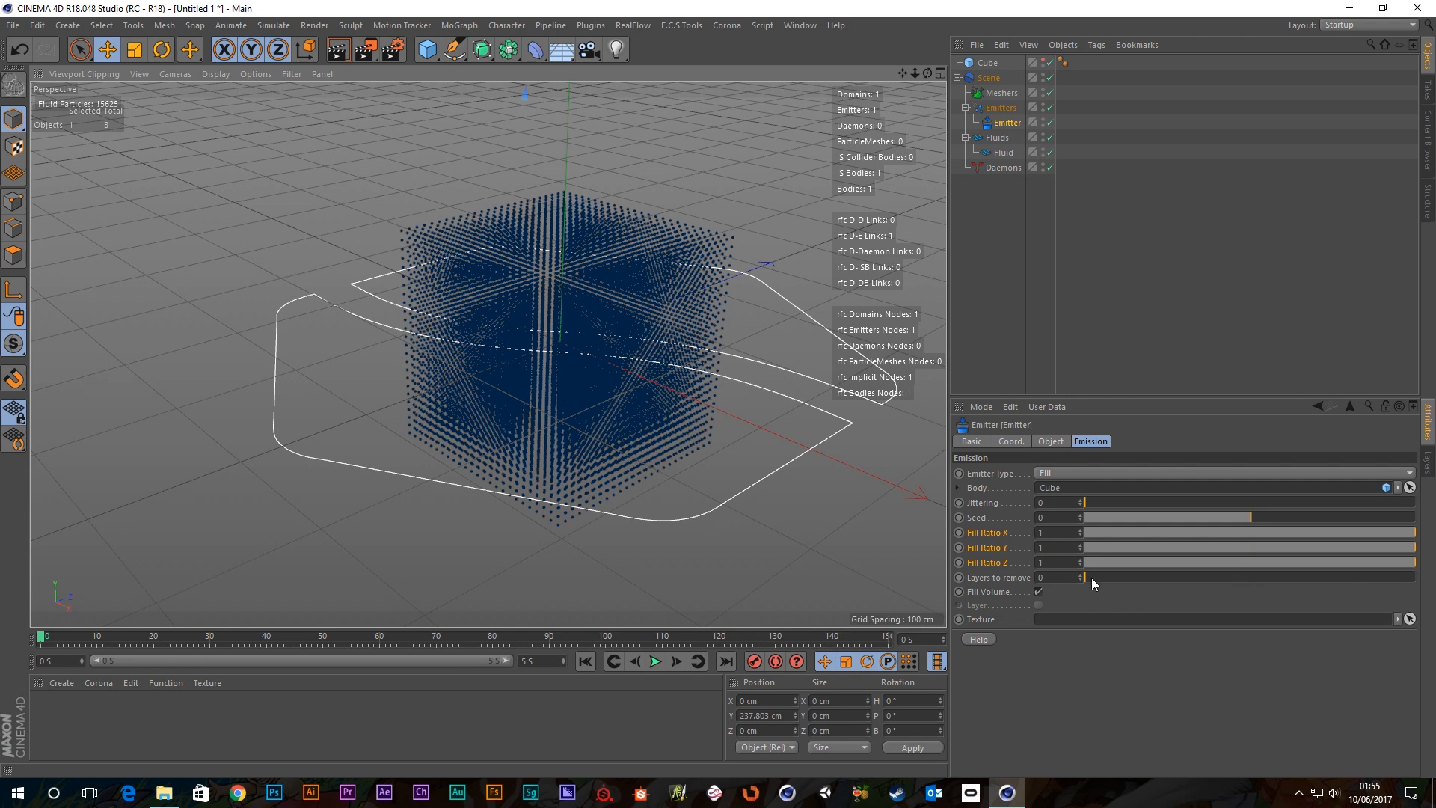
left_click_drag(1092, 577, 993, 576)
left_click_drag(1116, 577, 1085, 580)
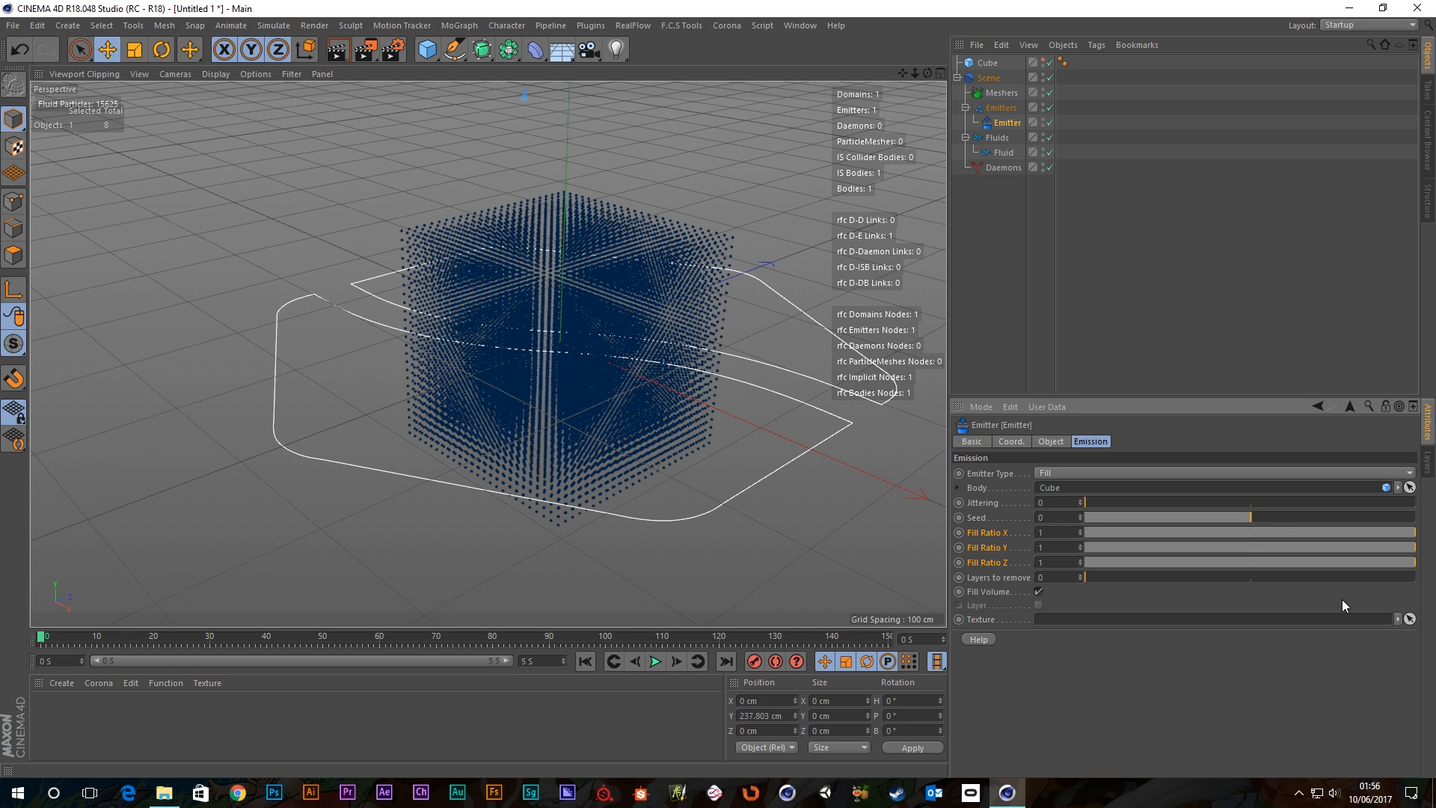
Toggle Fill Volume off, on, and off again so the emitter produces no particles.
left_click(1039, 592)
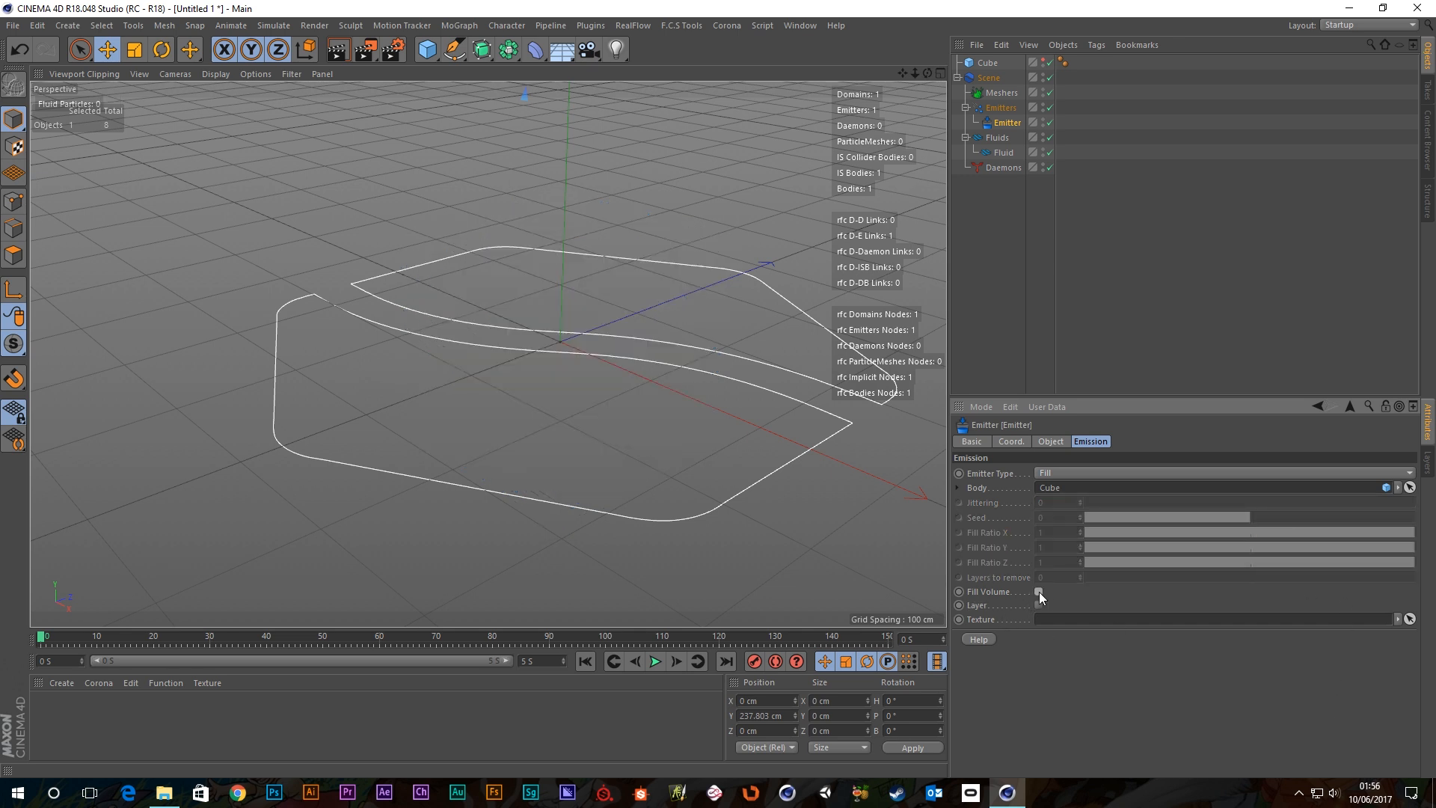
left_click(1039, 591)
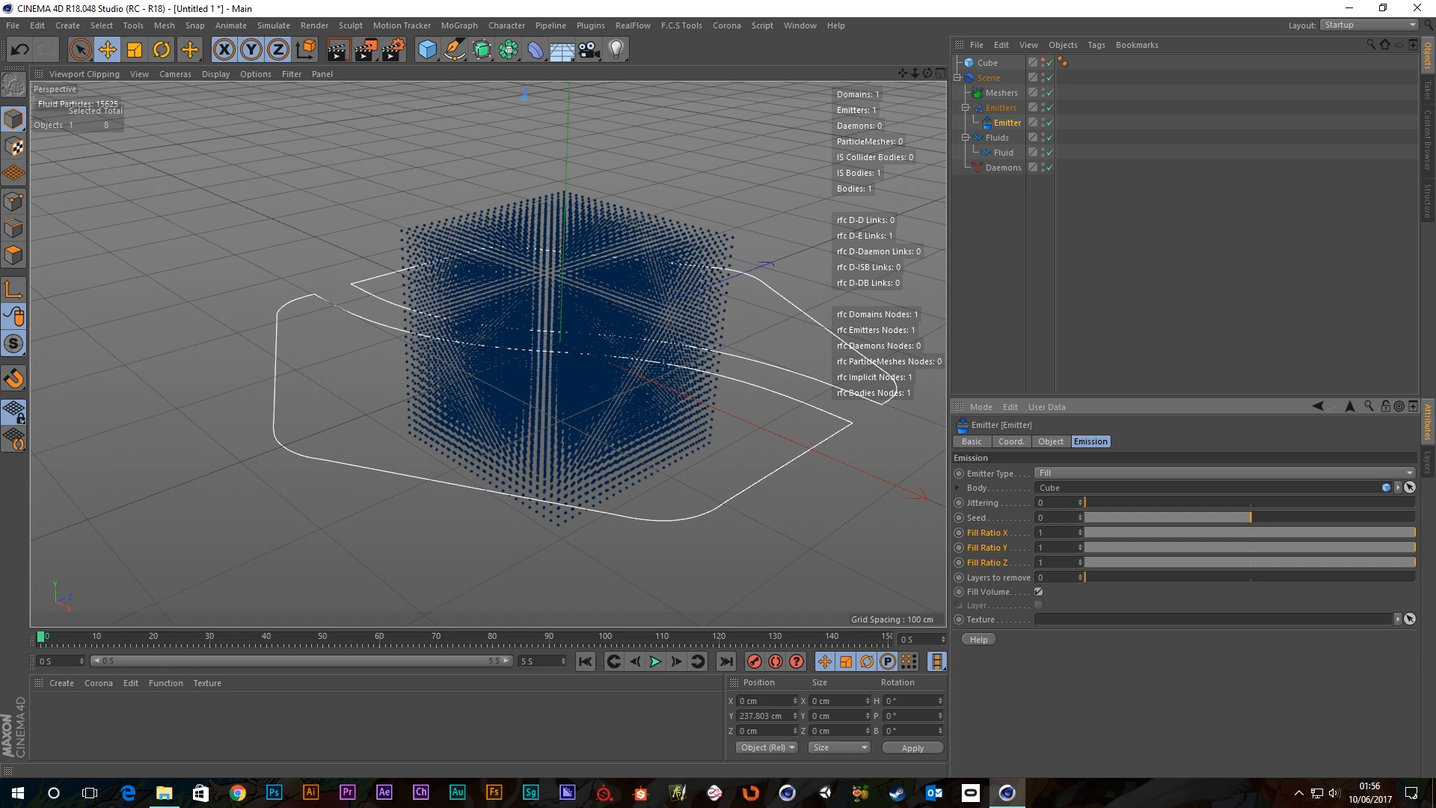
left_click(1038, 593)
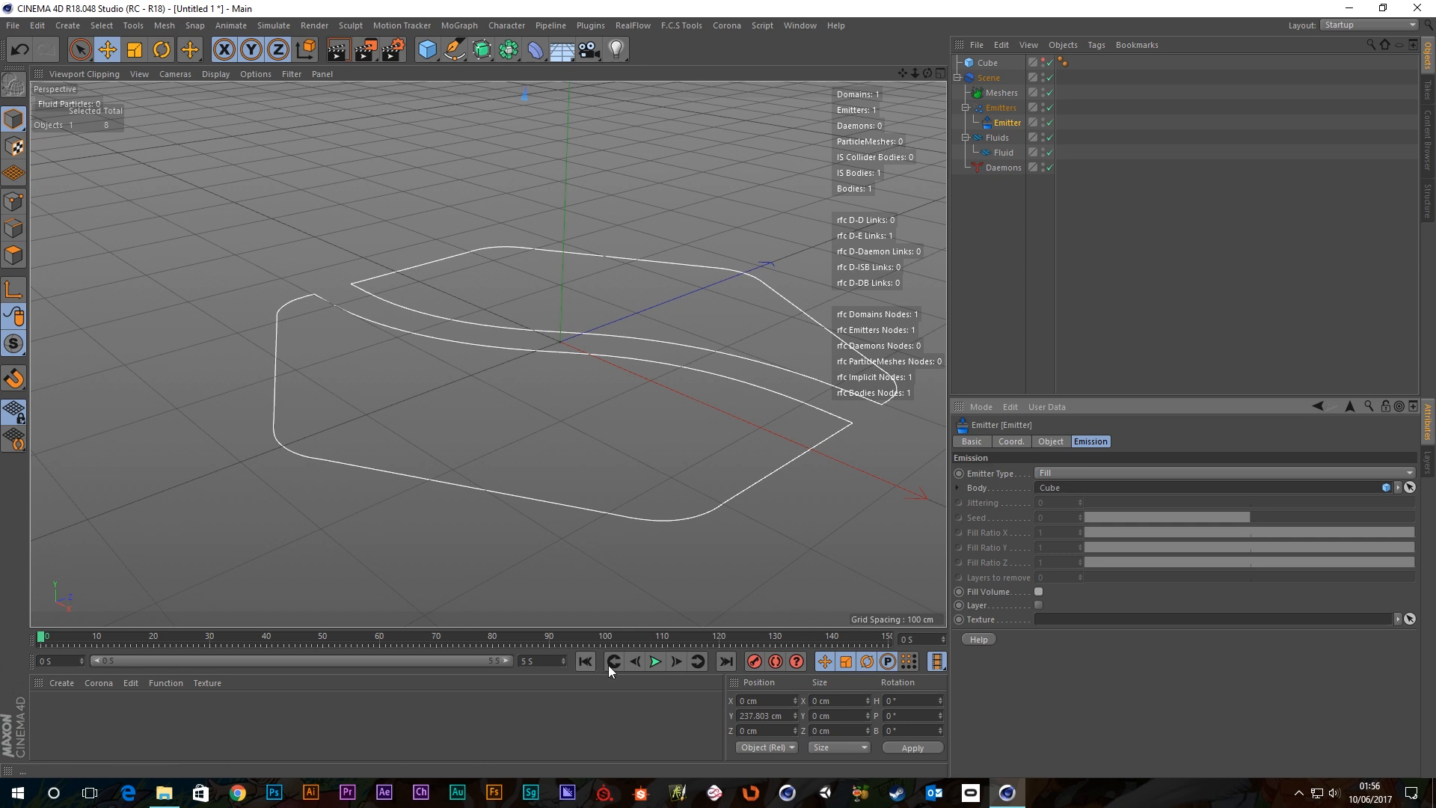
Enable Layer emission and play the simulation, viewing the 3458-particle cube shell from several angles.
left_click(652, 663)
left_click(654, 663)
left_click(1038, 604)
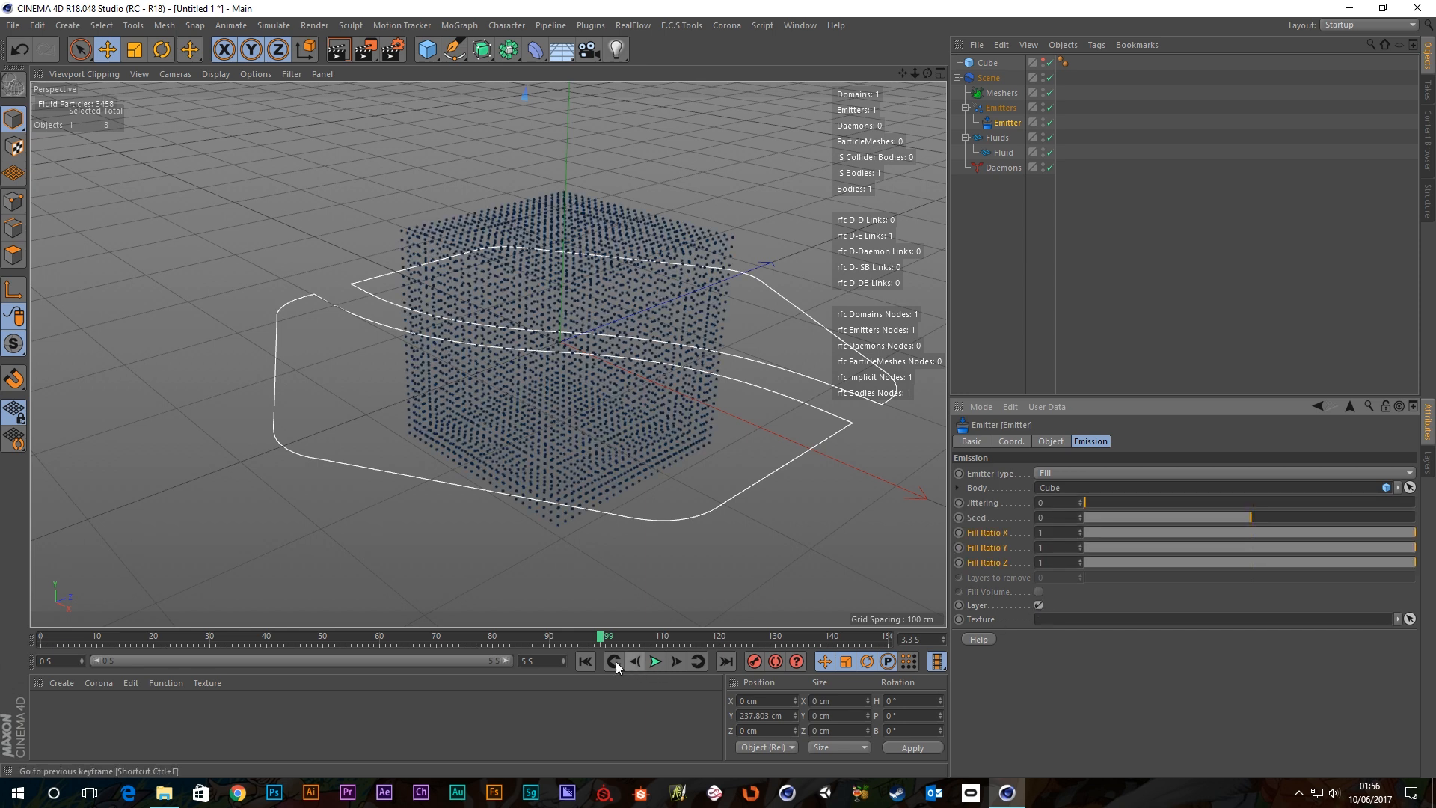
left_click(584, 662)
left_click(655, 662)
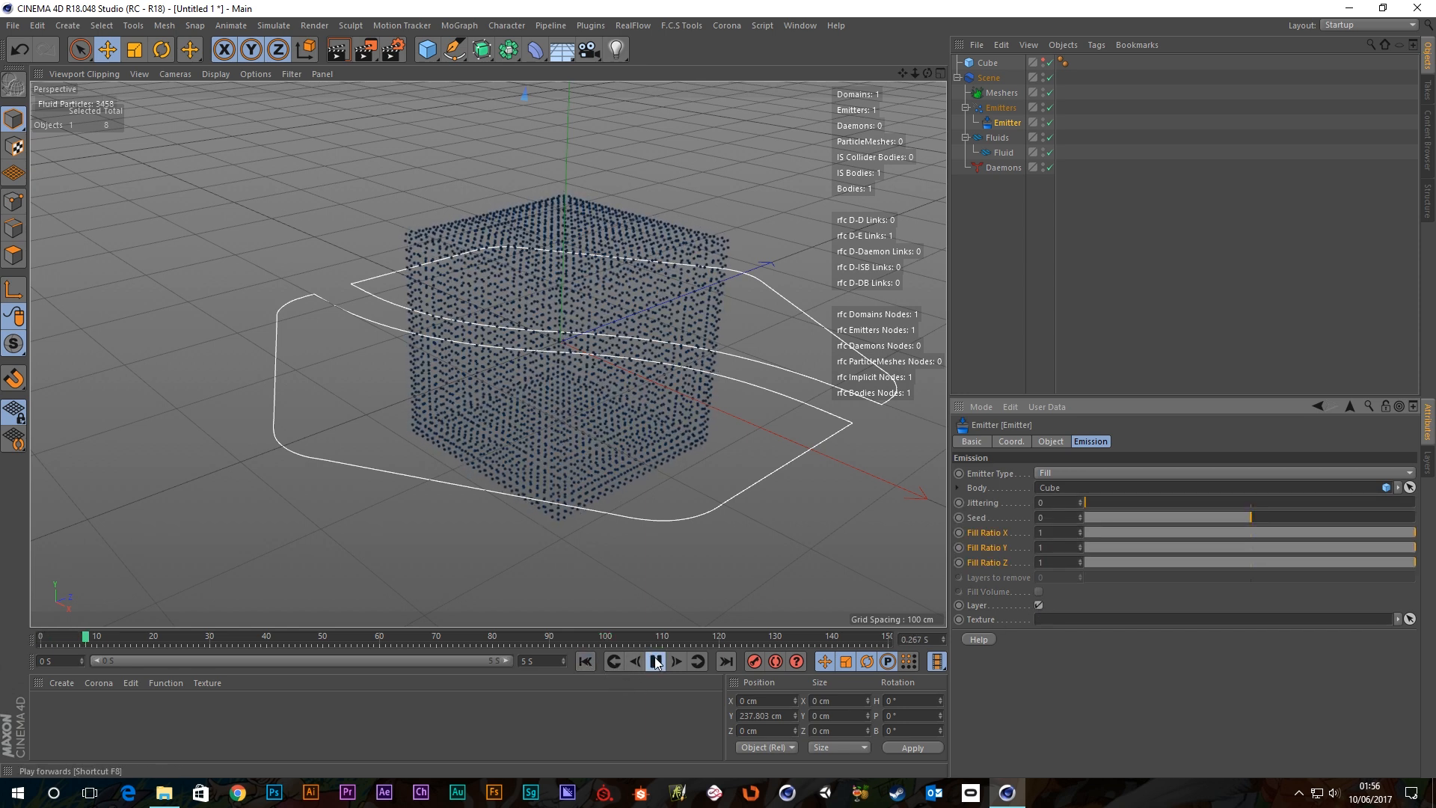
left_click_drag(576, 306, 671, 234, "alt")
left_click_drag(499, 397, 517, 315, "alt")
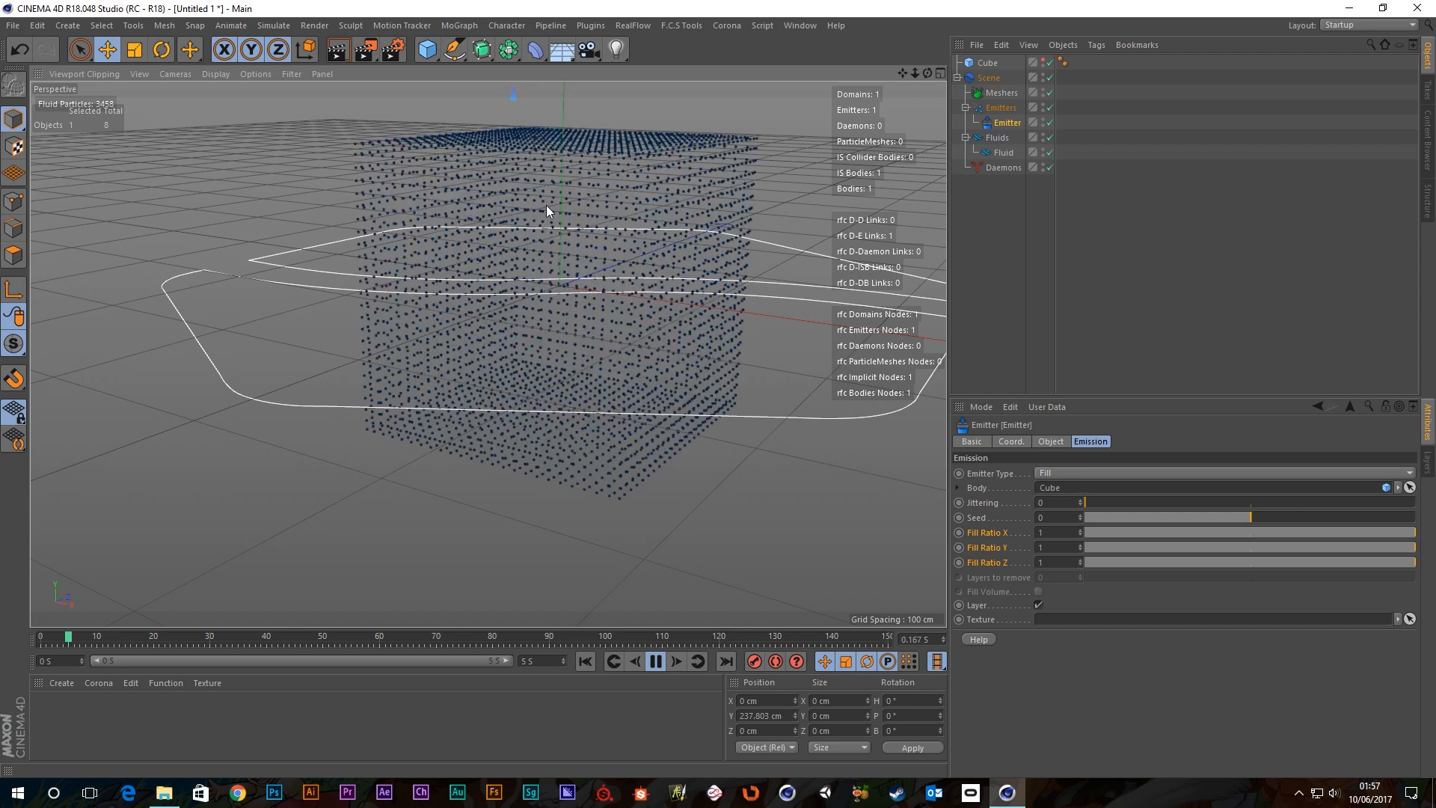
left_click_drag(598, 276, 528, 289, "alt")
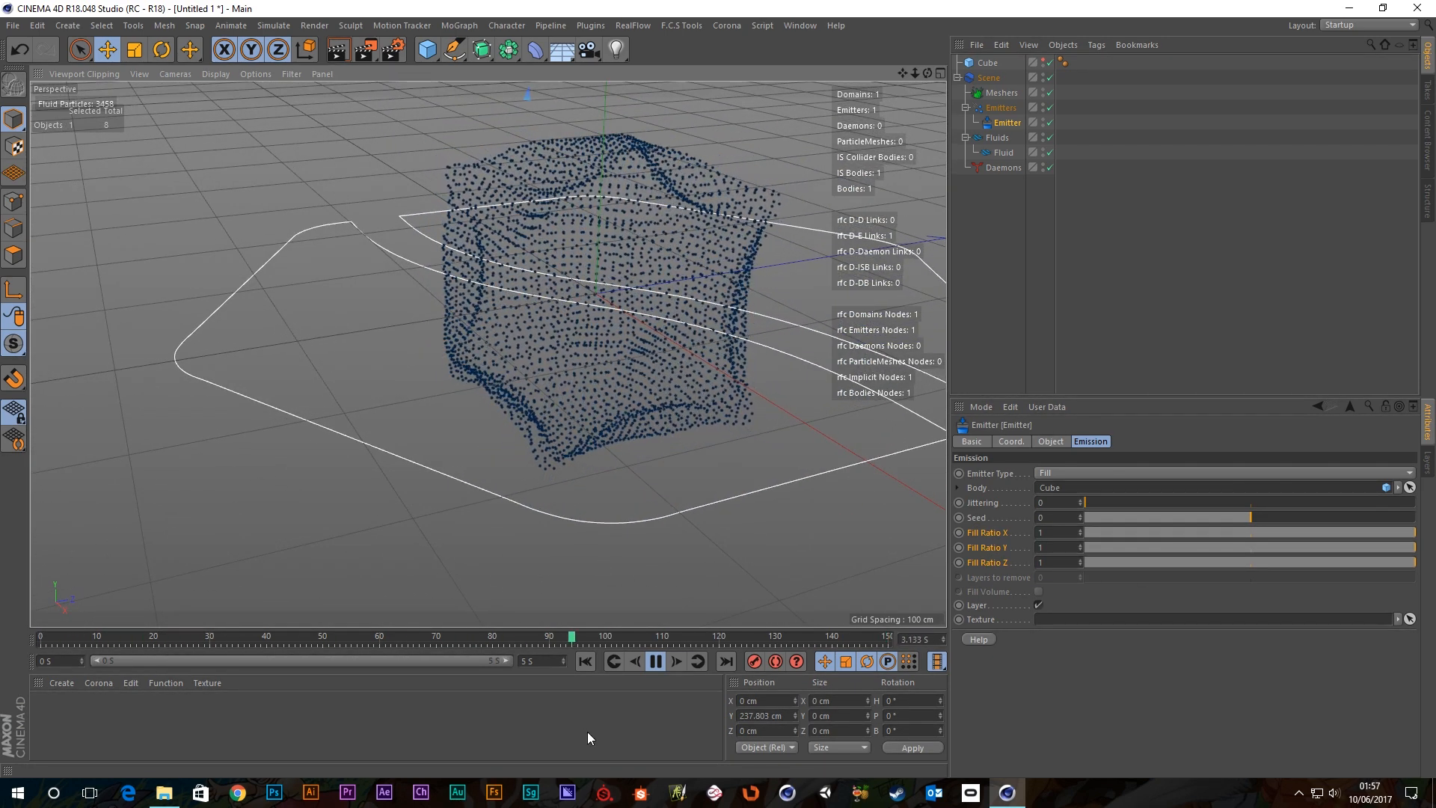
left_click(657, 664)
left_click(585, 659)
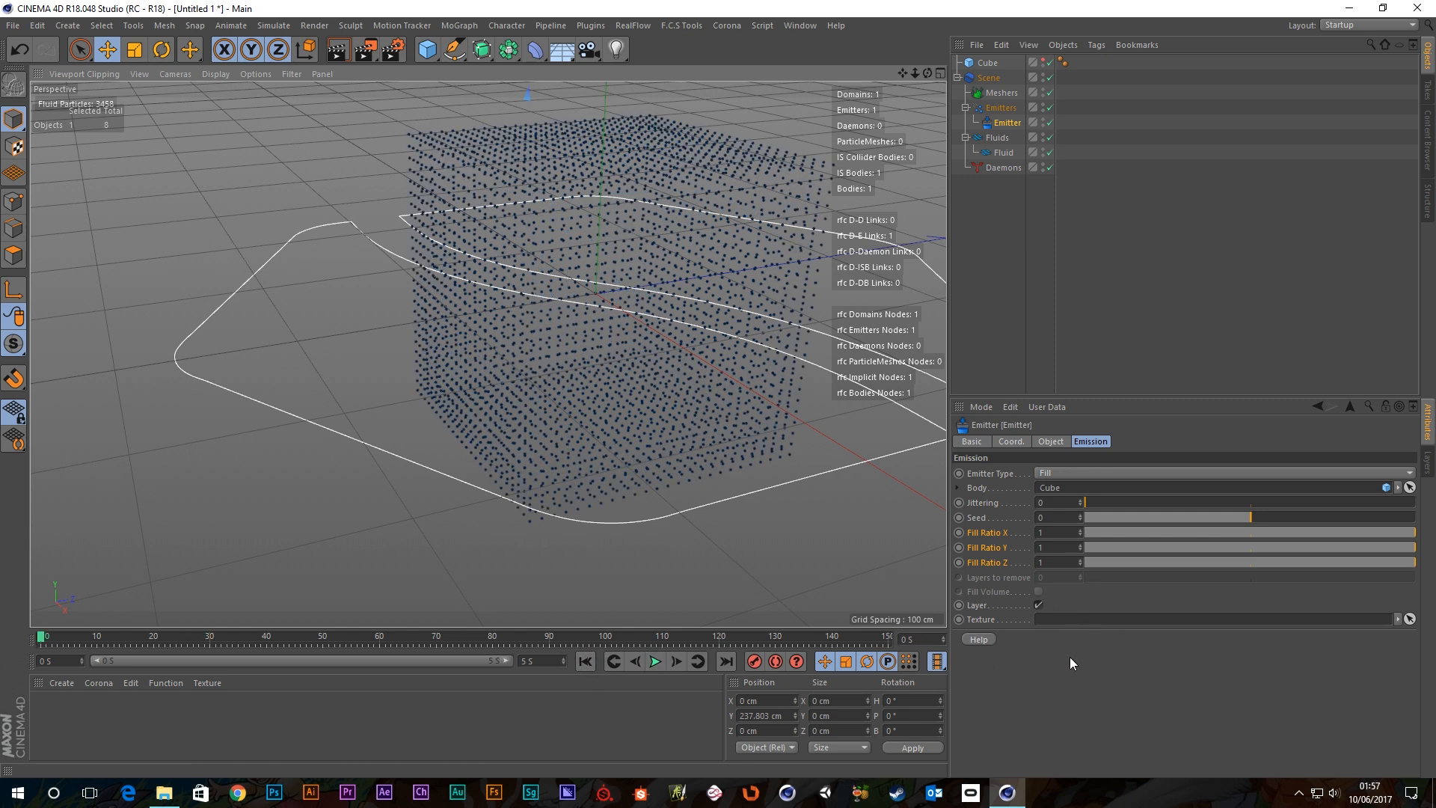
Compare Fill Volume and Layer emission, settle on Layer, replay, then create a new material Mat.
left_click(1038, 605)
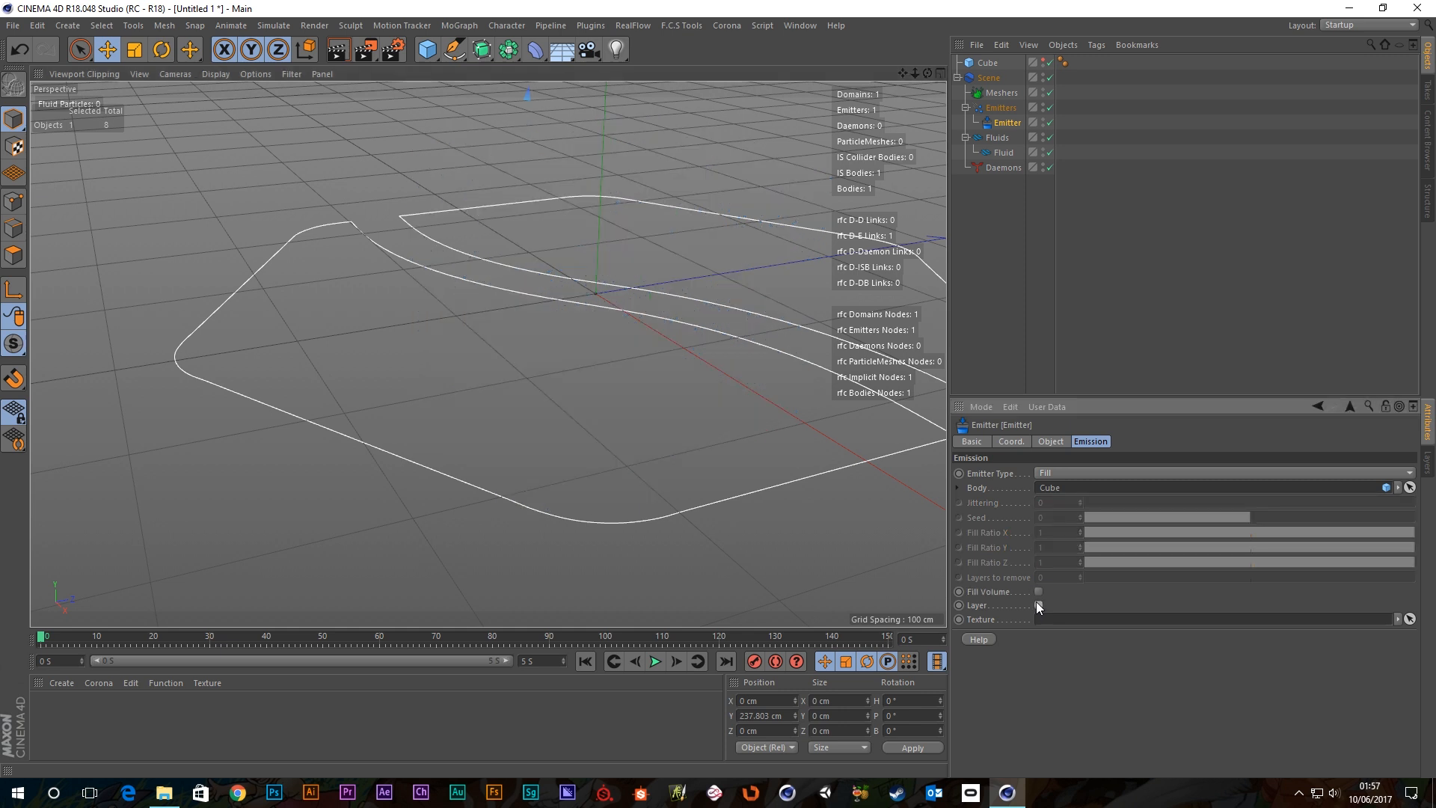
left_click(1038, 592)
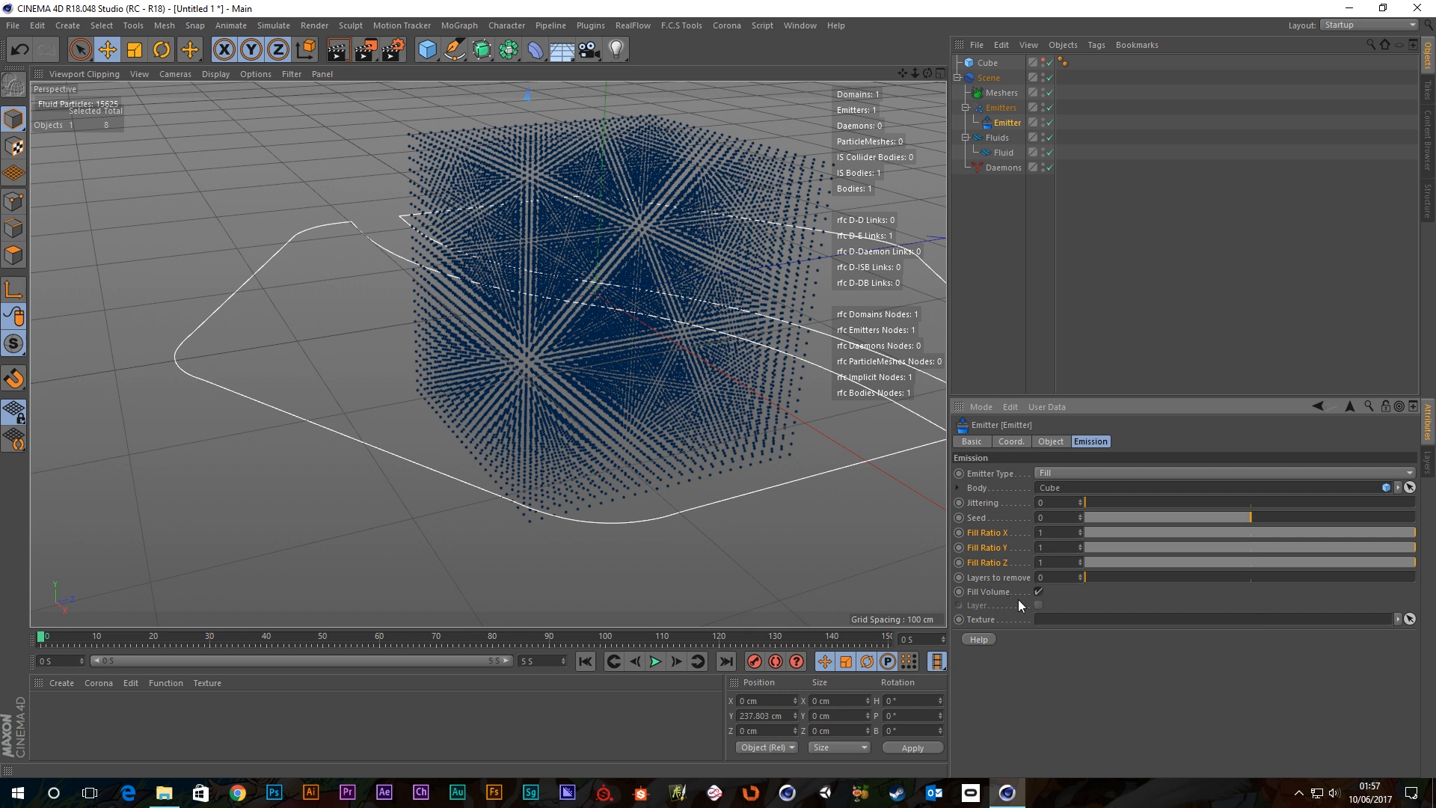
left_click(1038, 592)
left_click(1038, 605)
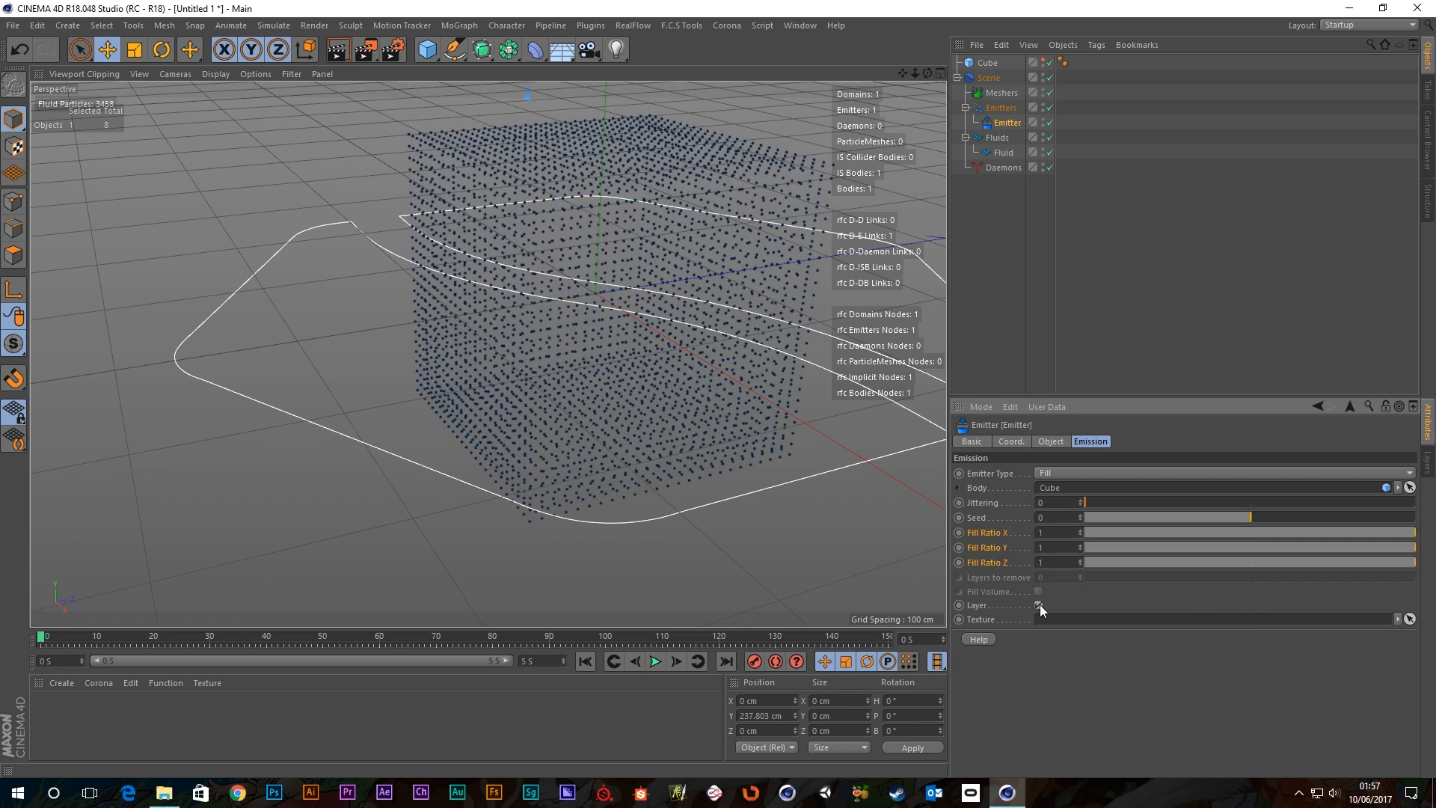
left_click(656, 663)
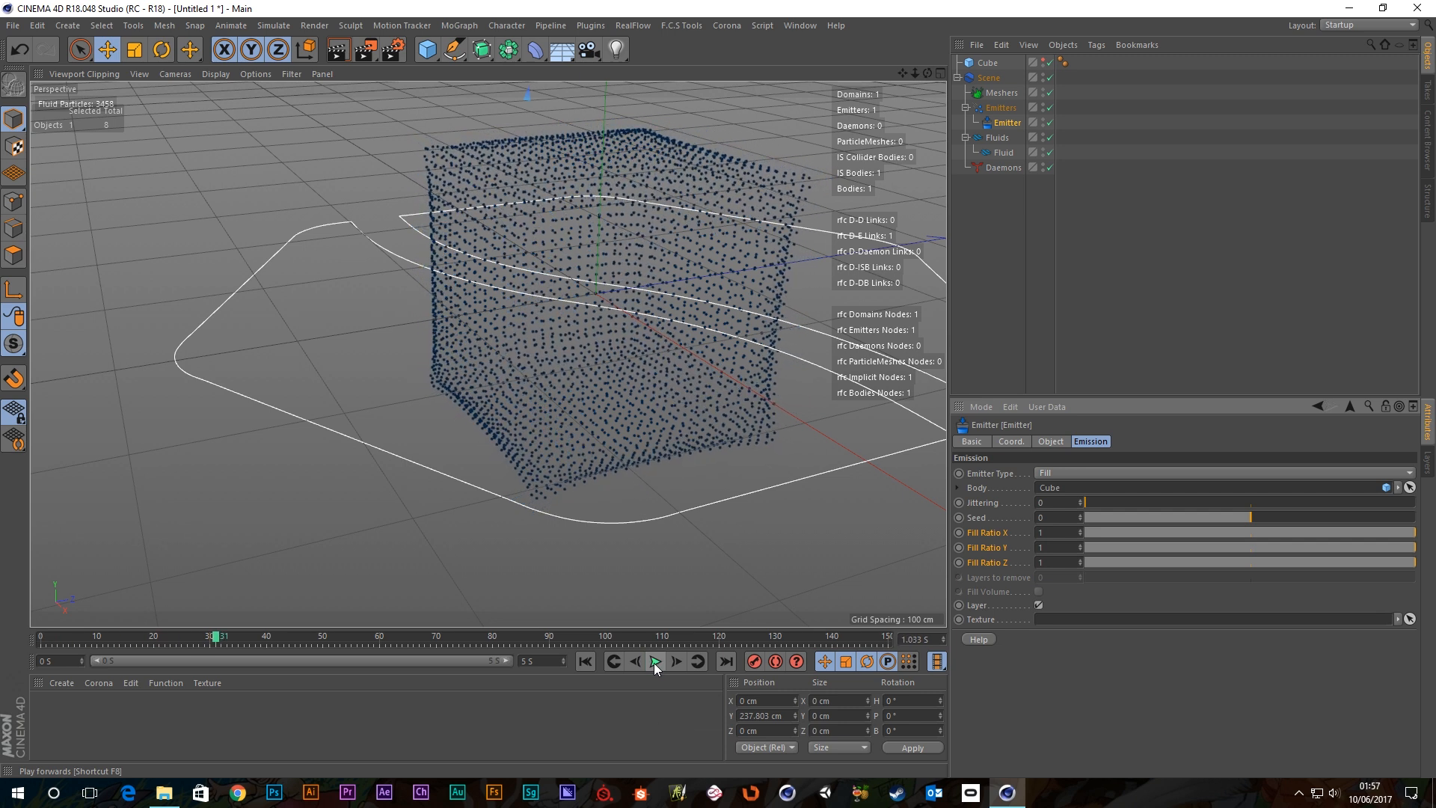
left_click(656, 663)
left_click(585, 661)
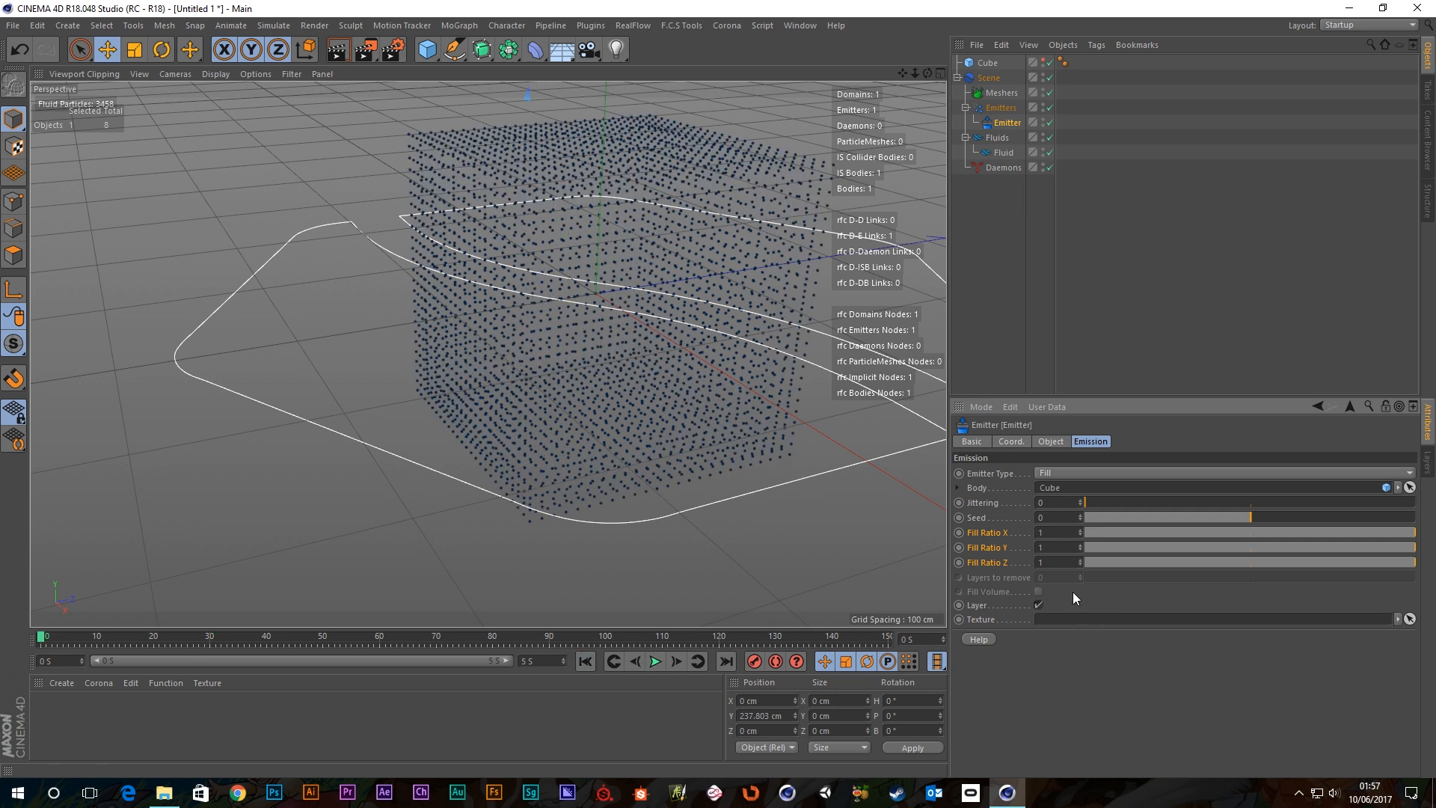
left_click_drag(531, 137, 463, 271, "alt")
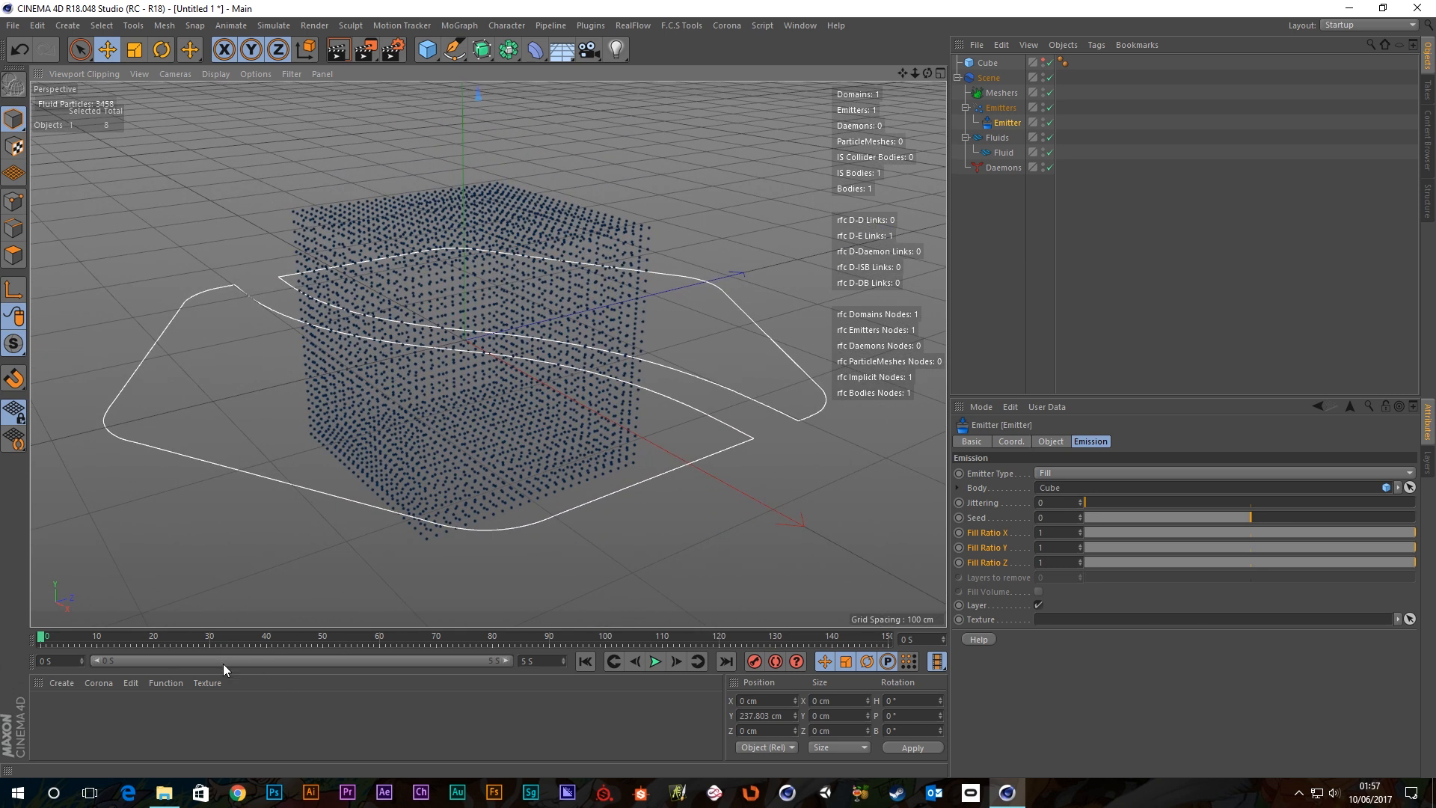
double_click(124, 729)
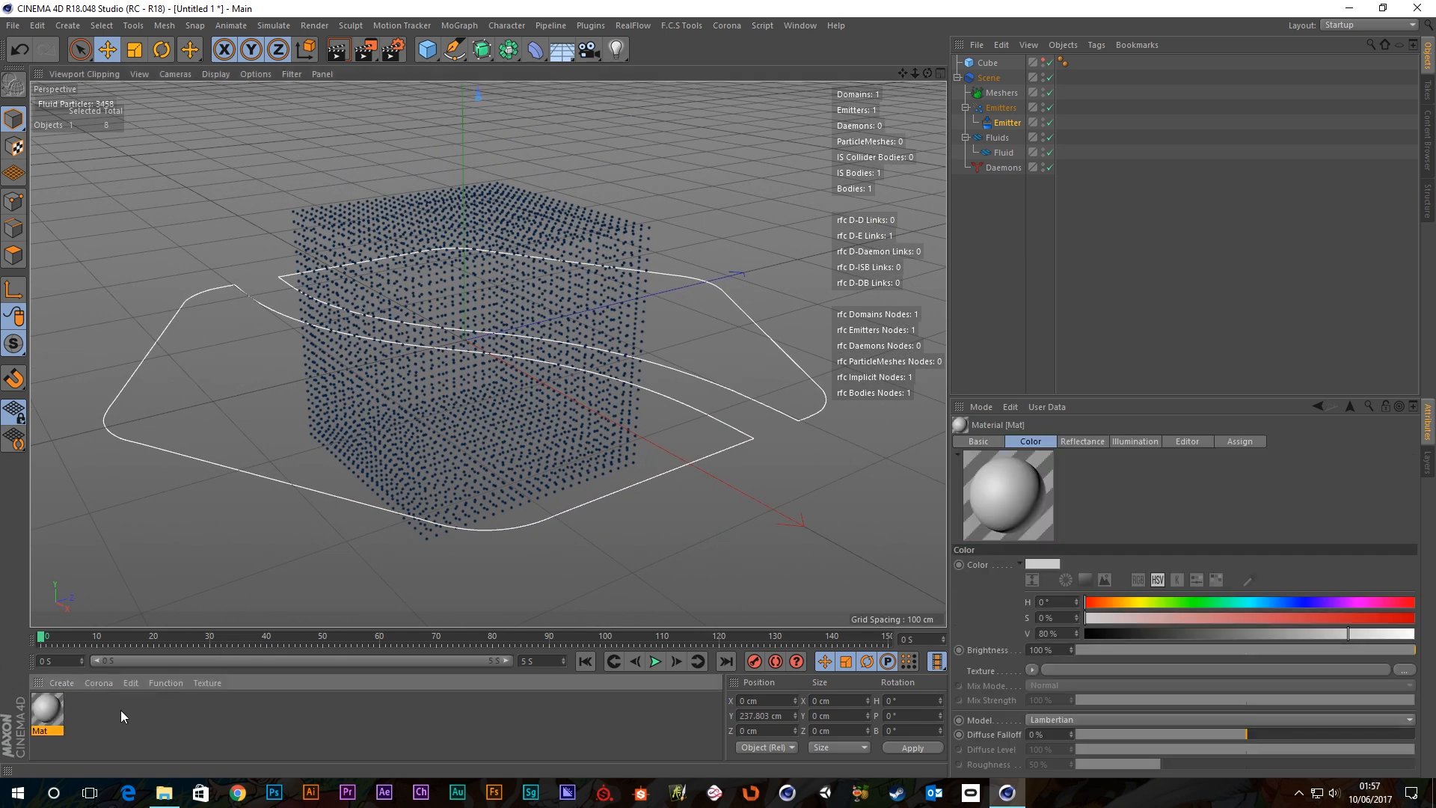
Open Mat in the material editor and turn off its Reflectance channel.
double_click(53, 718)
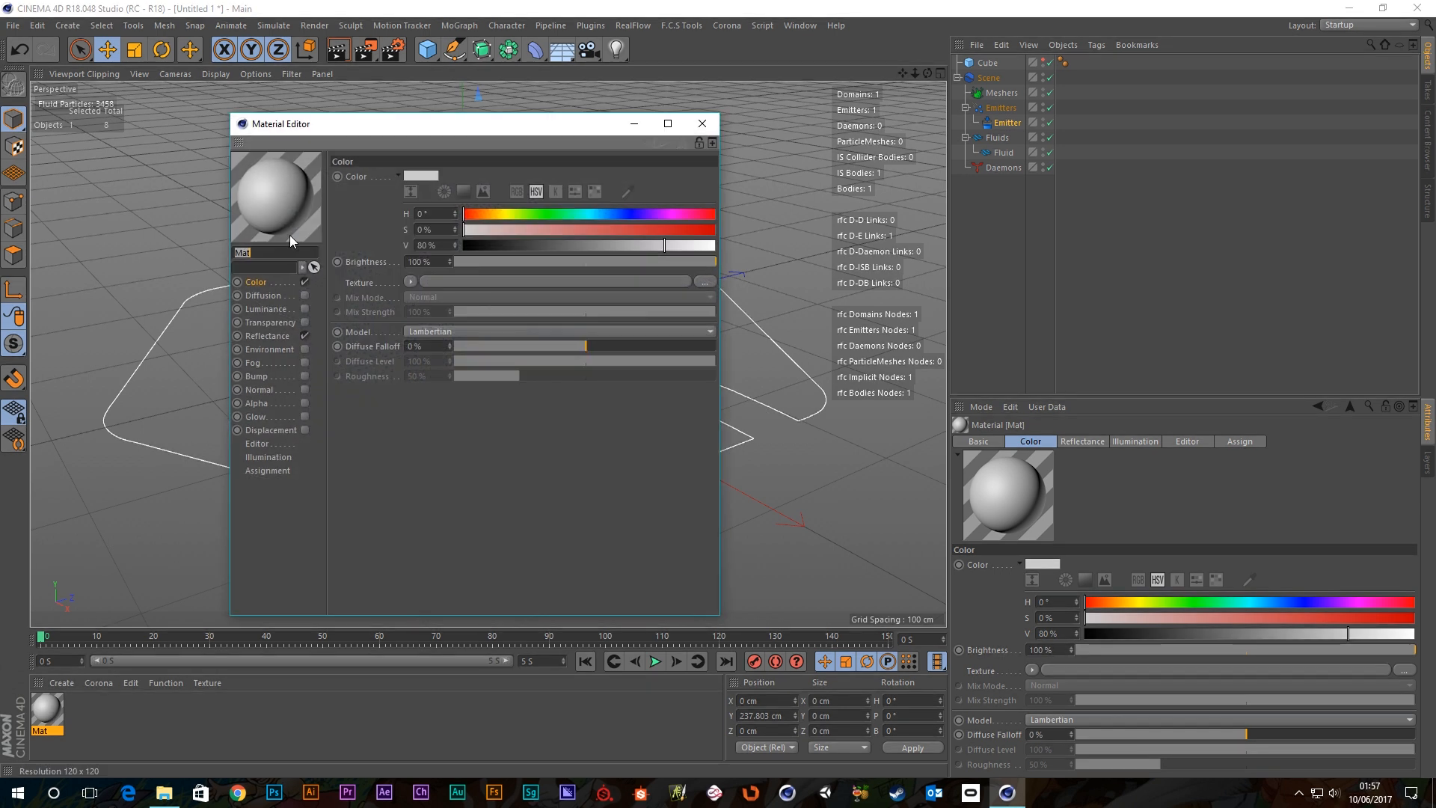
left_click(275, 338)
left_click(305, 335)
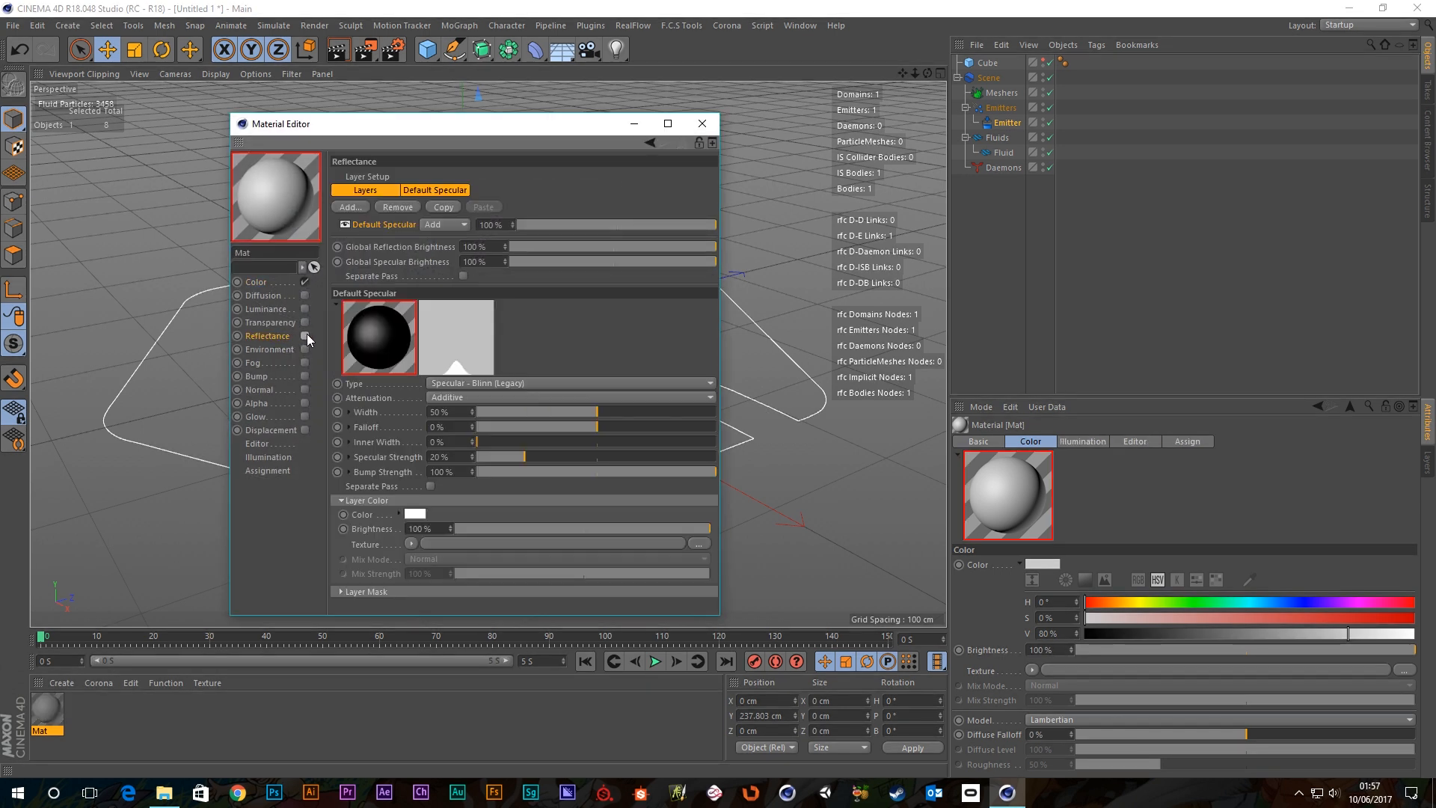
left_click(257, 281)
Load a Gradient texture into Mat's Color channel and set its type to 2D - Circular.
left_click(411, 282)
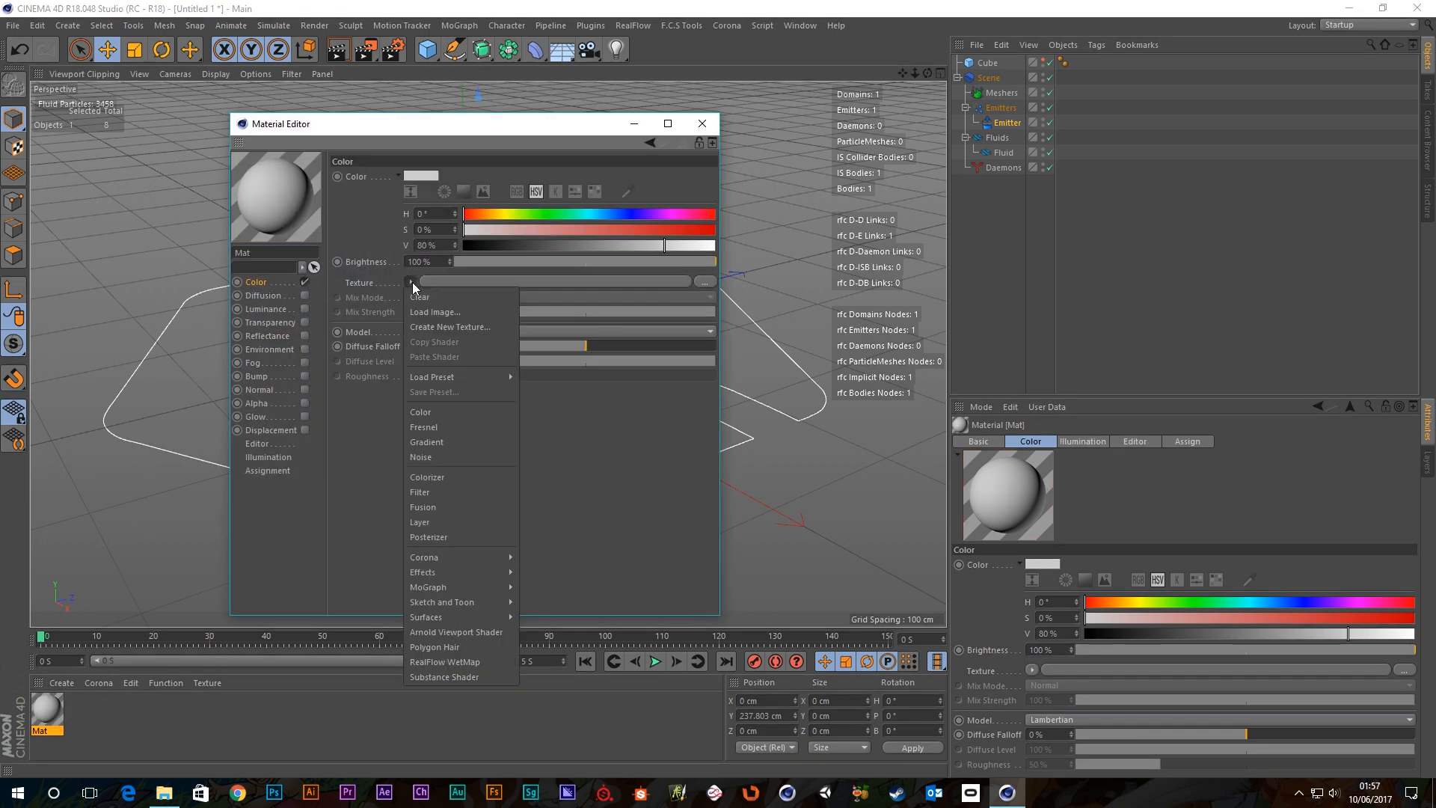
left_click(438, 444)
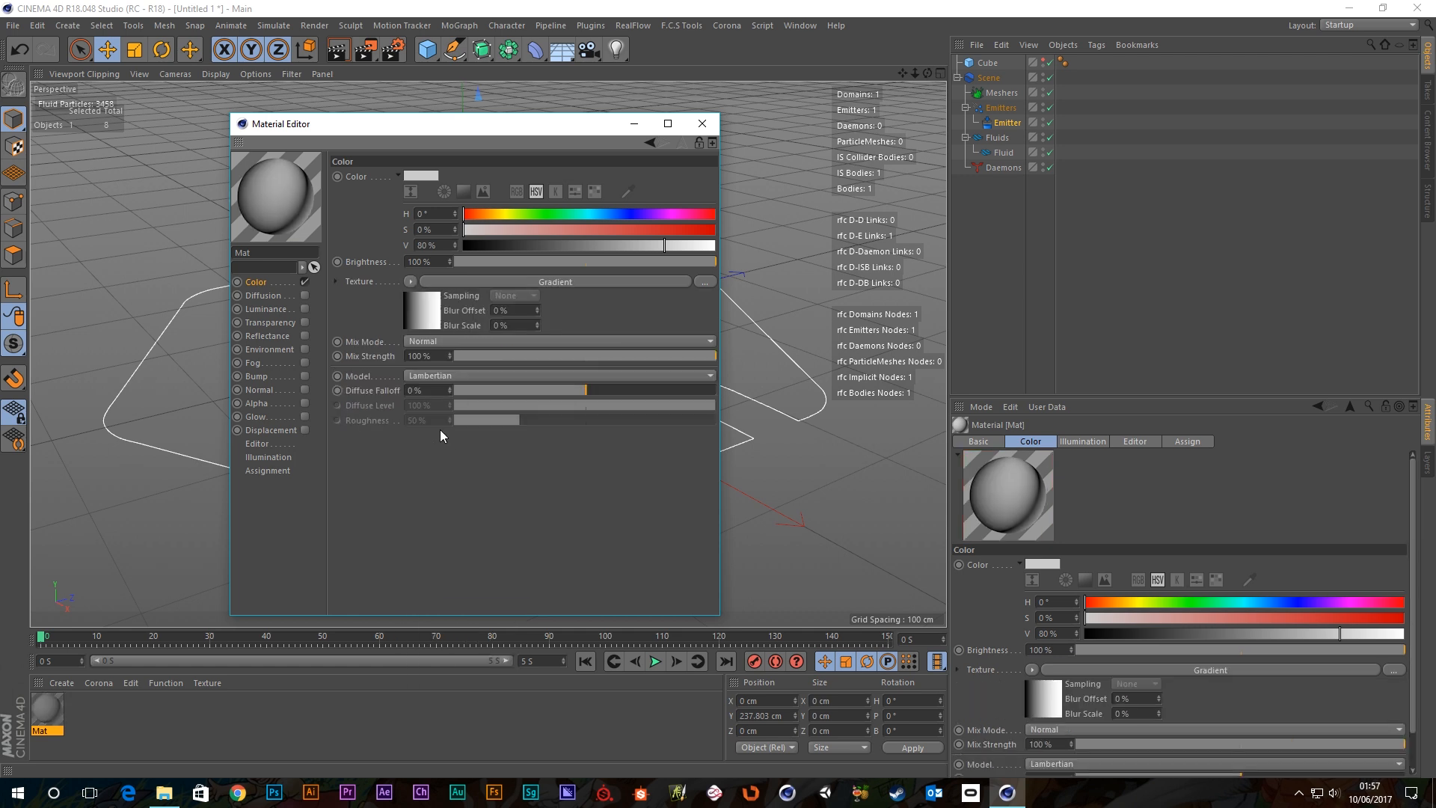
left_click(478, 281)
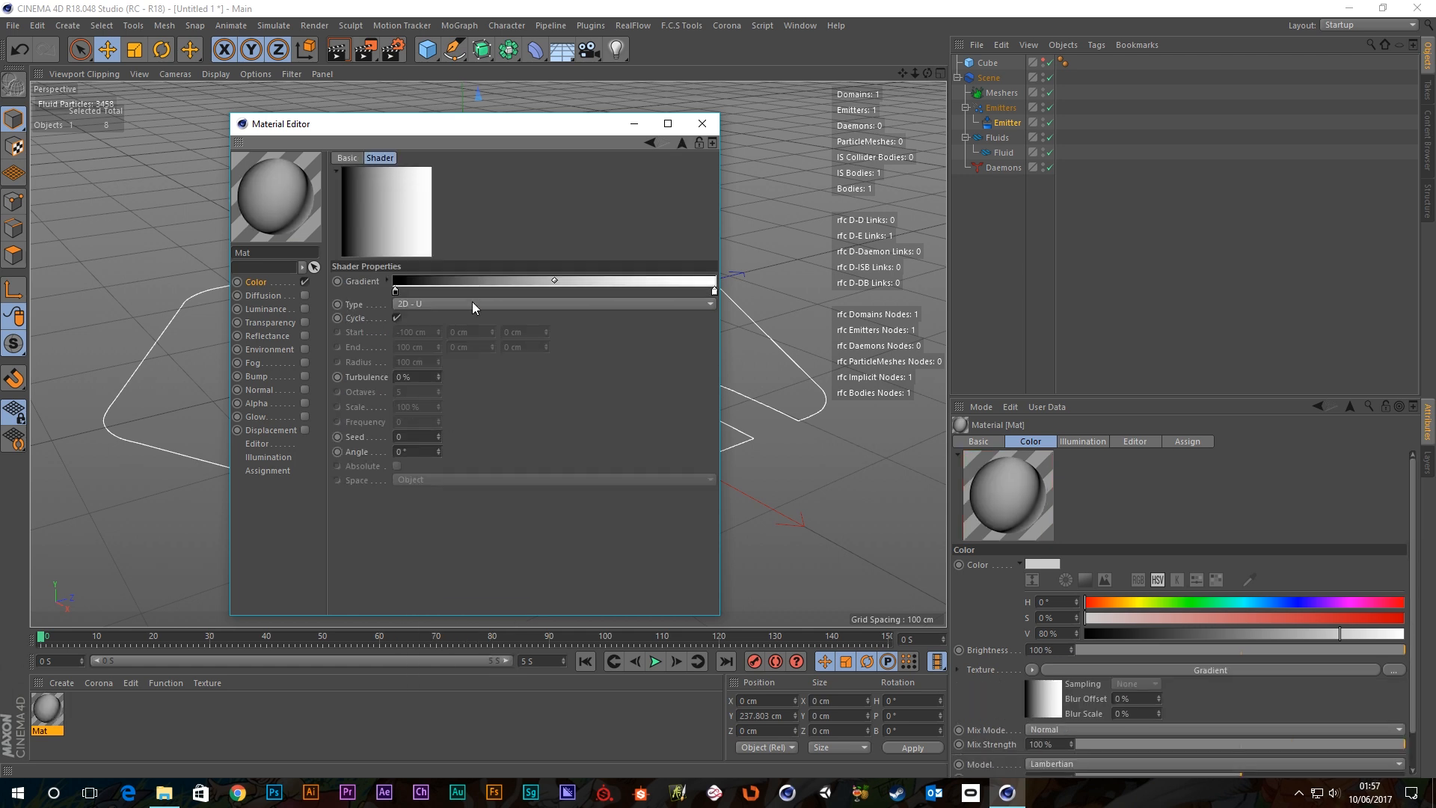
left_click(409, 303)
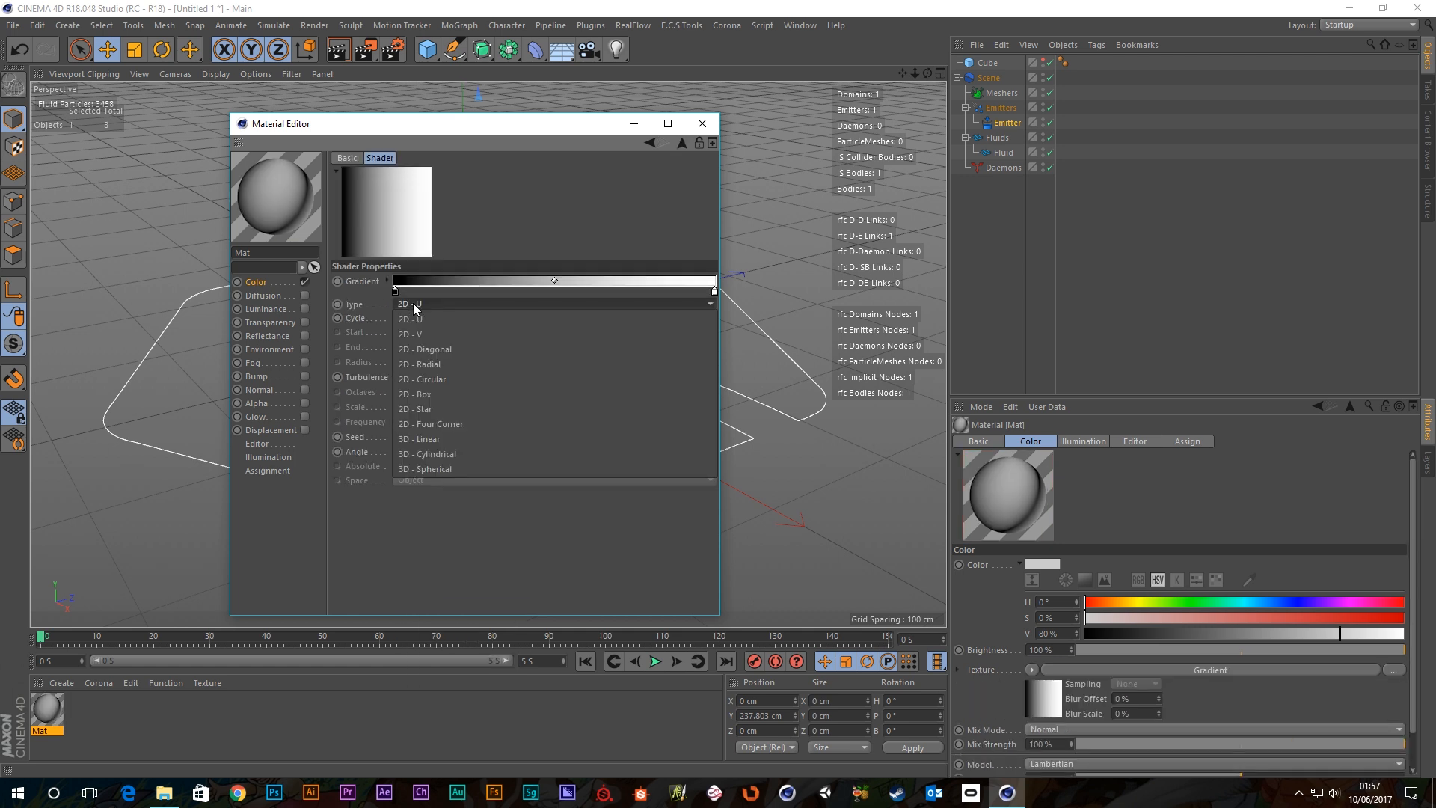
left_click(429, 381)
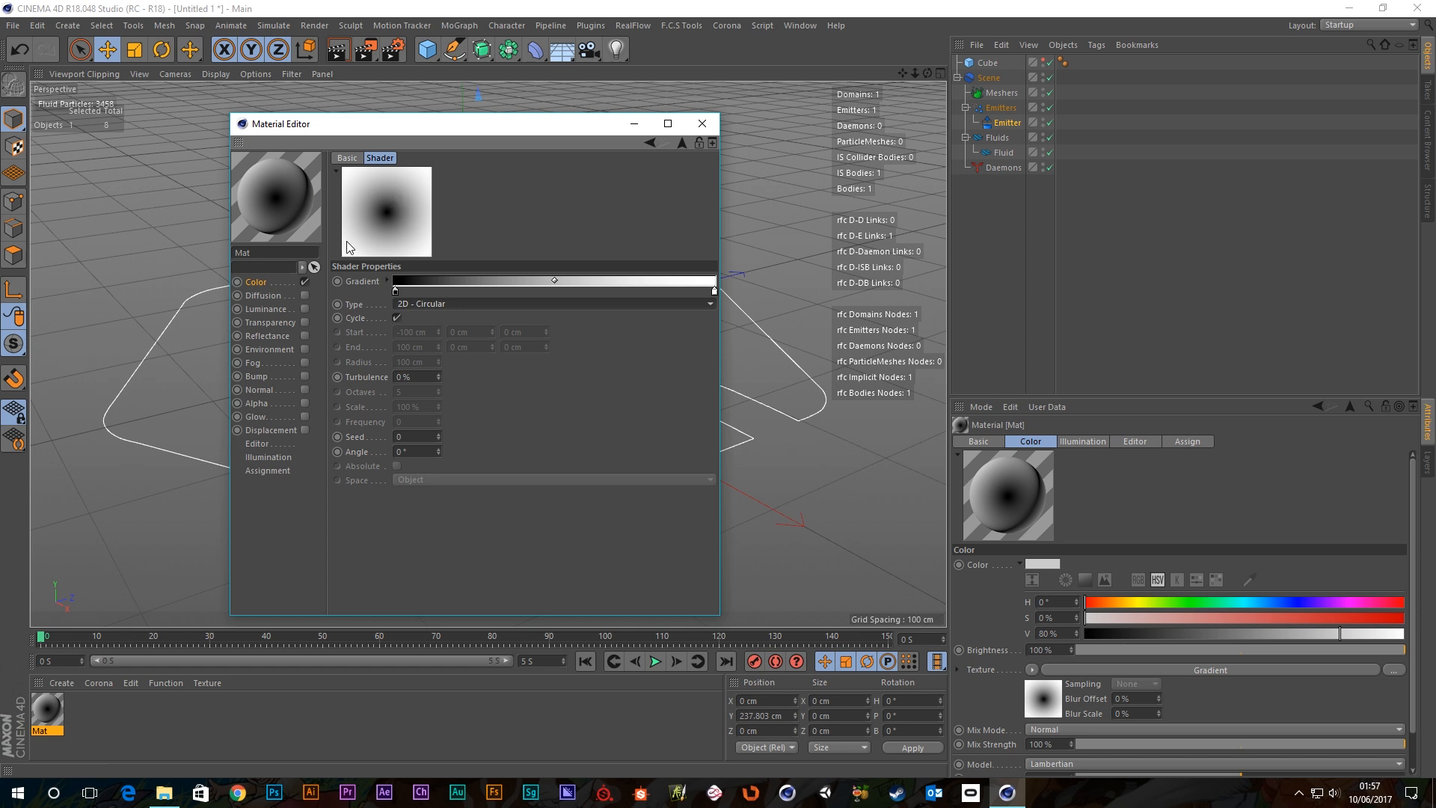
left_click(386, 280)
left_click(500, 306)
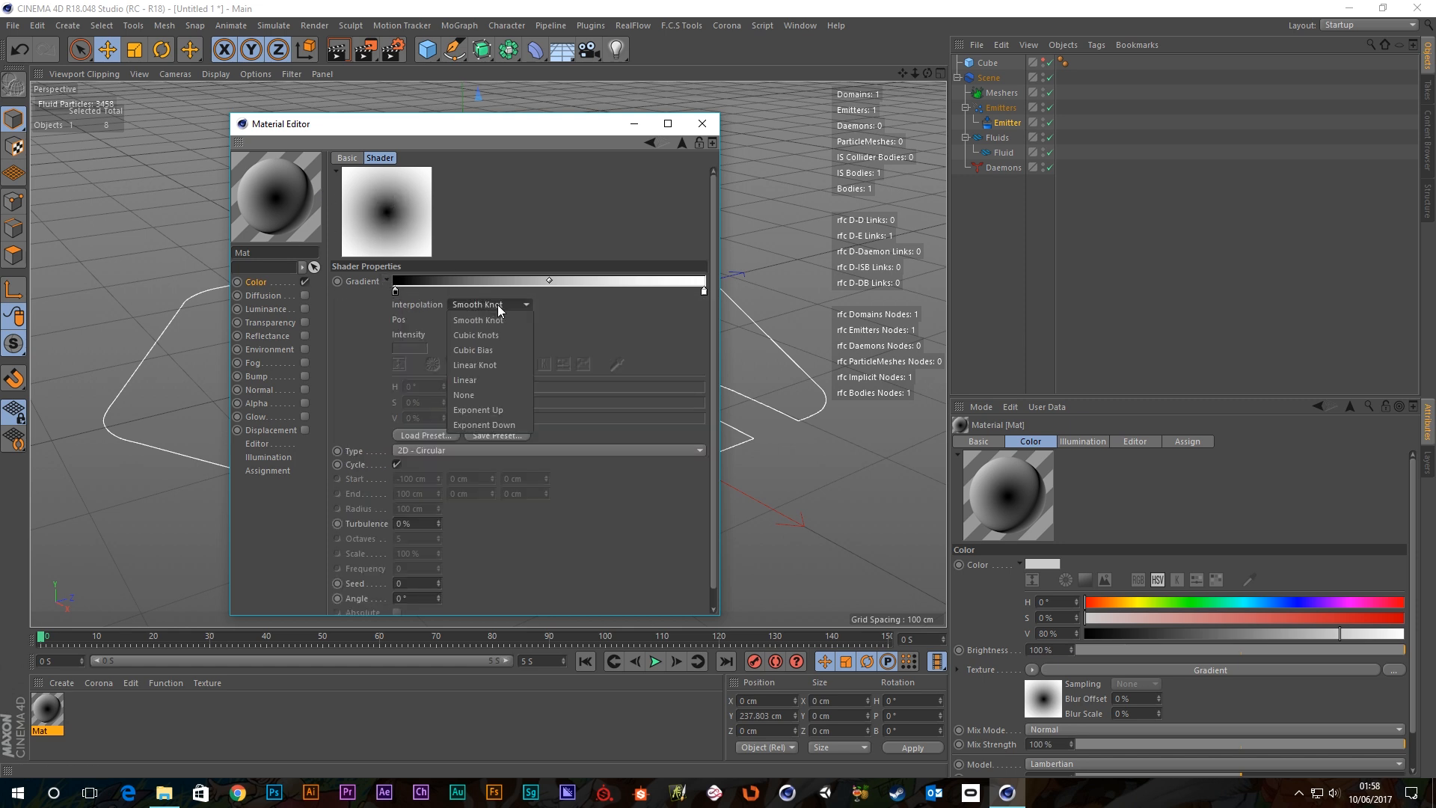
Set gradient Interpolation to None, arrange knots into hard black-and-white rings, then close the Material Editor.
left_click(470, 394)
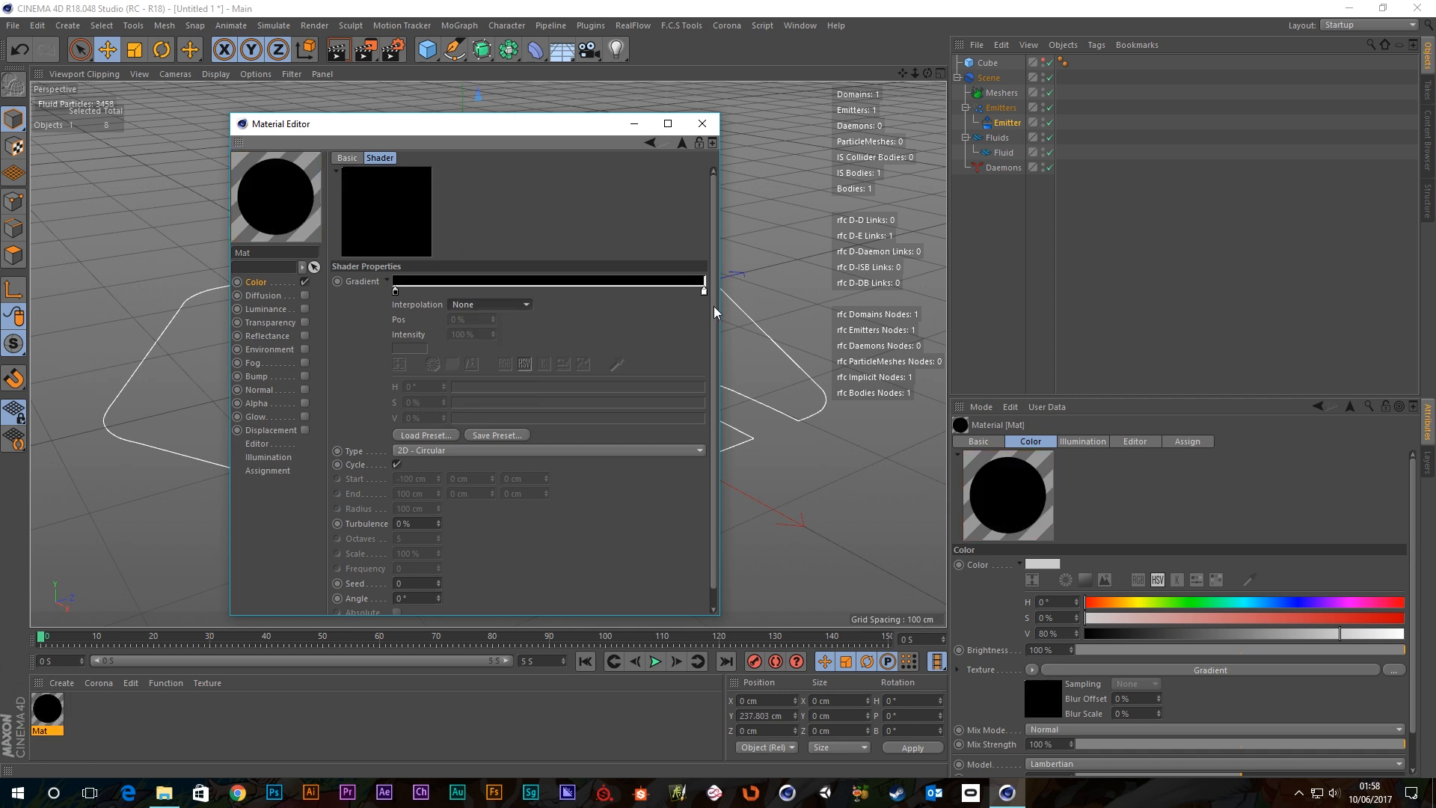
left_click_drag(703, 290, 455, 291)
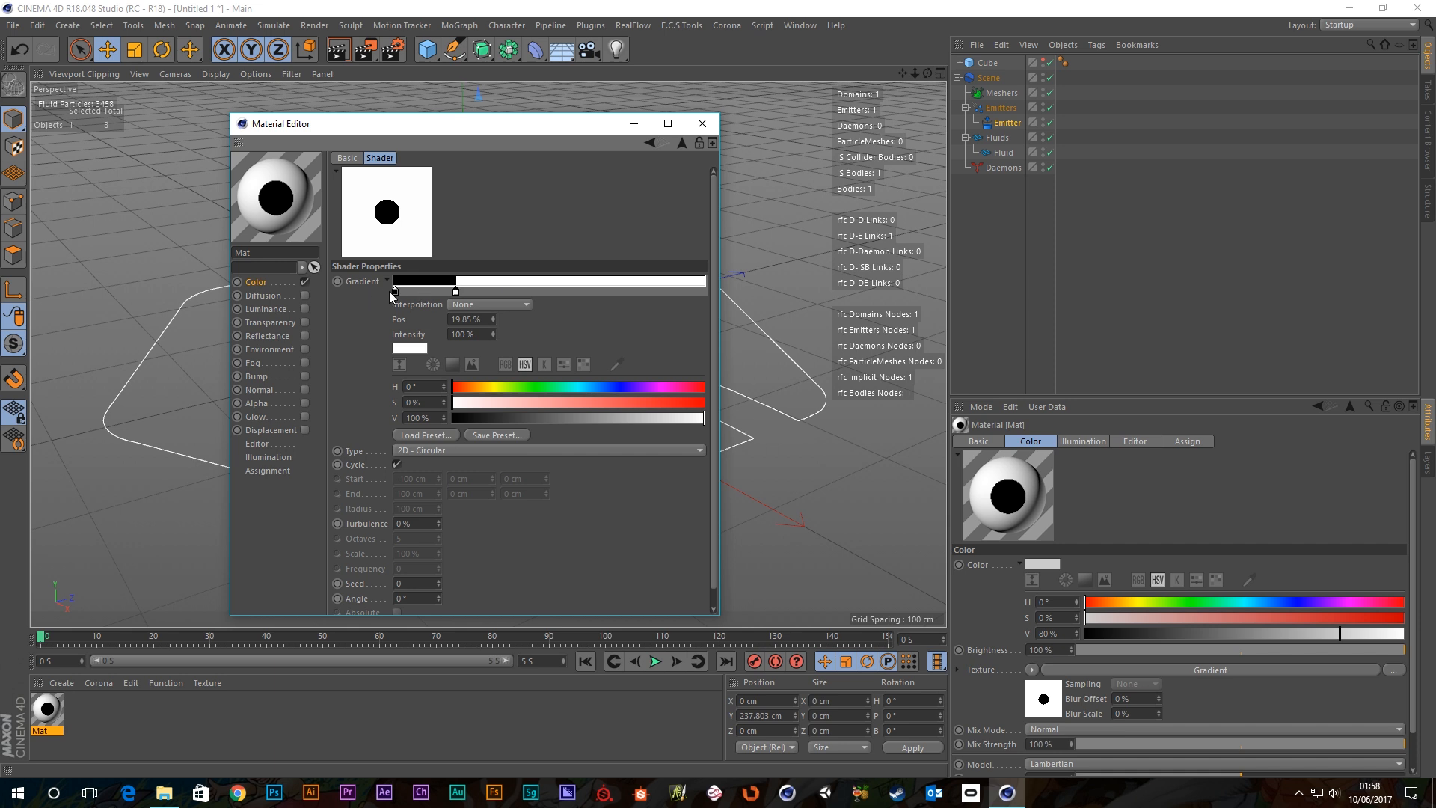
left_click_drag(395, 293, 554, 291, "ctrl")
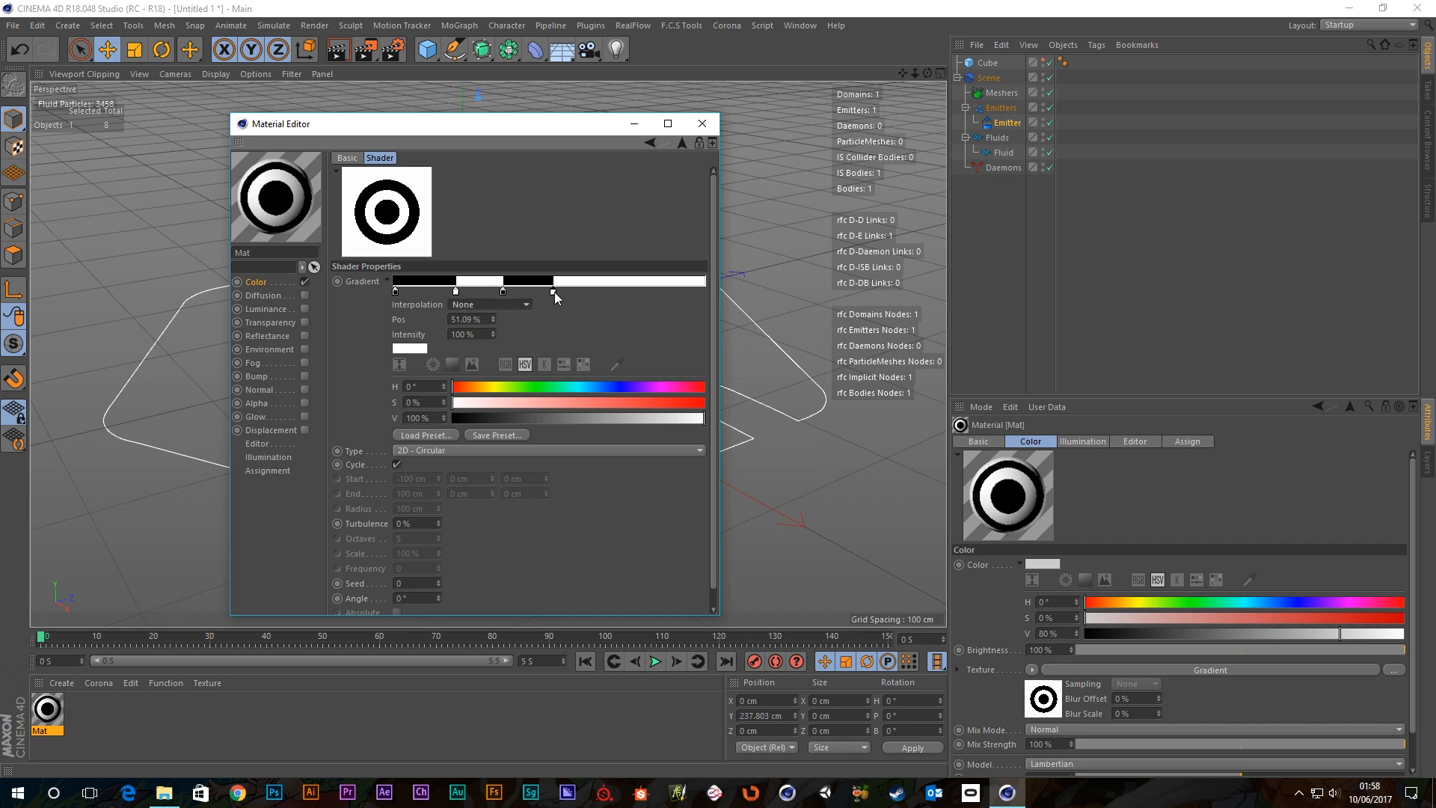
left_click_drag(456, 294, 573, 303, "ctrl")
key("ctrl+z")
key("ctrl+z")
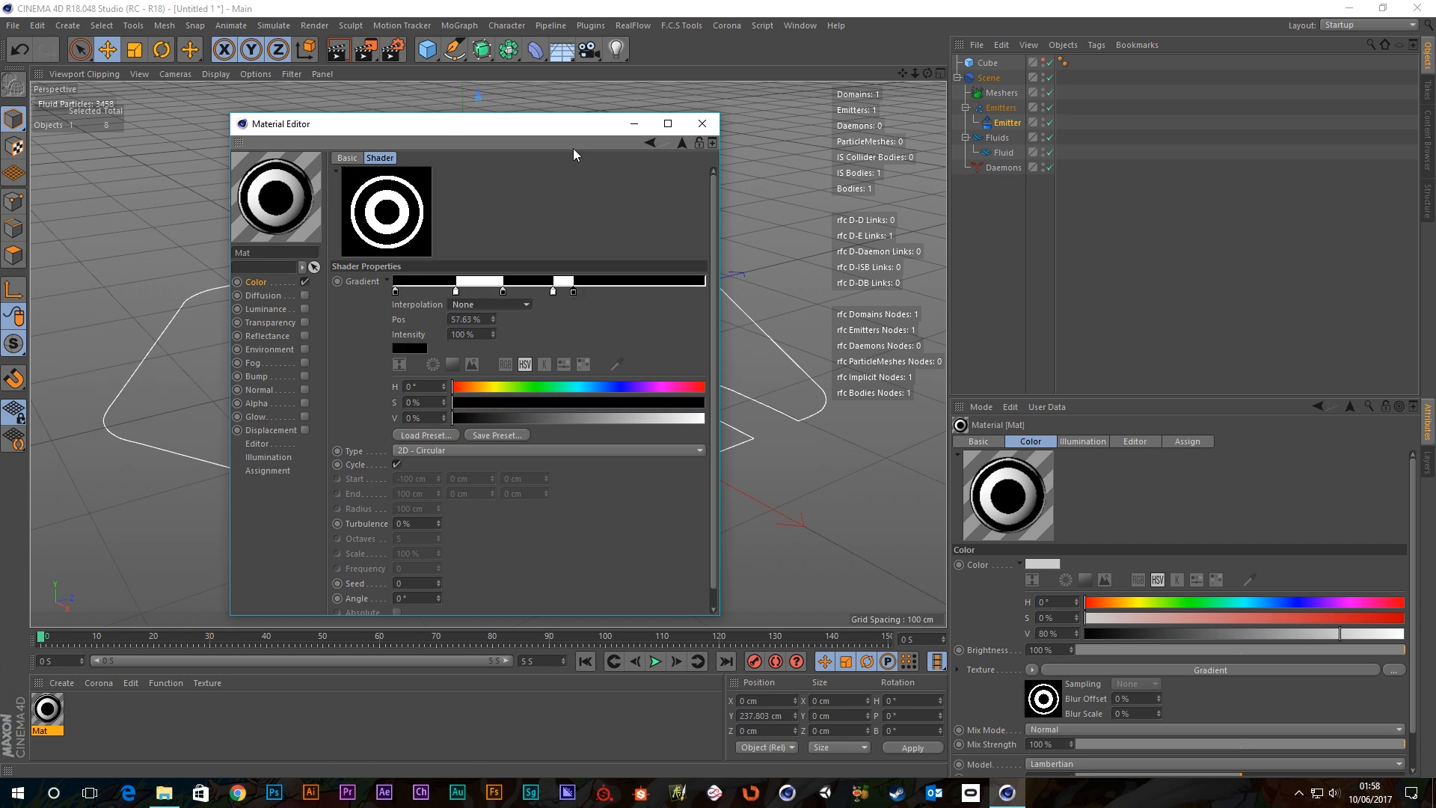
left_click(702, 125)
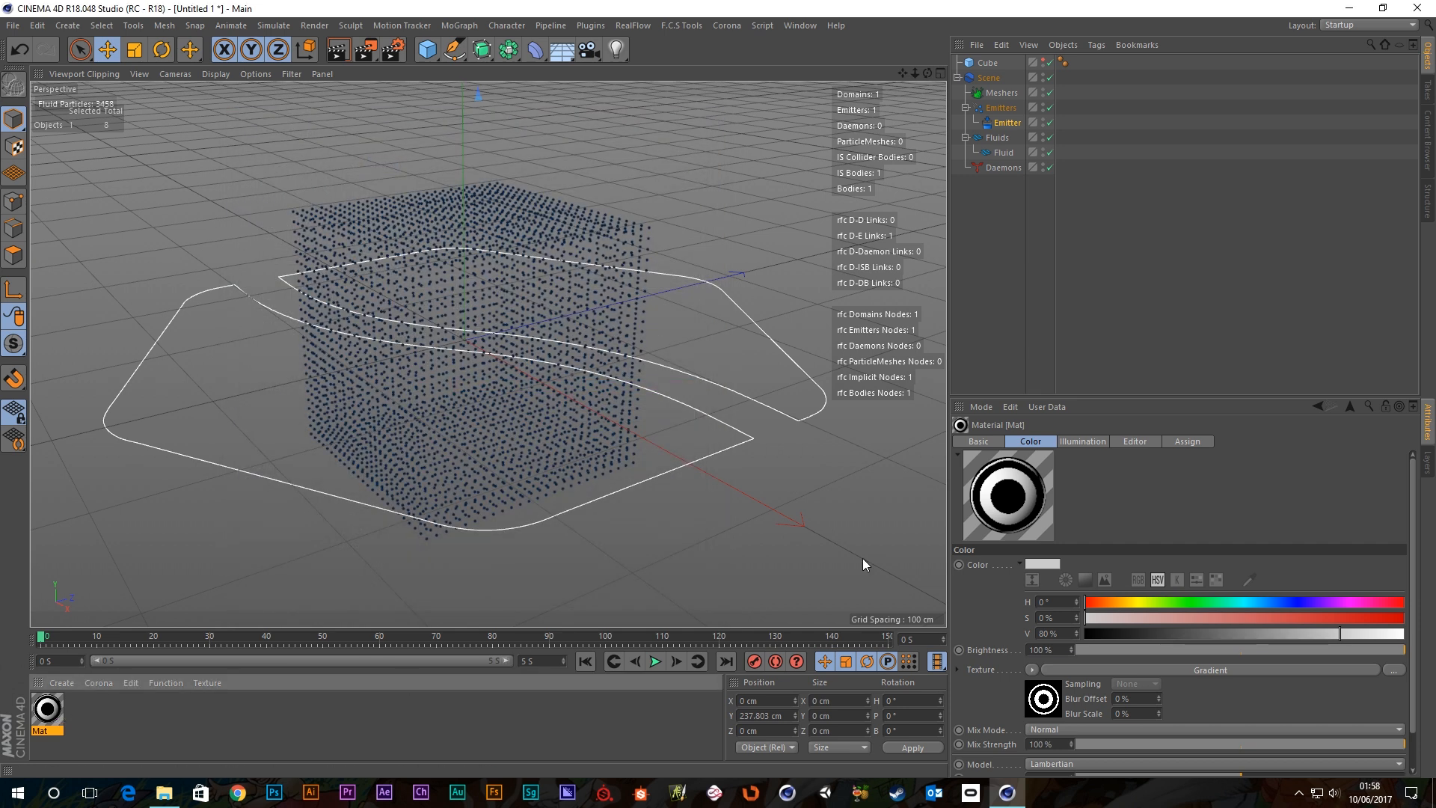
Drag Mat's ring Gradient into the Fill emitter's Texture field and close the material editor.
left_click(1006, 123)
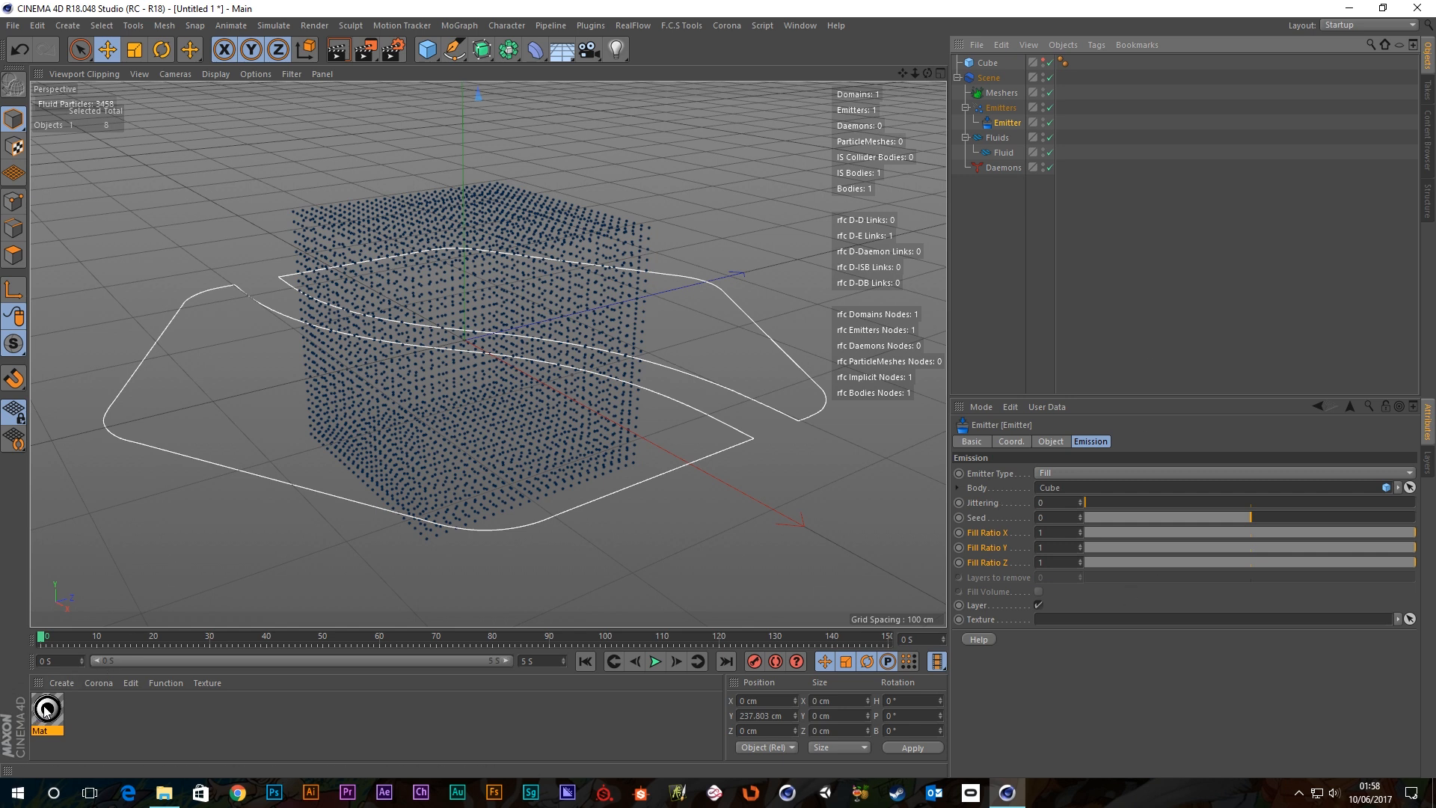
left_click_drag(45, 710, 981, 668)
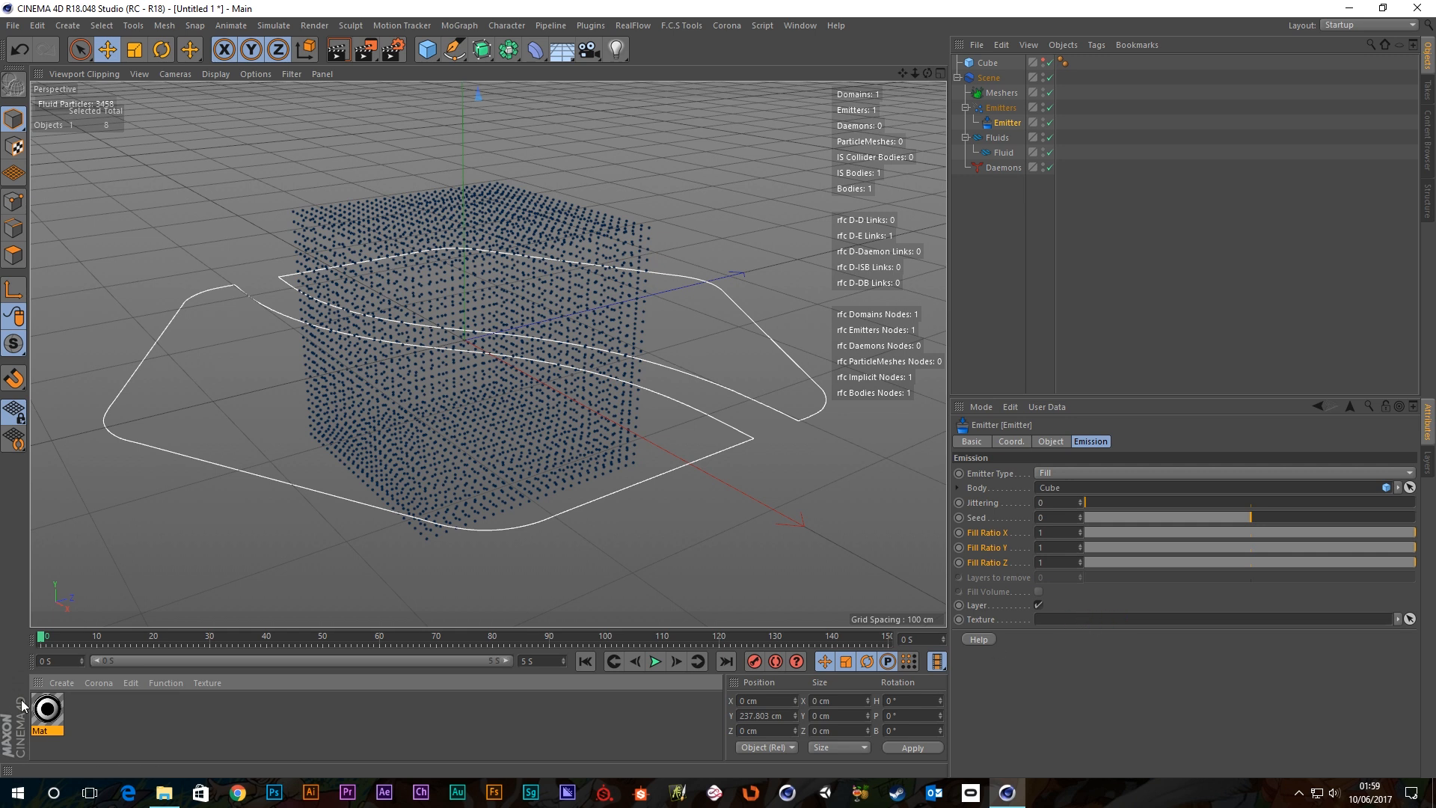
double_click(47, 709)
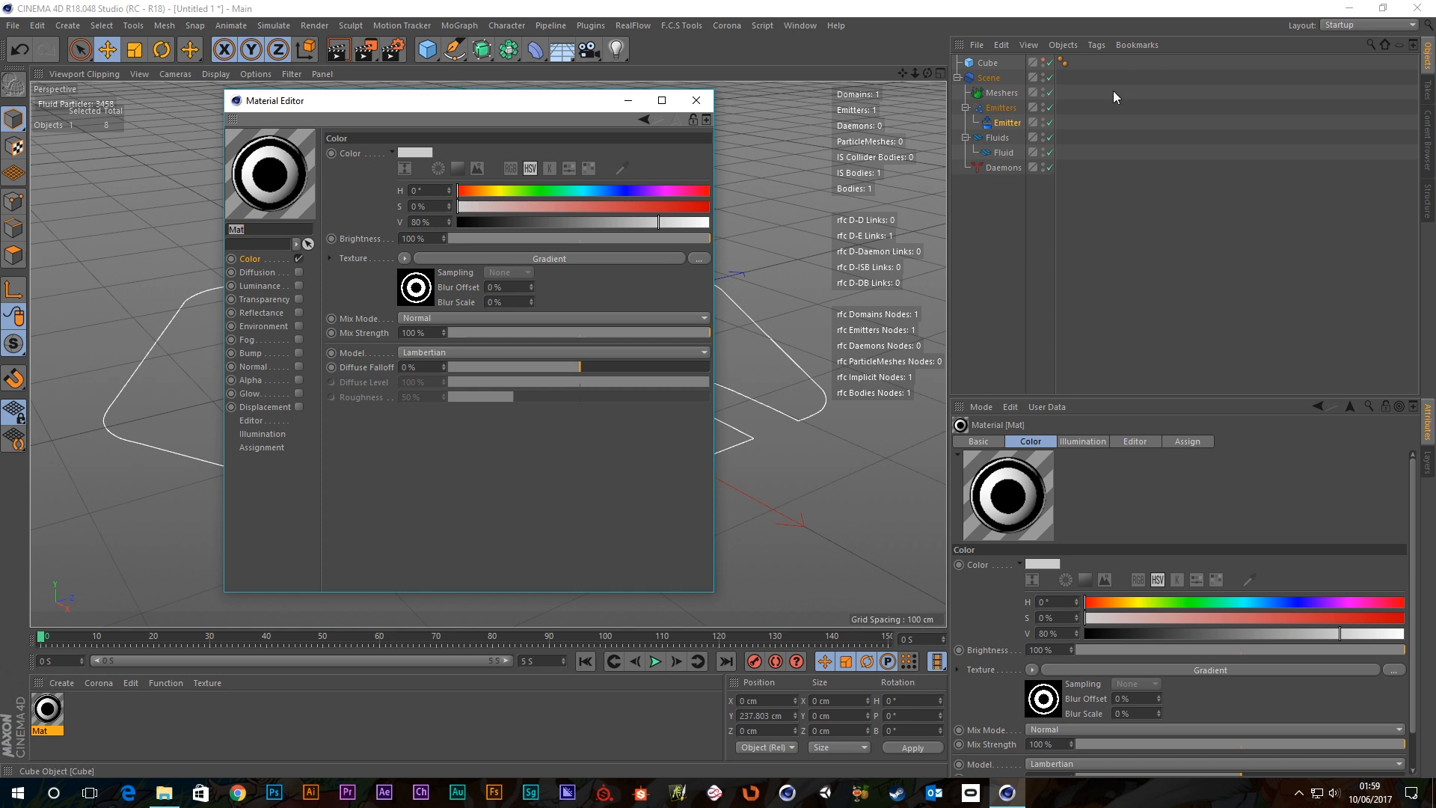
left_click(1008, 122)
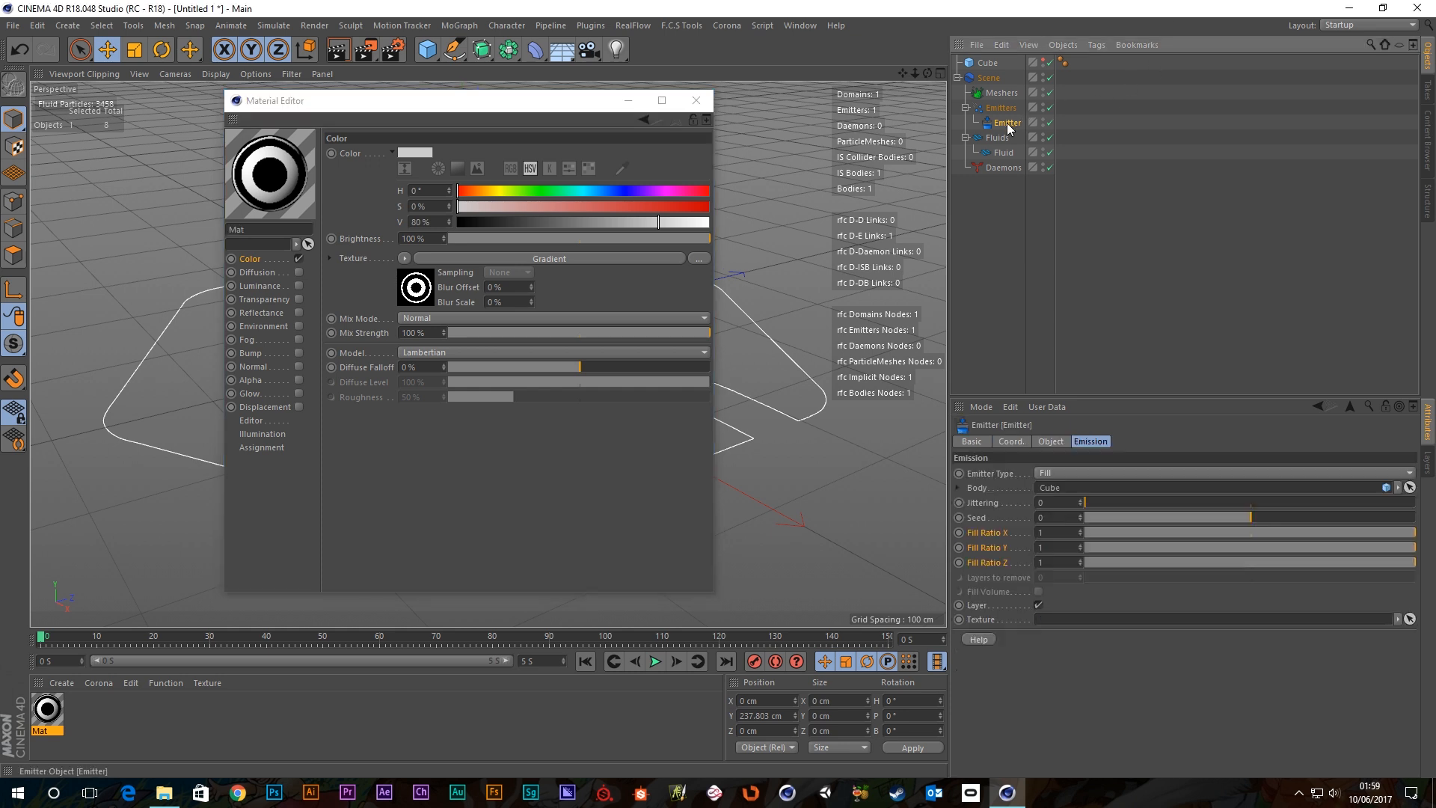
left_click(416, 287)
left_click_drag(1113, 607, 1120, 622)
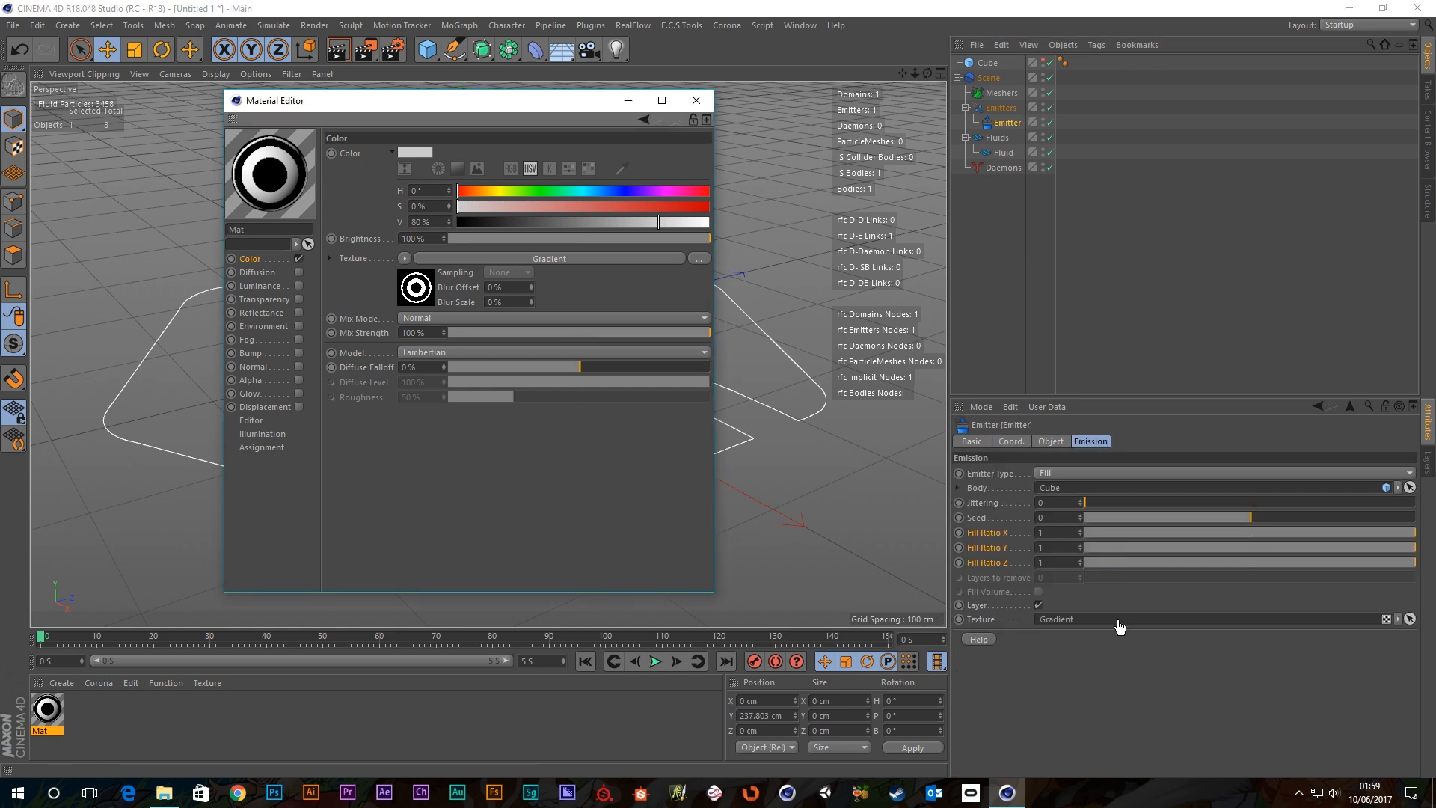
left_click(694, 103)
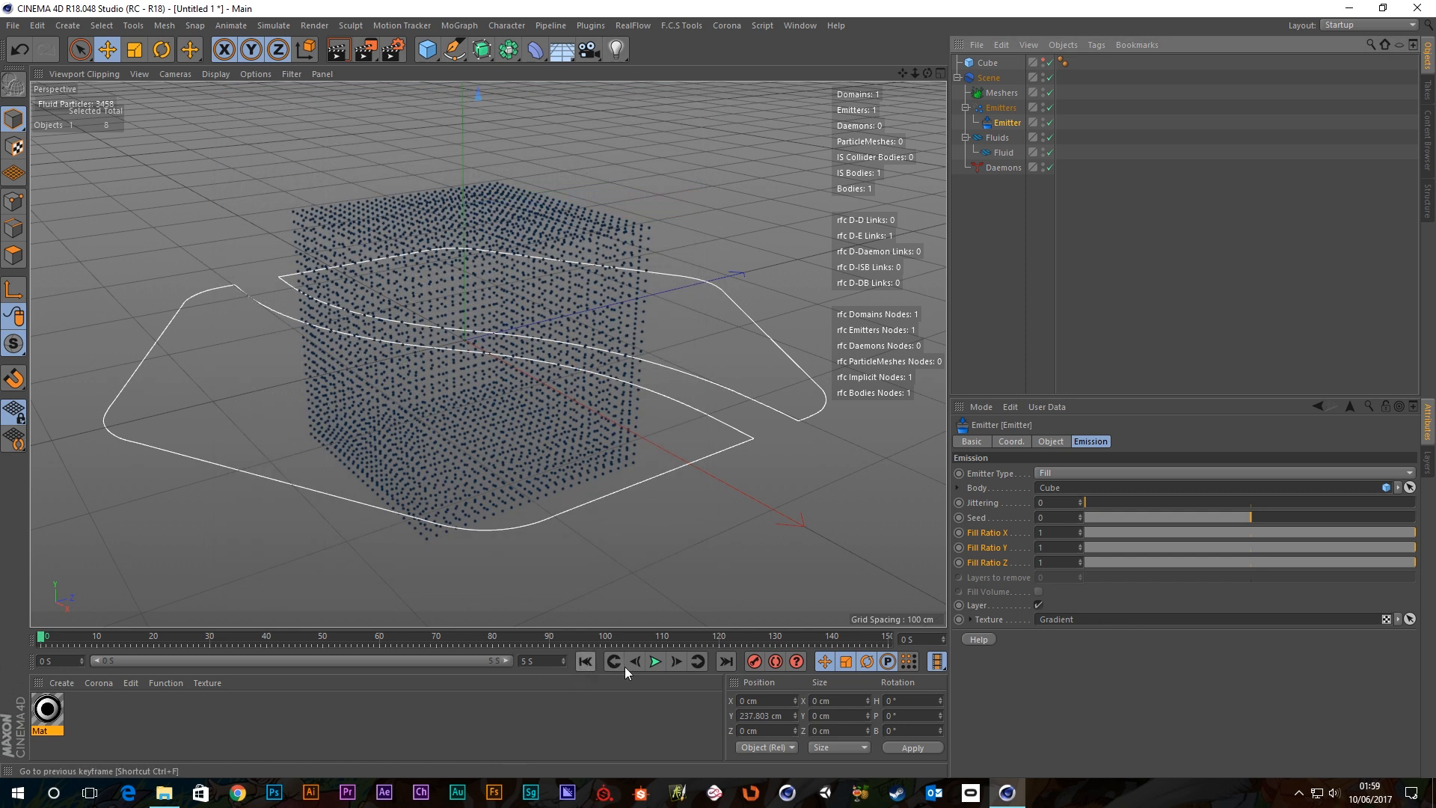
Rewind the simulation and convert the Cube into an editable polygon object with C.
left_click(655, 661)
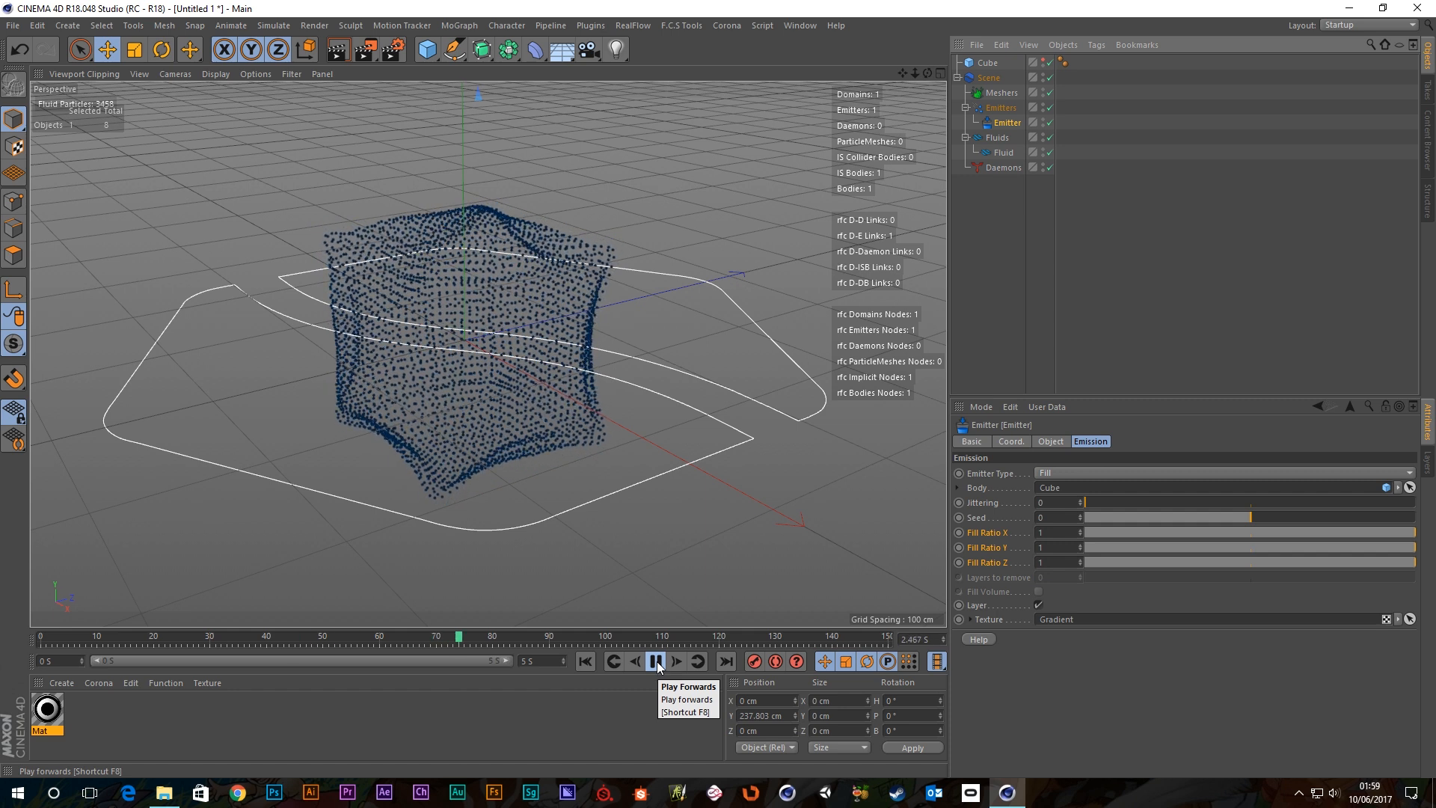
left_click(655, 661)
left_click(586, 661)
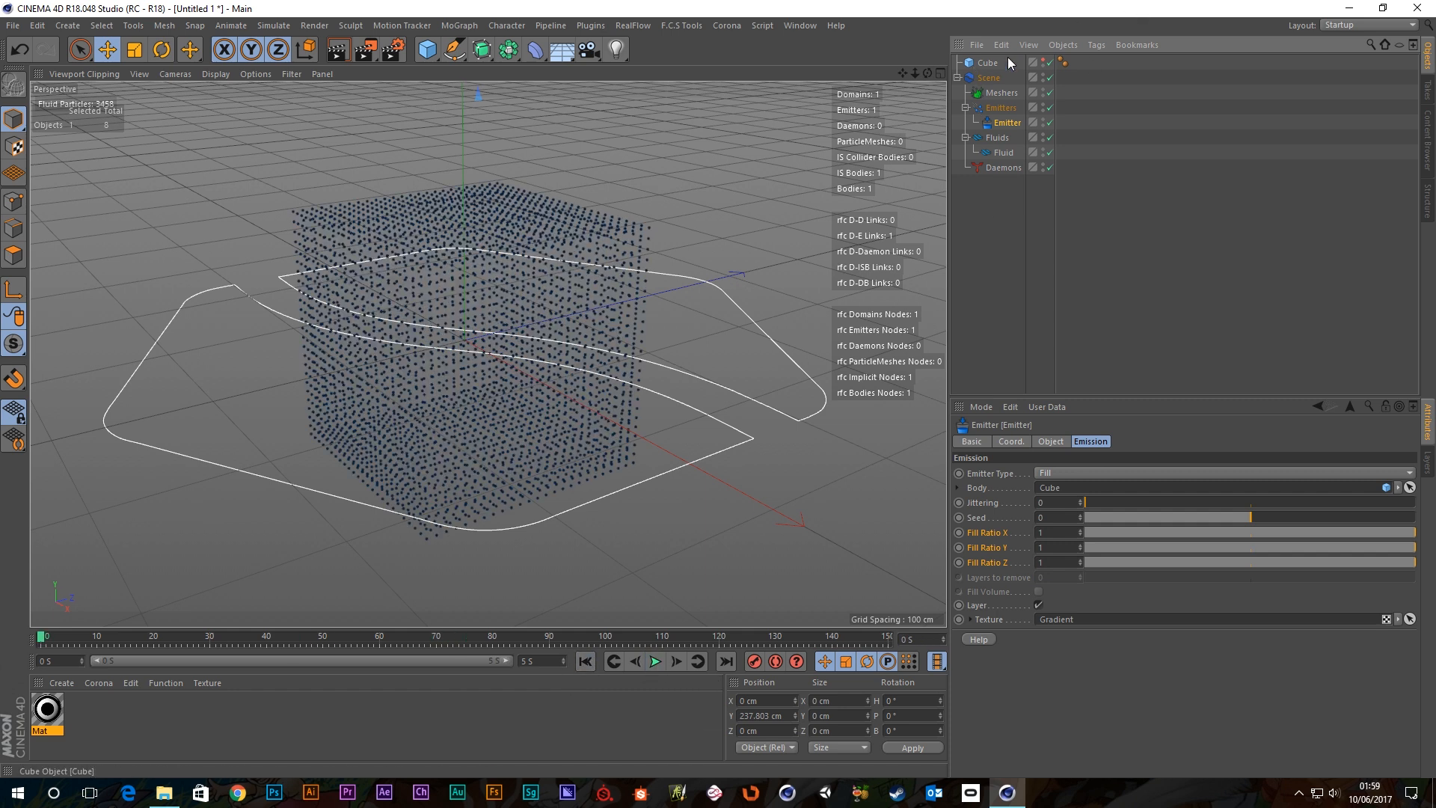
left_click(989, 63)
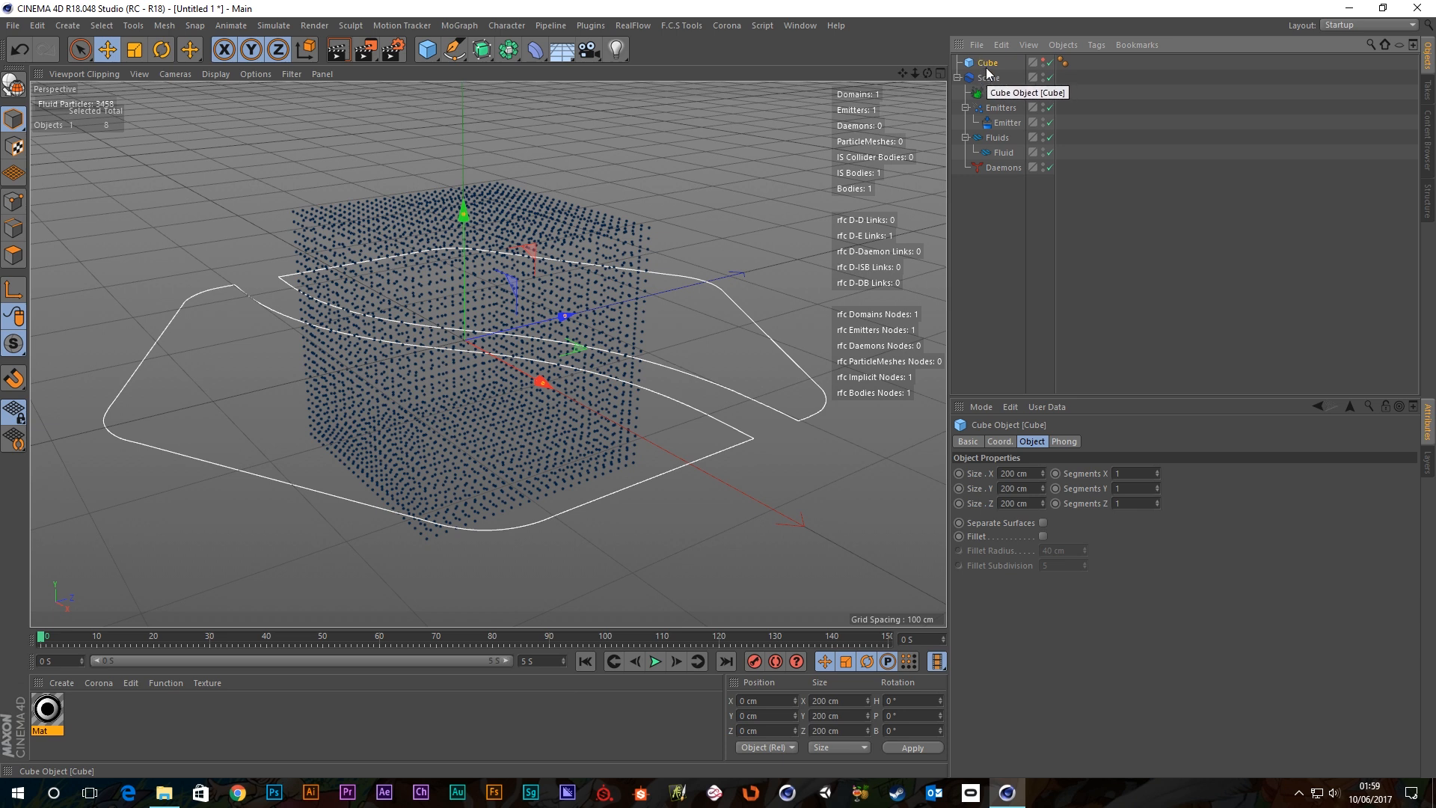
key("c")
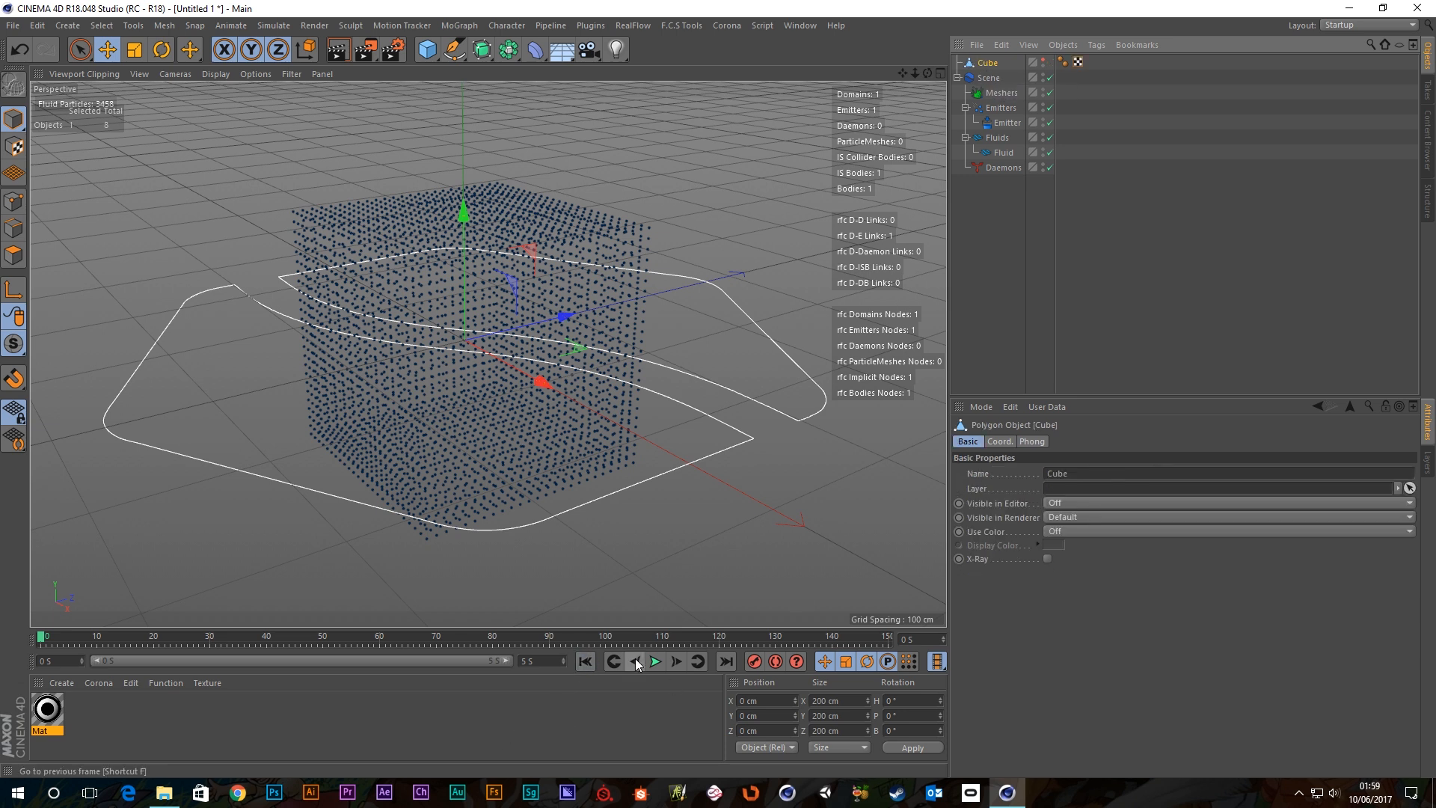
Play the textured emitter's simulation and orbit to inspect the ring patterns on the cube's faces.
left_click(655, 661)
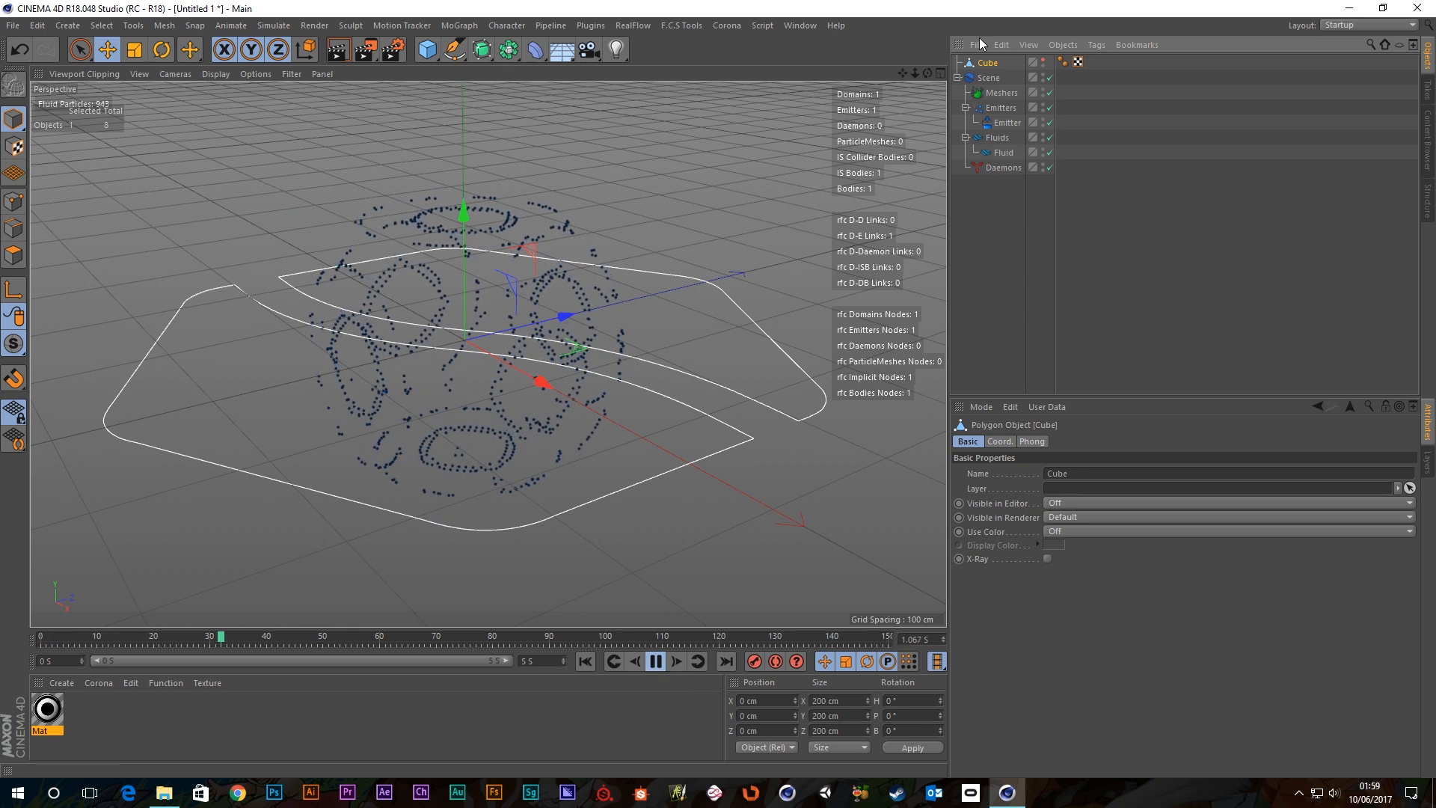
left_click(1008, 122)
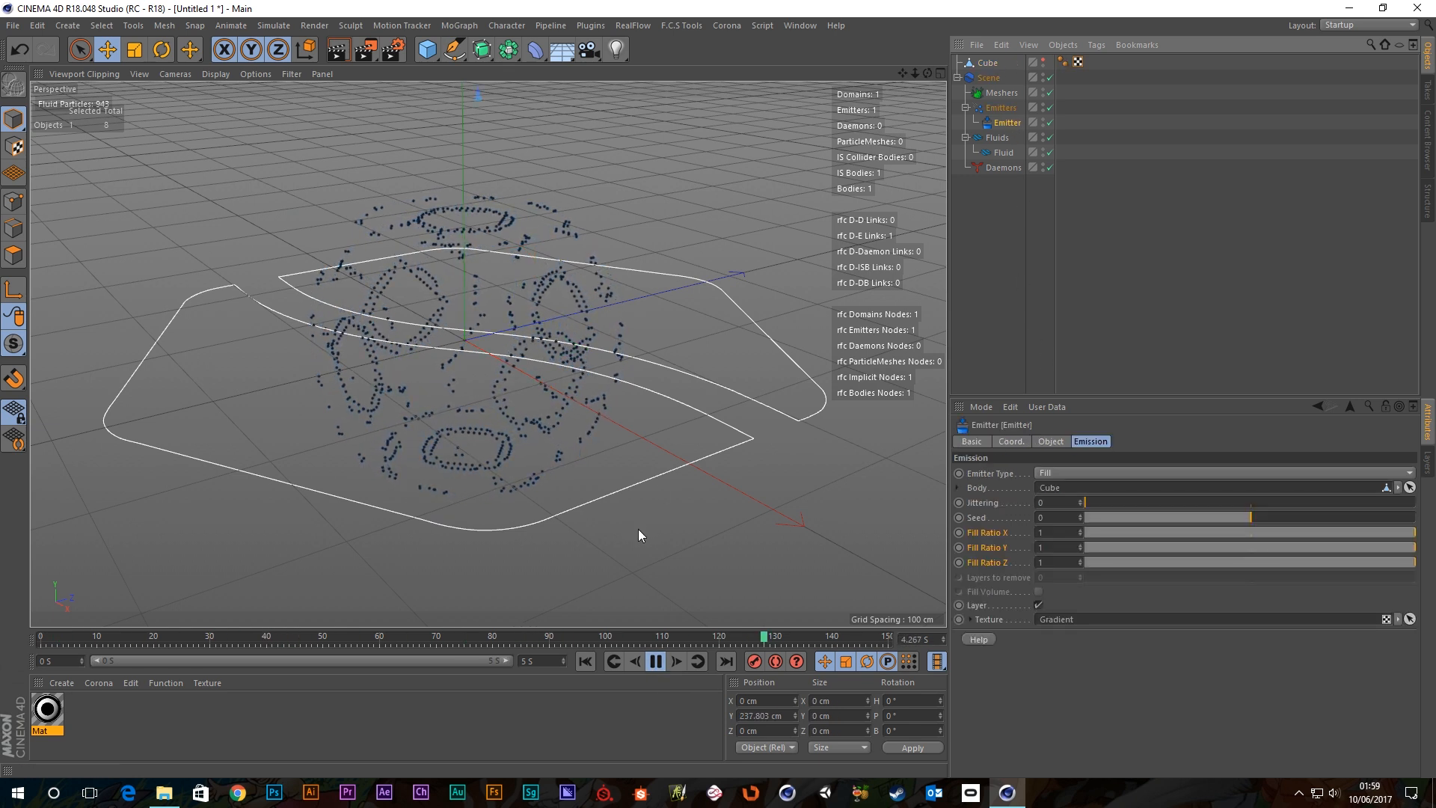
left_click_drag(536, 338, 474, 328, "alt")
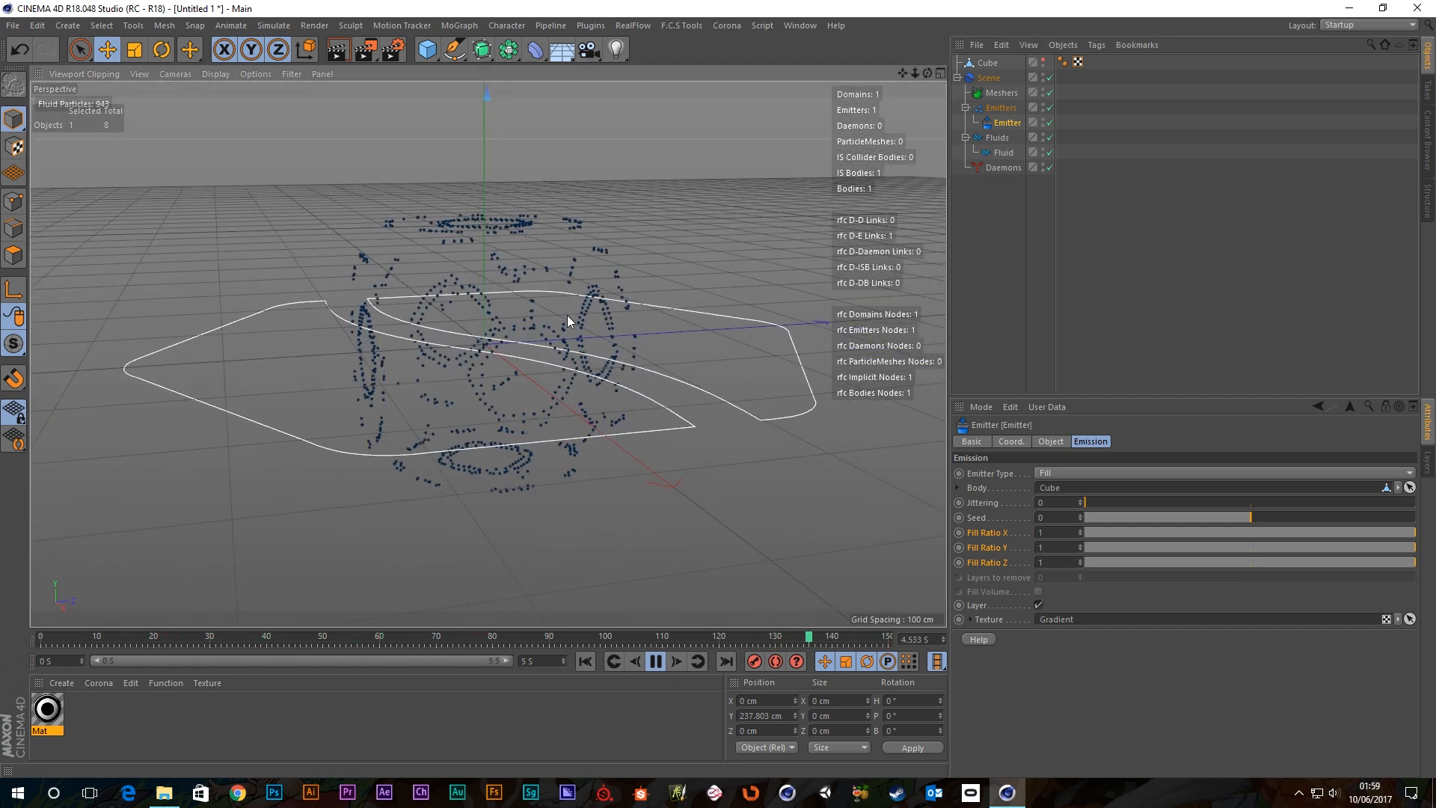
left_click_drag(567, 317, 535, 389, "alt")
scroll(511, 384, "up", 2)
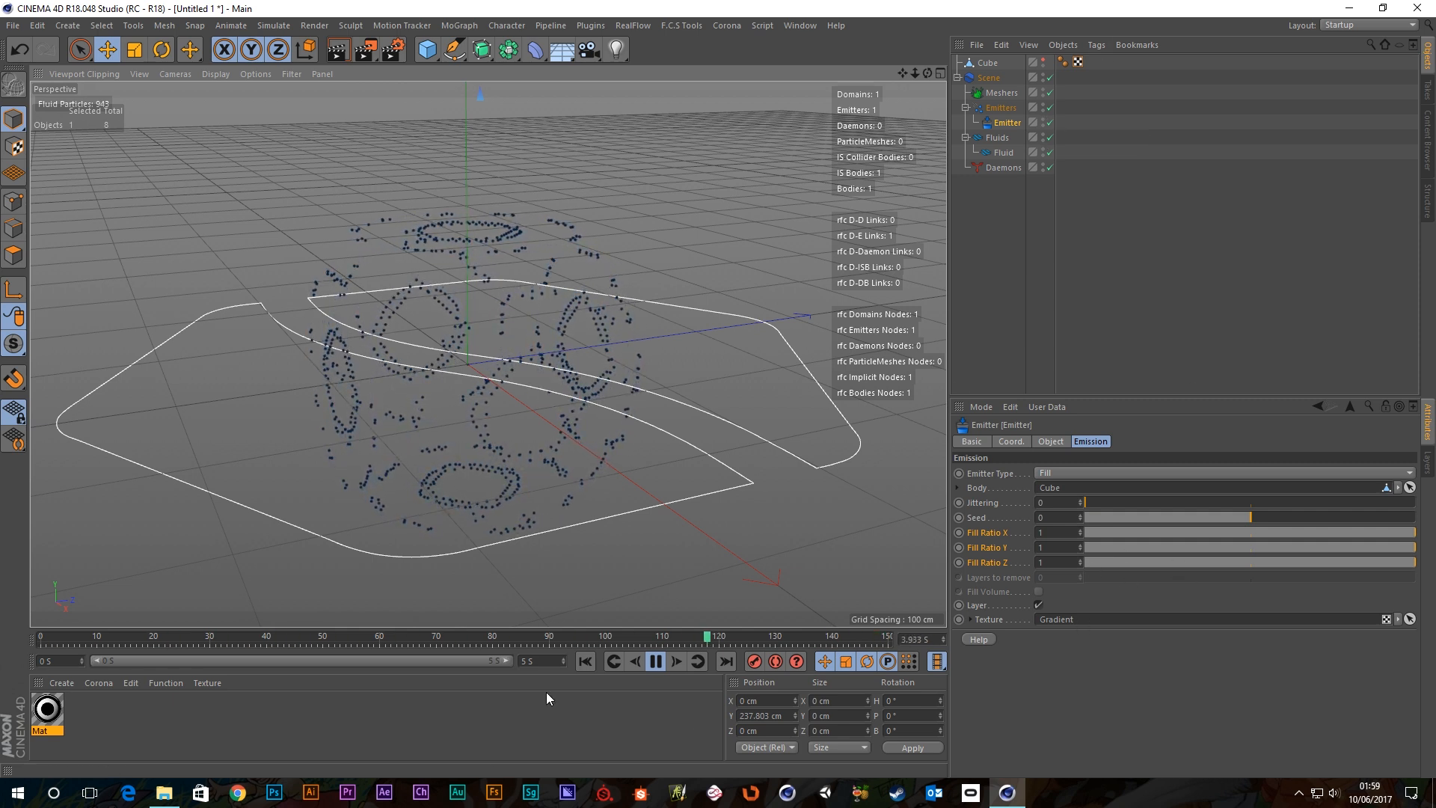
left_click(653, 660)
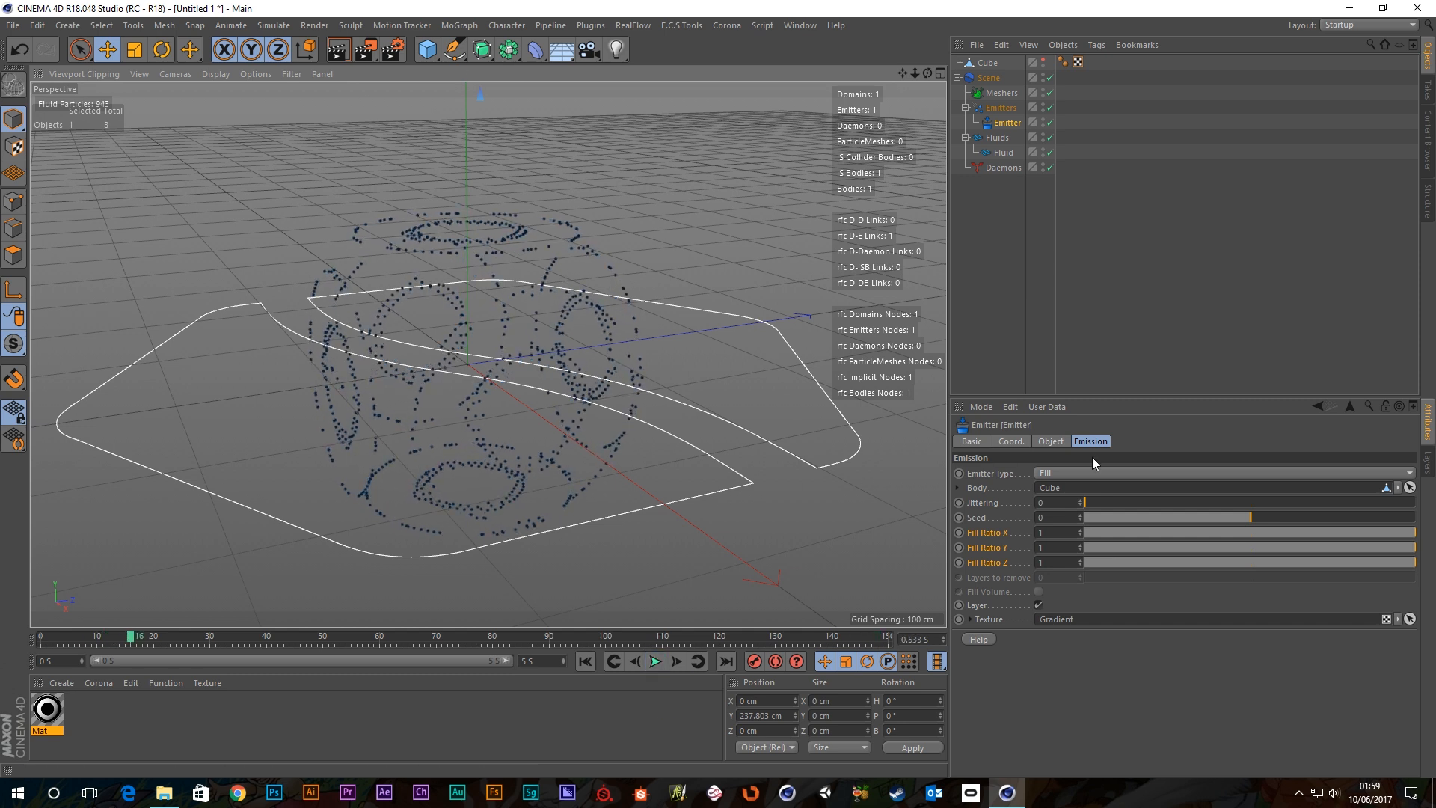
Check the Fluid's physical settings, then switch the Emitter type to Circle.
left_click(1003, 154)
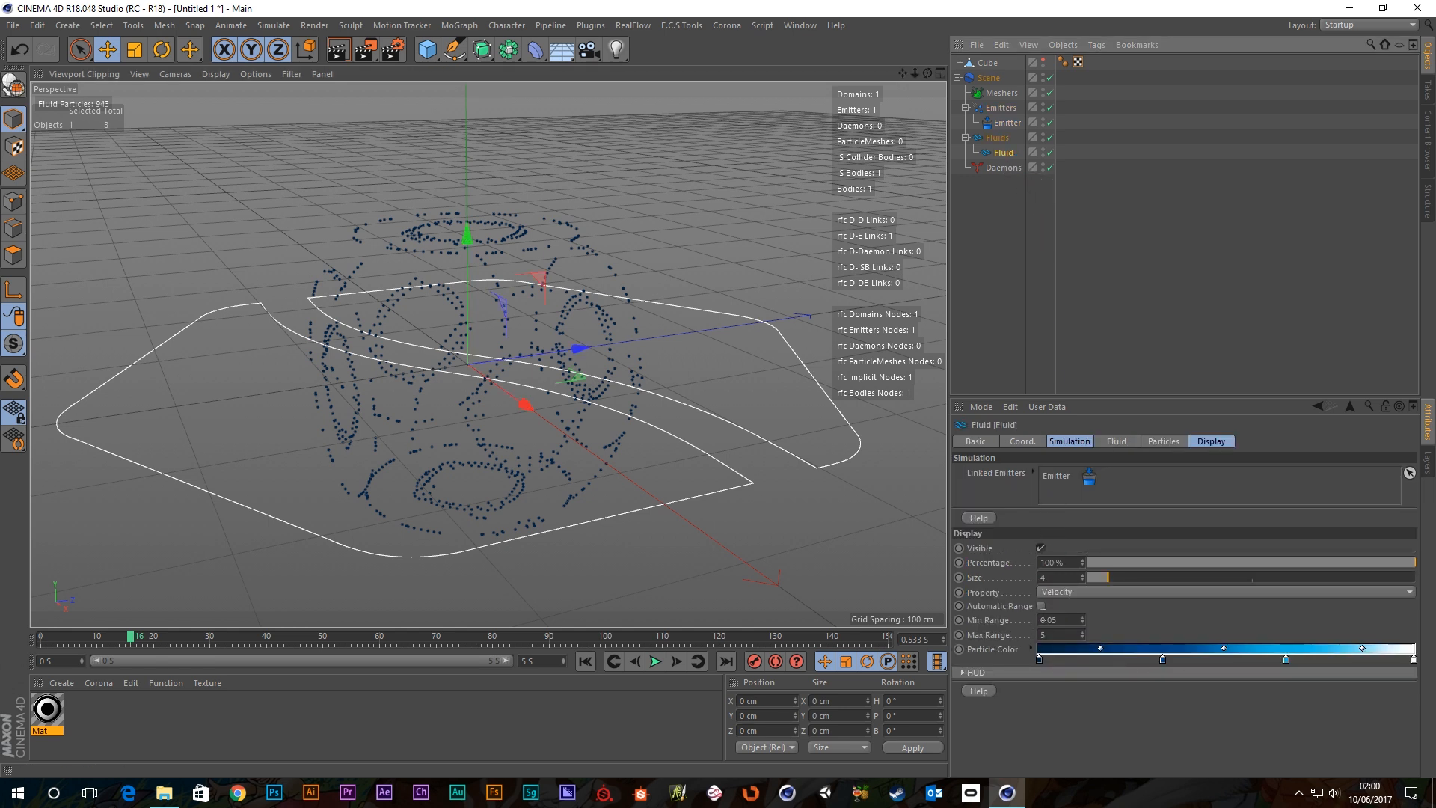
left_click(1114, 443)
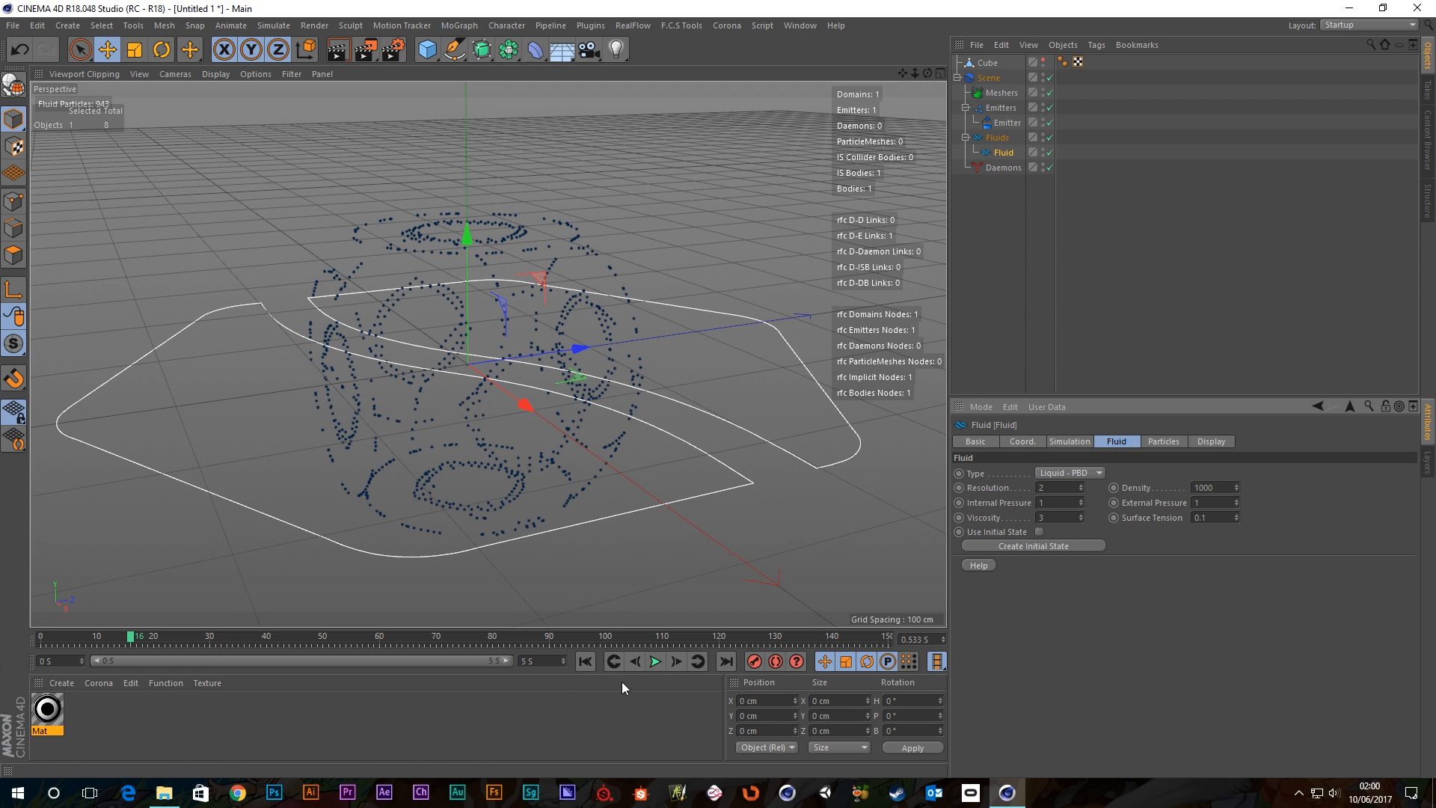
left_click(1008, 123)
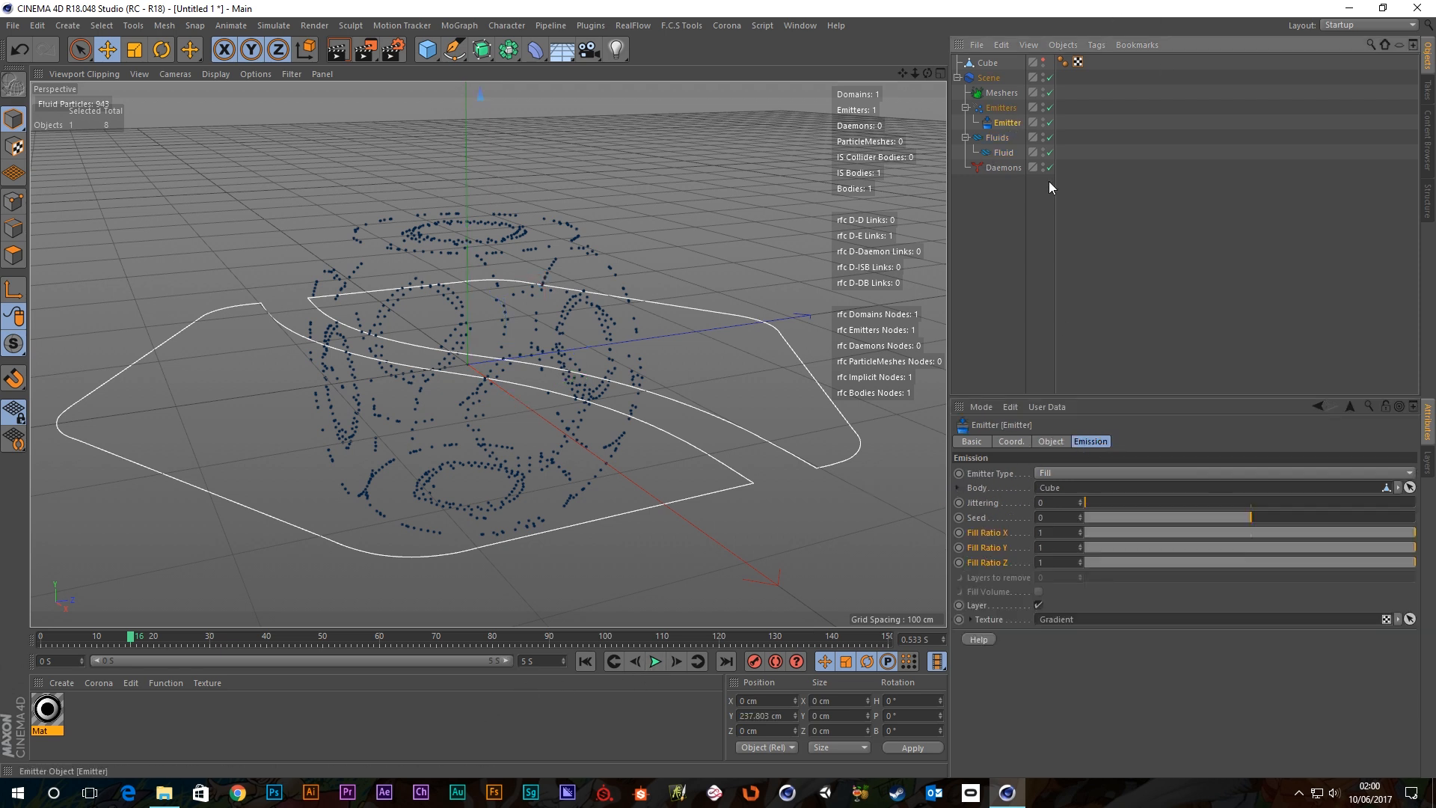
left_click(1092, 474)
left_click(1074, 487)
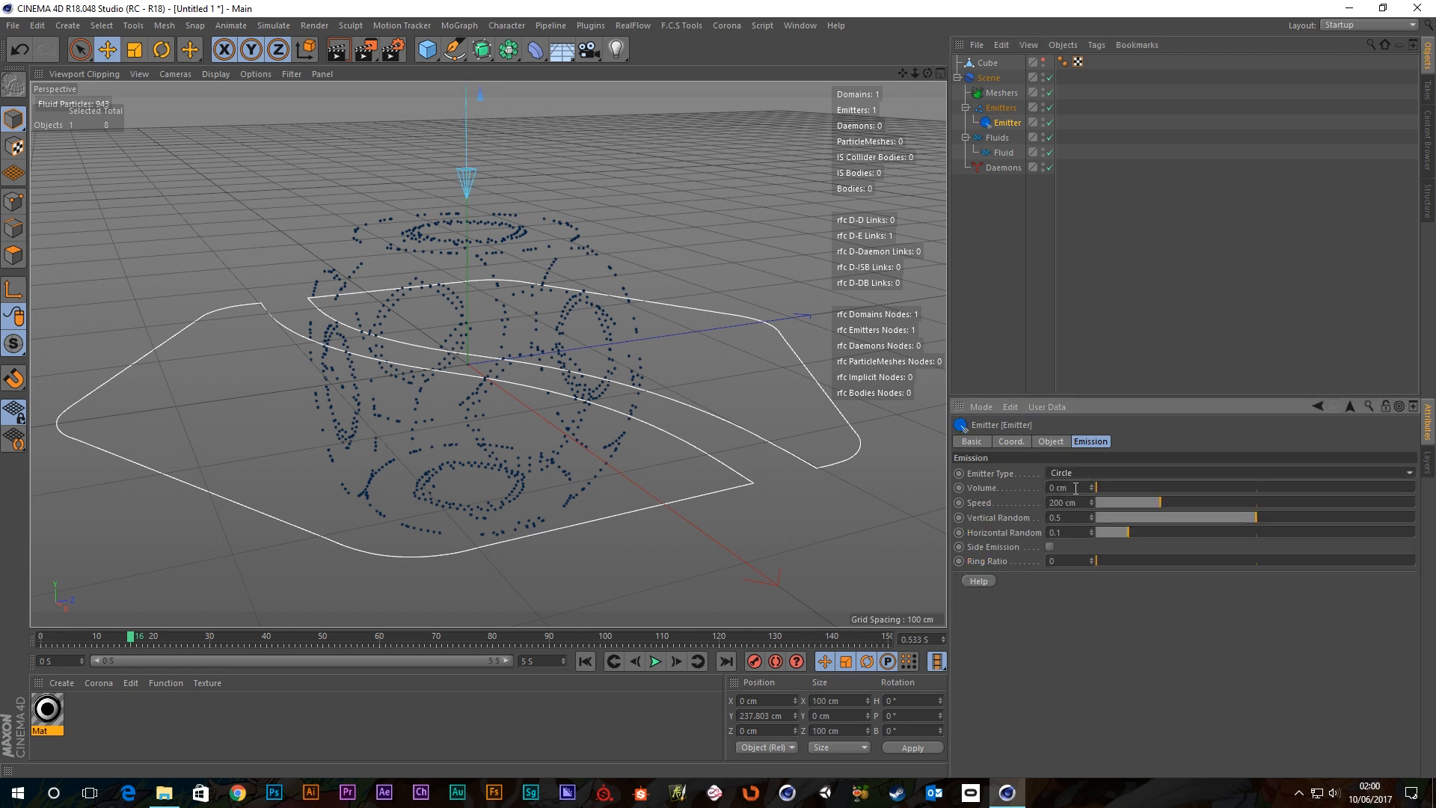
Rewind the simulation and frame the falling particle column in the viewport.
left_click(585, 661)
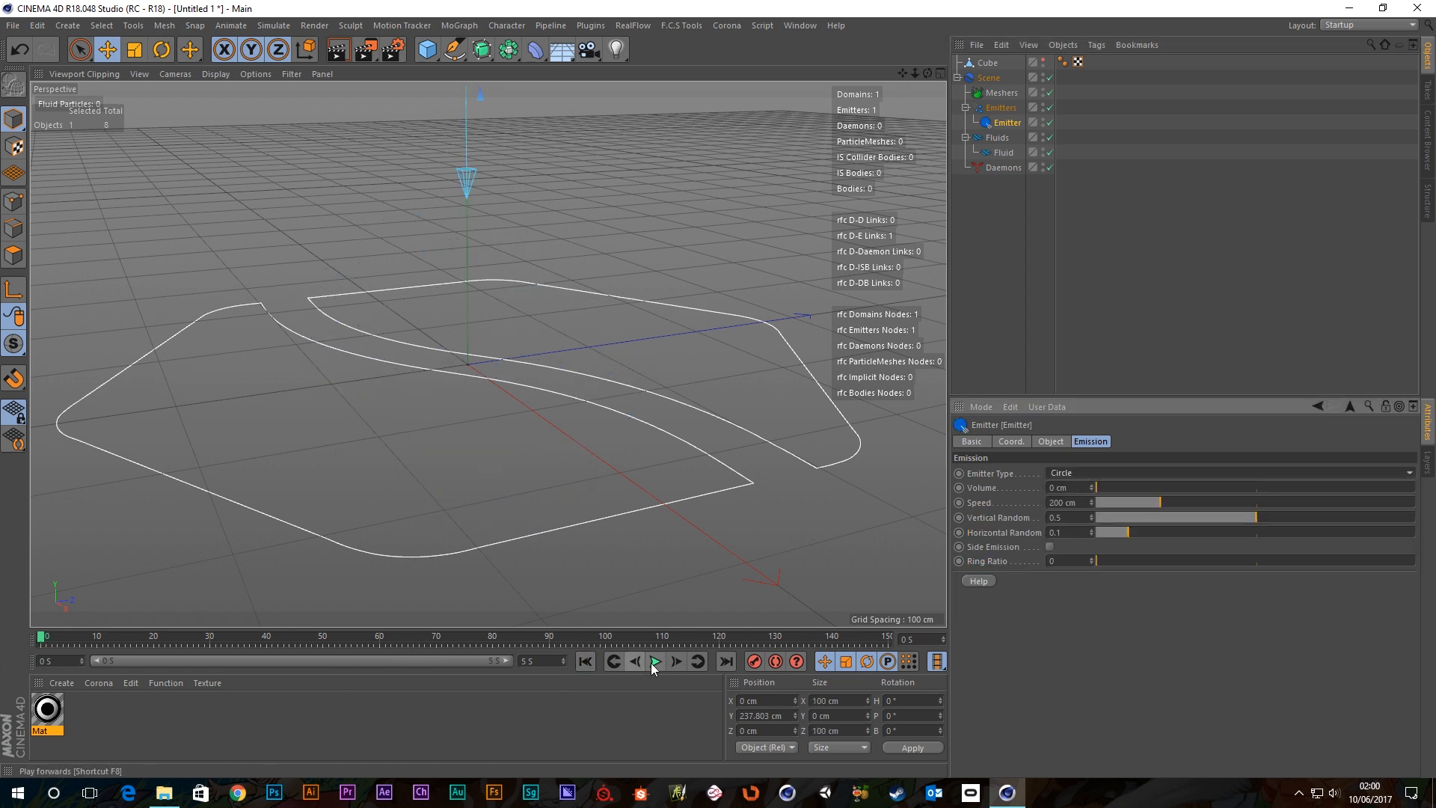
scroll(453, 286, "down", 6)
middle_click_drag(448, 192, 461, 223, "alt")
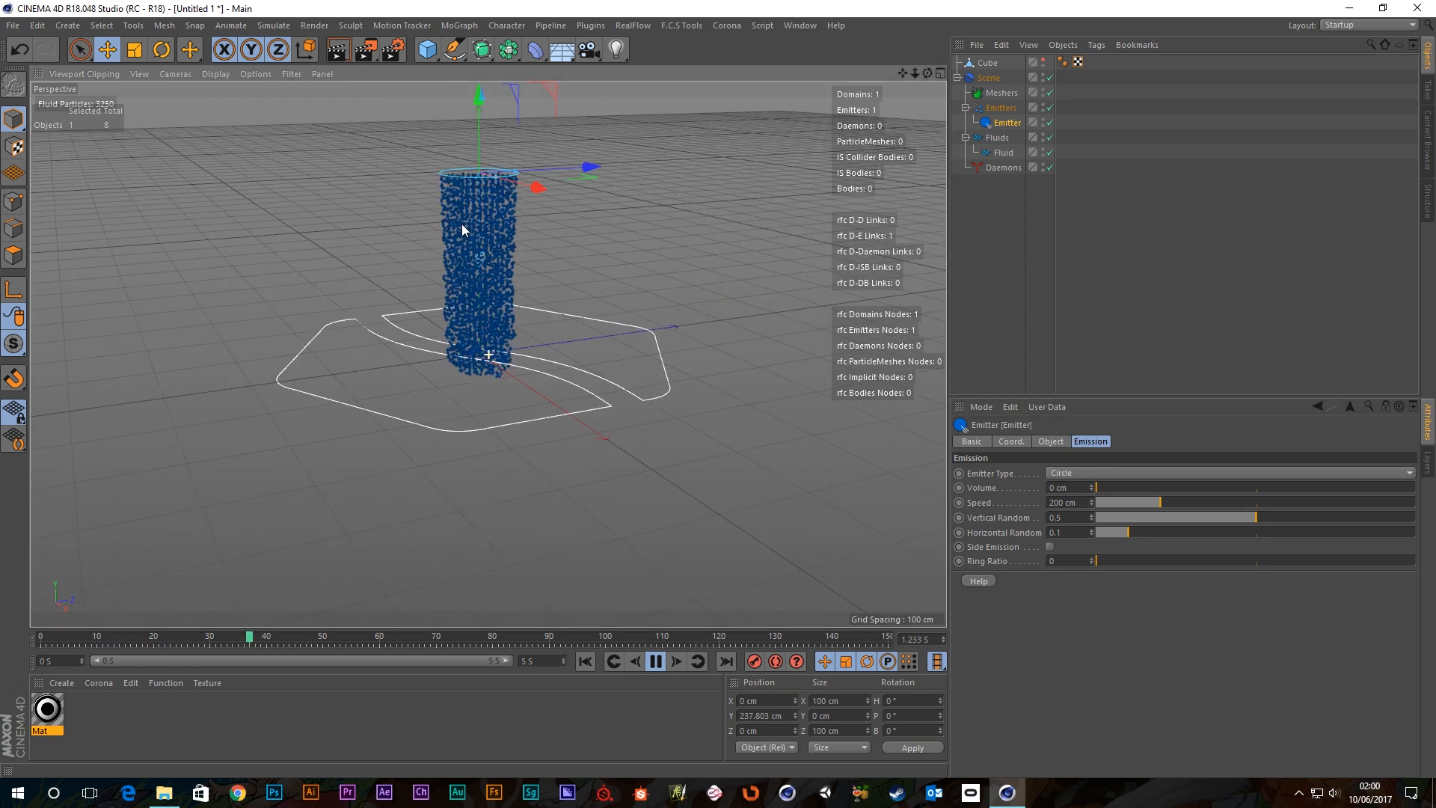
scroll(483, 228, "up", 3)
scroll(483, 229, "up", 1)
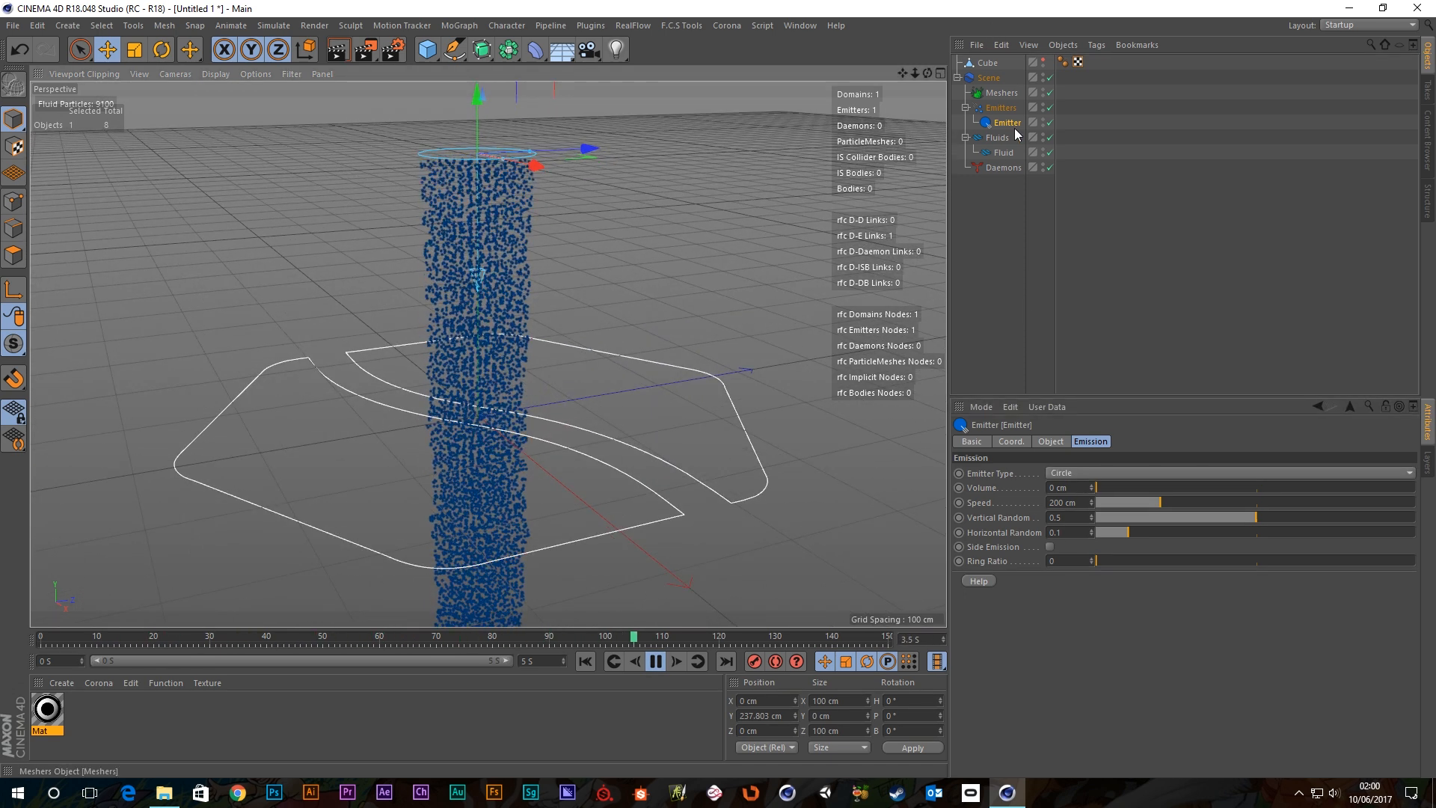
Inspect the Fluid's Resolution setting and leave it at 2.
left_click(1003, 152)
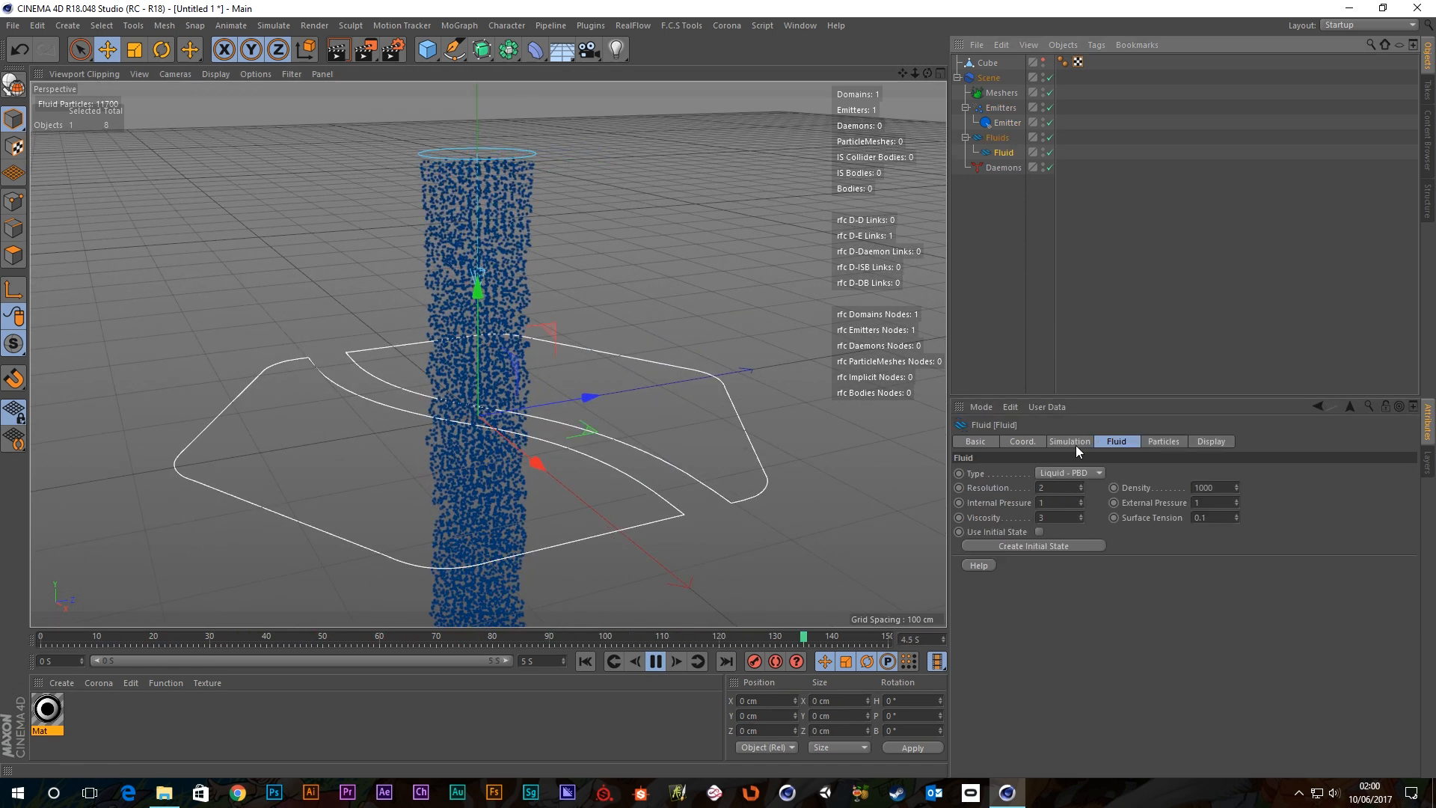
left_click(1061, 488)
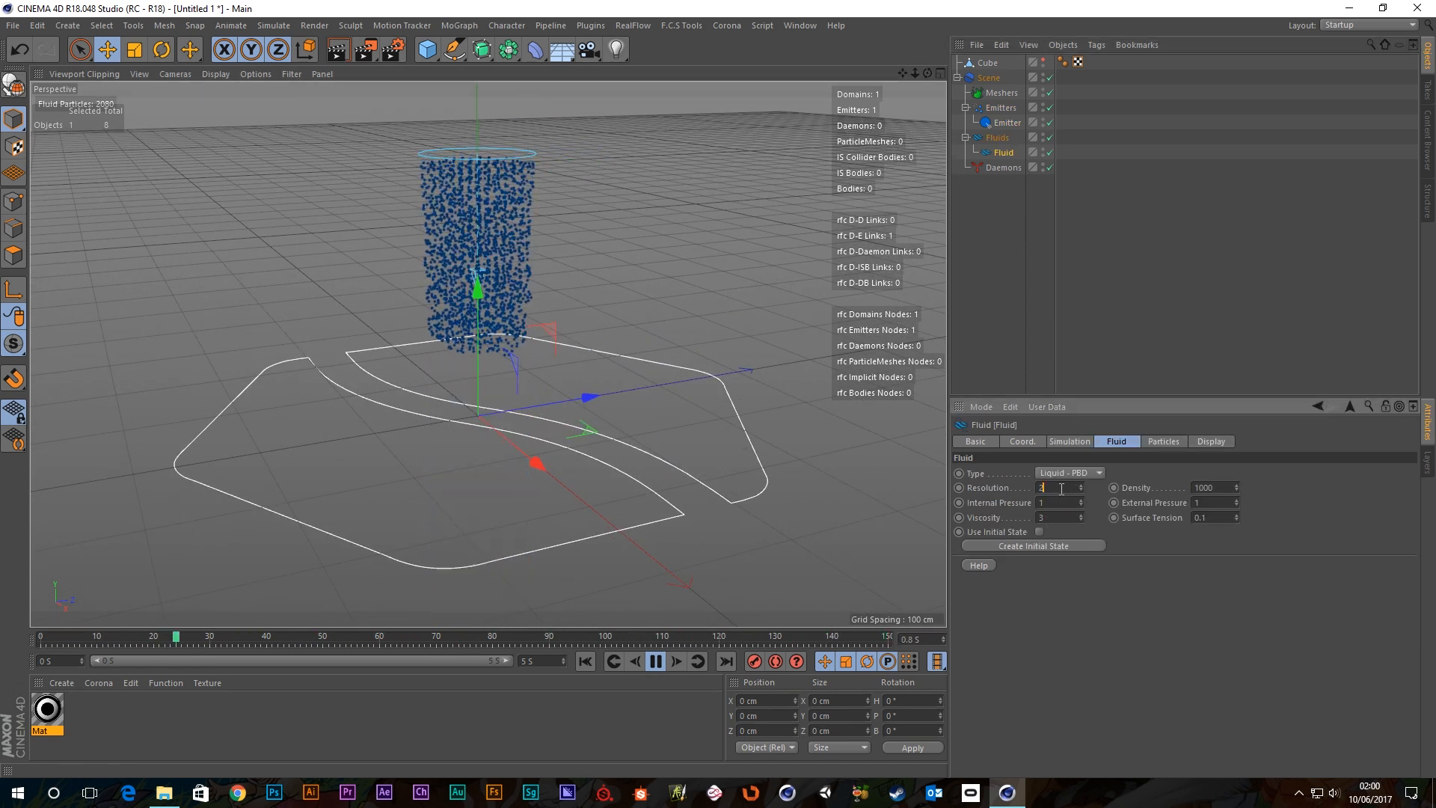
left_click(988, 574)
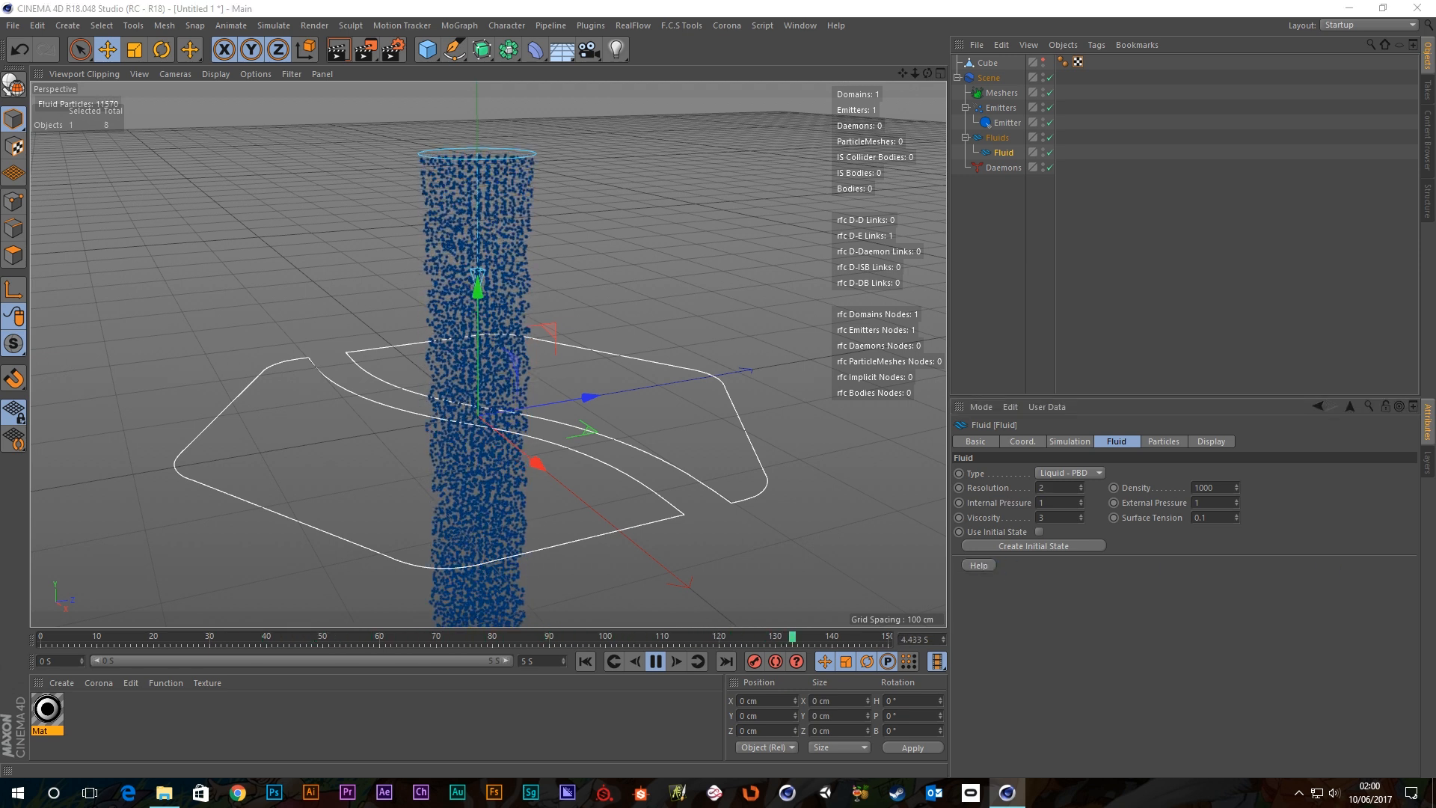
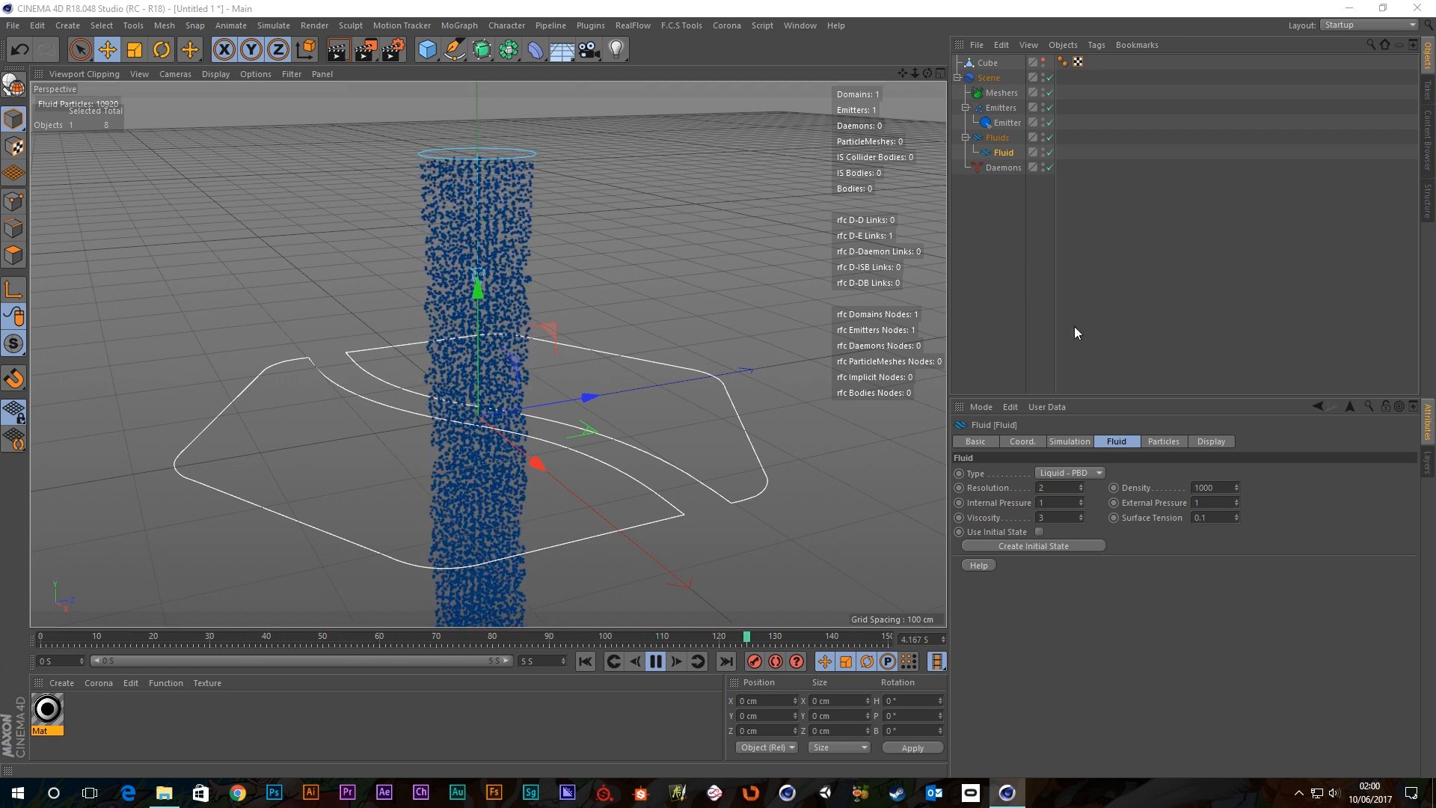
Set the Fluid's Resolution to 5.
left_click(1083, 486)
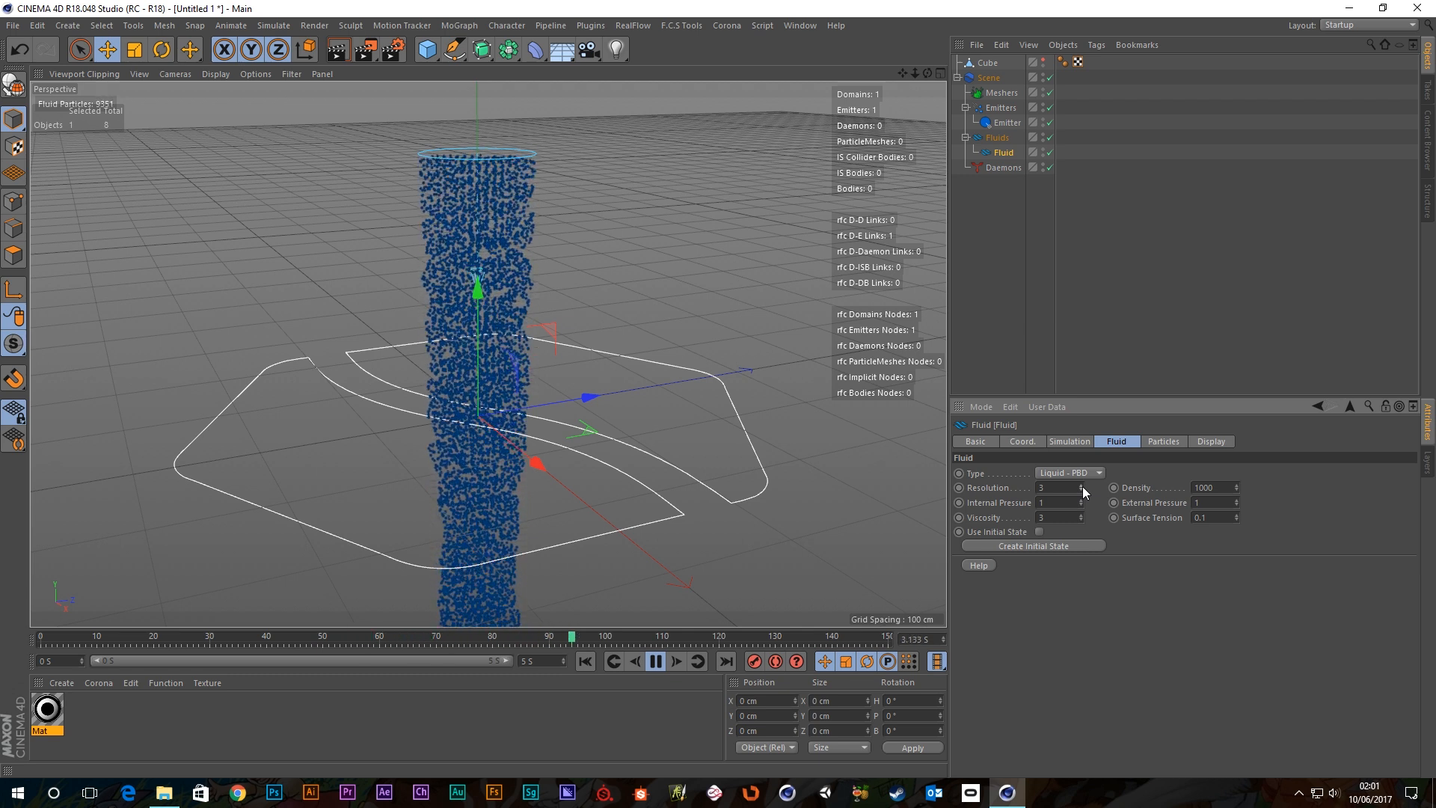
double_click(1041, 487)
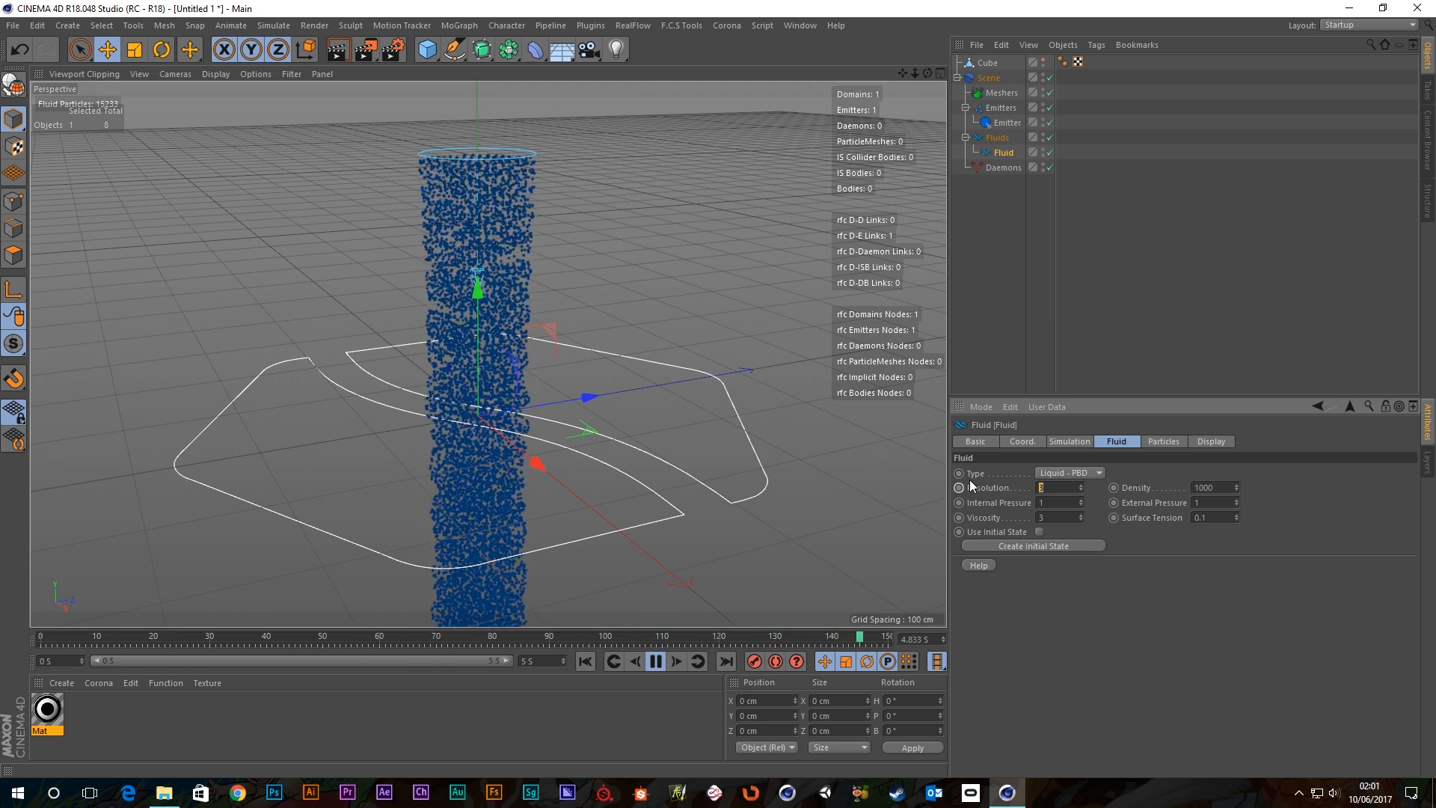
type("5")
key("Return")
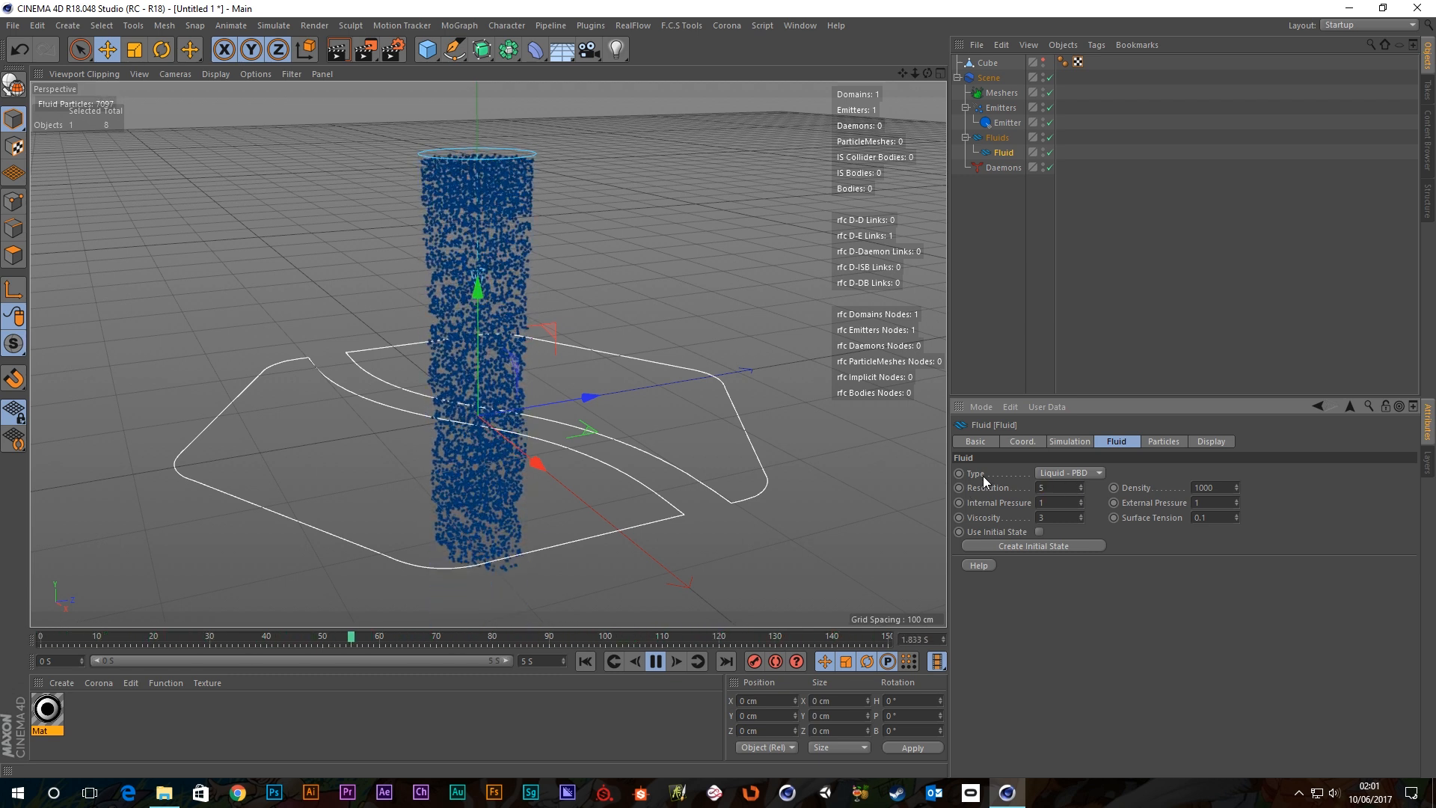
Stop the simulation and rewind it to frame 0 with no particles.
scroll(432, 213, "up", 3)
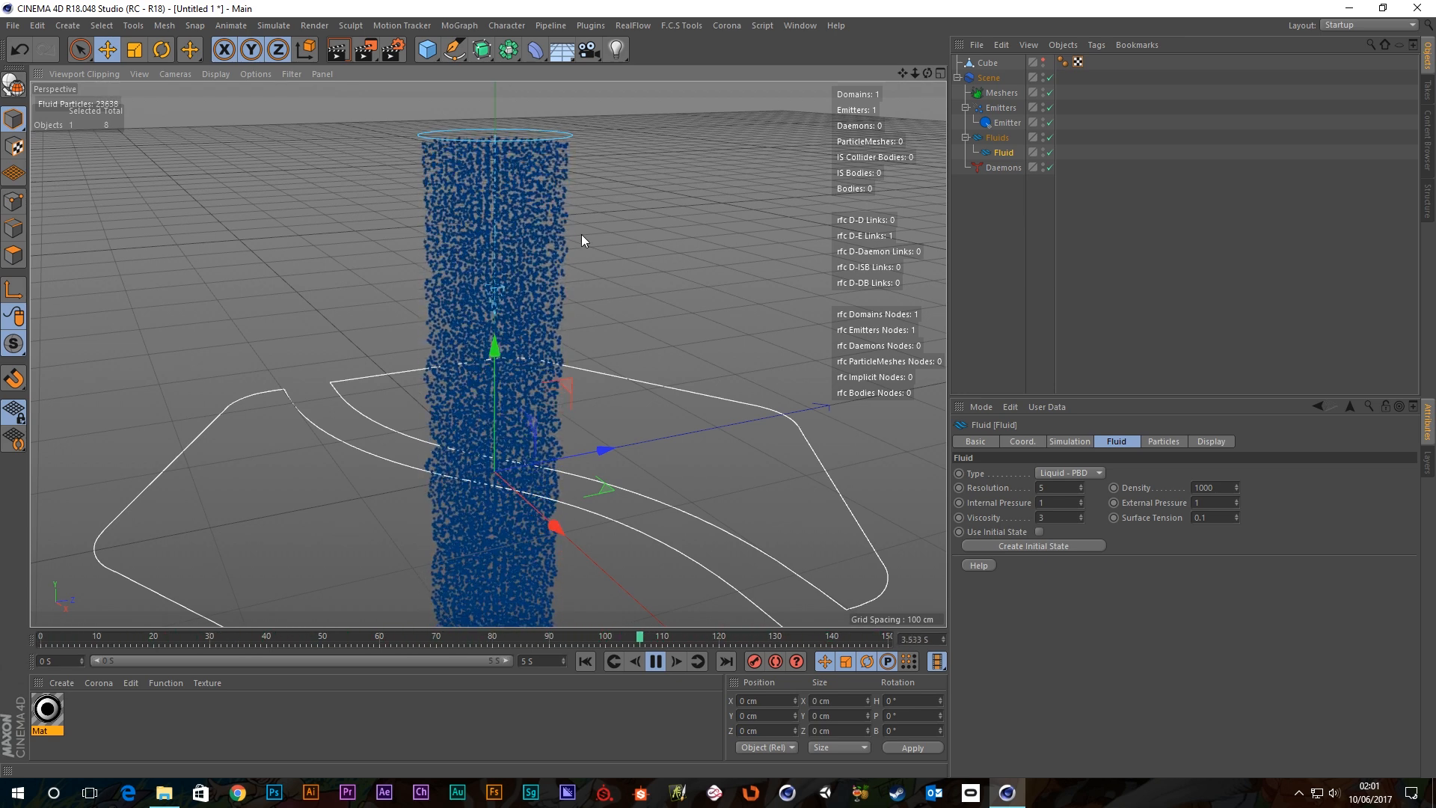
left_click(654, 662)
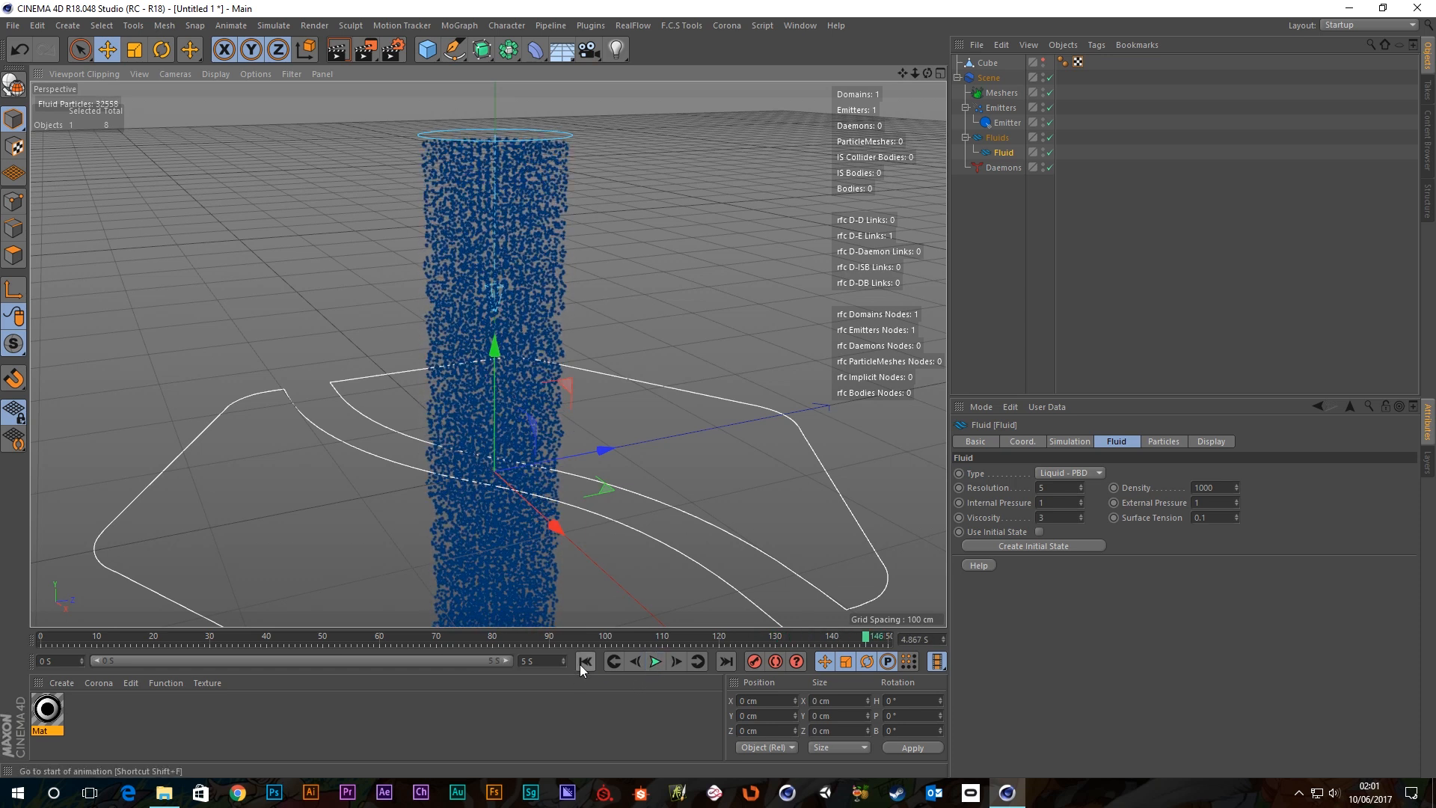
left_click(584, 661)
Switch the Emitter type to Fill so it fills the Cube body.
left_click(1008, 122)
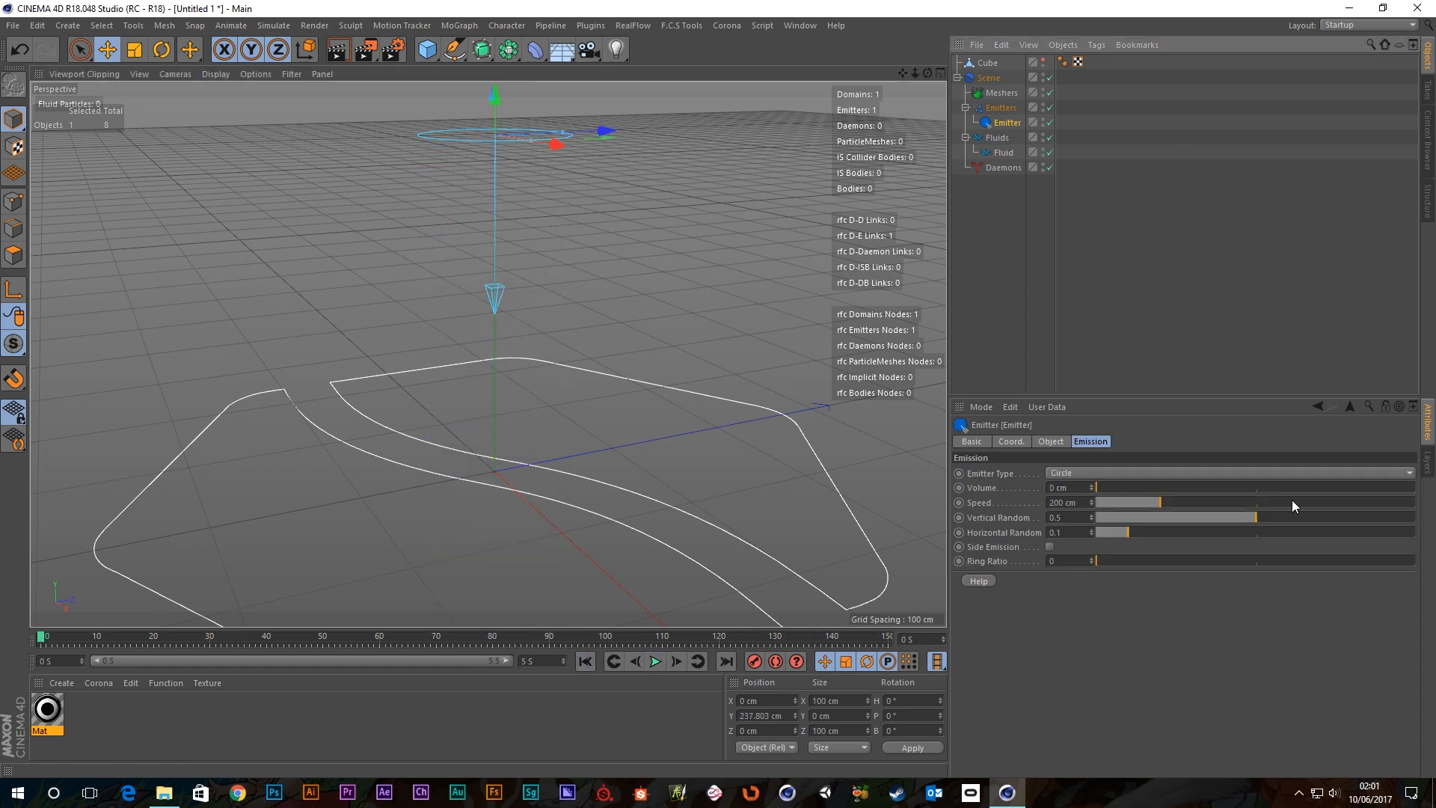
left_click(1081, 473)
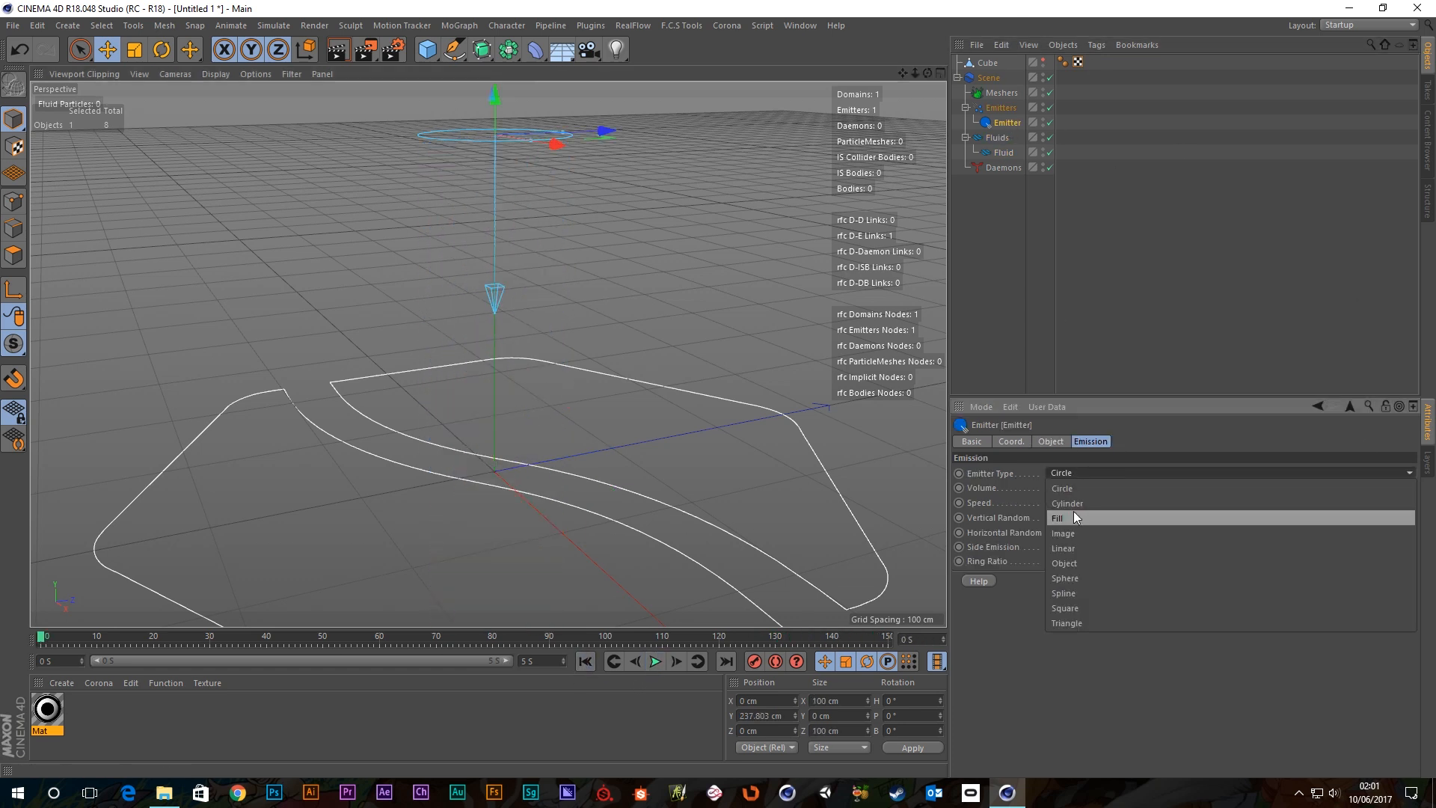
left_click(1067, 518)
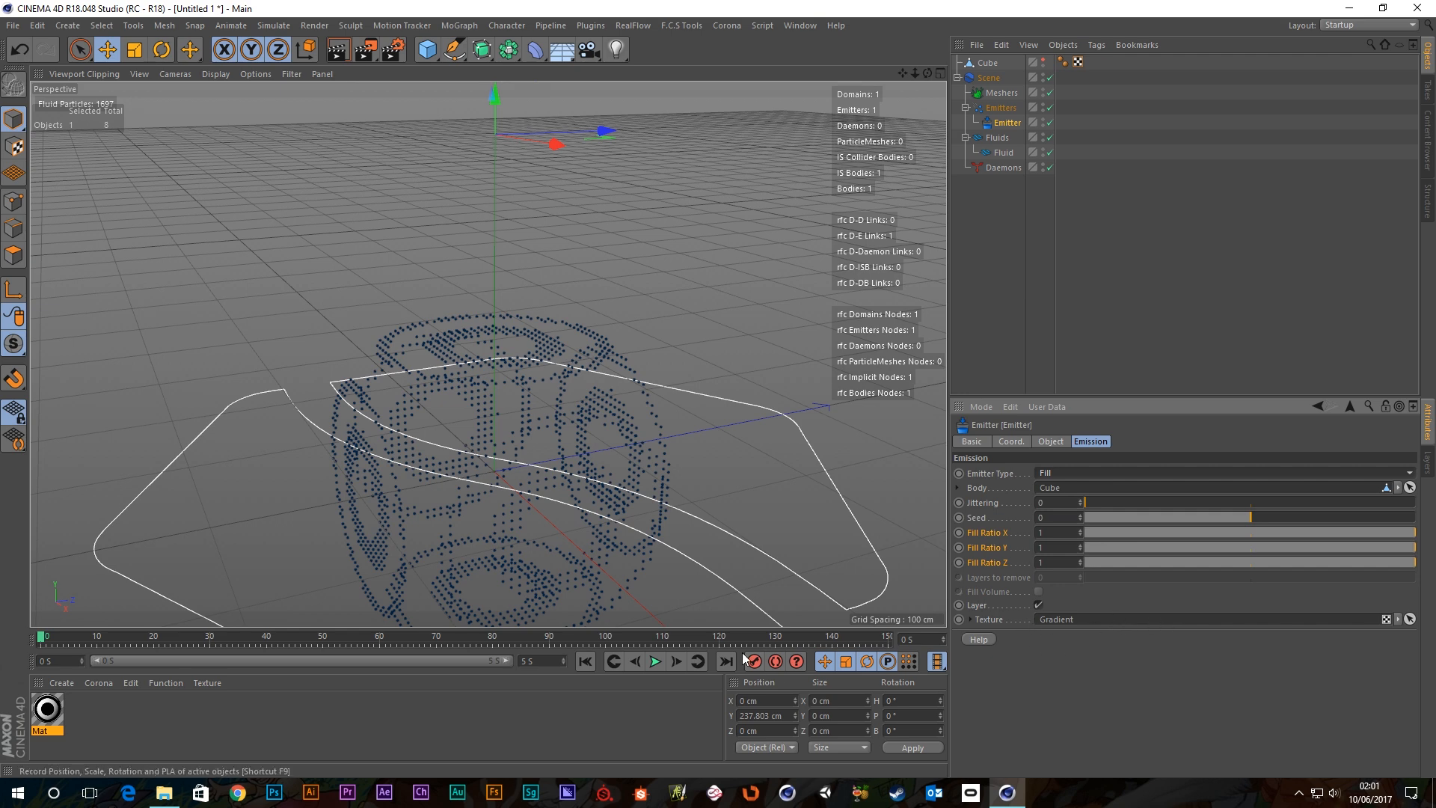
scroll(578, 475, "down", 2)
left_click_drag(581, 562, 530, 411, "alt")
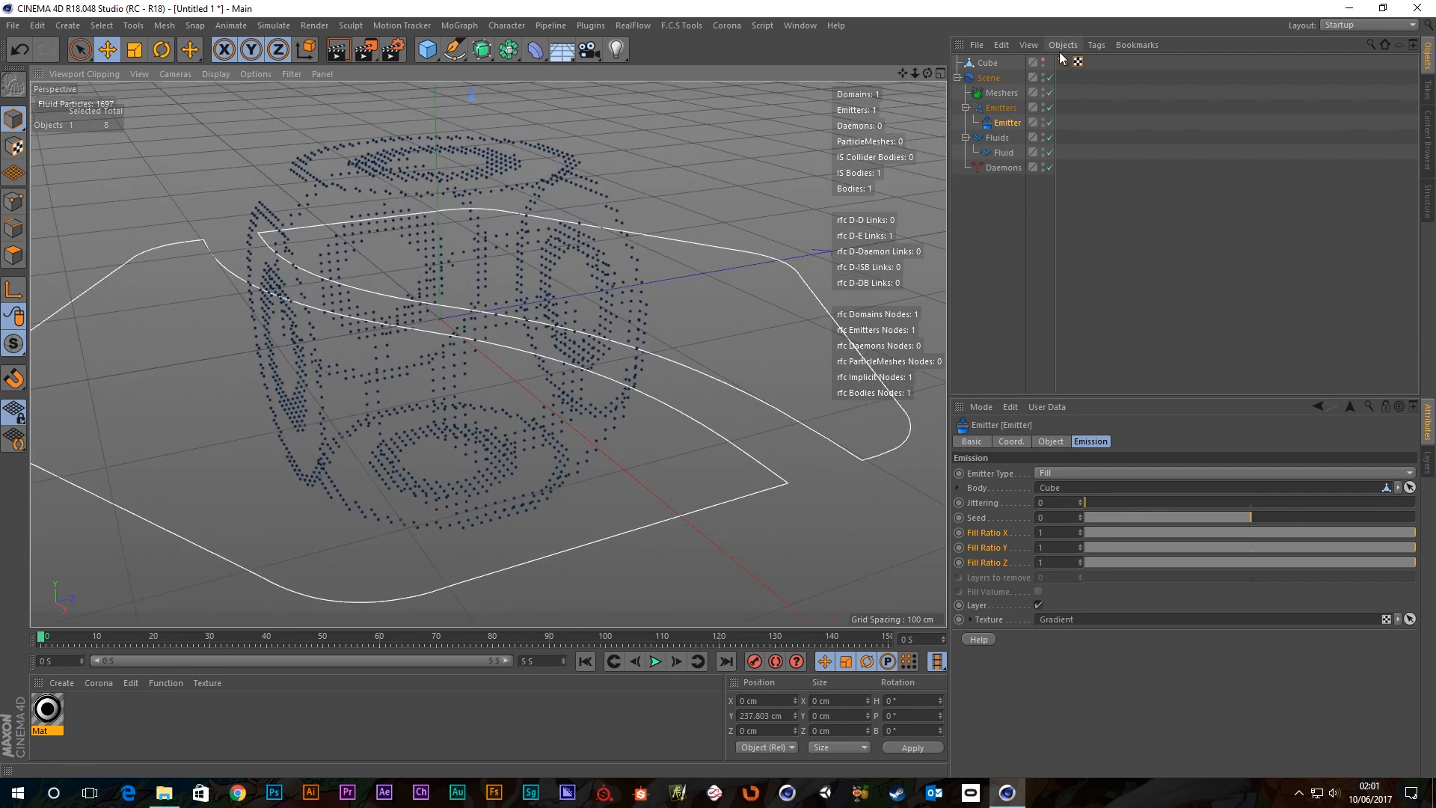
Raise the Fluid's Resolution from 8 to 15.
left_click(1003, 152)
left_click(1060, 491)
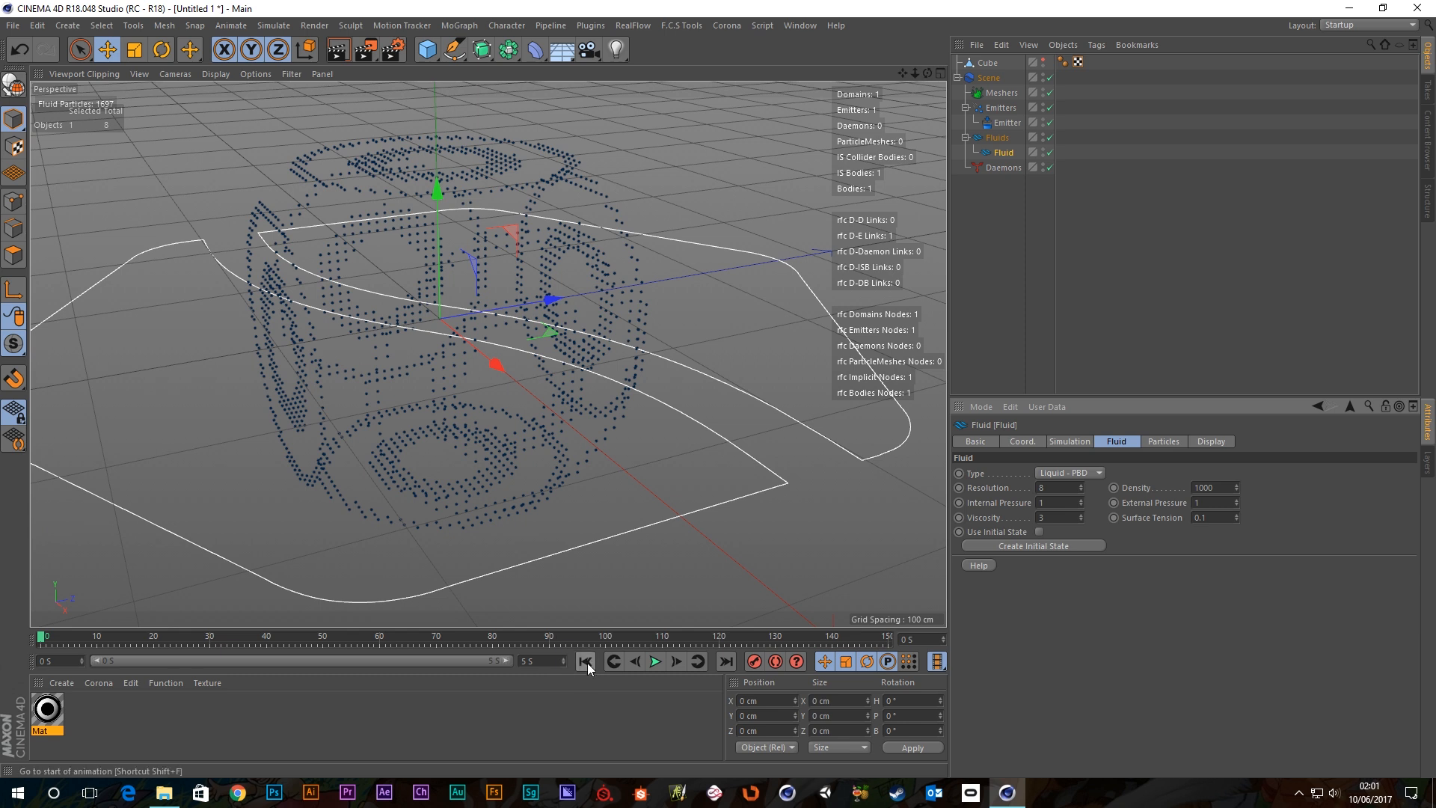
left_click(653, 661)
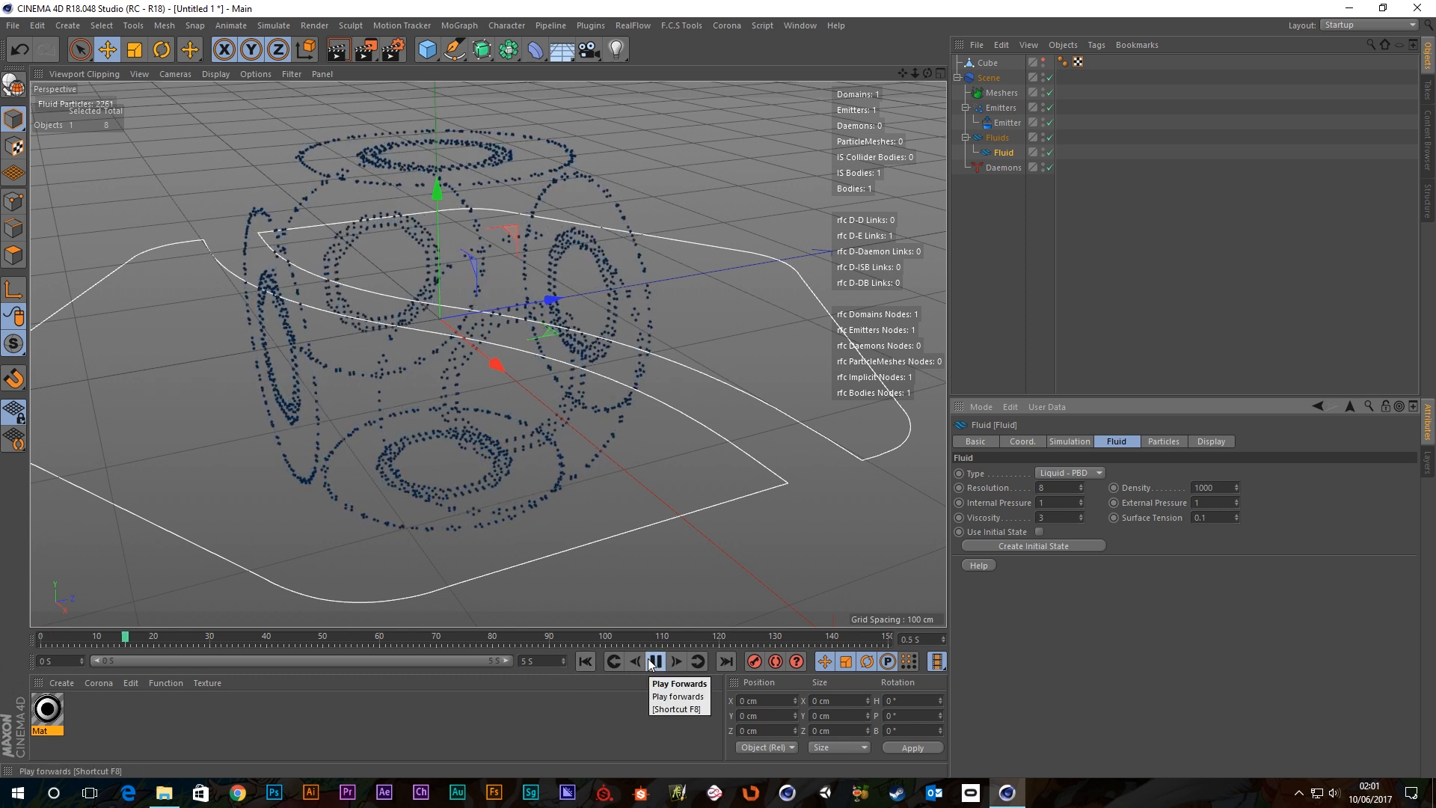
left_click(586, 663)
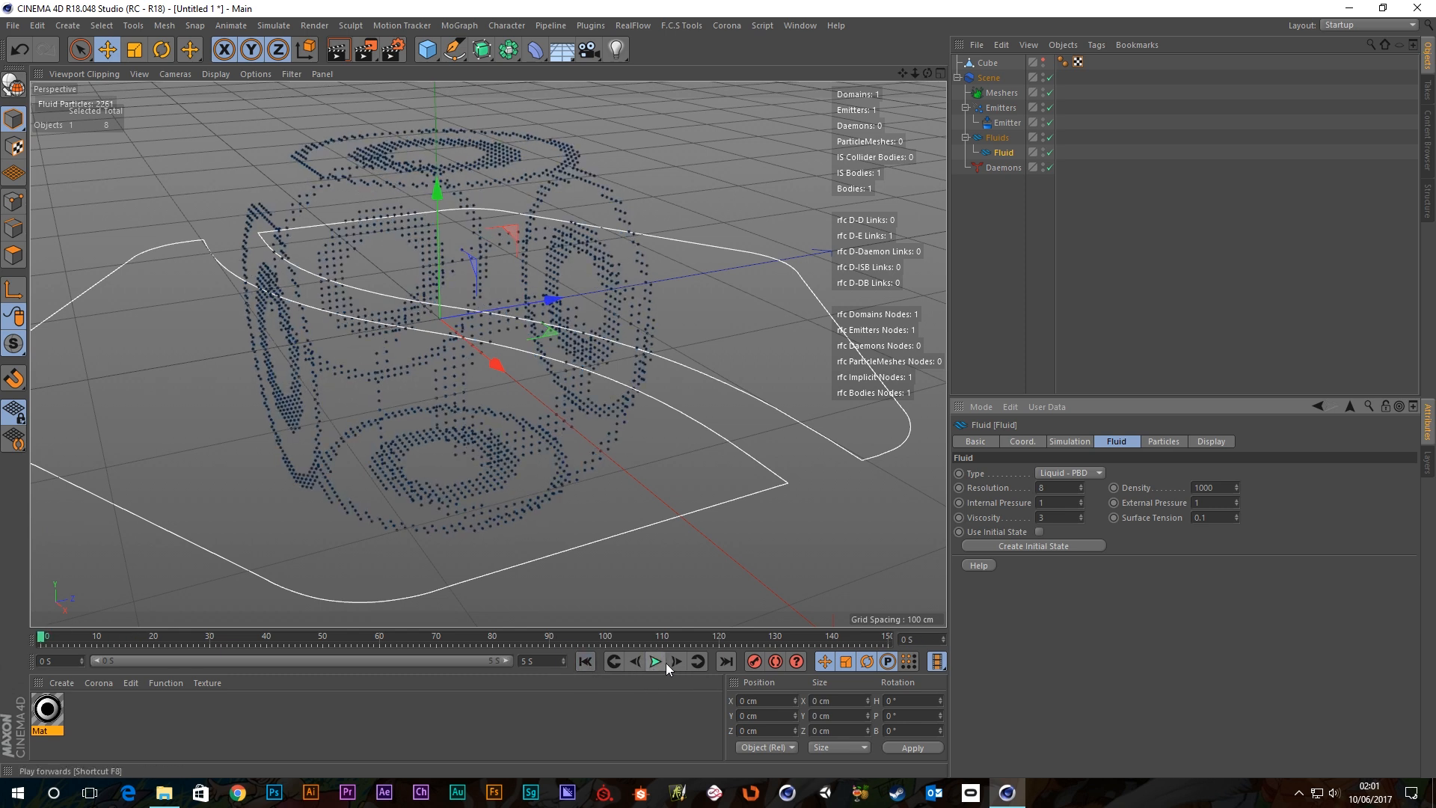
mouse_move(479, 419)
left_mouse_down("alt")
mouse_move(417, 360)
mouse_move(415, 379)
mouse_move(390, 341)
mouse_move(474, 400)
left_mouse_up("alt")
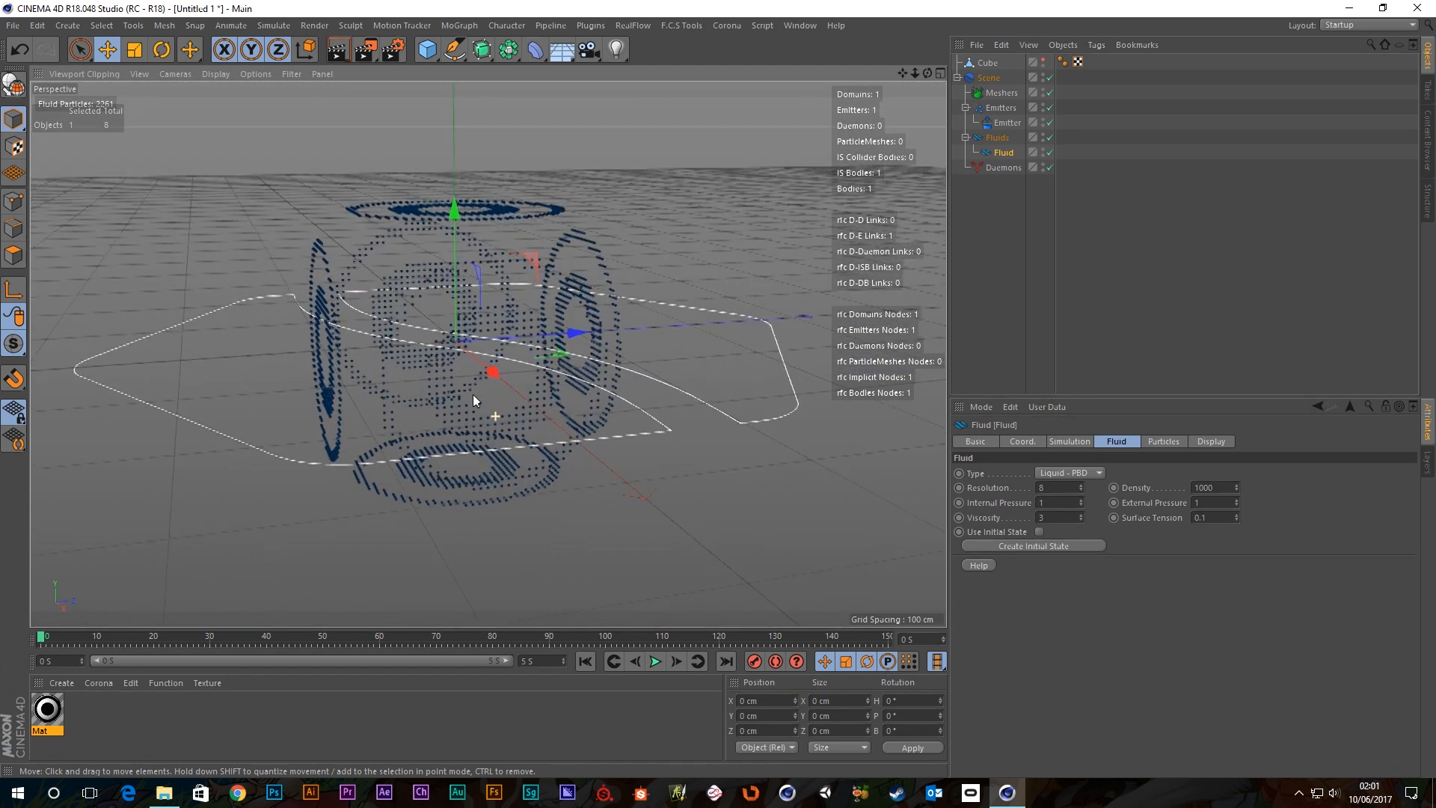
left_click_drag(1056, 490, 938, 481)
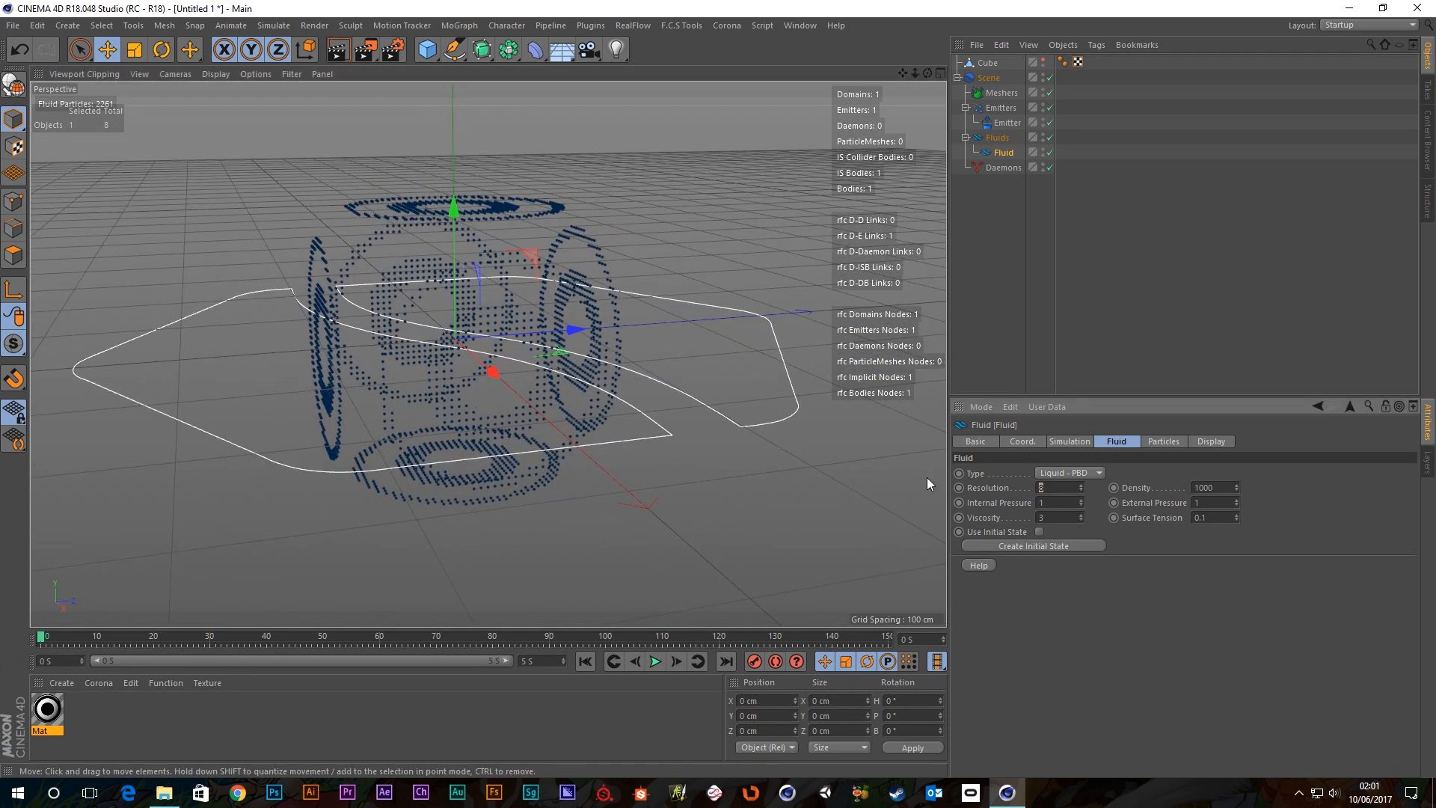
type("15")
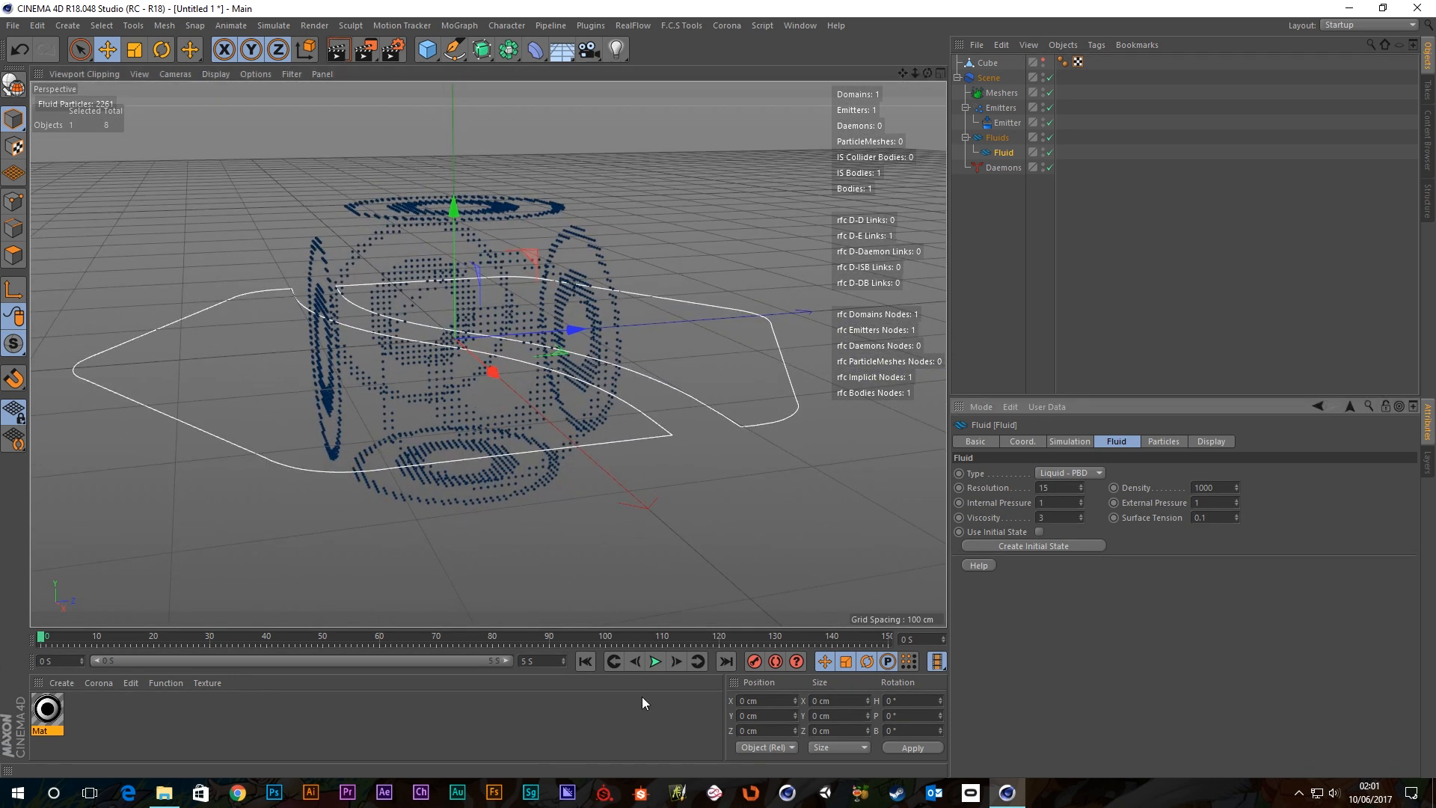
Replay the simulation at resolution 15 to see the denser particle cube.
left_click(655, 662)
left_click(656, 661)
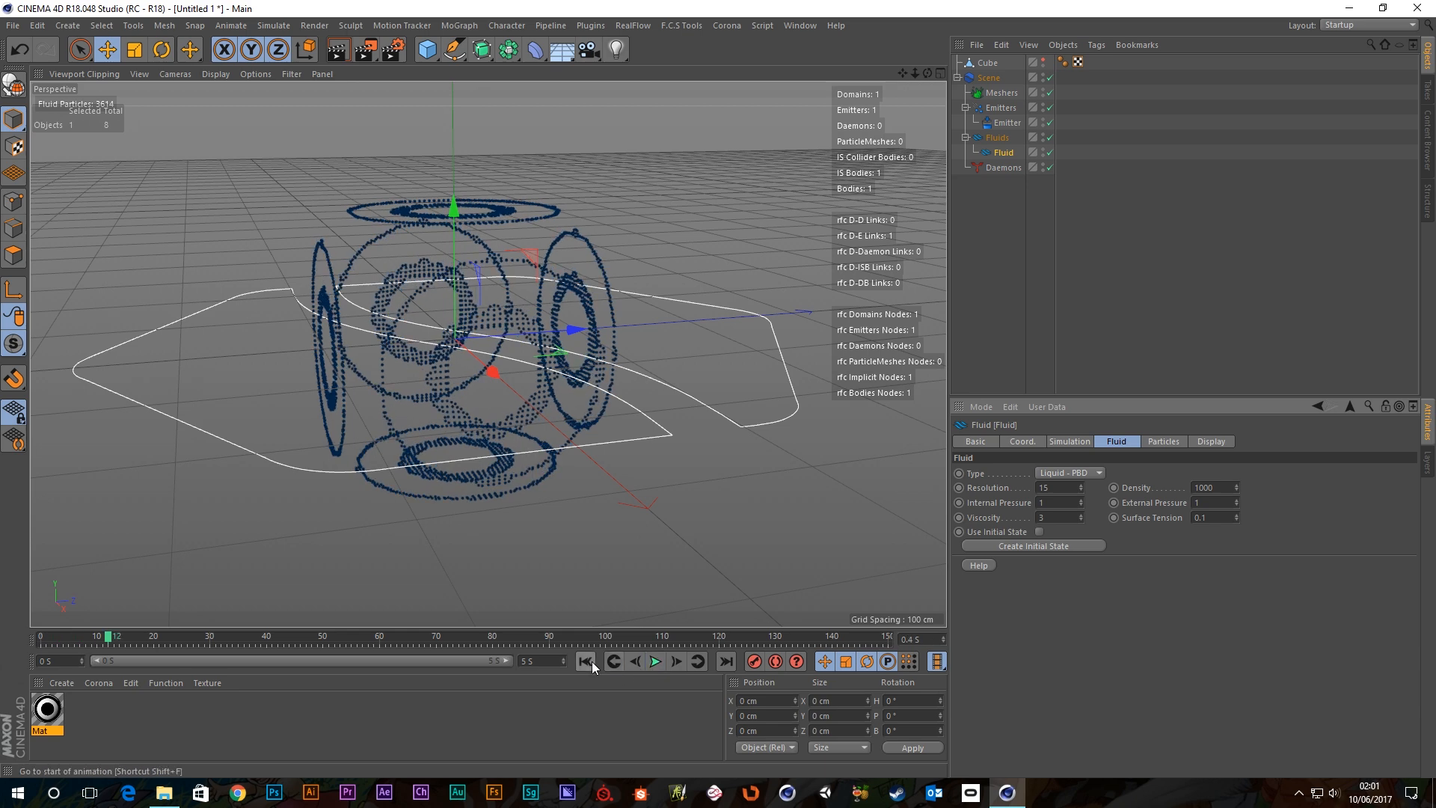
left_click(585, 661)
mouse_move(512, 329)
left_mouse_down("alt")
mouse_move(436, 411)
mouse_move(417, 378)
mouse_move(541, 430)
mouse_move(506, 394)
mouse_move(343, 352)
mouse_move(506, 308)
mouse_move(490, 325)
left_mouse_up("alt")
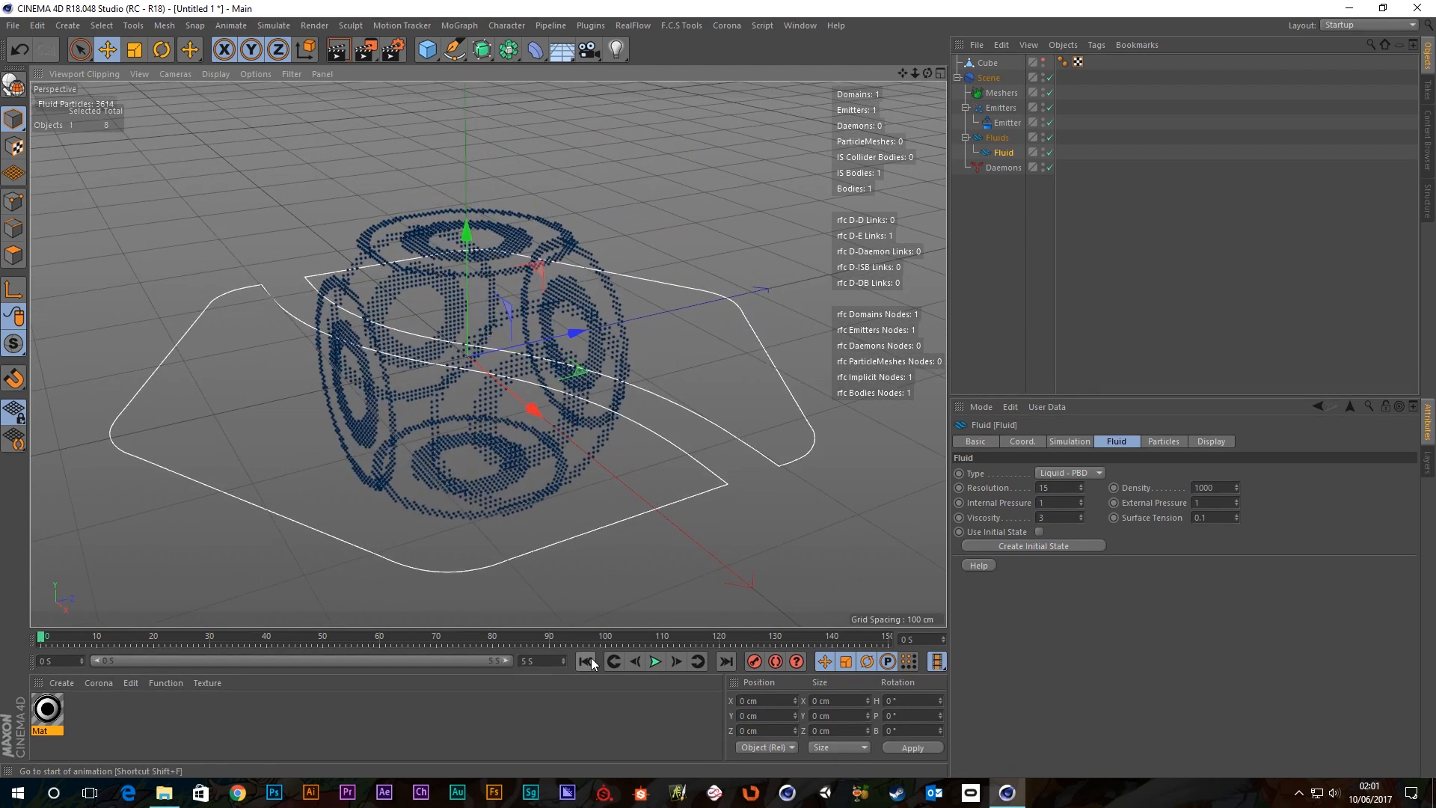
left_click(661, 662)
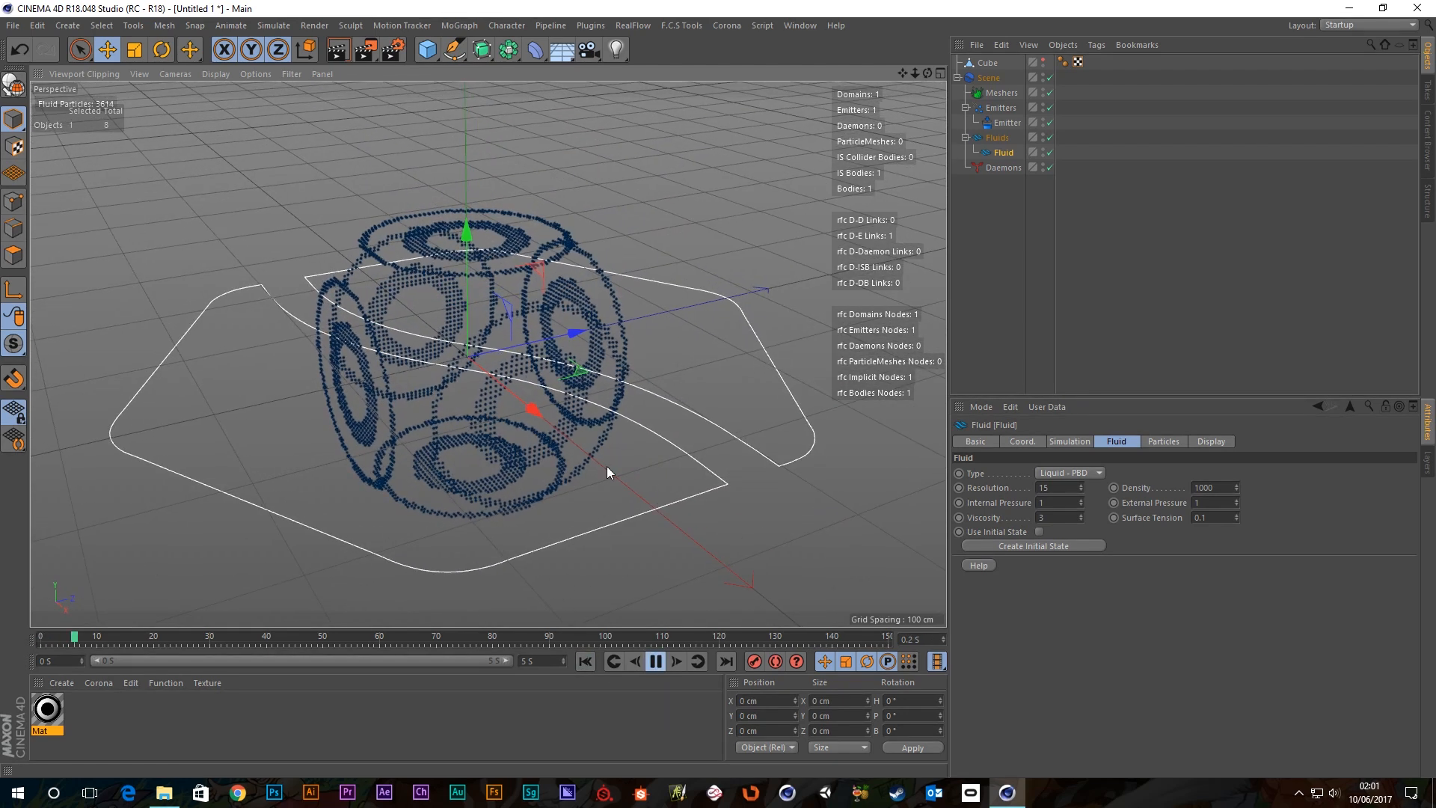
left_click_drag(564, 427, 499, 374, "alt")
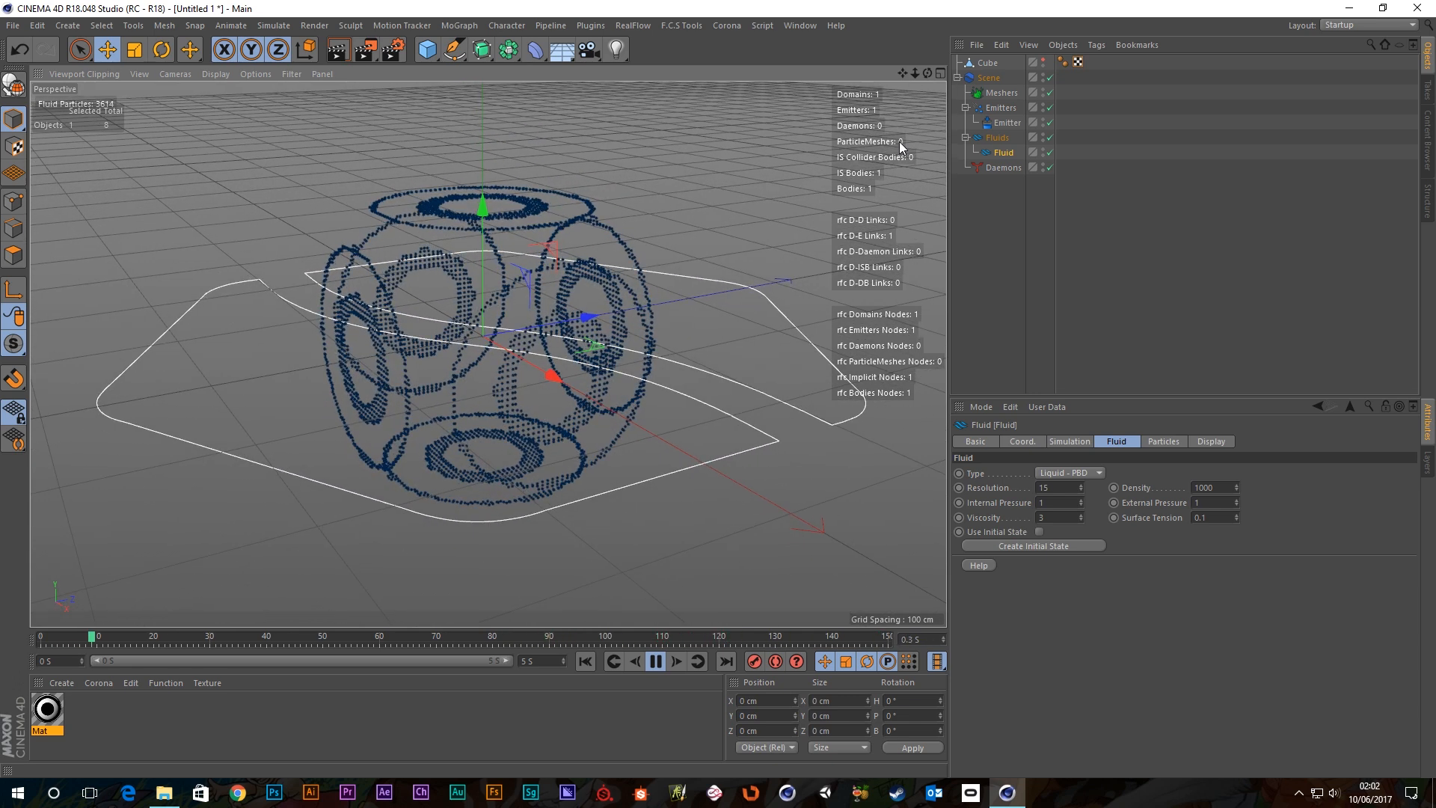
left_click(1007, 123)
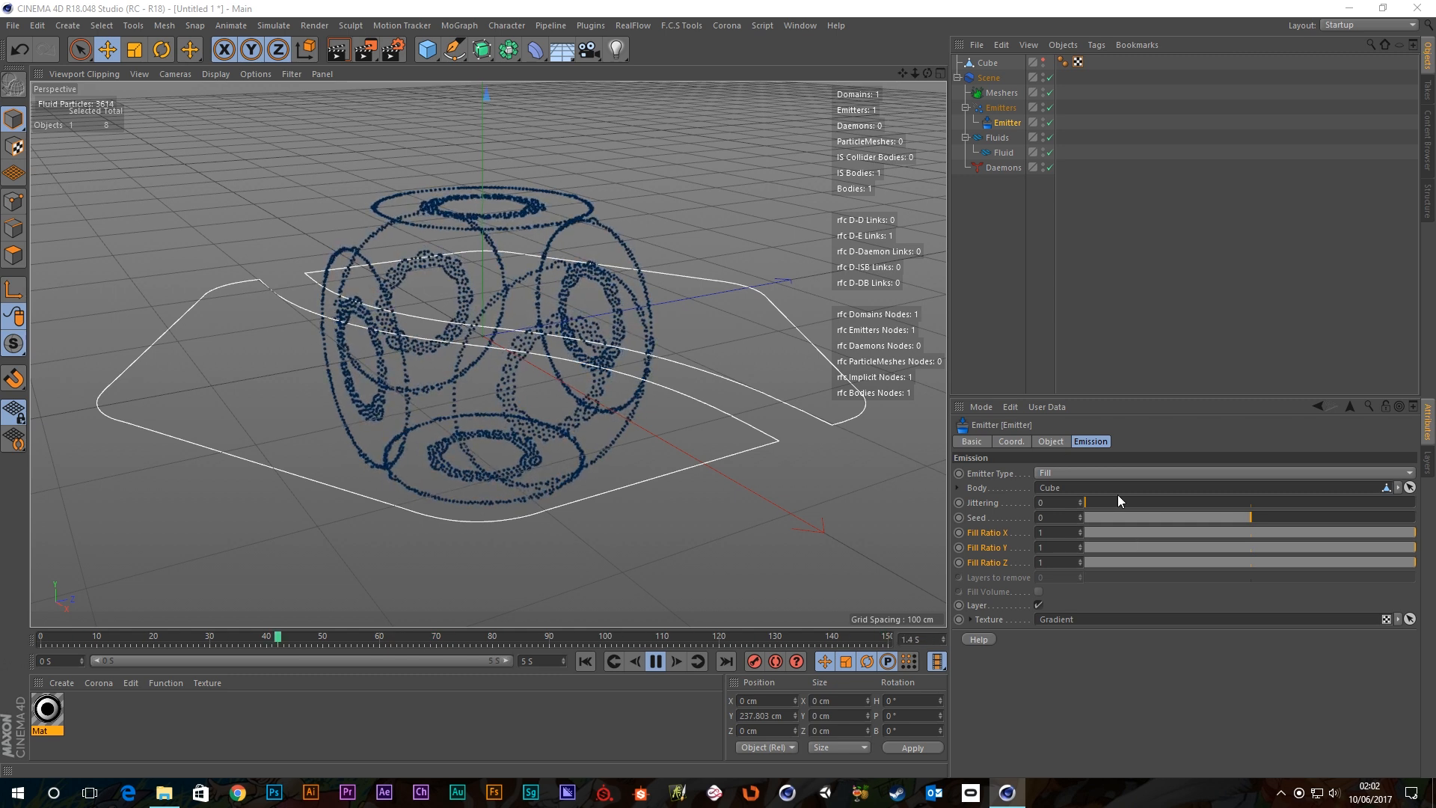
Change the Emitter type from Fill to Image and rewind the simulation.
left_click(1074, 469)
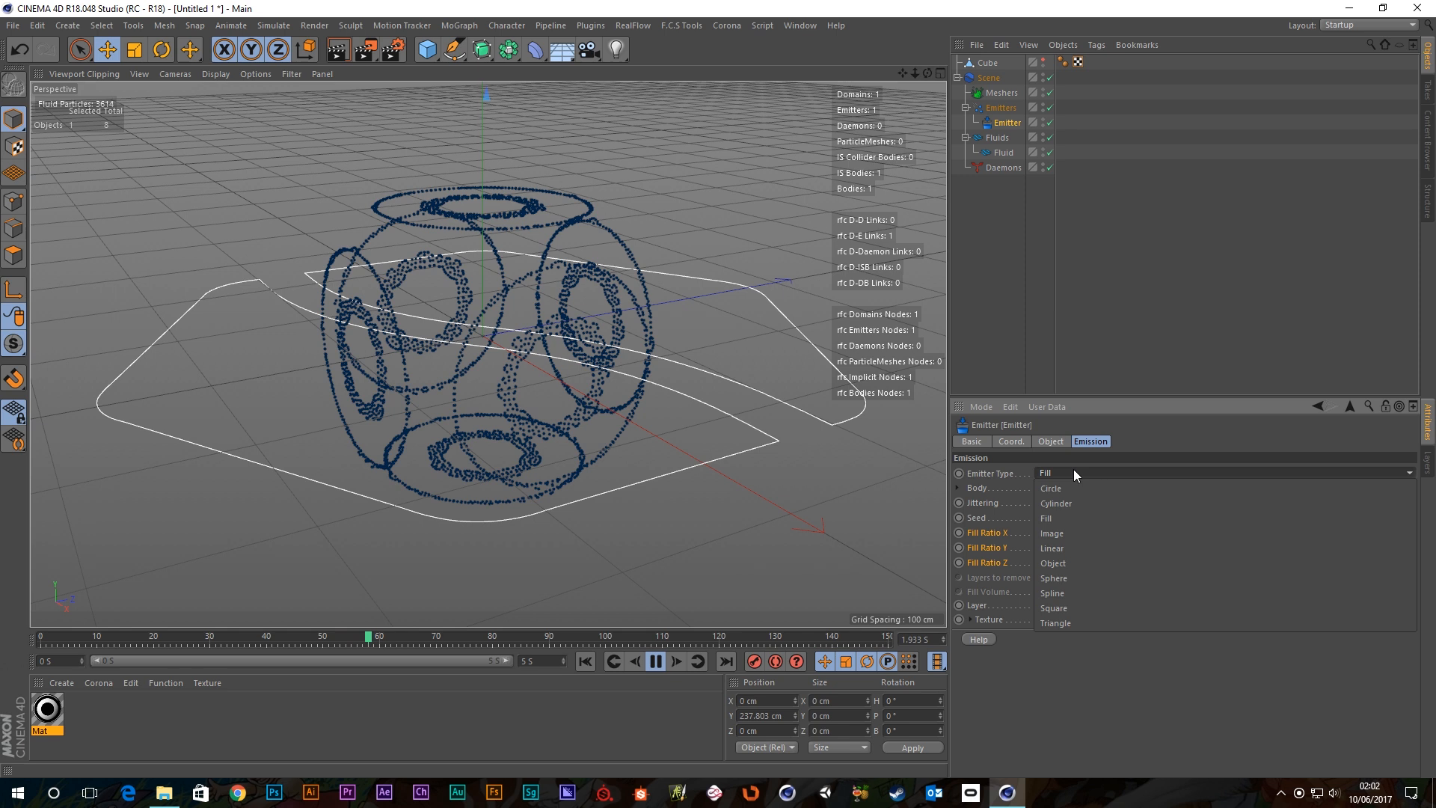
left_click(1058, 532)
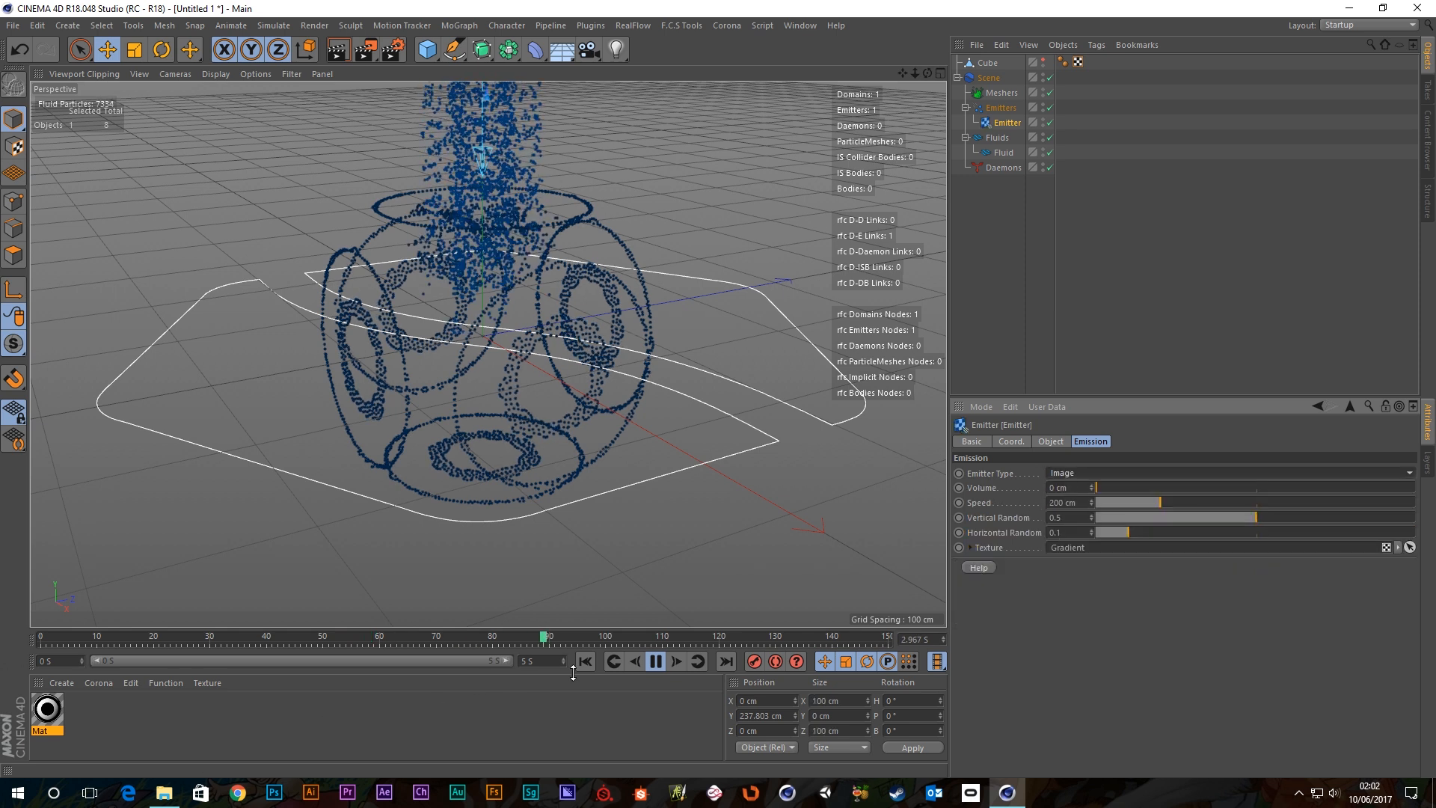
left_click(656, 661)
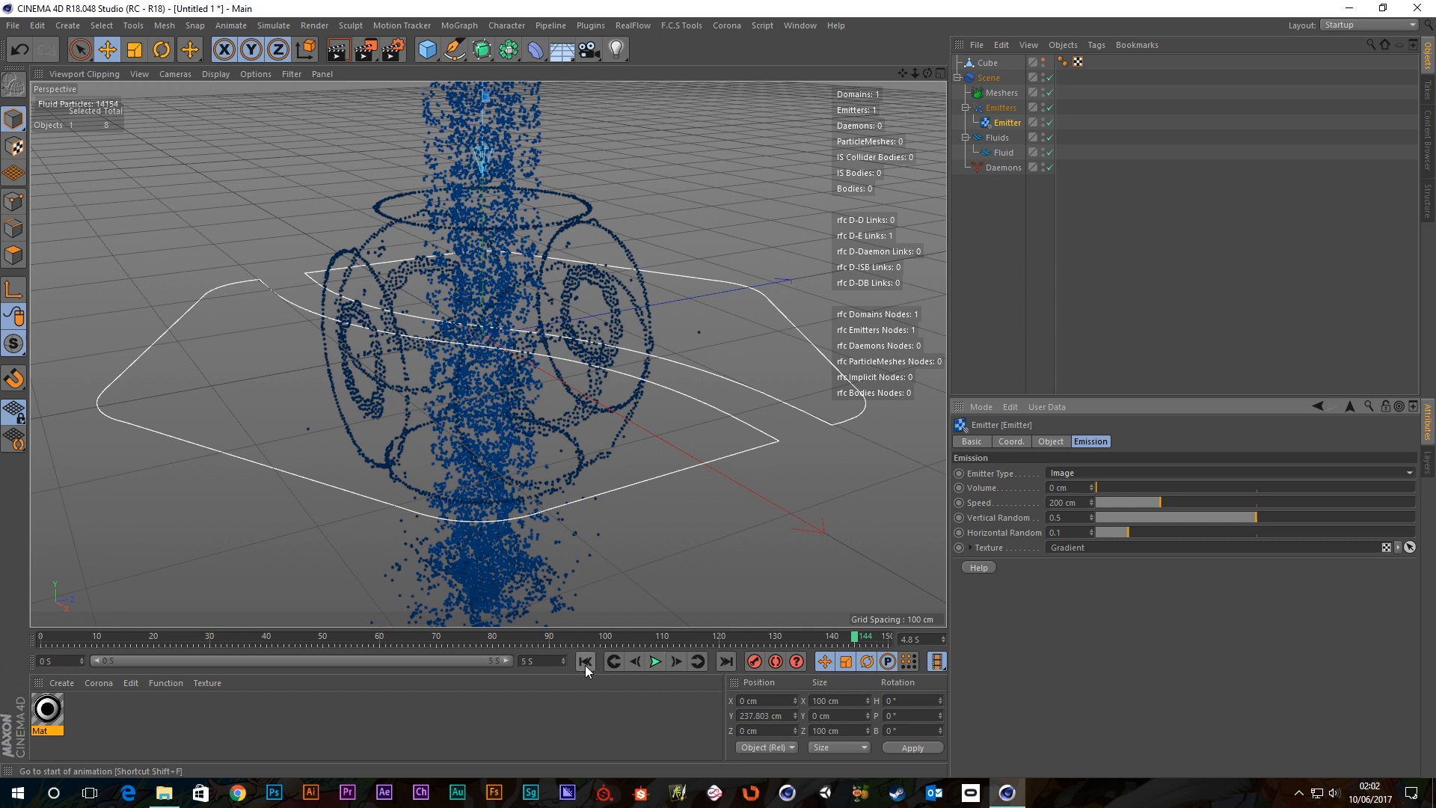
left_click(585, 661)
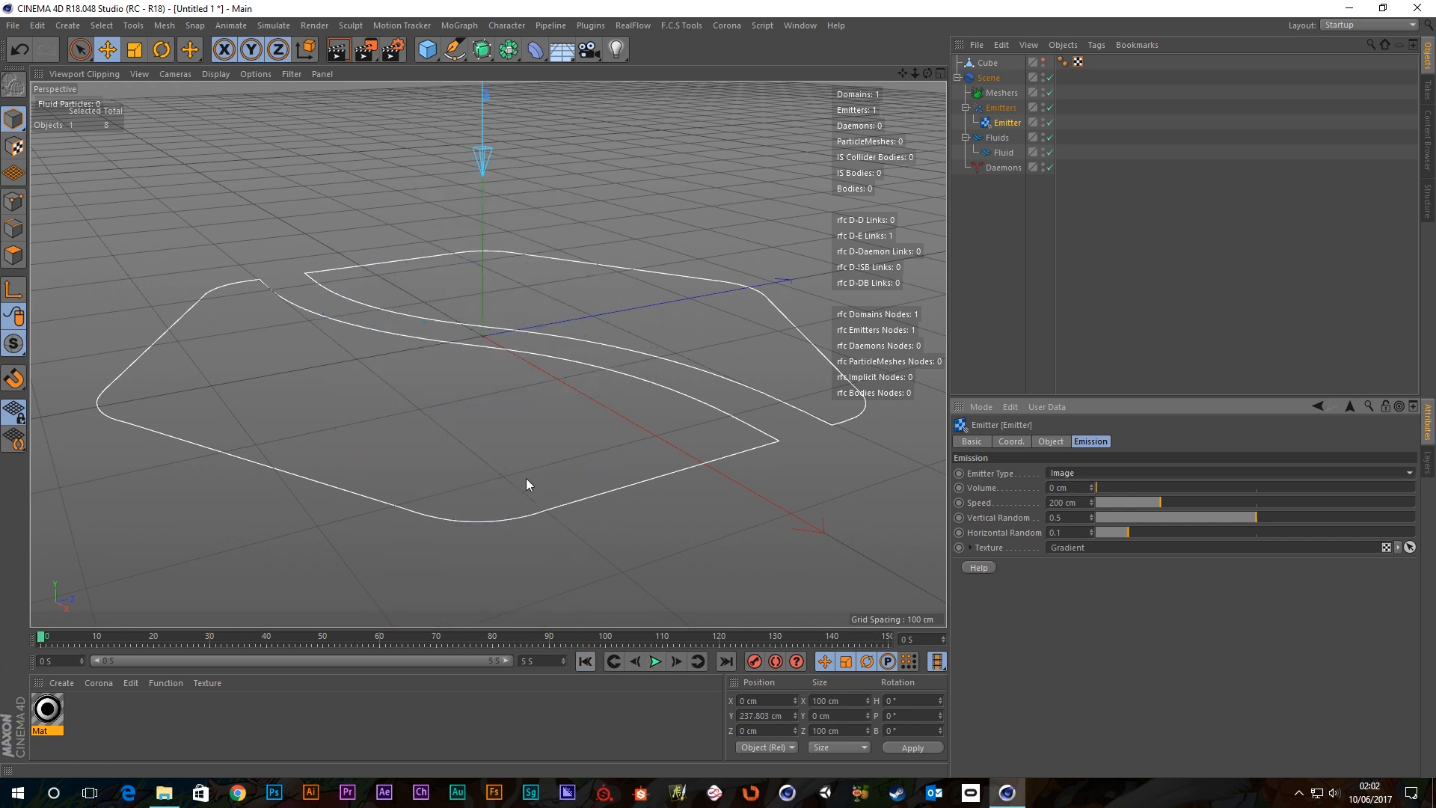
Orbit and zoom the viewport in on the square Image emitter above the spline.
left_click_drag(526, 485, 519, 376, "alt")
scroll(446, 268, "up", 3)
scroll(527, 420, "up", 1)
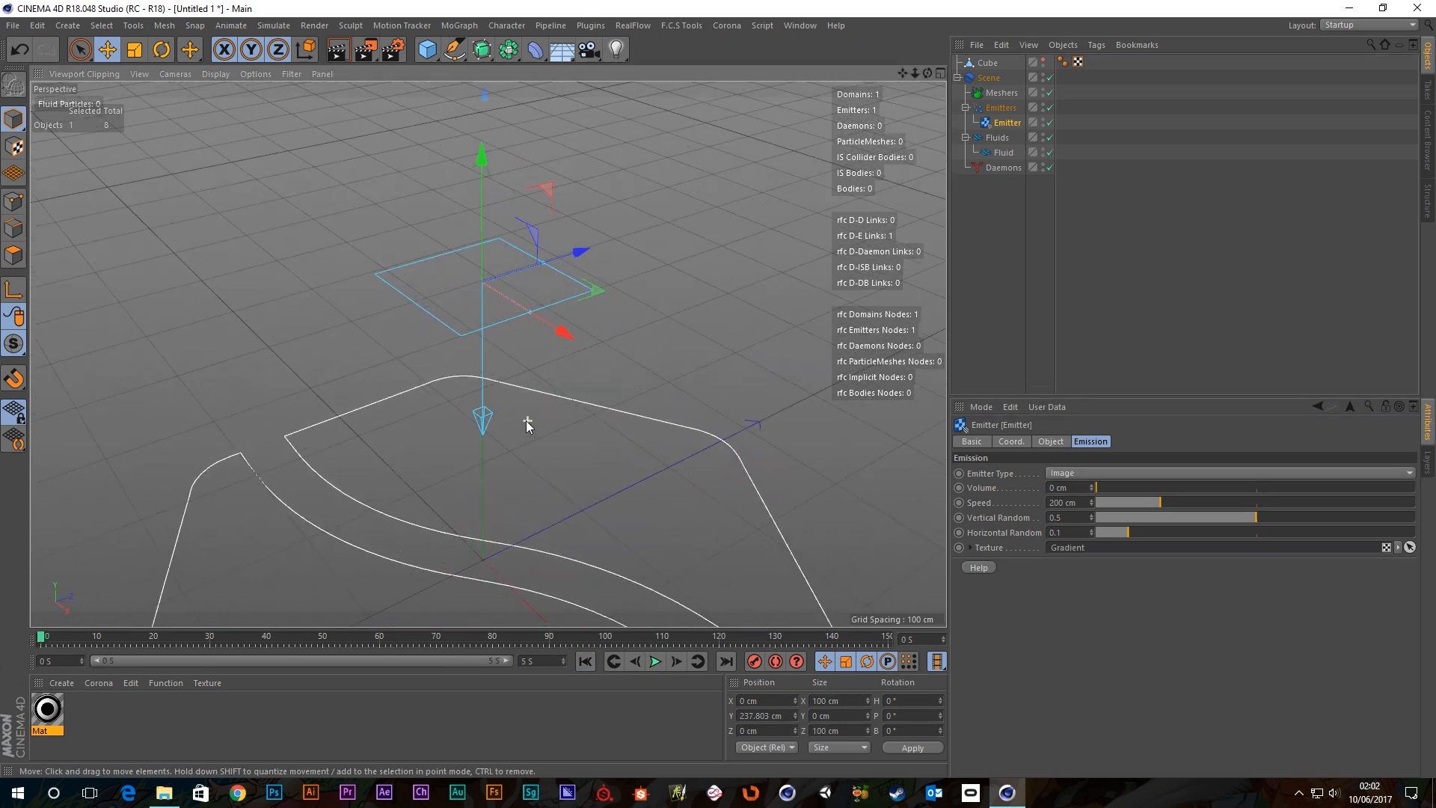
scroll(527, 420, "up", 1)
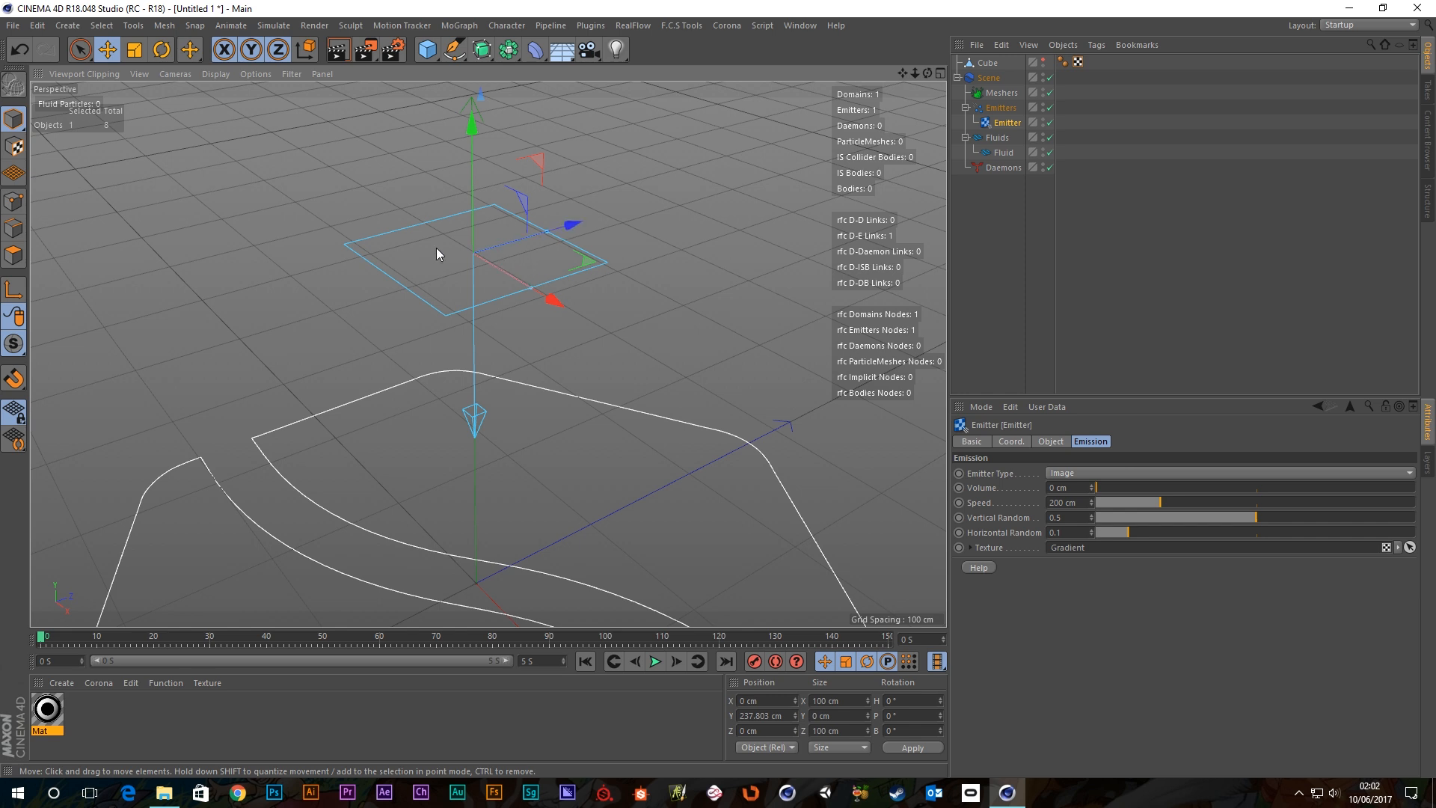
left_click_drag(436, 248, 486, 273, "alt")
scroll(456, 266, "up", 2)
left_click_drag(362, 299, 334, 258, "alt")
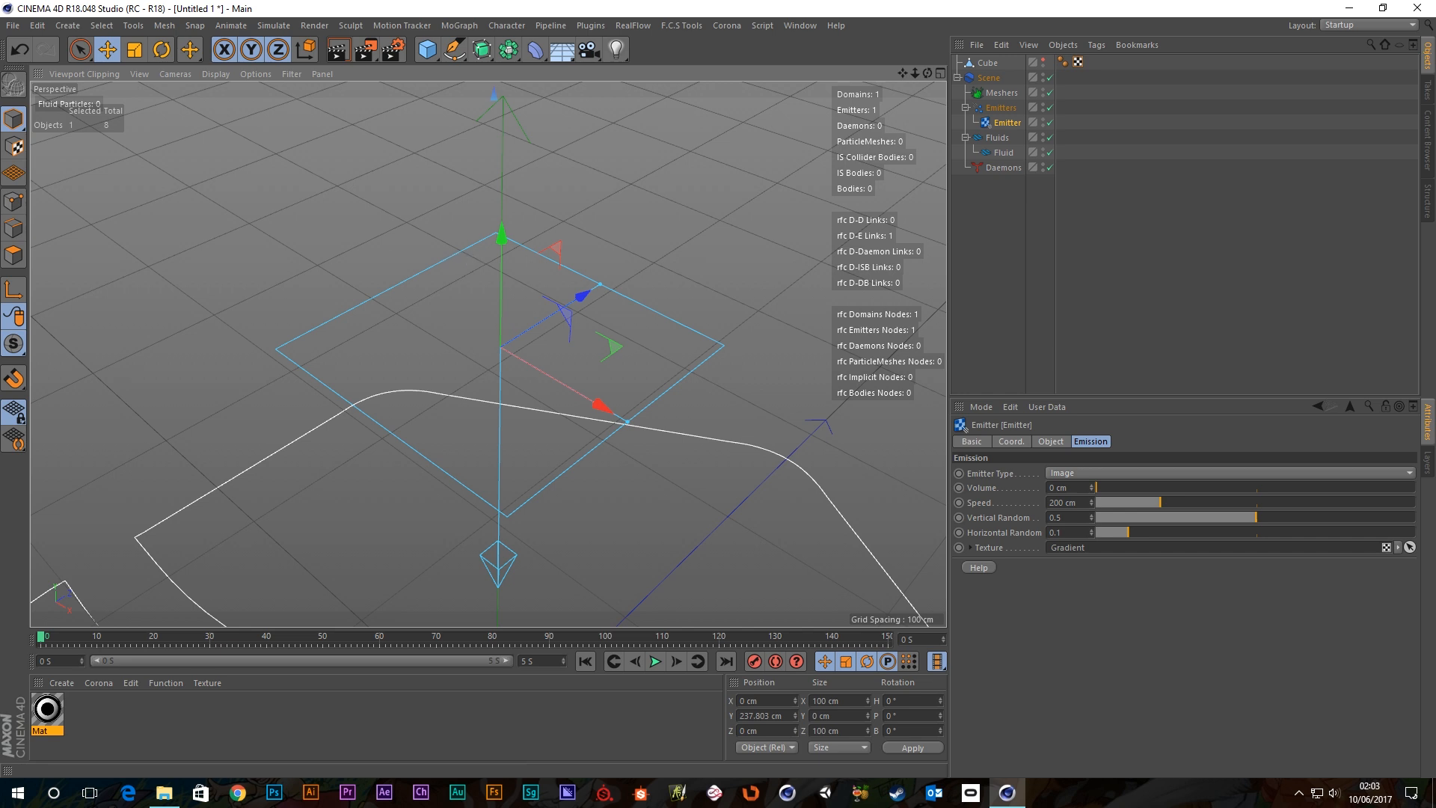
scroll(422, 289, "down", 4)
left_click_drag(601, 536, 585, 462, "alt")
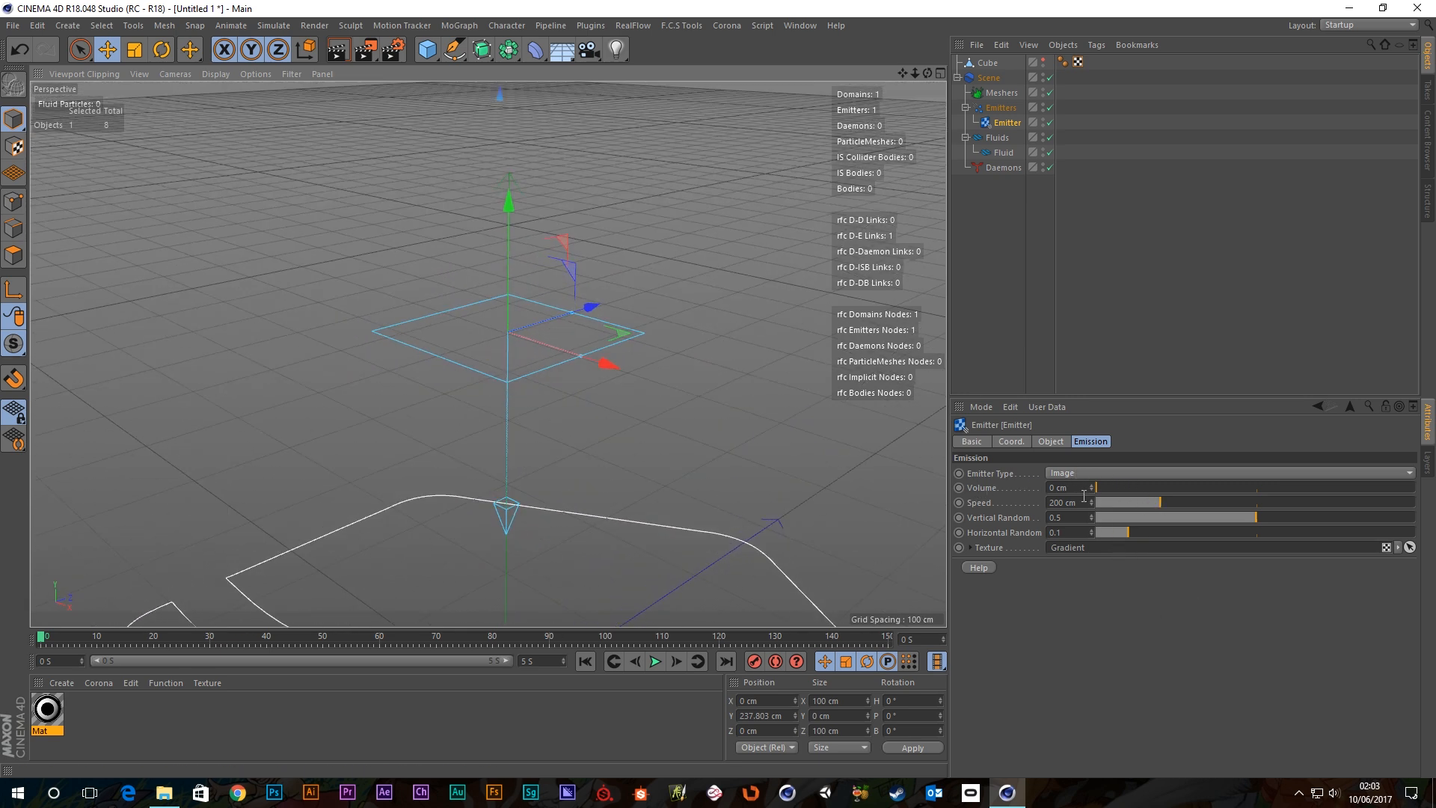
Raise the emitter volume to 87 cm and glance at the gradient texture settings.
left_click_drag(1102, 488, 1020, 491)
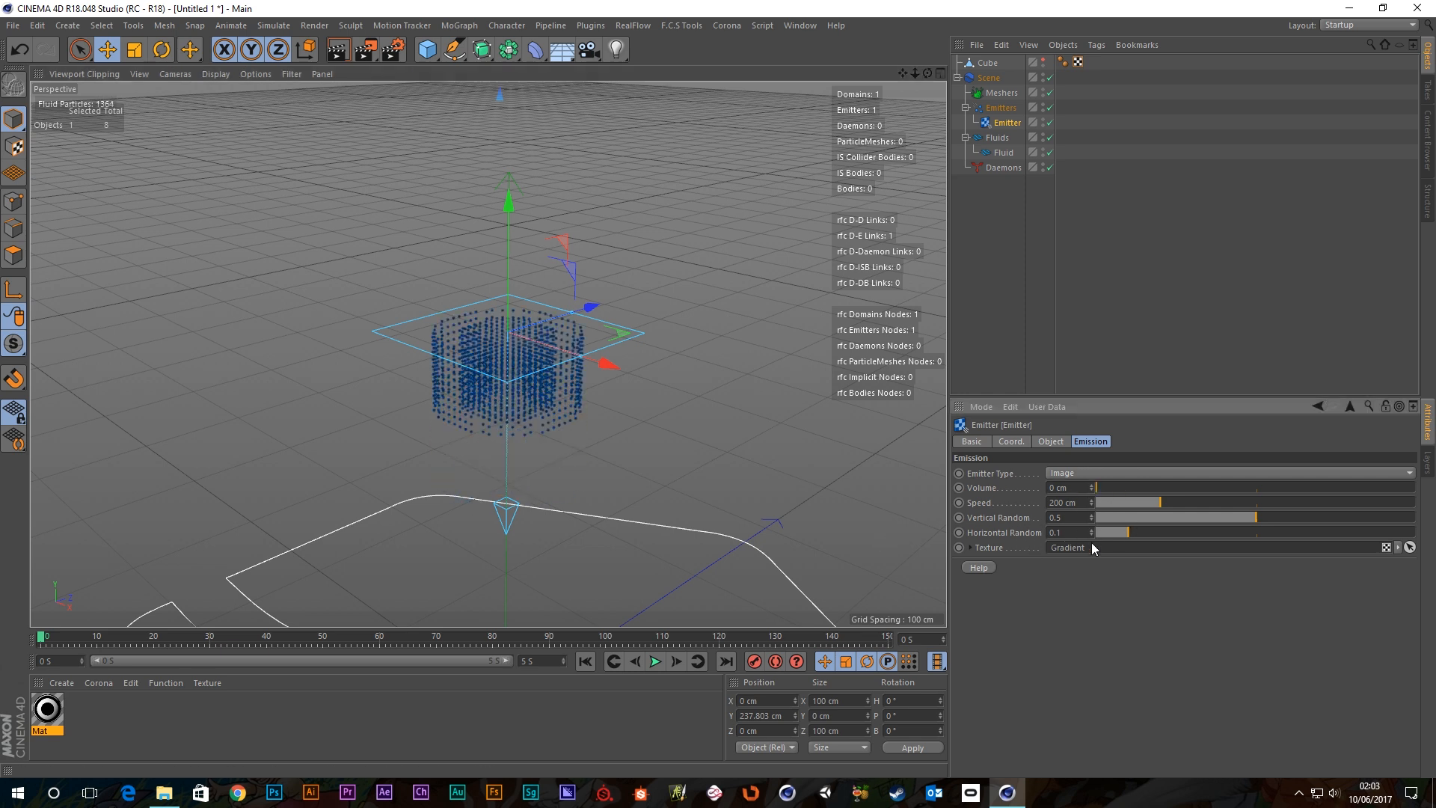
left_click(970, 549)
left_click(971, 548)
Play the Image emitter's particle column from a top-down view, then rewind.
left_click(656, 662)
left_click_drag(554, 383, 555, 433, "alt")
scroll(522, 334, "down", 4)
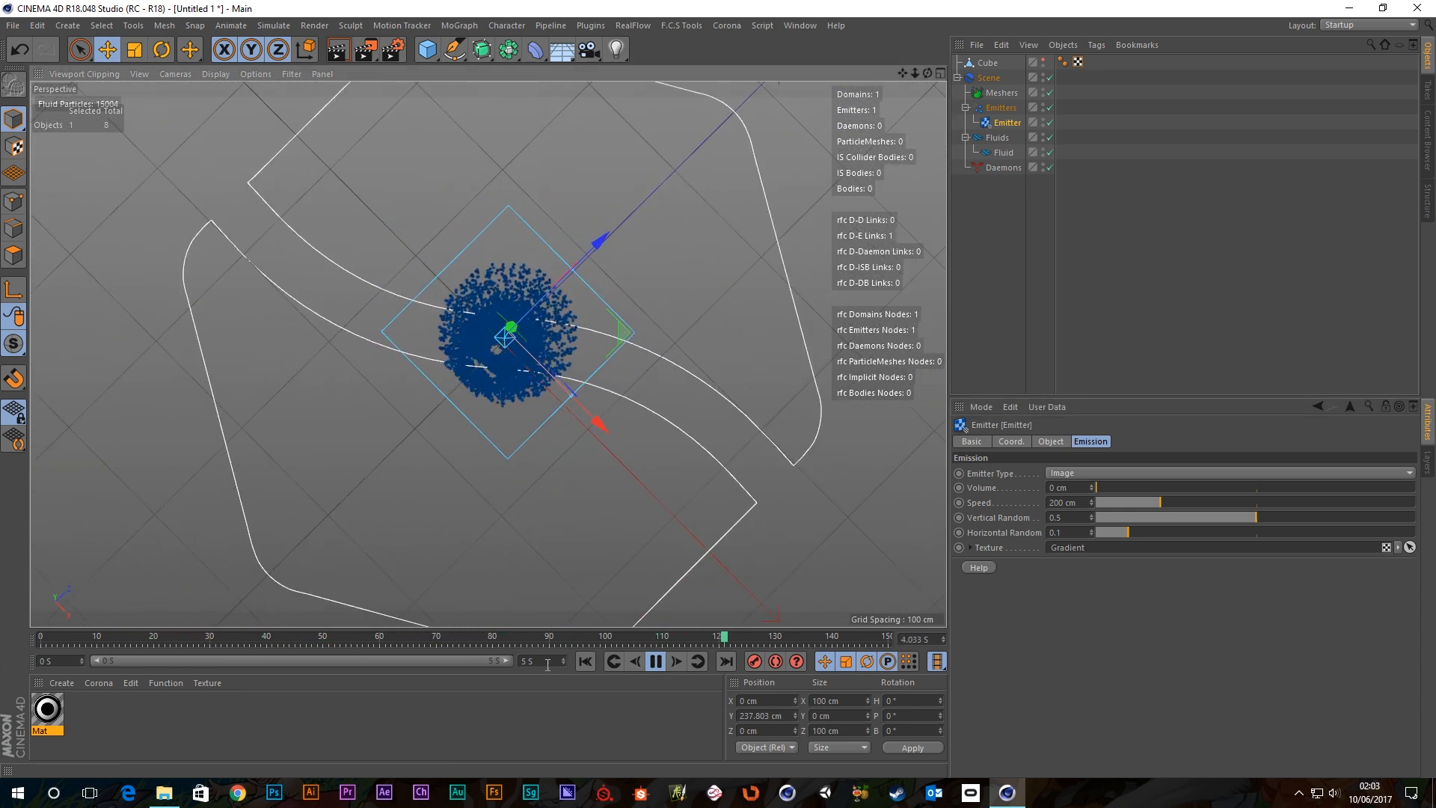
left_click(584, 661)
left_click_drag(622, 304, 500, 398, "alt")
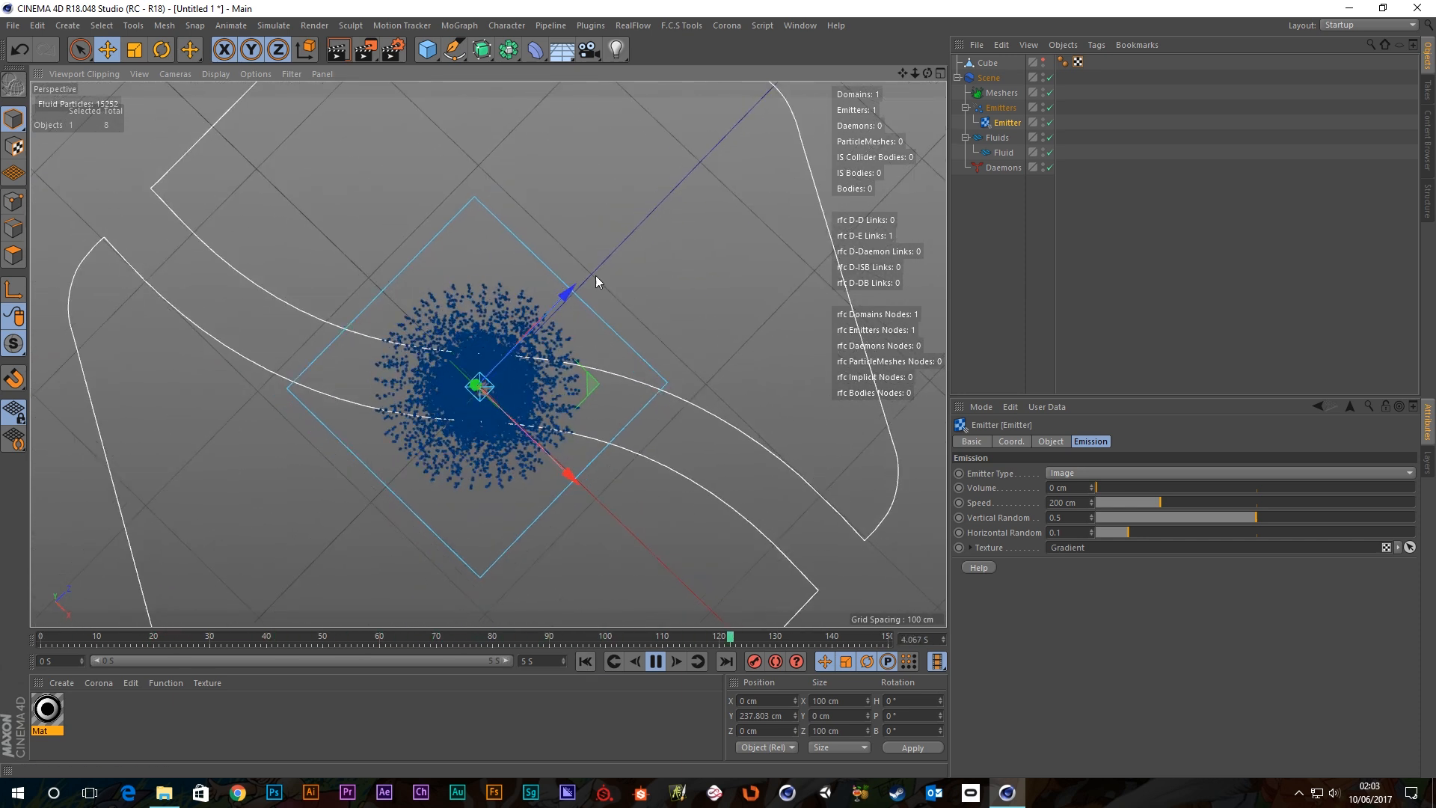
Set the emitter's Width and Depth to 200 cm each.
left_click(1050, 441)
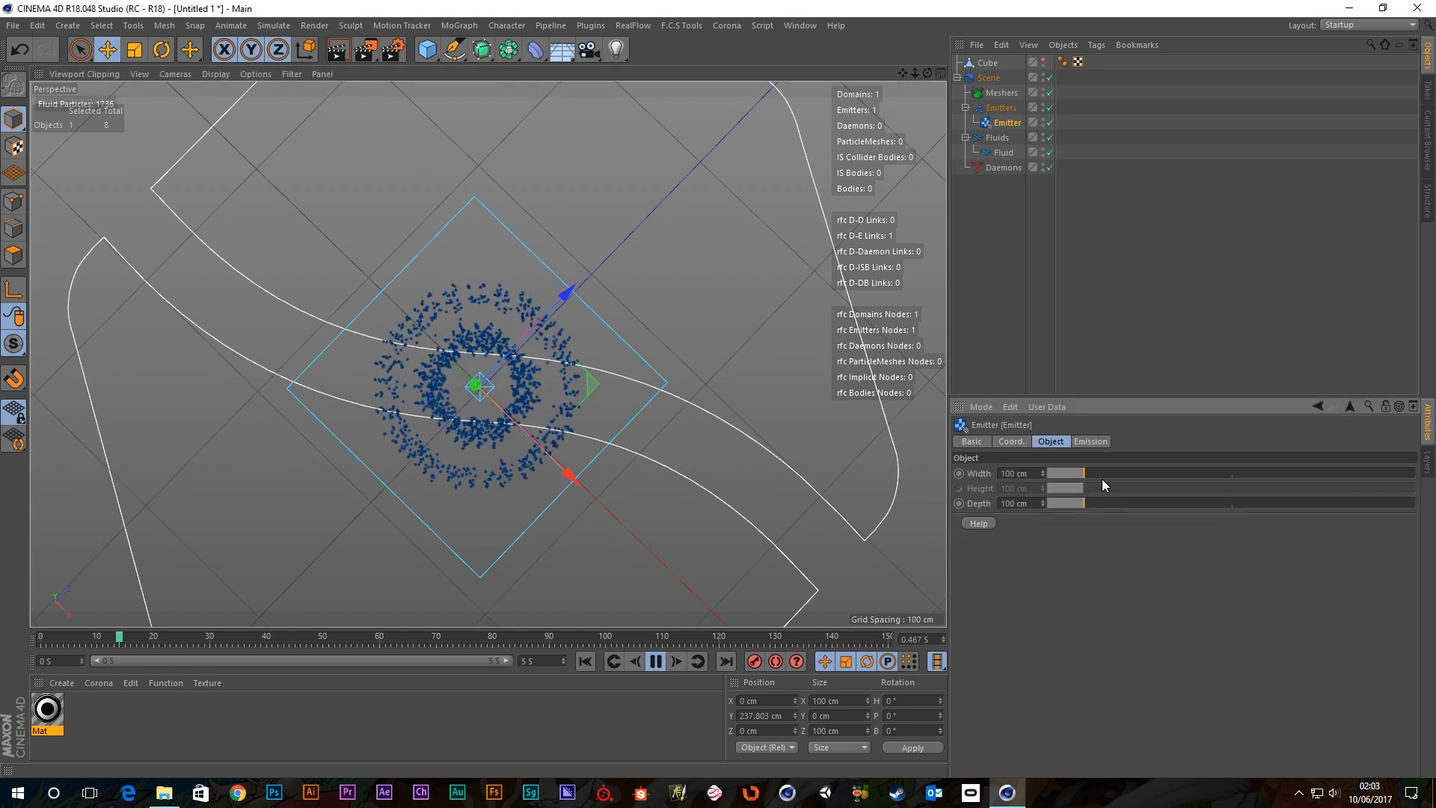
left_click_drag(1083, 473, 1122, 473)
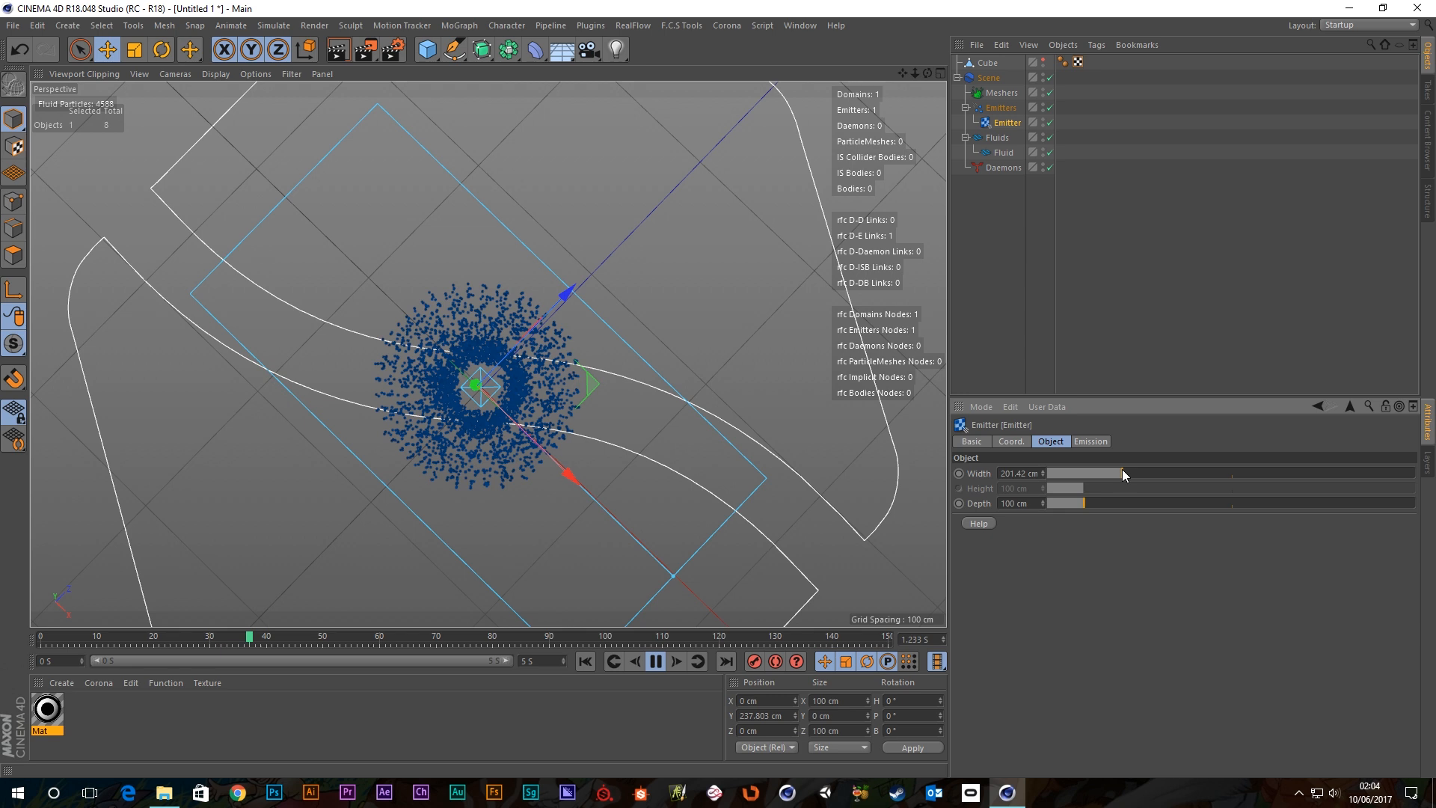
left_click(1028, 473)
type("20")
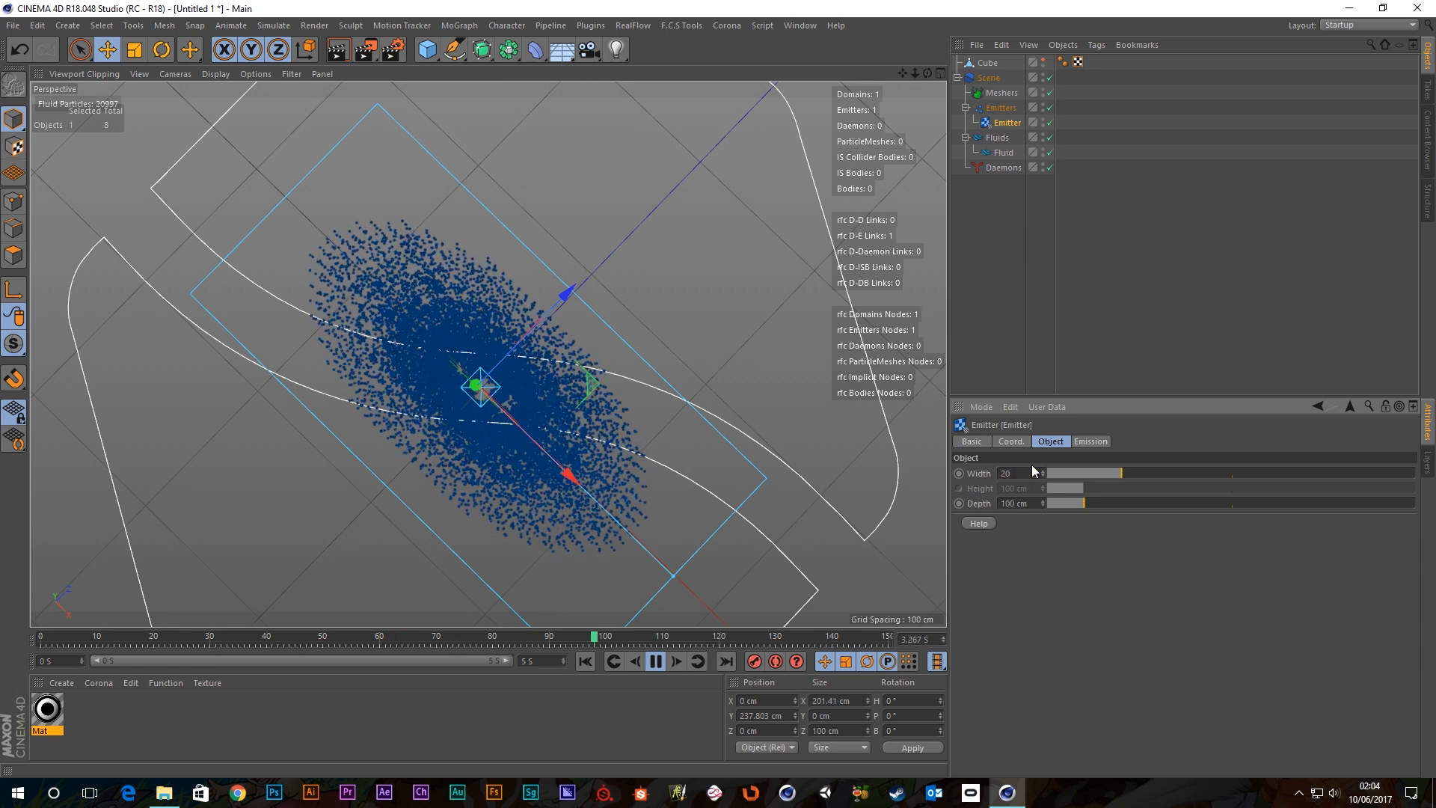
type("0")
key("Tab")
type("200")
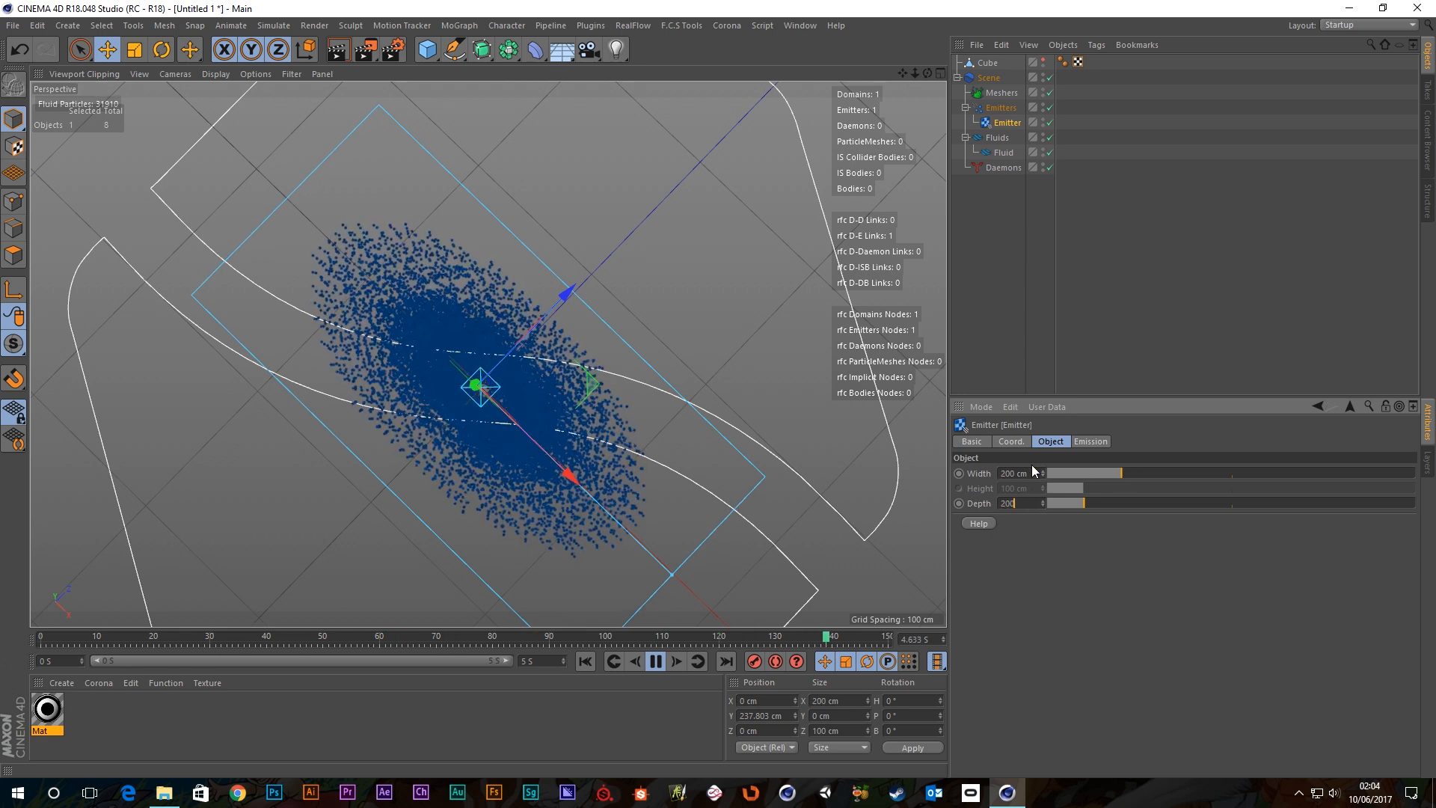
key("Return")
Orbit over the broader particle column and slide the emitter along Z.
left_click_drag(316, 348, 597, 347, "alt")
left_click_drag(482, 141, 667, 330, "alt")
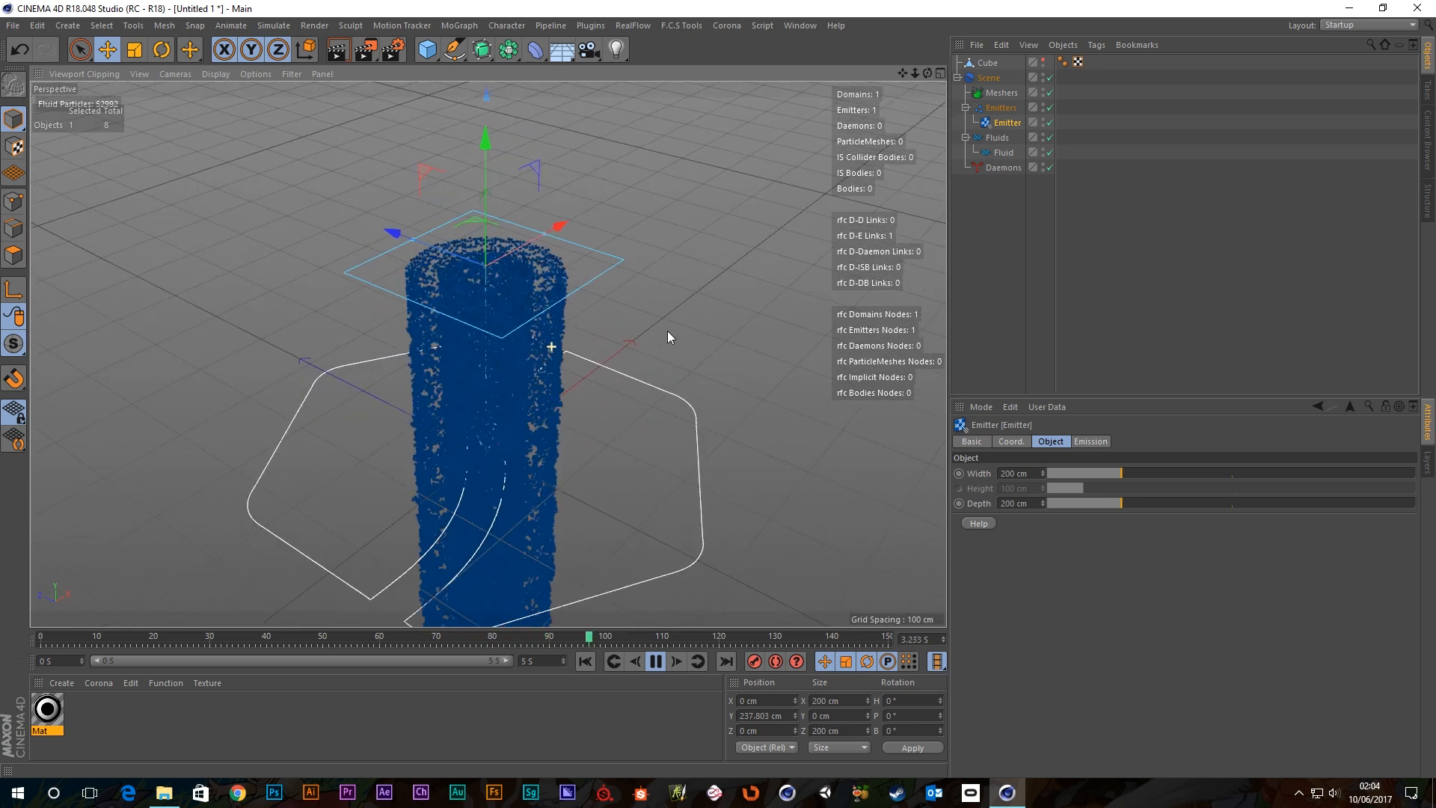
left_click_drag(518, 479, 484, 221, "alt")
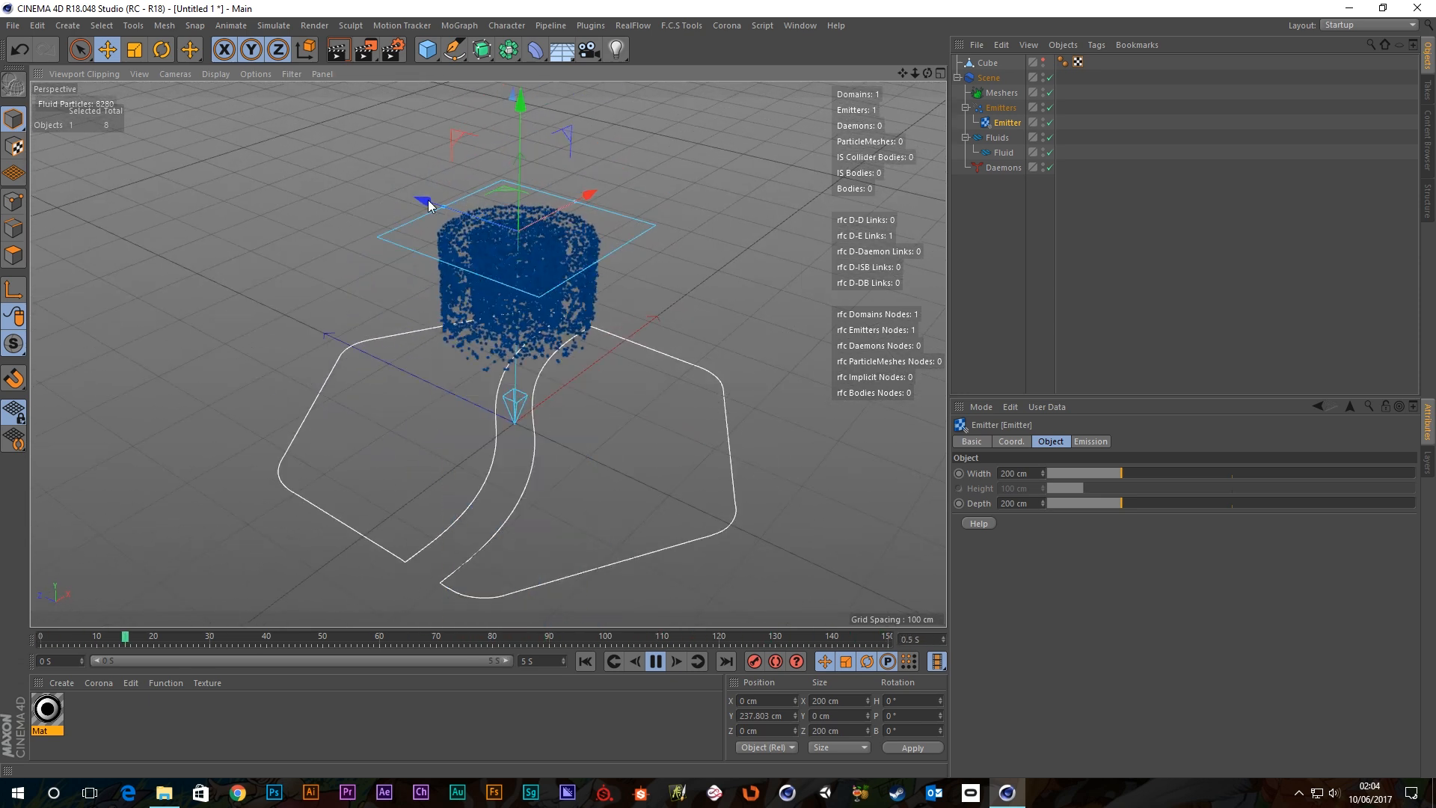
left_click_drag(429, 205, 312, 82)
key("ctrl+z")
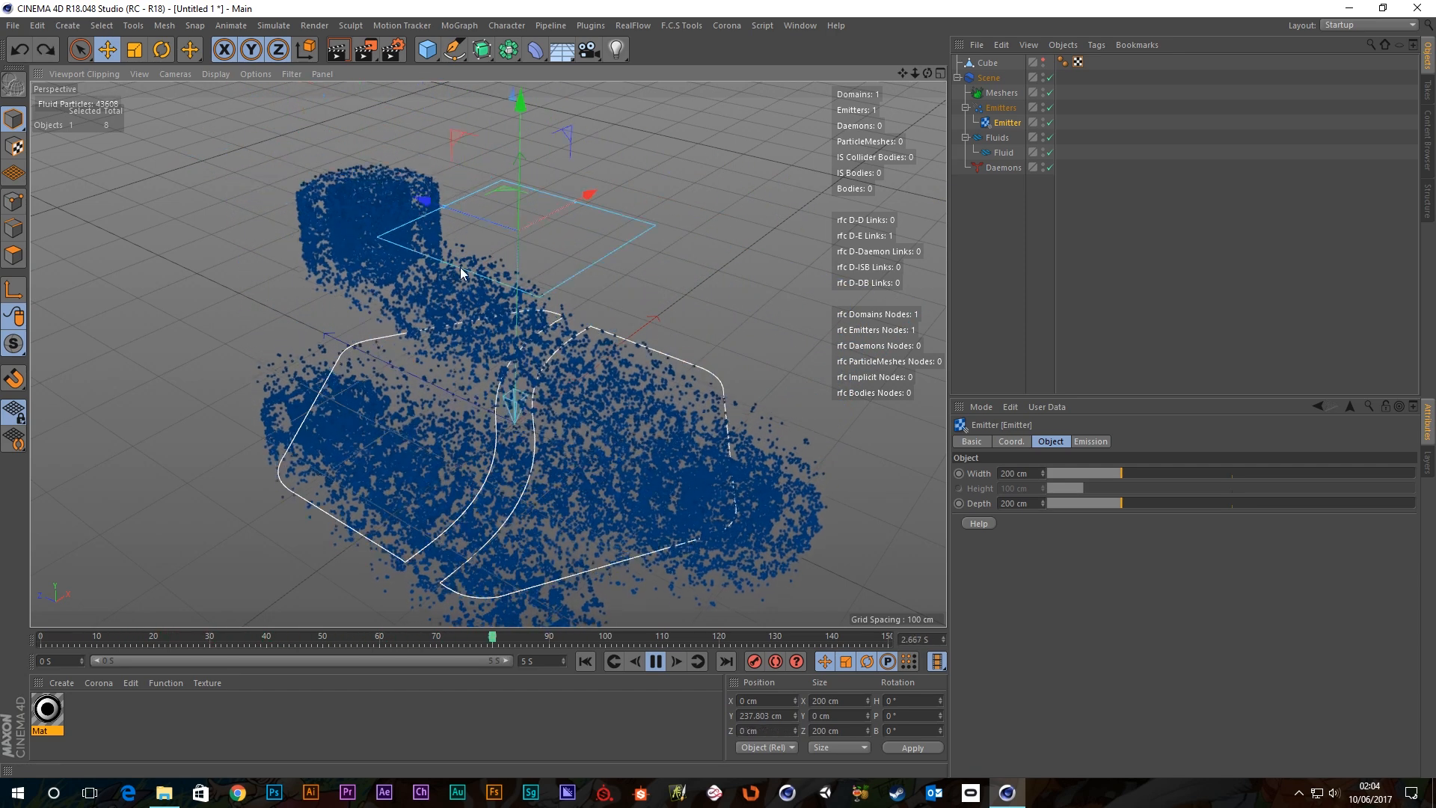
left_click(162, 49)
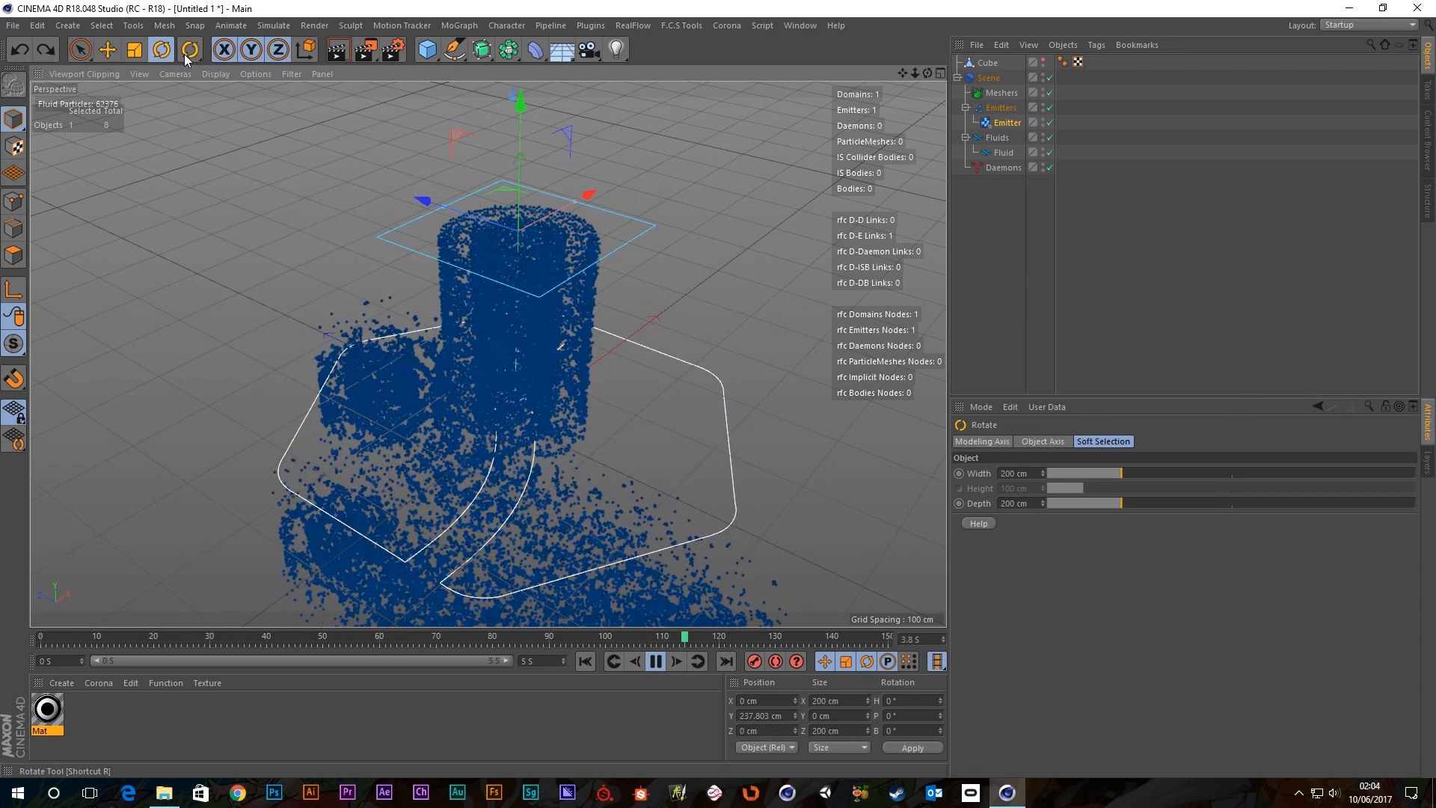
left_click_drag(737, 177, 653, 283)
key("ctrl+z")
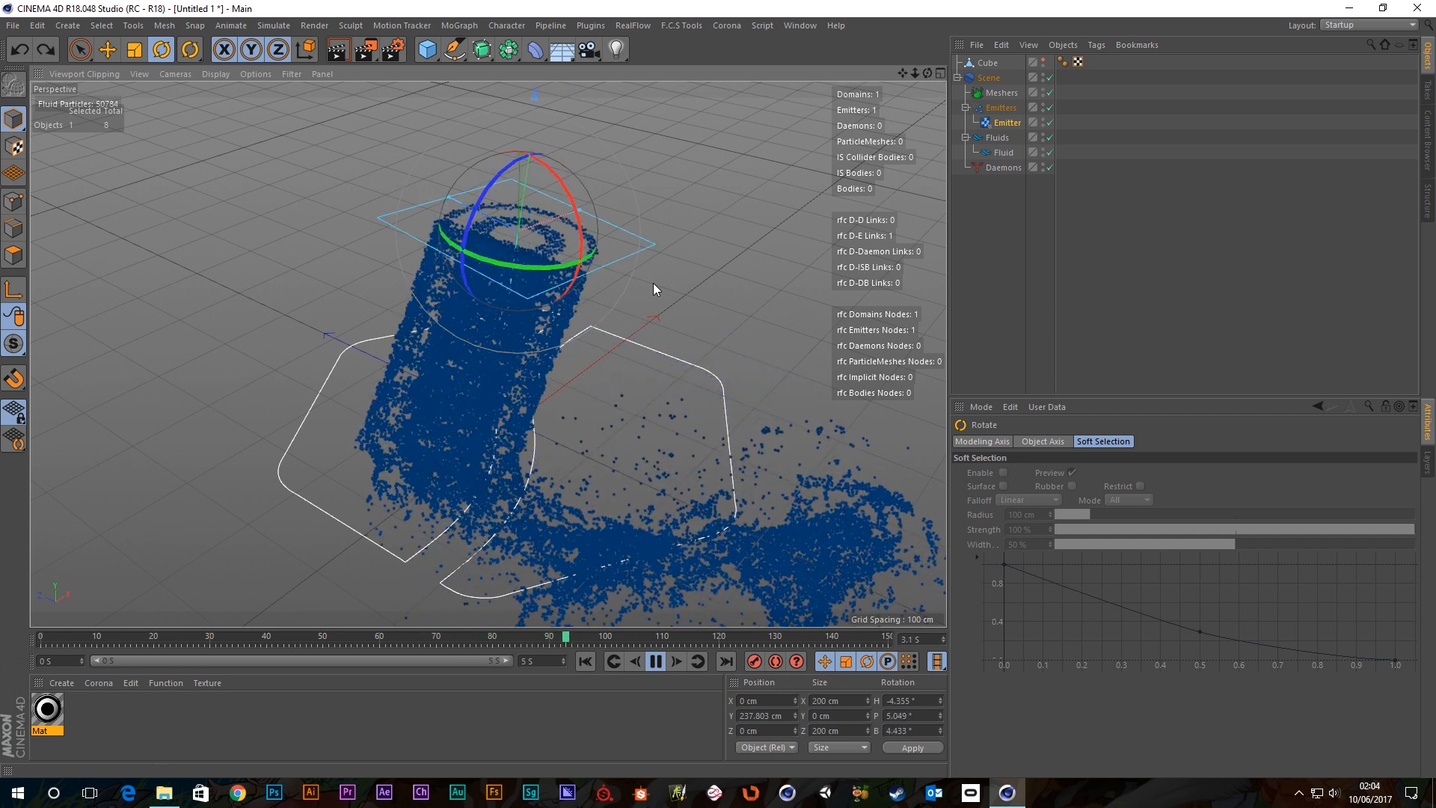
key("ctrl+z")
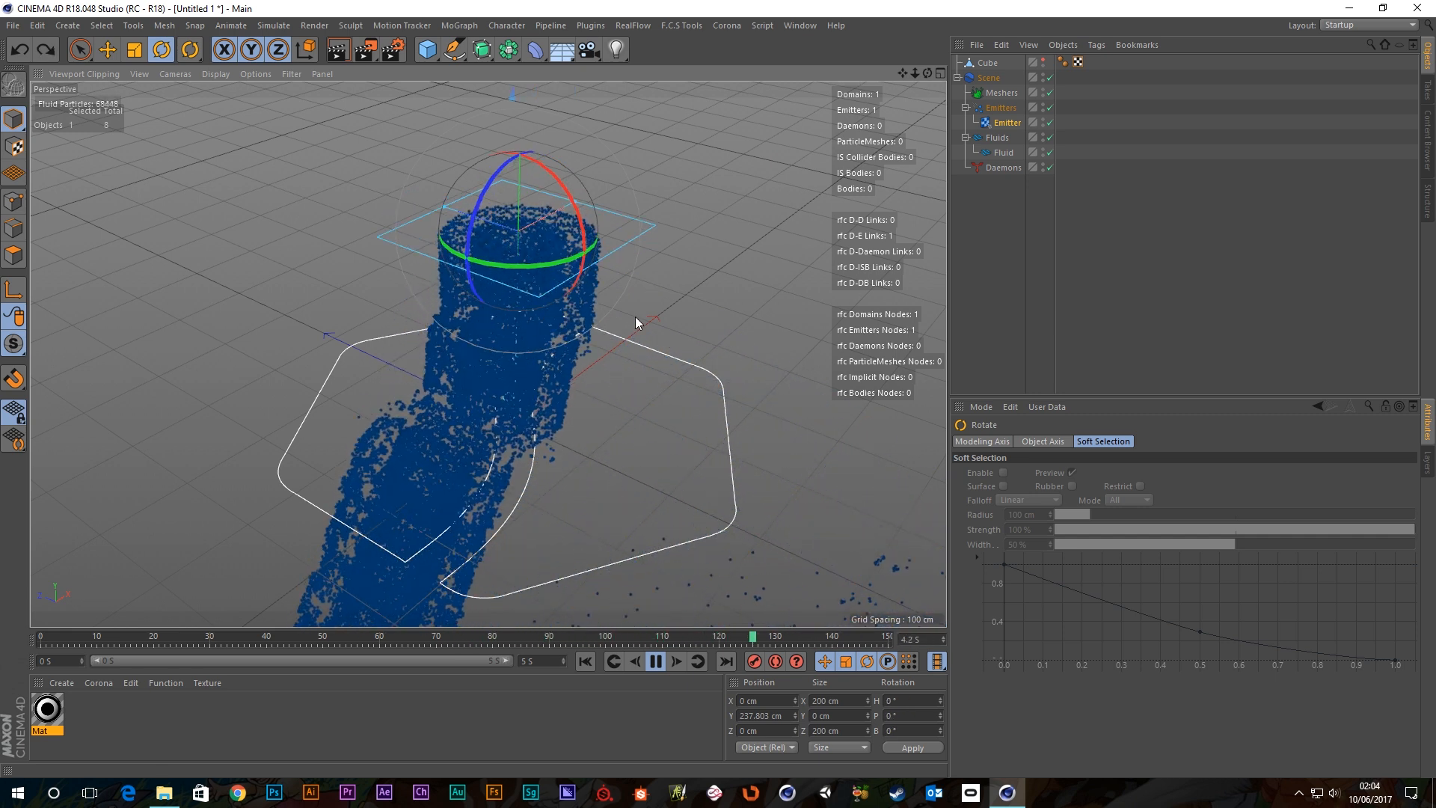
left_click(1044, 442)
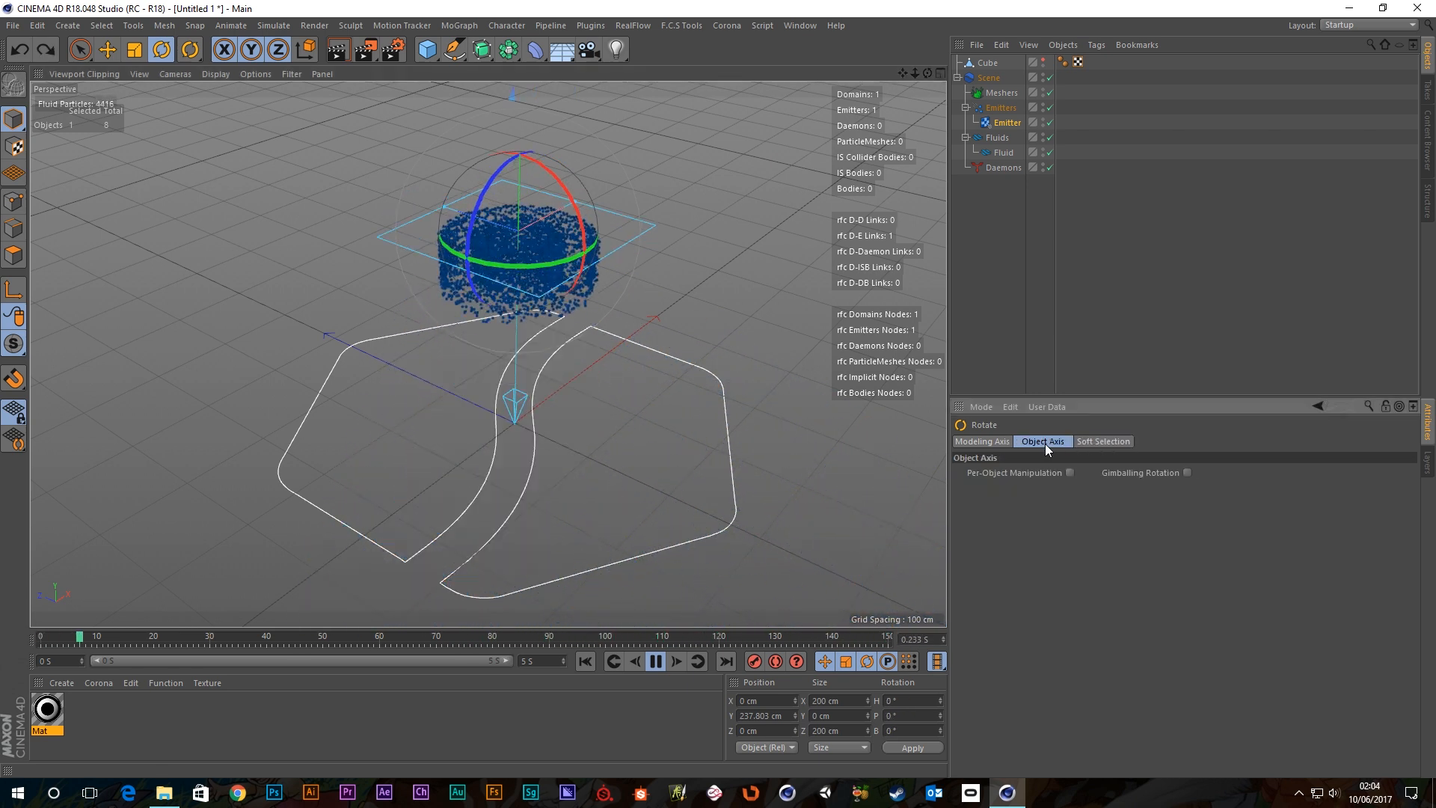
left_click(1007, 124)
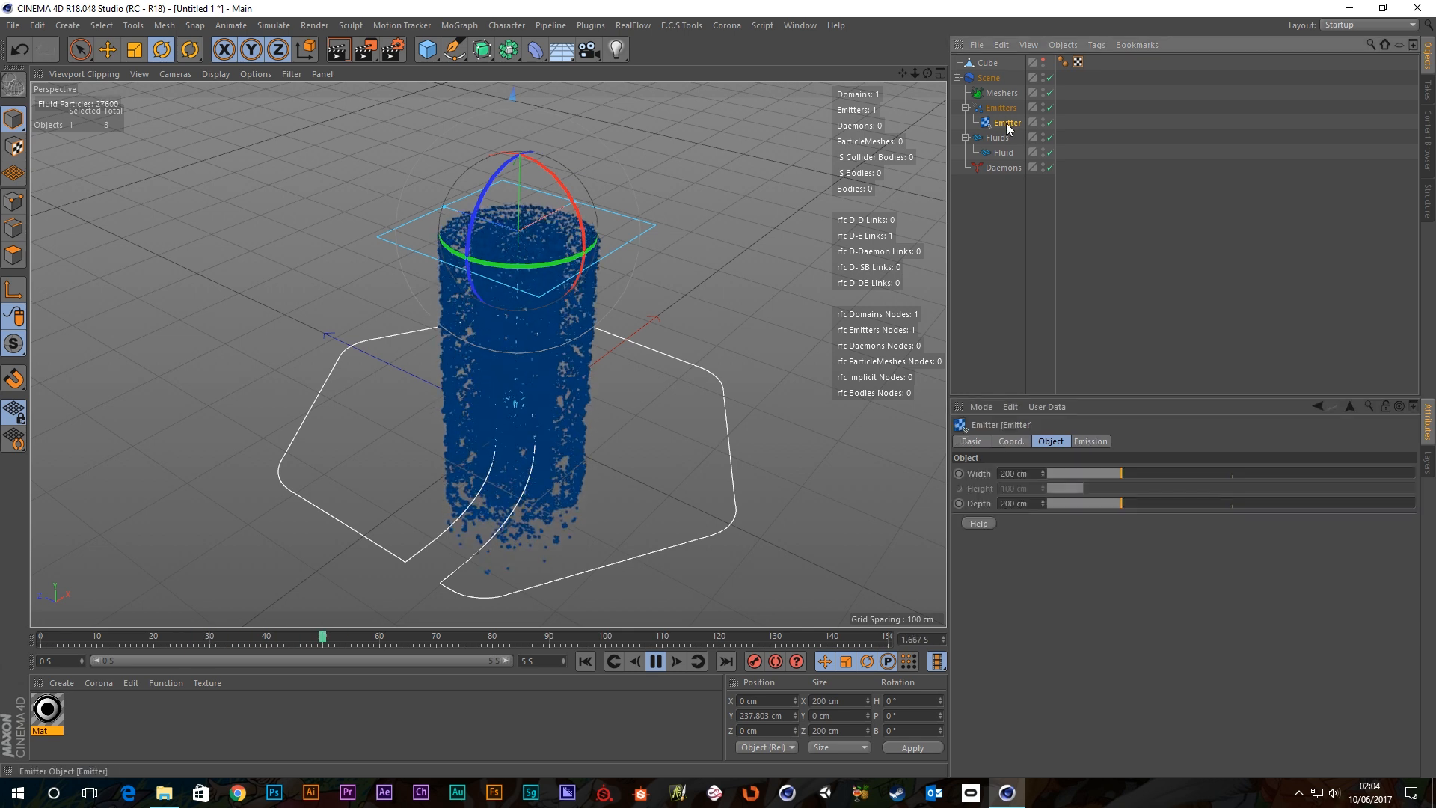
left_click(1011, 440)
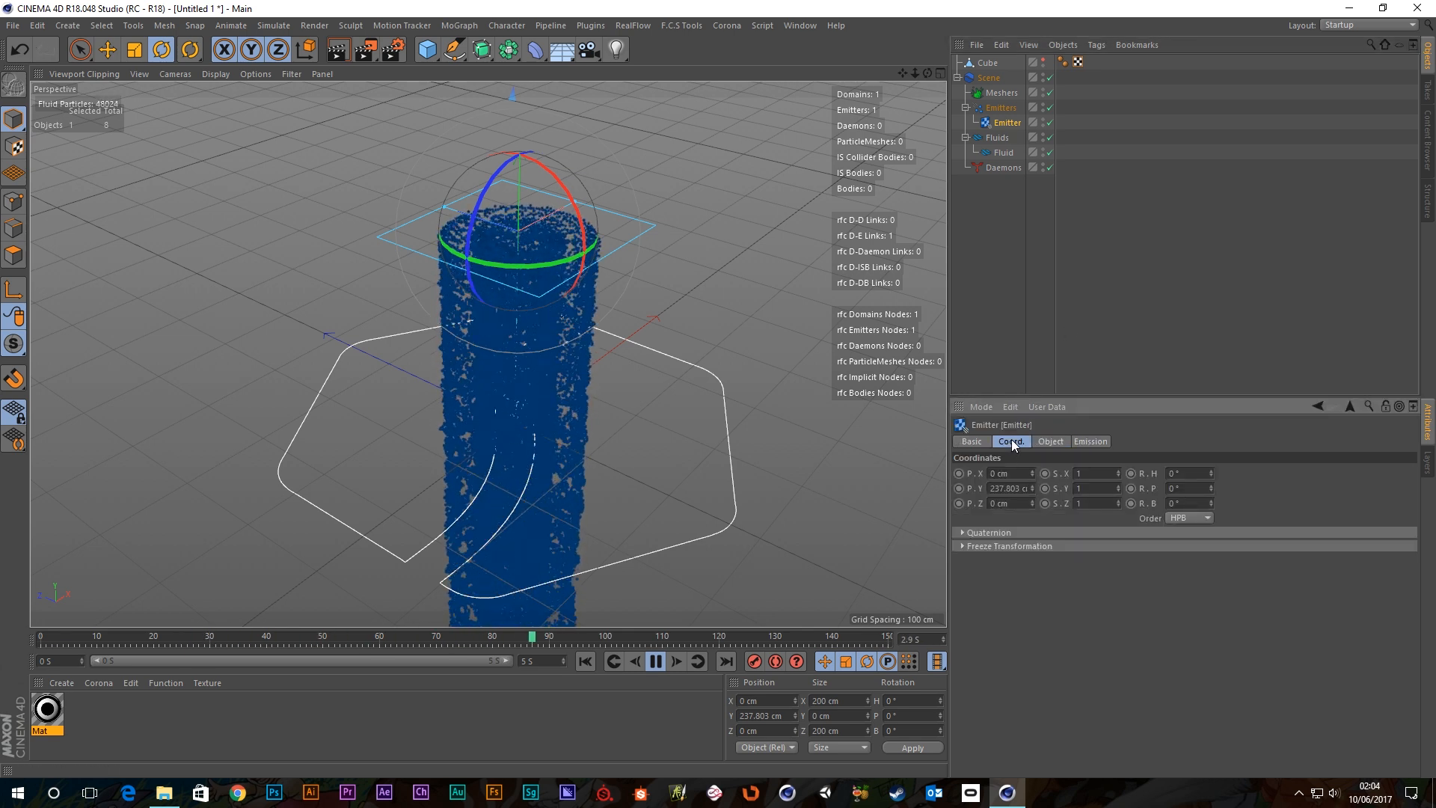
left_click(132, 51)
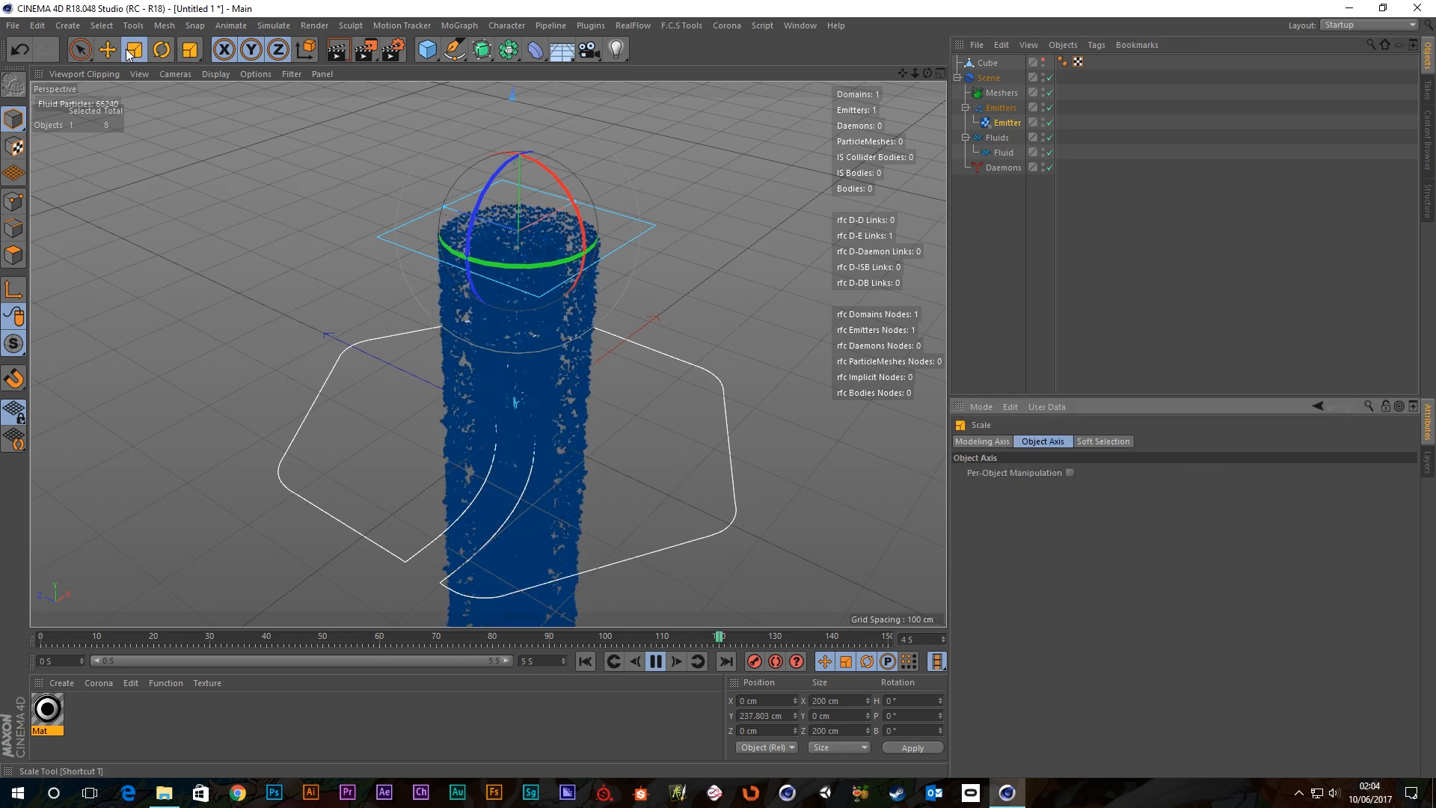
mouse_move(356, 143)
left_mouse_down()
mouse_move(253, 374)
mouse_move(298, 329)
mouse_move(356, 142)
left_mouse_up()
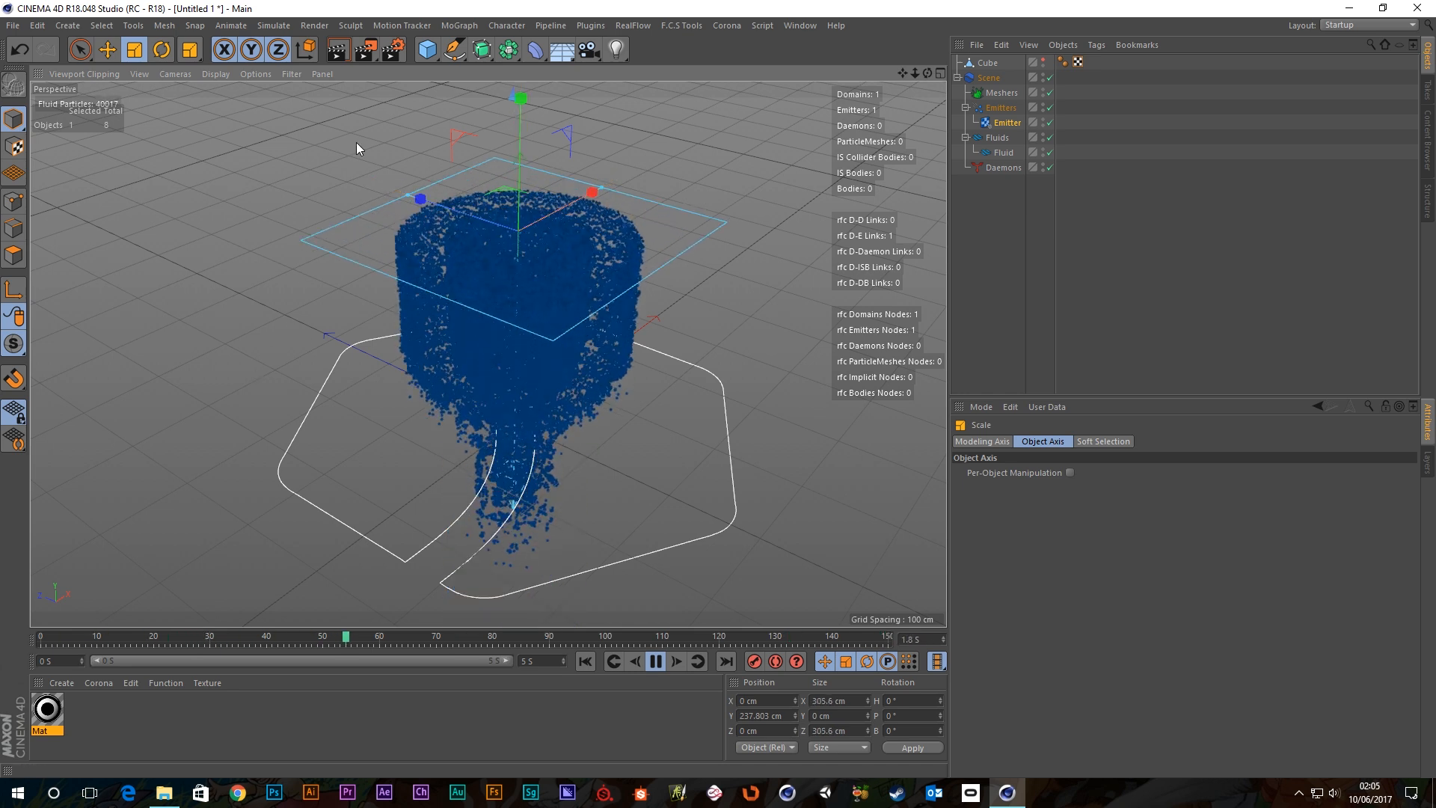
key("ctrl+z")
key("e")
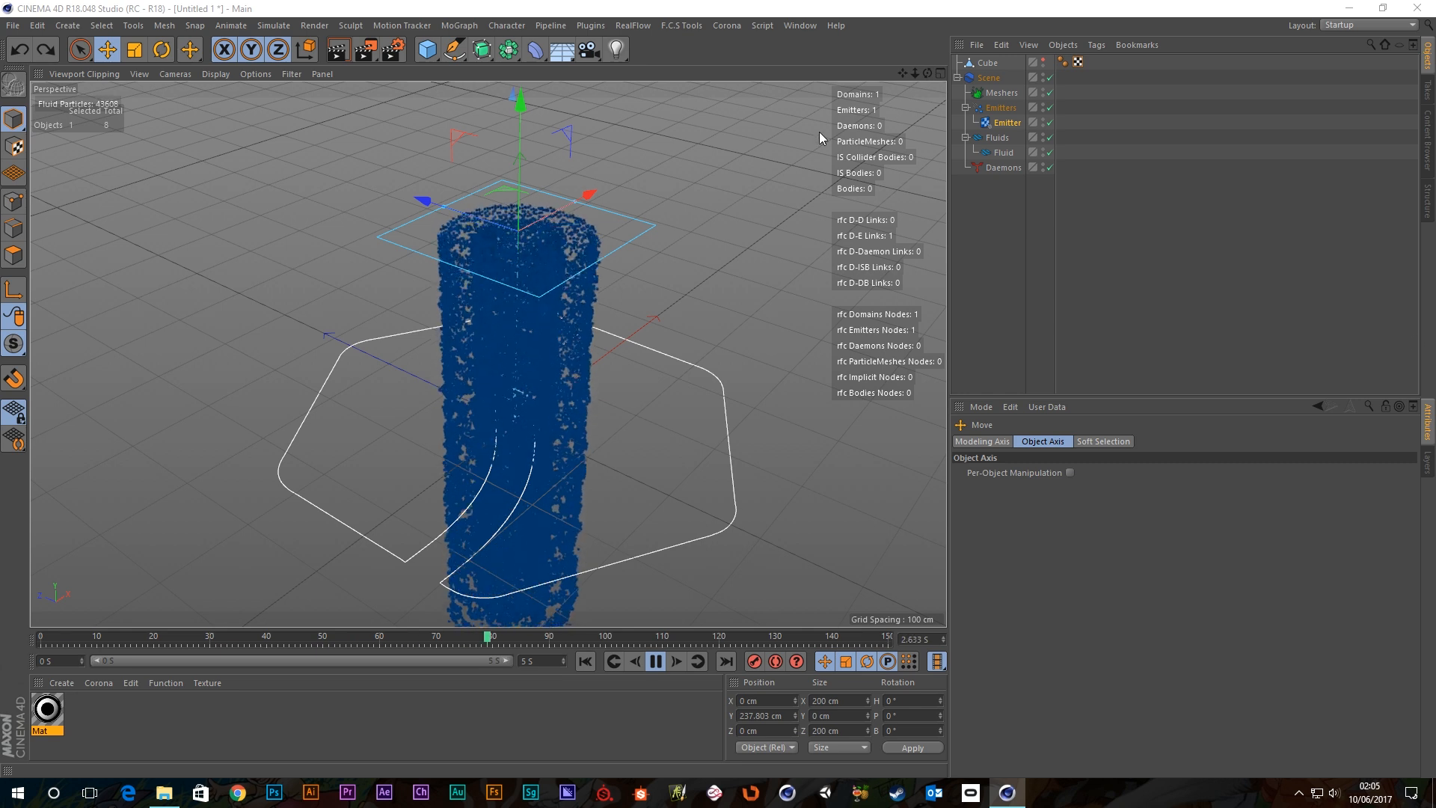
Step through the Emitter's Coord., Object and Emission tabs to reach the emission settings.
left_click(1005, 124)
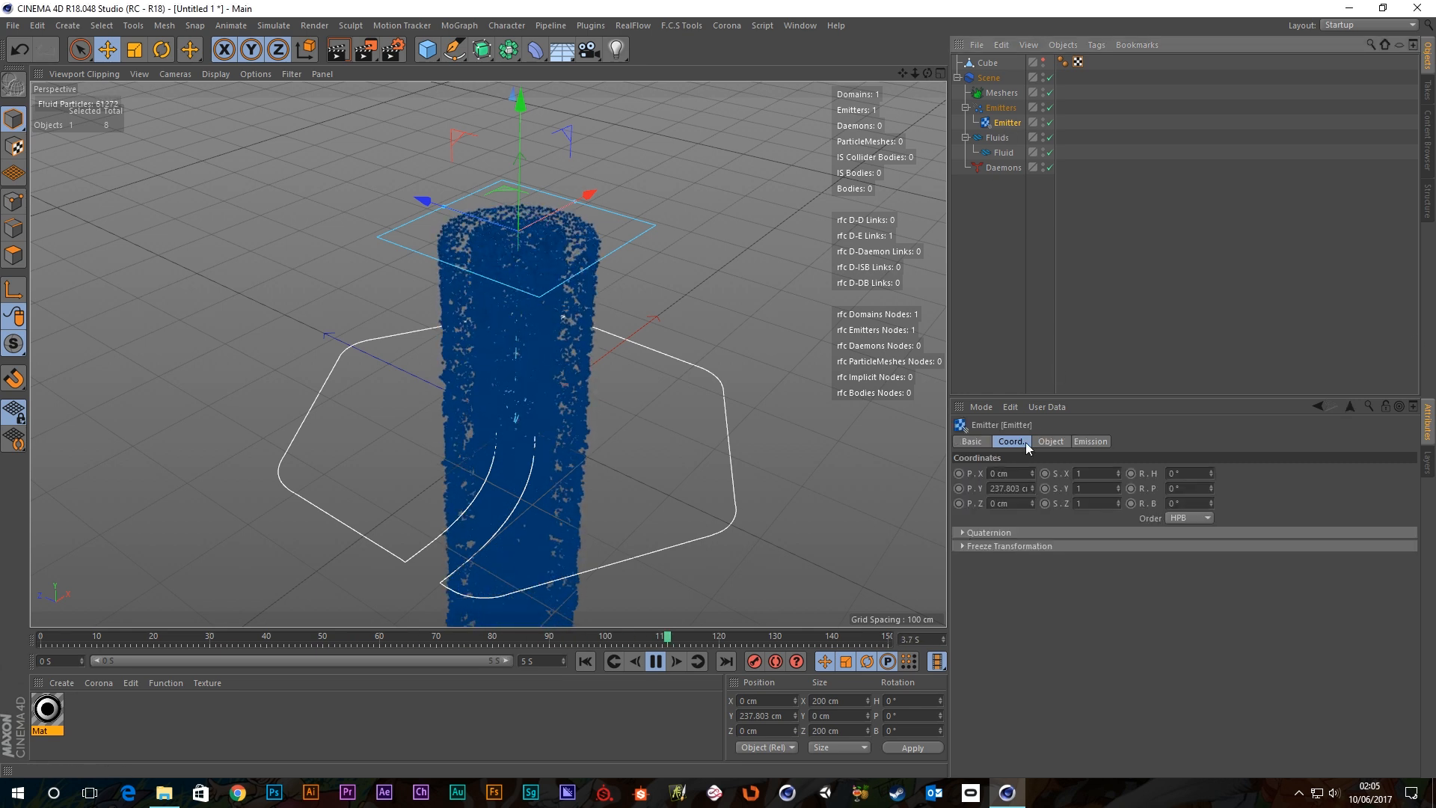
left_click(1048, 442)
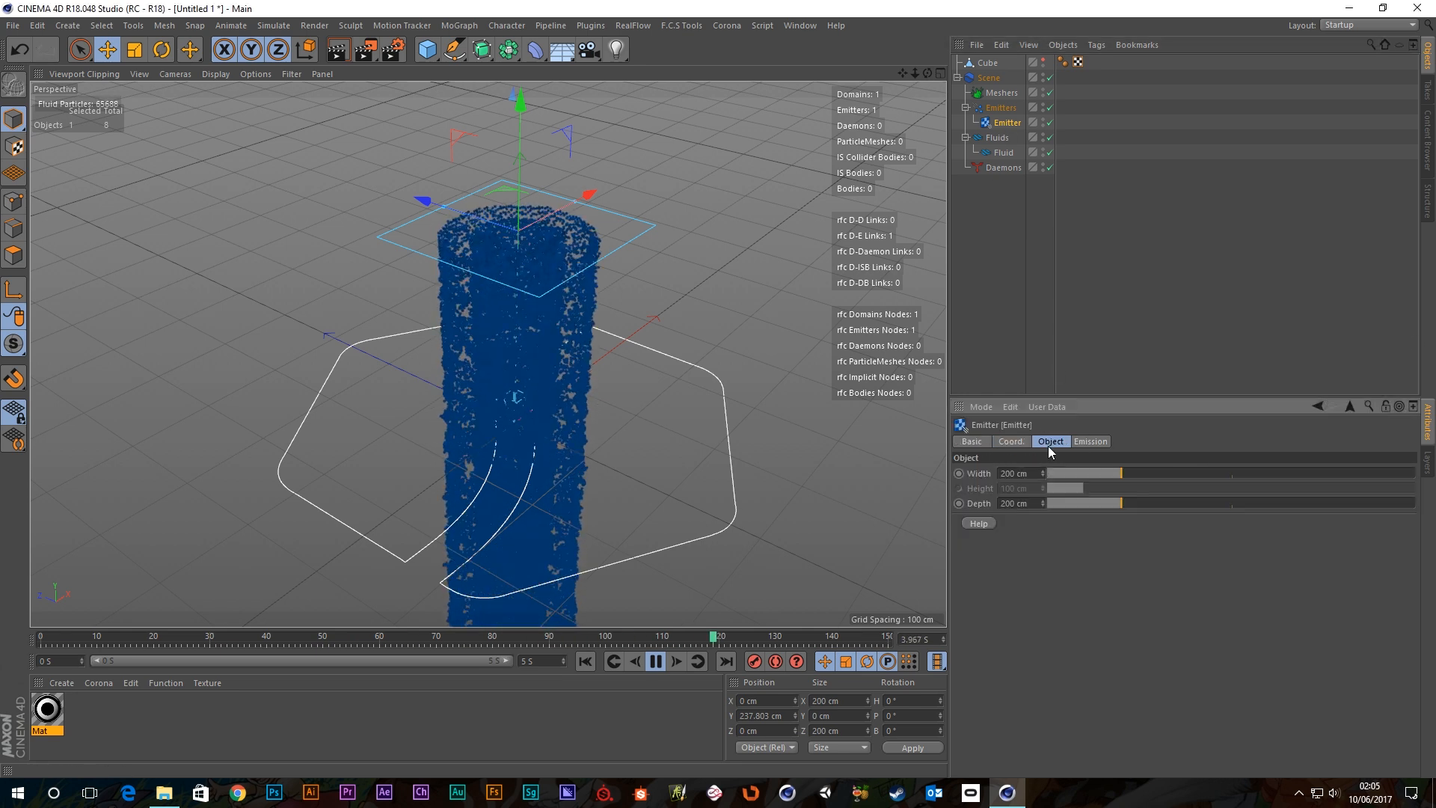
left_click(1086, 442)
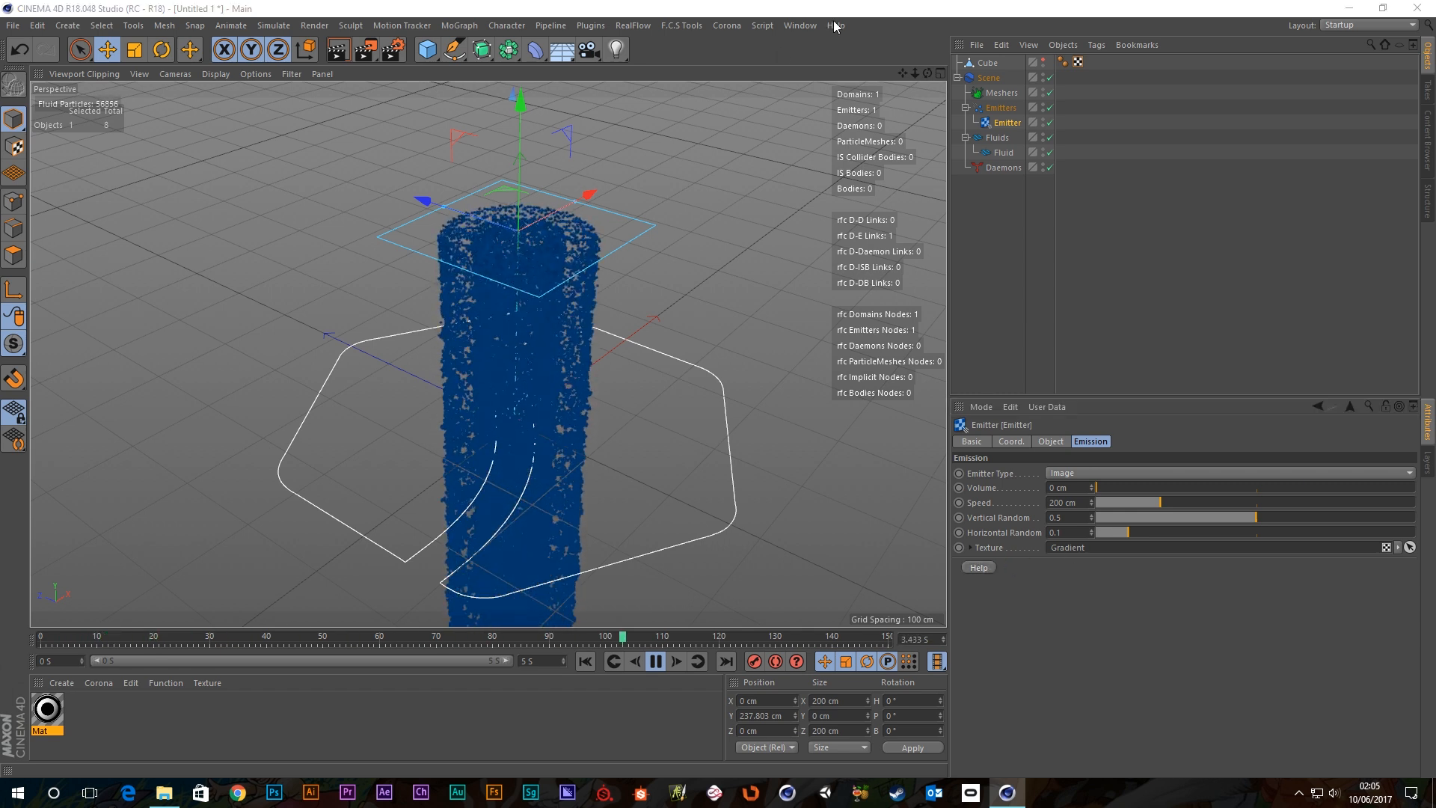
Make the emitter a Linear emitter and orbit to a side view of the splines.
left_click(1088, 471)
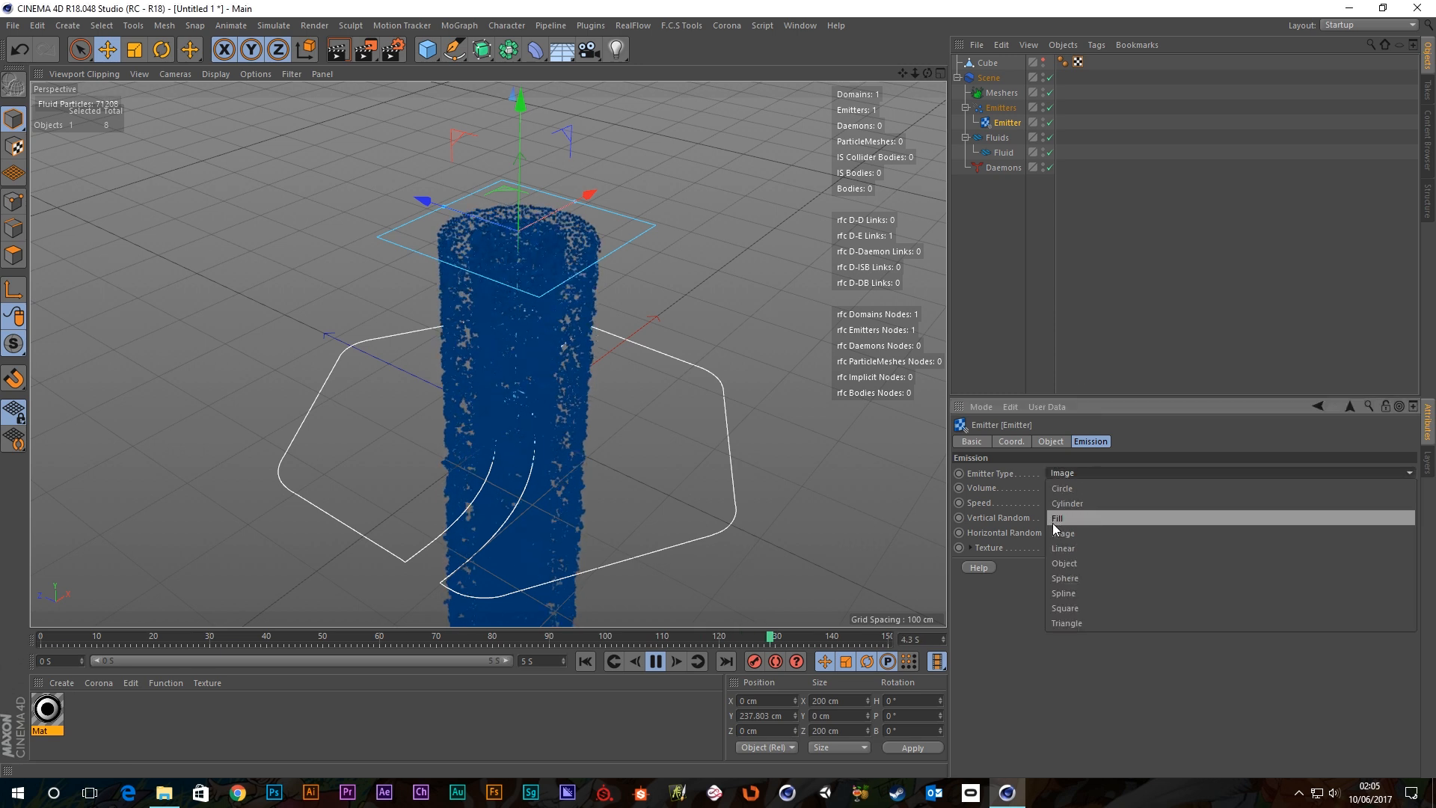
left_click(1061, 545)
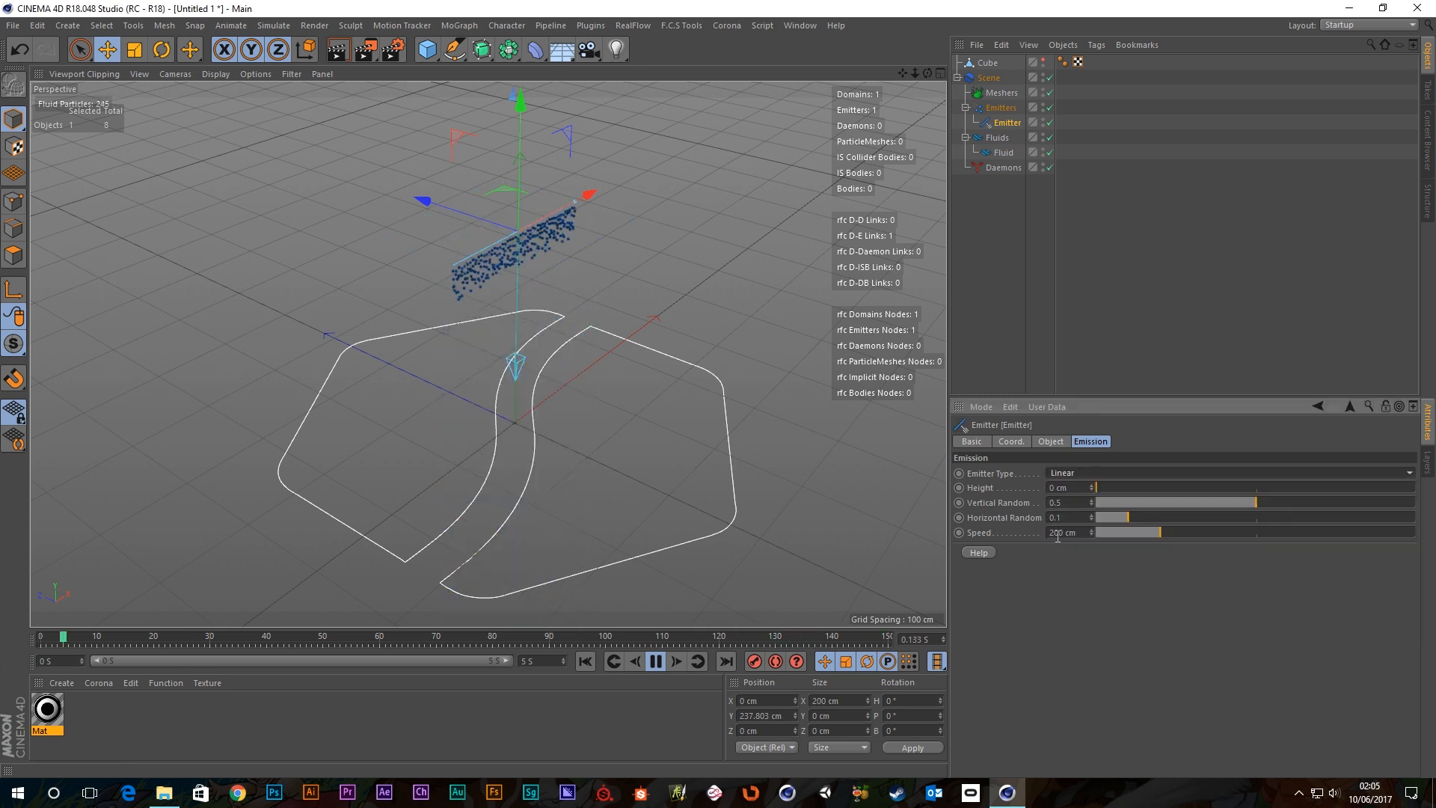
left_click_drag(563, 385, 514, 362, "alt")
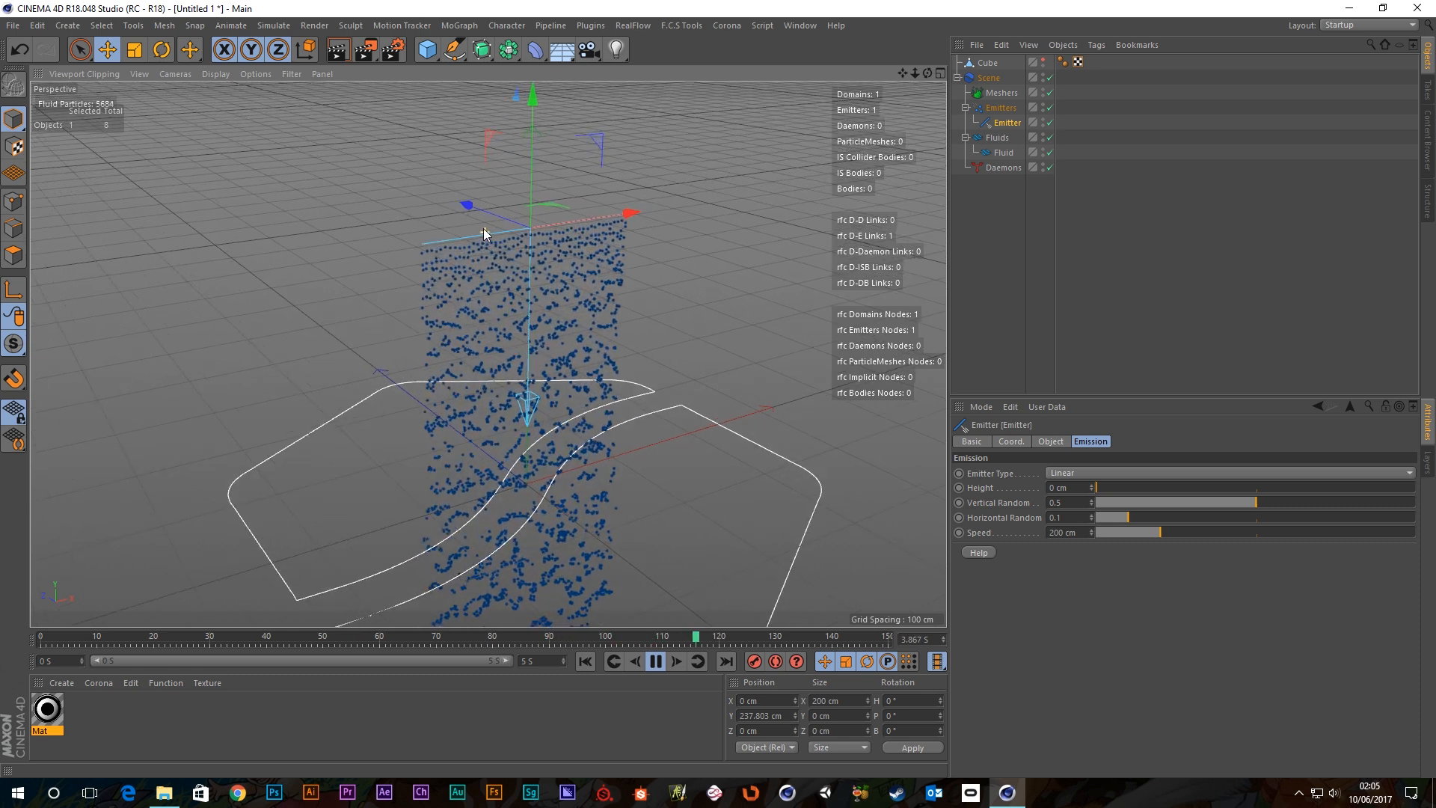
left_click_drag(486, 233, 471, 273, "alt")
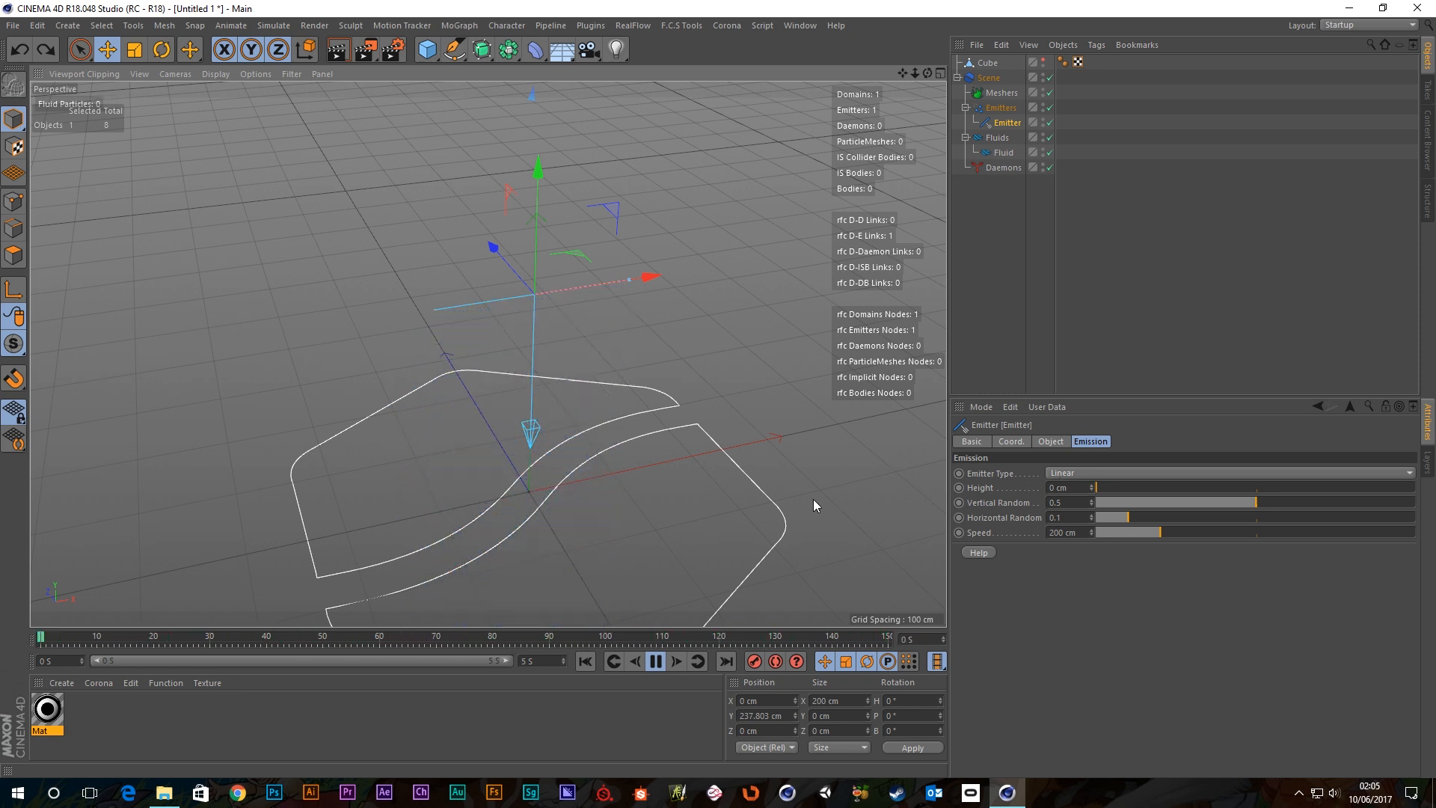
middle_click_drag(547, 464, 510, 406, "alt")
Try the Height slider, return it to 0 cm, adjust speed, then stop and rewind.
left_click_drag(1098, 488, 1157, 492)
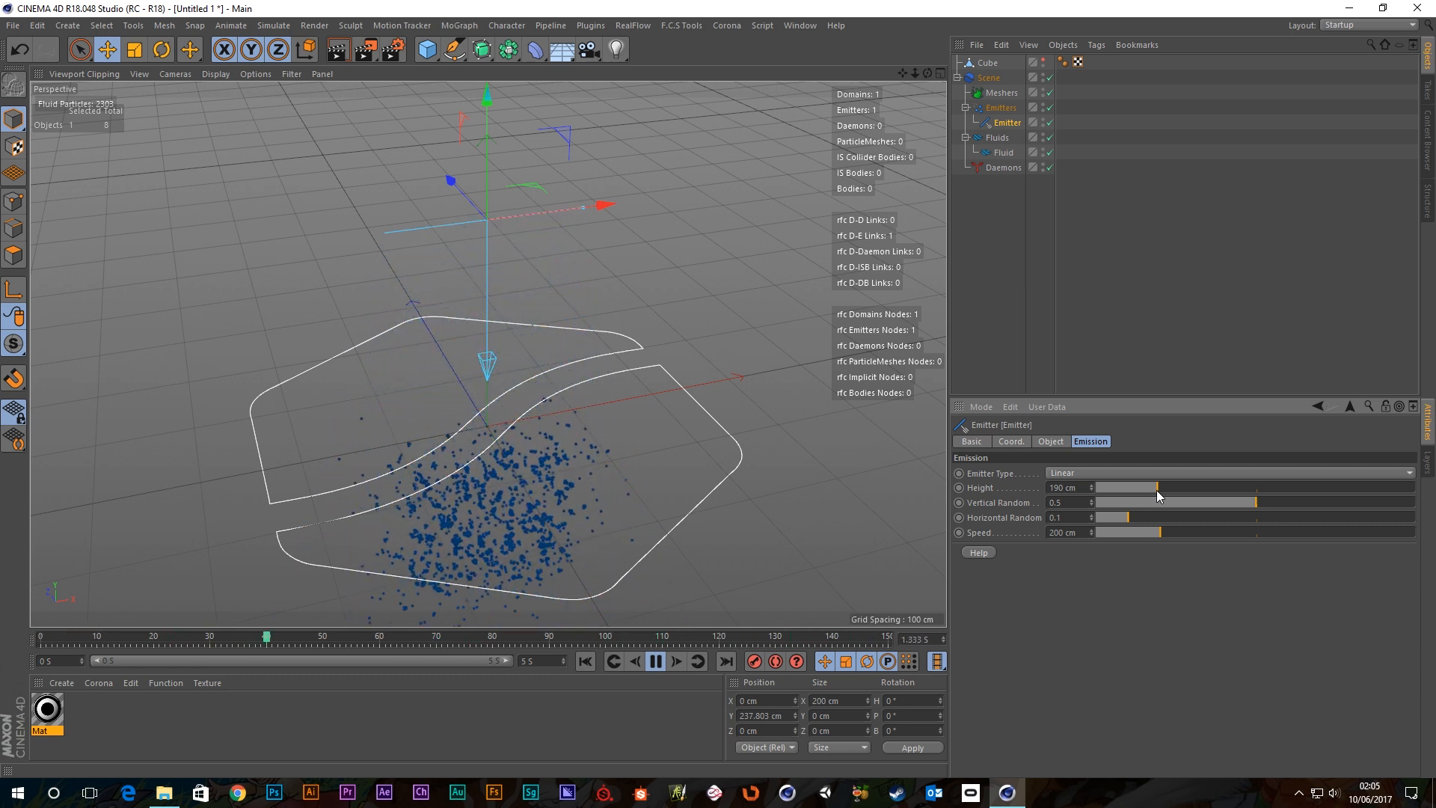
left_click_drag(1156, 491, 964, 492)
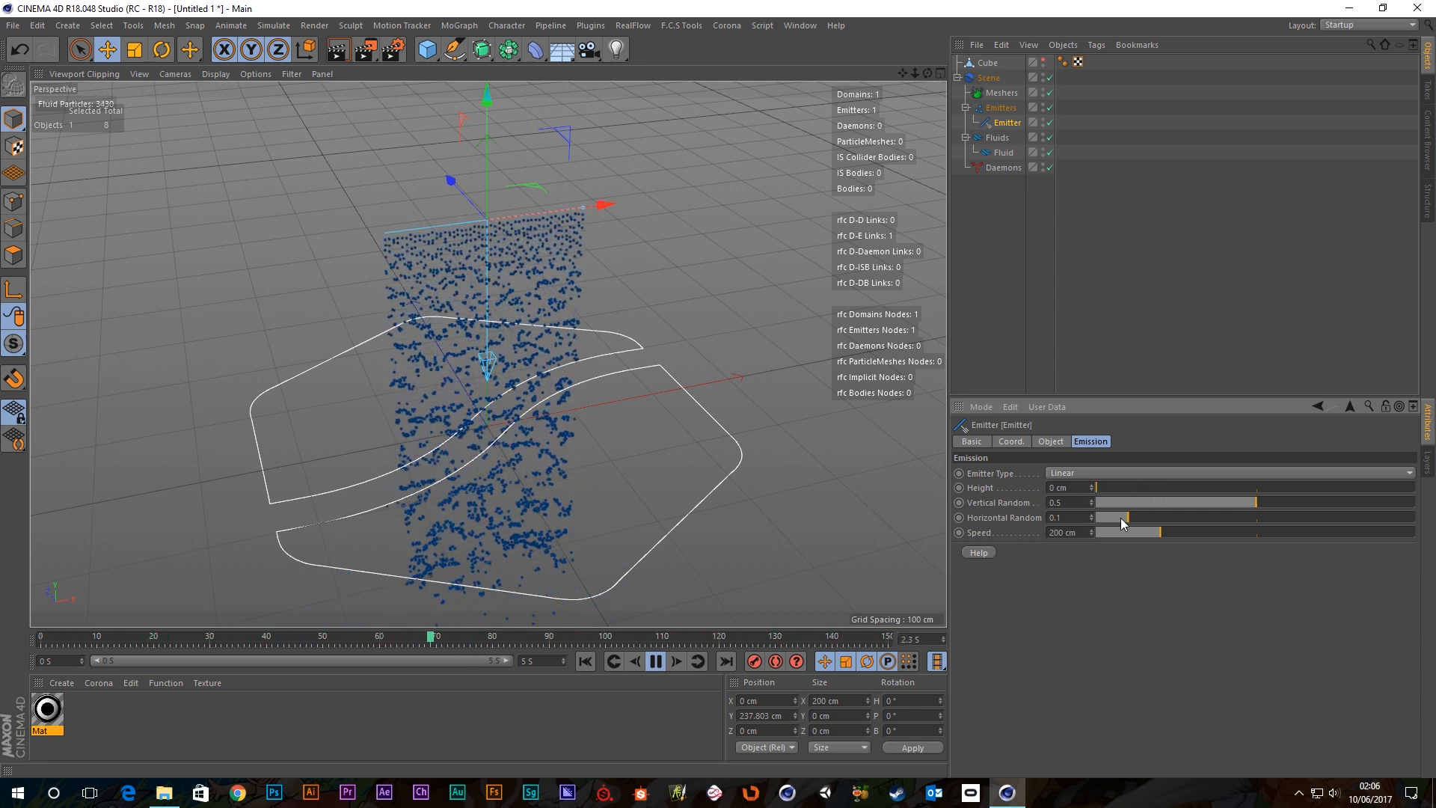
left_click_drag(1149, 534, 1209, 532)
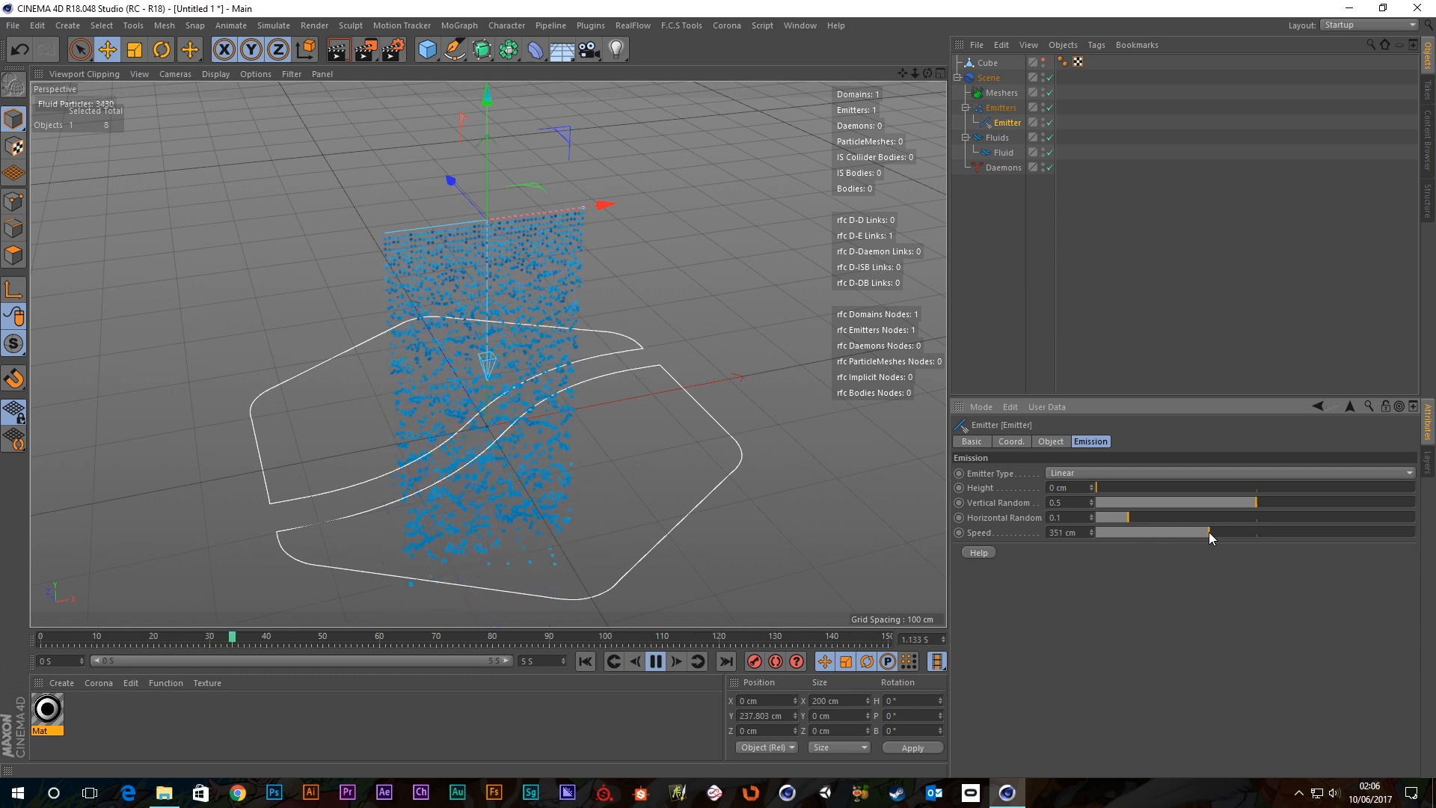
left_click_drag(626, 485, 606, 367, "alt")
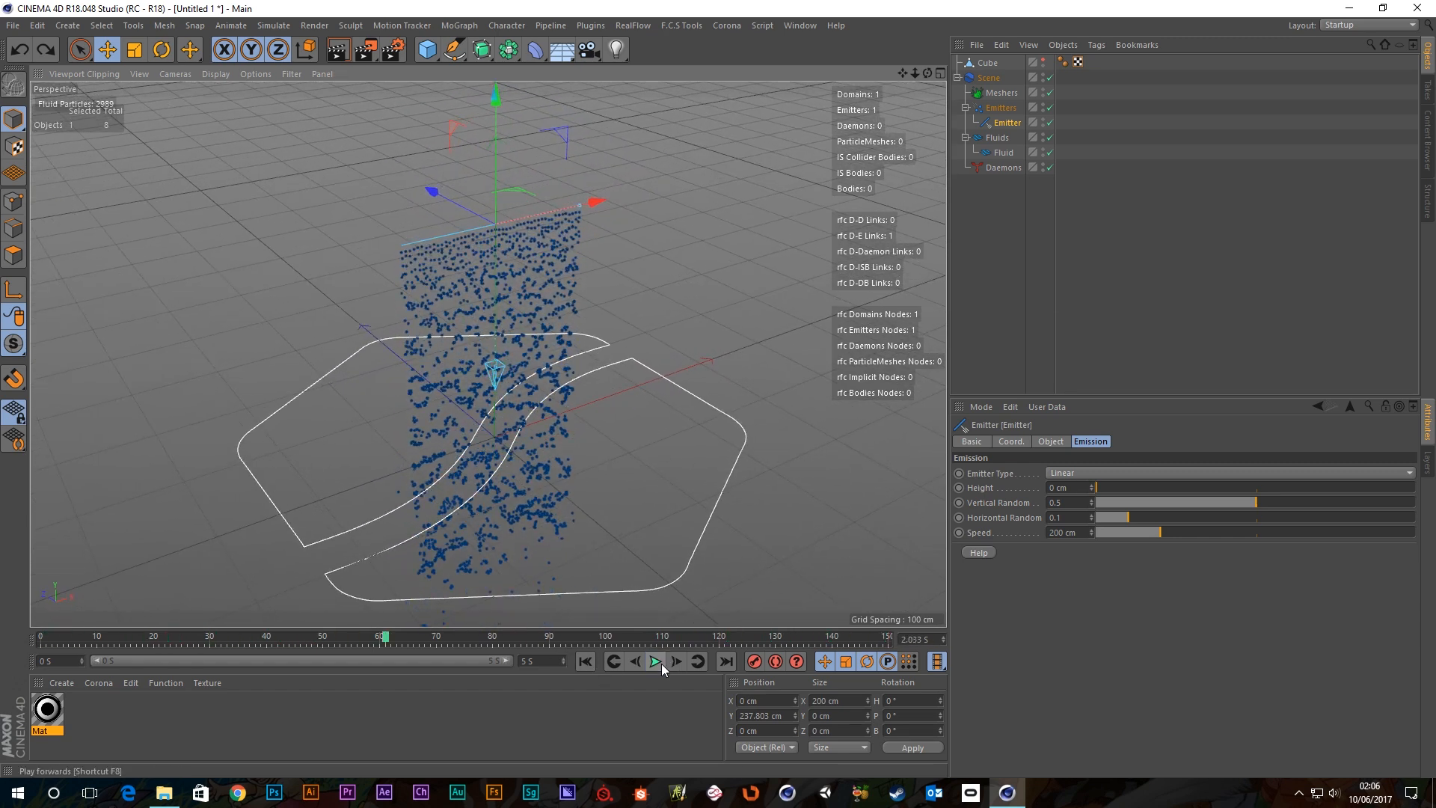
left_click(656, 662)
left_click(585, 662)
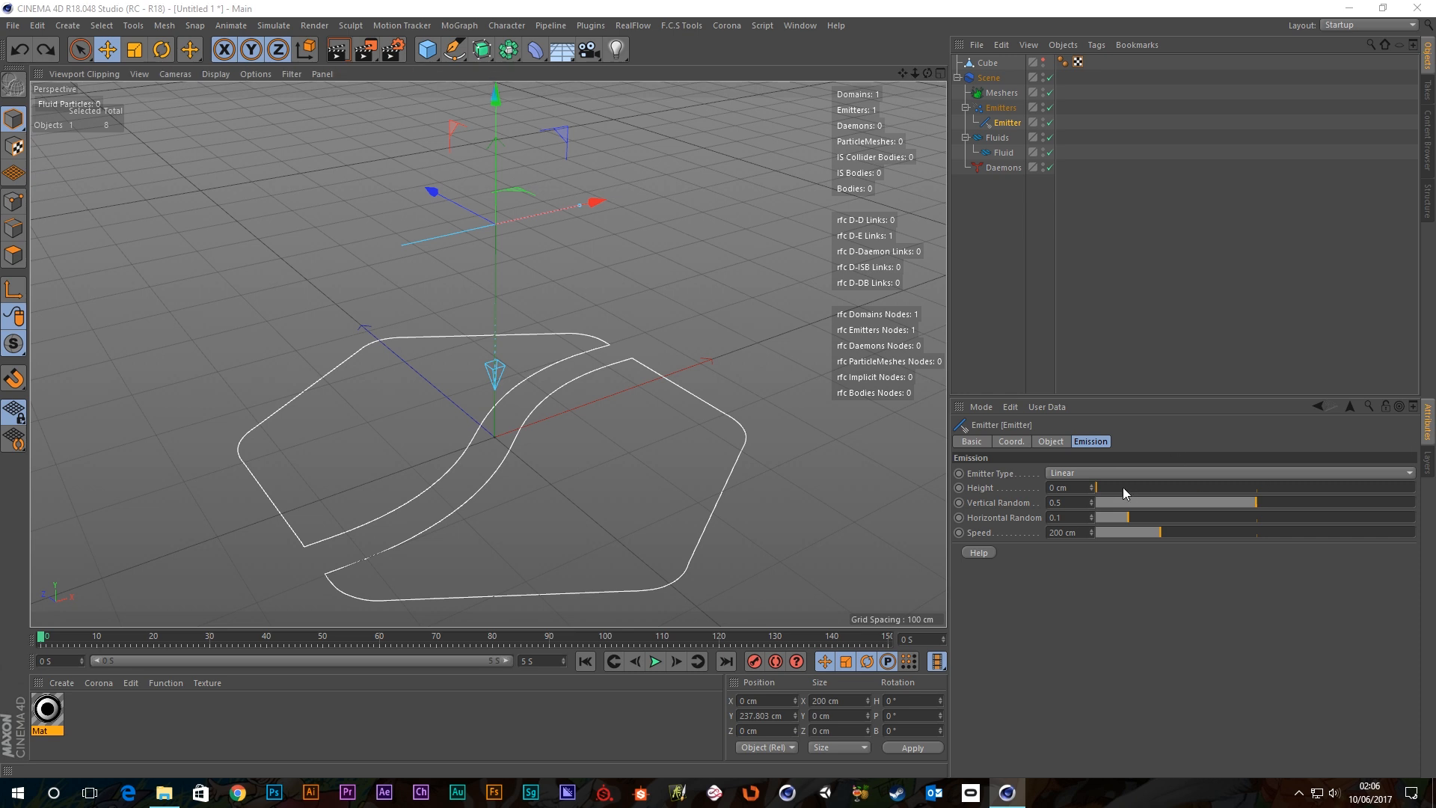
left_click(1092, 473)
Set the emitter type to Object and delete the Cube from the scene.
left_click(1071, 566)
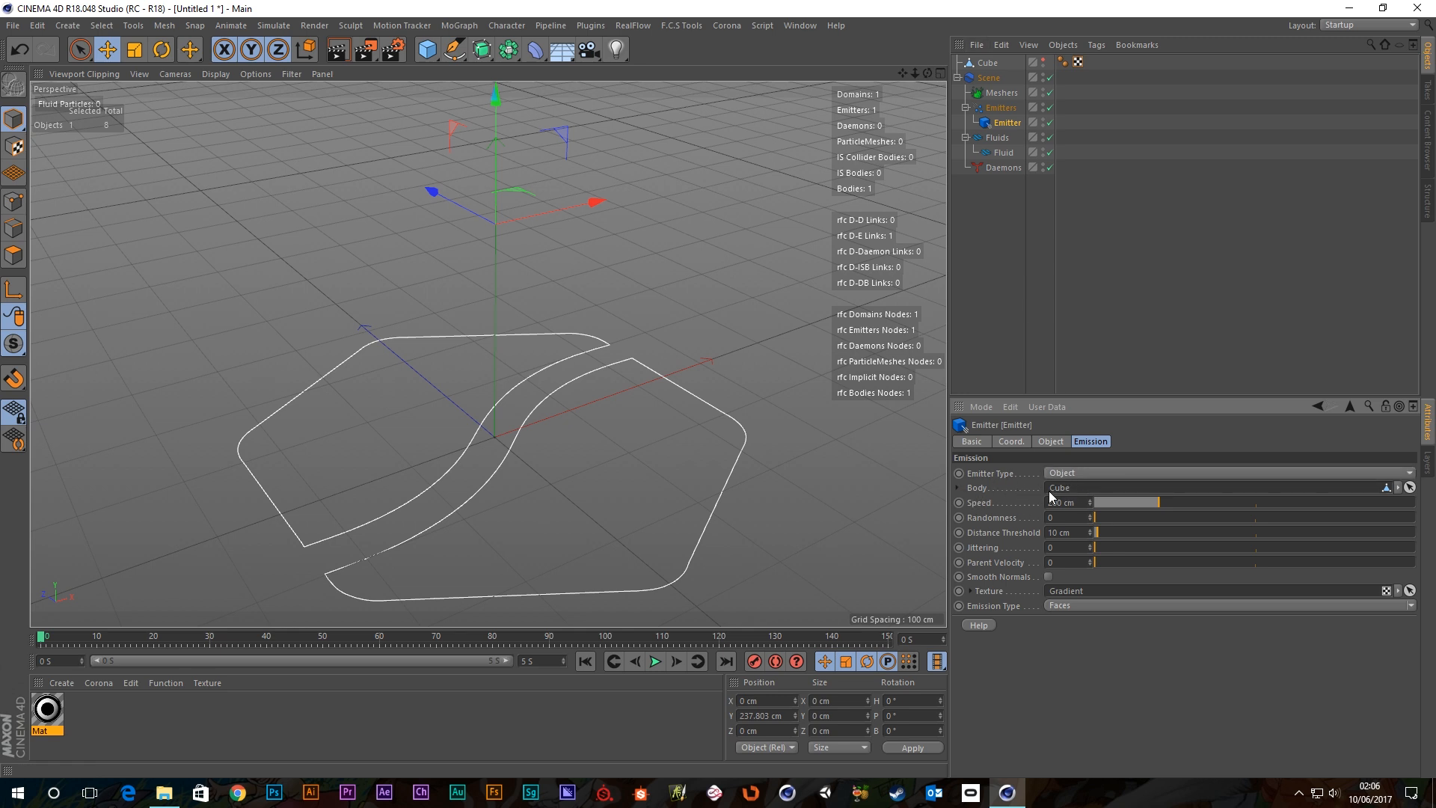
left_click(984, 63)
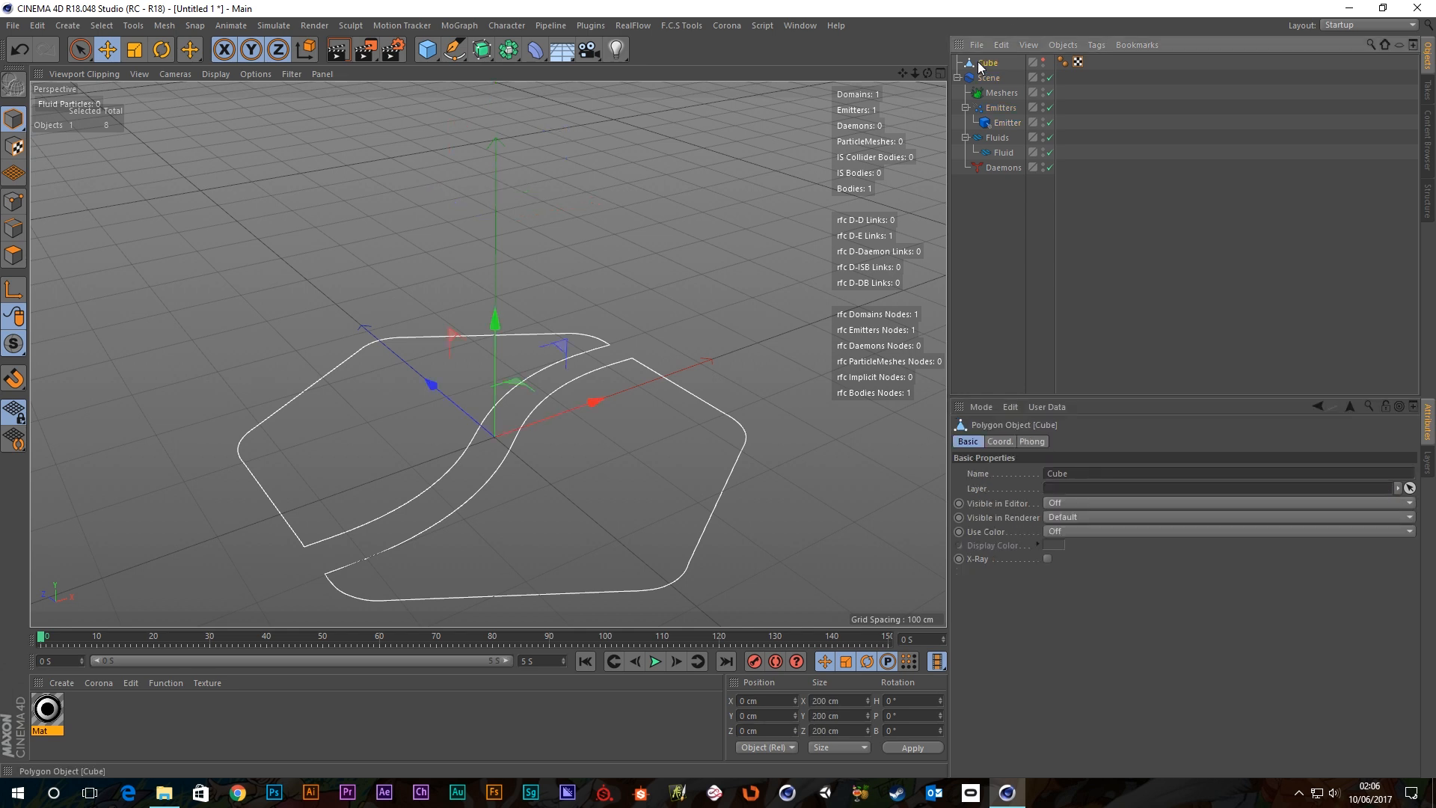
key("Delete")
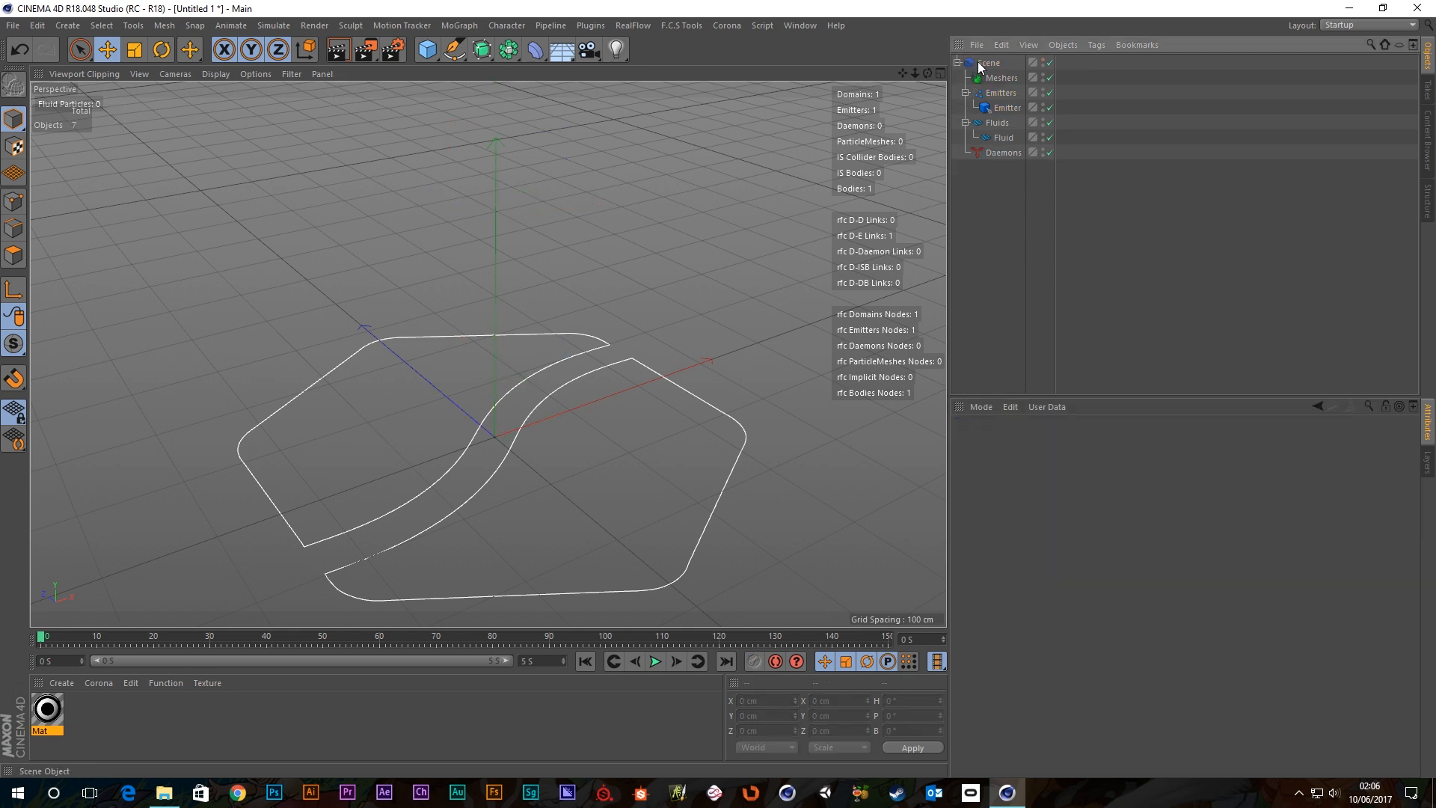
Stop playback with the Emitter's emission settings shown and reframe the splines.
left_click(1007, 108)
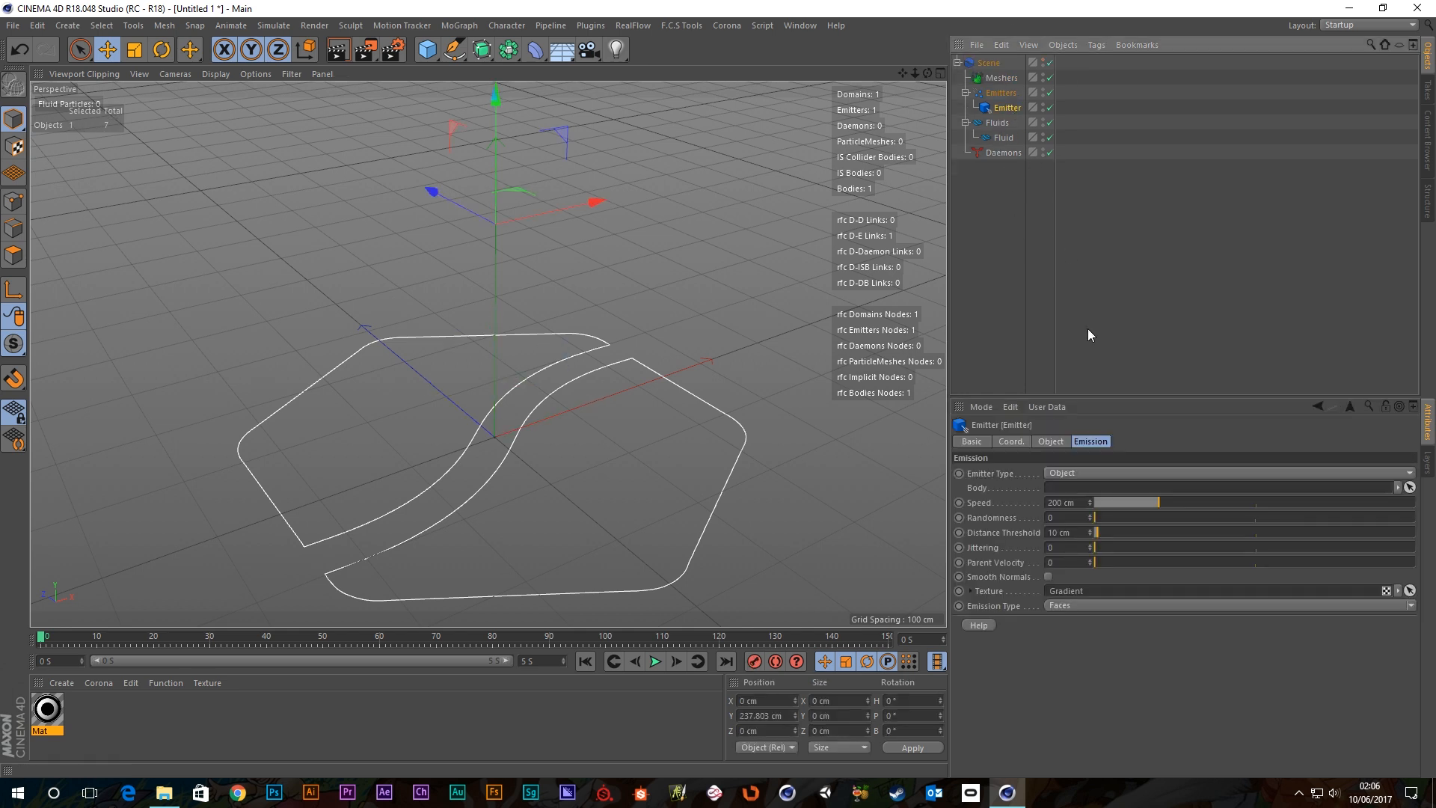
left_click(659, 661)
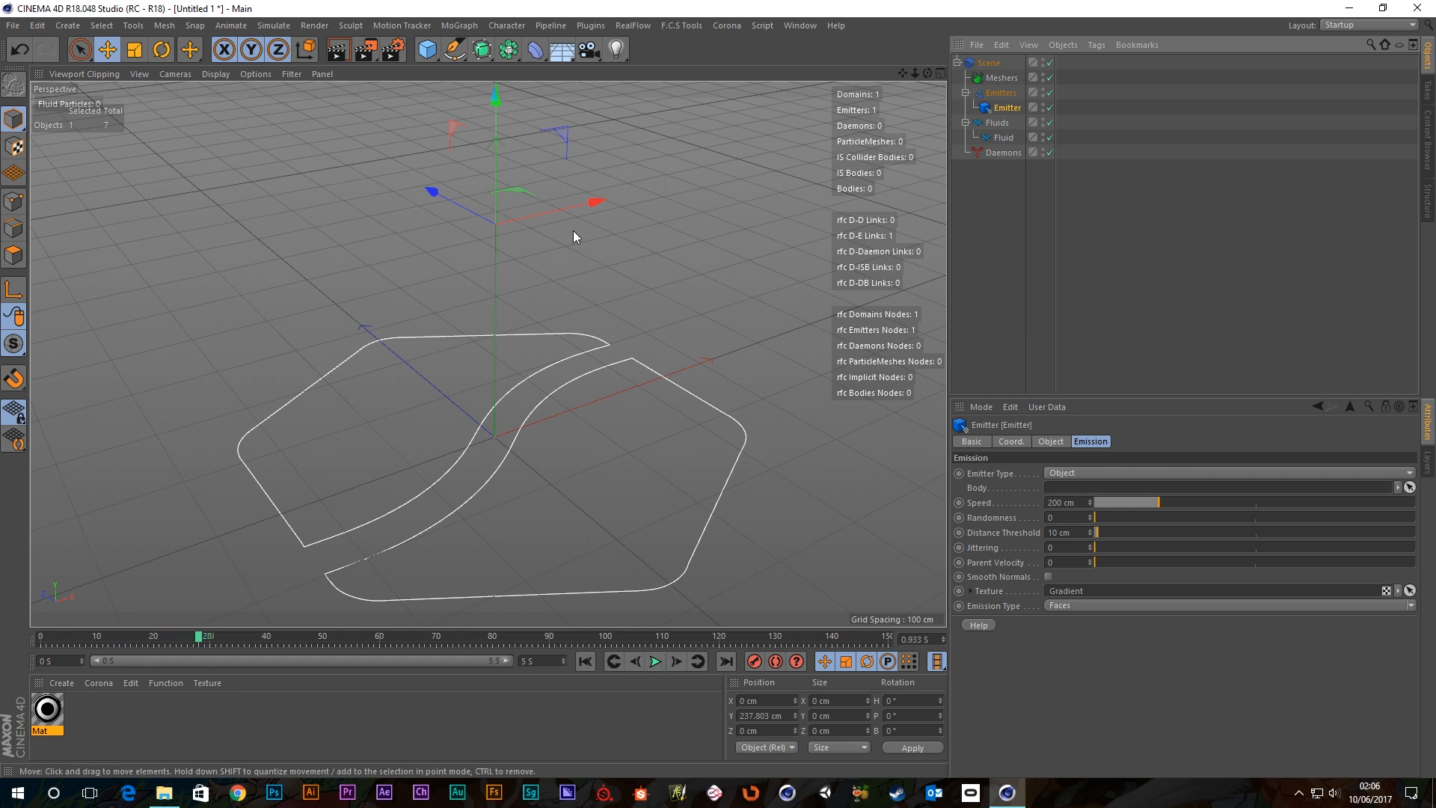
middle_click_drag(573, 237, 571, 294, "alt")
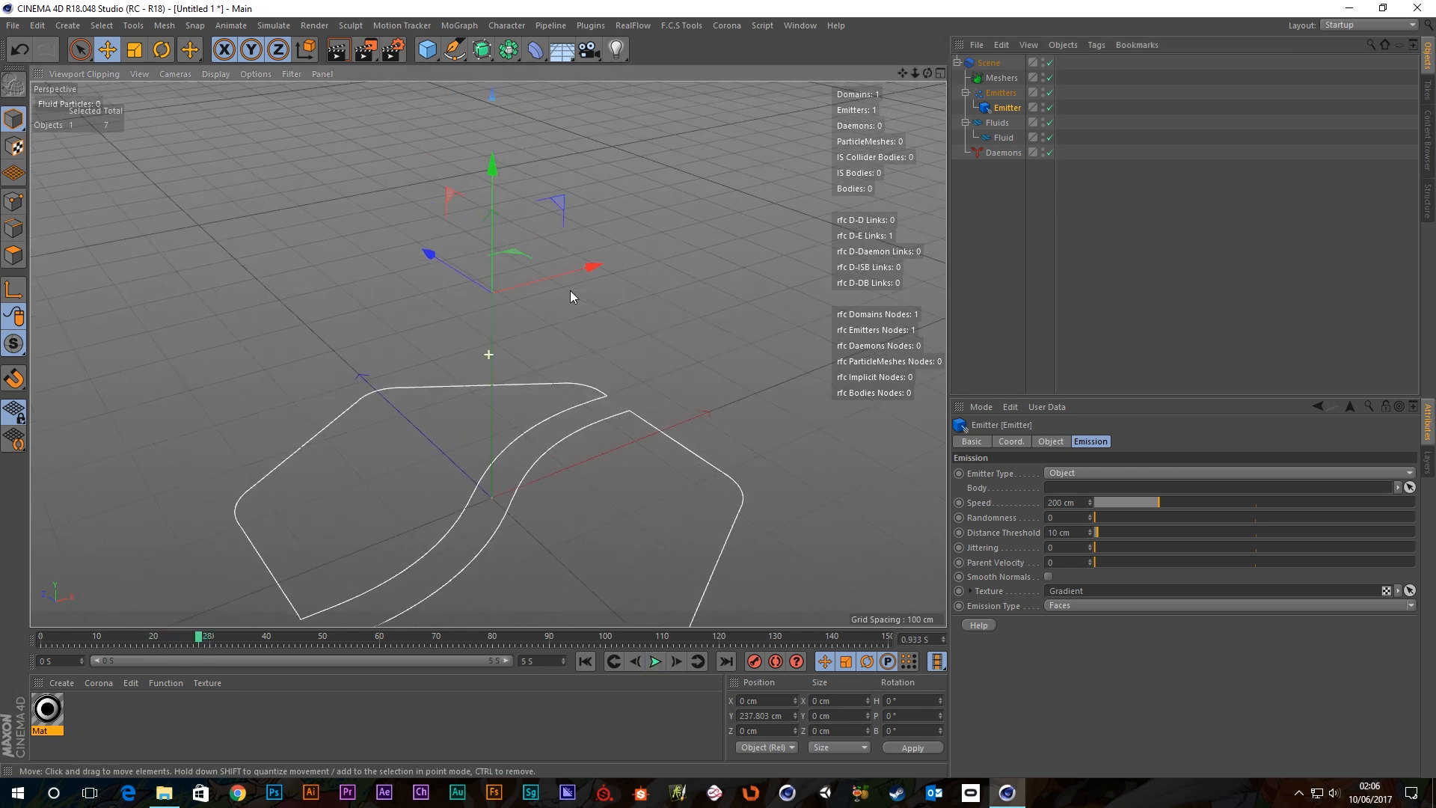
left_click(435, 48)
Add a Sphere and make it the Emitter's Body.
left_click(721, 100)
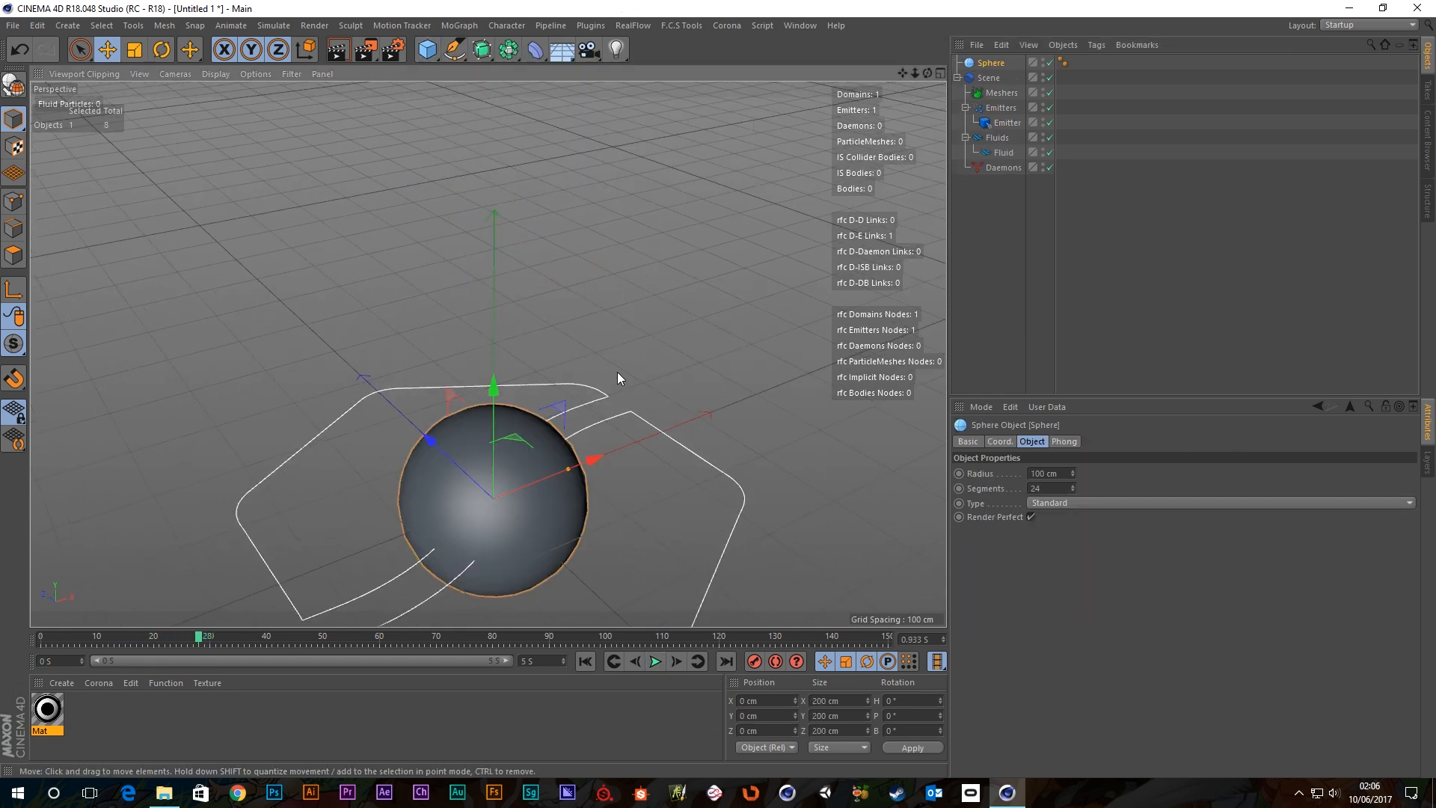
scroll(613, 378, "down", 3)
middle_click_drag(551, 474, 542, 349, "alt")
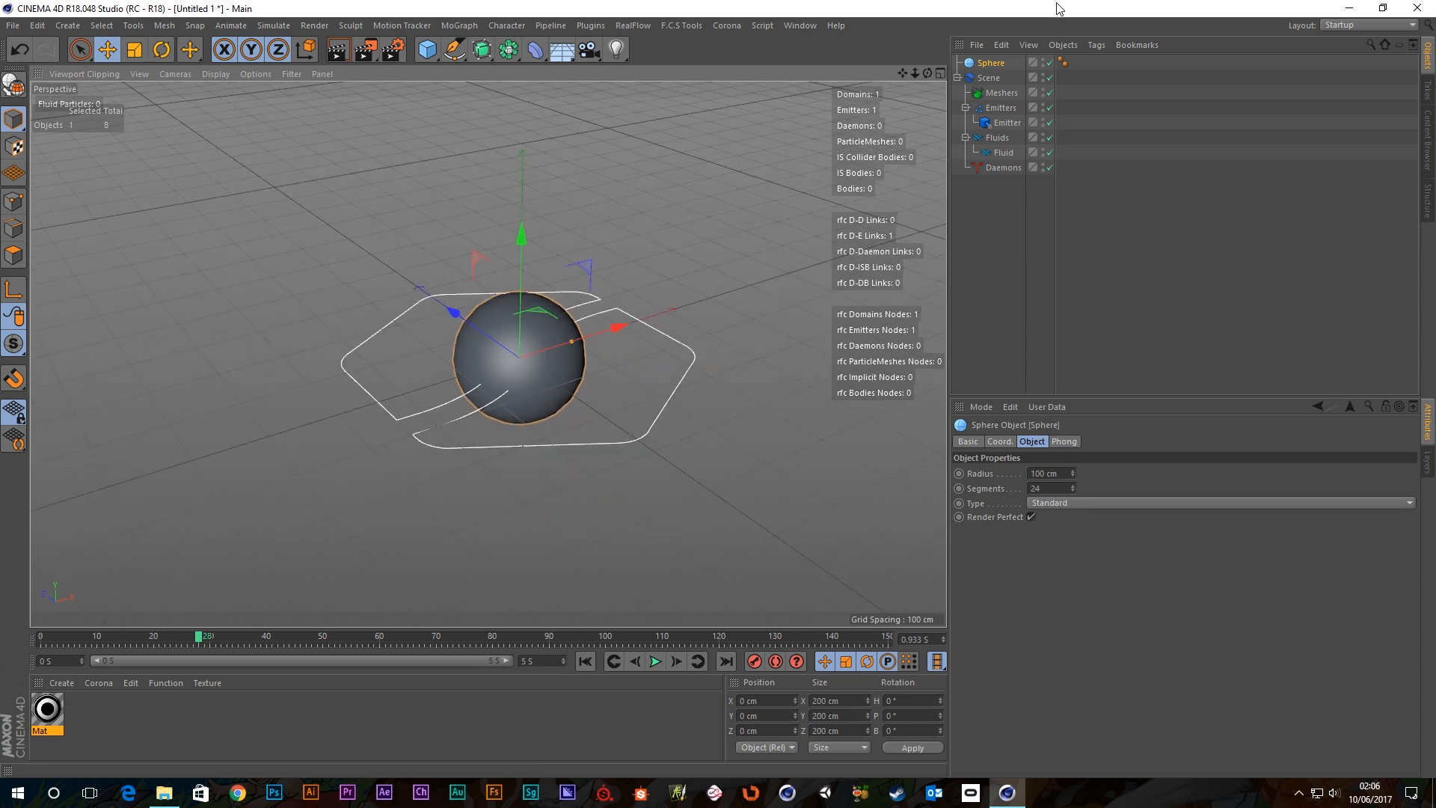
left_click(1010, 124)
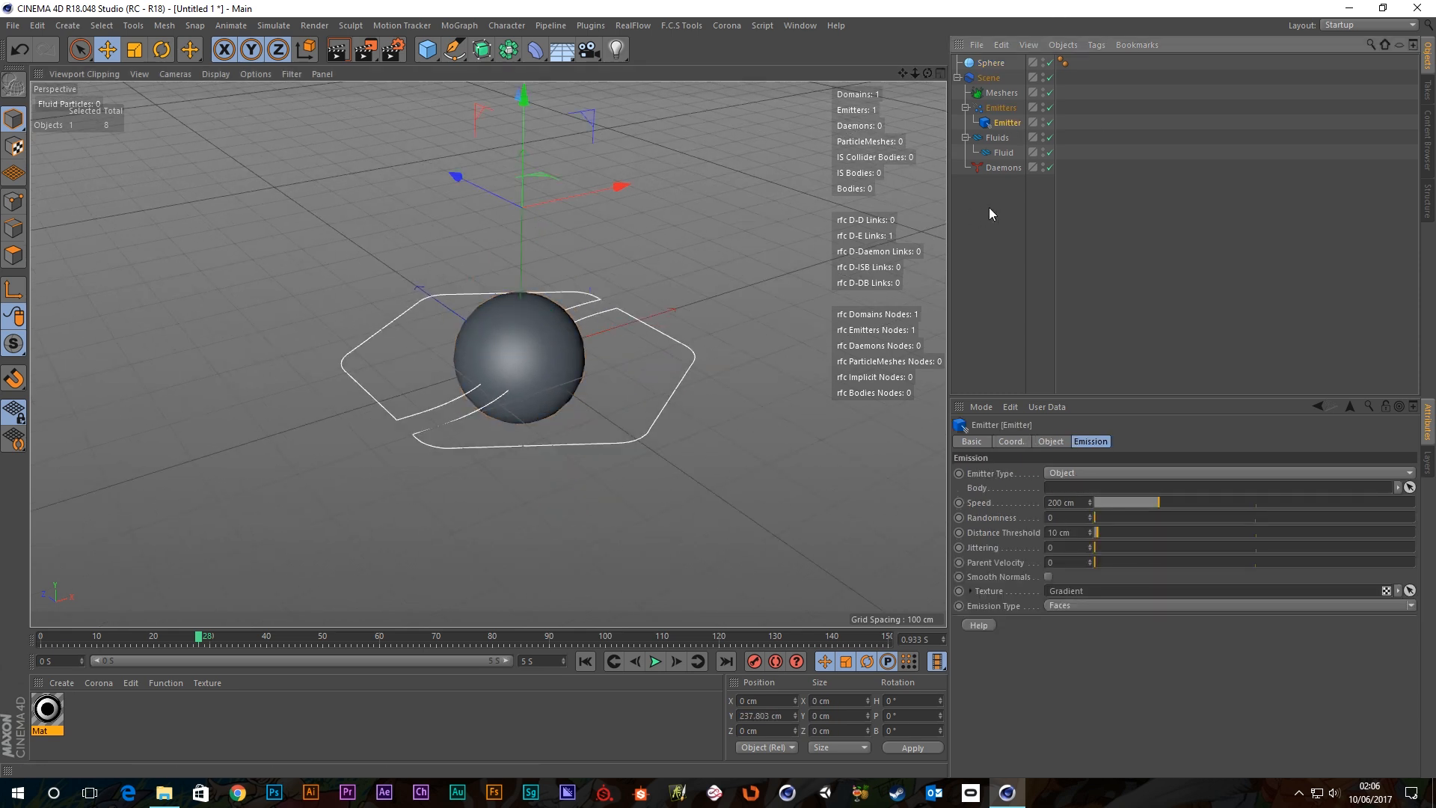
scroll(496, 249, "down", 2)
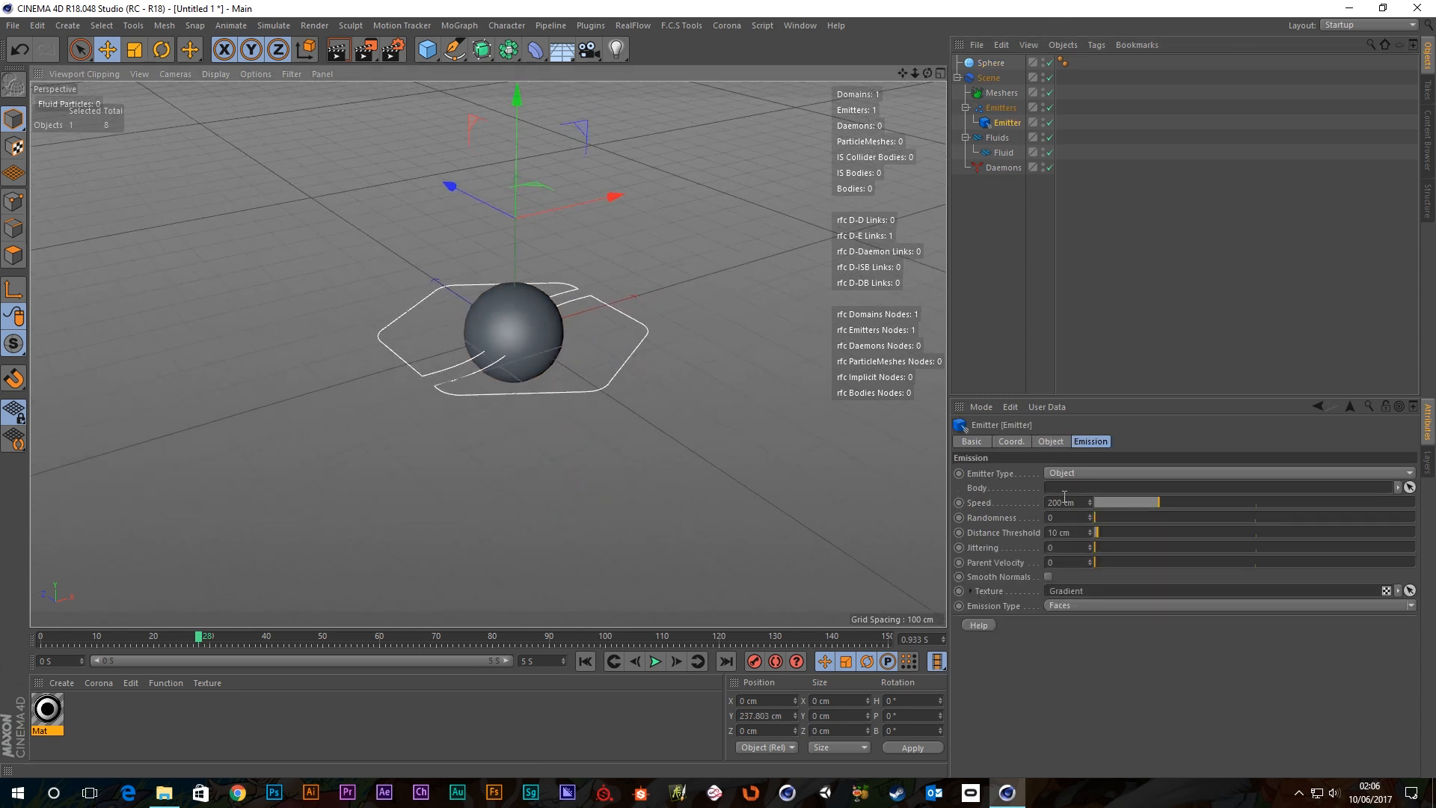
left_click_drag(991, 67, 1035, 288)
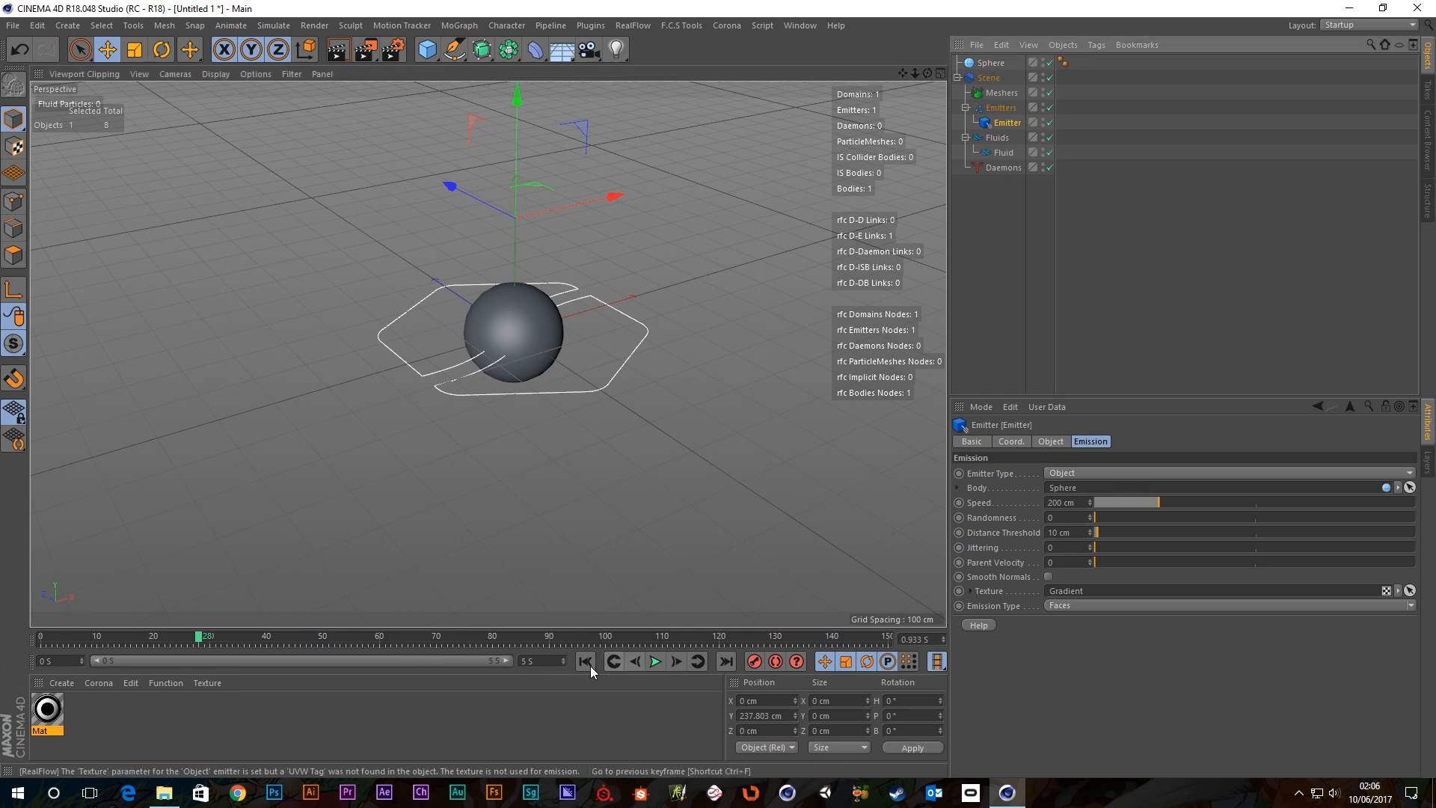
Play the simulation to watch particles burst outward from the sphere, then stop.
left_click(655, 662)
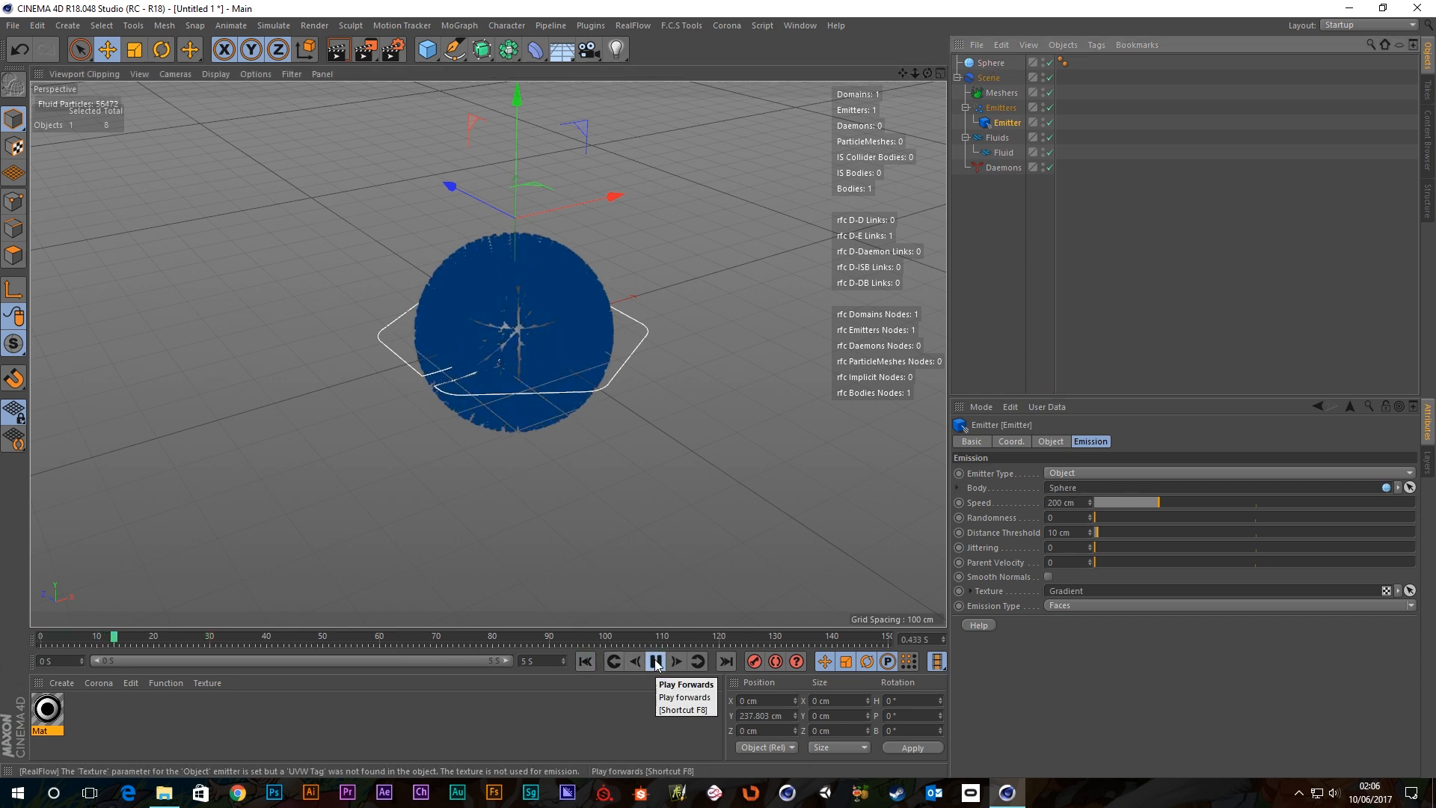
left_click_drag(518, 414, 613, 292, "alt")
left_click(656, 662)
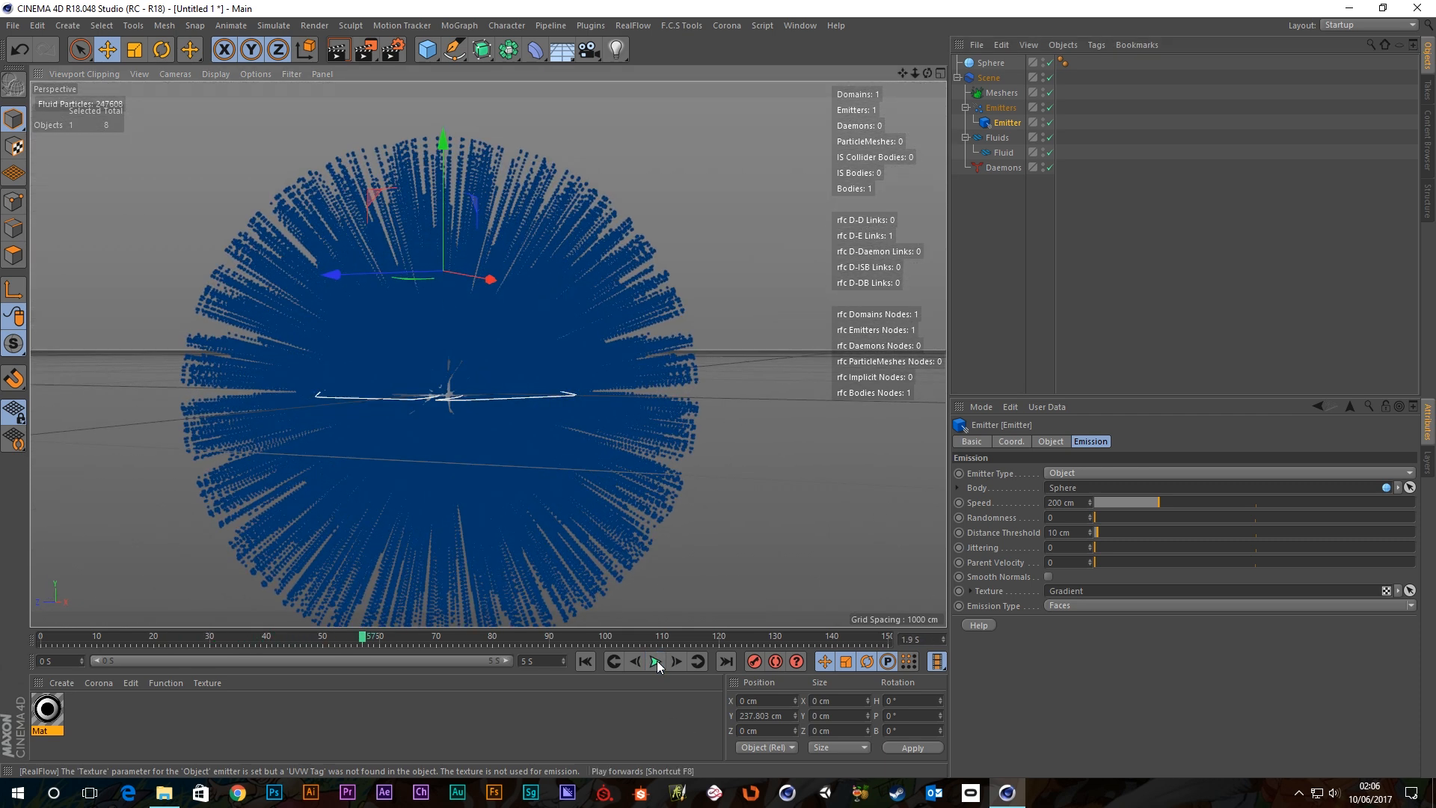
Lower the Fluid's Resolution from 15 to 2 and replay the sparser sphere emission.
left_click(1008, 154)
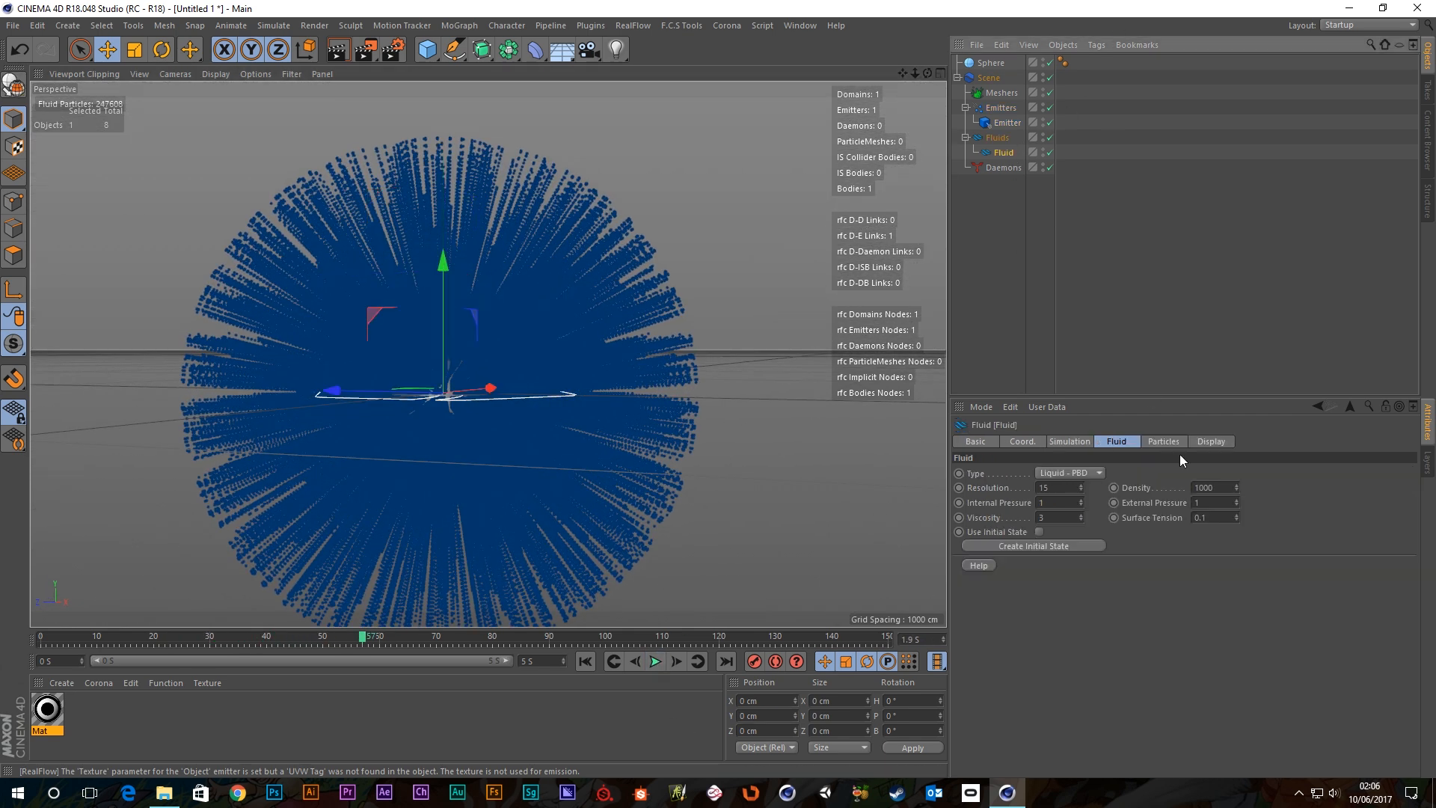
left_click(1039, 488)
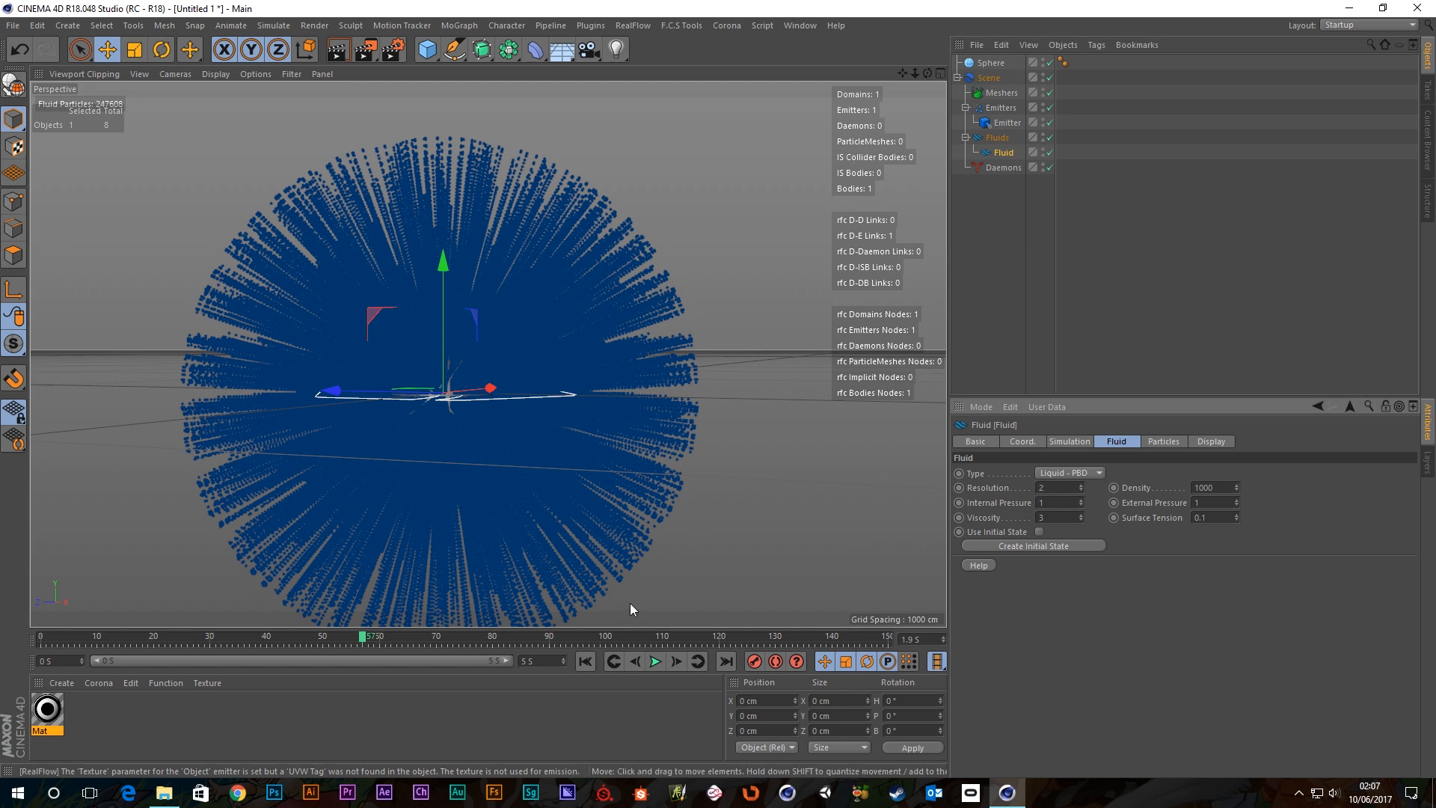
left_click(617, 658)
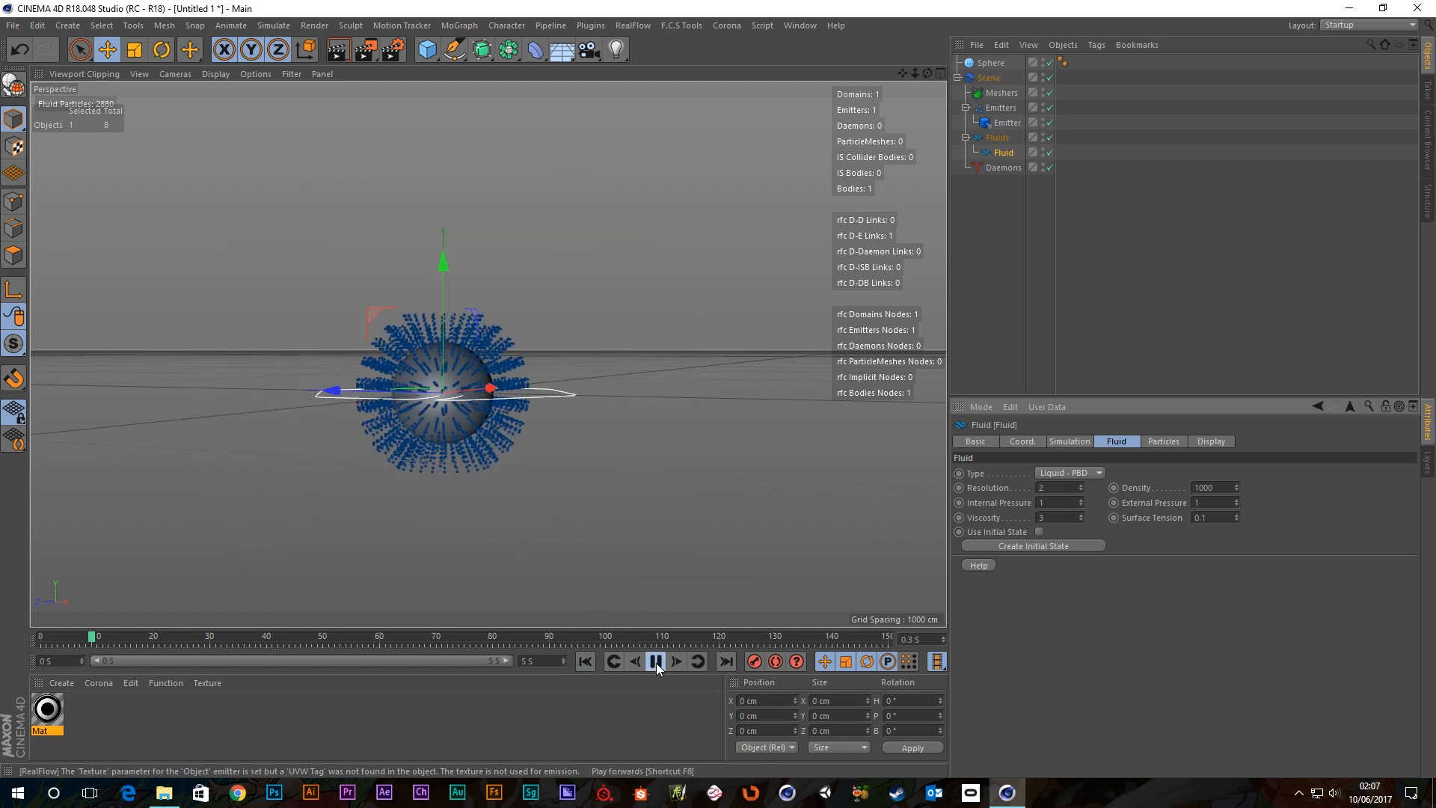
left_click_drag(480, 349, 492, 380, "alt")
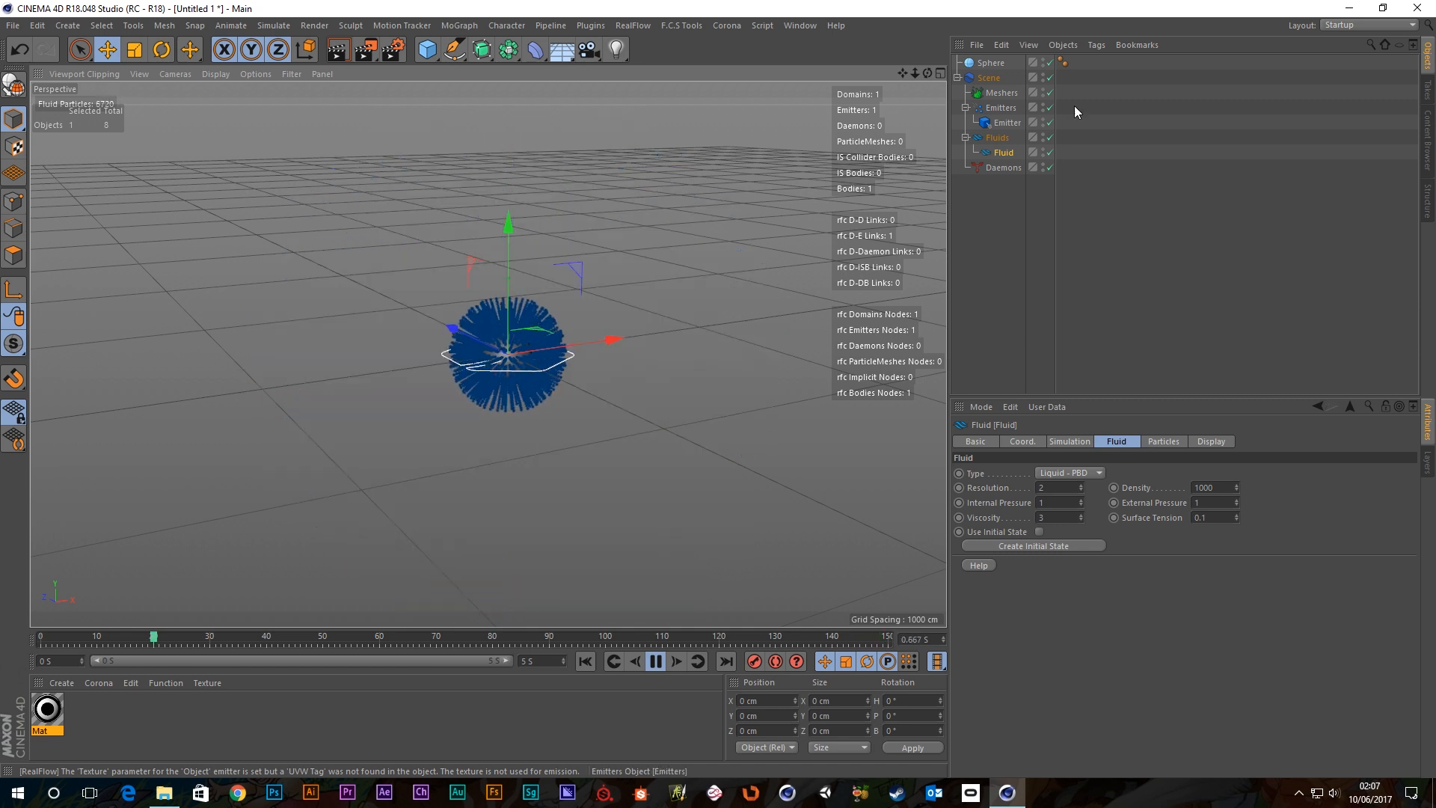
left_click(1007, 122)
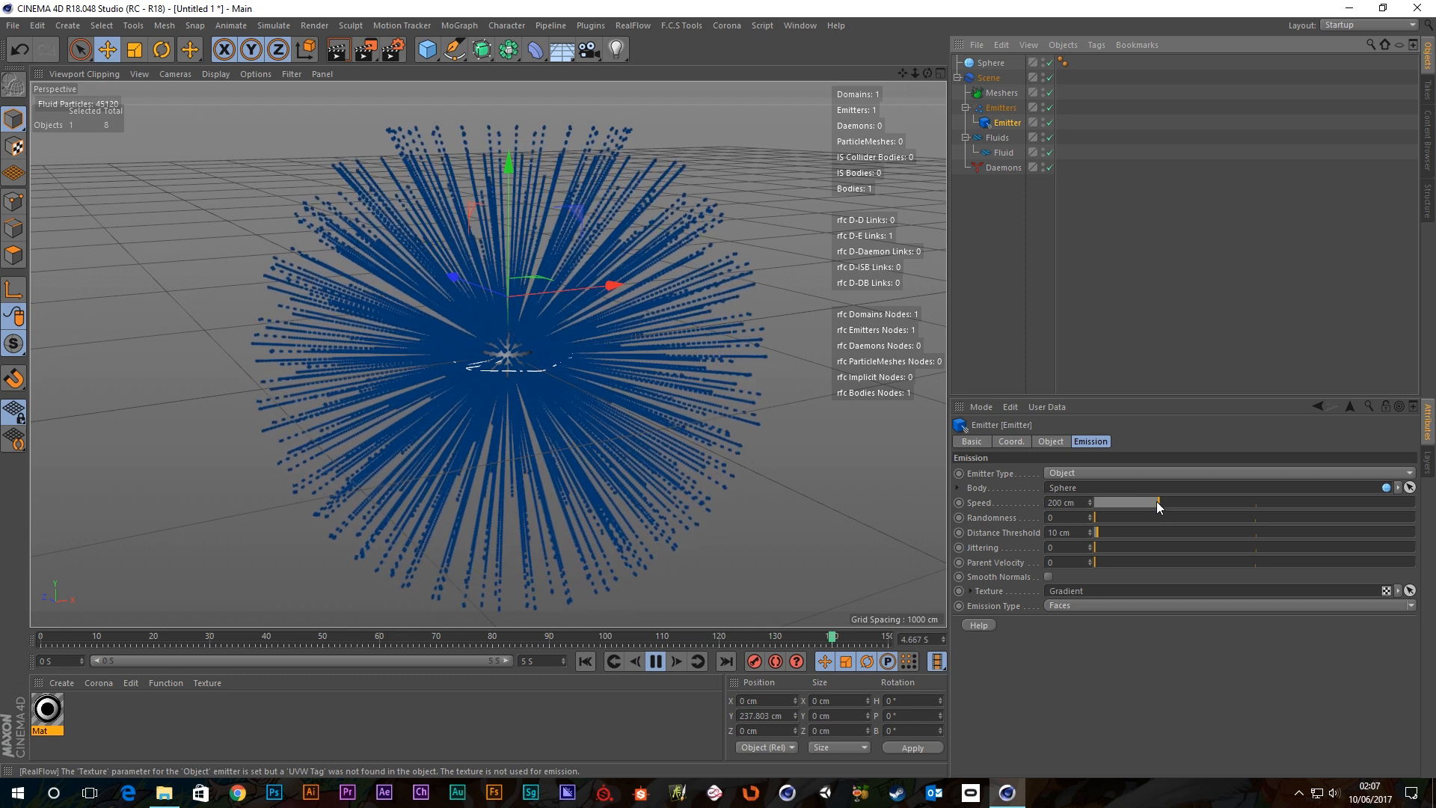
Try a lower emission Speed, raise Randomness to 0.5, and replay the particles.
left_click_drag(1156, 501, 1120, 508)
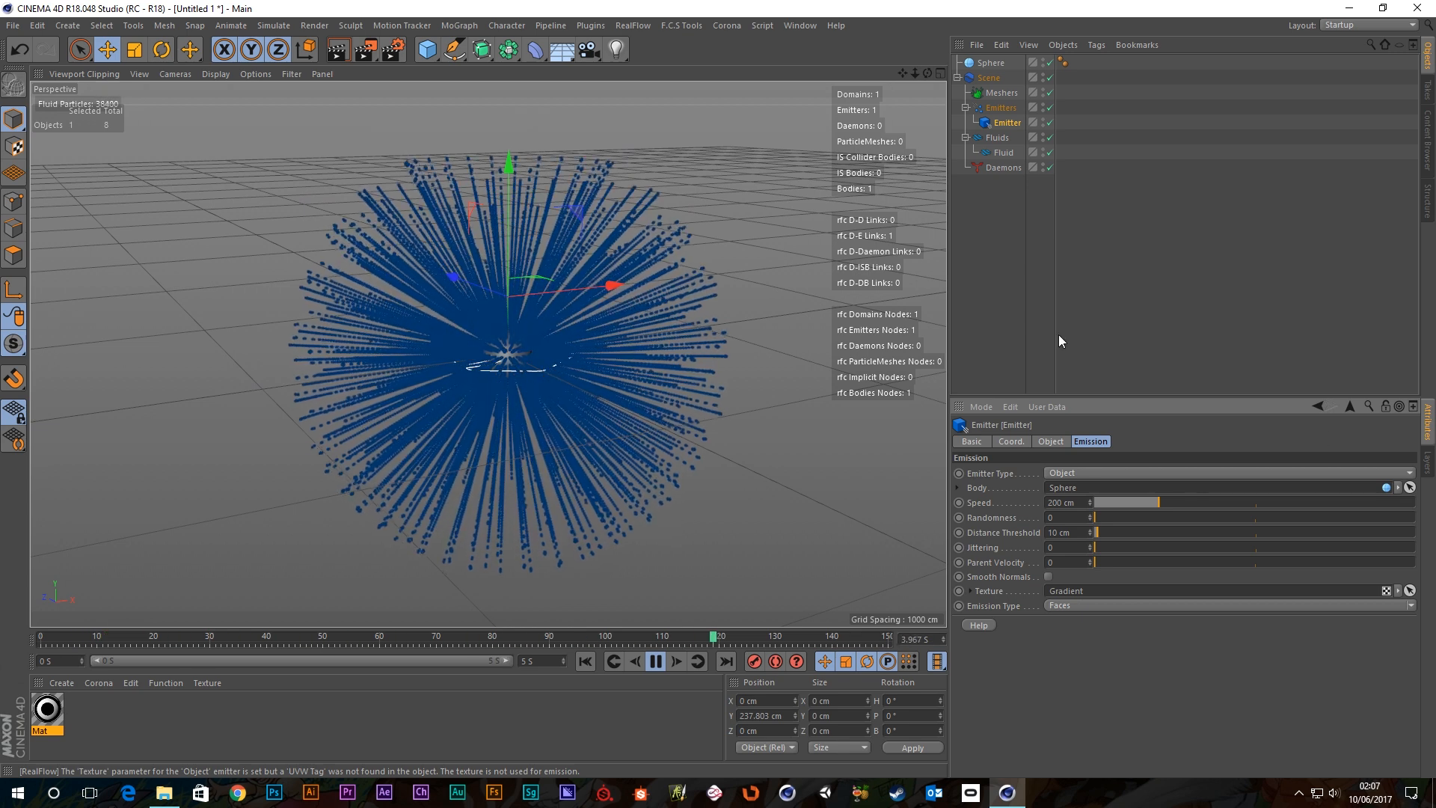
left_click_drag(1102, 516, 1128, 518)
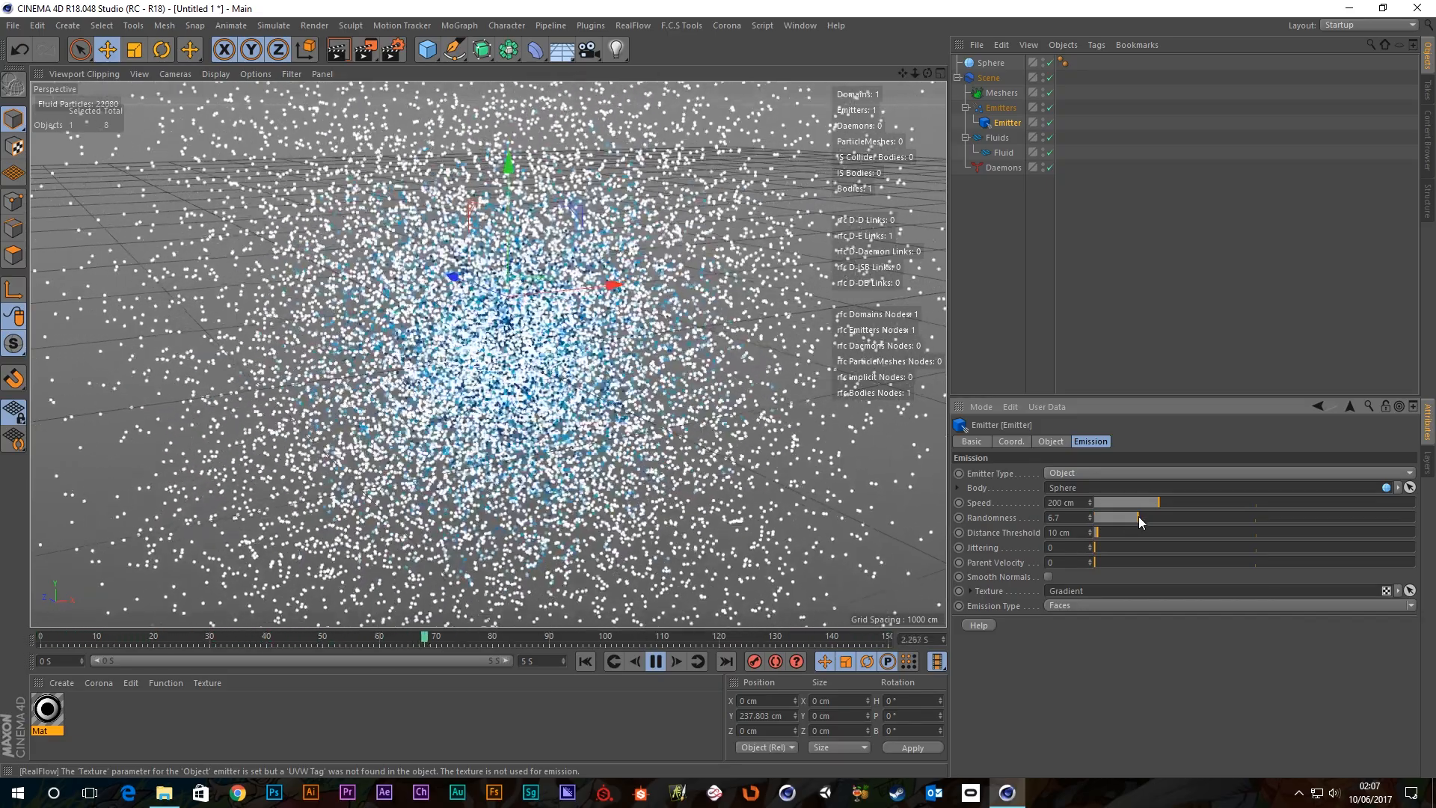
left_click_drag(1138, 516, 1253, 518)
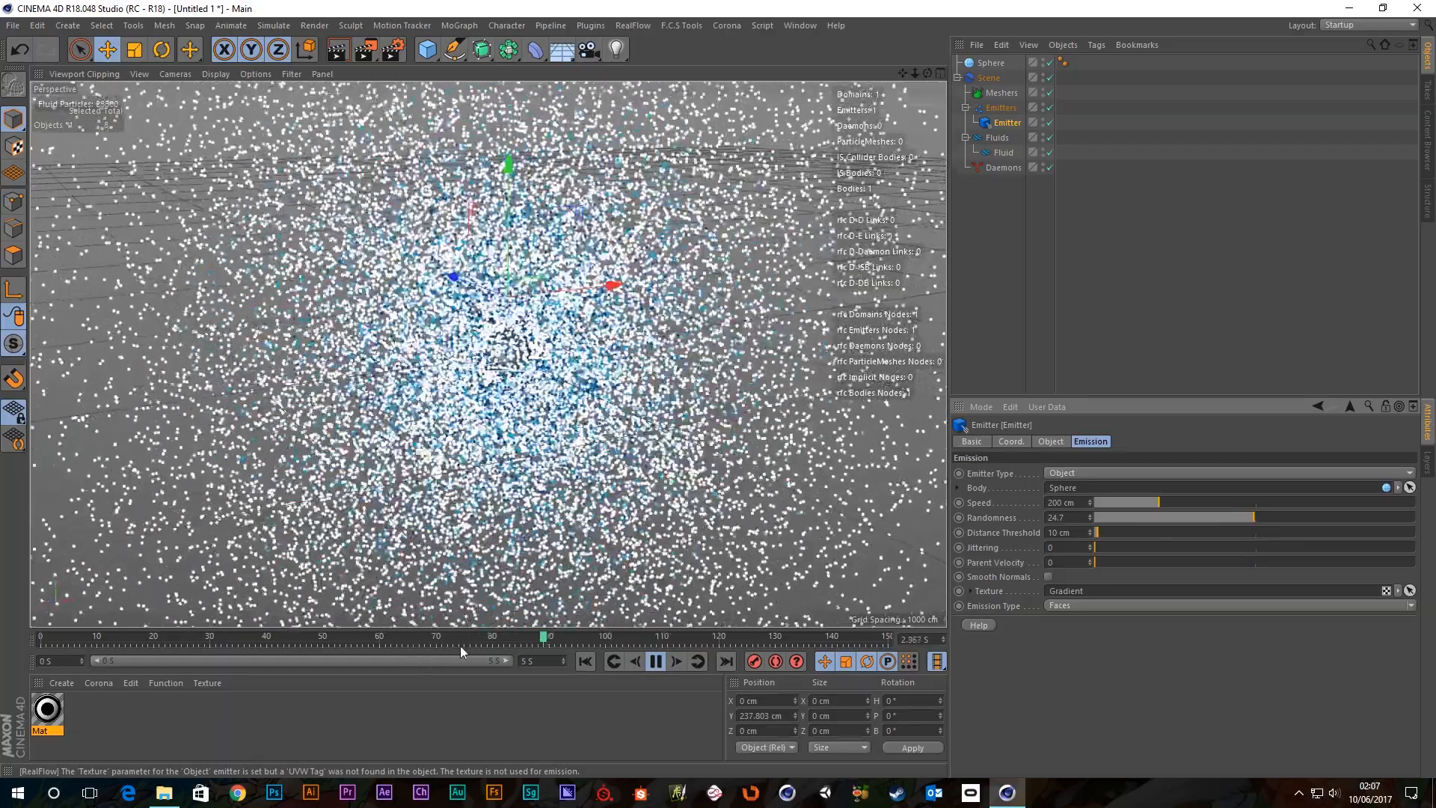
left_click(585, 661)
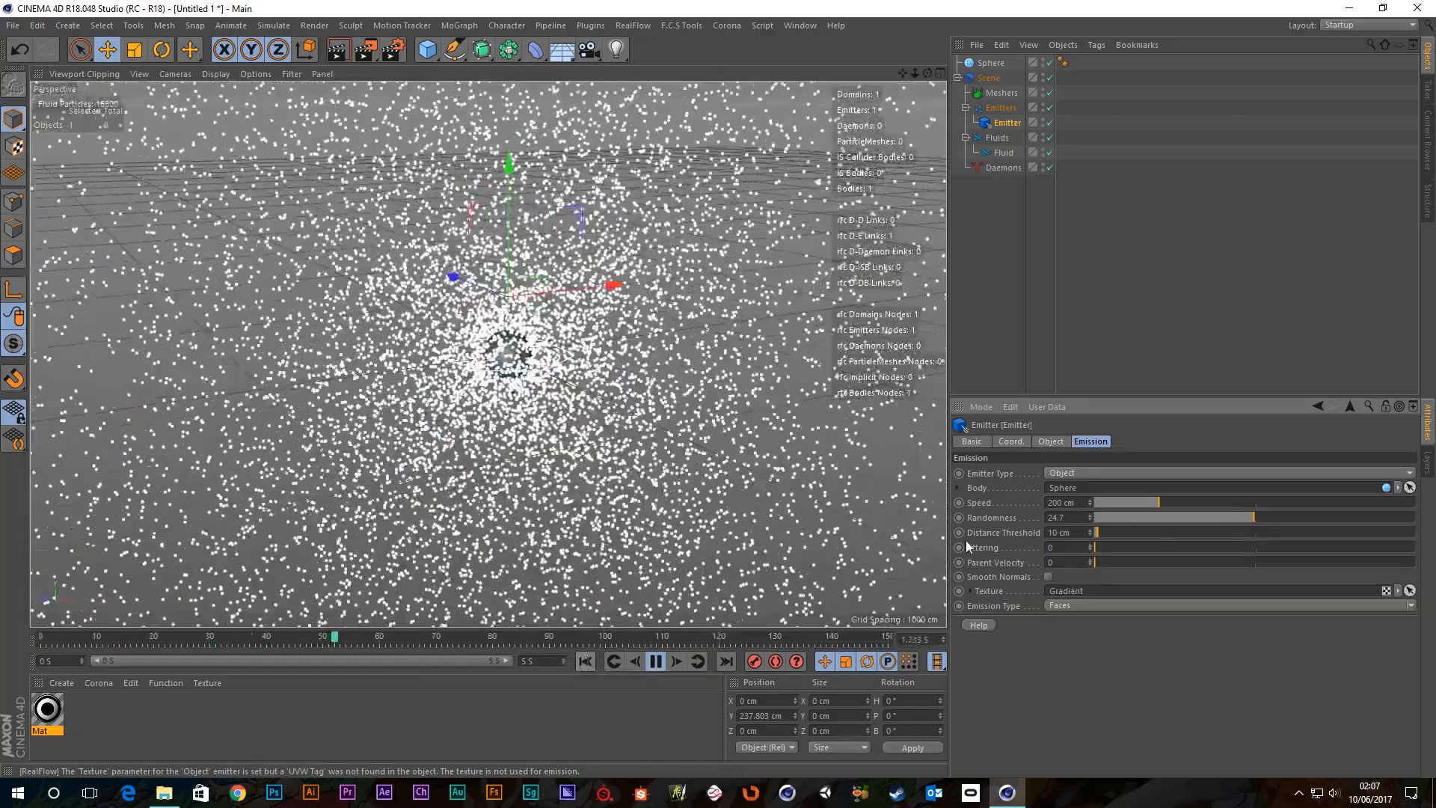
left_click(655, 661)
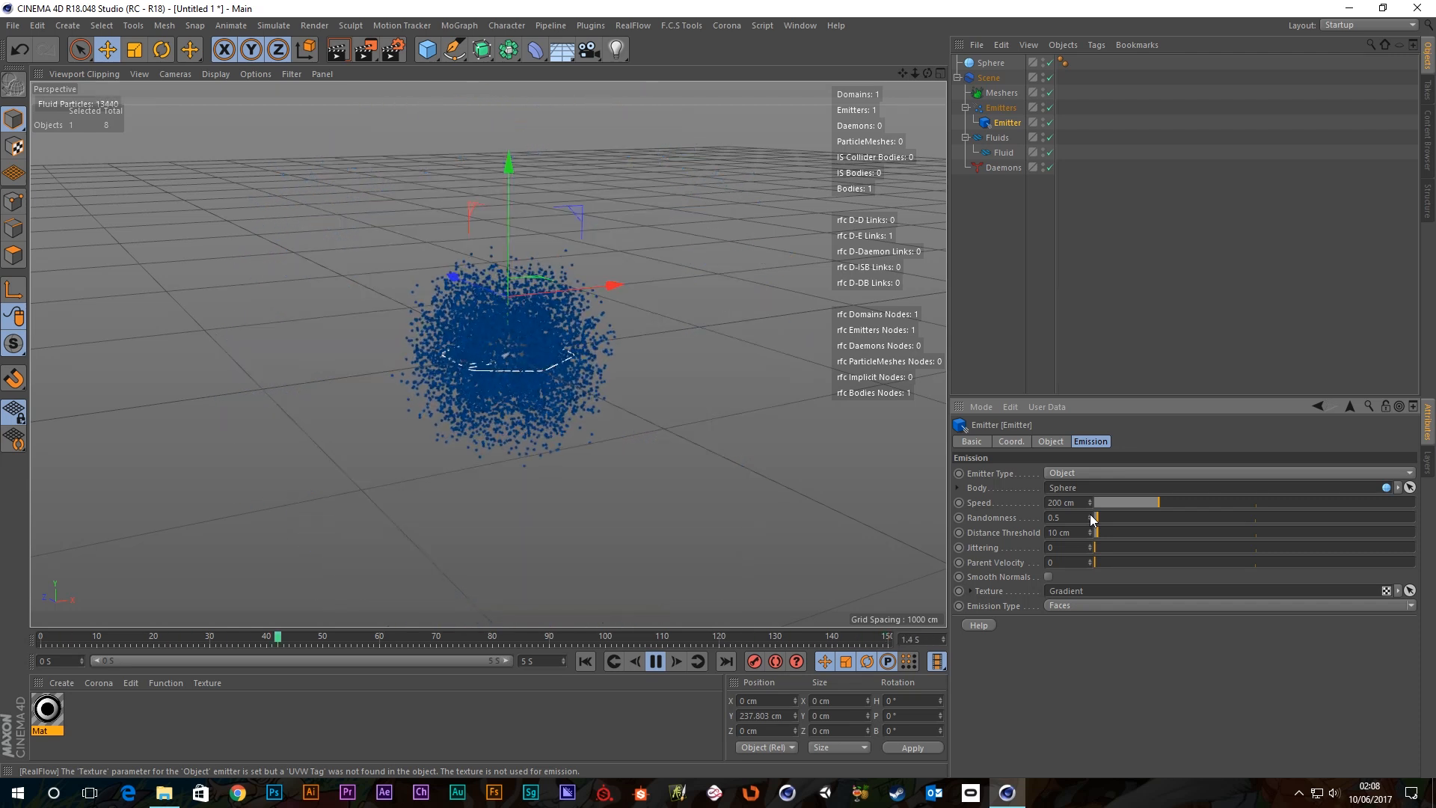
Step emitter Randomness up through 0.8 and 1.2 to 1.5, then restart the simulation.
left_click(1090, 516)
left_click(1091, 516)
left_click(1090, 516)
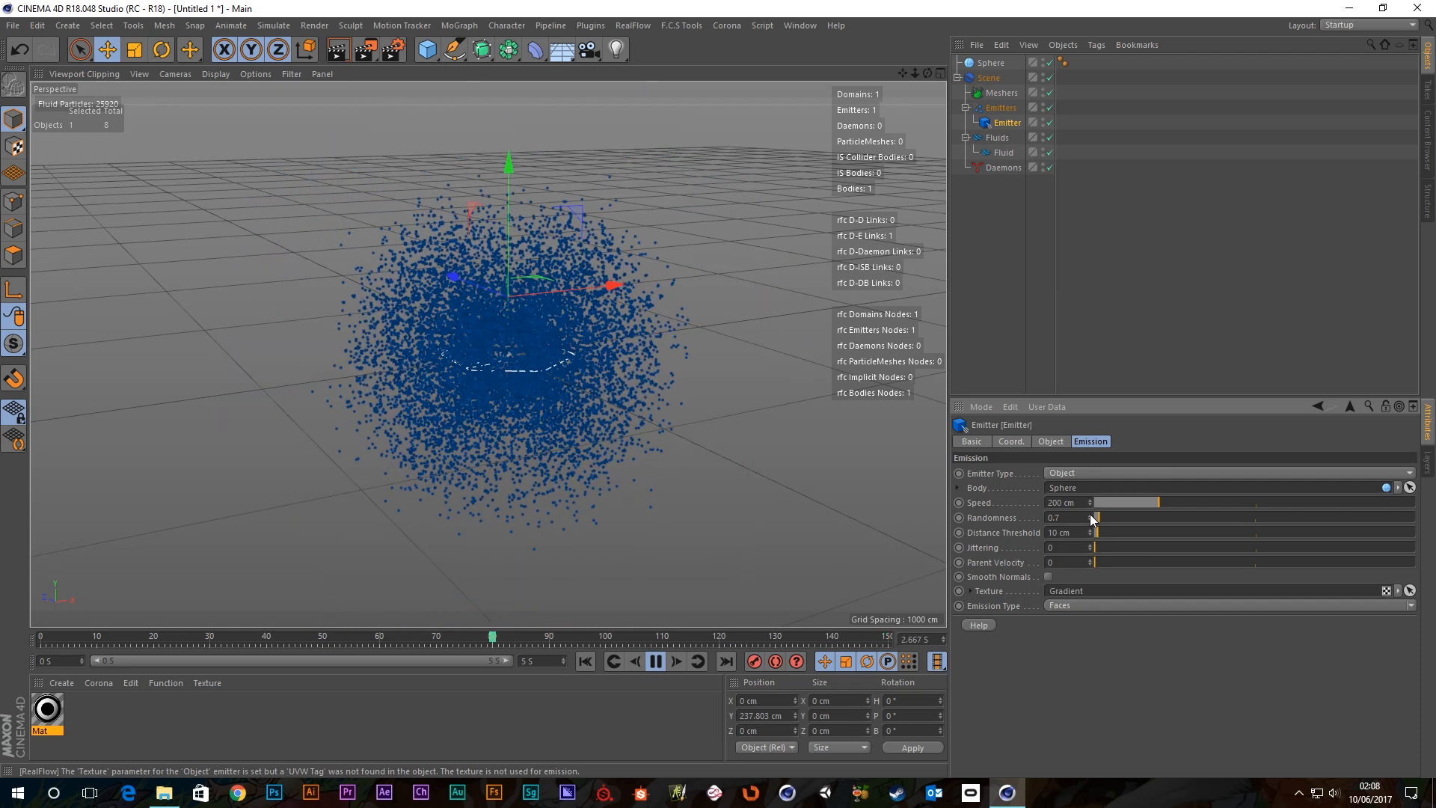
left_click(1090, 515)
left_click(1090, 515)
left_click(1091, 515)
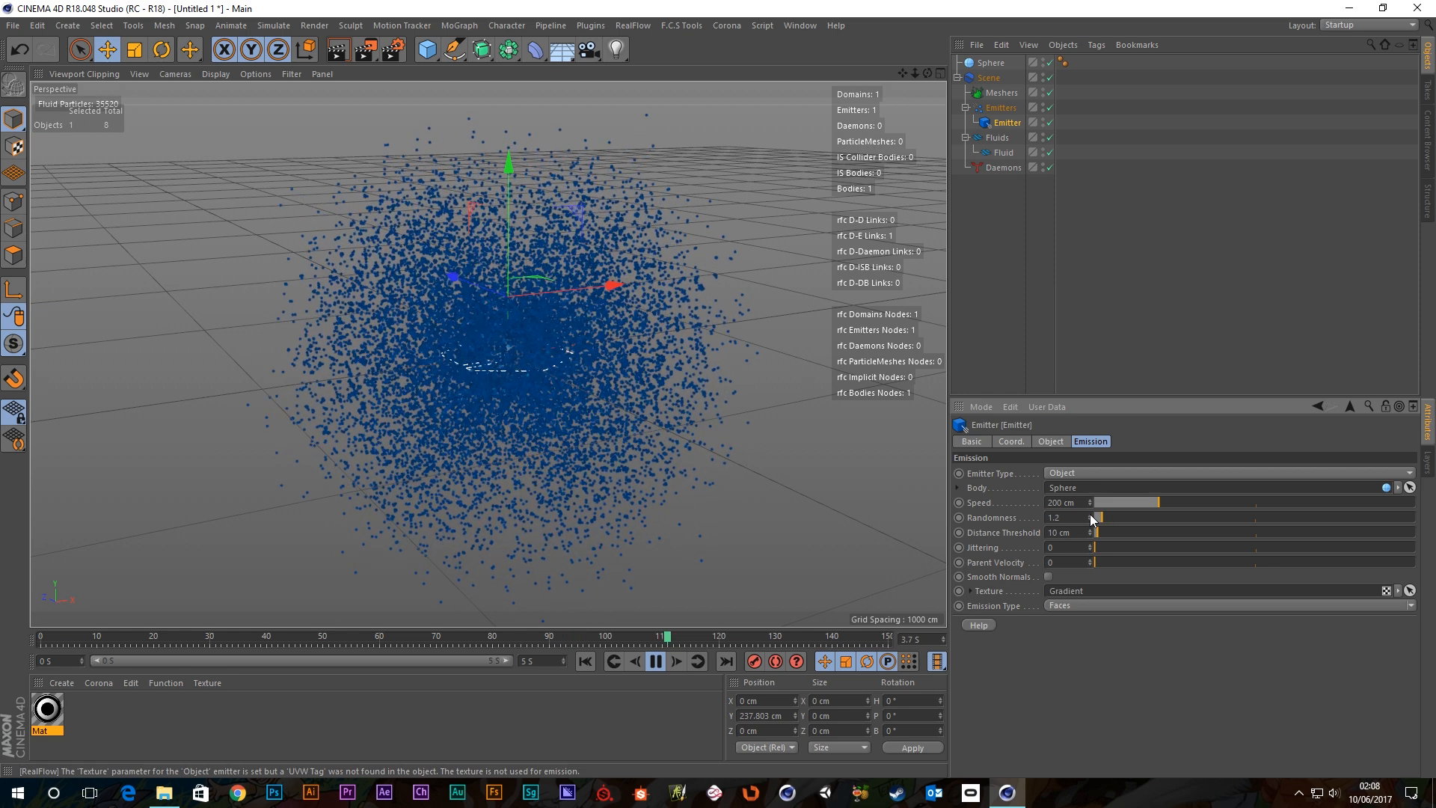
left_click(1091, 515)
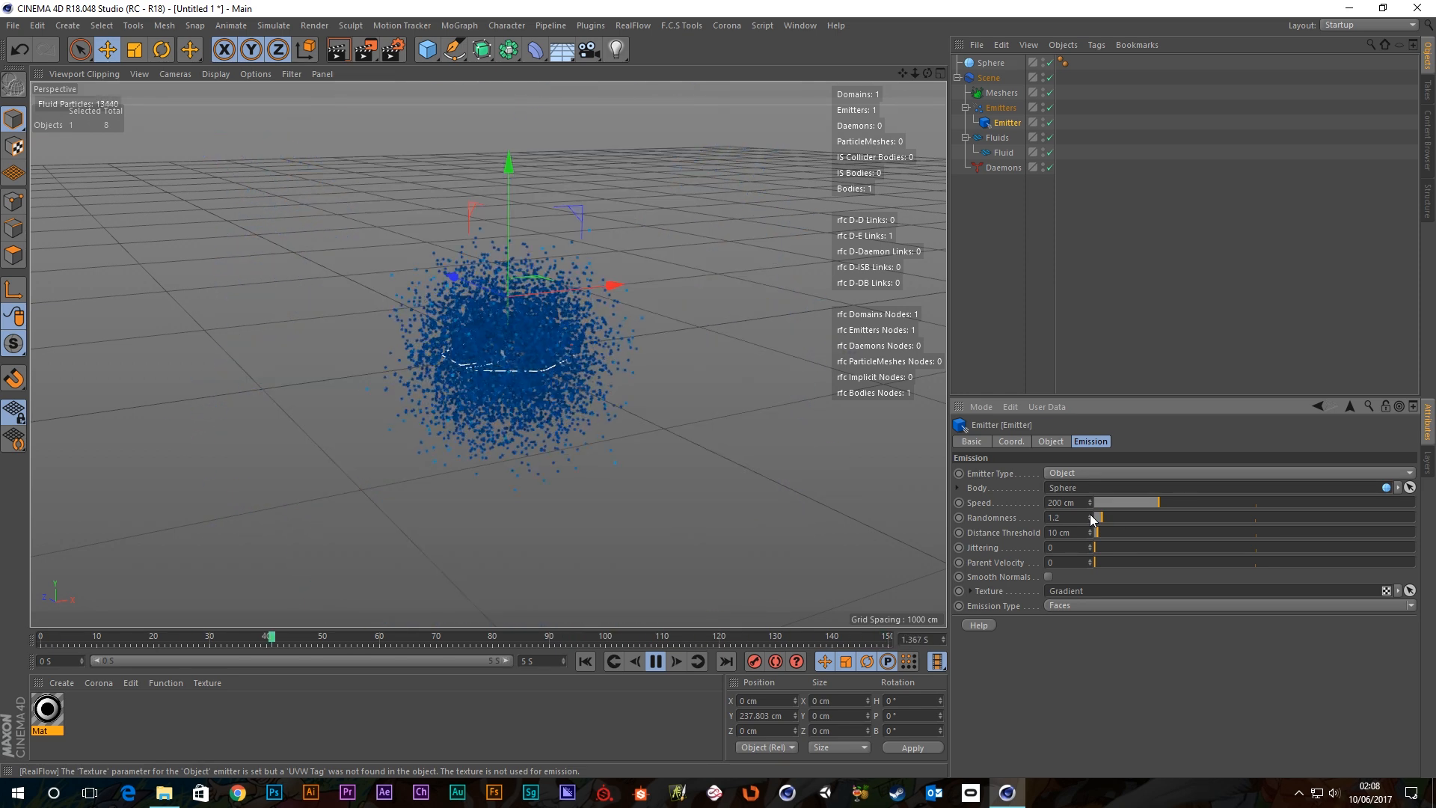
left_click(1091, 515)
left_click(1090, 516)
left_click(1091, 515)
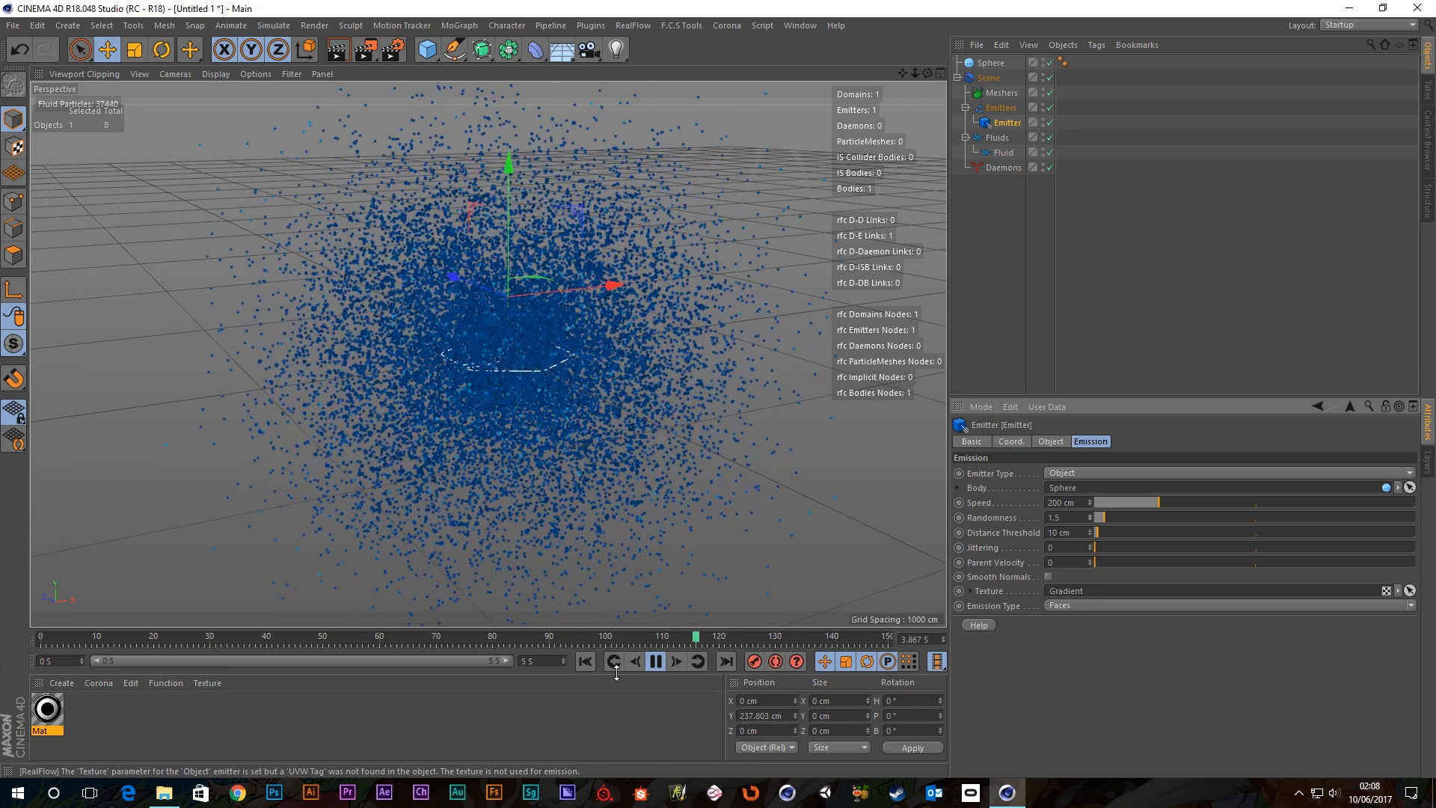
left_click(585, 662)
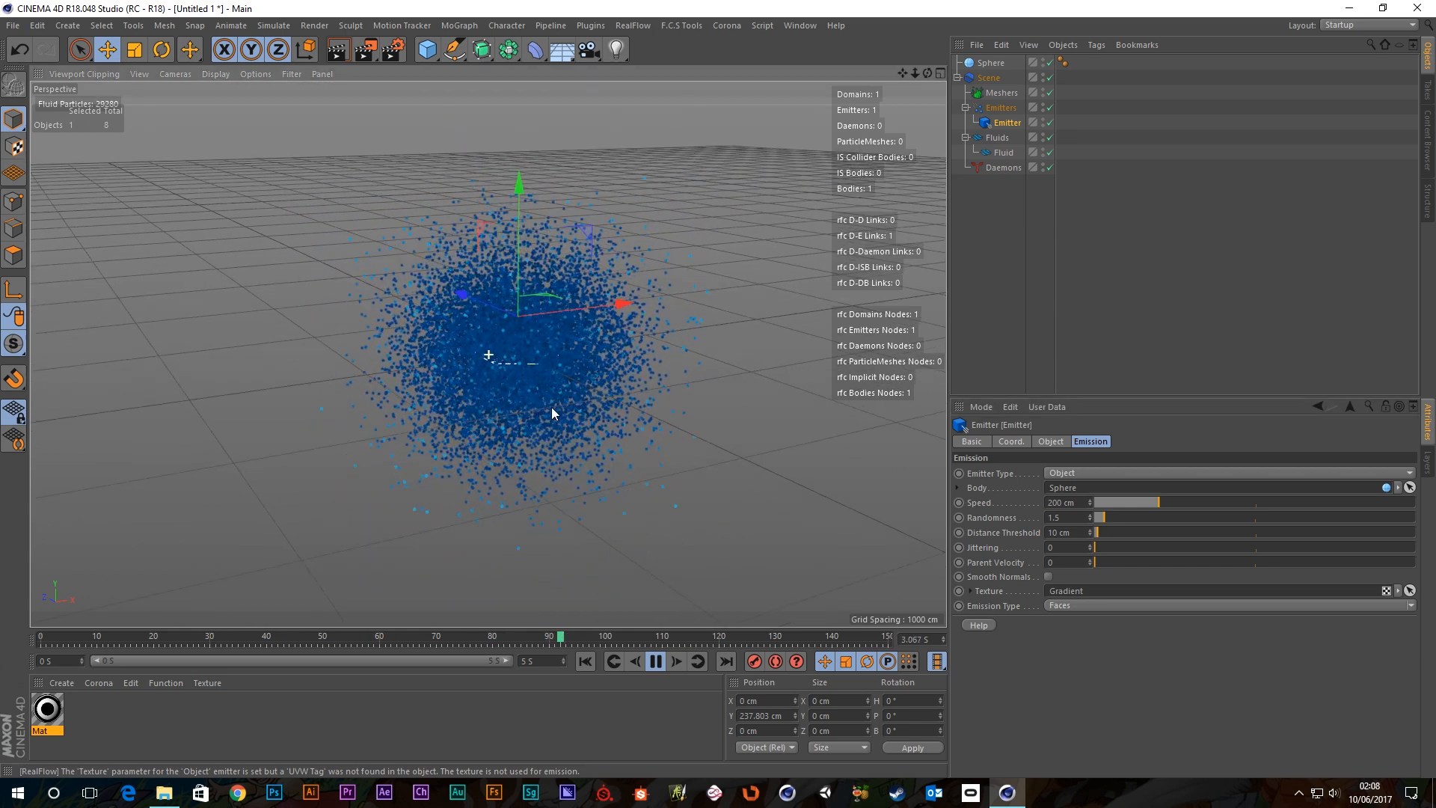
Hide the viewport grid through the Filter menu and orbit to look down on the particles.
mouse_move(539, 408)
left_mouse_down("alt")
mouse_move(526, 372)
mouse_move(534, 402)
left_mouse_up("alt")
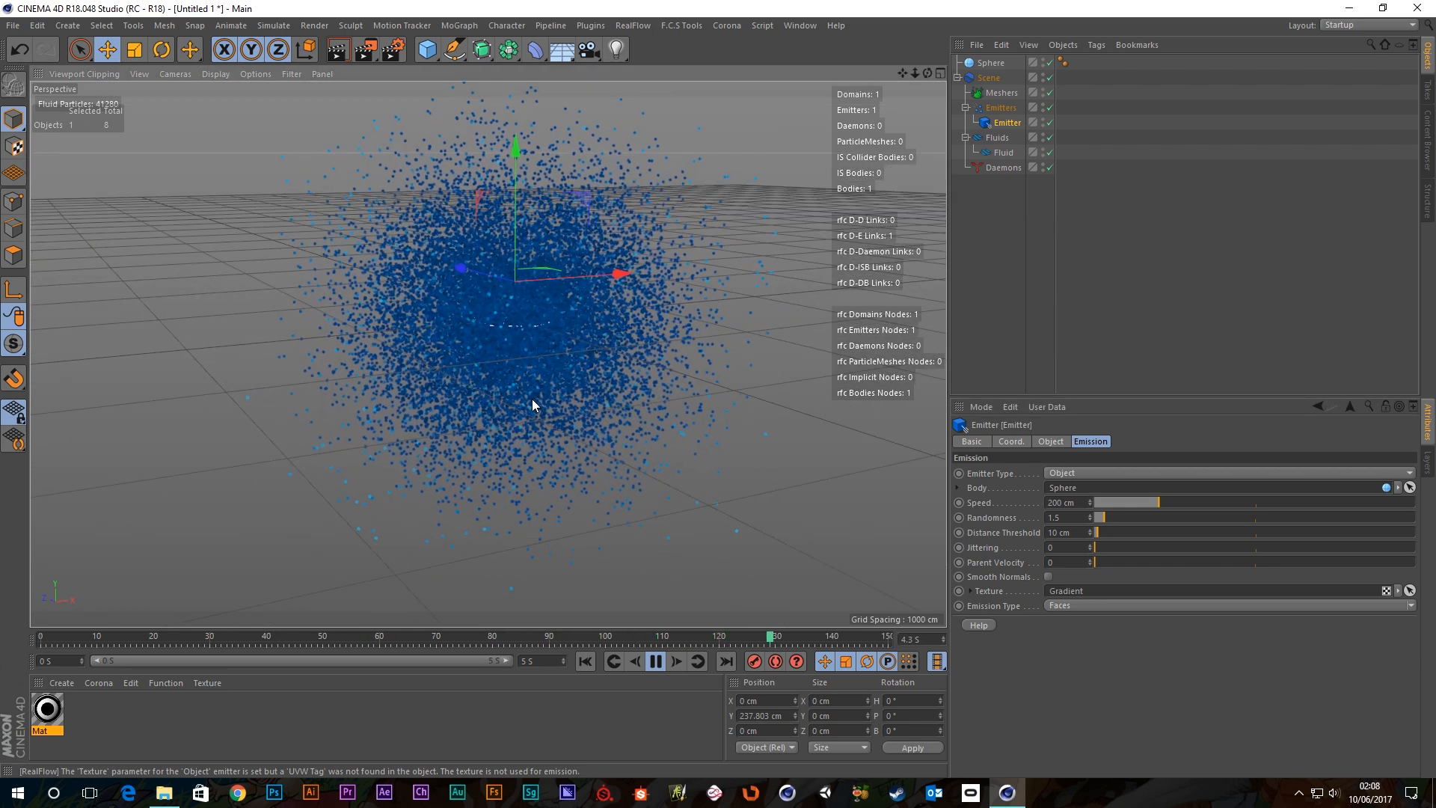
left_click(288, 74)
left_click(284, 291)
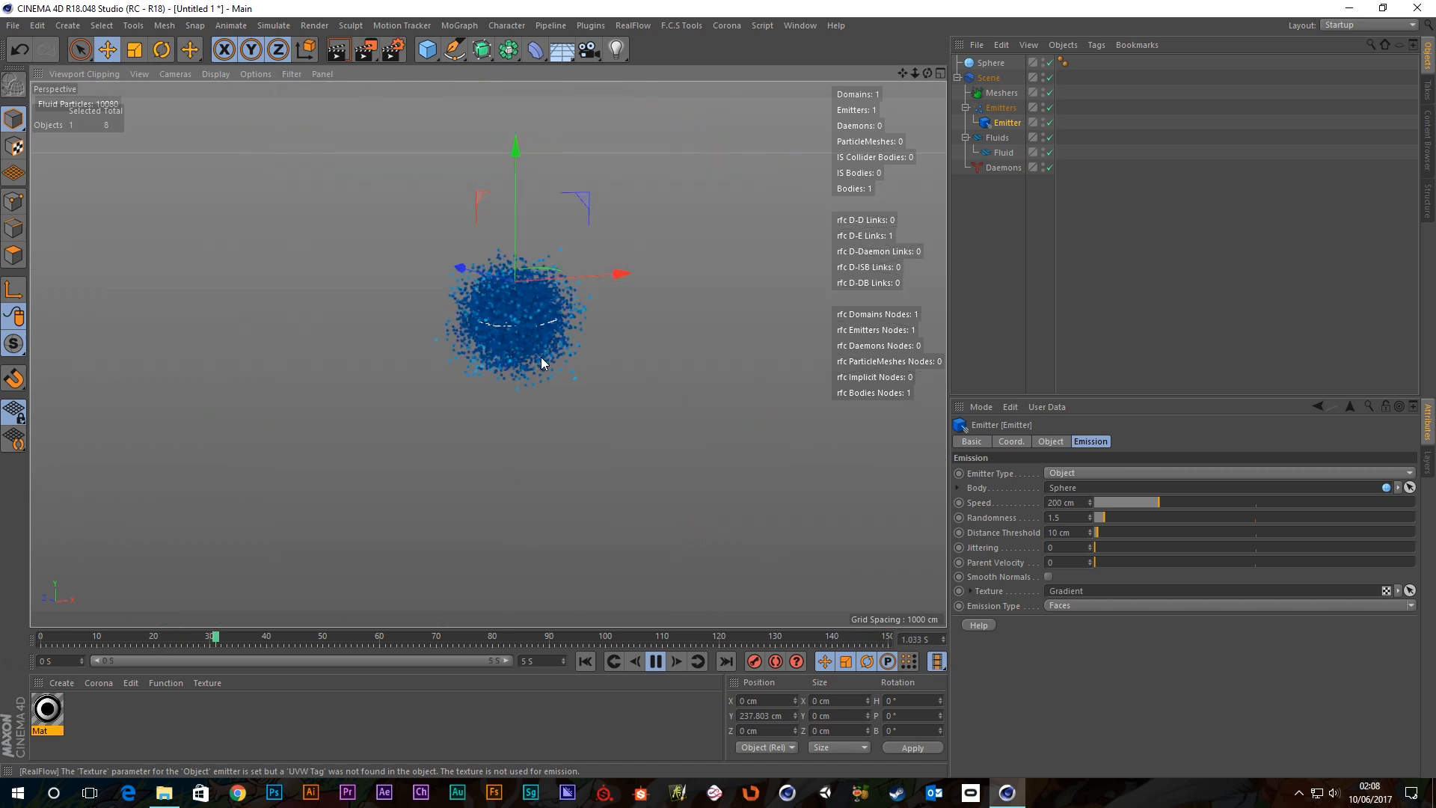
left_click_drag(541, 357, 472, 350, "alt")
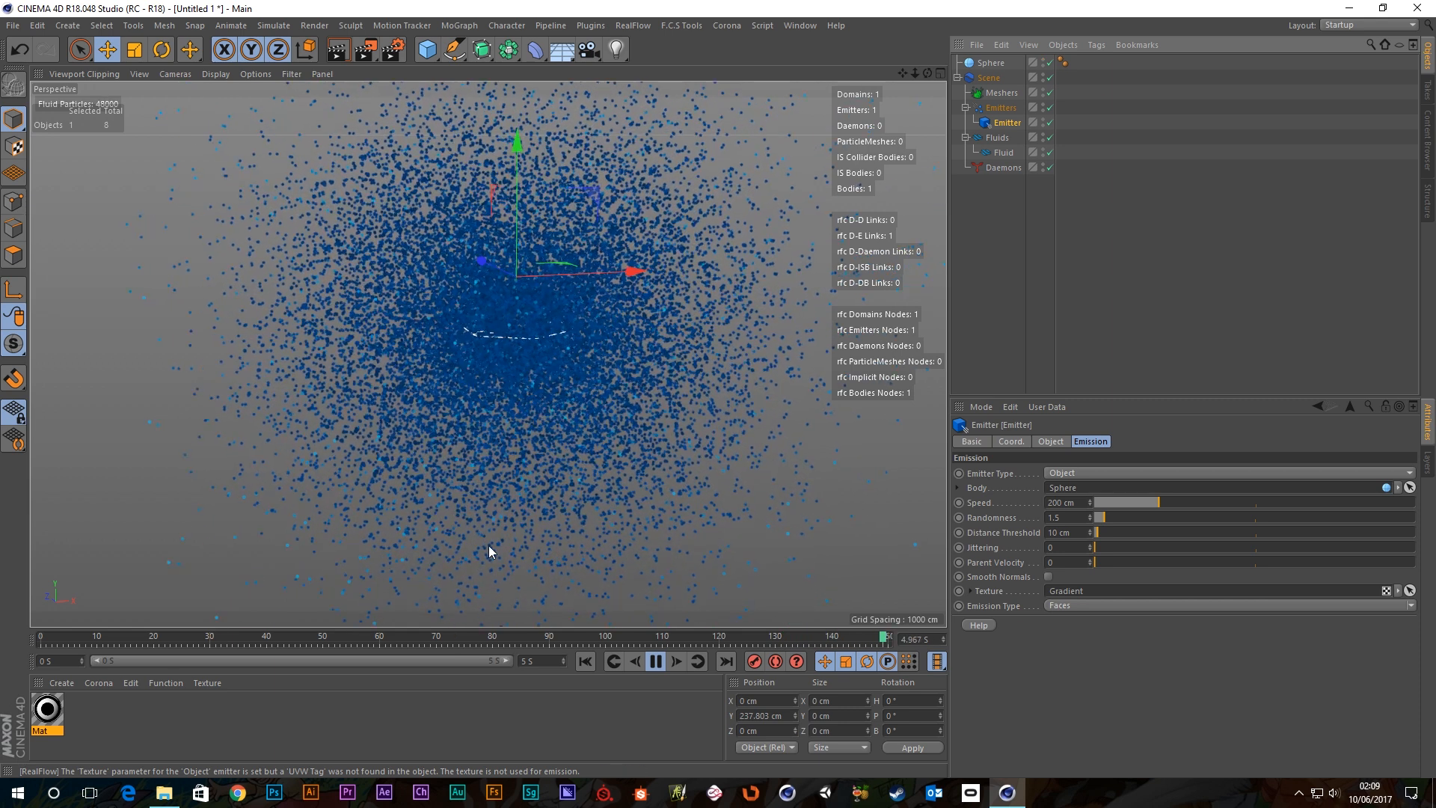
Replay the simulation and push Distance Threshold from about 126 cm up toward 1000 cm.
left_click(655, 661)
left_click(586, 661)
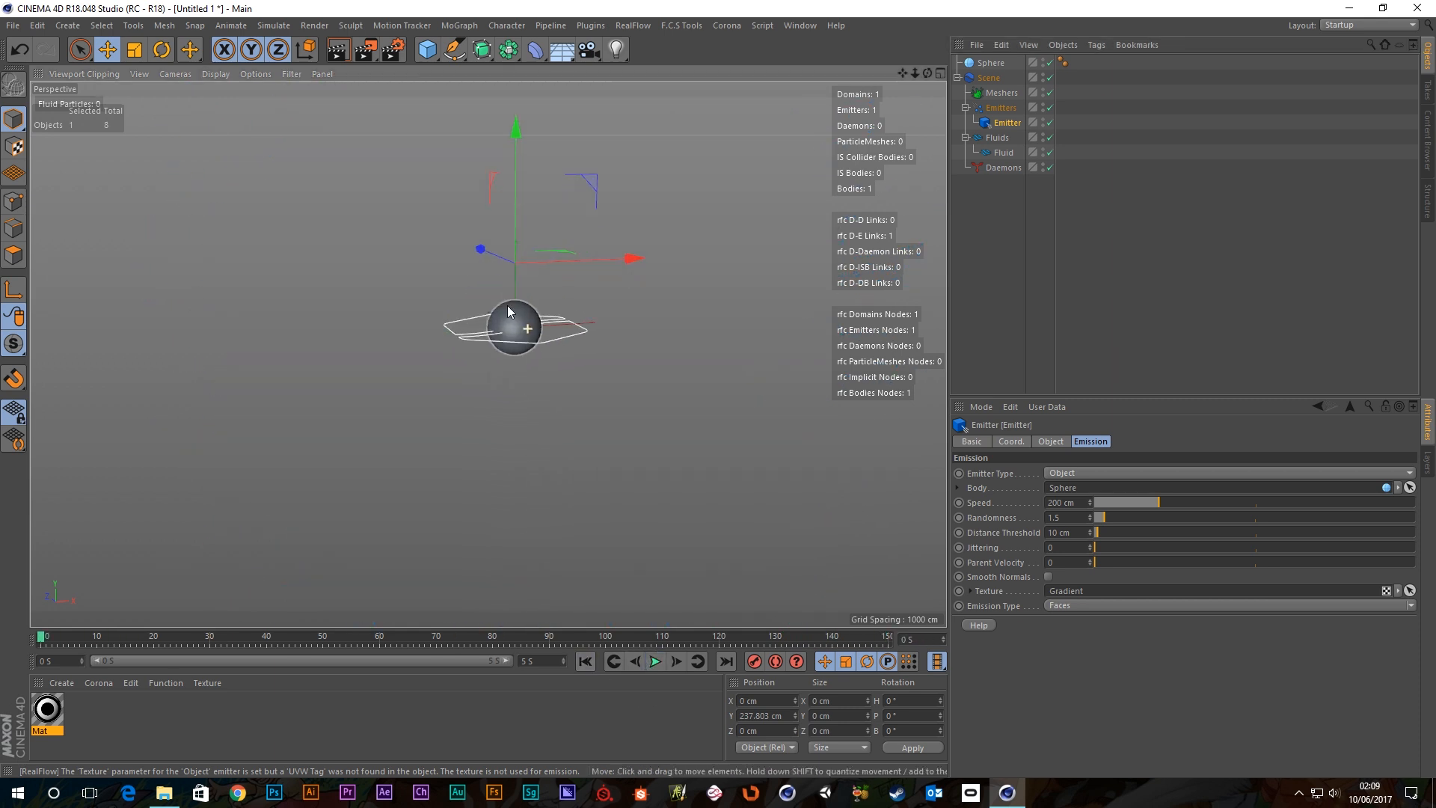
scroll(506, 326, "up", 10)
scroll(503, 330, "up", 10)
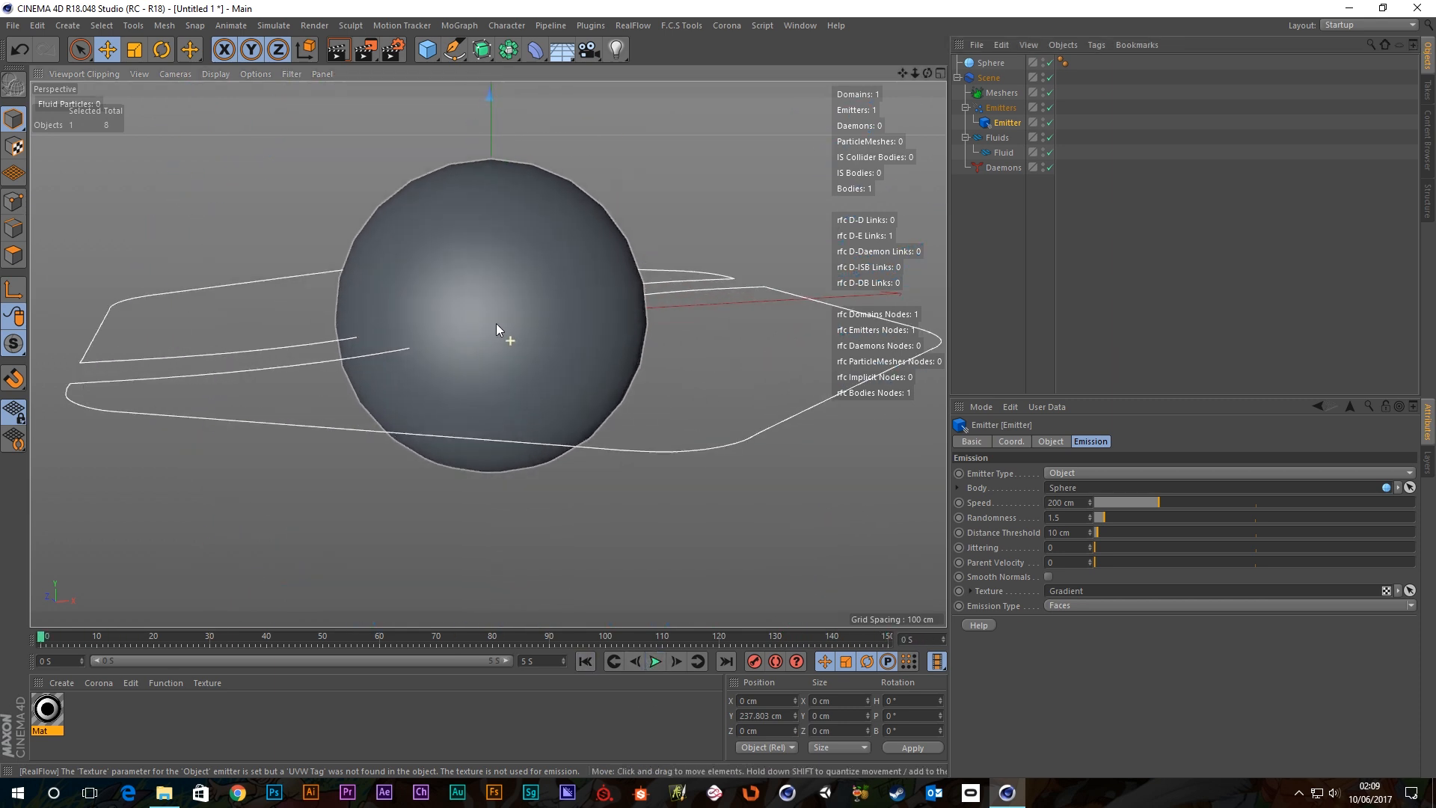
scroll(540, 312, "up", 6)
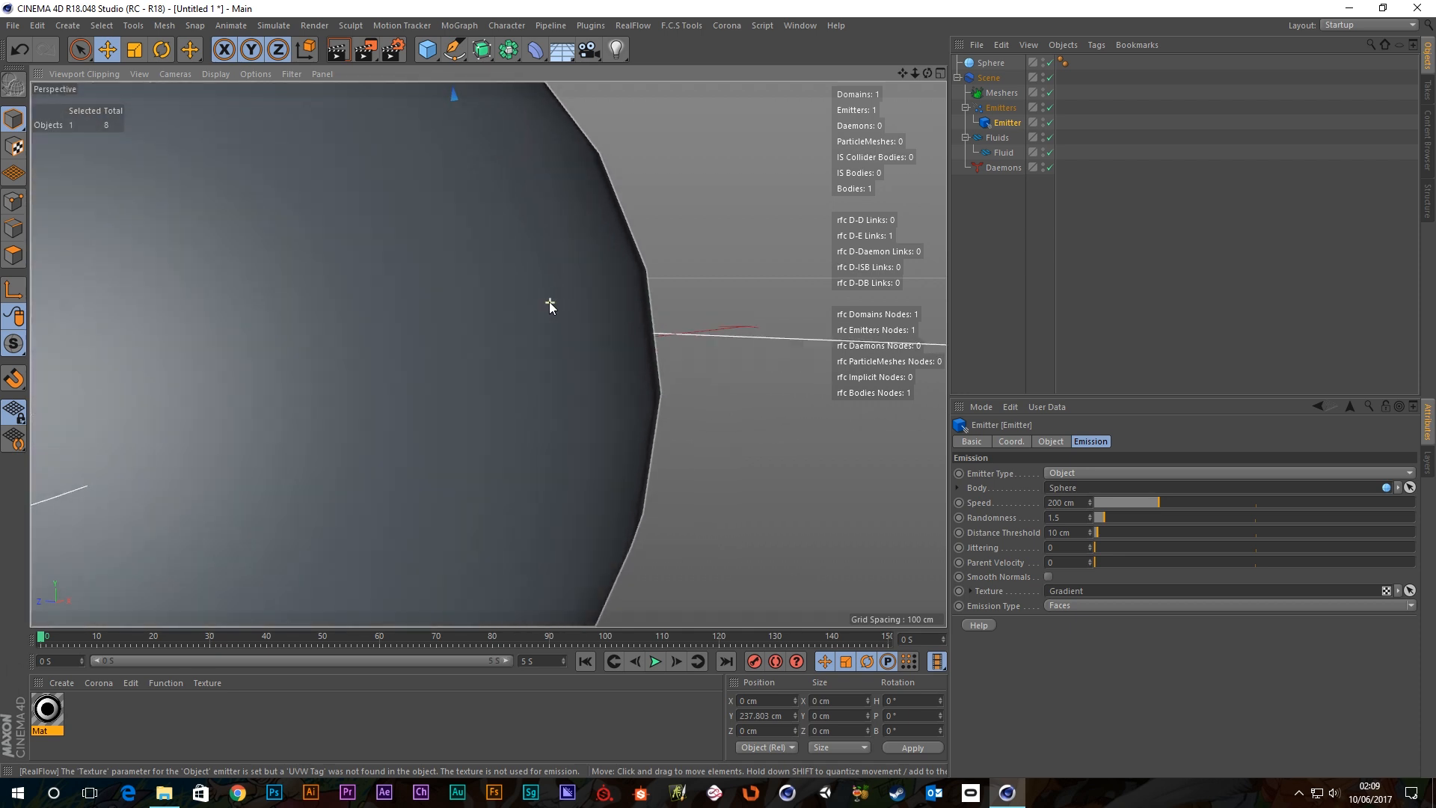
left_click(655, 661)
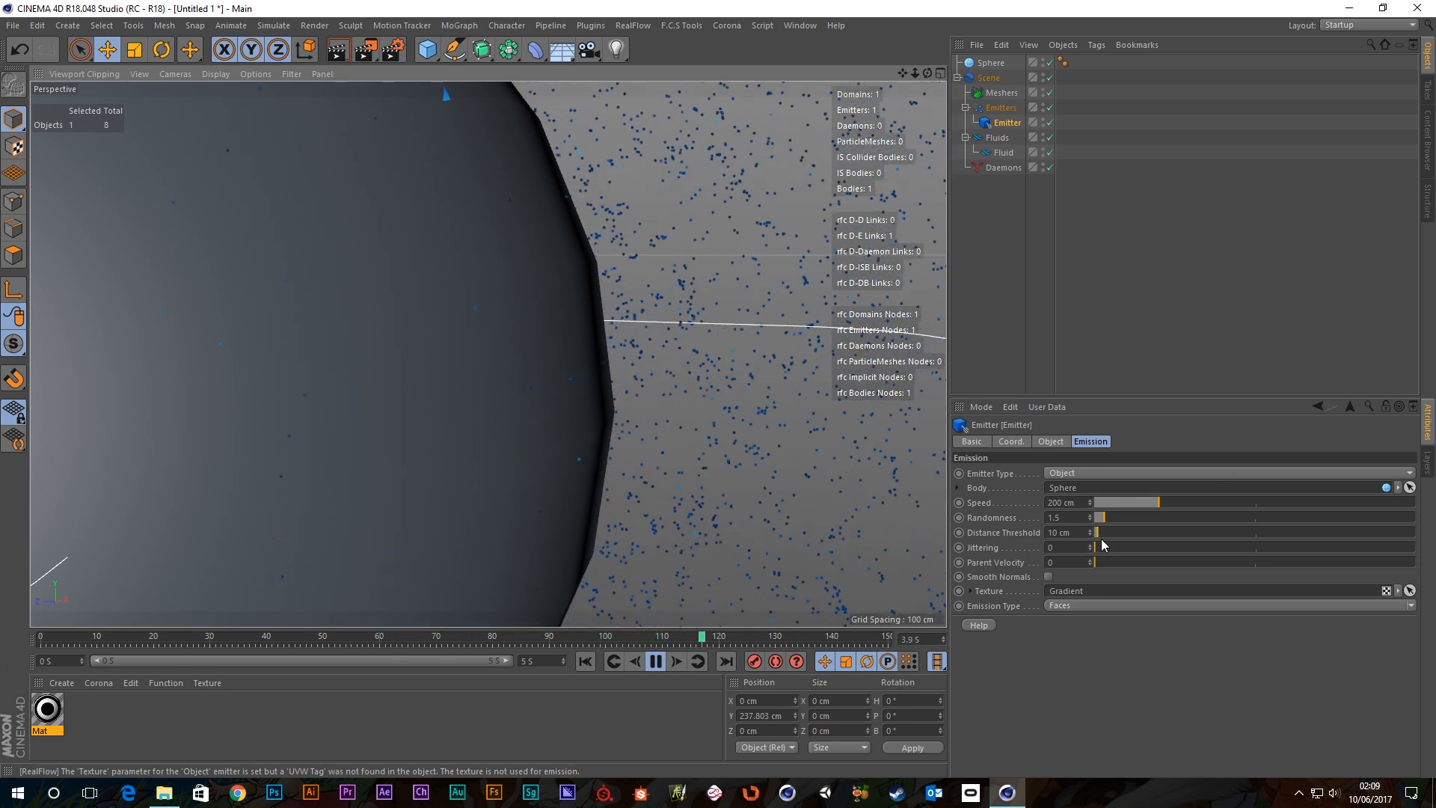
left_click_drag(1098, 533, 1136, 533)
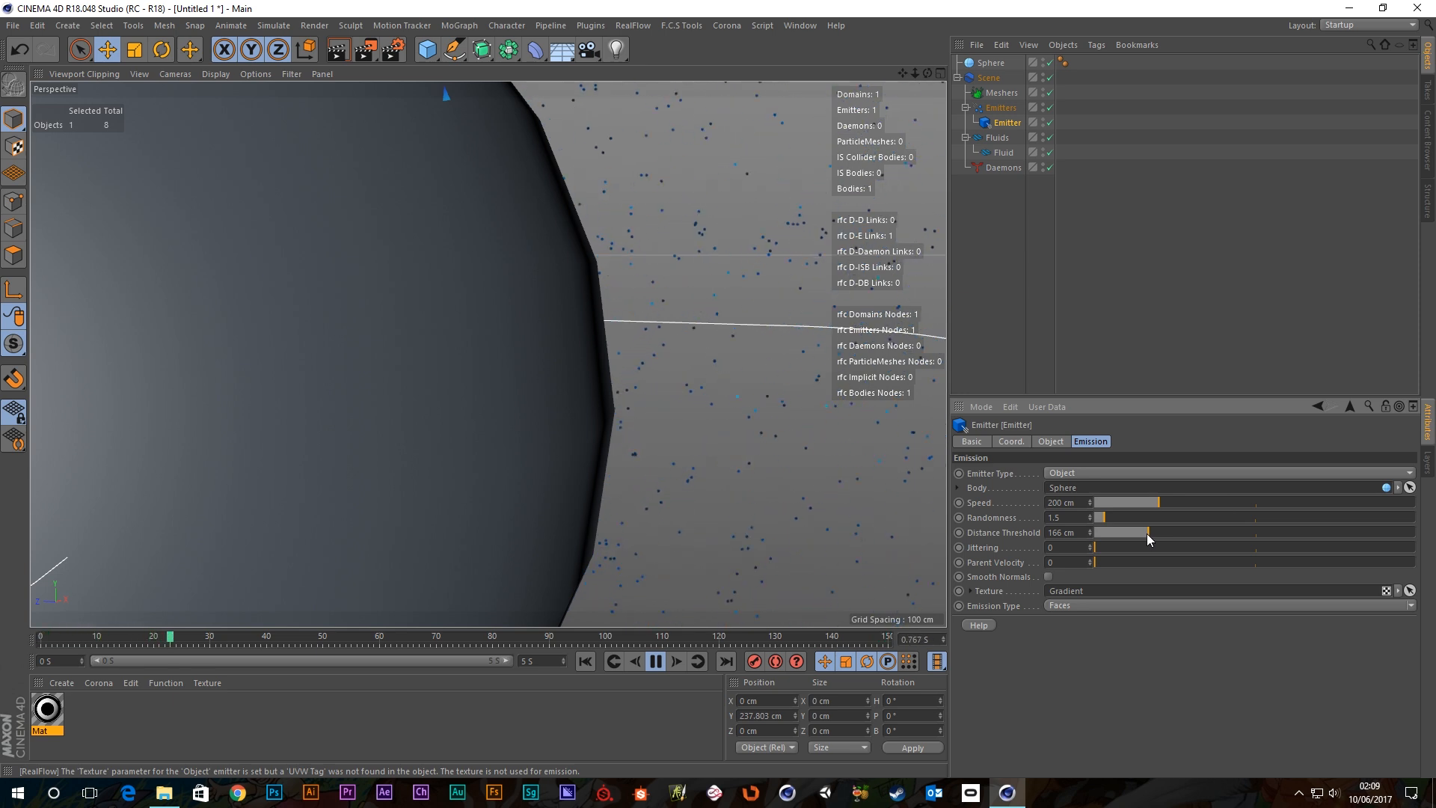
left_click_drag(1147, 533, 1421, 539)
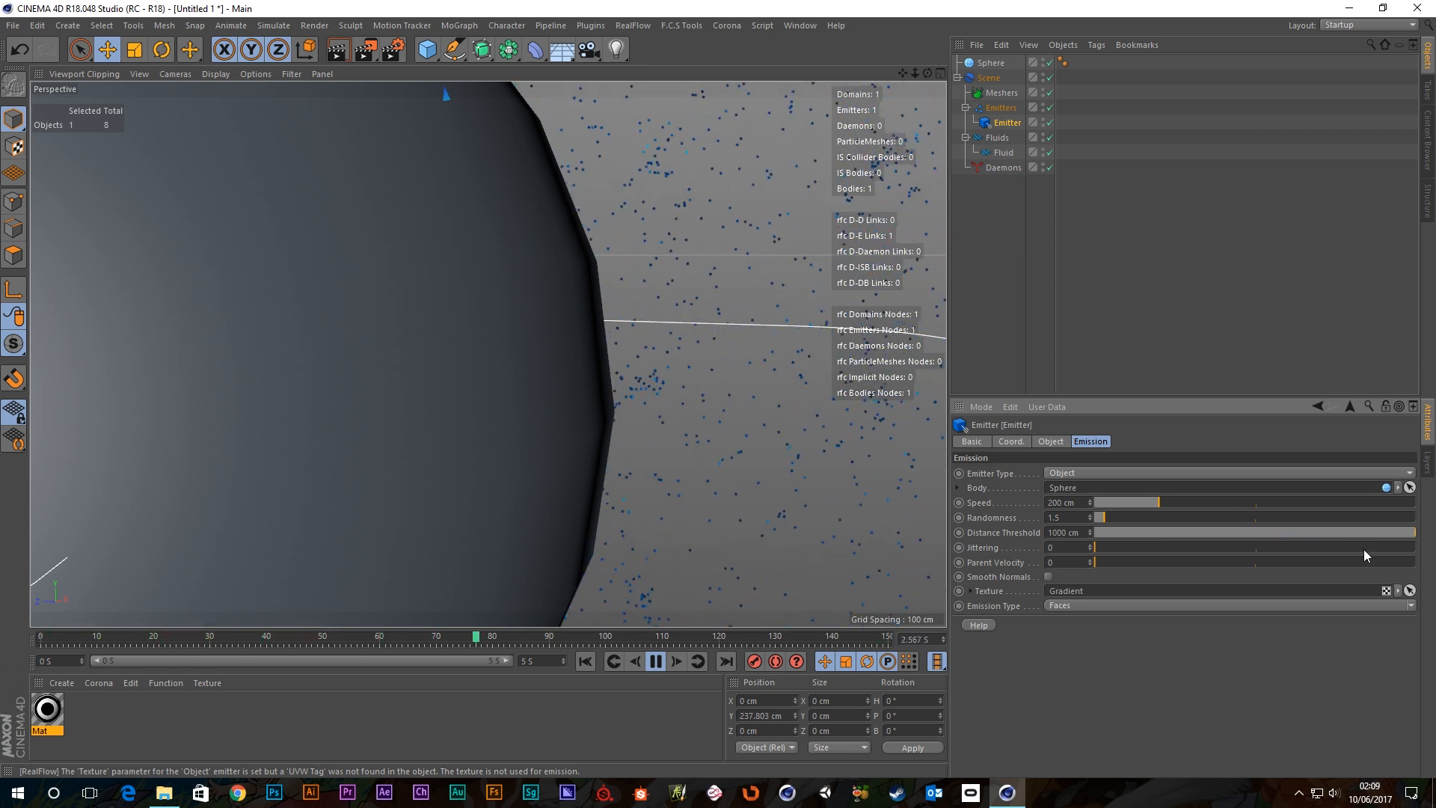
left_click(584, 661)
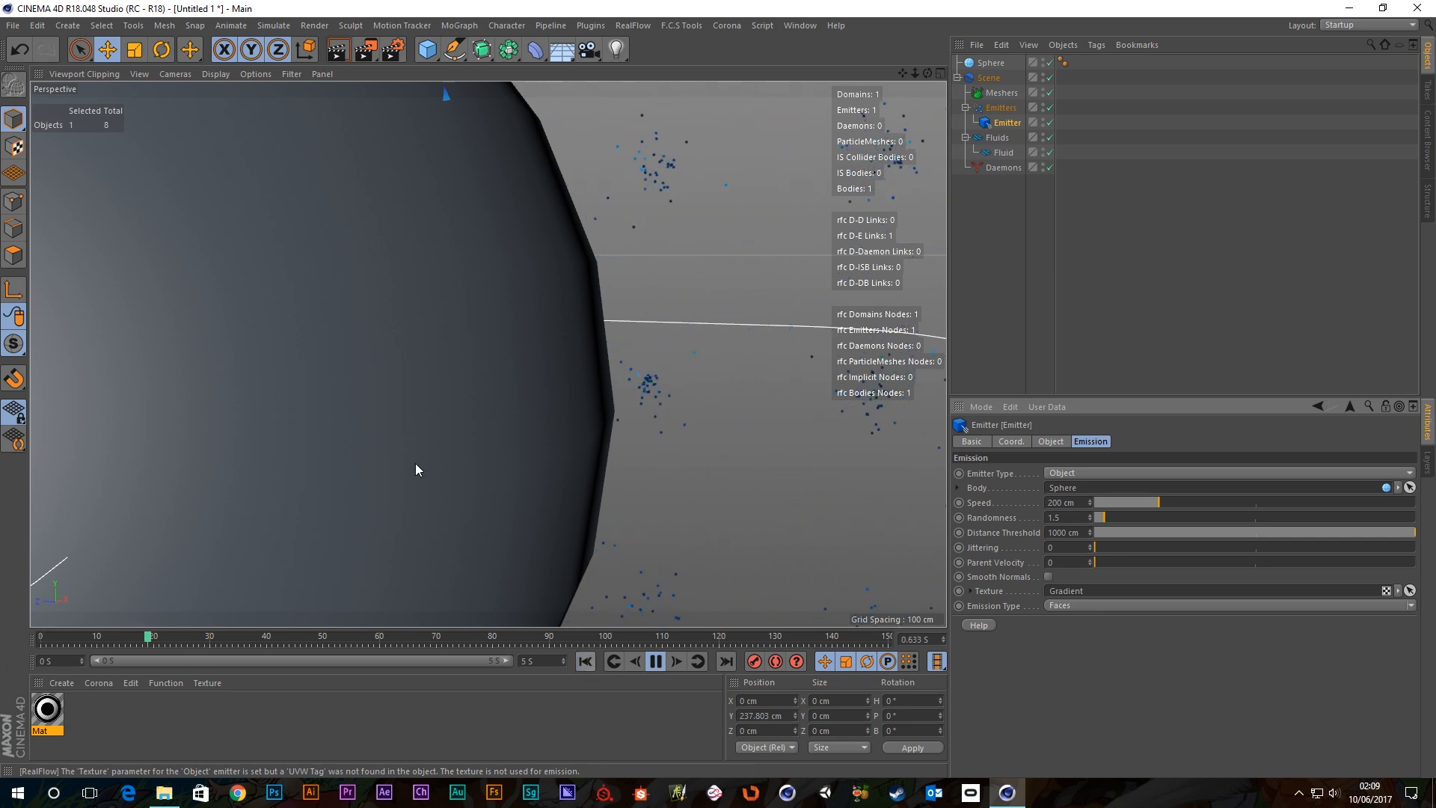
Zoom out to view the particle cloud, then lower Distance Threshold via 887 cm to 526 cm.
scroll(416, 463, "down", 4)
left_click_drag(381, 349, 281, 416, "alt")
scroll(404, 413, "down", 4)
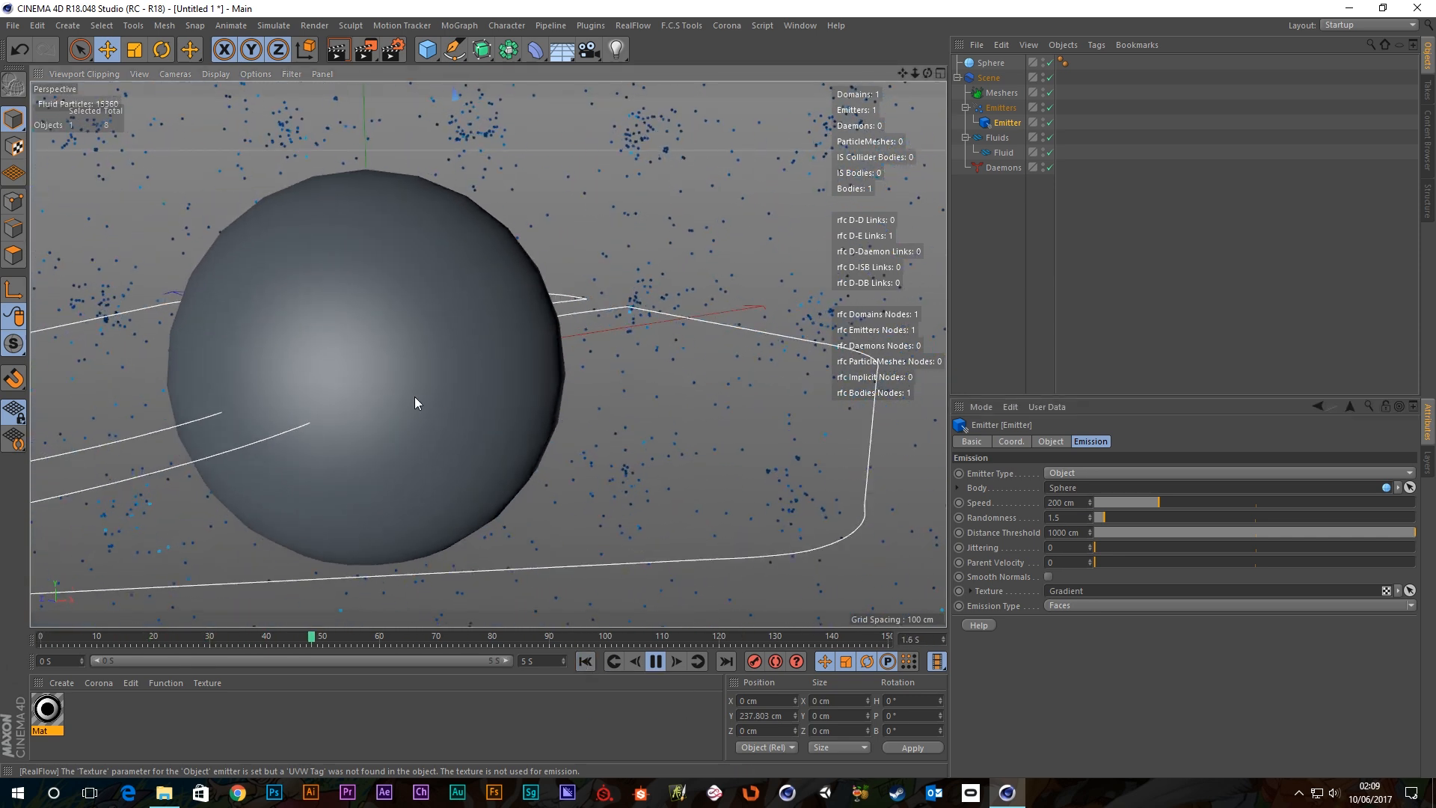
scroll(416, 403, "down", 10)
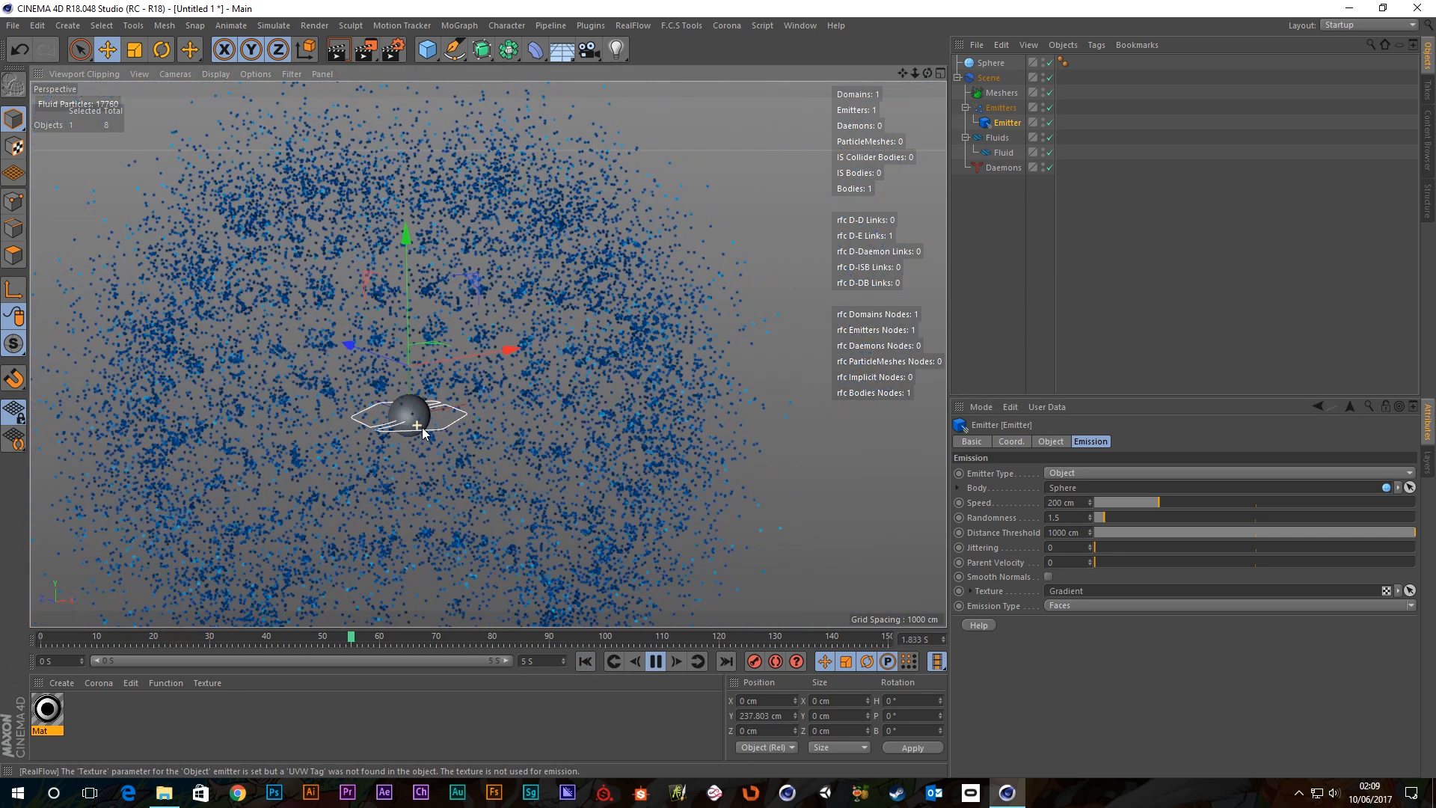
scroll(423, 429, "down", 5)
middle_click_drag(431, 439, 524, 296, "alt")
left_click_drag(517, 341, 568, 334, "alt")
scroll(277, 297, "up", 5)
mouse_move(376, 232)
left_mouse_down("alt")
mouse_move(329, 278)
mouse_move(393, 251)
left_mouse_up("alt")
scroll(320, 323, "up", 7)
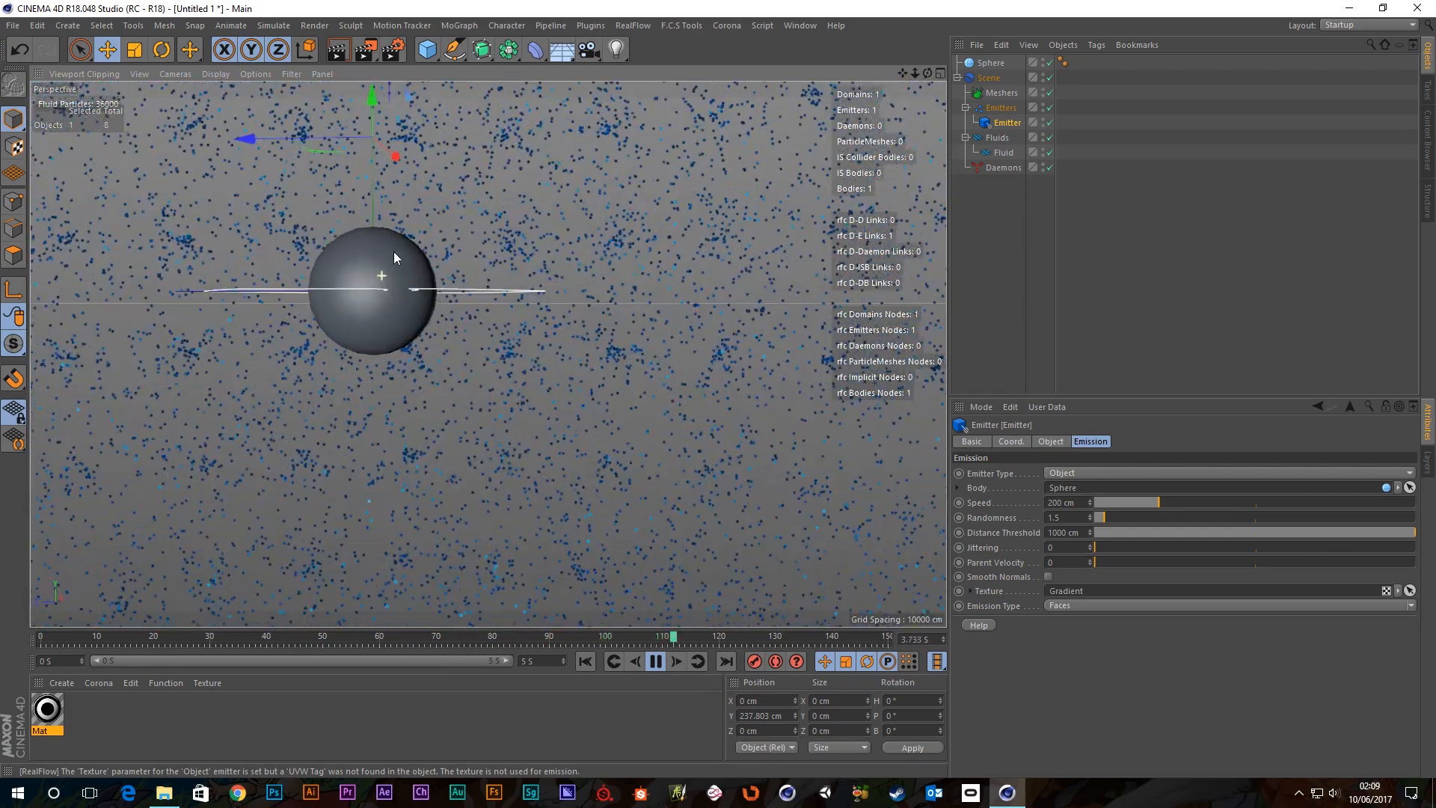
left_click(1379, 532)
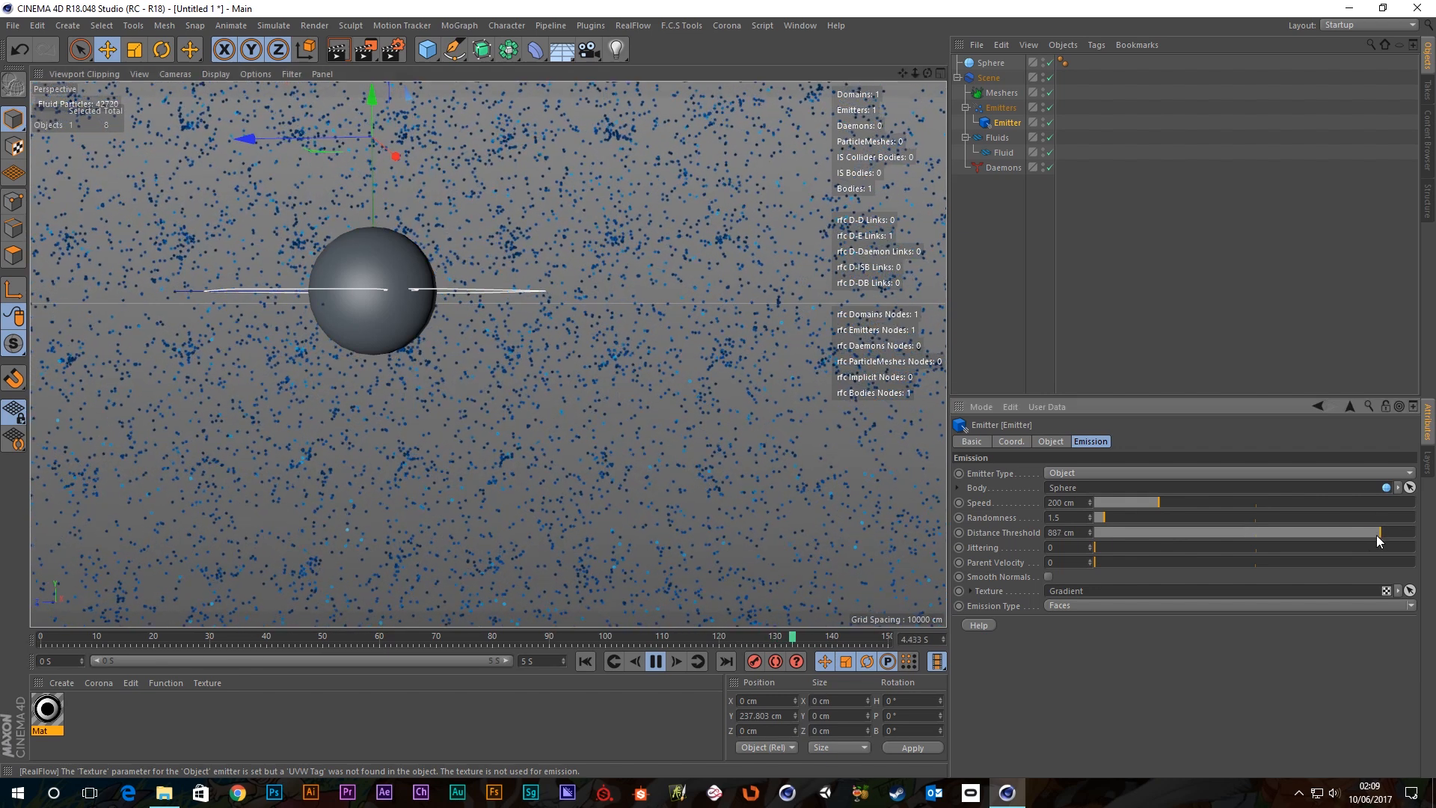
left_click_drag(1357, 537, 1178, 552)
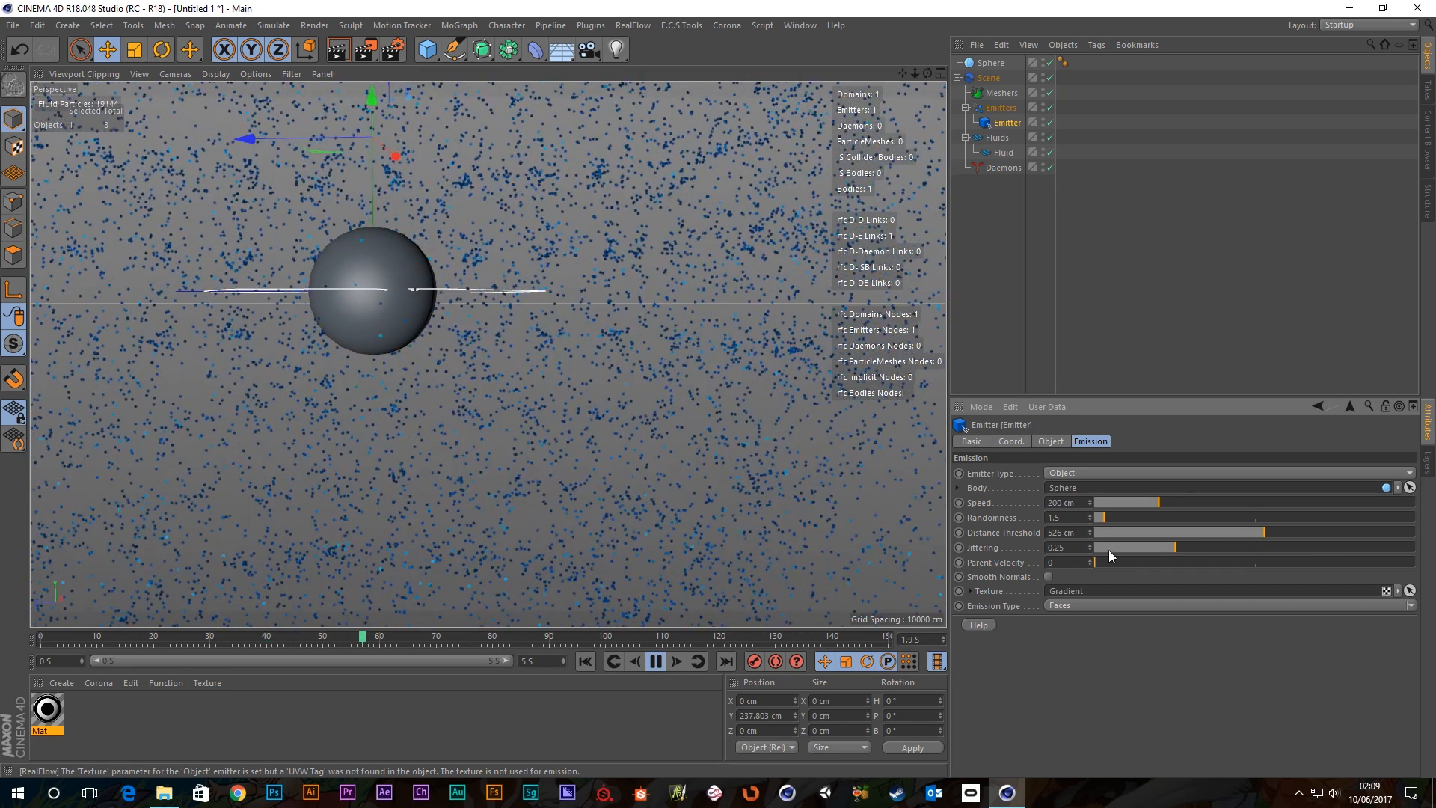
Undo the Jittering change, set Randomness to 0, and replay the emission.
key("ctrl+z")
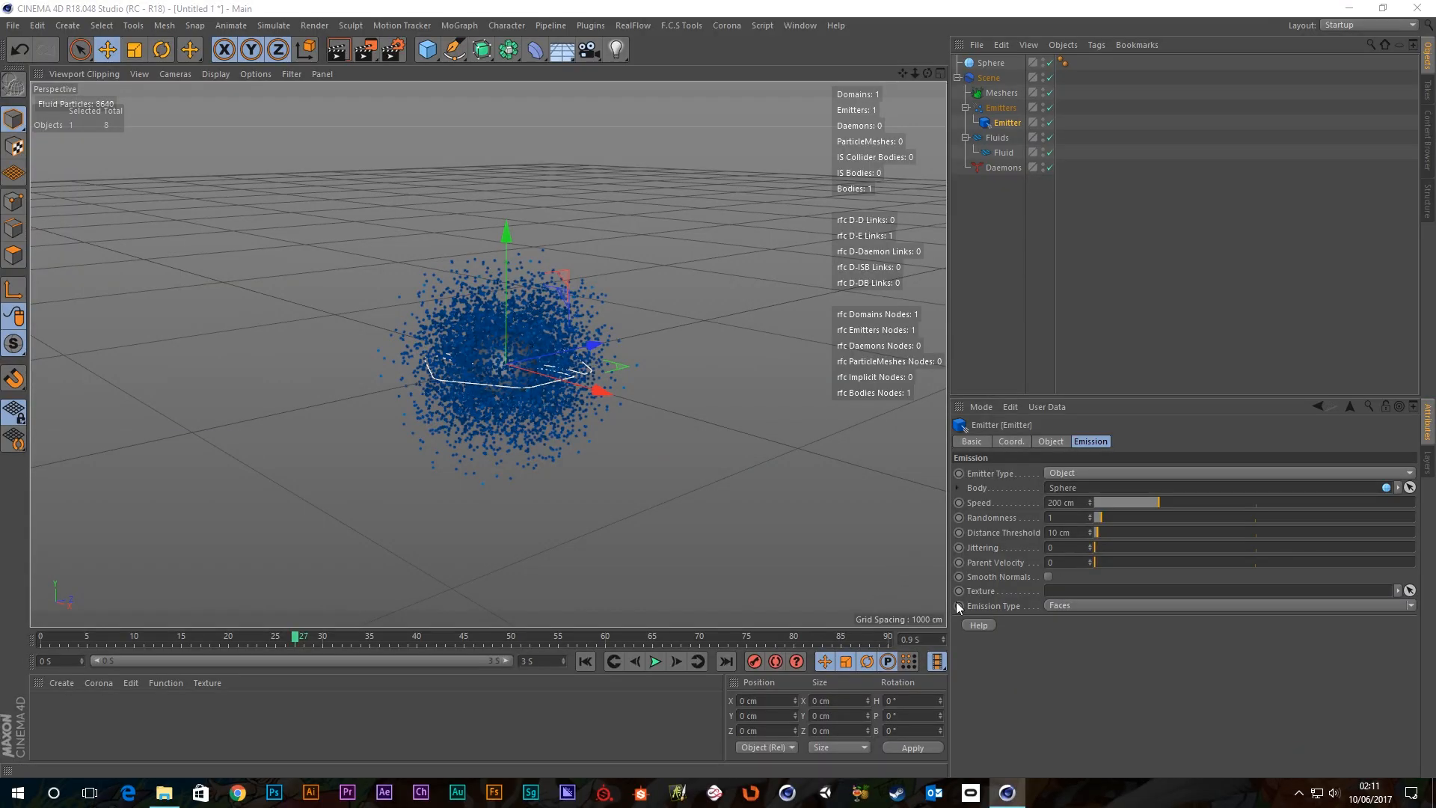
left_click(657, 661)
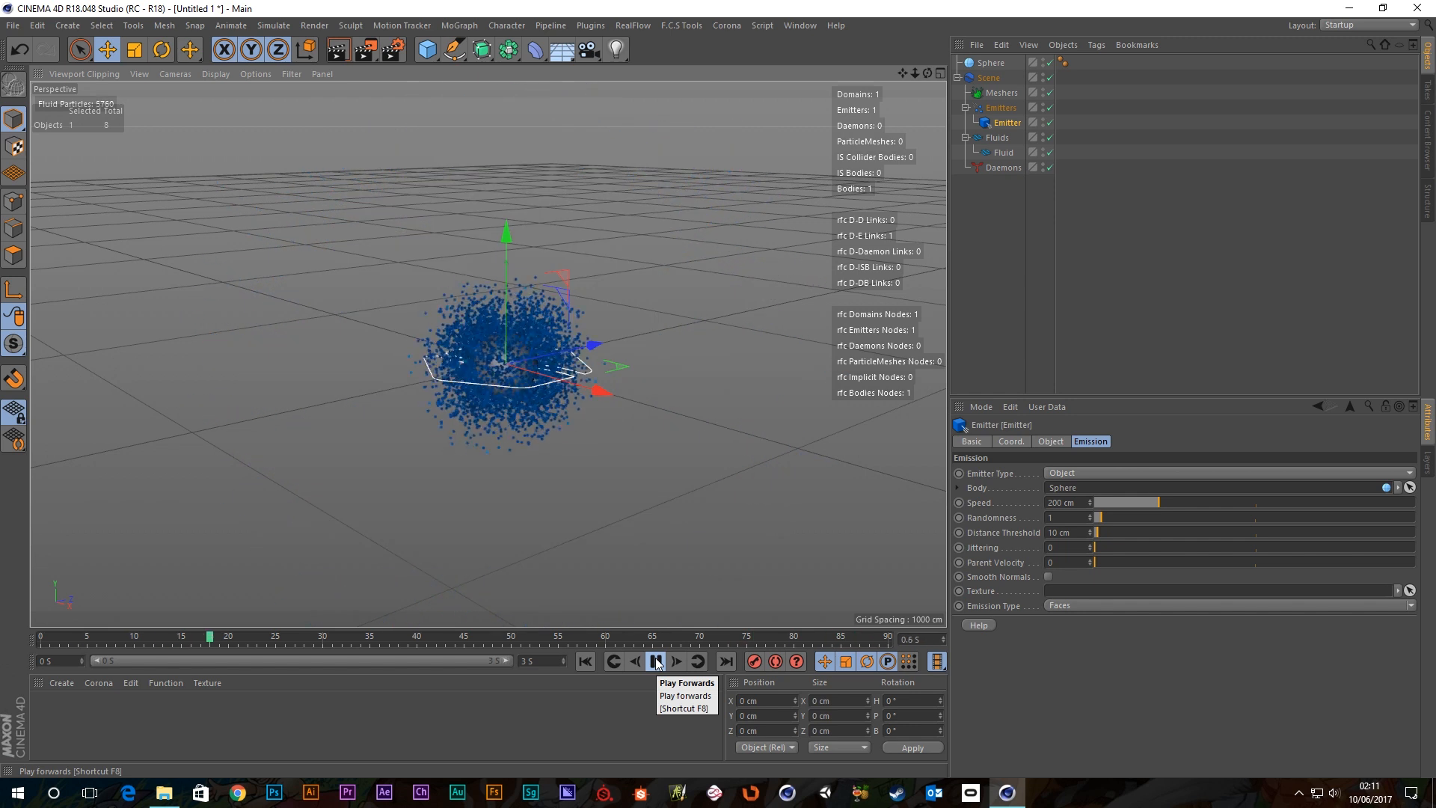
left_click(656, 662)
left_click(585, 661)
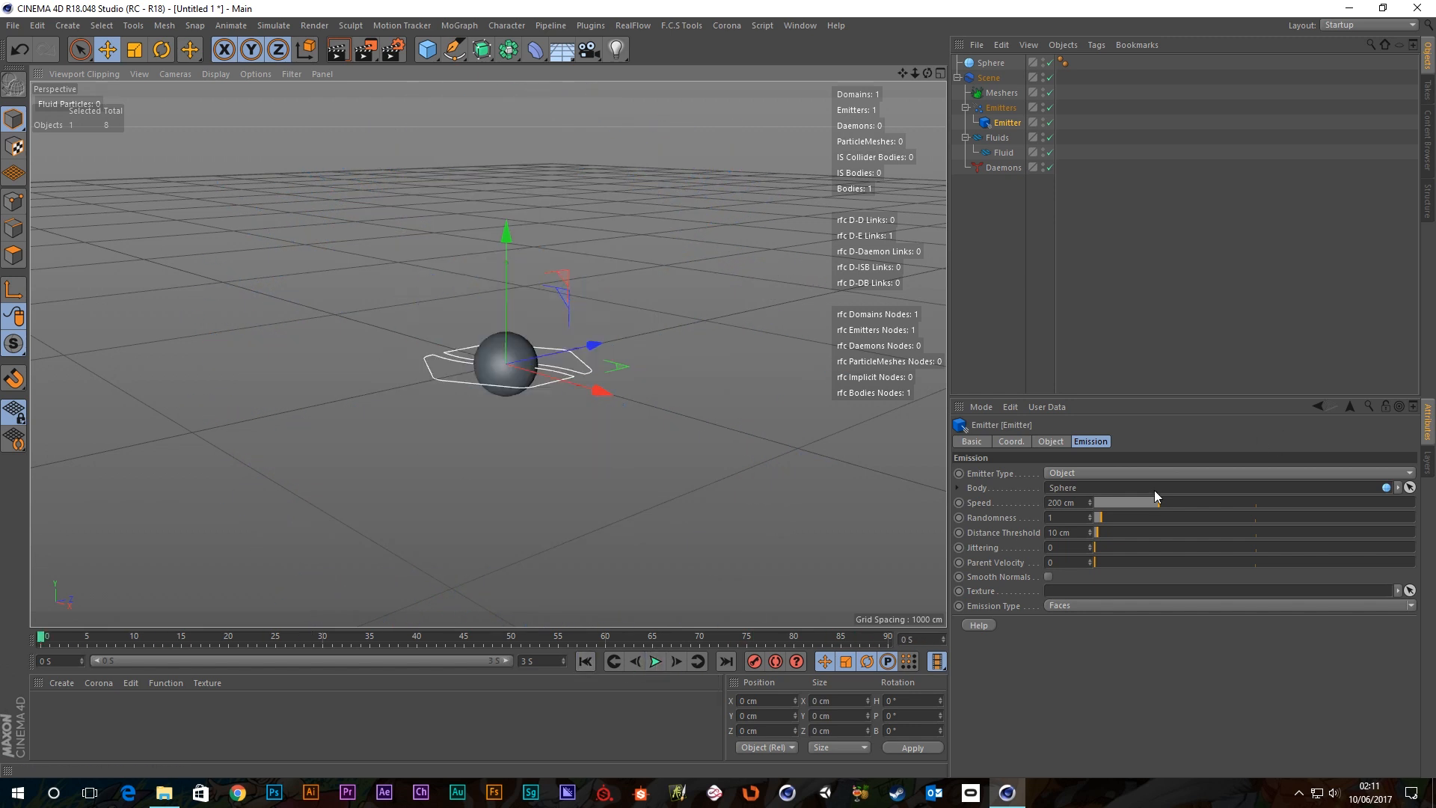
left_click(1108, 518)
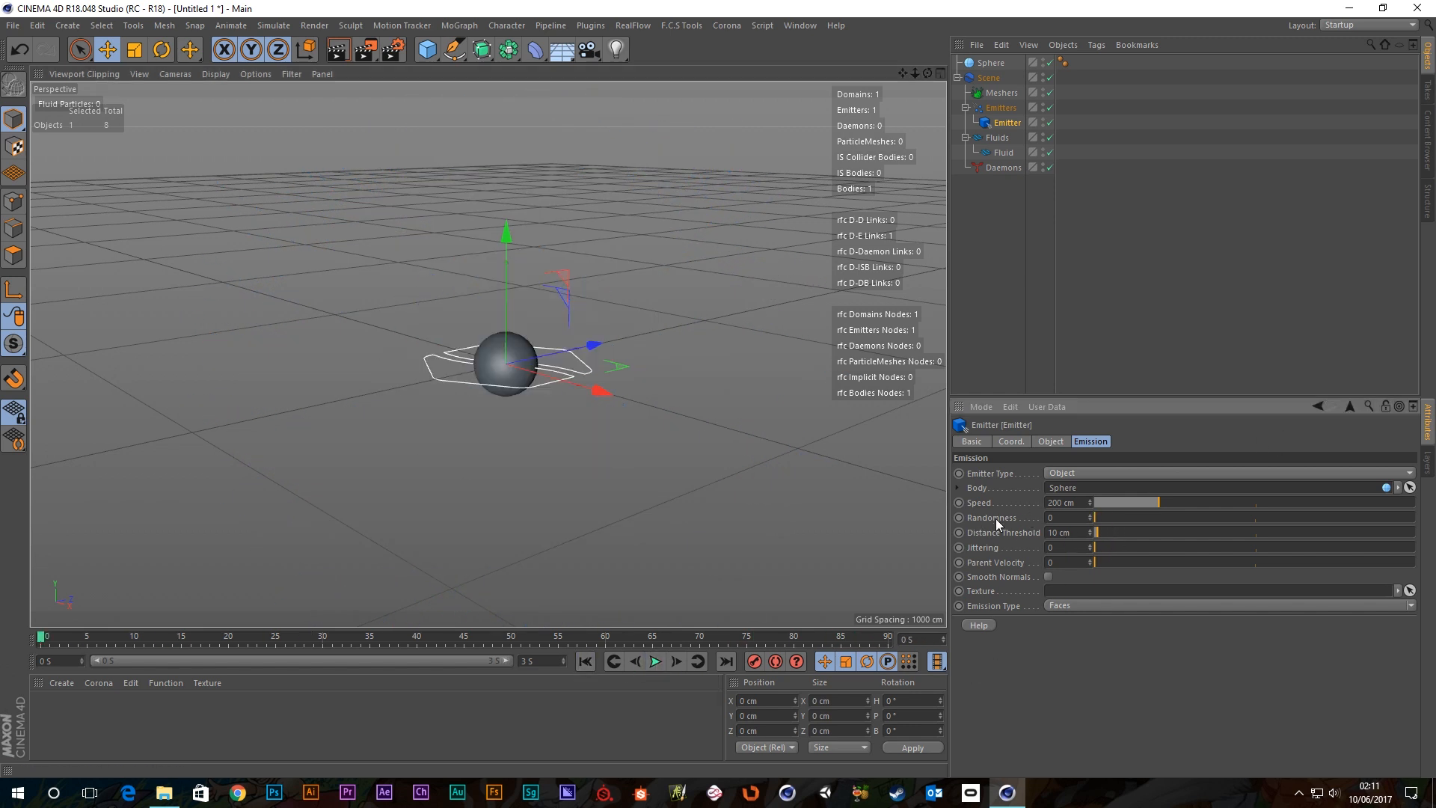
left_click(656, 661)
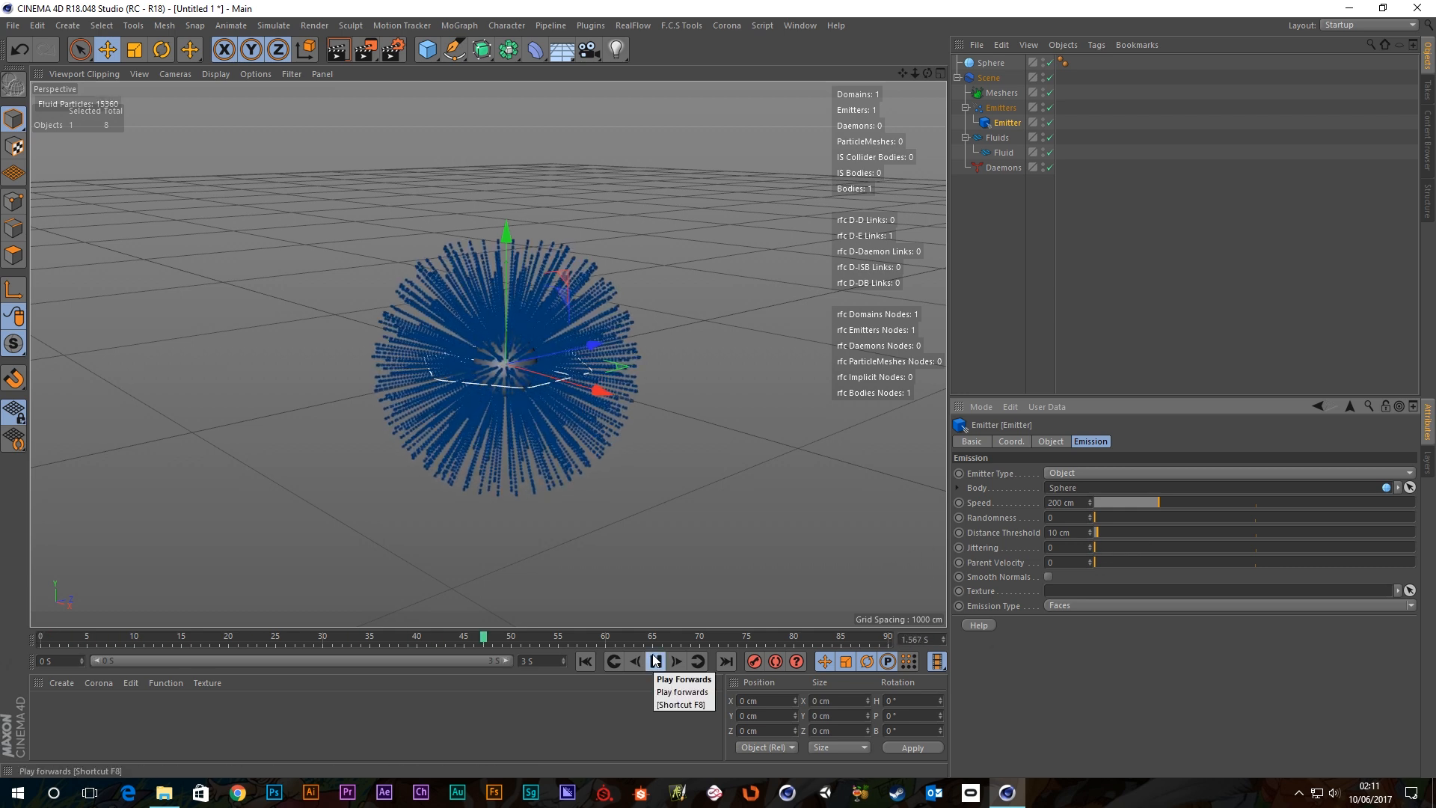
Test Jittering at 0.2 and then 0.5 with replays, ending rewound to frame 0.
left_click_drag(1112, 546, 1154, 549)
left_click(585, 661)
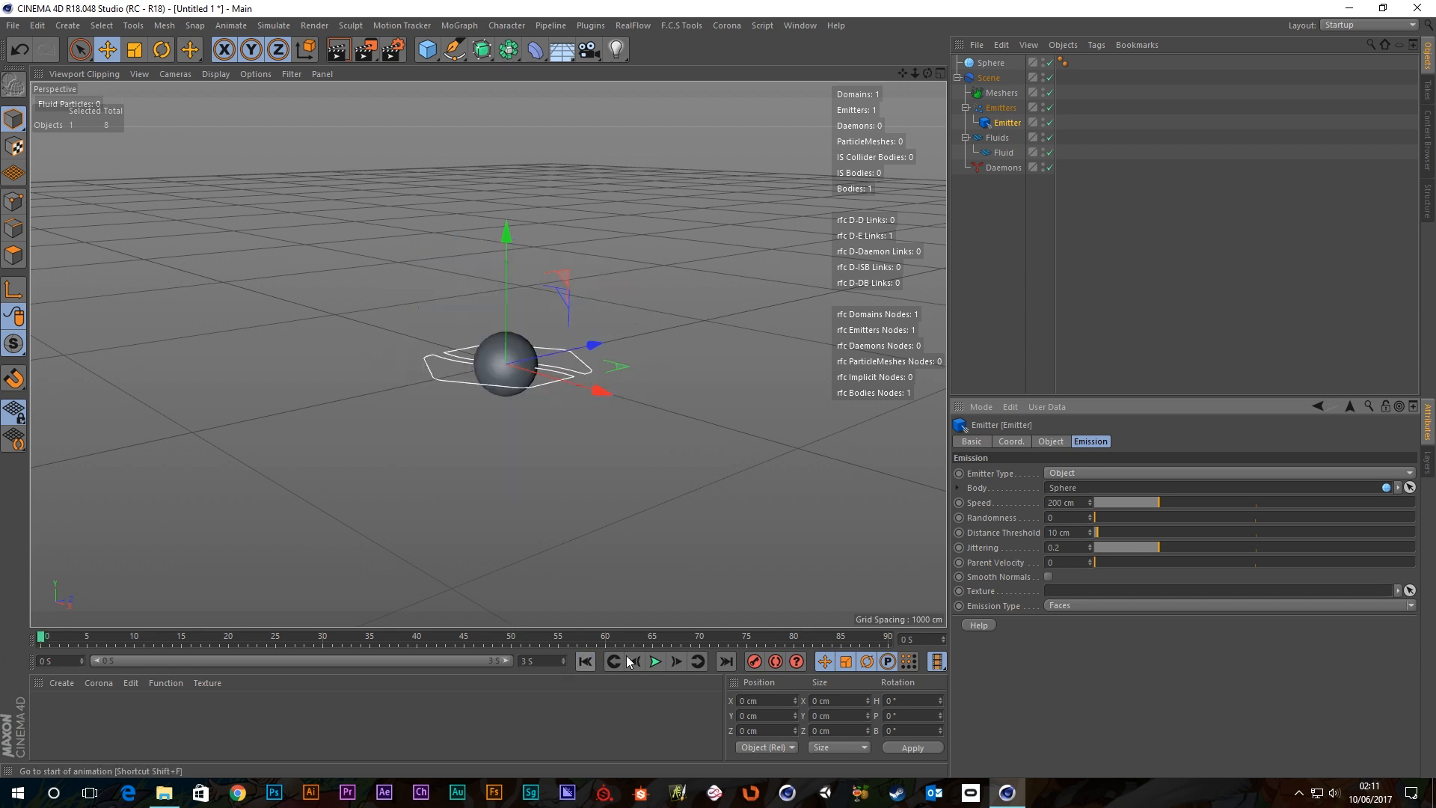
left_click(656, 661)
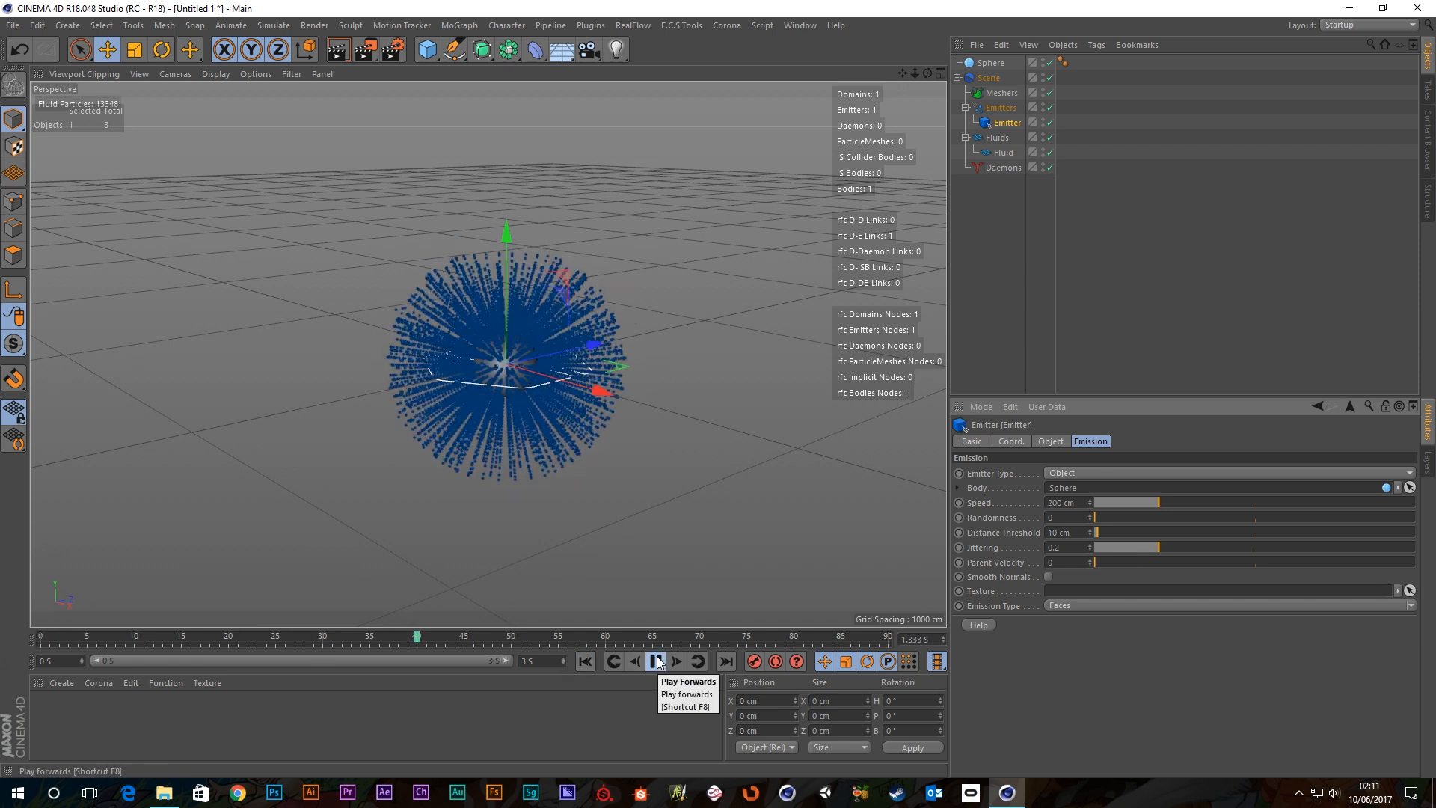
left_click(656, 661)
left_click_drag(1168, 546, 1251, 548)
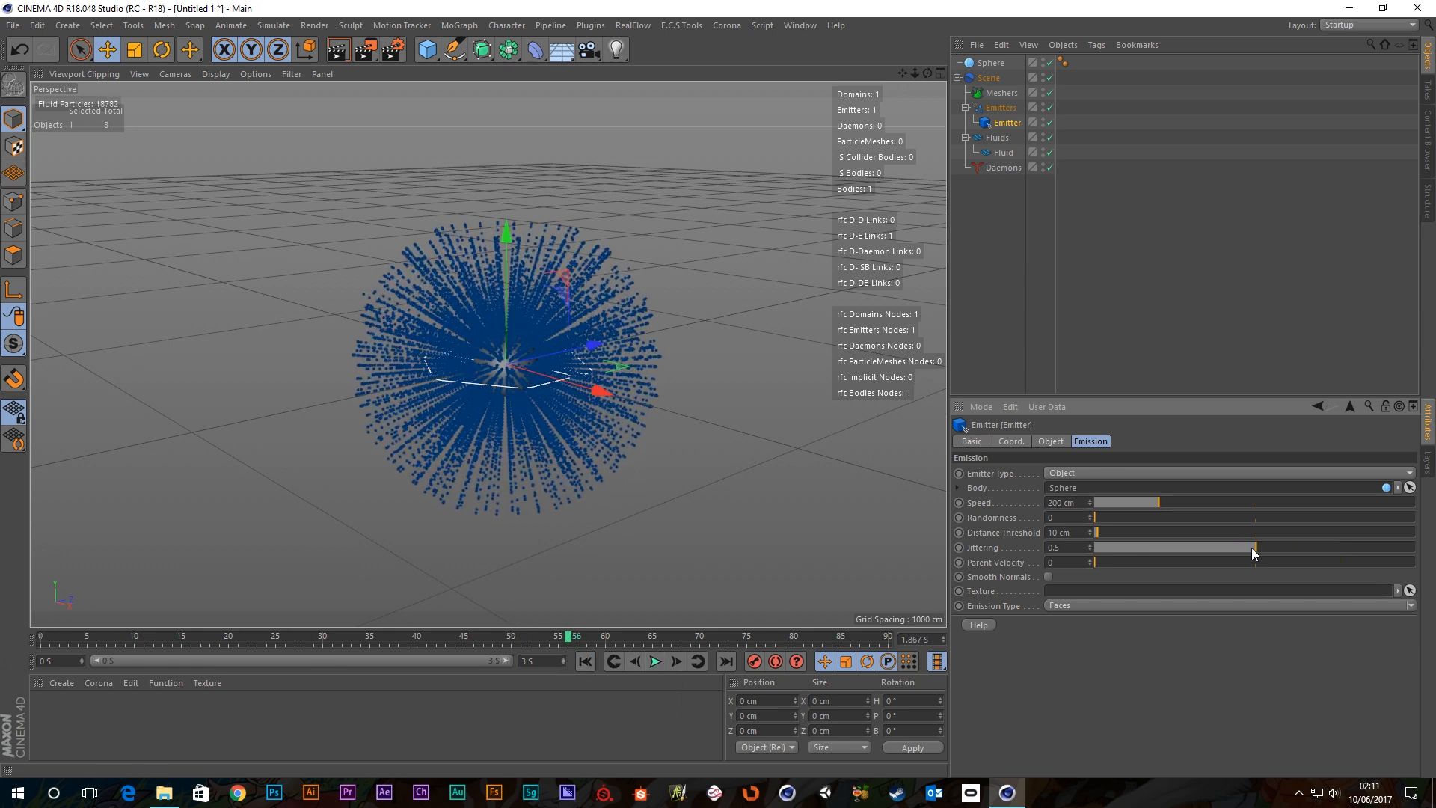
left_click(585, 661)
left_click(654, 661)
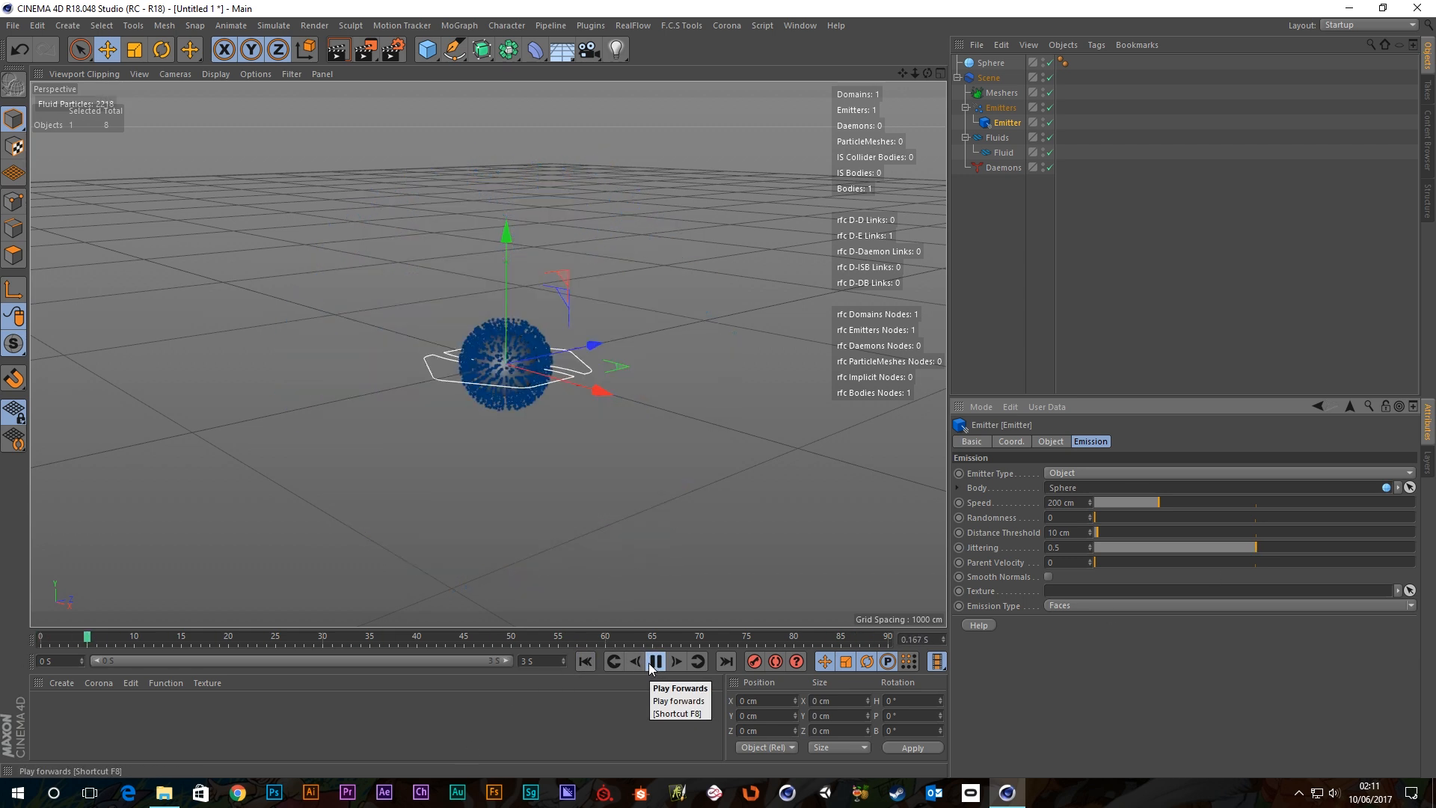
left_click(652, 663)
left_click(584, 661)
Maximise the Top view, drop Jittering to 0, and play the emission.
middle_click(597, 384)
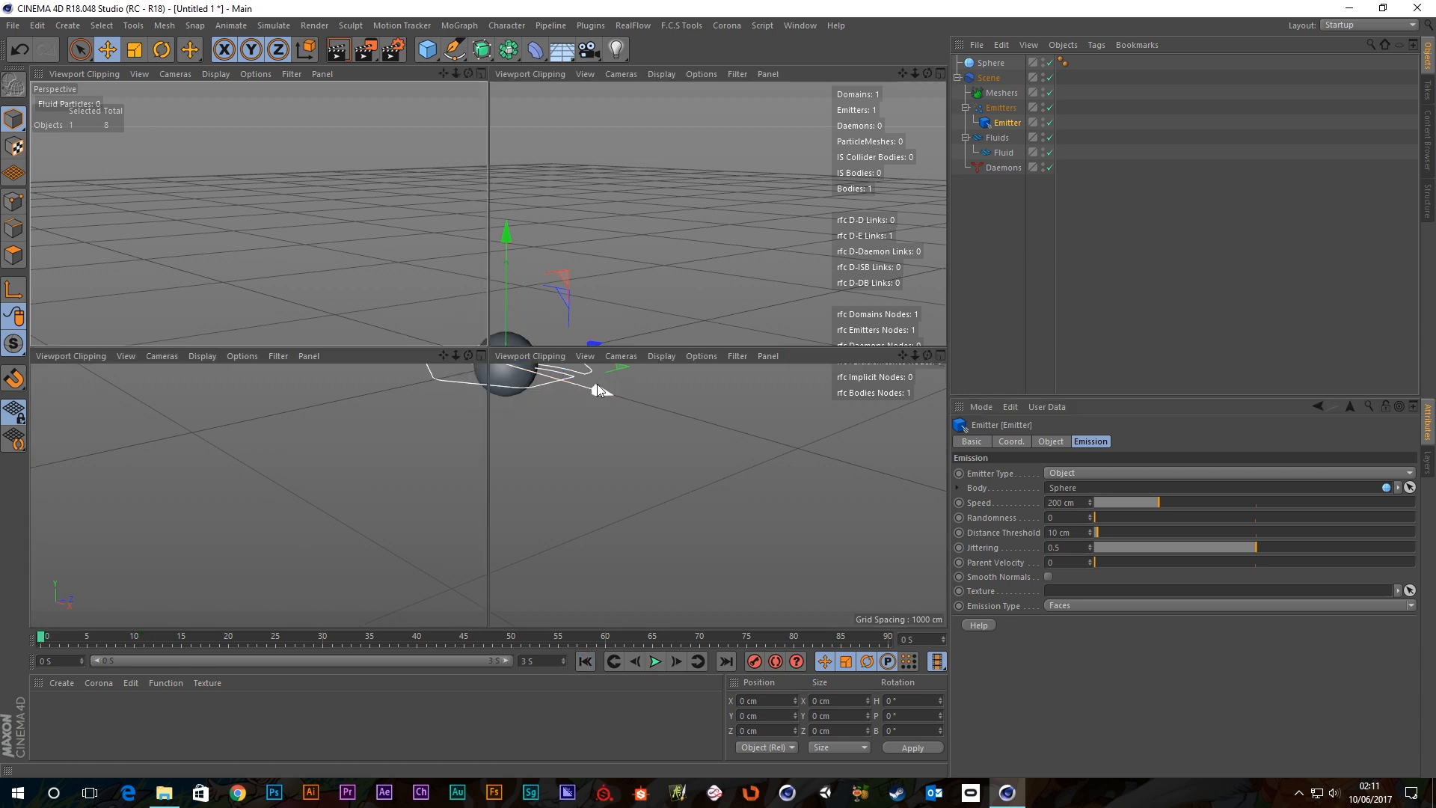
middle_click(671, 241)
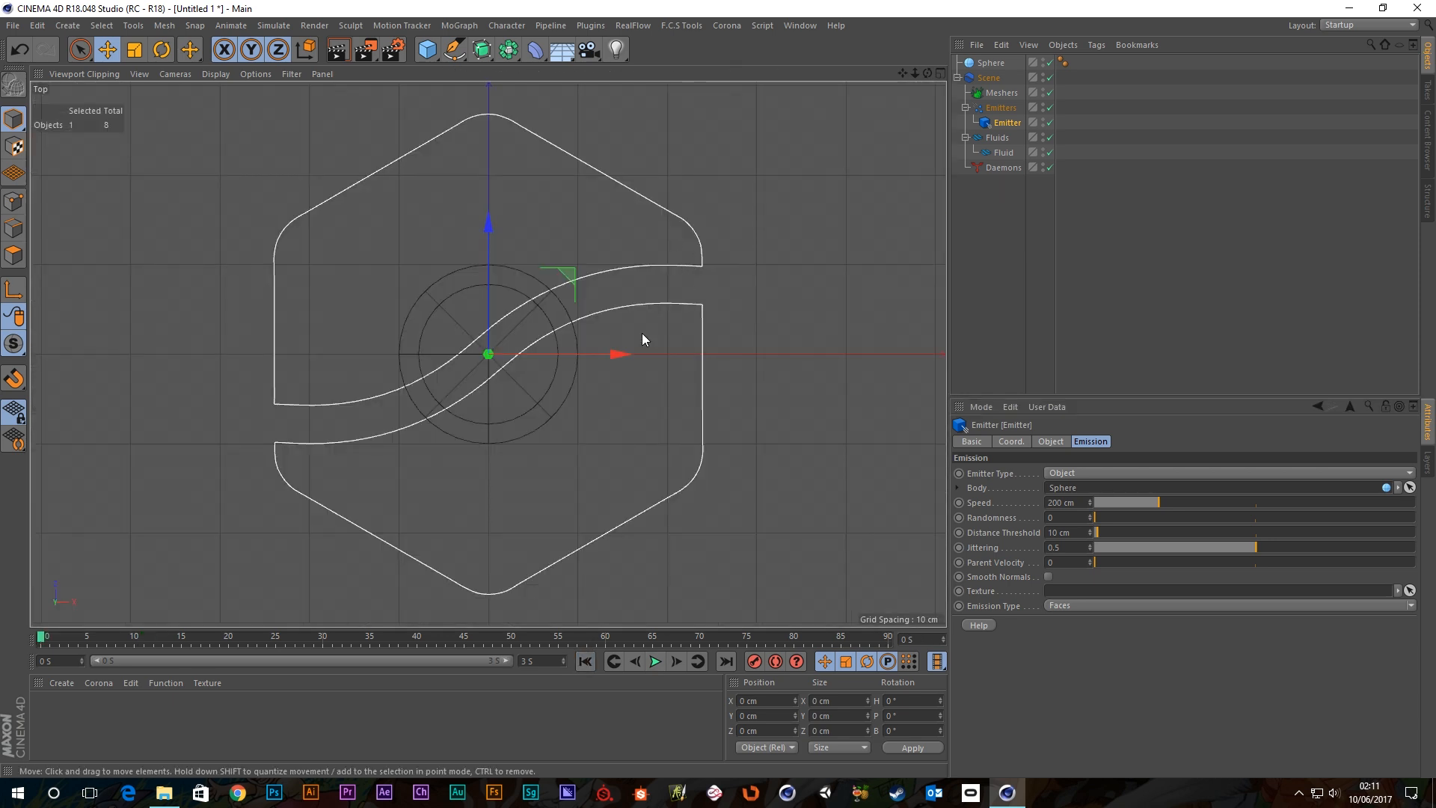
left_click_drag(1255, 548, 1094, 547)
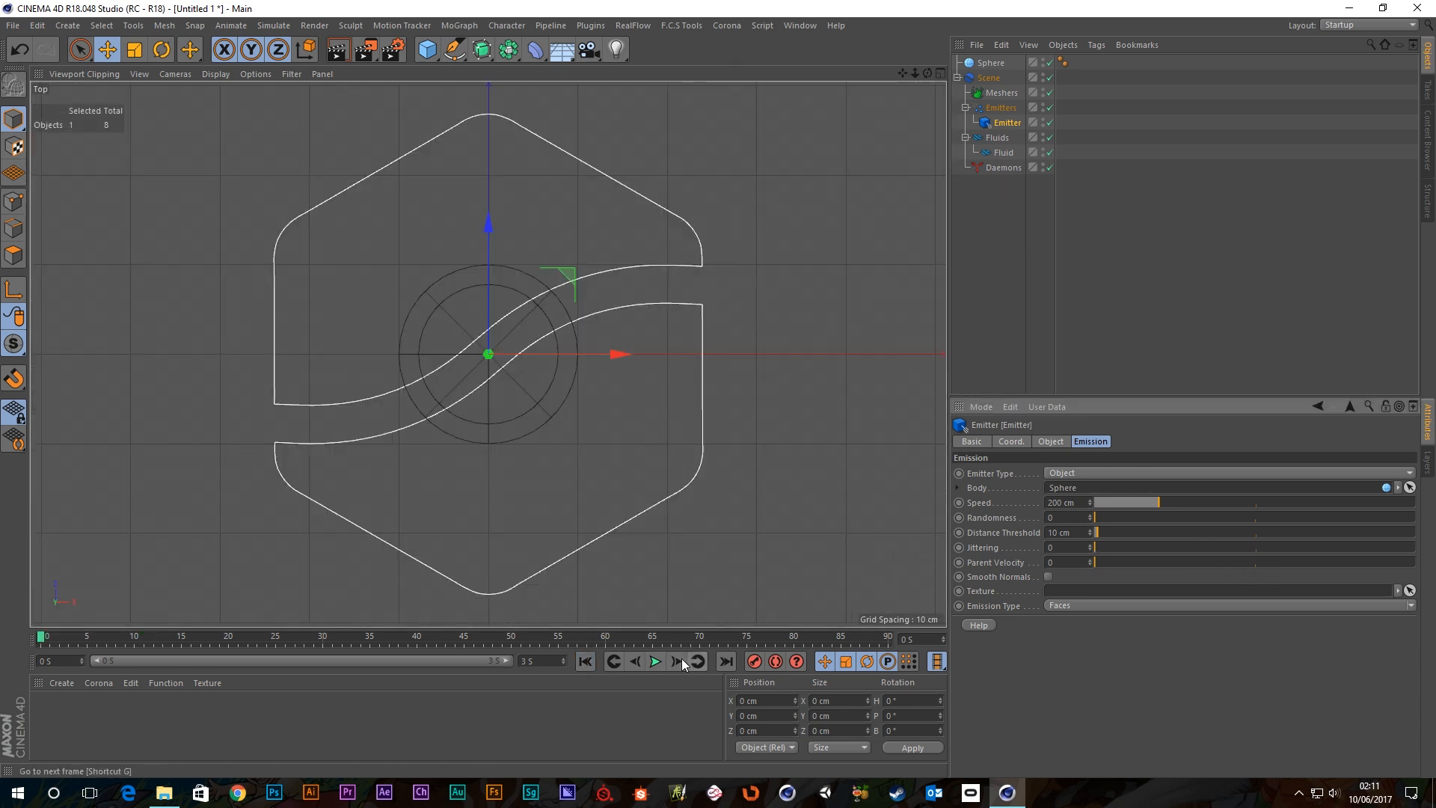
left_click(655, 661)
left_click(655, 661)
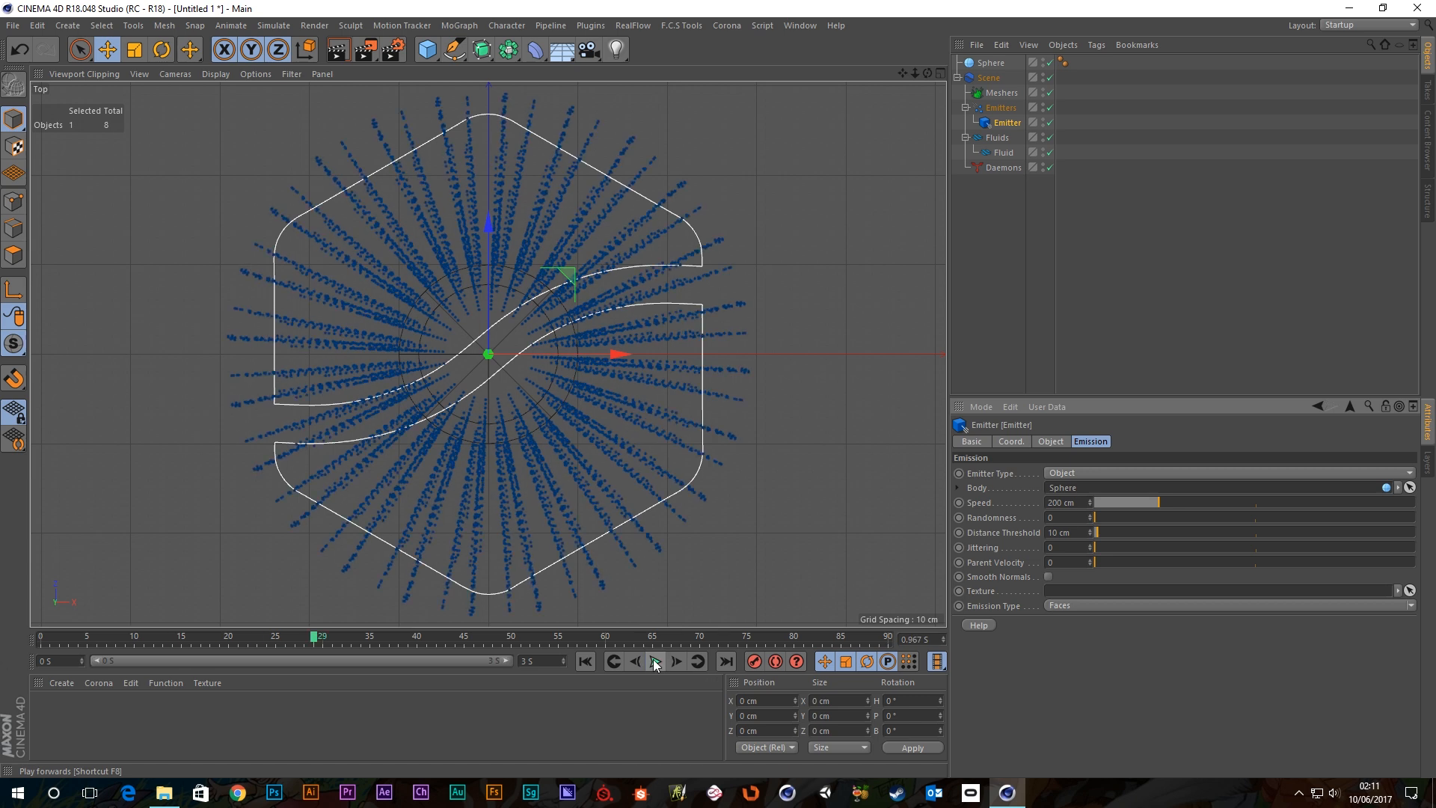
Compare Randomness at 12.7, 1.2 and 0 with a replay after each change.
left_click_drag(1098, 518, 1178, 521)
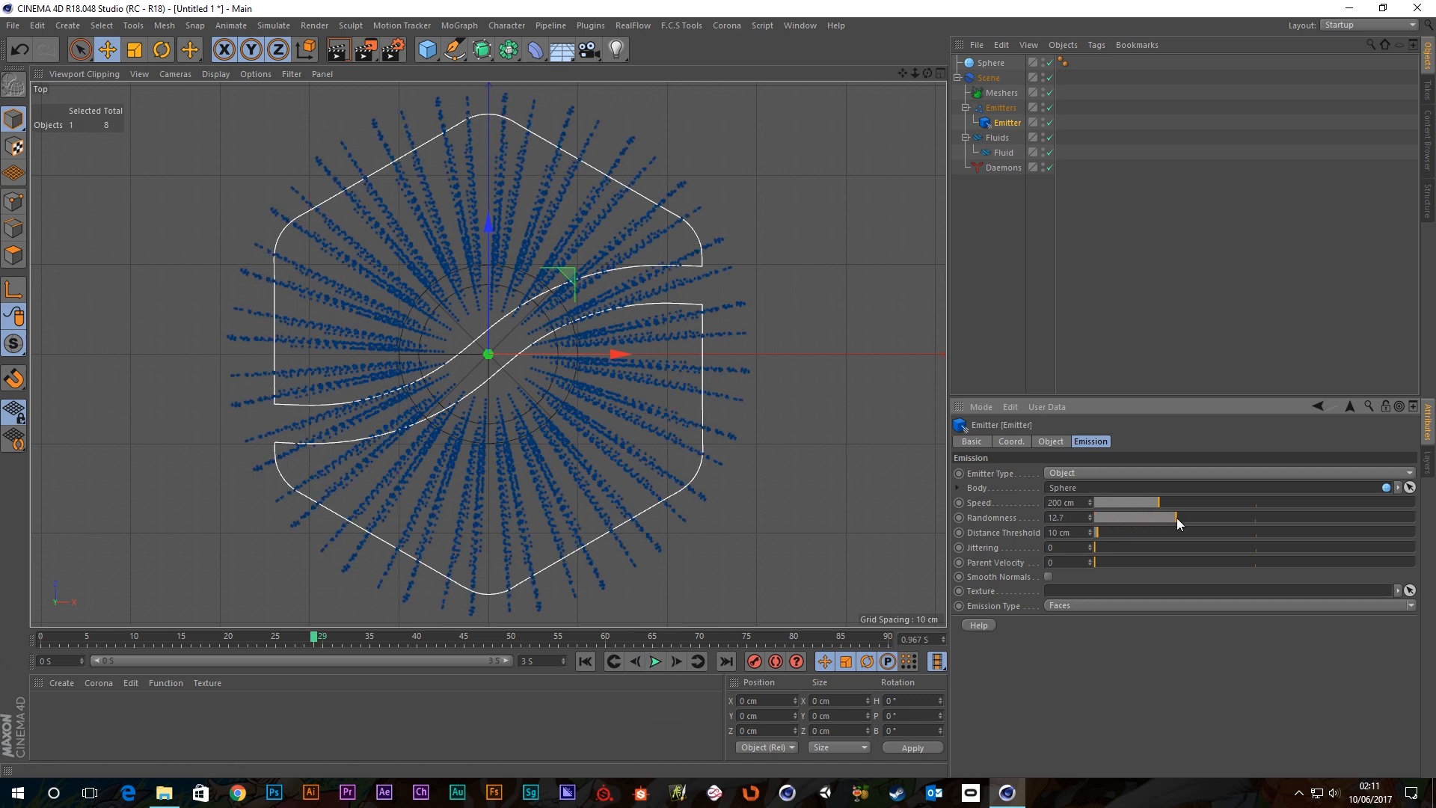
left_click(584, 661)
left_click(654, 661)
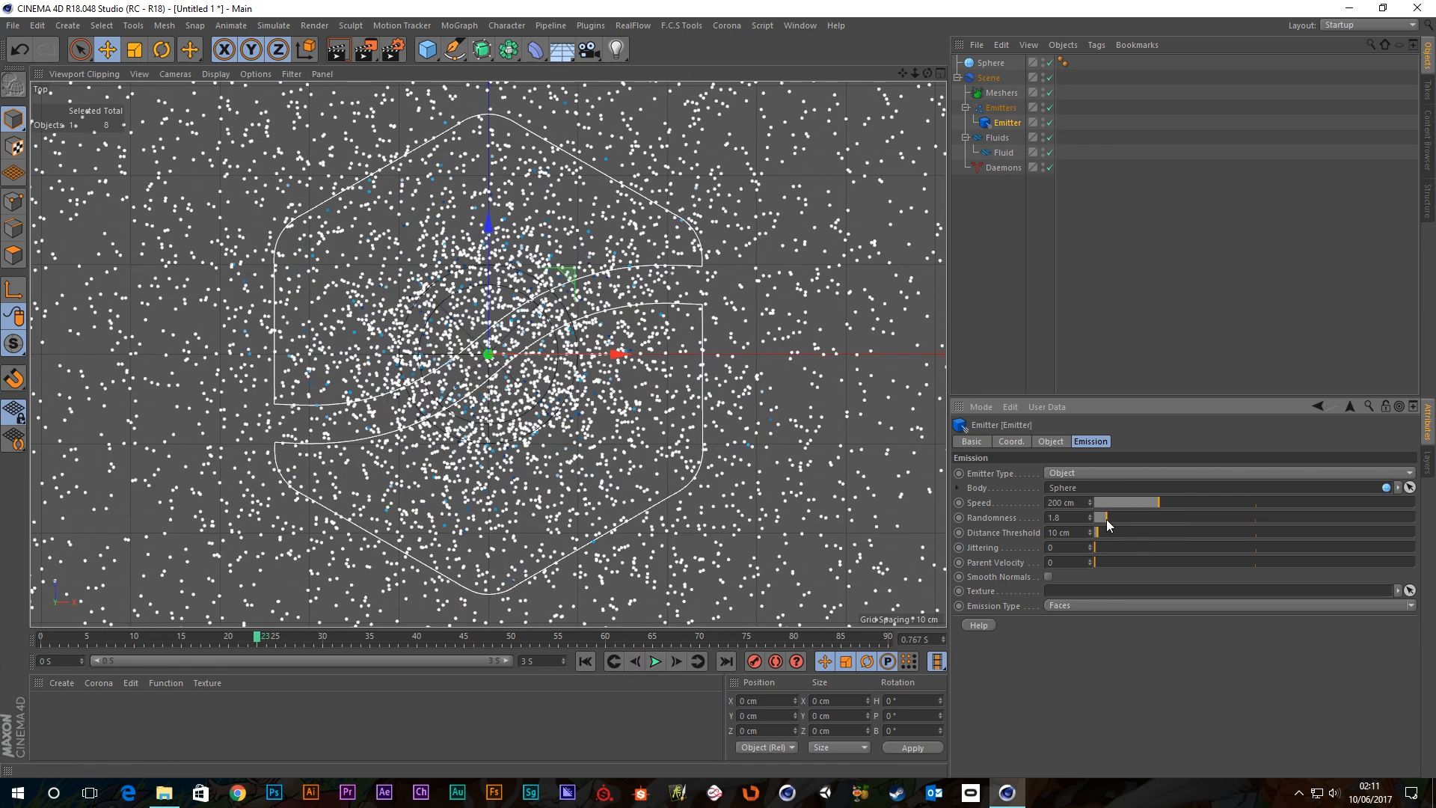
left_click_drag(1106, 519, 1101, 519)
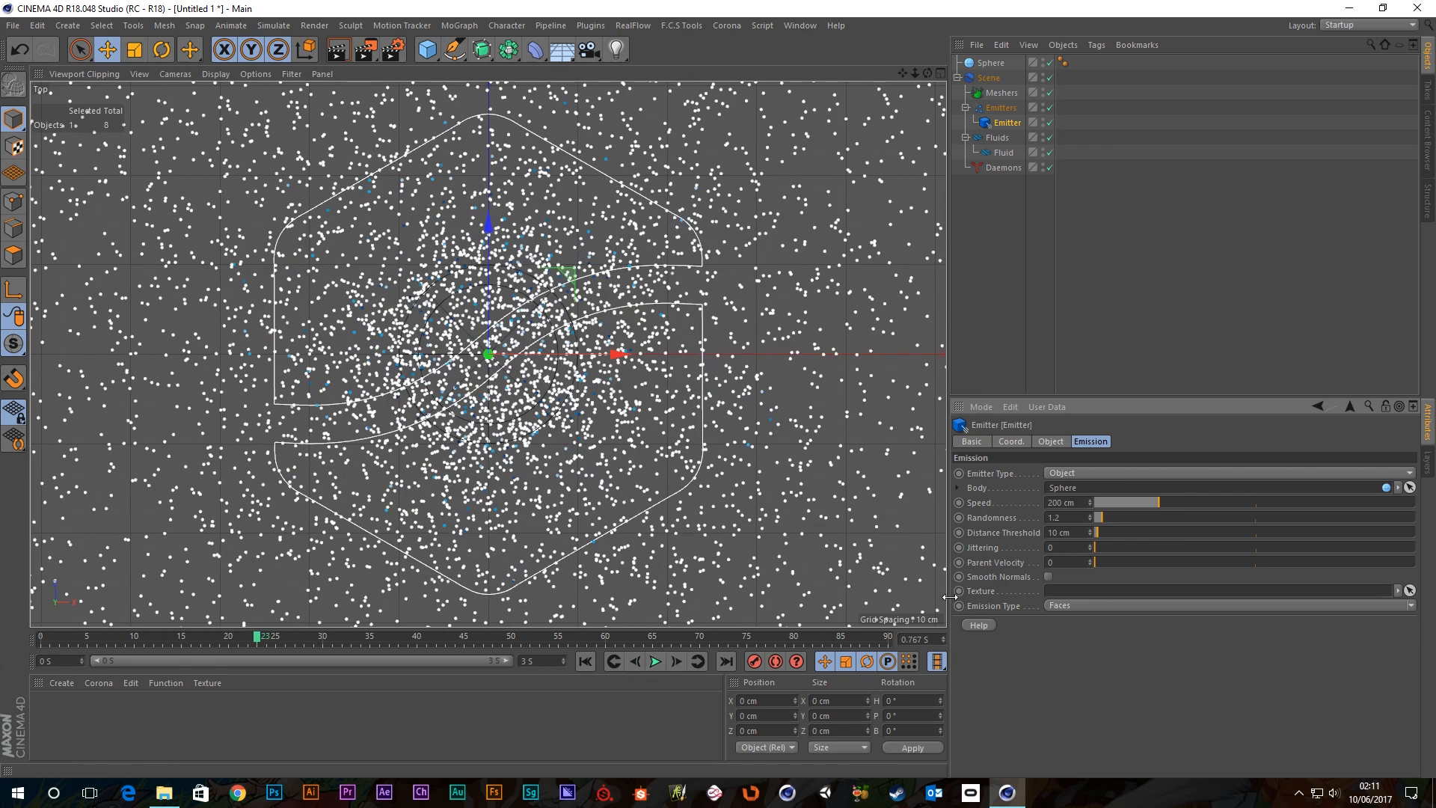
left_click(581, 665)
left_click(655, 666)
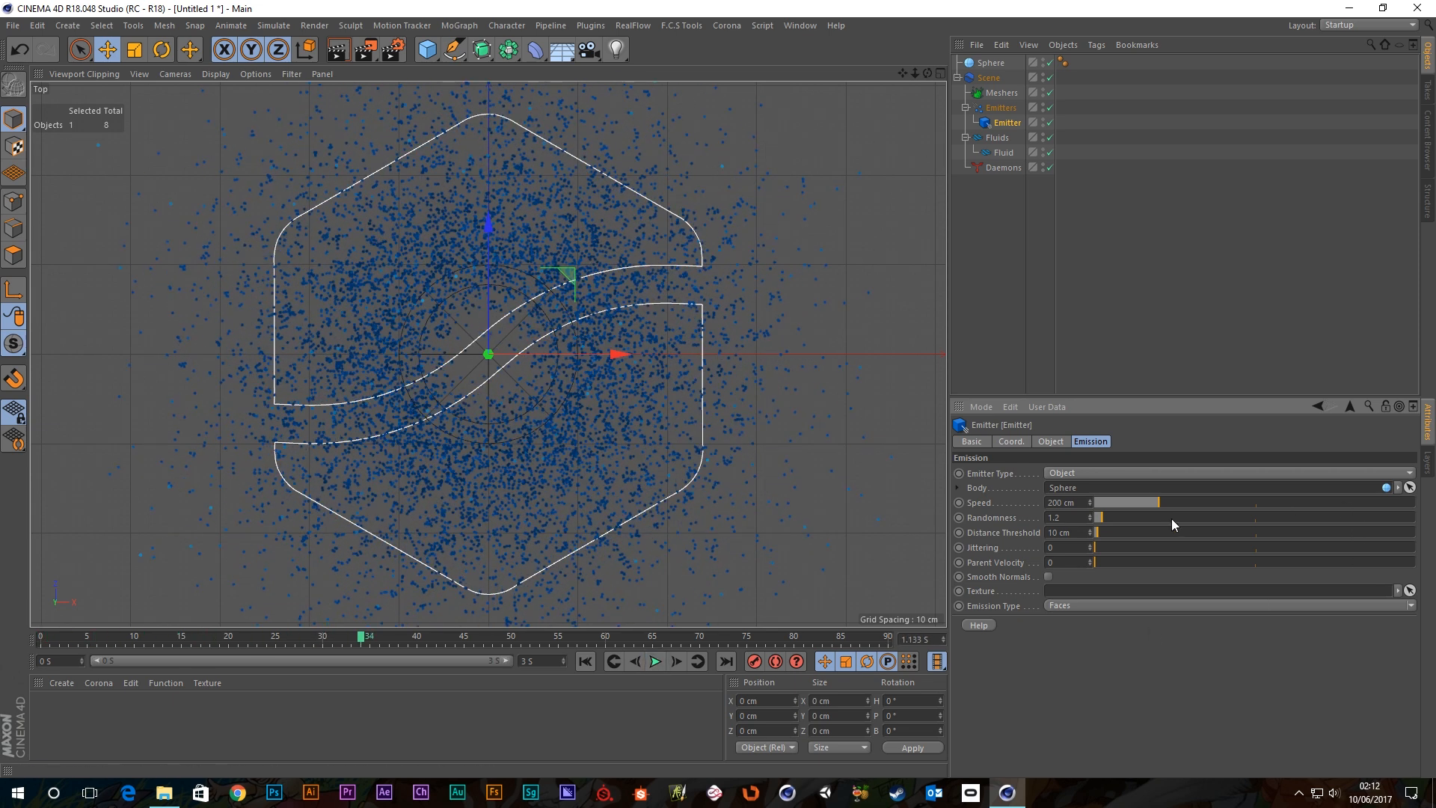
left_click_drag(1101, 518, 1084, 519)
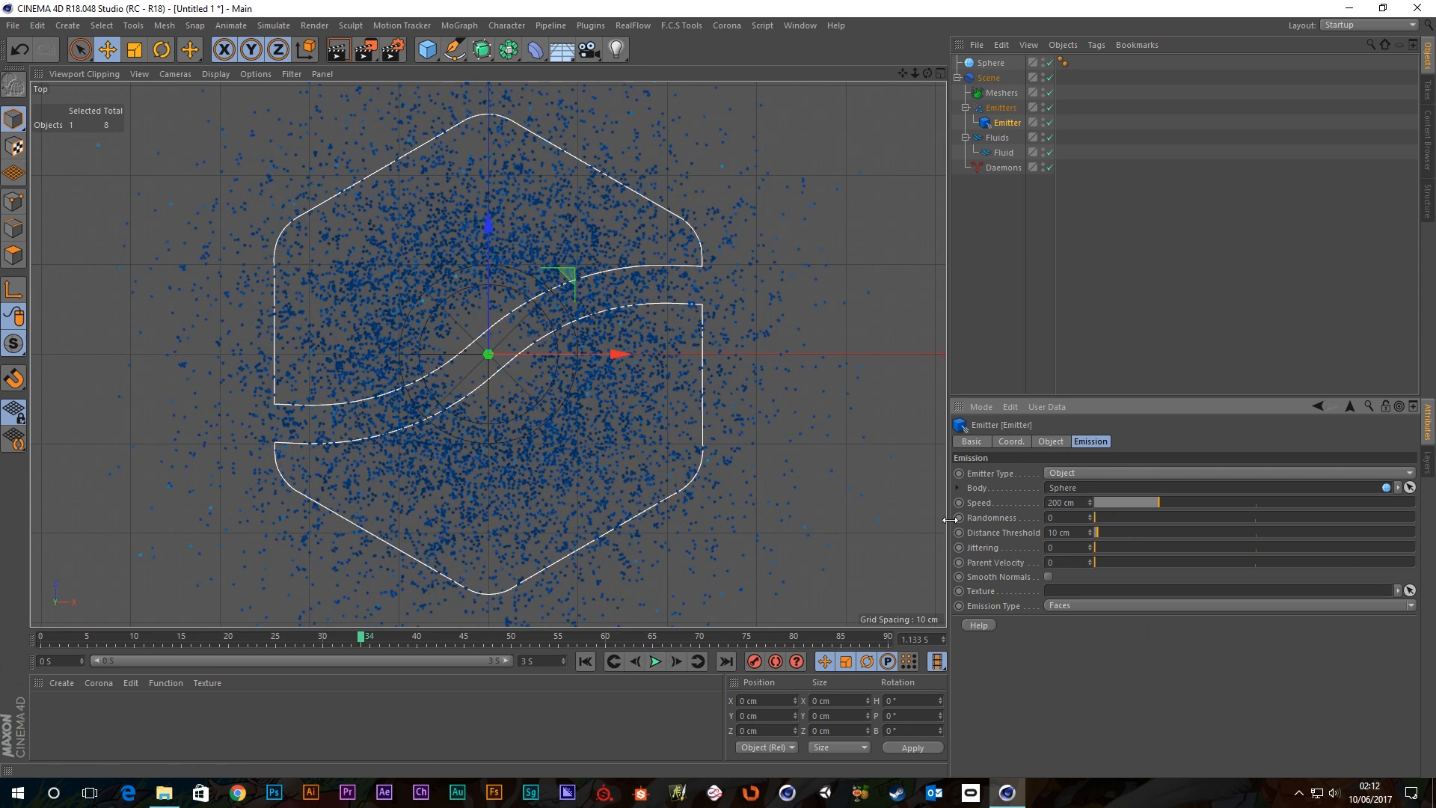
left_click(585, 666)
left_click(655, 663)
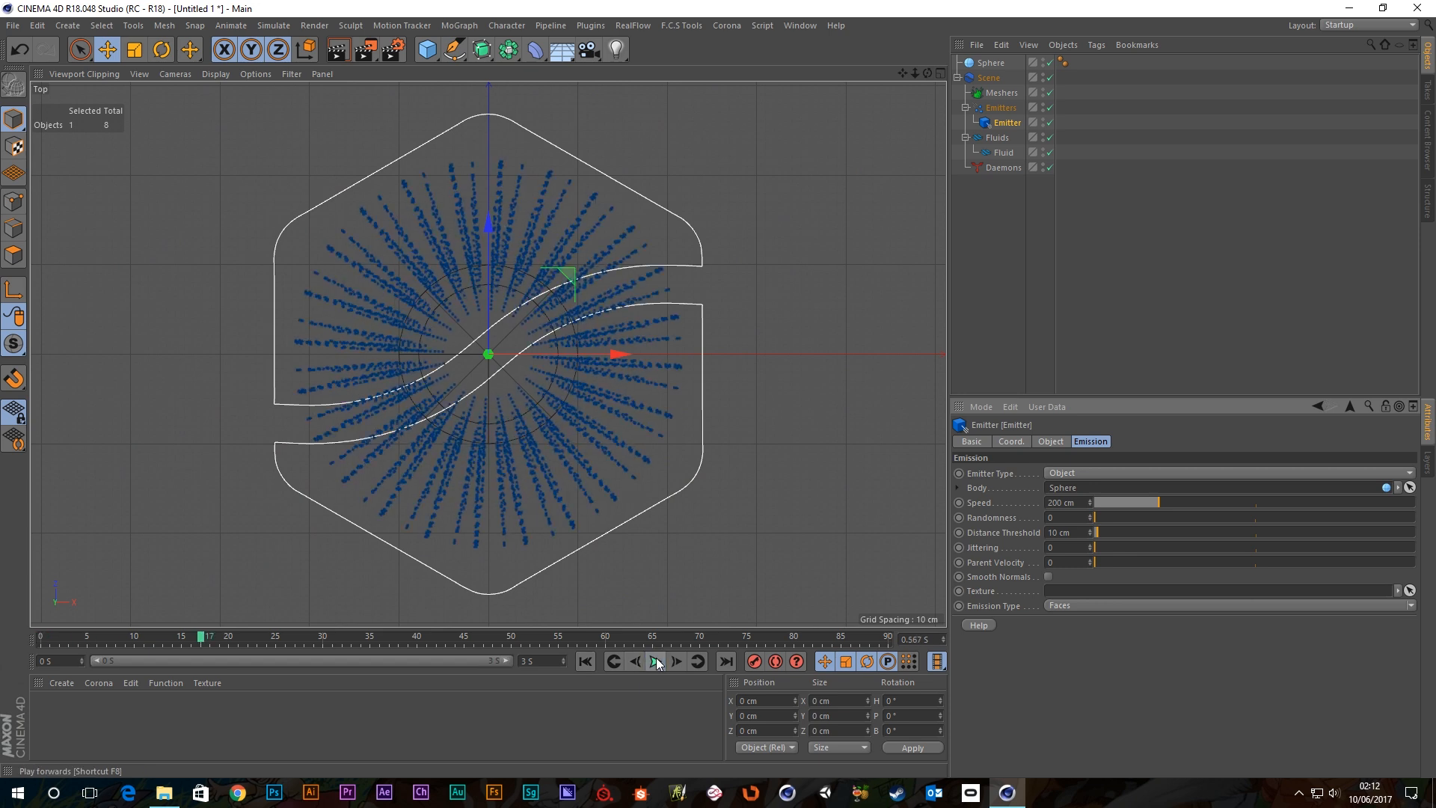
Test Jittering 0.5, reset it to 0 and replay, then try and undo a higher Distance Threshold.
left_click_drag(1108, 549, 1256, 549)
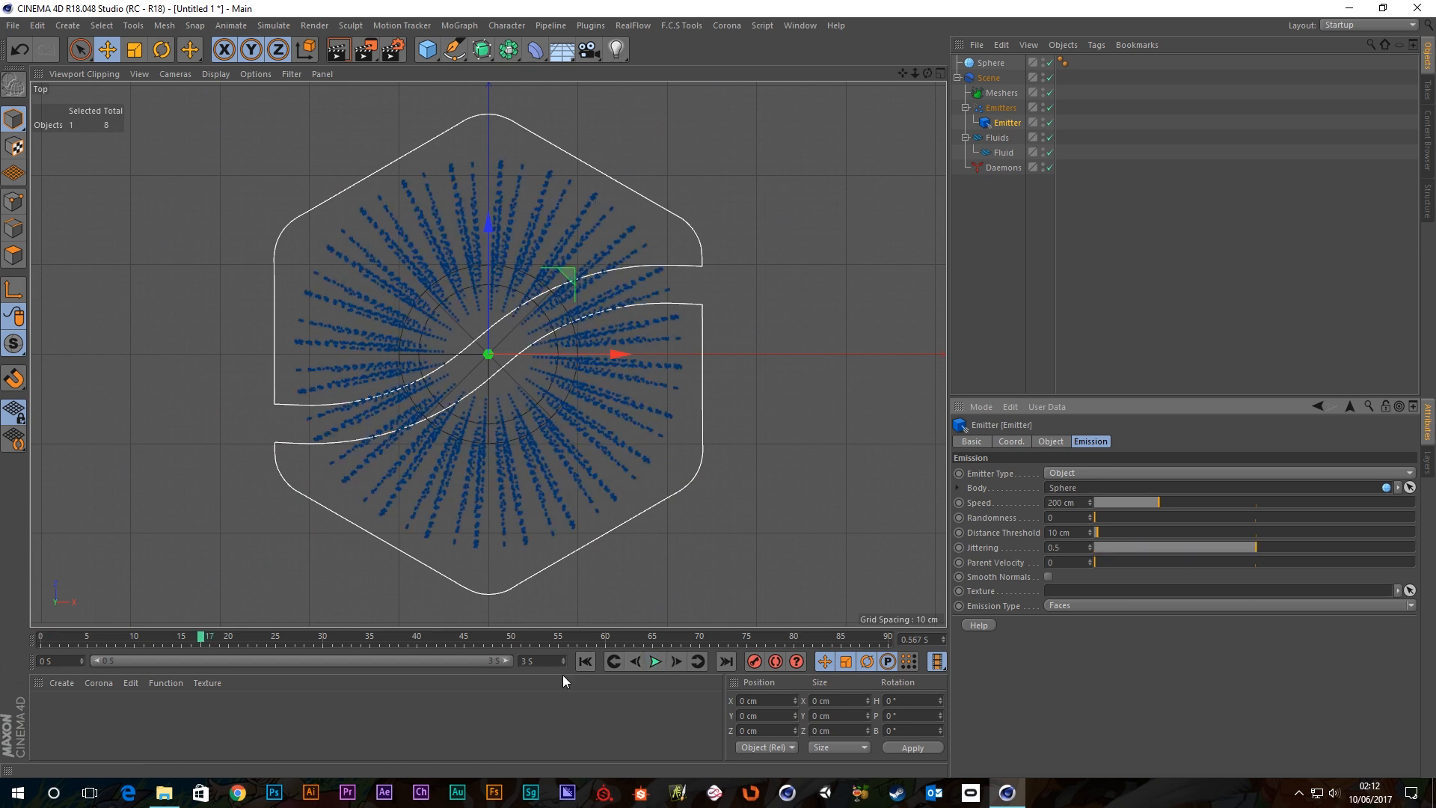
left_click(654, 662)
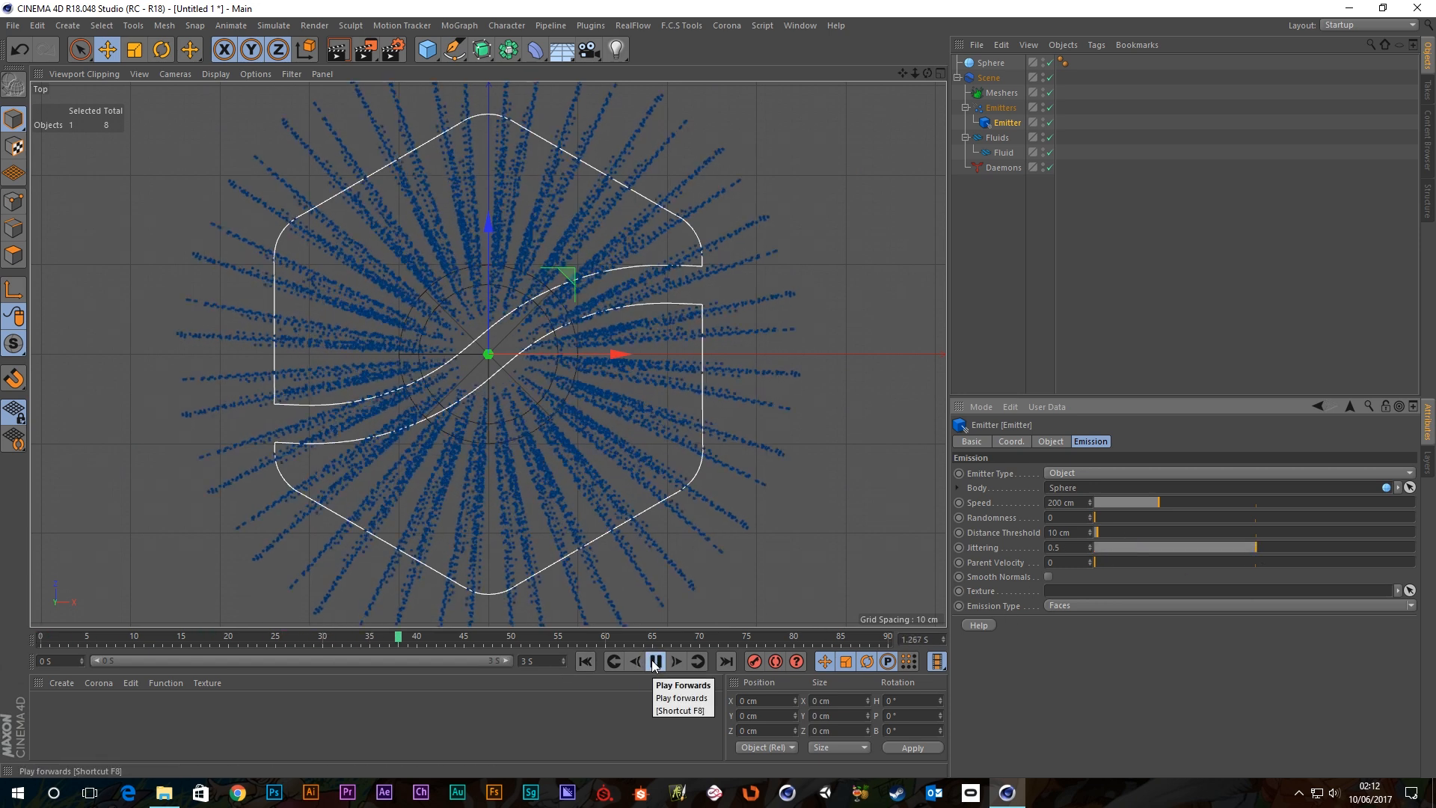
left_click(655, 663)
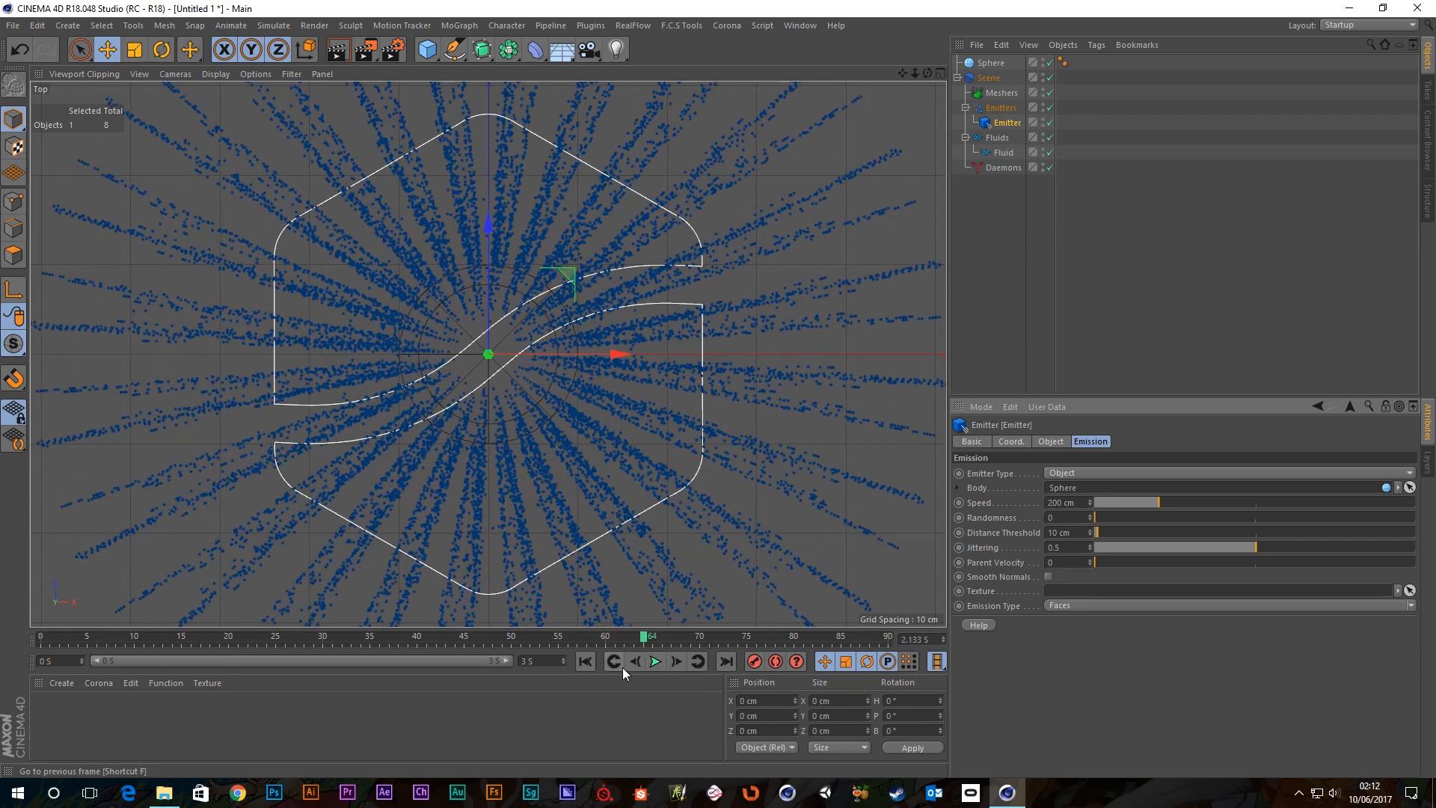
left_click(586, 662)
left_click_drag(1167, 547, 1088, 548)
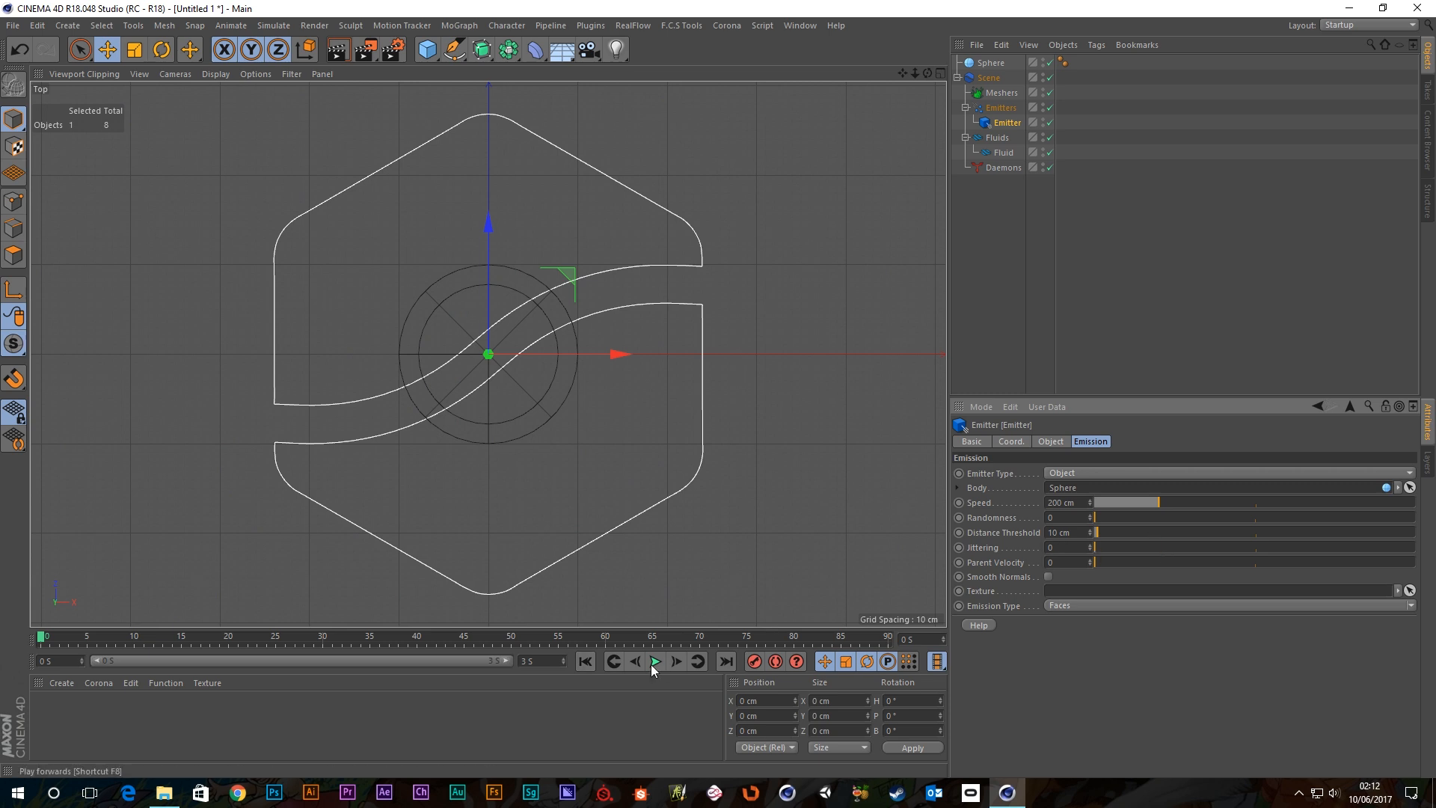
left_click(655, 663)
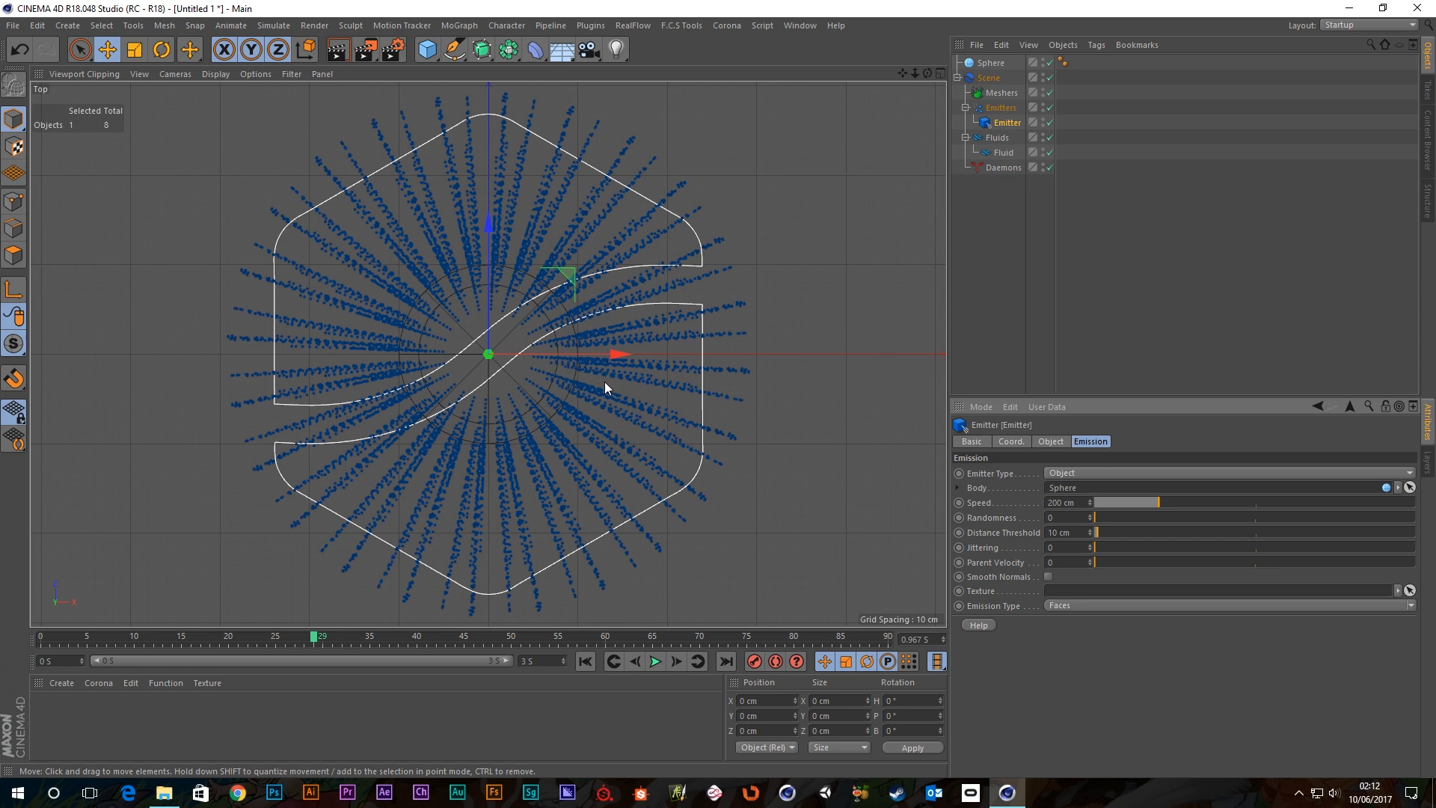
left_click_drag(1158, 532, 1240, 555)
key("ctrl+z")
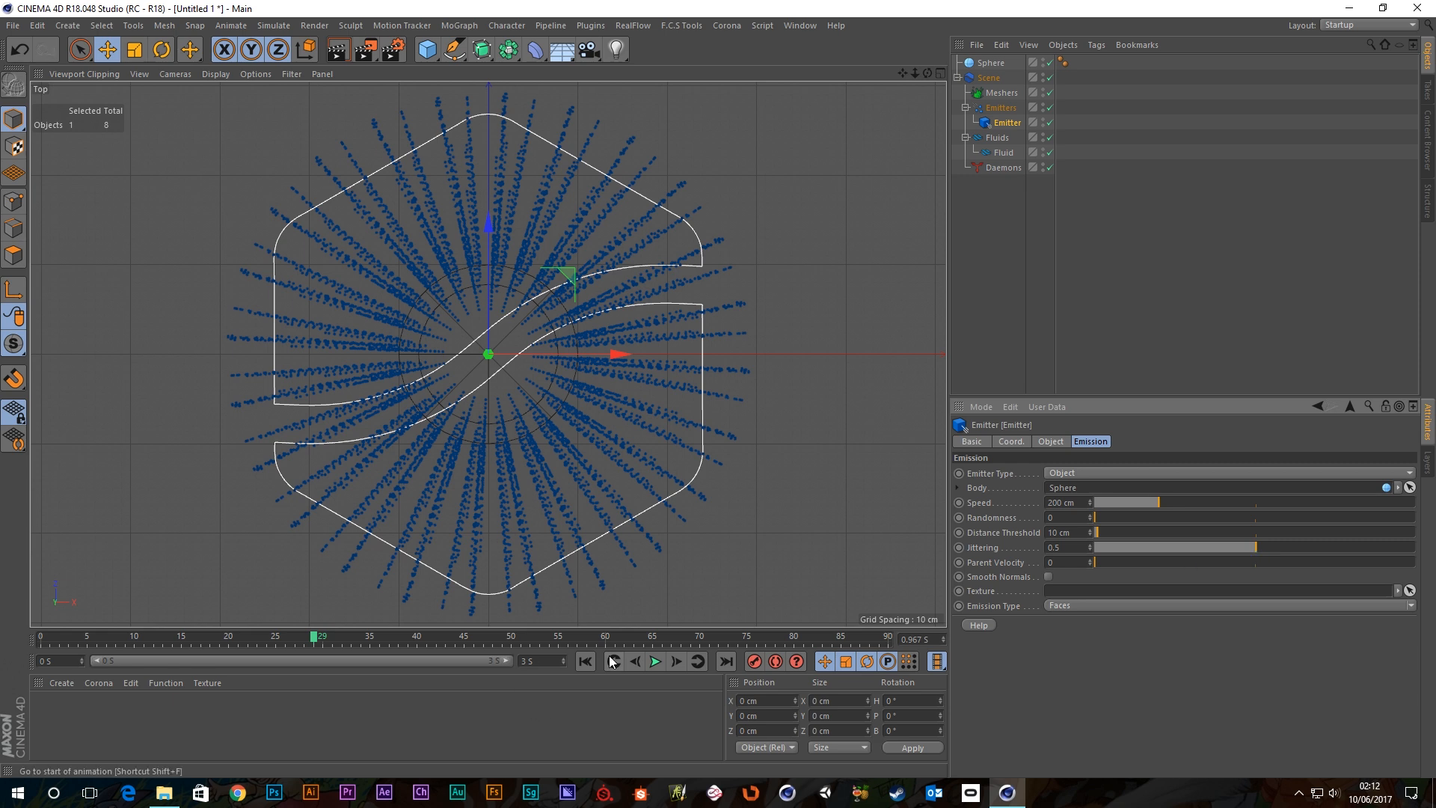
Raise Jittering to 1 and replay the particle simulation from frame 0.
left_click(586, 661)
left_click(655, 661)
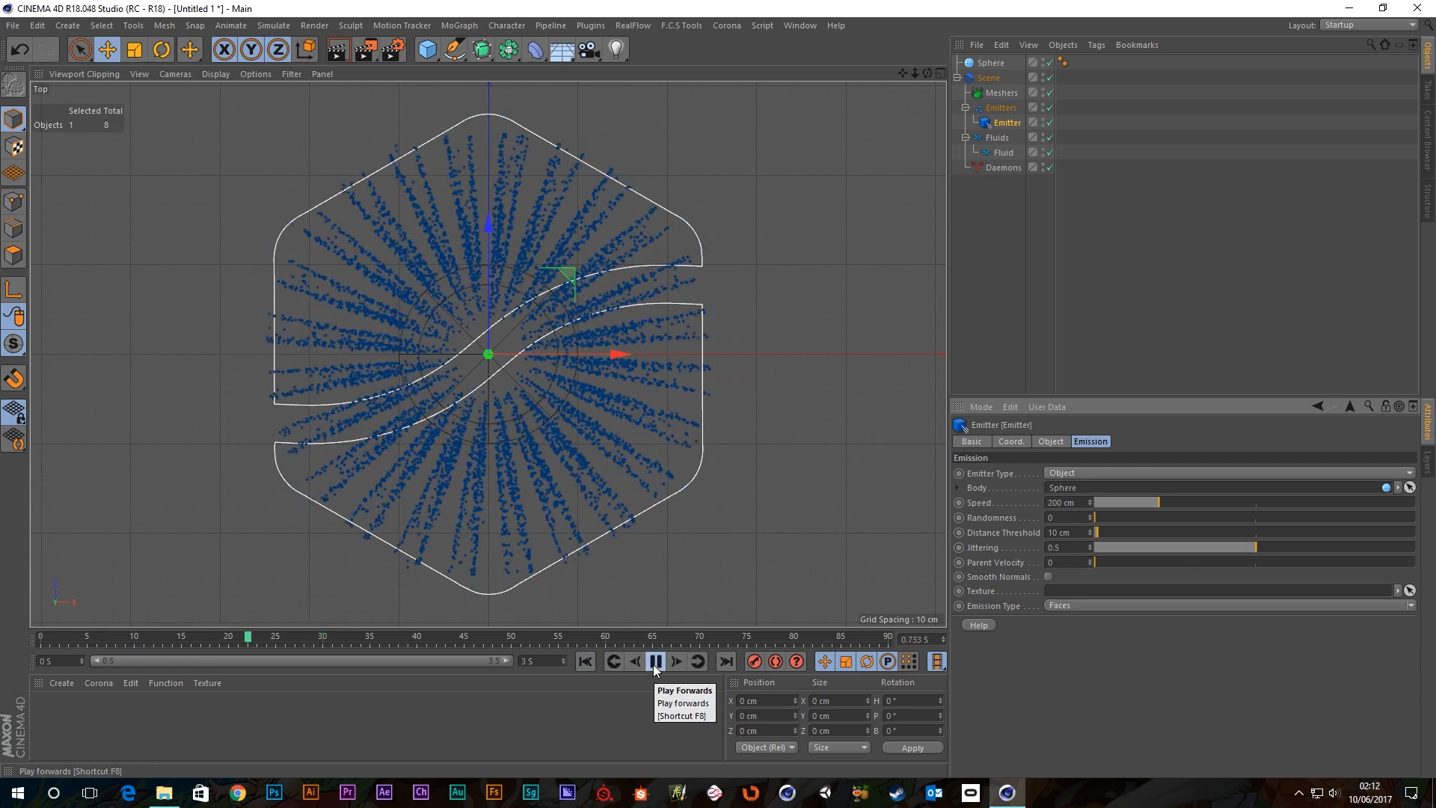
left_click(655, 661)
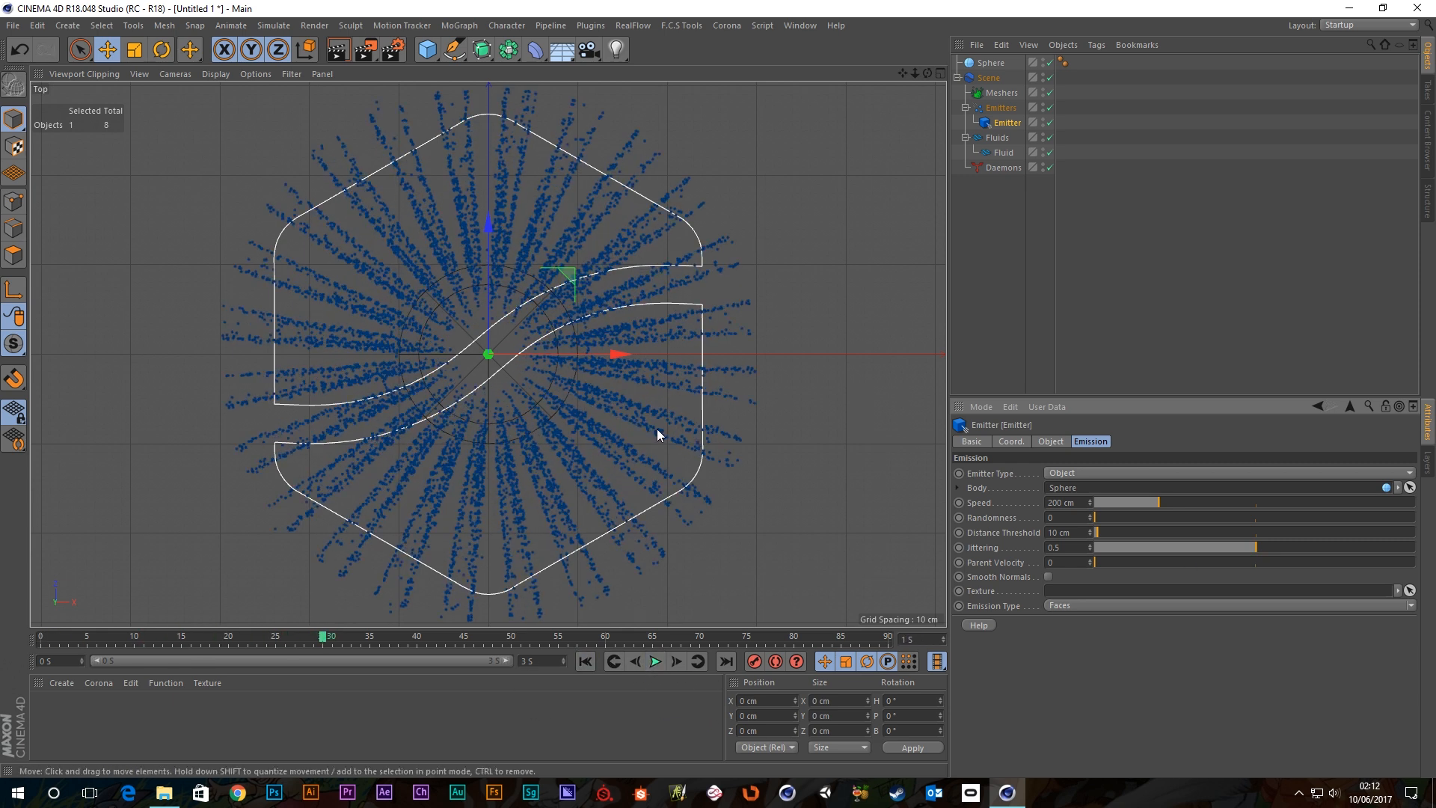
left_click_drag(1257, 548, 1416, 549)
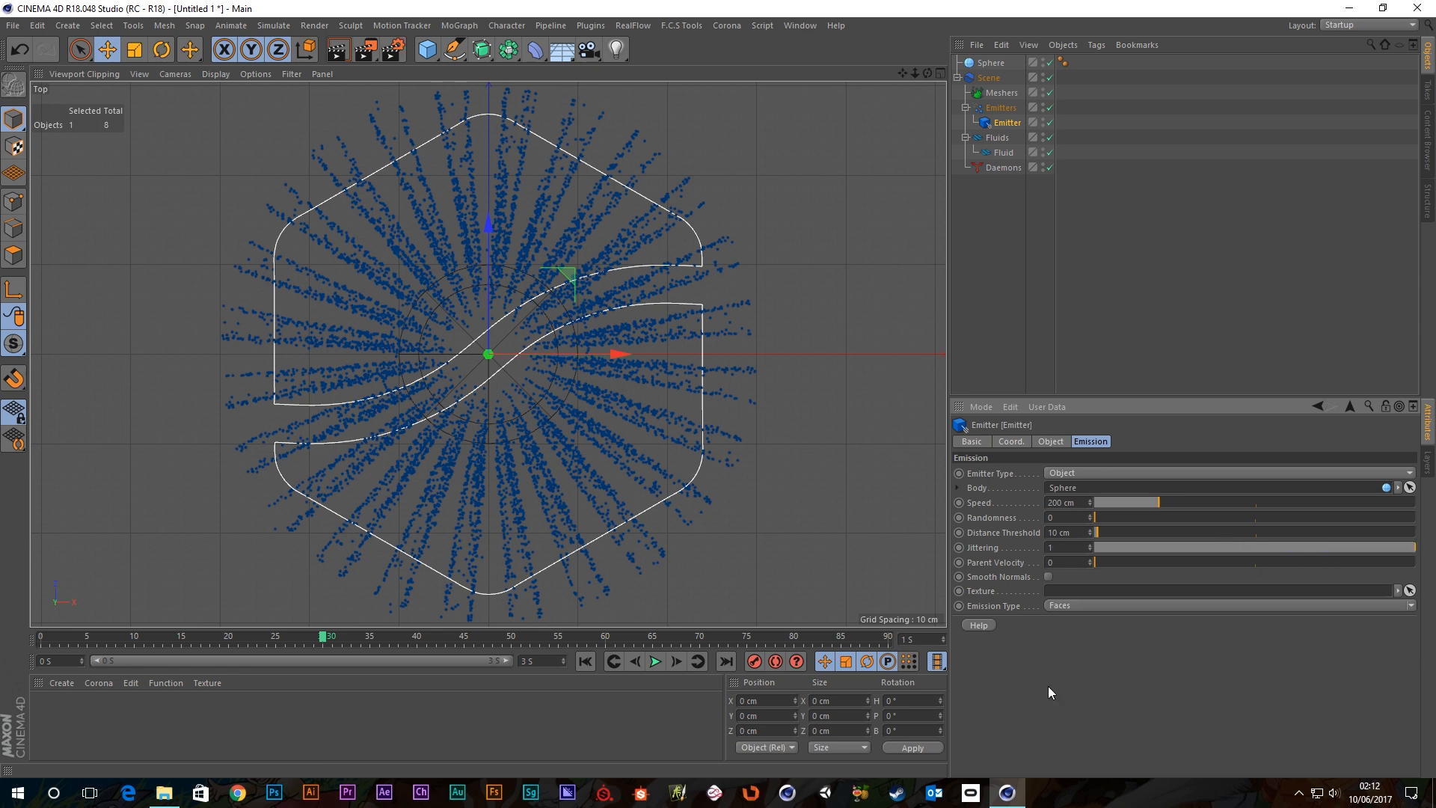
left_click(586, 661)
left_click(655, 661)
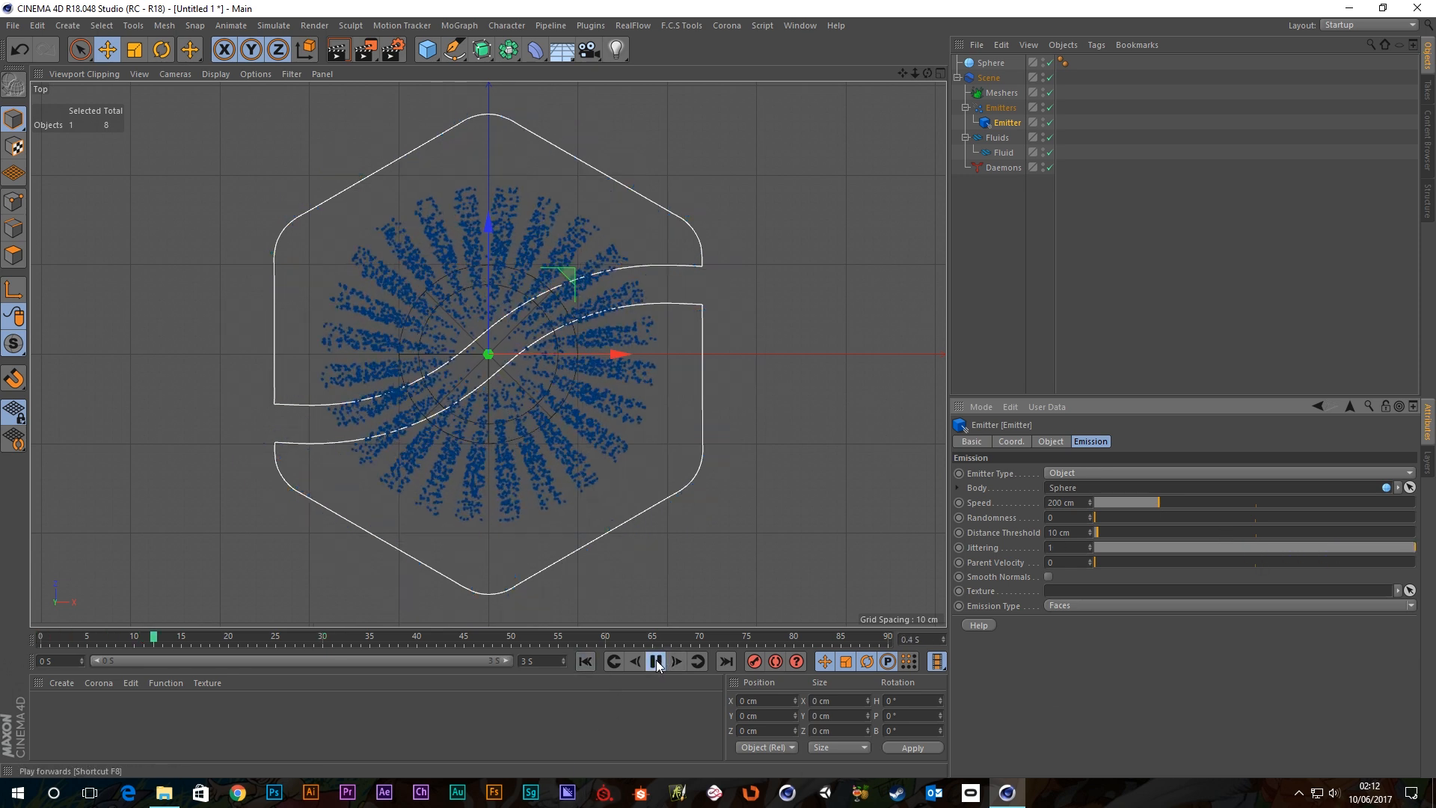
Inspect the scattered particles over another replay, then maximise the Perspective viewport.
left_click(656, 661)
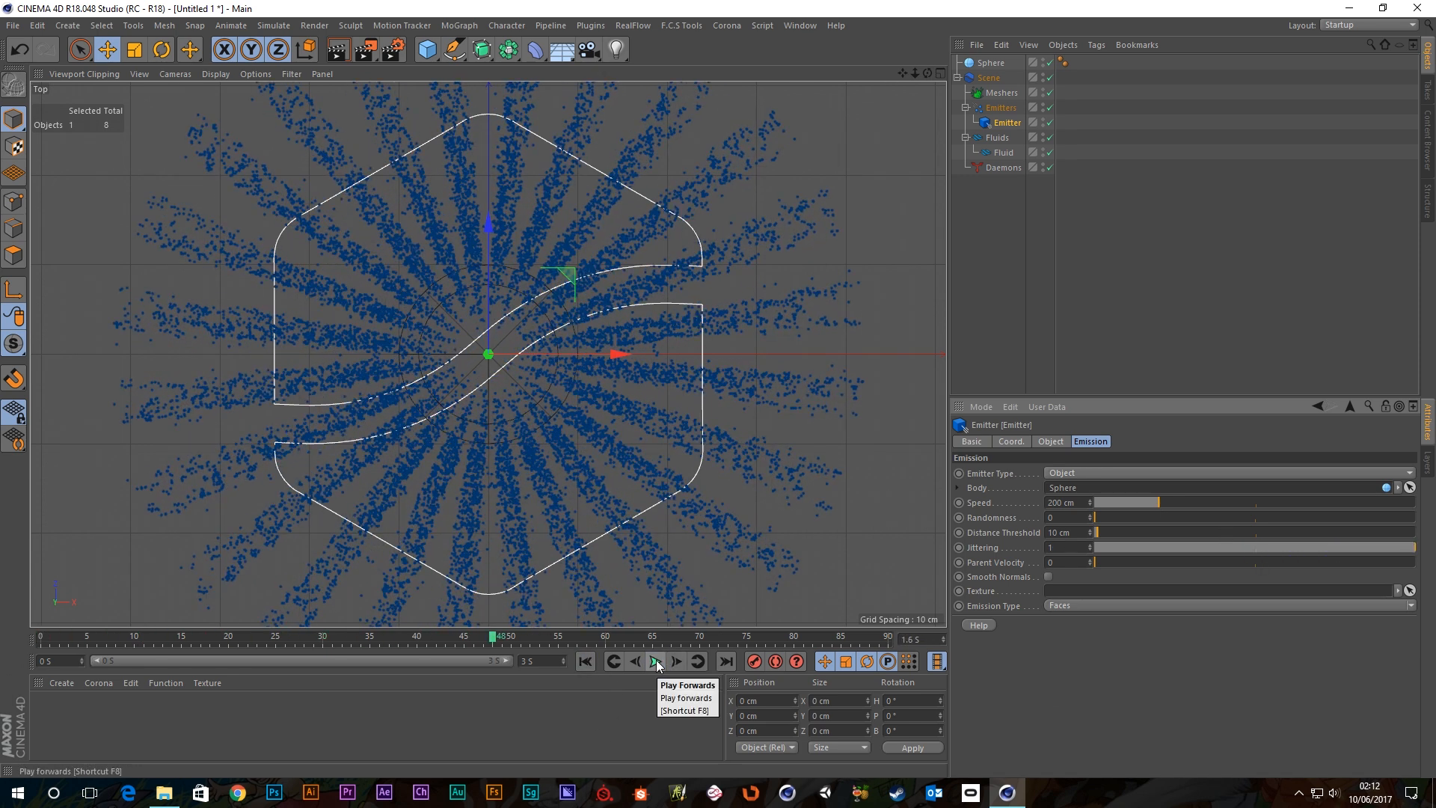
left_click(656, 661)
left_click(656, 661)
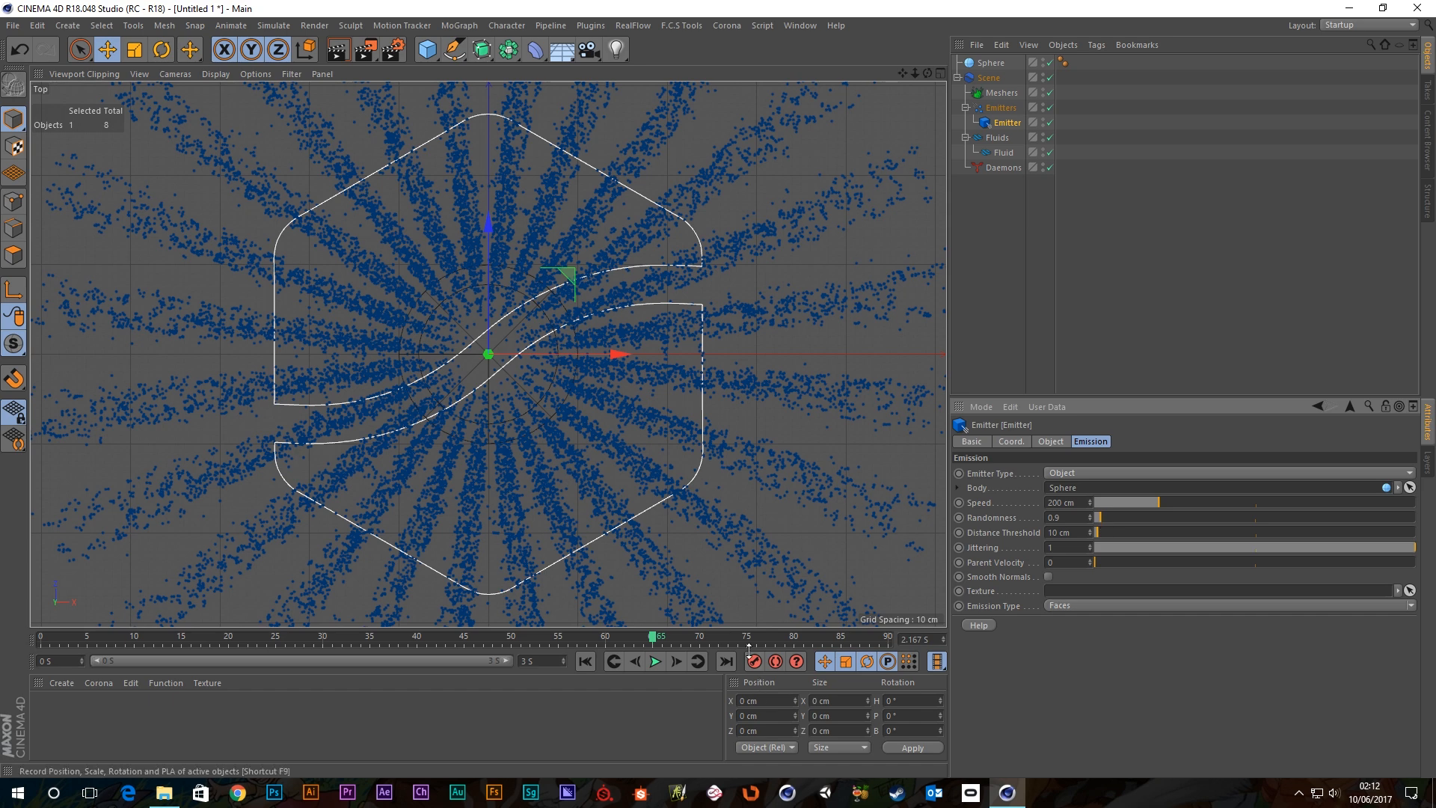
left_click(585, 661)
left_click(654, 661)
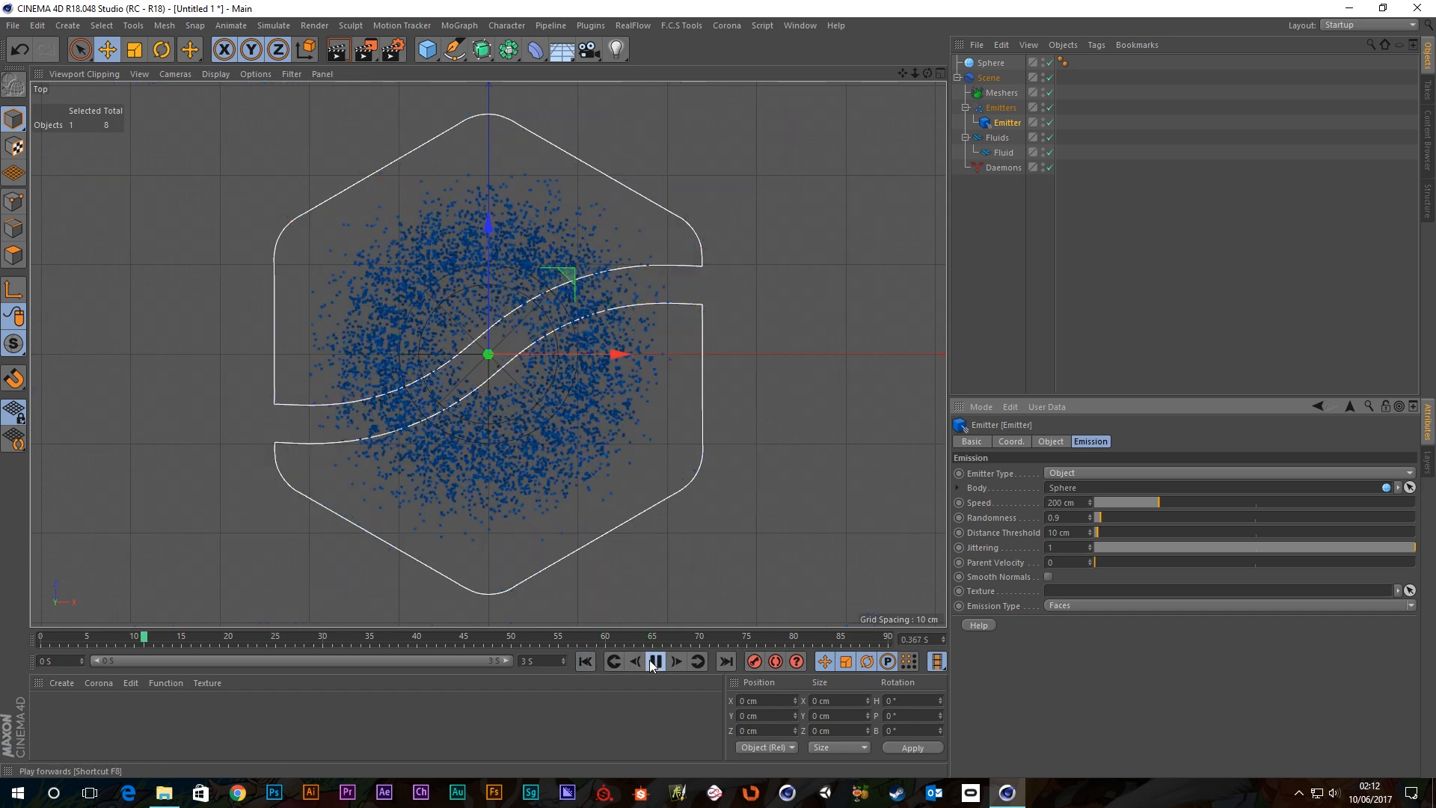
left_click(654, 661)
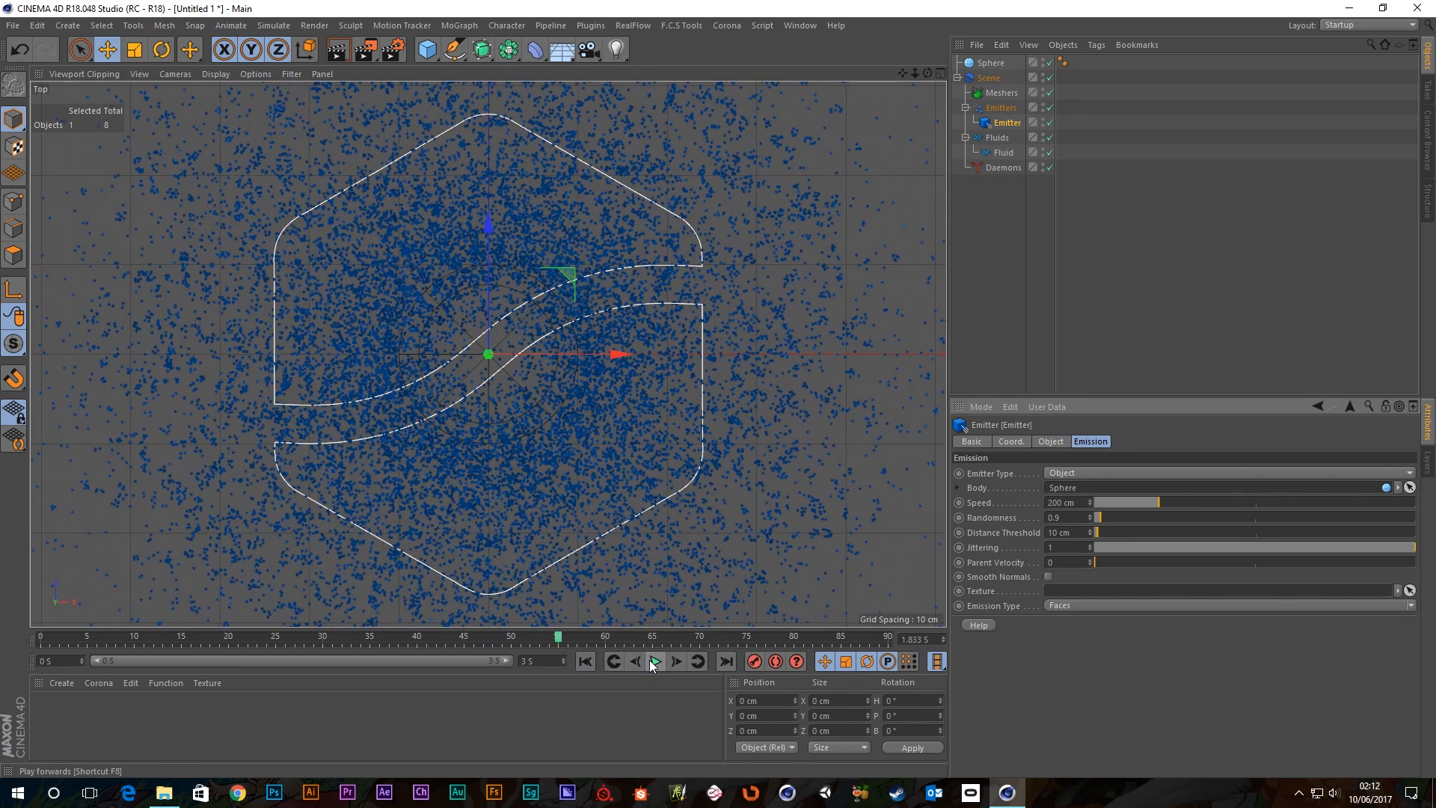
middle_click(632, 348)
middle_click(334, 218)
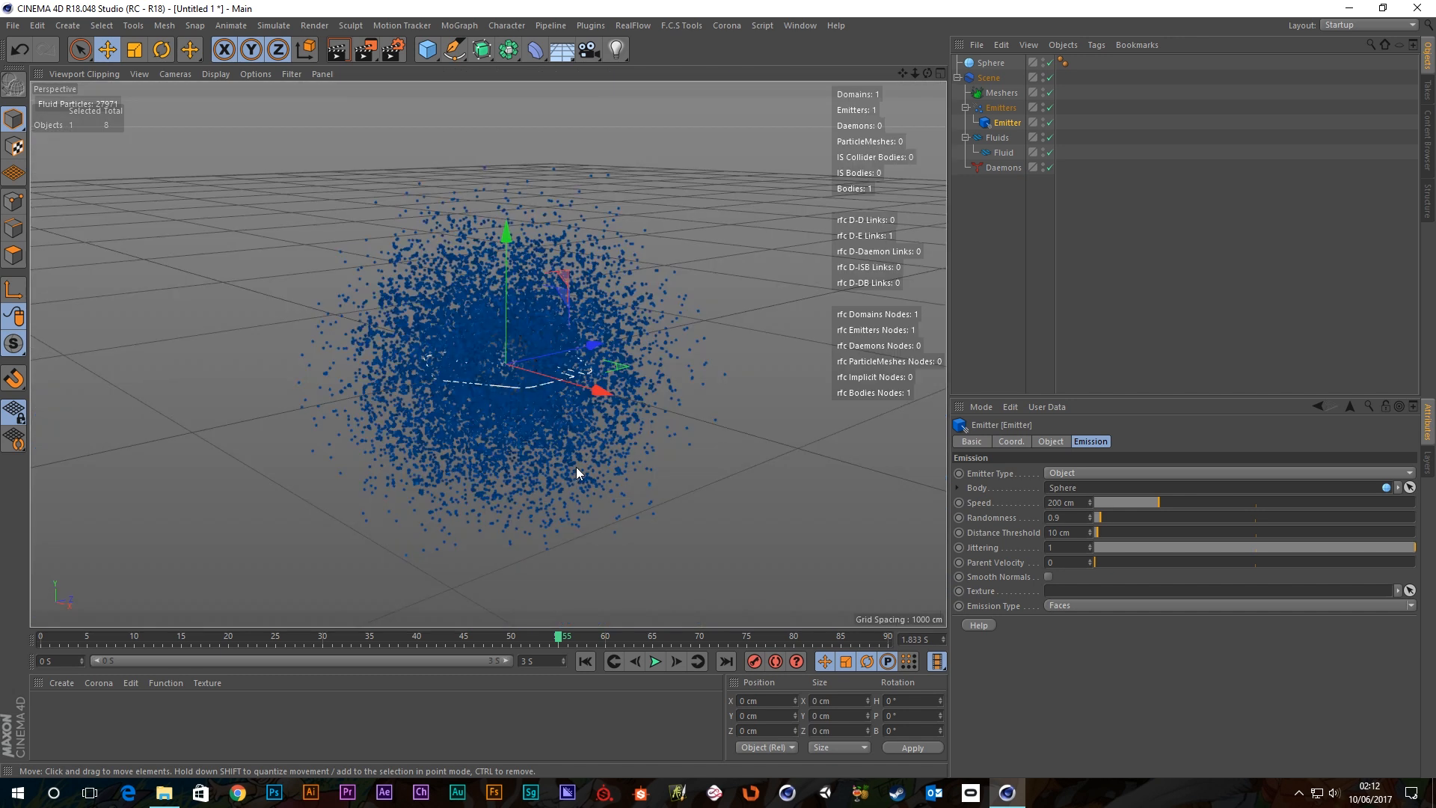
Adjust the perspective view and rewind the simulation to frame 0.
scroll(576, 467, "up", 2)
scroll(572, 442, "down", 3)
middle_click_drag(551, 411, 538, 365, "alt")
mouse_move(538, 366)
left_mouse_down("alt")
mouse_move(536, 399)
mouse_move(540, 371)
left_mouse_up("alt")
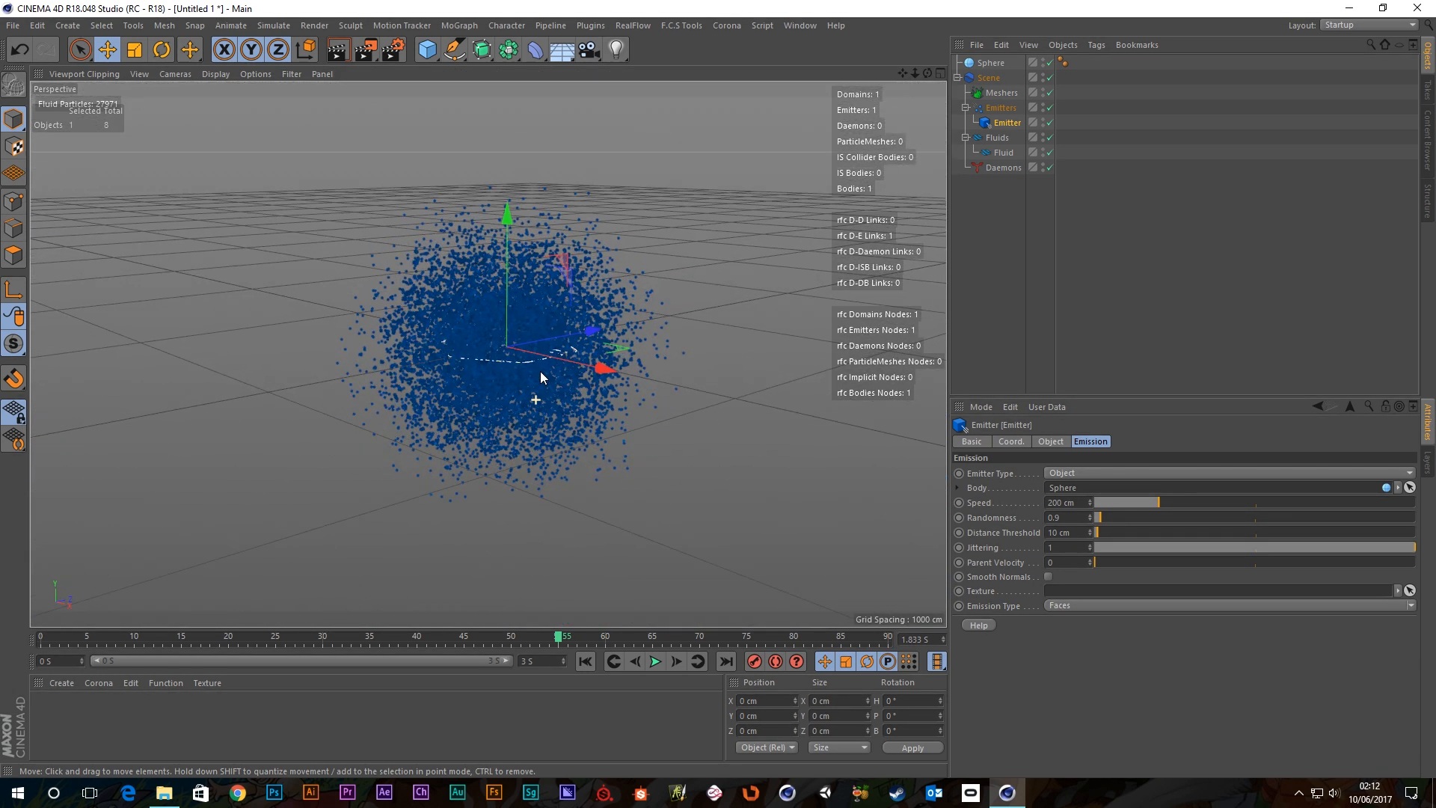
left_click(585, 661)
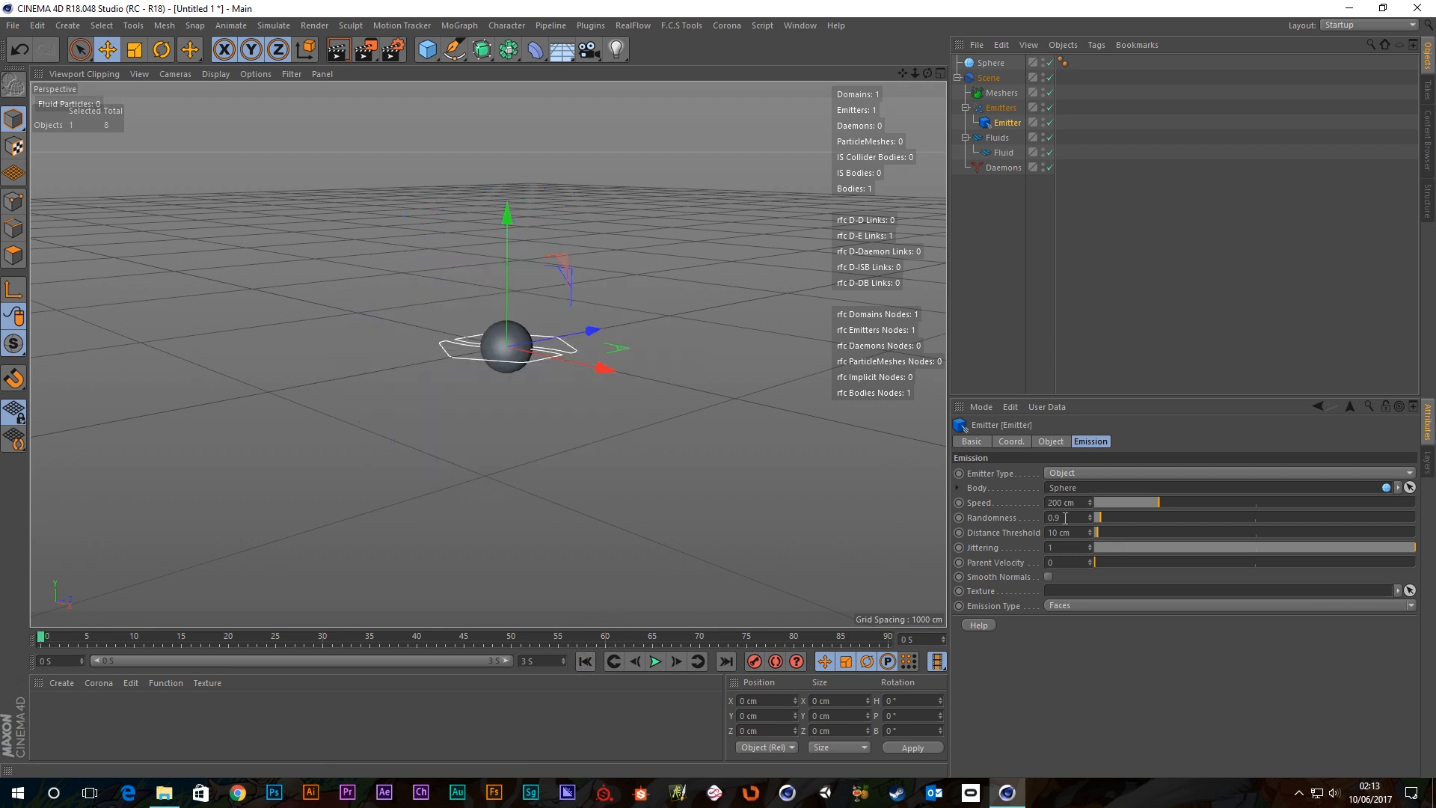
Reset Randomness and Jittering to their default of 0.
right_click(995, 521)
left_click(1043, 606)
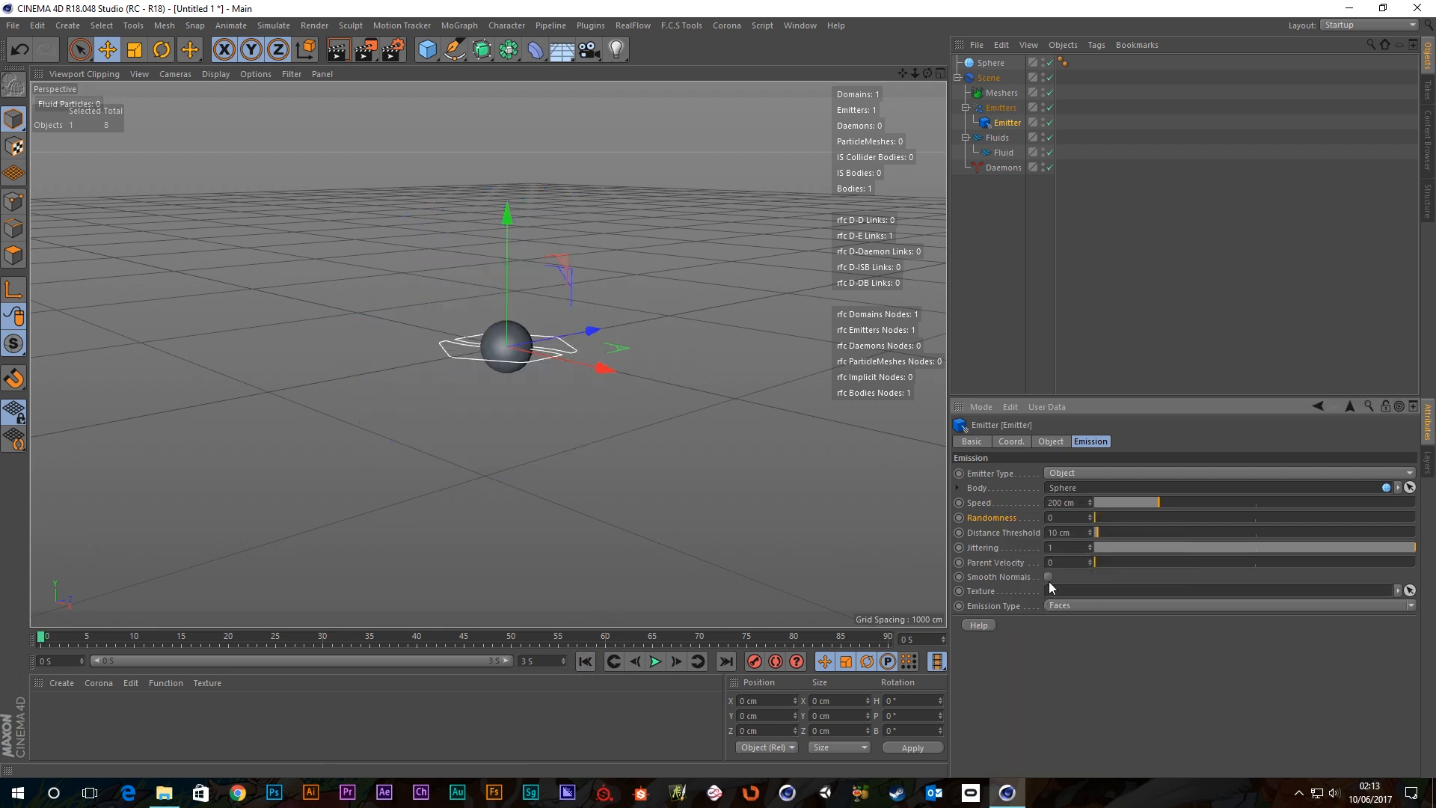
right_click(996, 549)
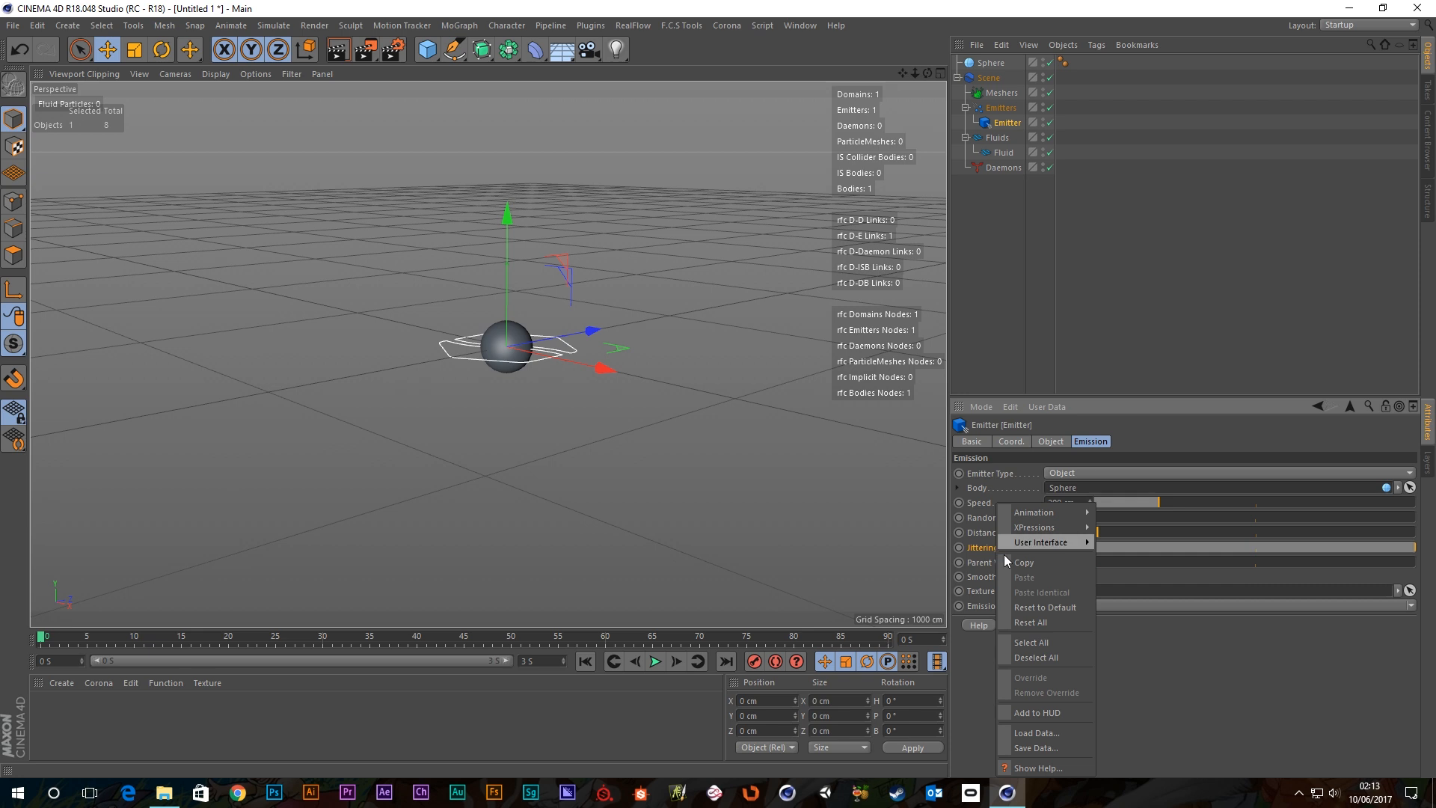
left_click(1051, 609)
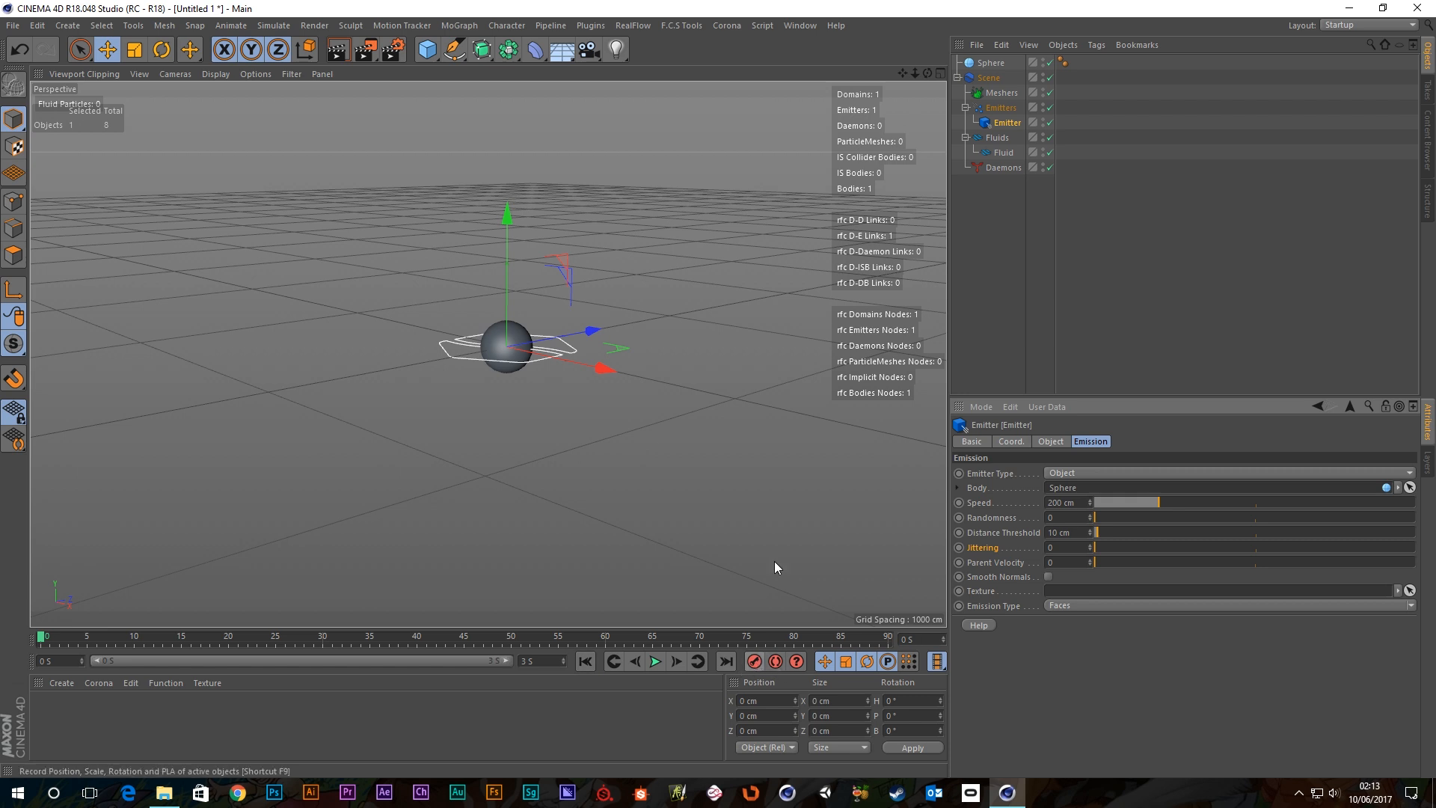
Animate the Sphere: move it along Z, then along X at about frame 61.
left_click(990, 64)
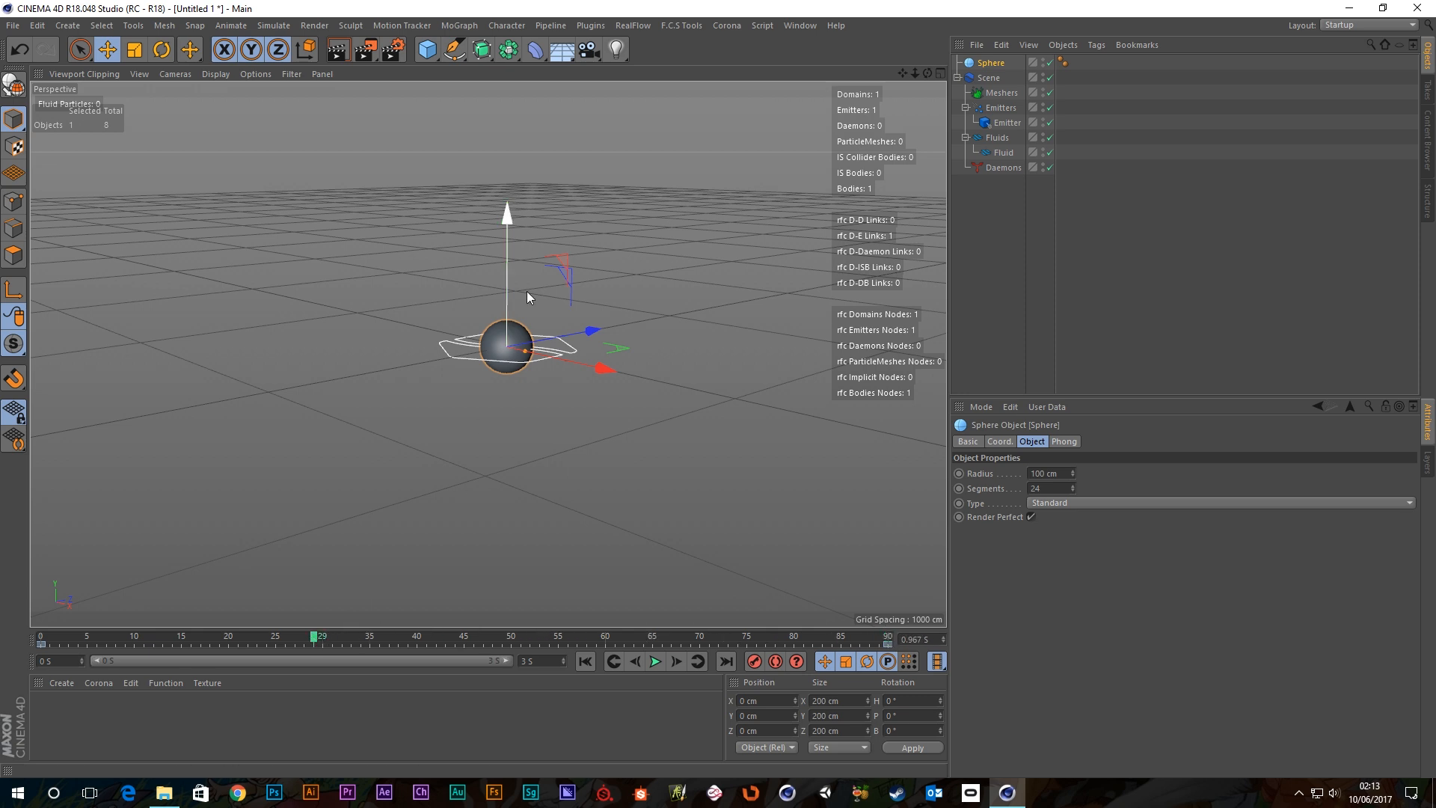
left_click_drag(576, 338, 504, 353)
left_click_drag(406, 383, 361, 384)
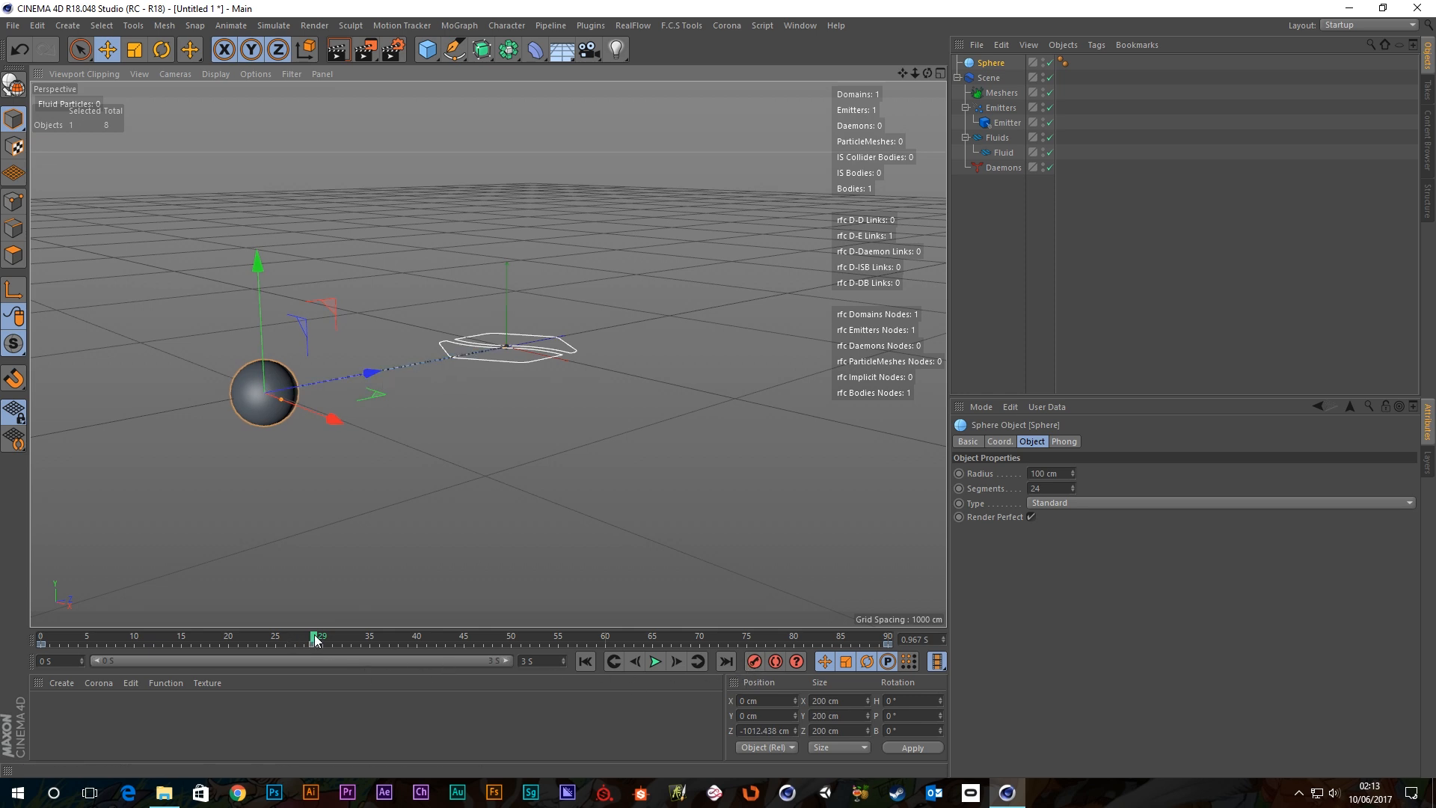
left_click_drag(315, 640, 622, 639)
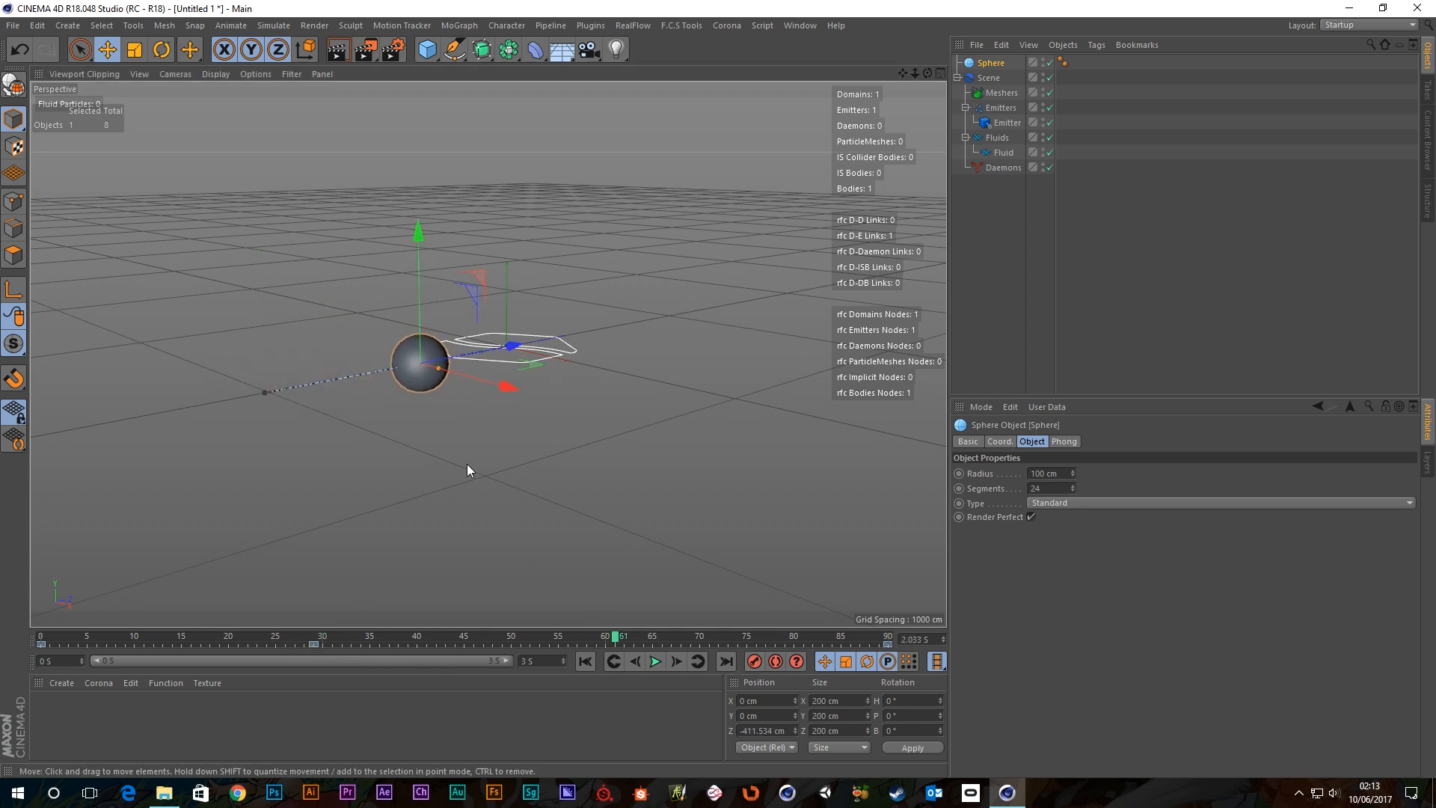
left_click_drag(504, 386, 688, 433)
Enlarge the 3D view, step back to frame 45, and play to watch the particle trail.
left_click_drag(648, 388, 706, 482, "alt")
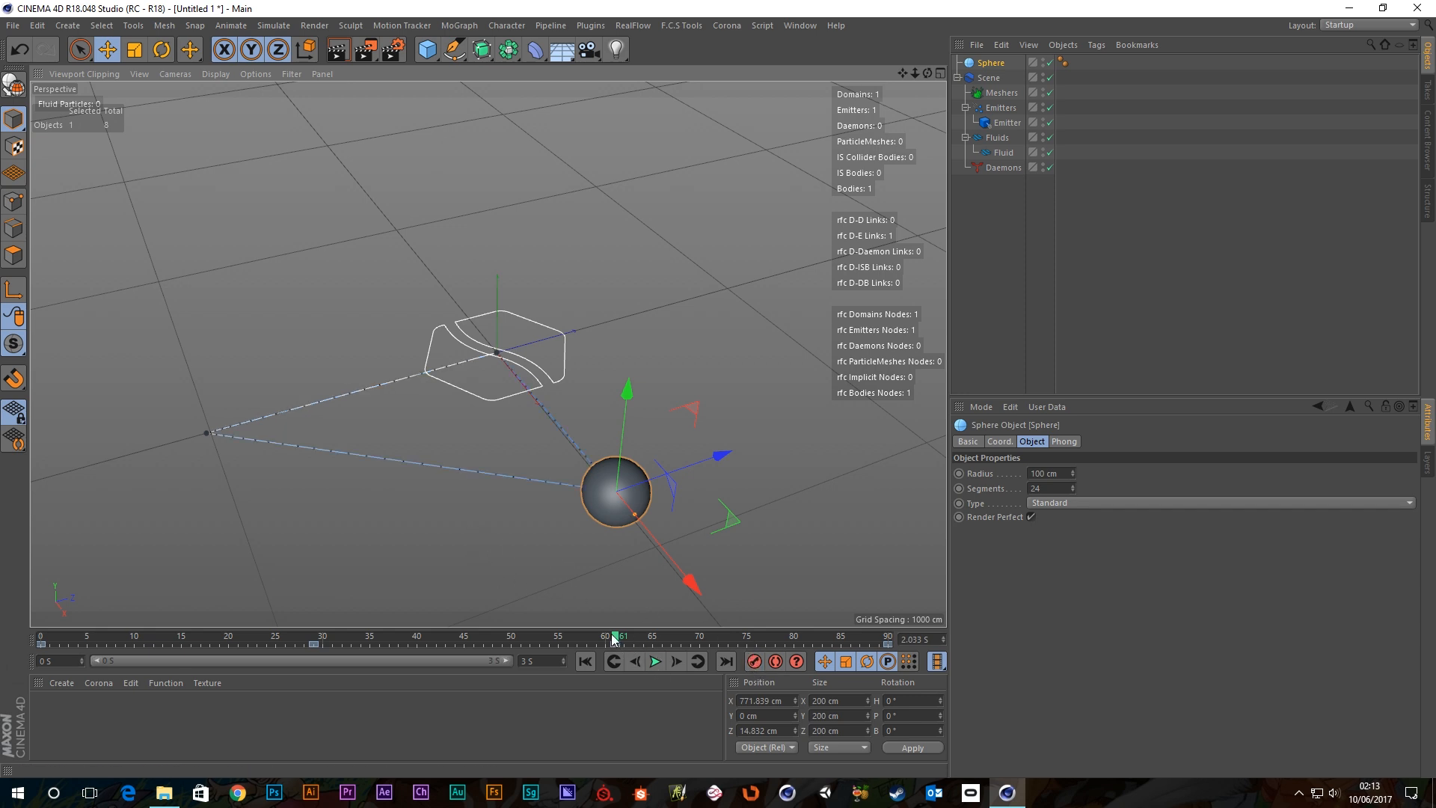
left_click_drag(612, 630, 44, 644)
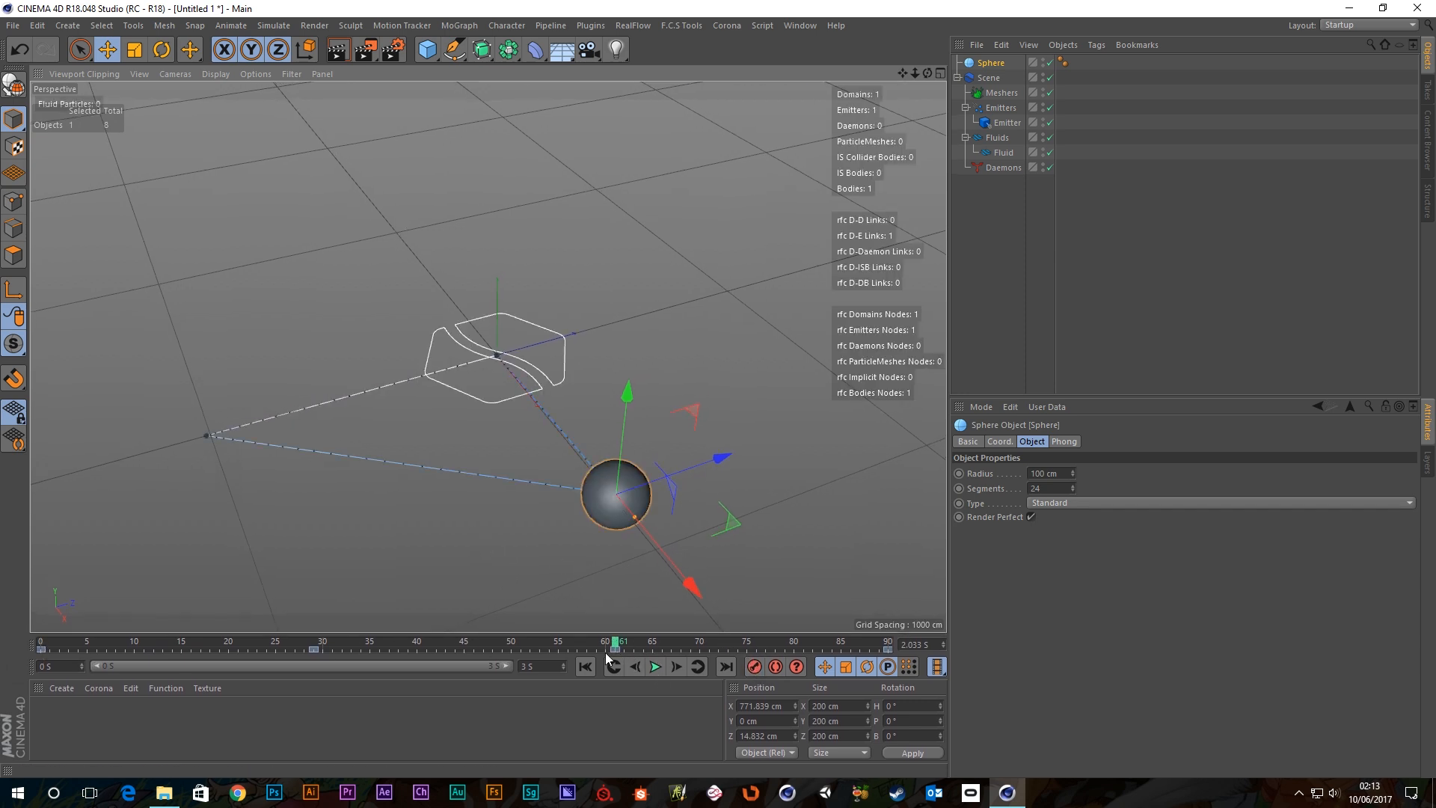
left_click_drag(617, 646, 446, 657)
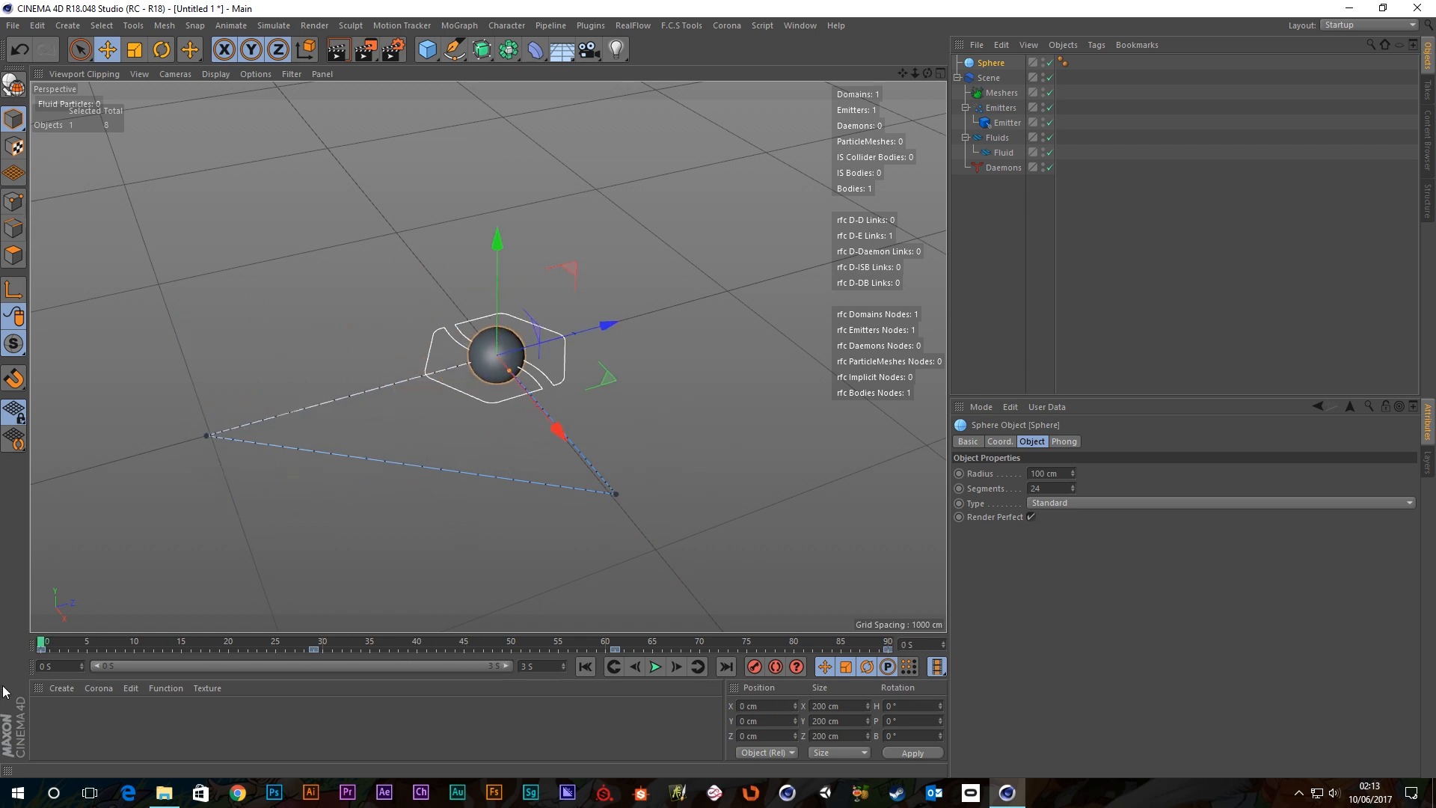
left_click(655, 668)
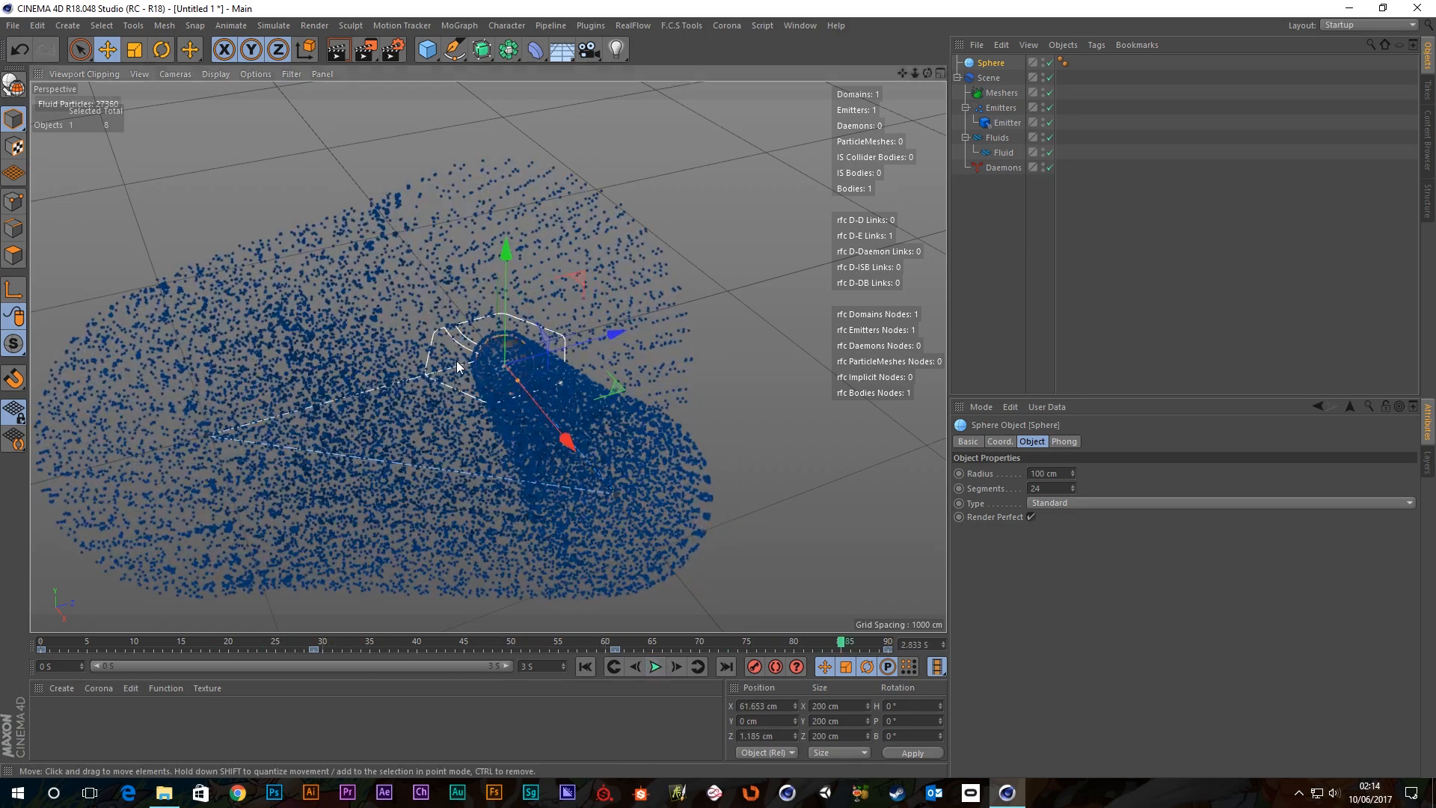
left_click_drag(449, 389, 479, 460, "alt")
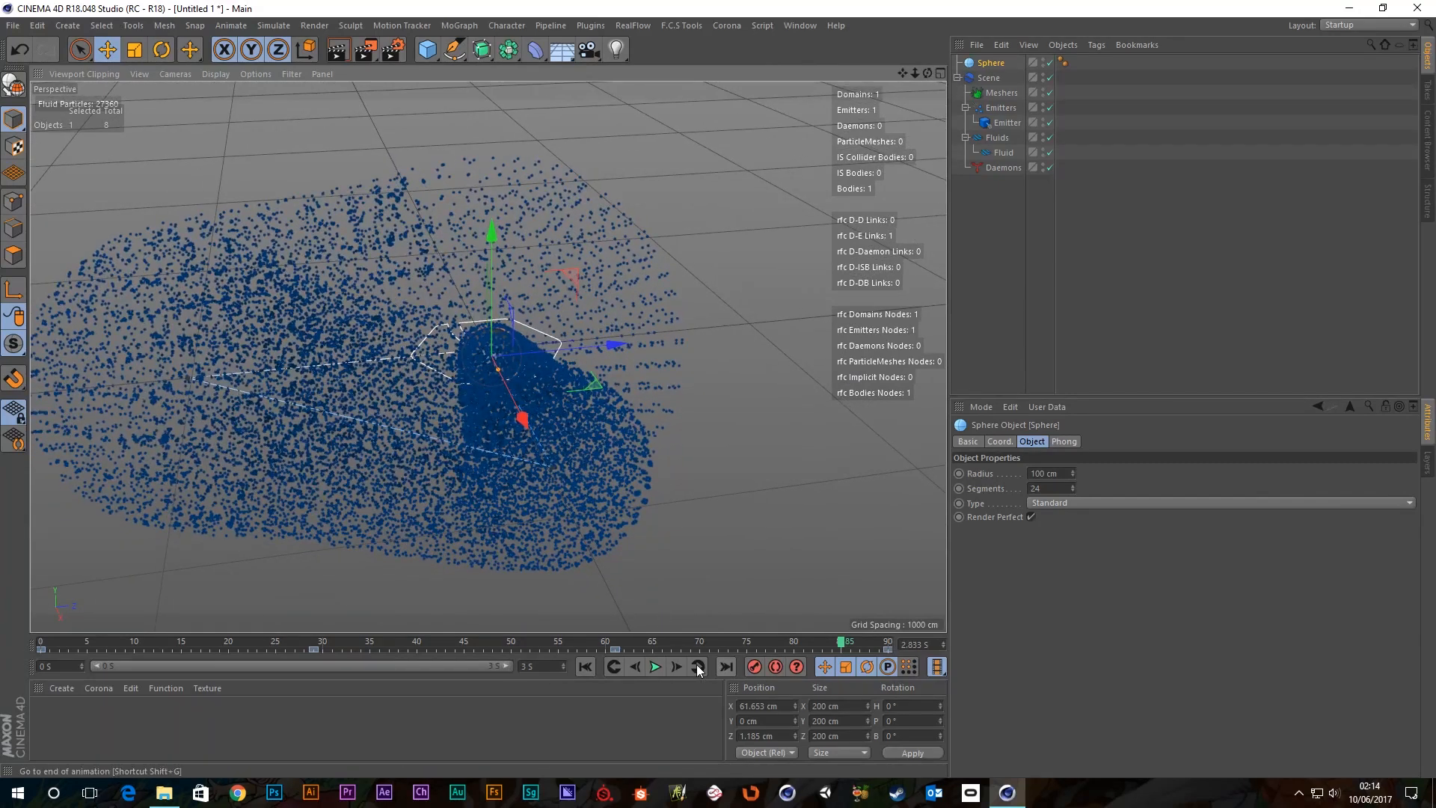
left_click(651, 666)
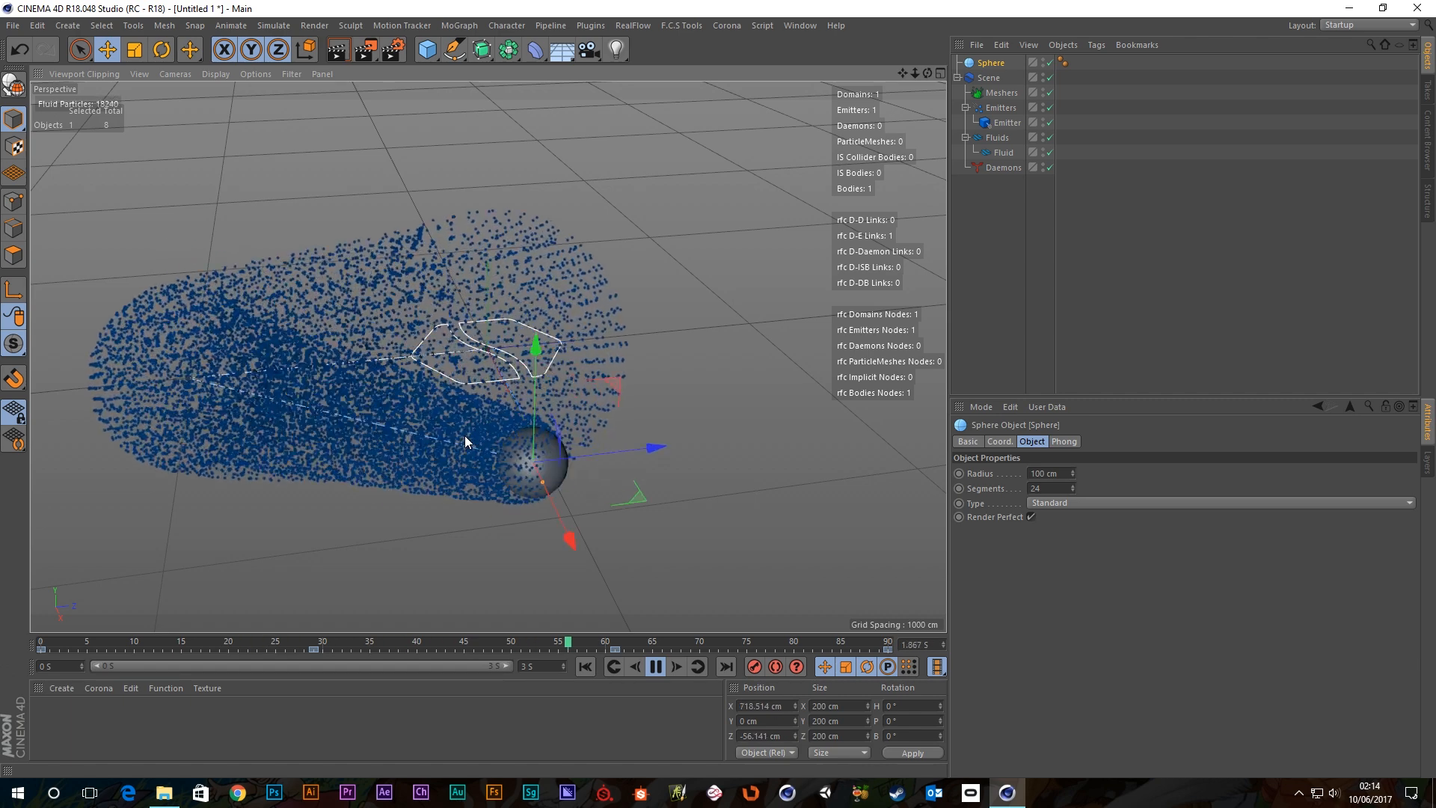
Select the Emitter and raise Parent Velocity up to its maximum of 50.
left_click(1006, 123)
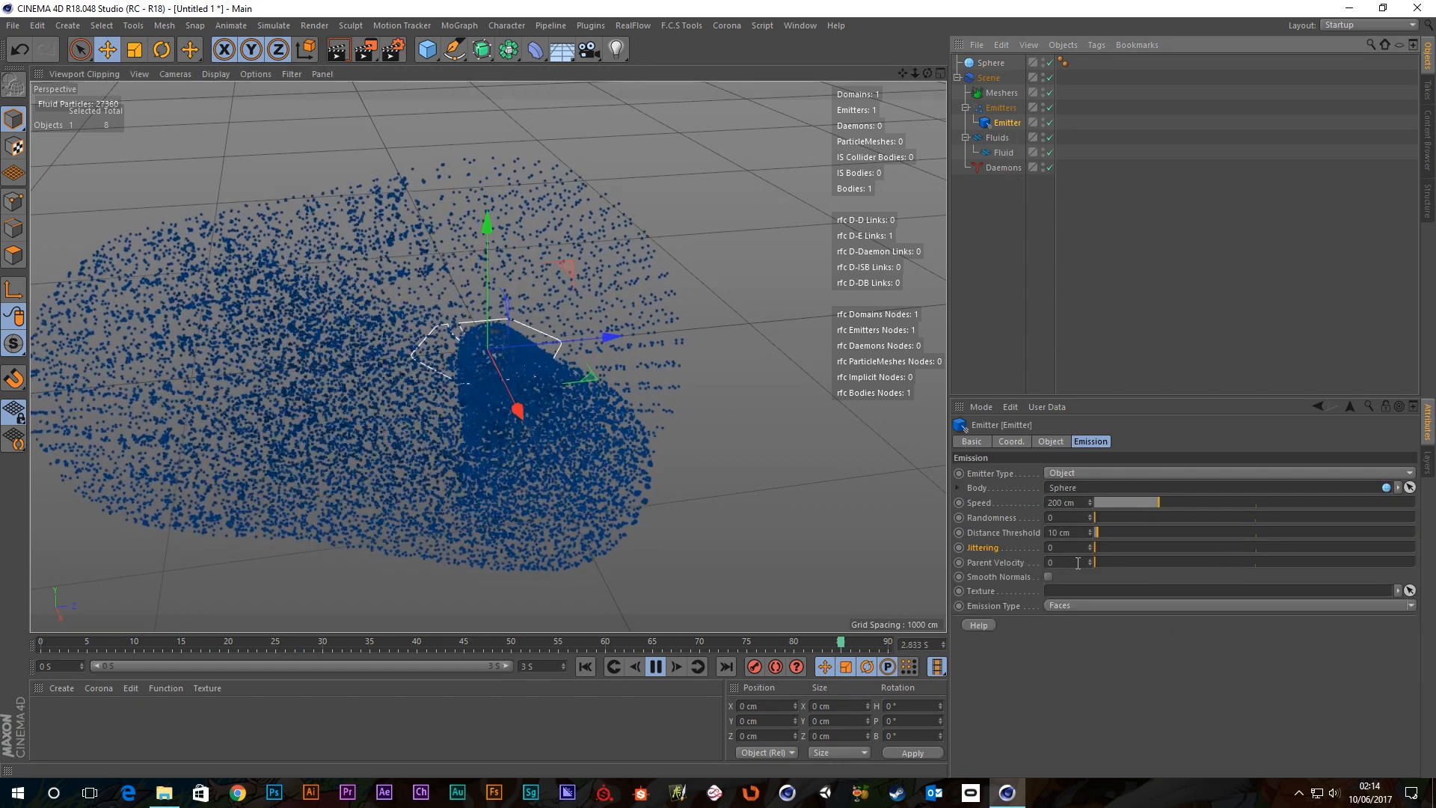
left_click_drag(1105, 565, 1196, 567)
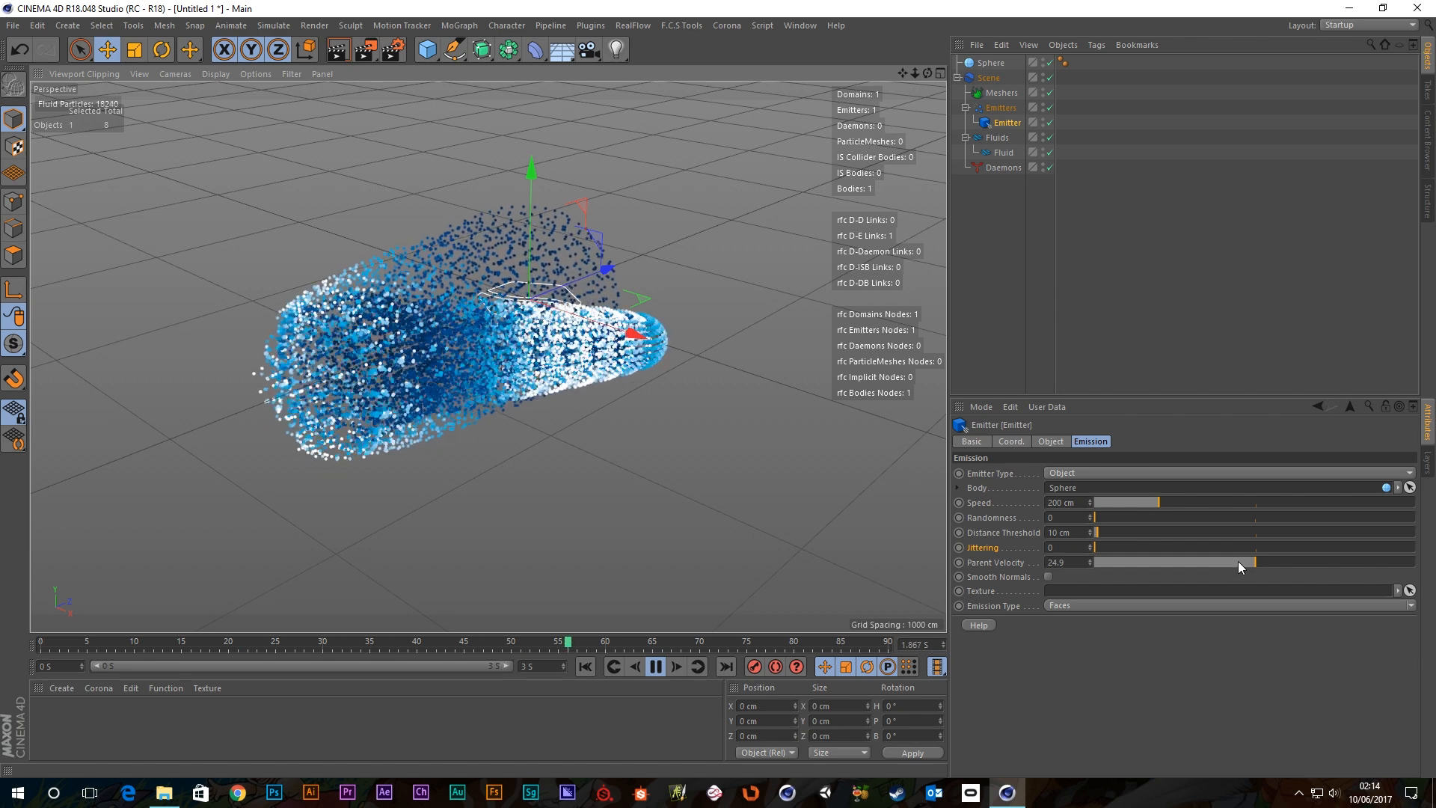
left_click_drag(1241, 561, 1421, 562)
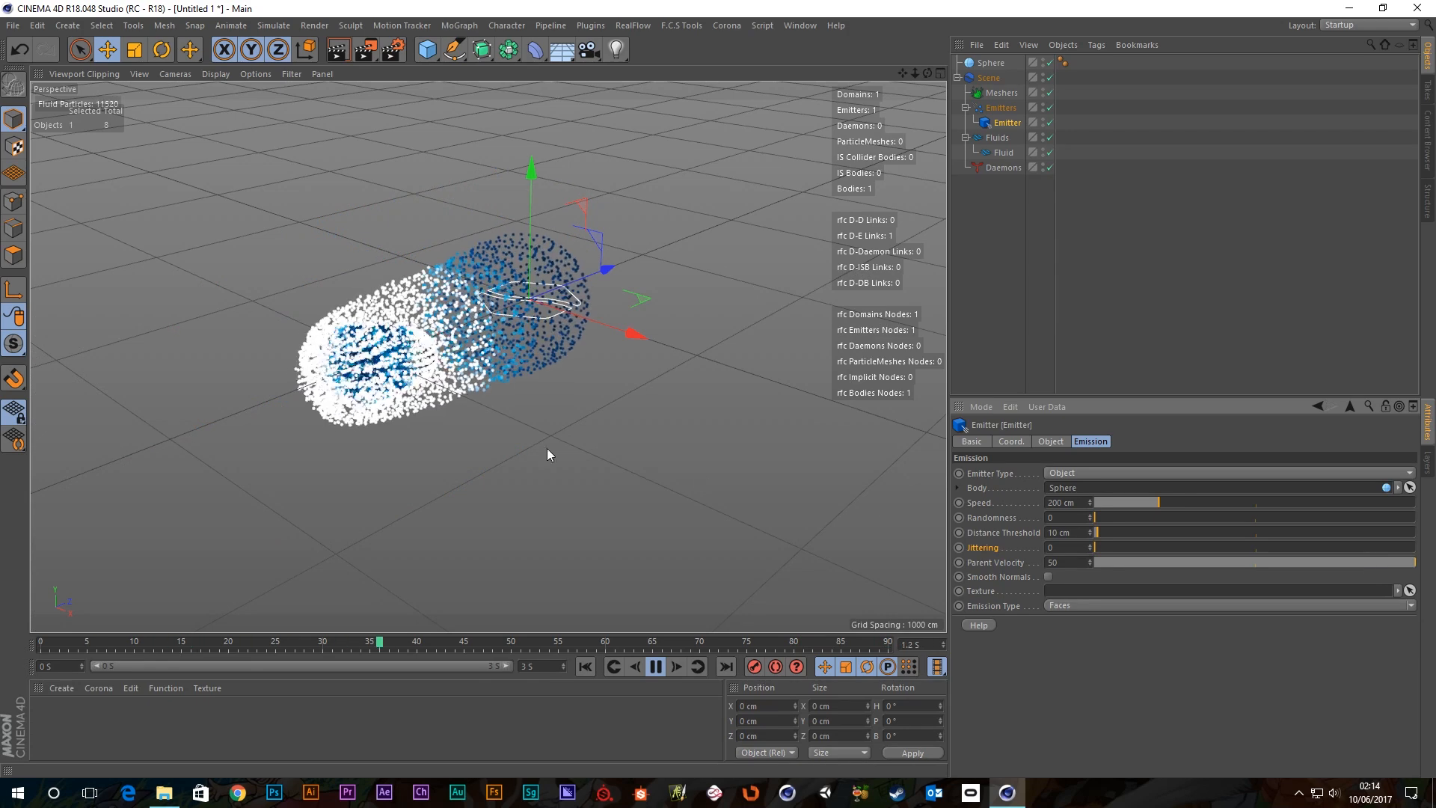
left_click_drag(418, 432, 246, 418, "alt")
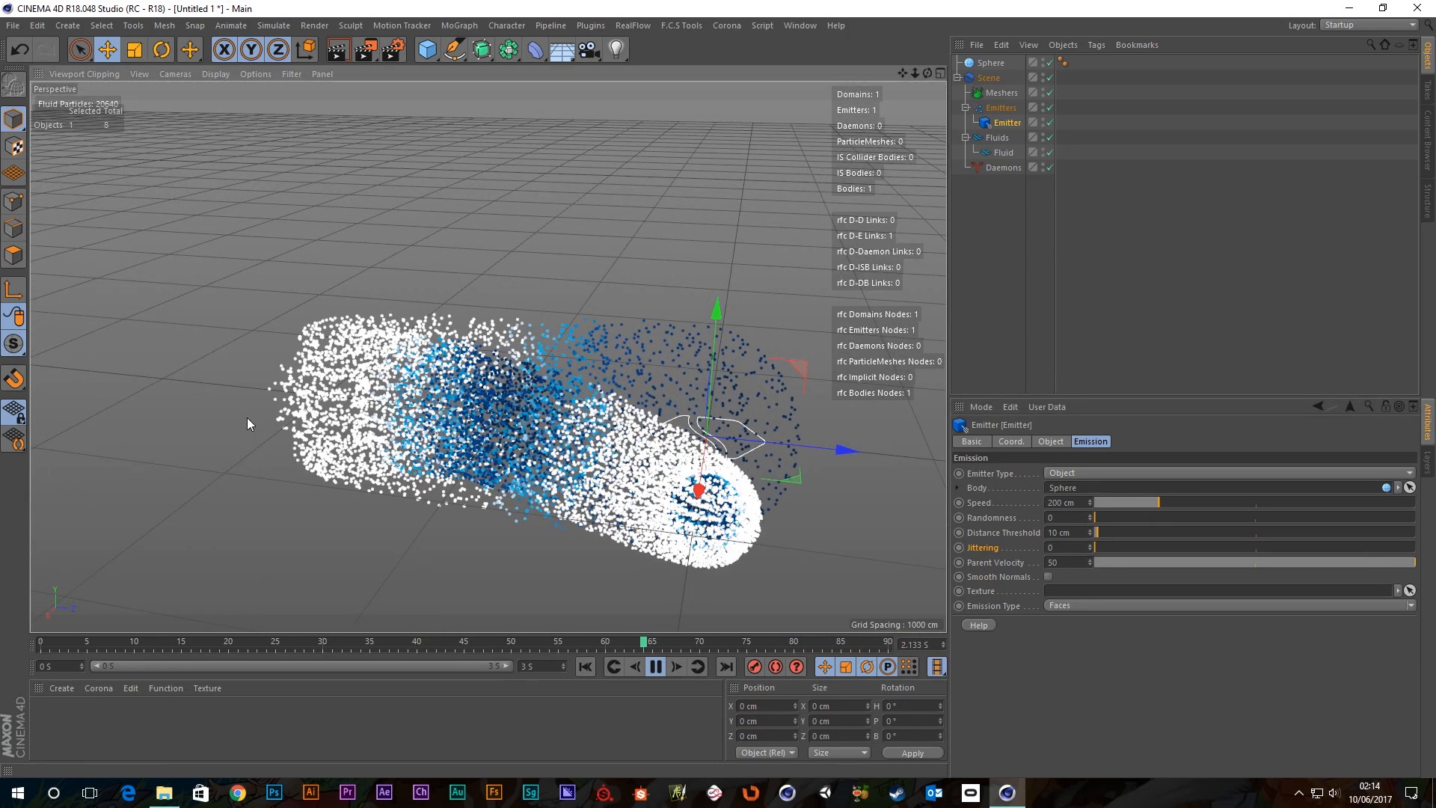
left_click_drag(262, 420, 712, 451, "alt")
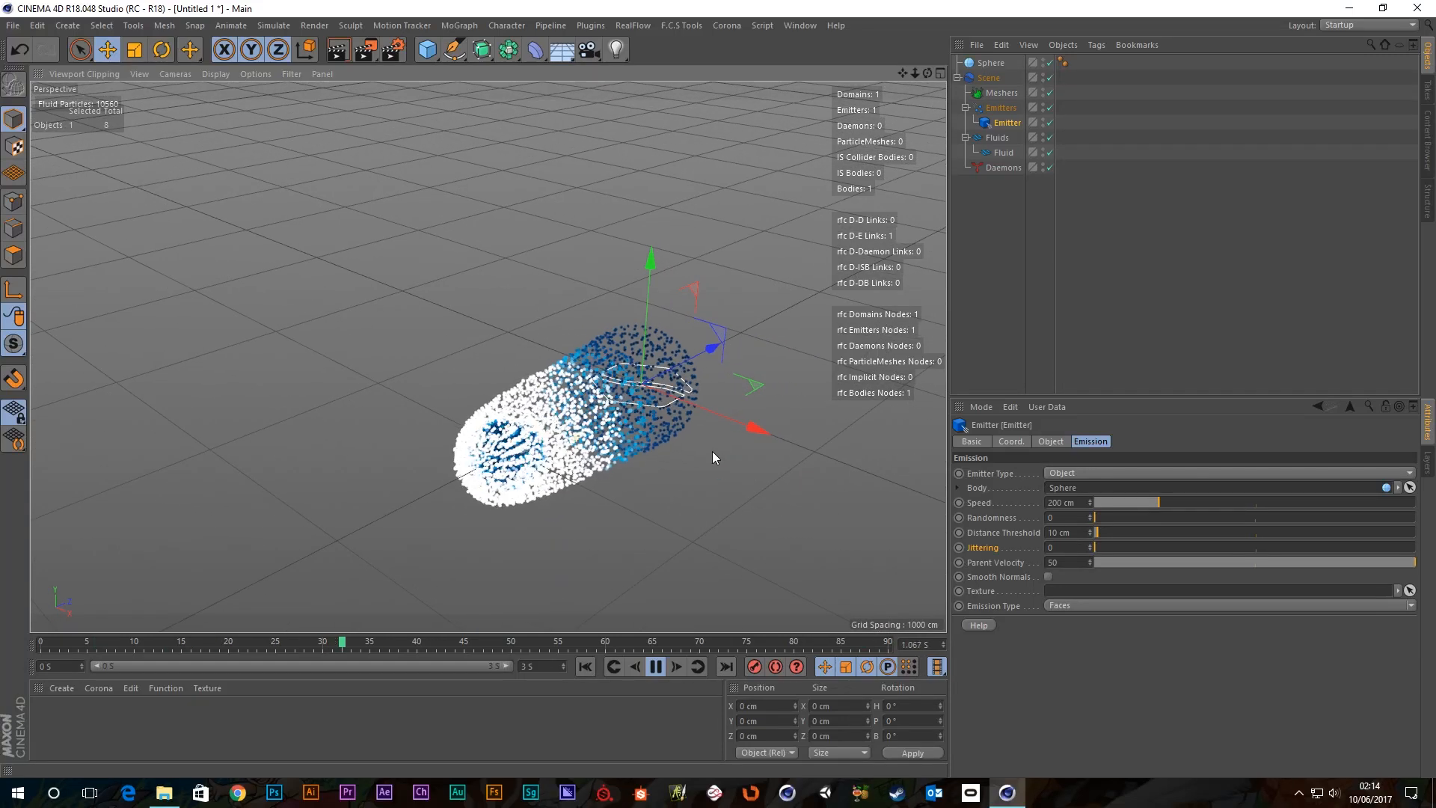
middle_click_drag(693, 474, 634, 405, "alt")
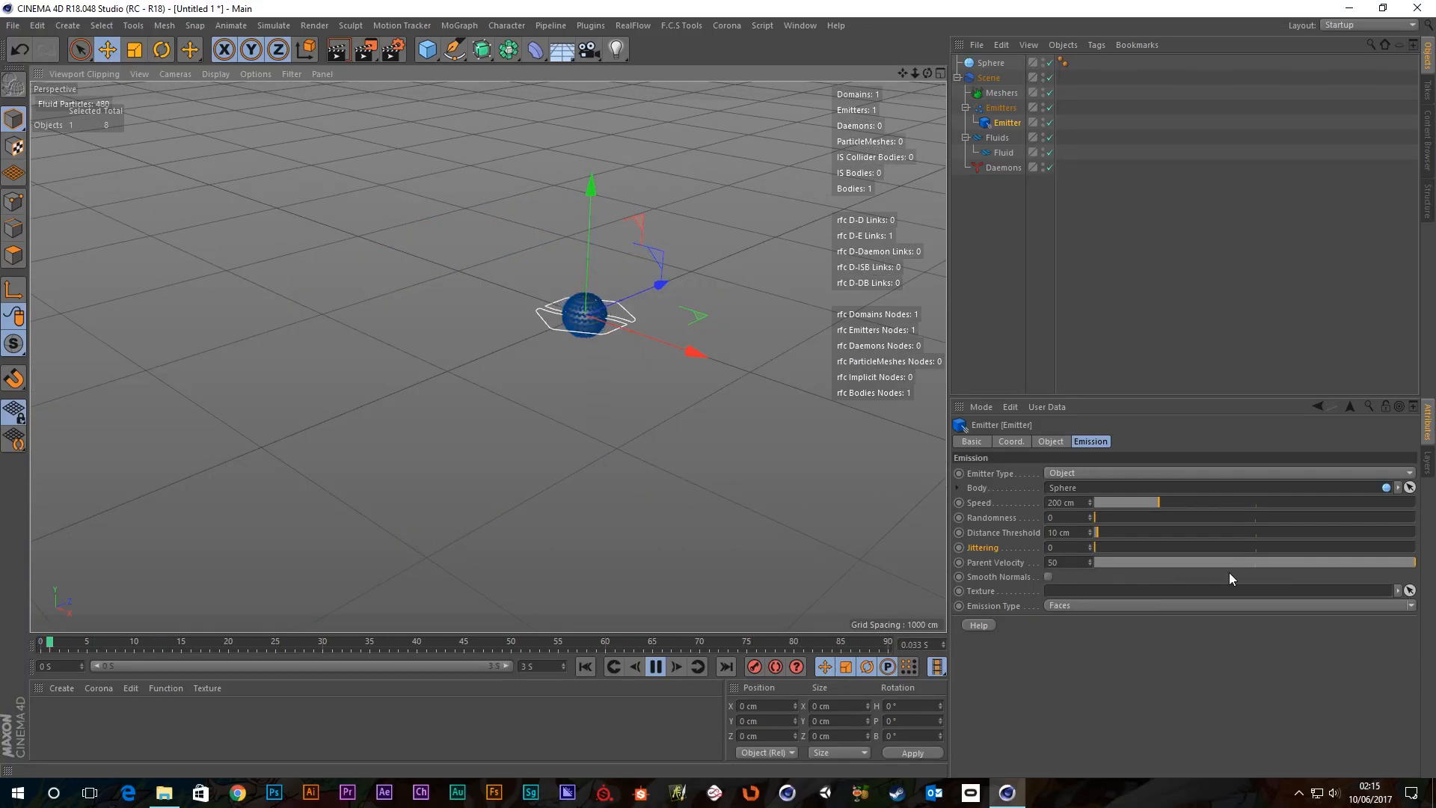
Lower Parent Velocity to about 10.7, adjust it again, pause playback, and undo the last change.
left_click_drag(1256, 563, 1008, 559)
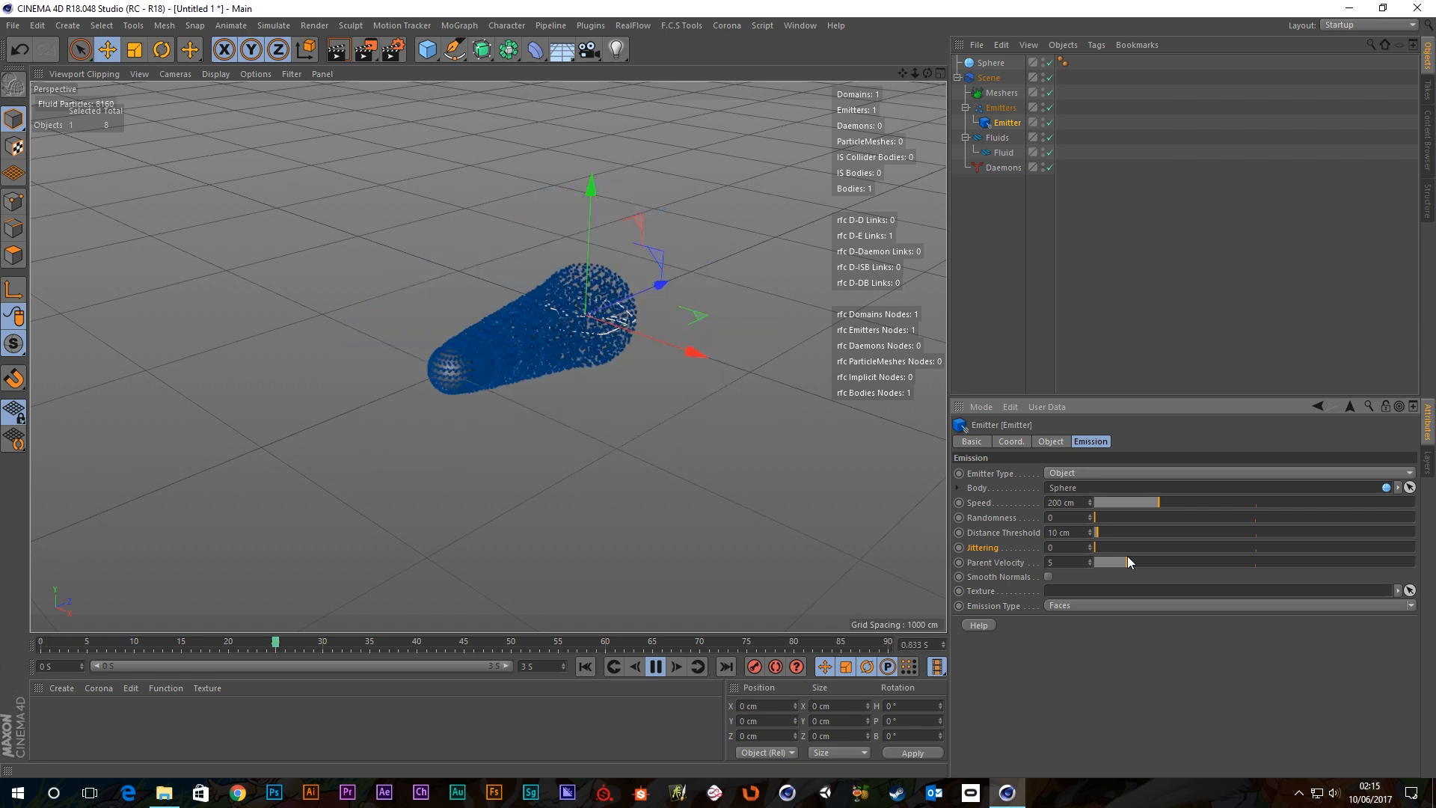
left_click_drag(1128, 562, 1214, 563)
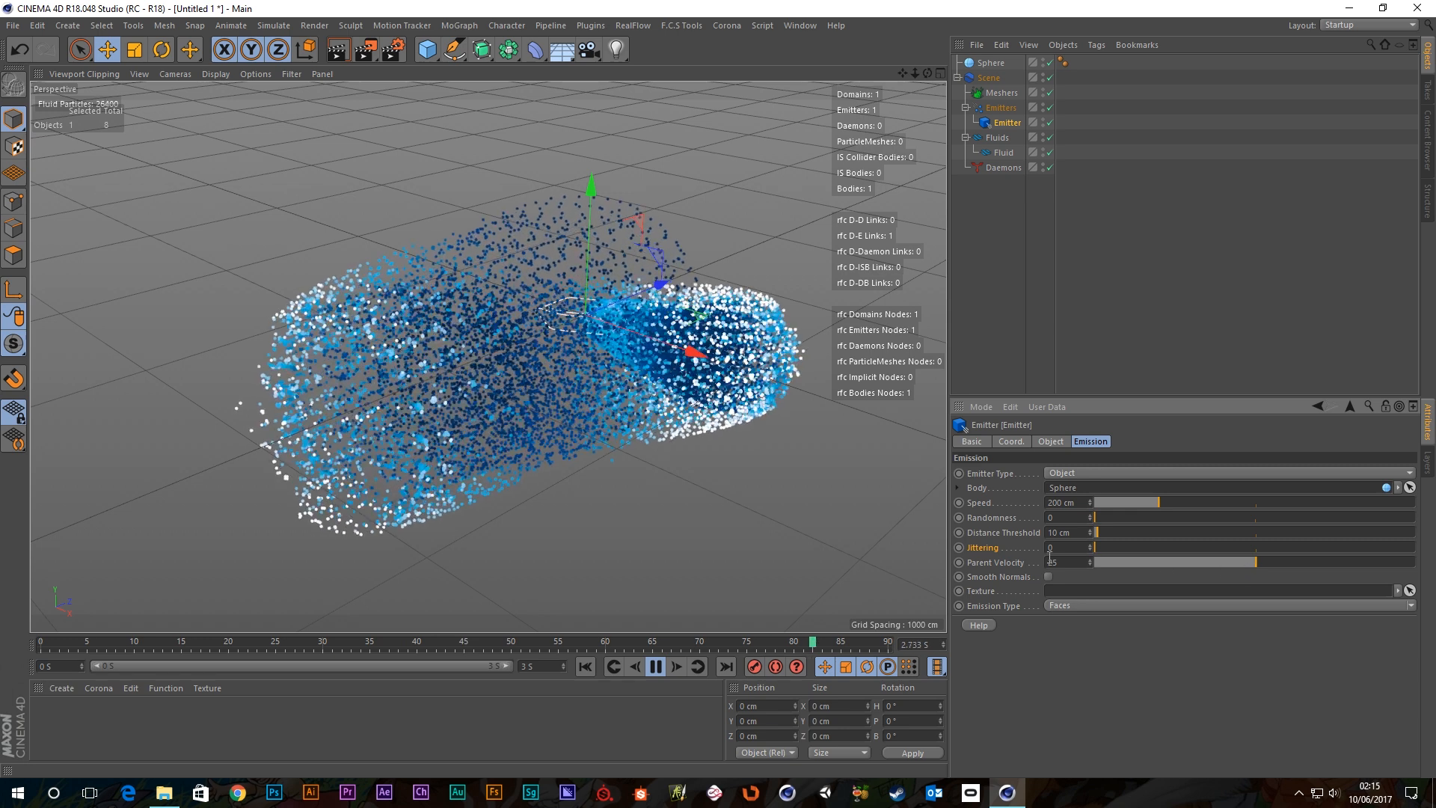
left_click(656, 667)
key("ctrl+z")
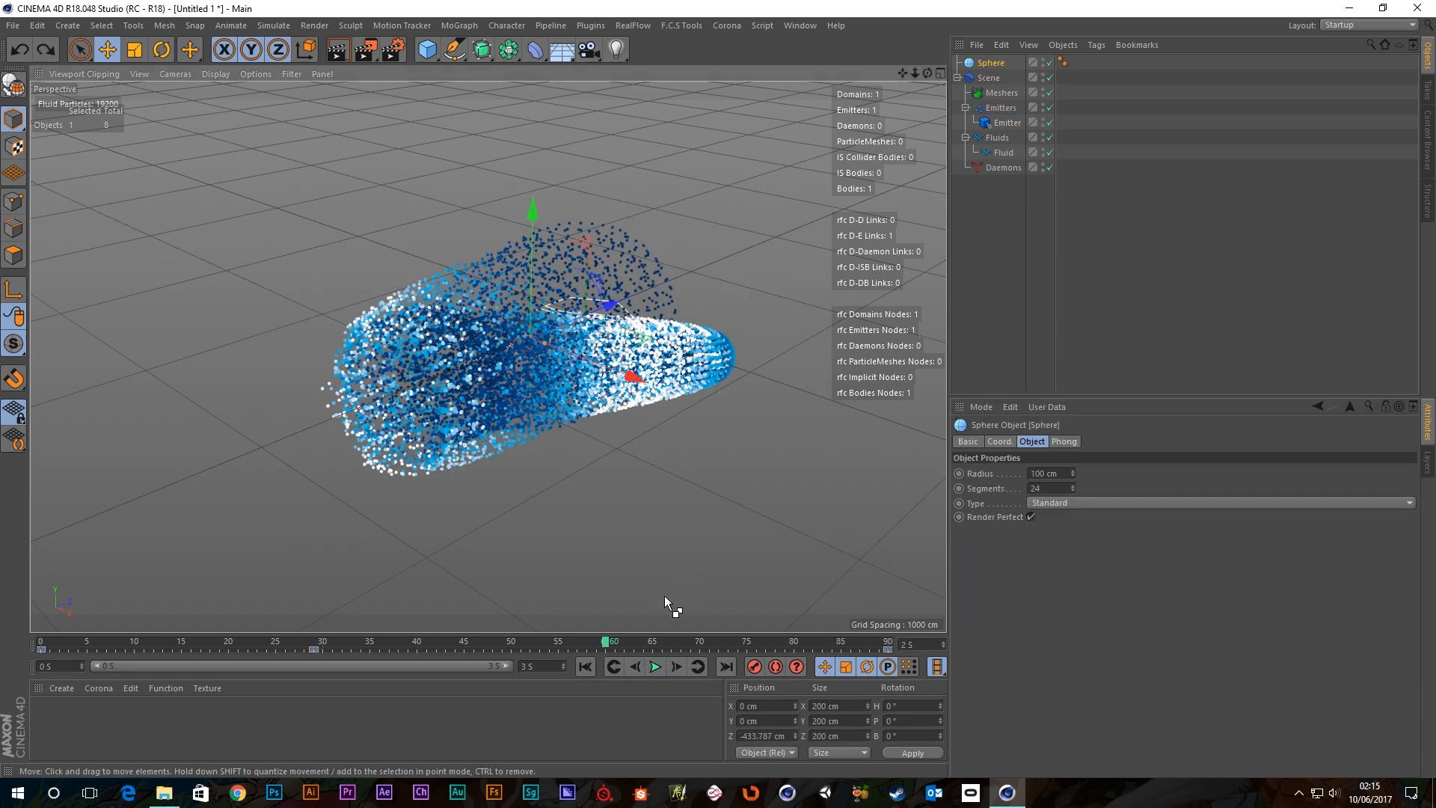
Rewind the simulation, orbit around the sphere, and rewind again to the start.
left_click(585, 667)
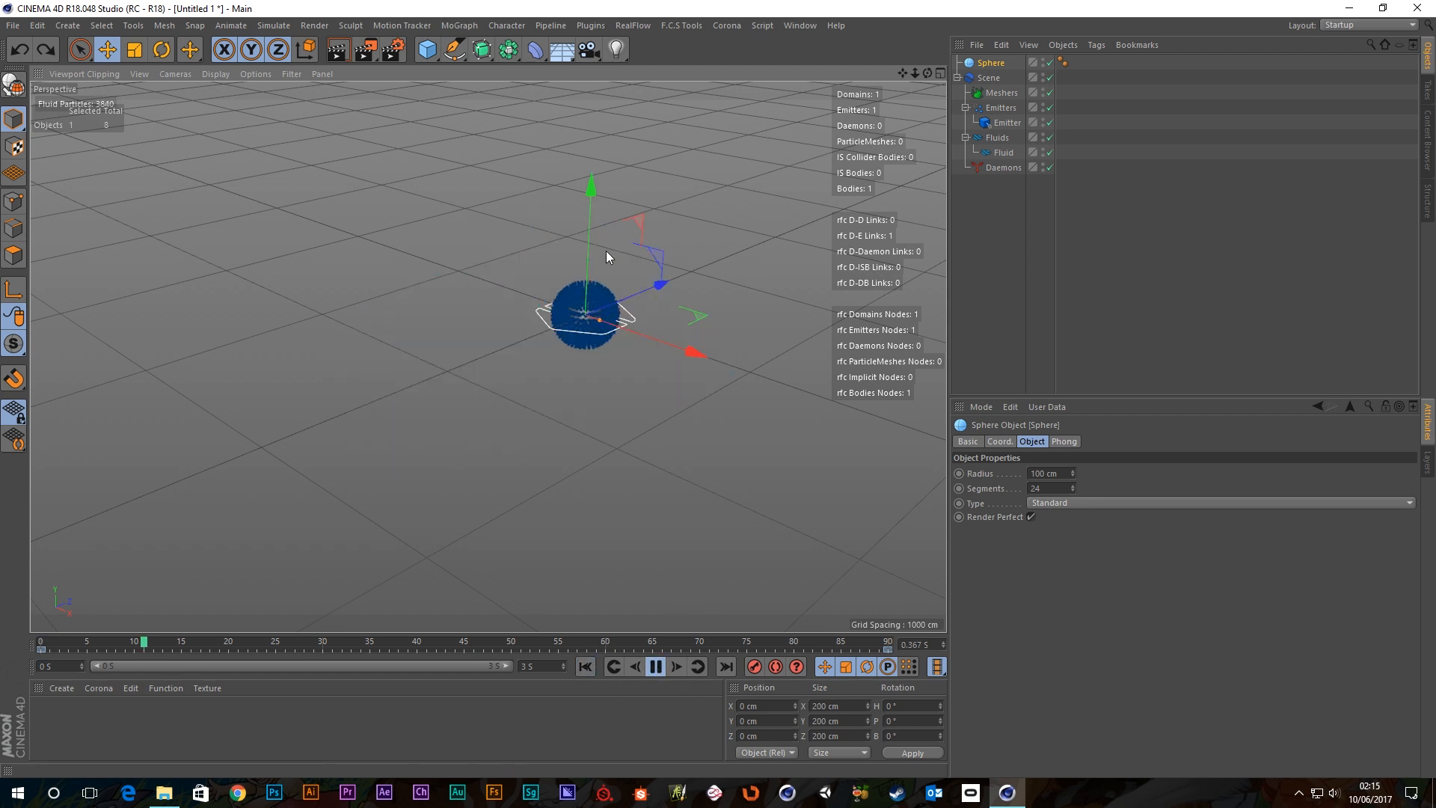
scroll(615, 297, "up", 8)
left_click_drag(540, 405, 513, 409, "alt")
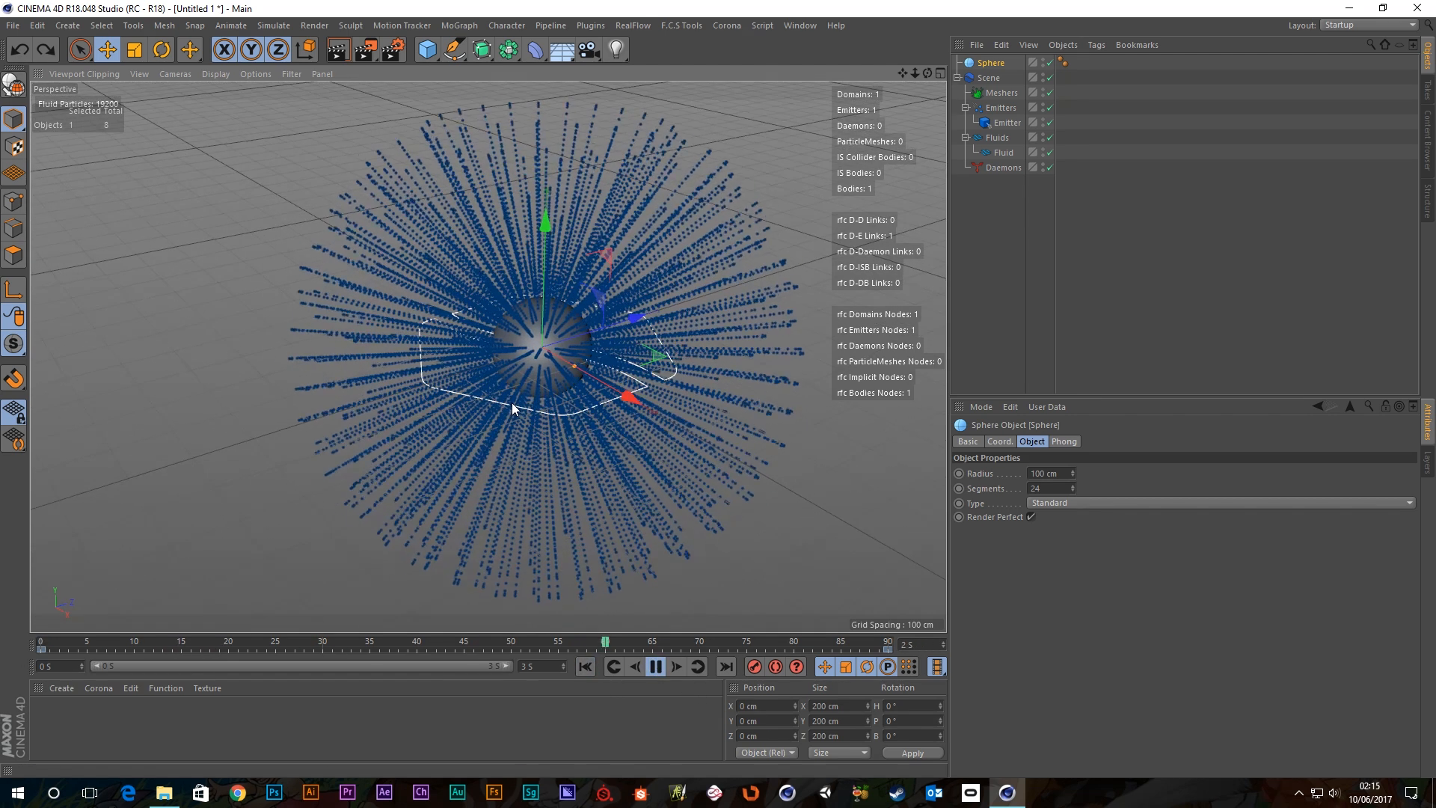
left_click(656, 666)
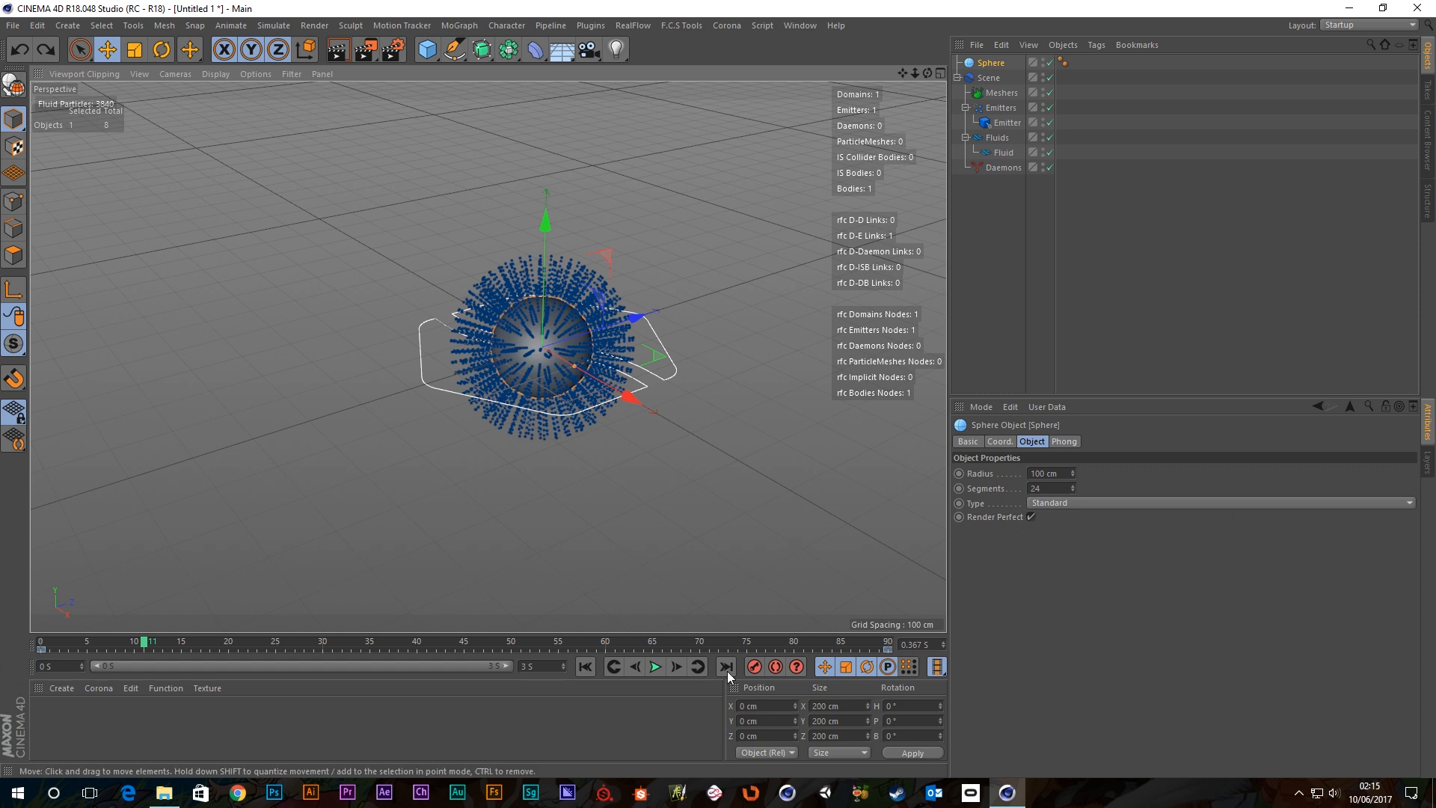
left_click(584, 668)
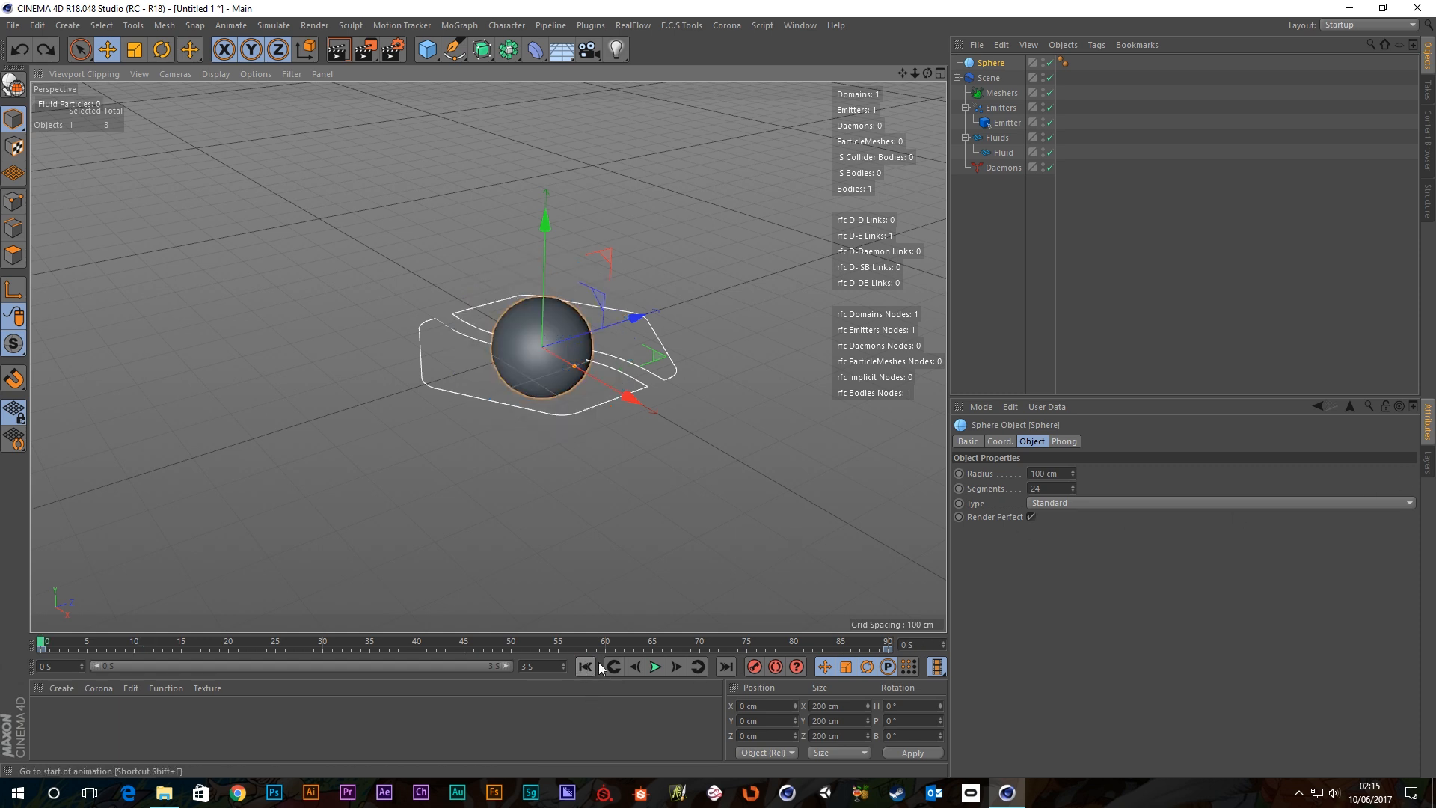
Replay the particles, orbit to look down, and maximise the Top view.
left_click(656, 666)
left_click_drag(567, 368, 639, 254, "alt")
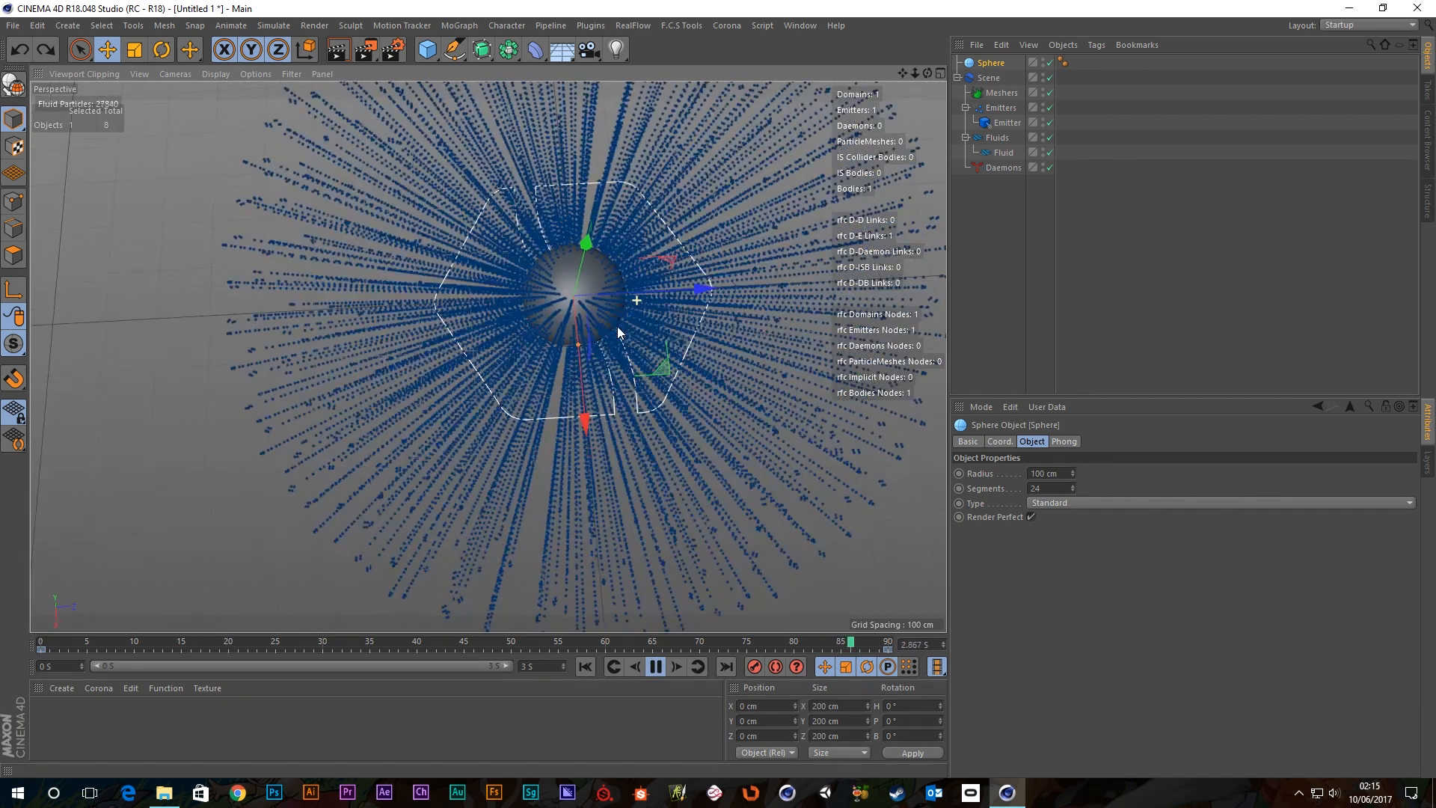
middle_click(617, 304)
middle_click(666, 246)
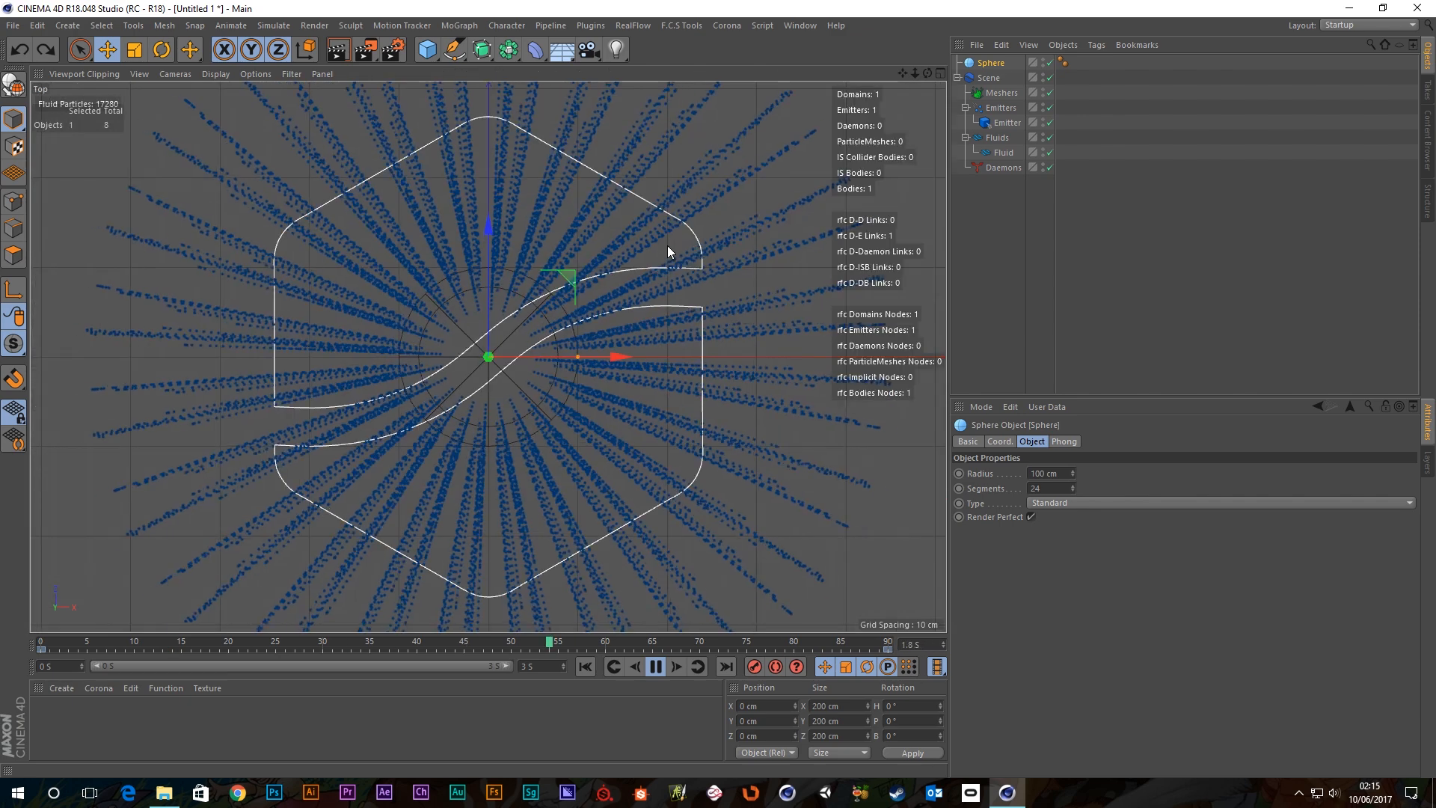
Select the emitter and toggle Smooth Normals on, then back off.
left_click(1006, 123)
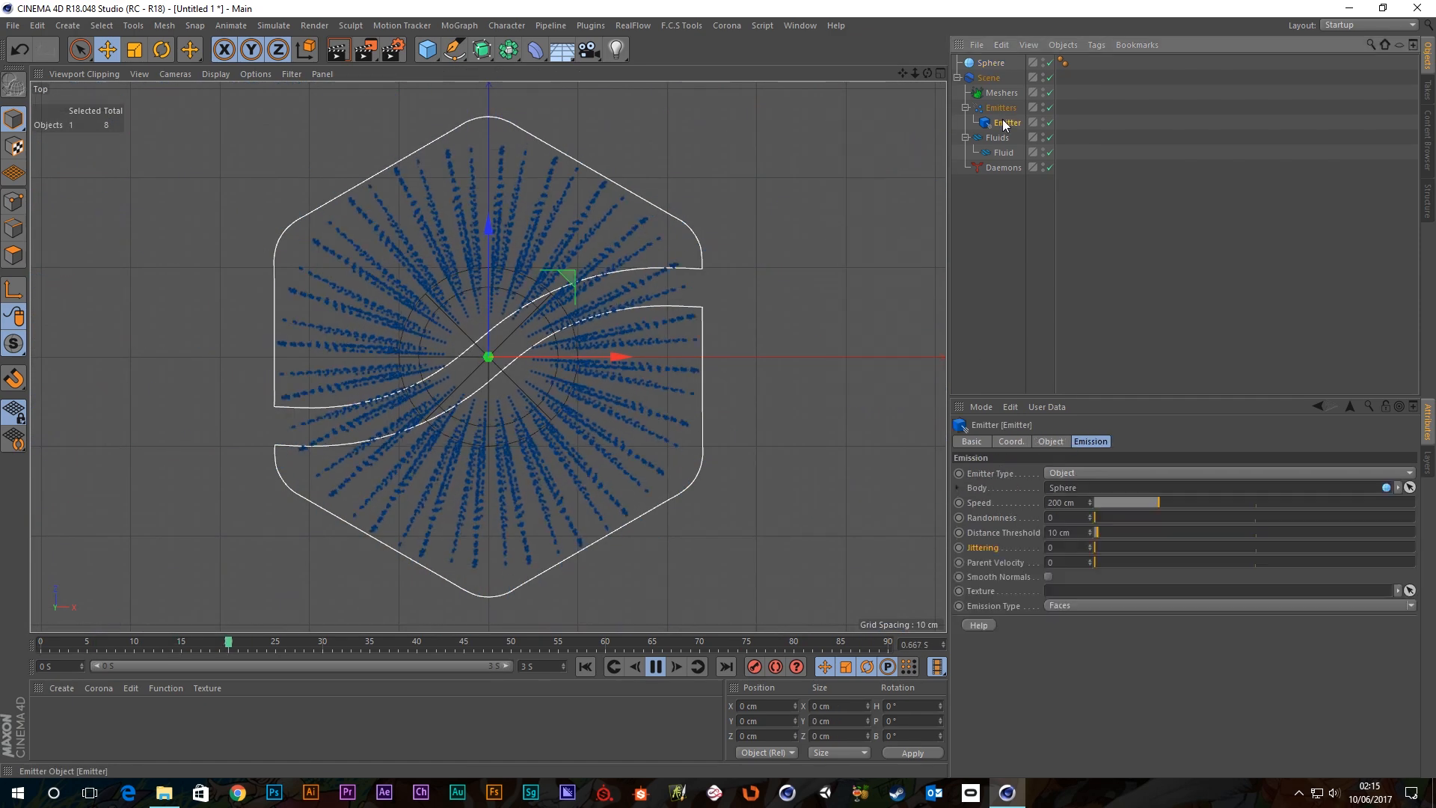
left_click(1049, 576)
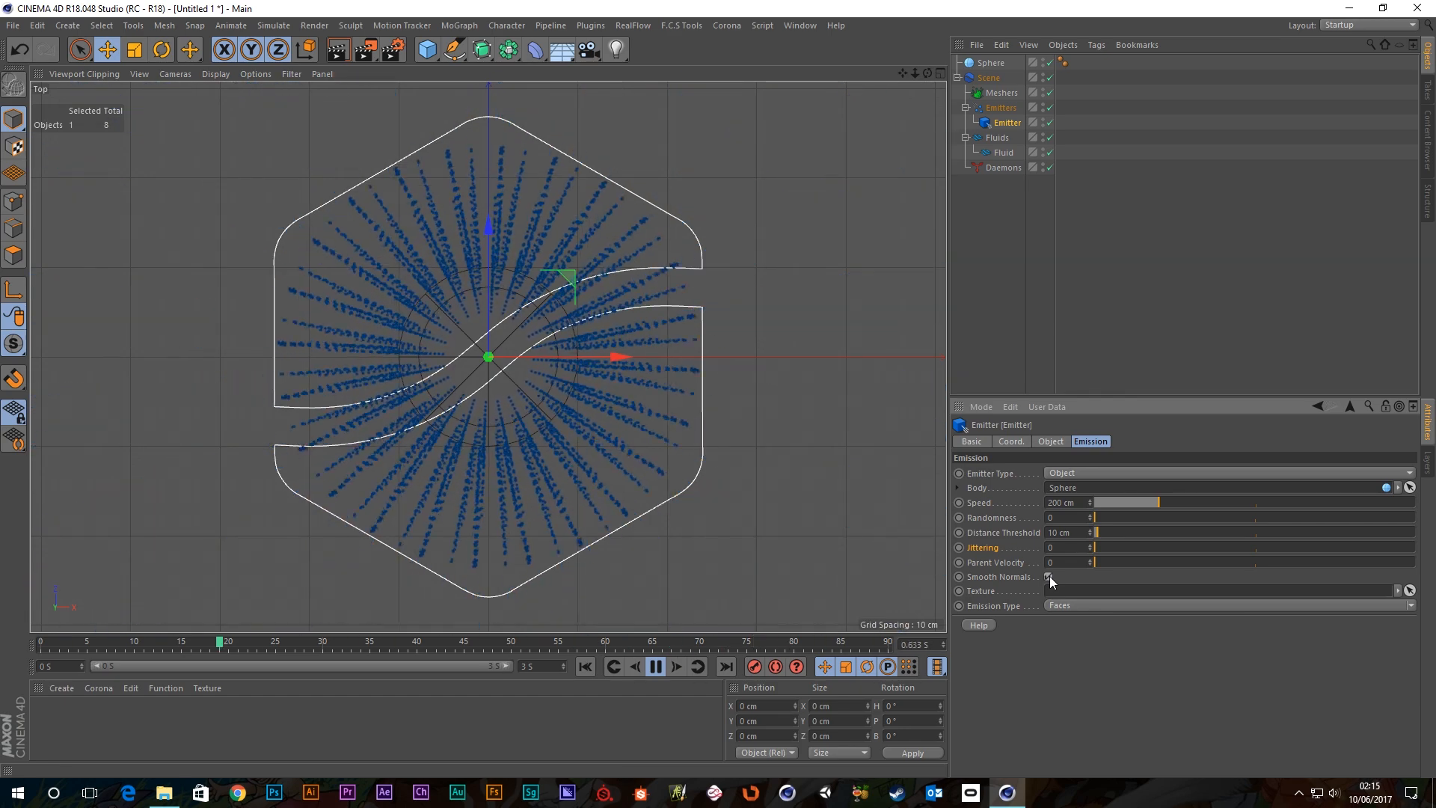
left_click(1048, 576)
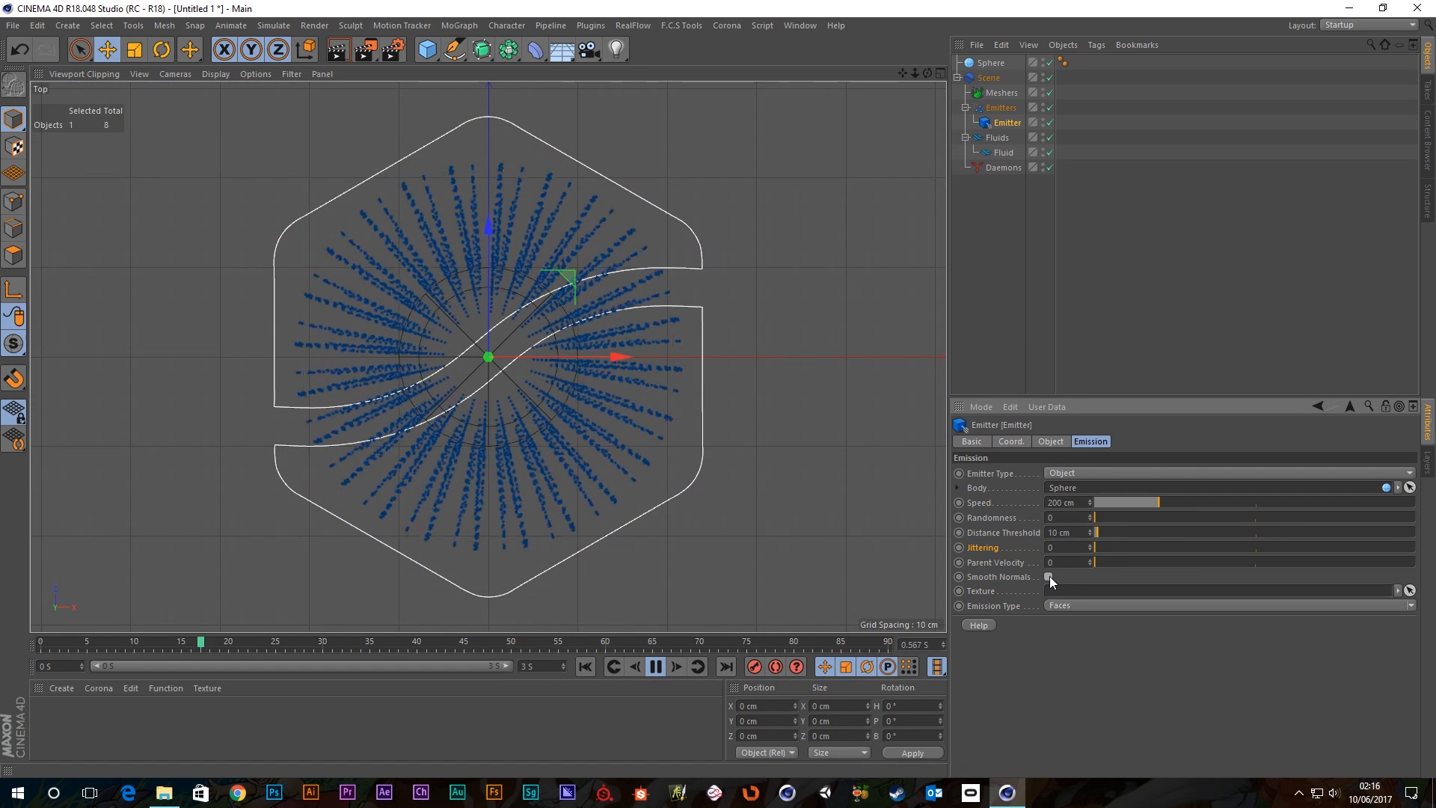
Maximise the Perspective view, frame the particles, then stop and rewind the simulation to frame 0.
middle_click(499, 428)
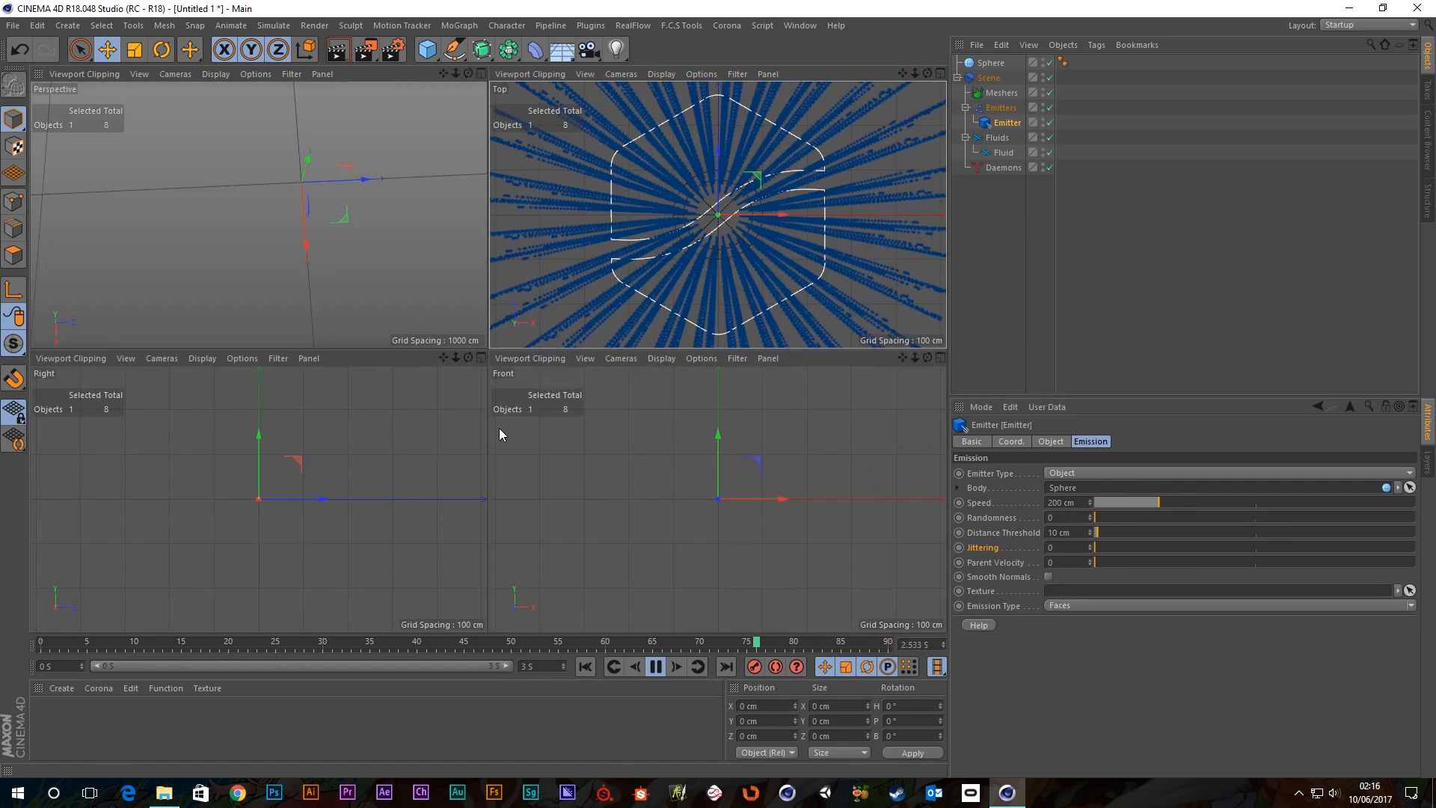
middle_click(684, 283)
middle_click(253, 367)
middle_click(240, 244)
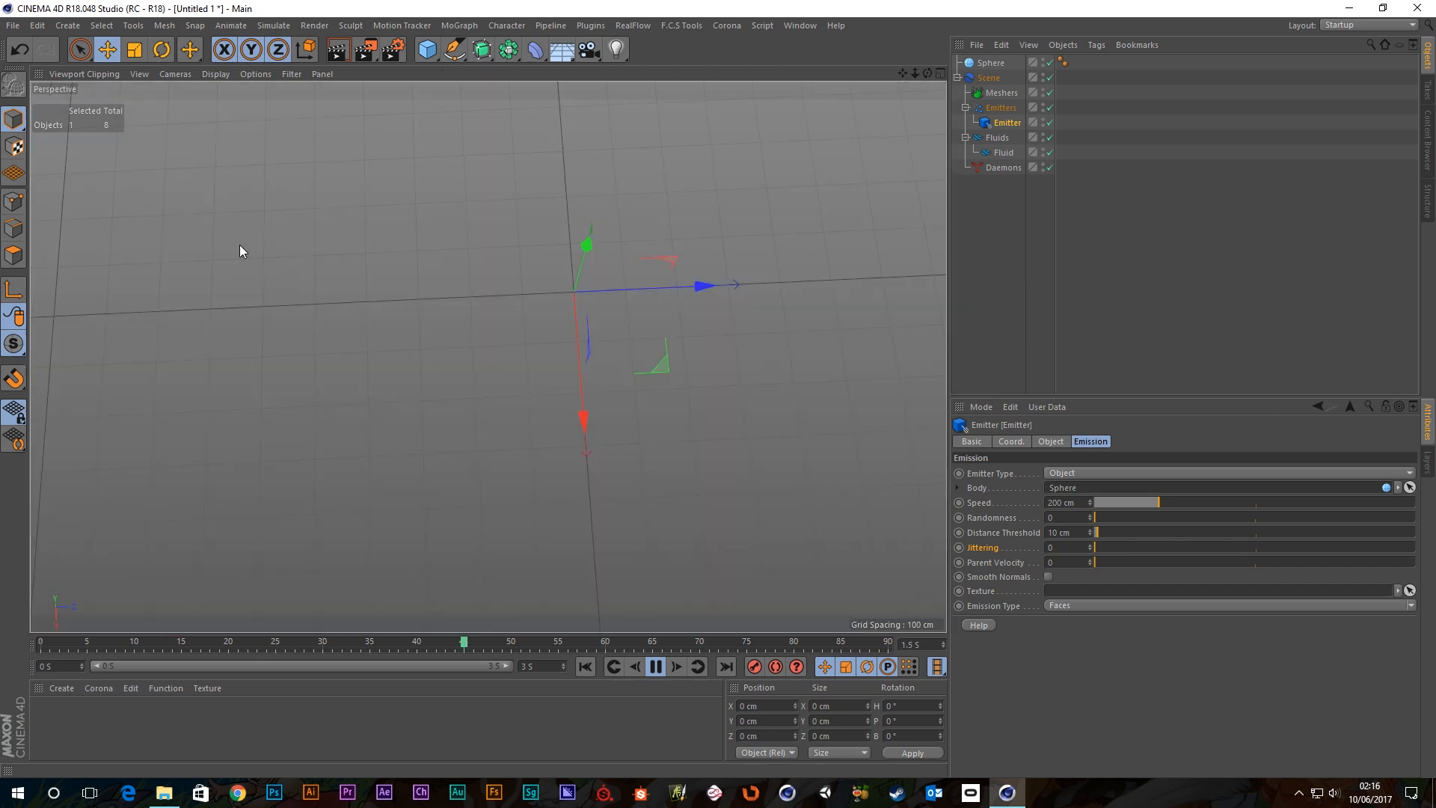
left_click_drag(593, 422, 634, 304, "alt")
middle_click_drag(587, 497, 550, 351, "alt")
left_click_drag(439, 365, 532, 340, "alt")
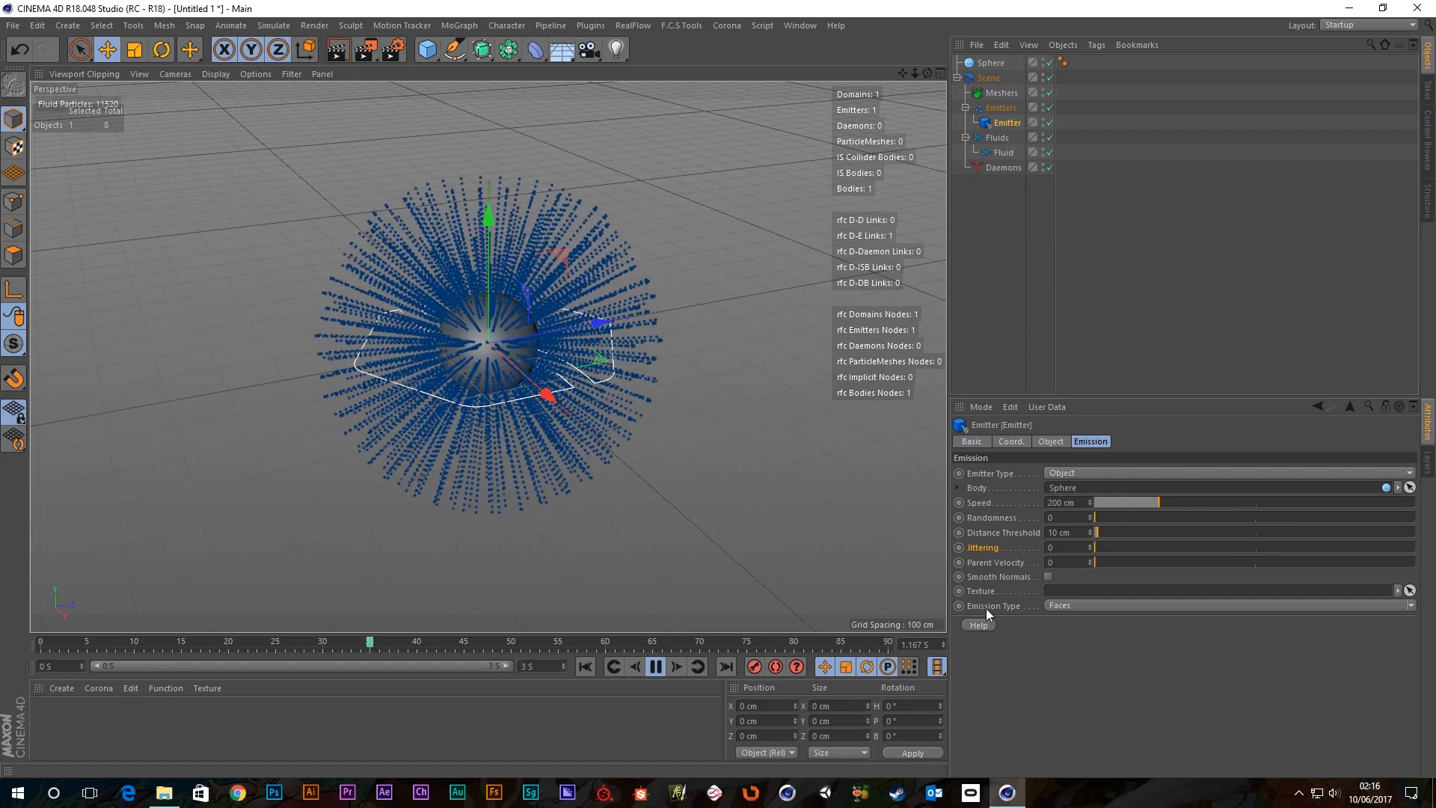
left_click(655, 666)
left_click(586, 665)
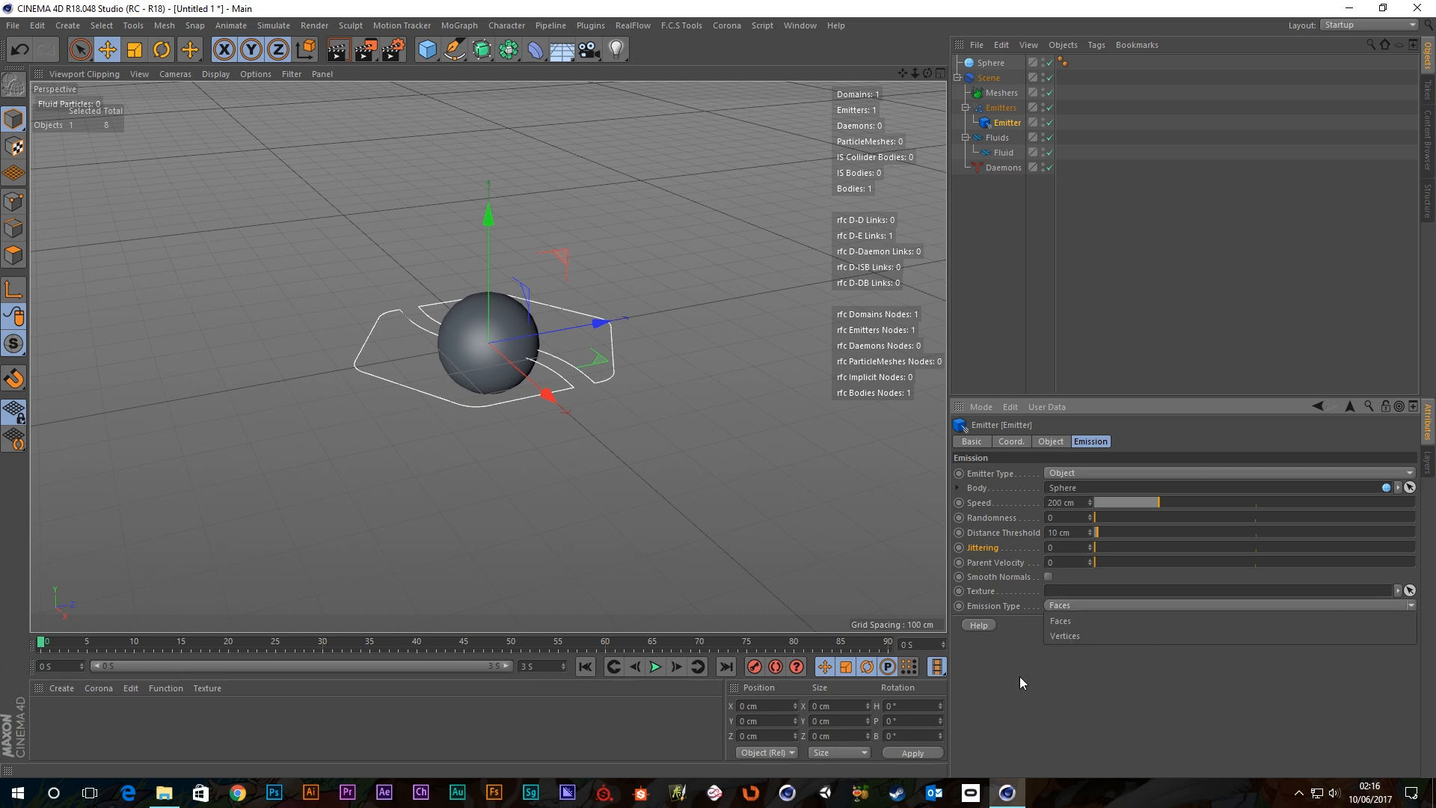
Switch the emitter's Emission Type to Vertices.
left_click(1062, 634)
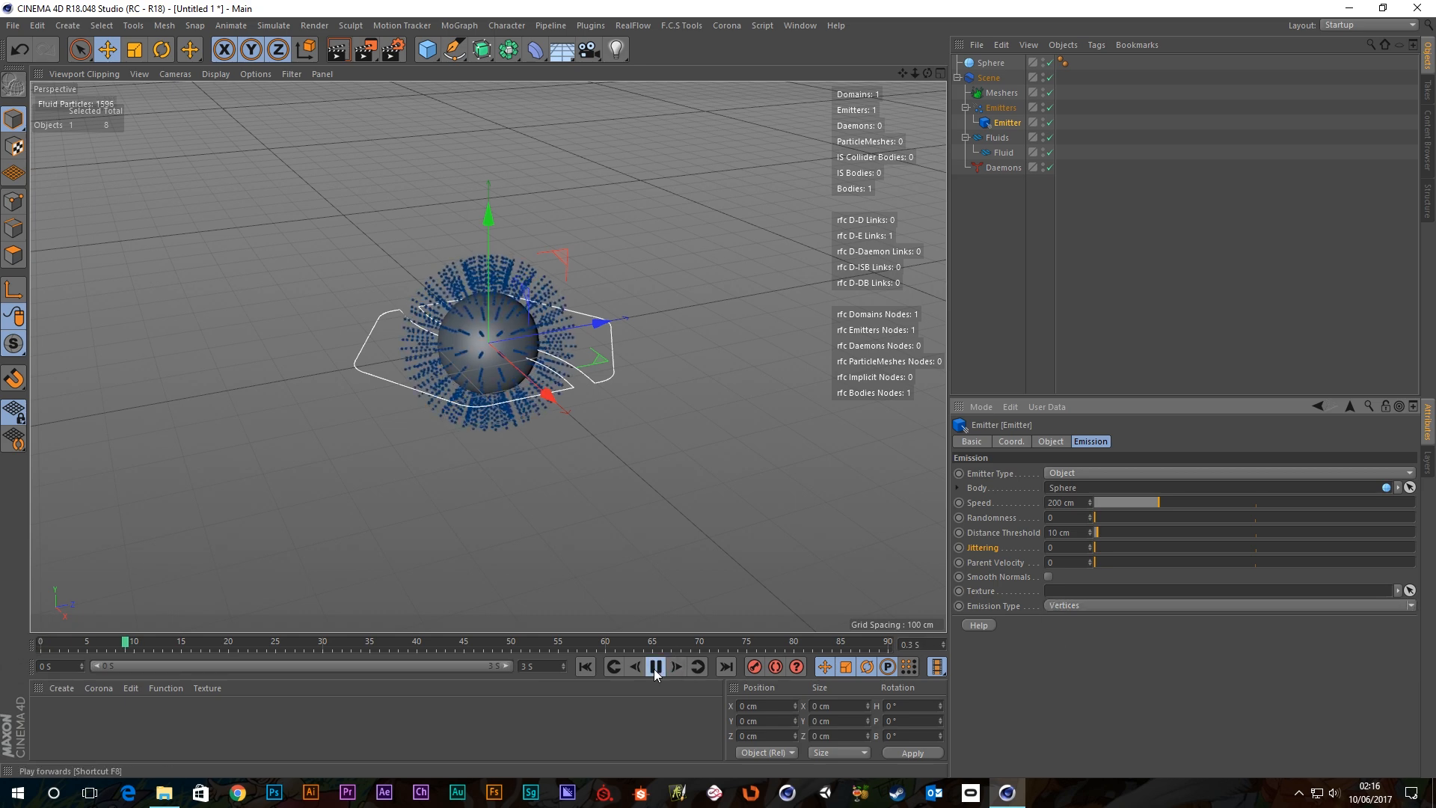
scroll(501, 355, "up", 6)
left_click_drag(494, 333, 355, 317, "alt")
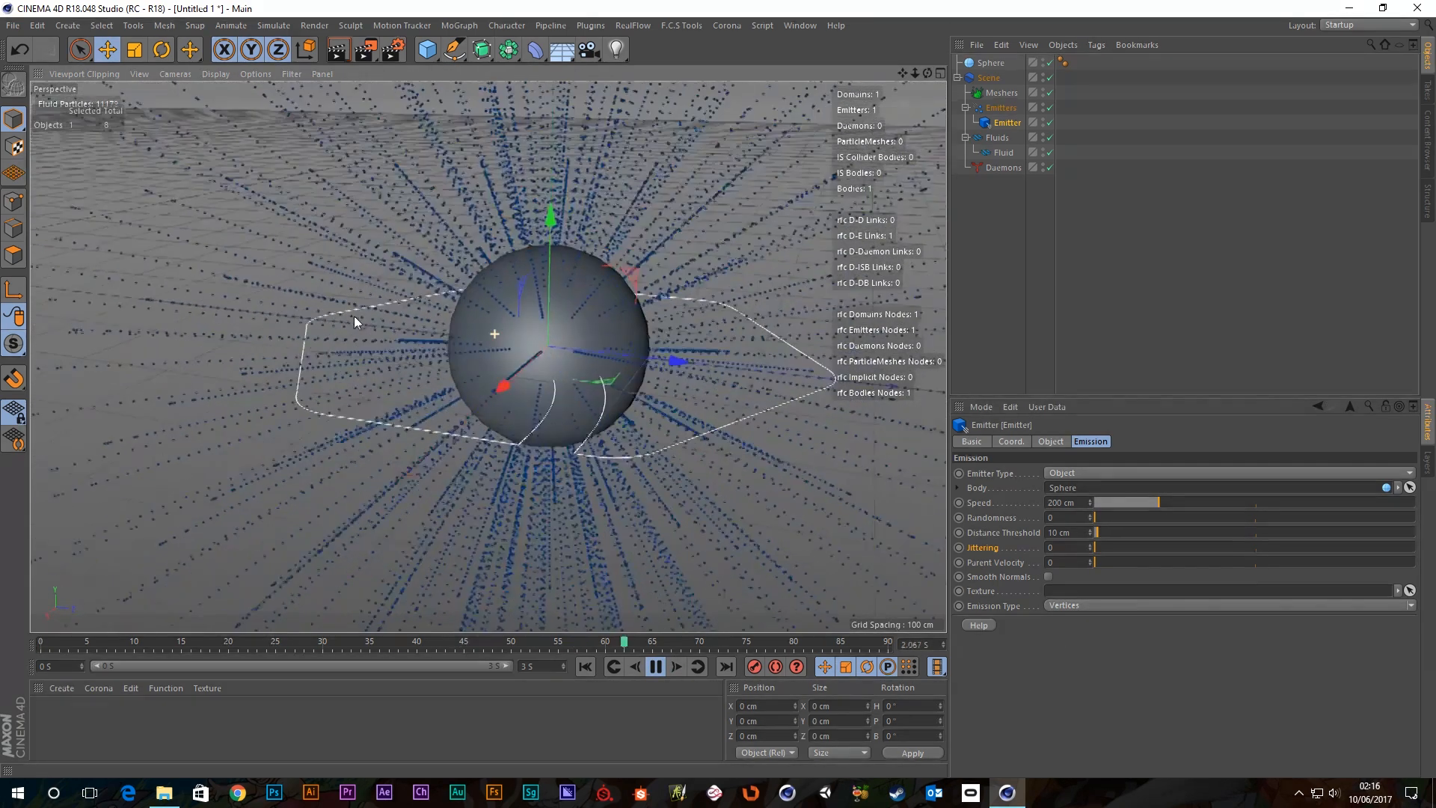
Show the sphere's polygon lines with Quick Shading (Lines) display.
left_click(215, 73)
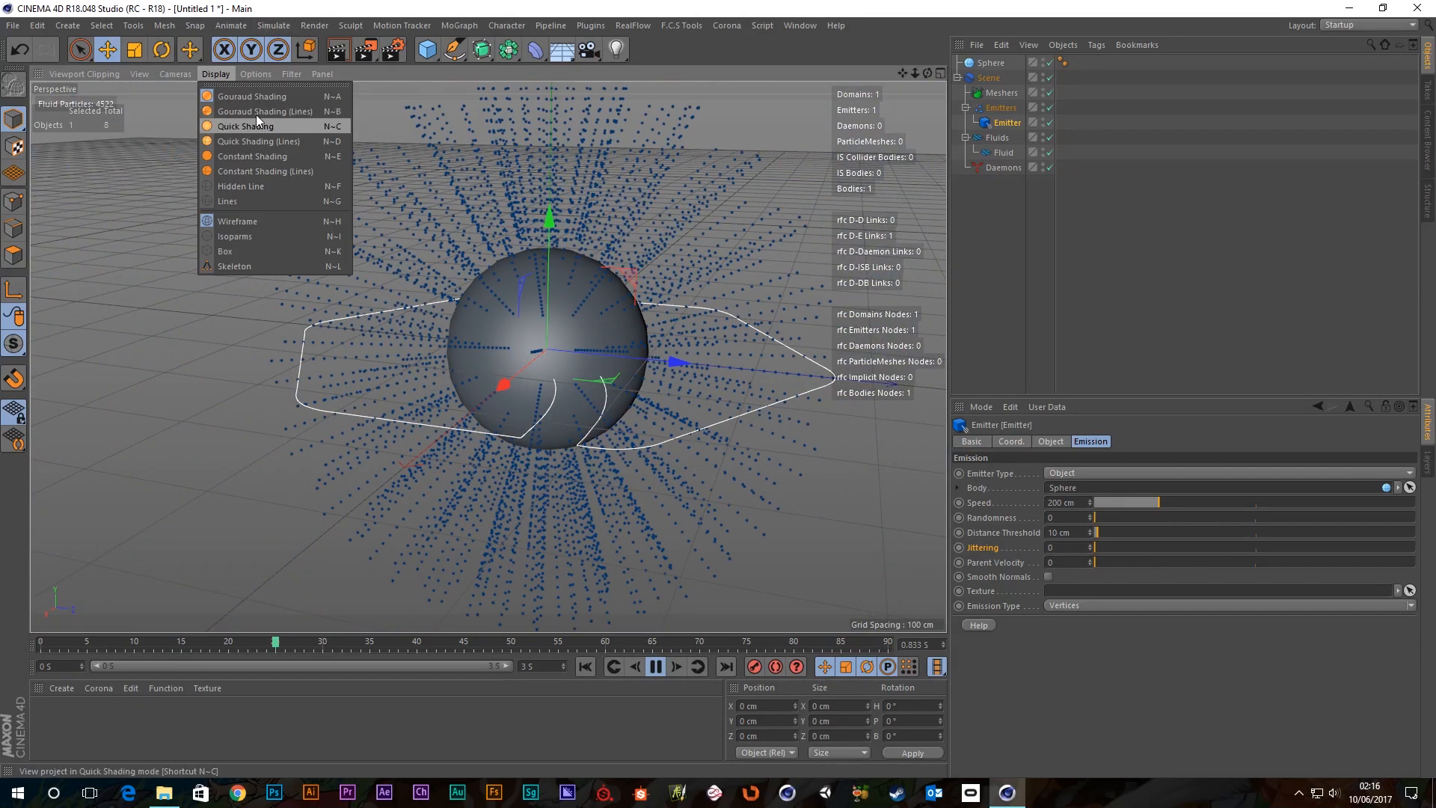
left_click(256, 112)
scroll(532, 332, "up", 6)
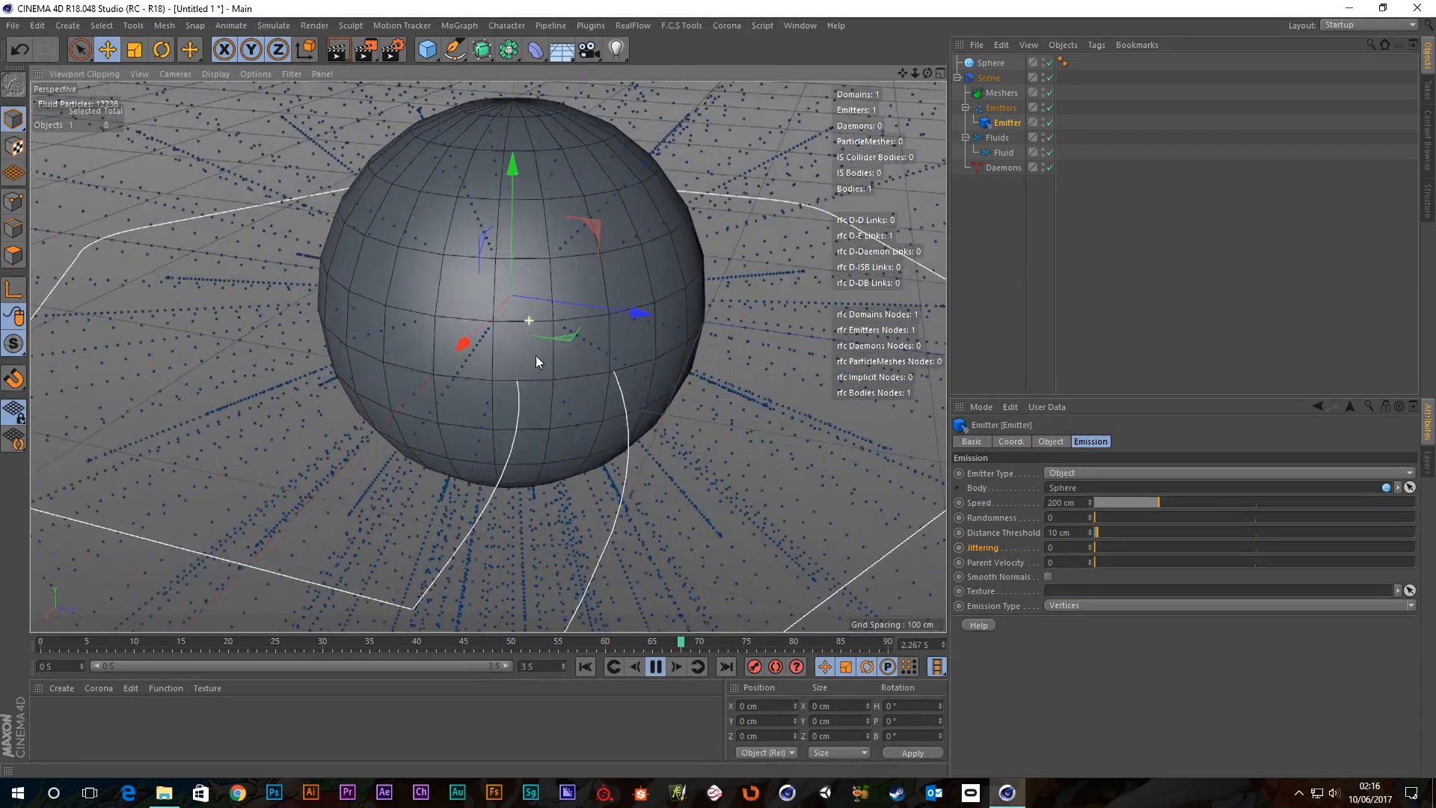
left_click_drag(536, 356, 605, 368, "alt")
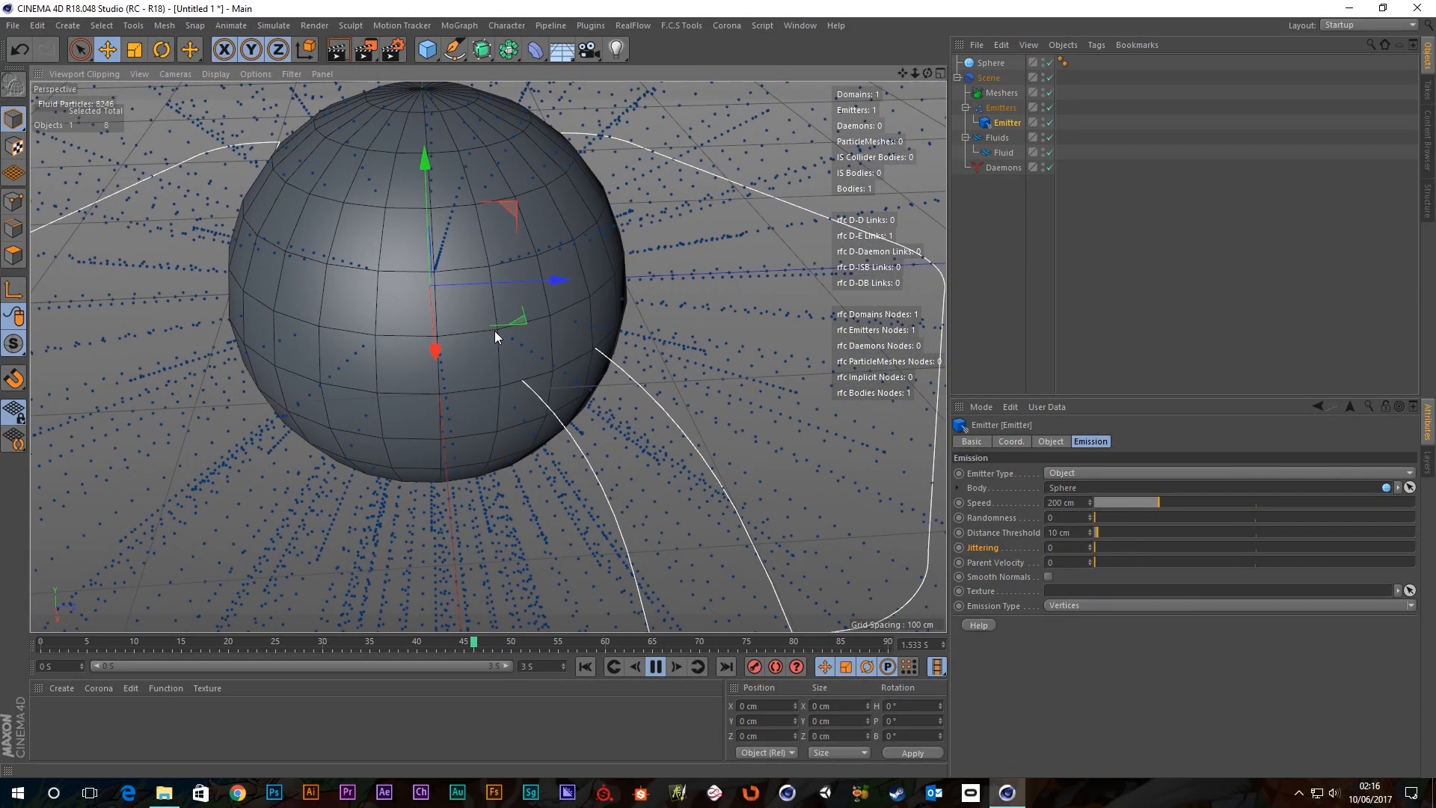
Set the Emission Type back to Faces and orbit to watch the particles.
left_click(1410, 606)
left_click(1074, 622)
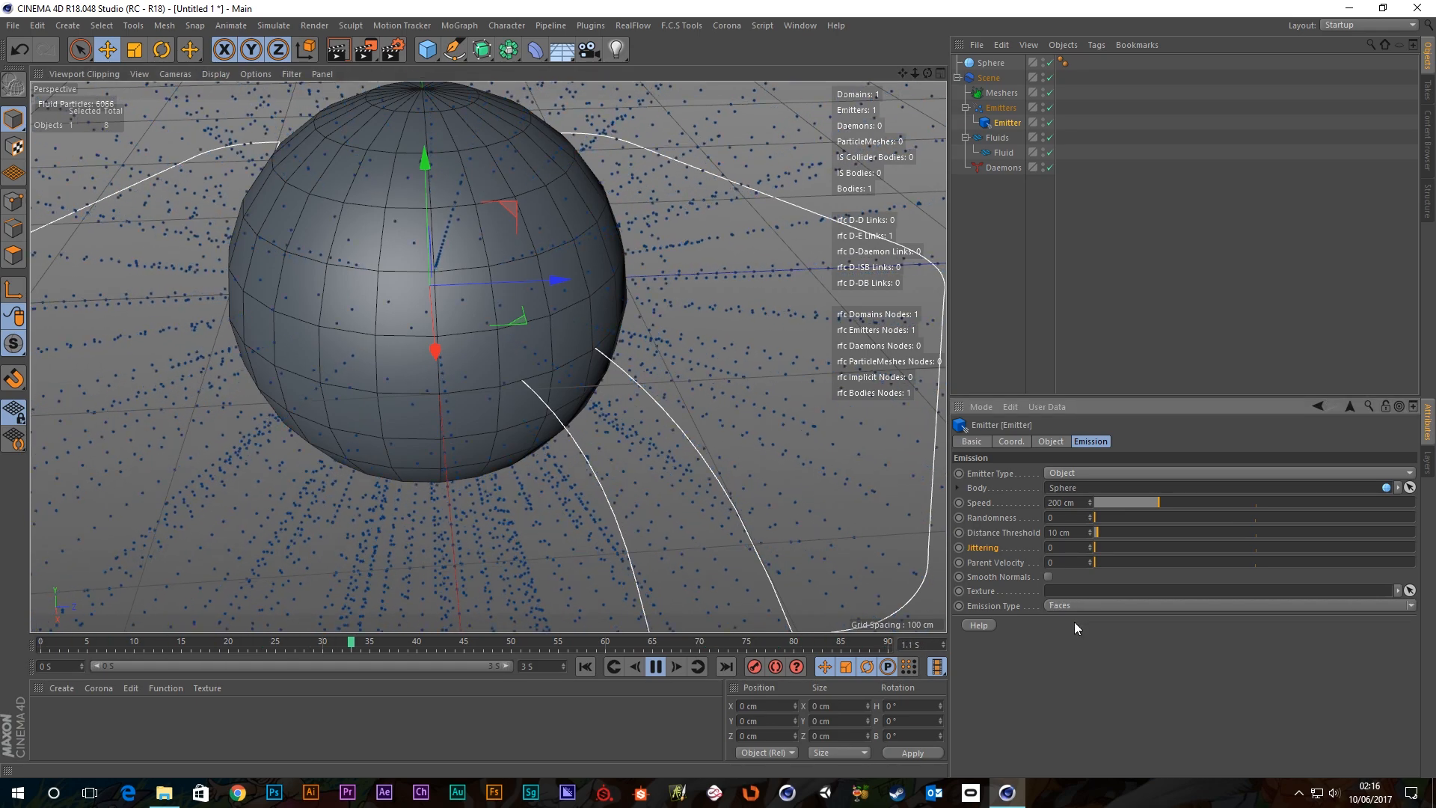
left_click_drag(475, 313, 592, 287, "alt")
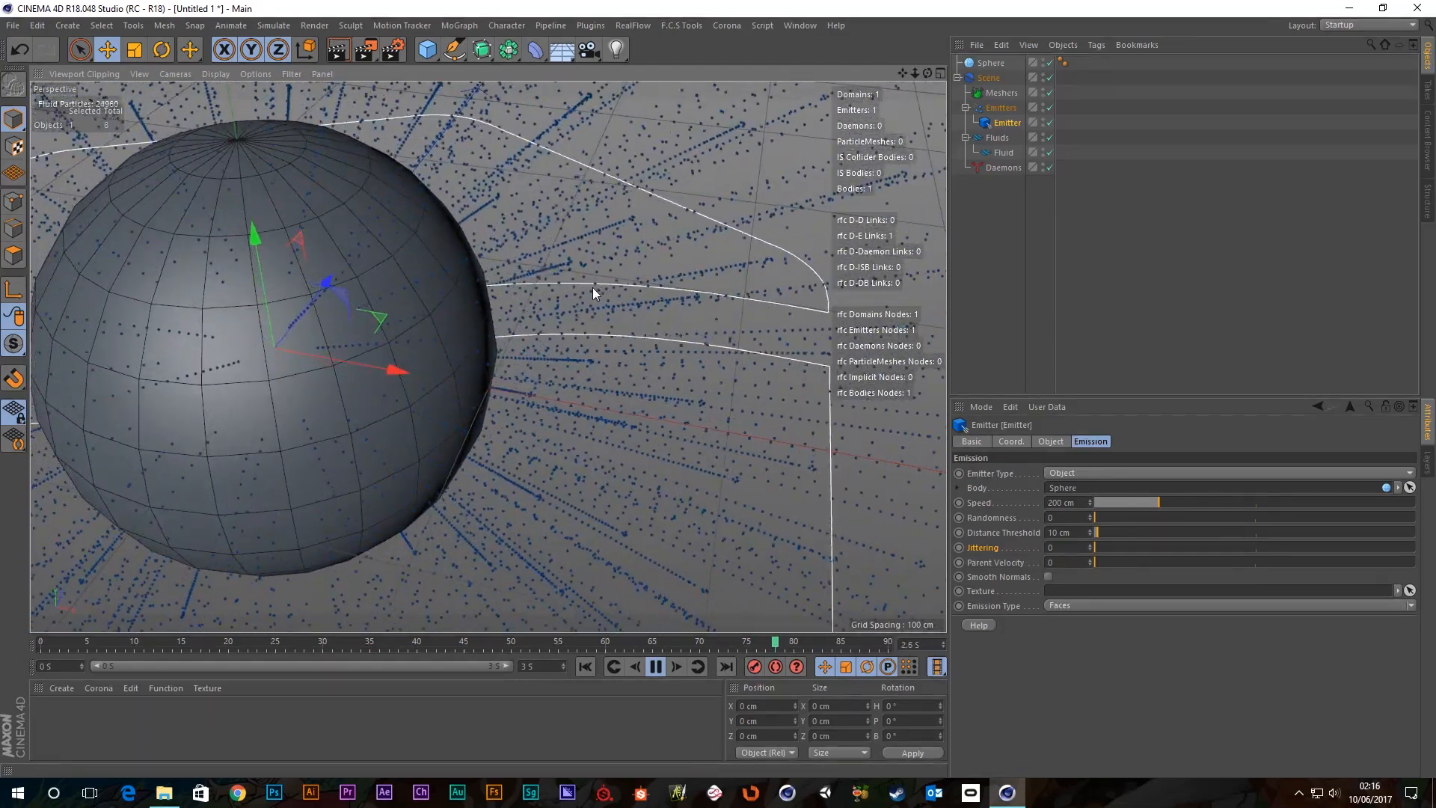
scroll(268, 280, "down", 10)
middle_click_drag(287, 366, 438, 371, "alt")
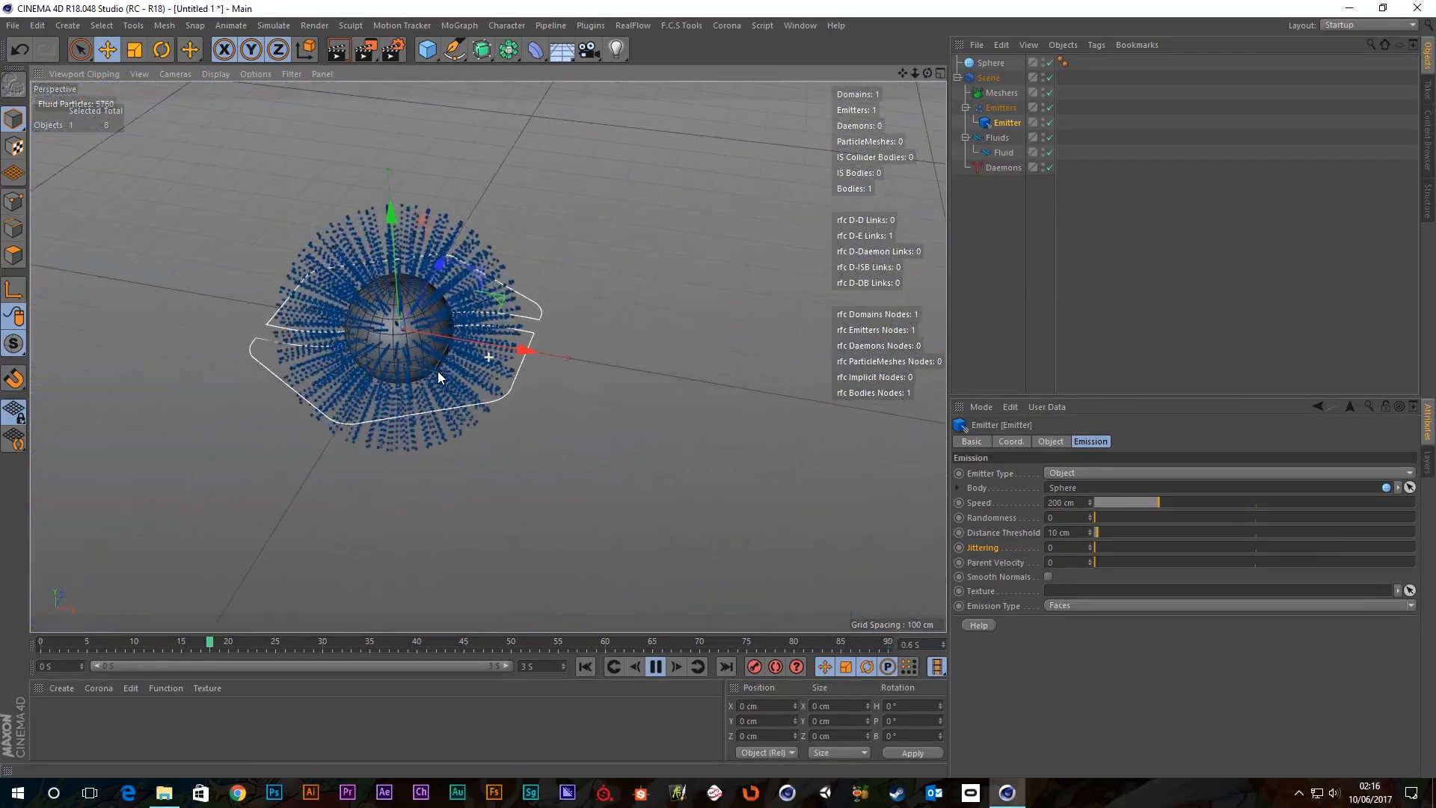
left_click_drag(438, 371, 397, 311, "alt")
scroll(430, 378, "up", 6)
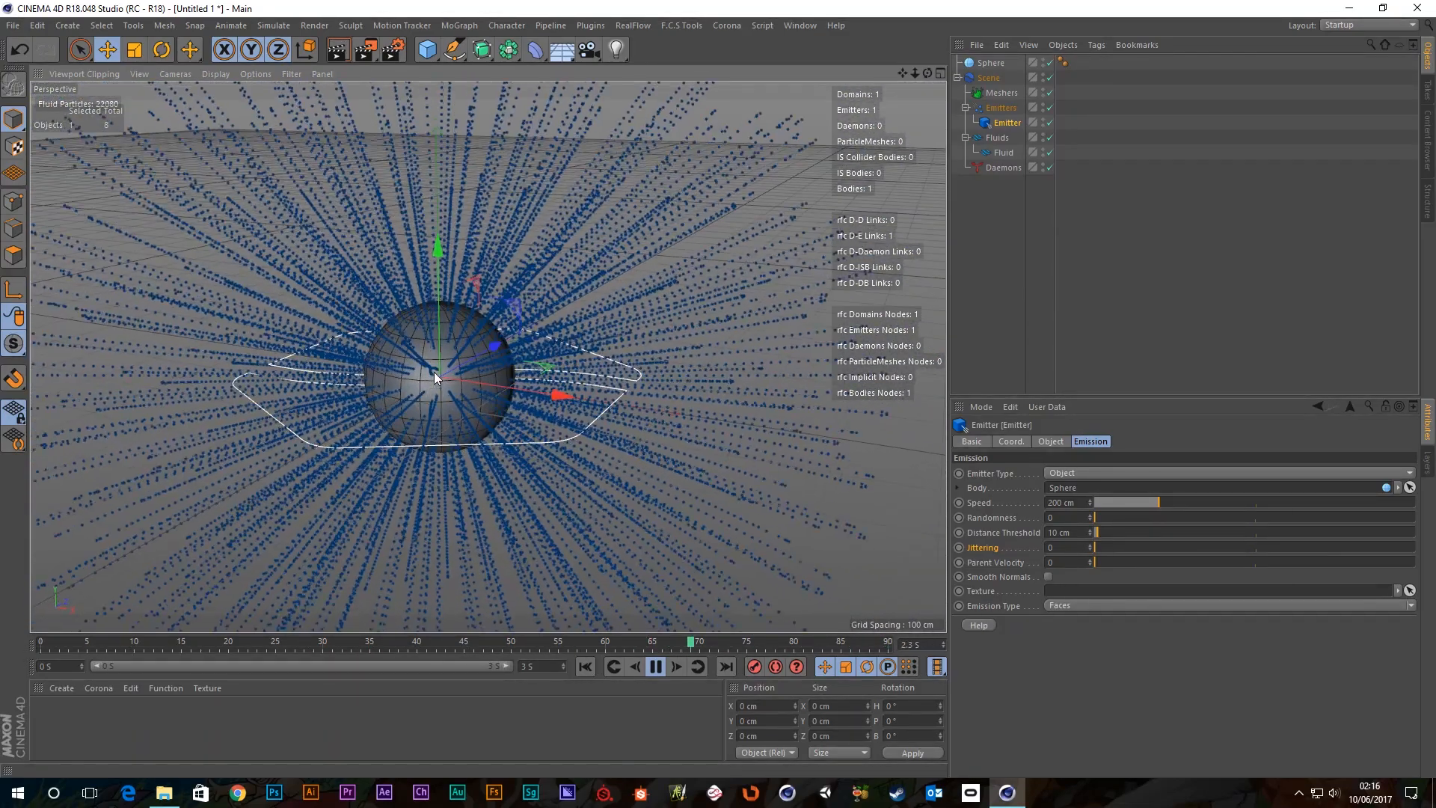
Select the Fluid object and set its Resolution to 5.
left_click(1014, 153)
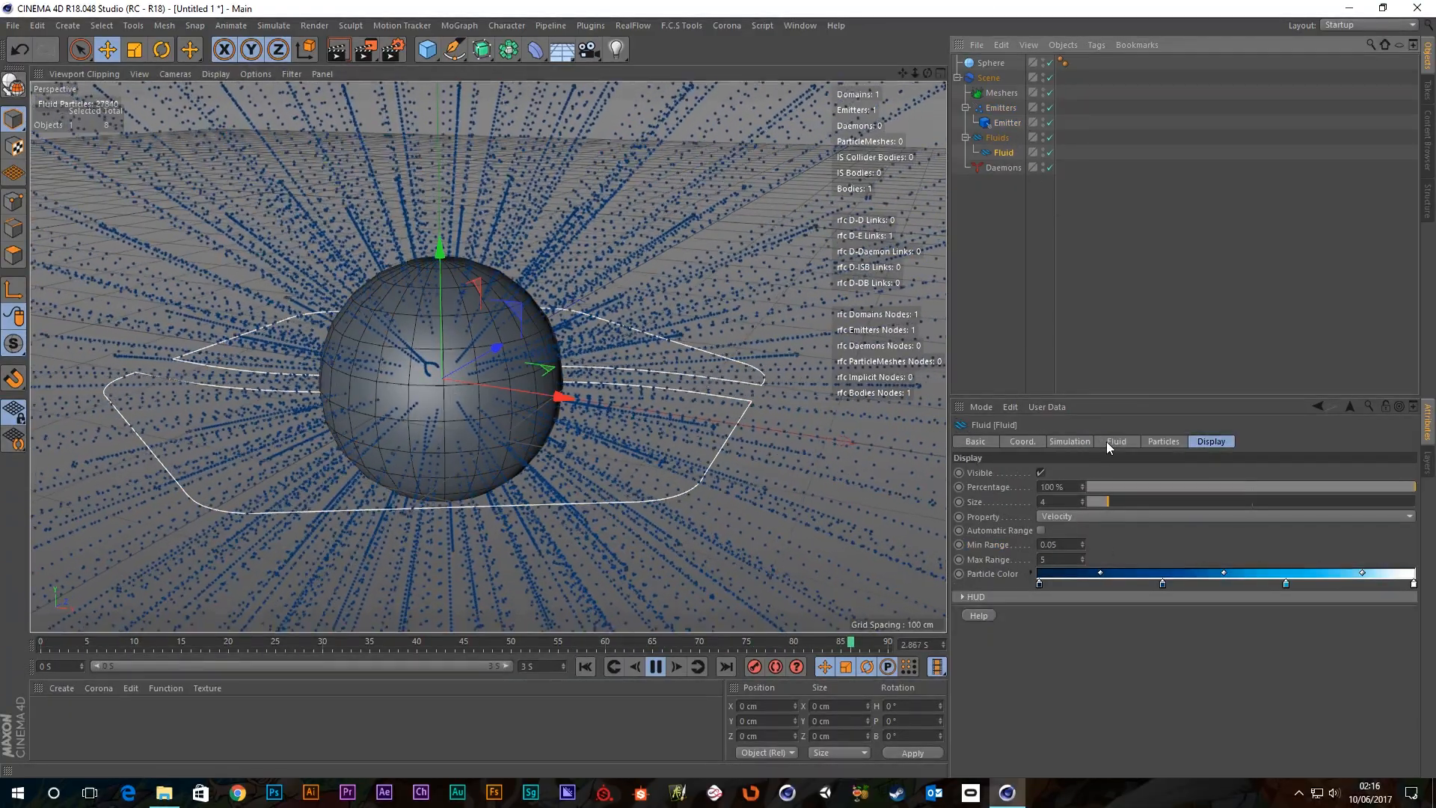
left_click(1071, 439)
left_click(1116, 441)
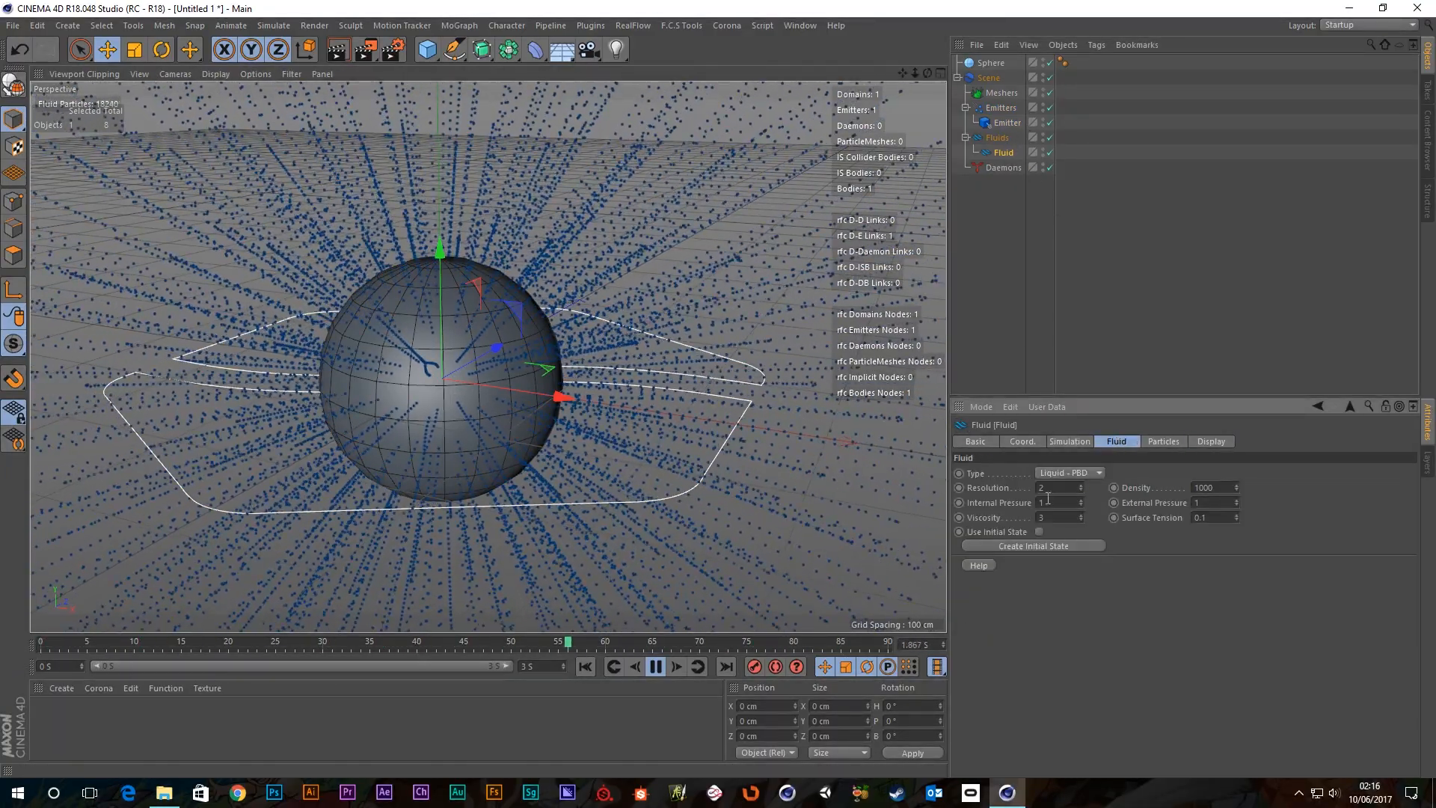
left_click_drag(1058, 487, 998, 479)
type("5")
key("Return")
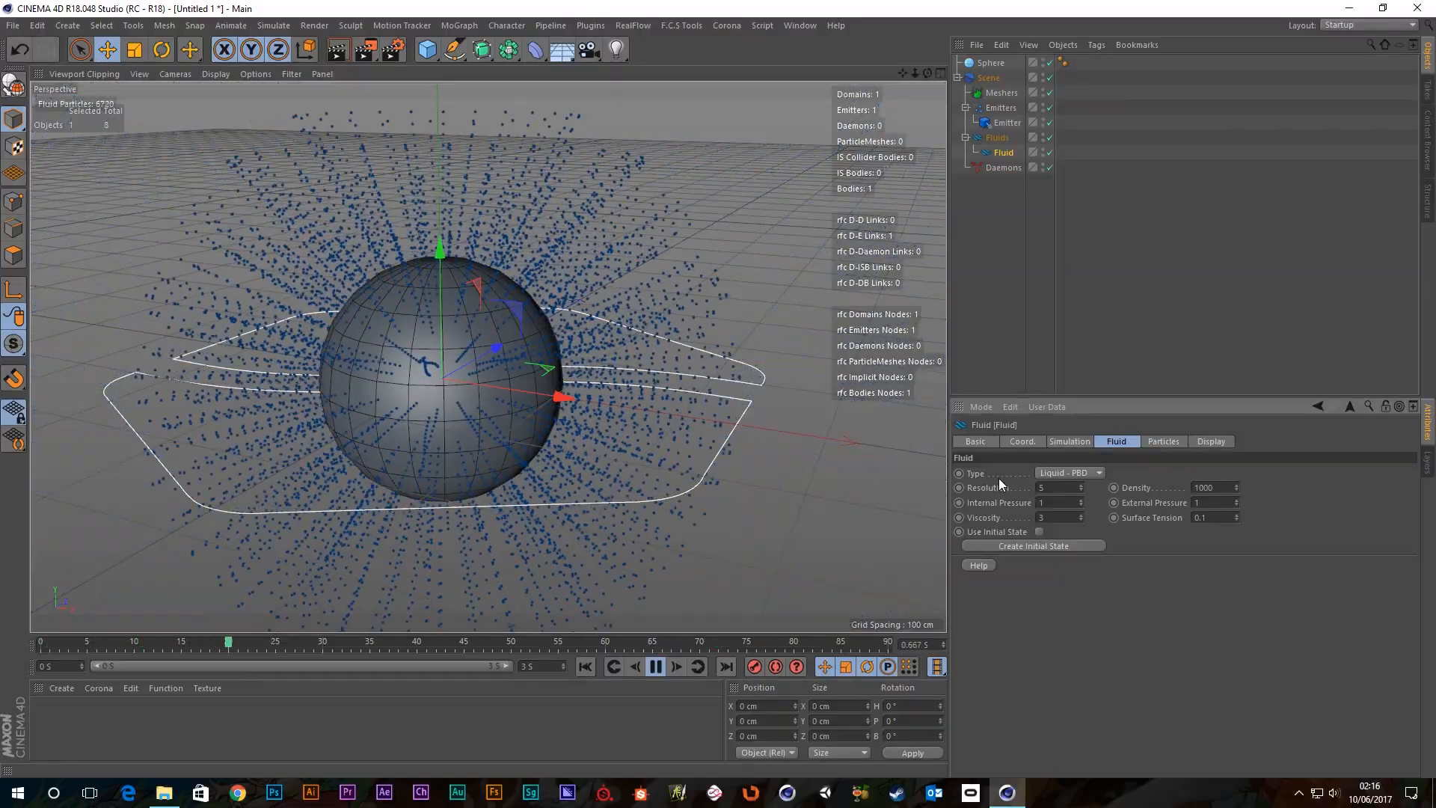
mouse_move(477, 380)
left_mouse_down("alt")
mouse_move(359, 370)
mouse_move(324, 351)
mouse_move(480, 370)
mouse_move(492, 402)
left_mouse_up("alt")
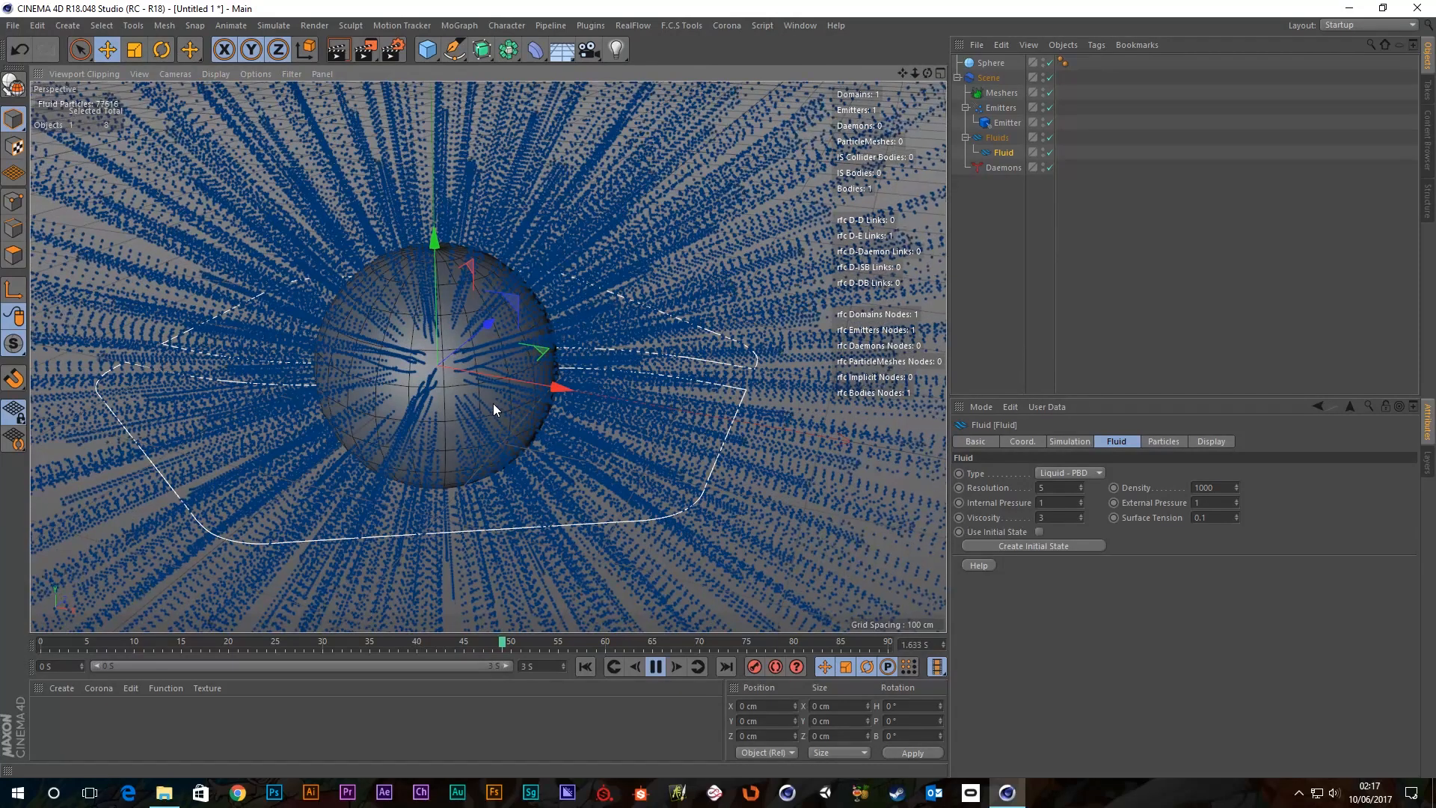
Pause playback, enter 2 in the fluid Resolution field, and rewind to the start.
left_click(656, 667)
left_click(1067, 487)
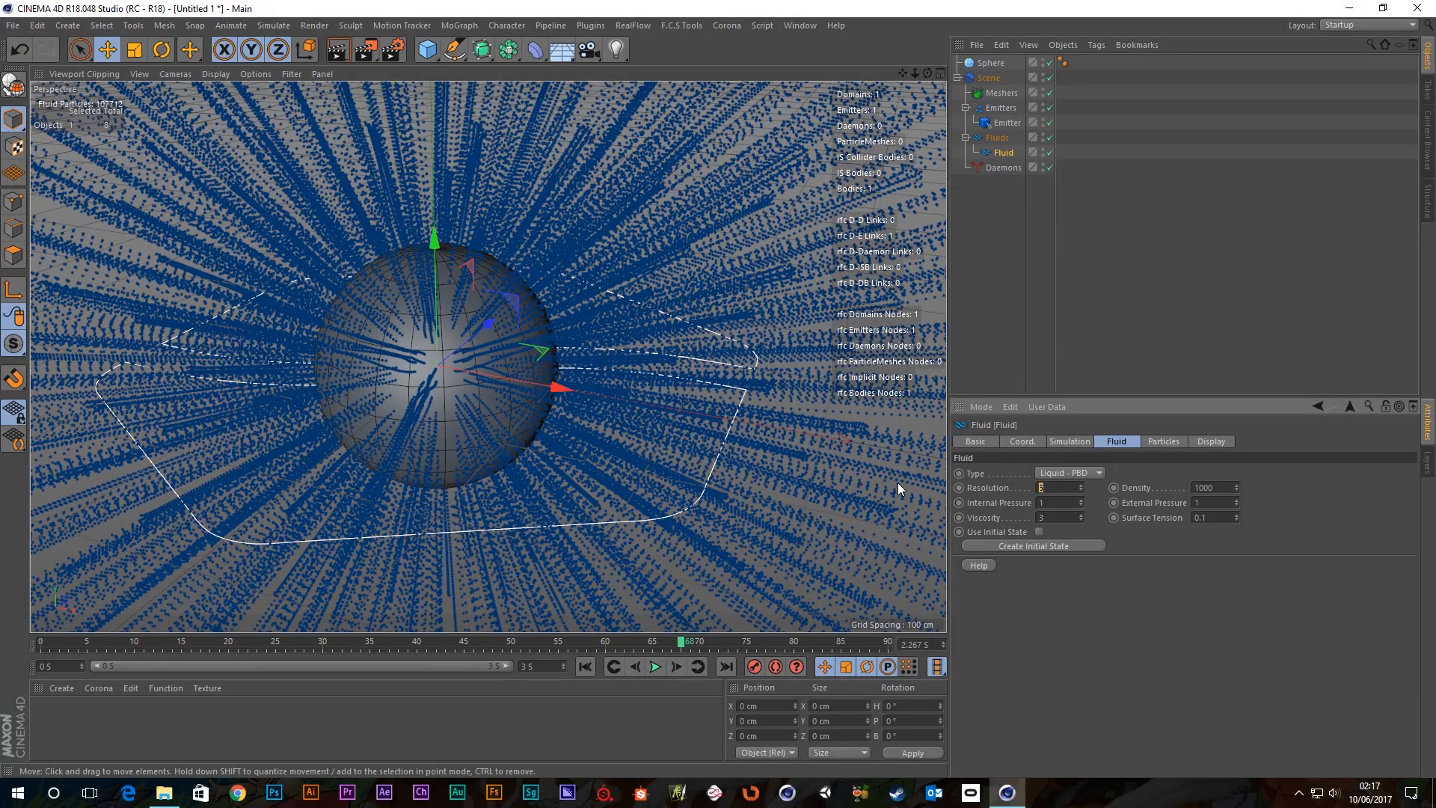
type("2")
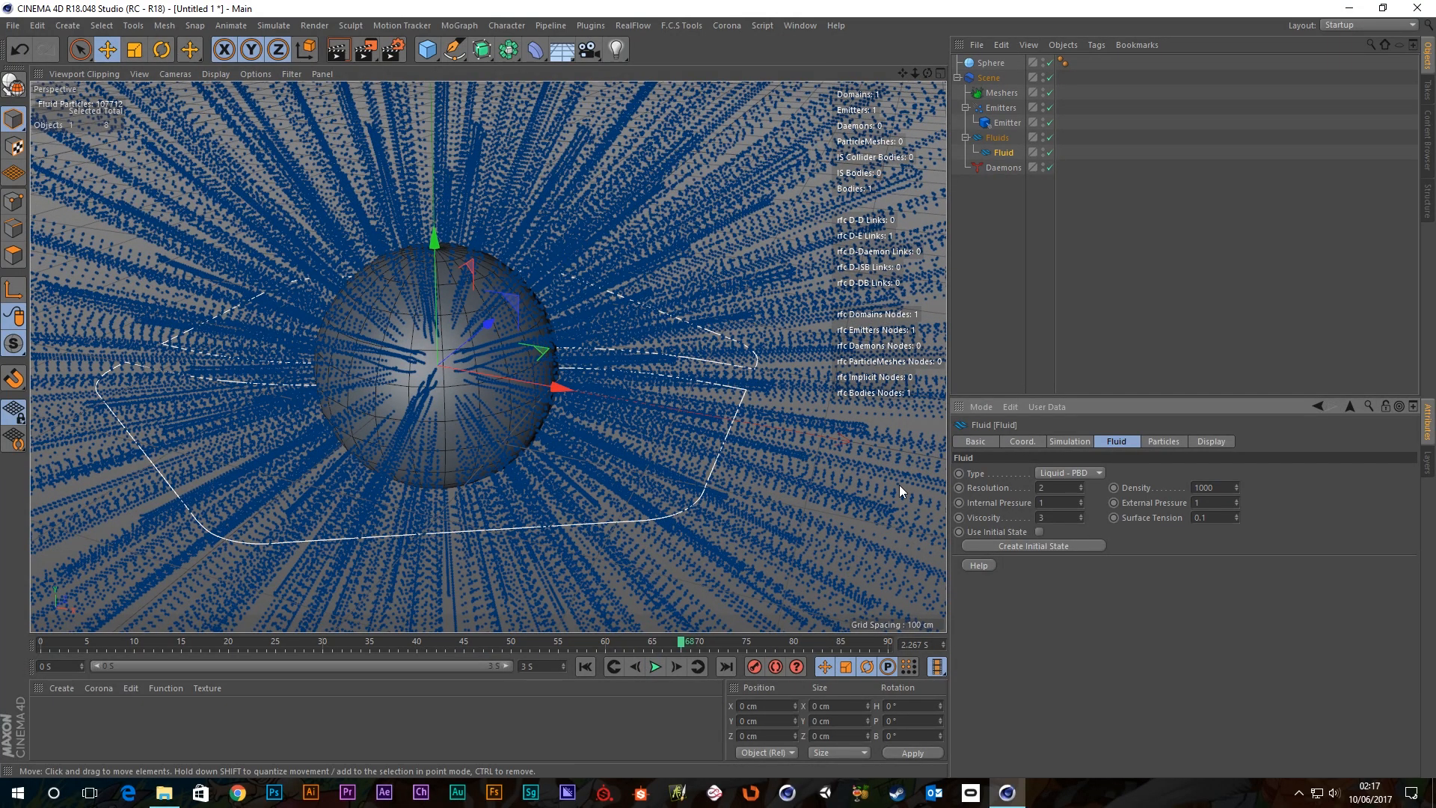
left_click(587, 666)
left_click_drag(536, 467, 480, 378, "alt")
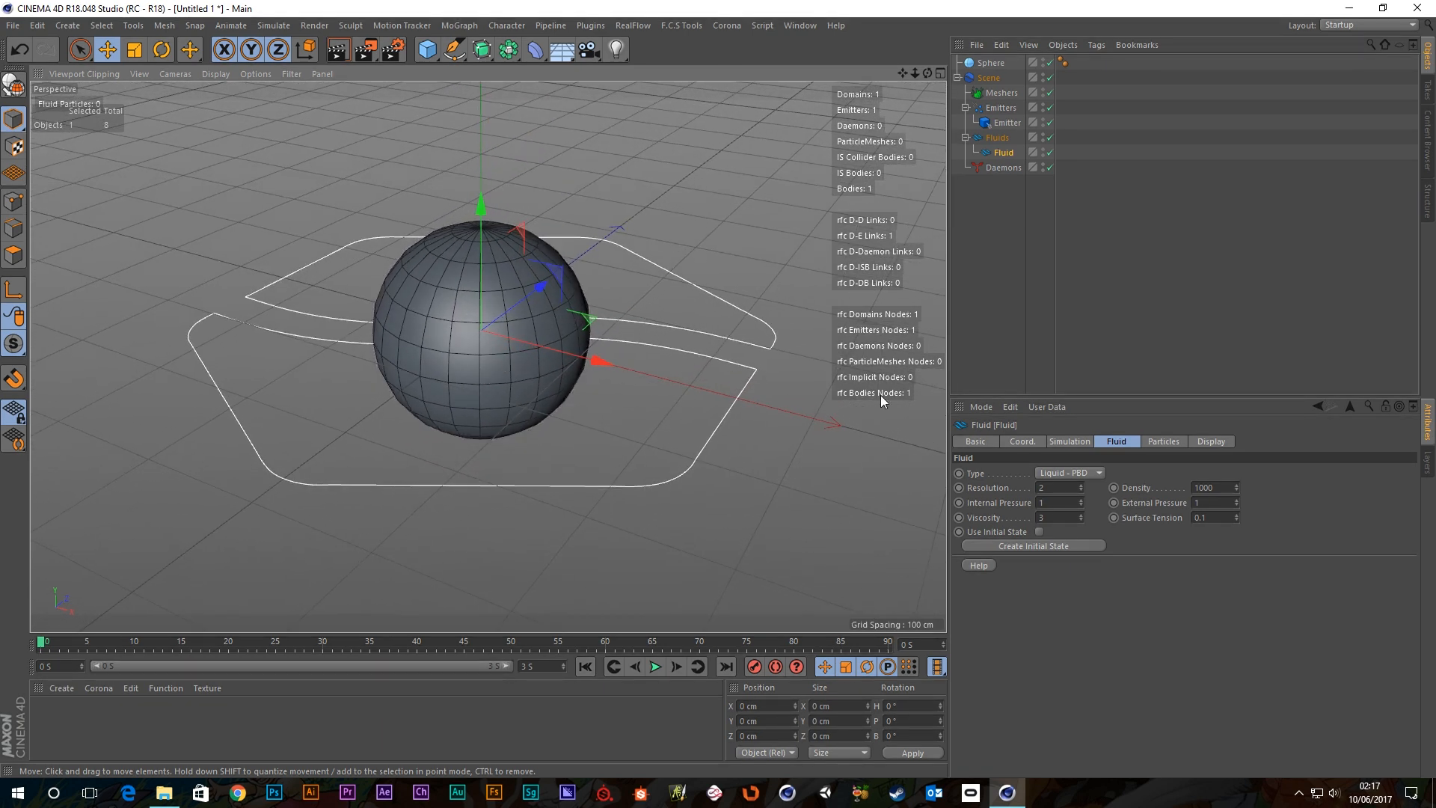
Browse the Fluid's Particles, Simulation and Fluid tabs, then select the Emitter.
left_click(1169, 441)
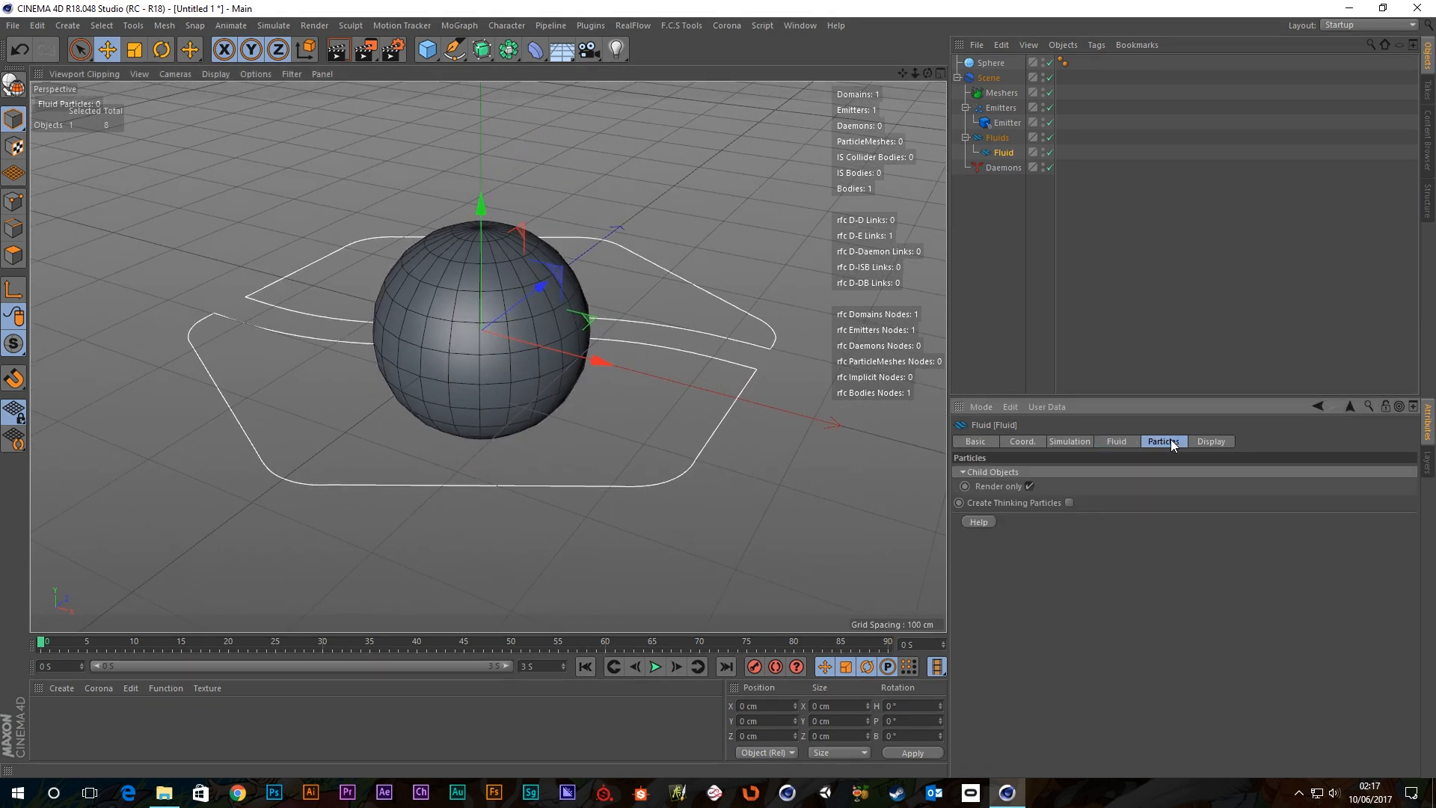
left_click(1075, 442)
left_click(1117, 440)
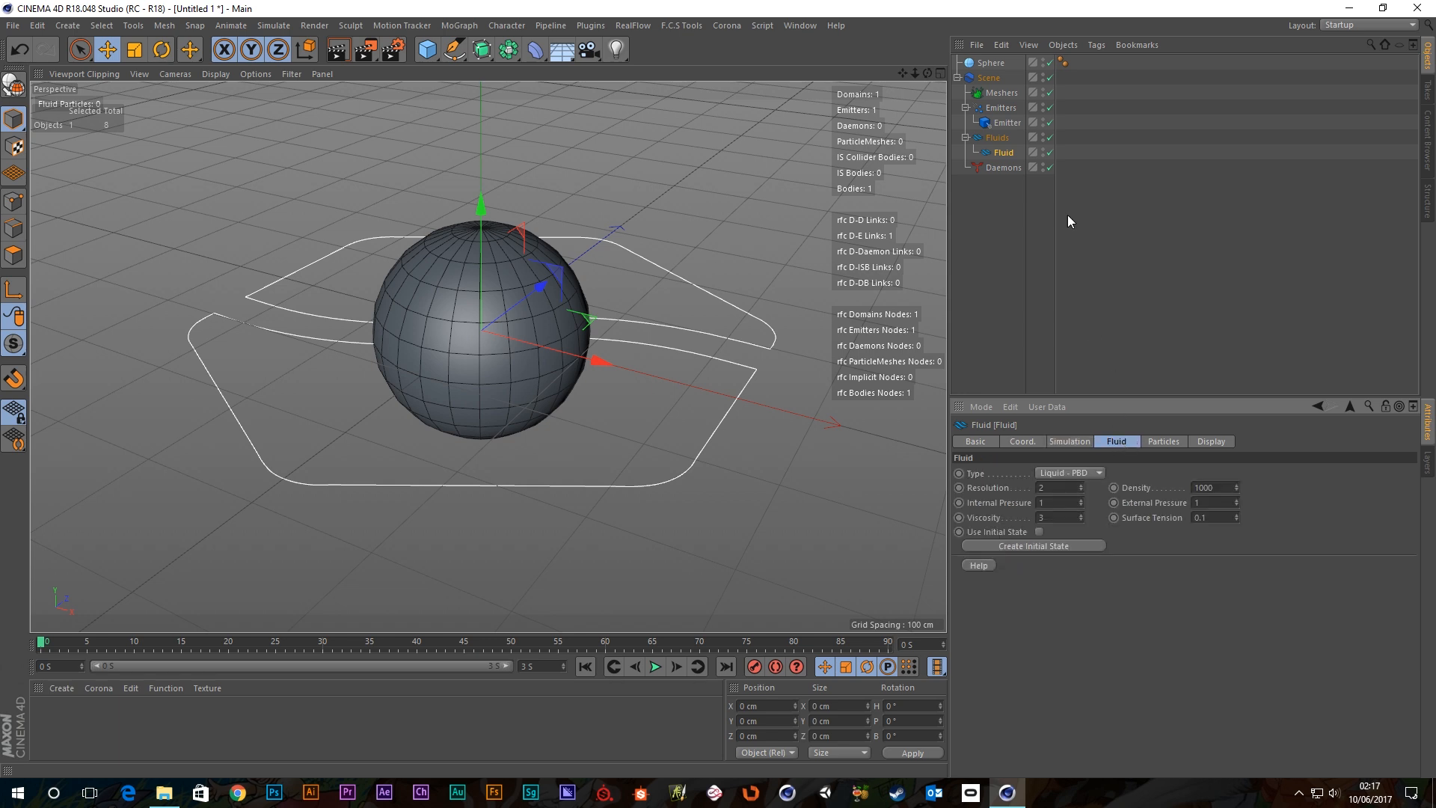
left_click(1006, 122)
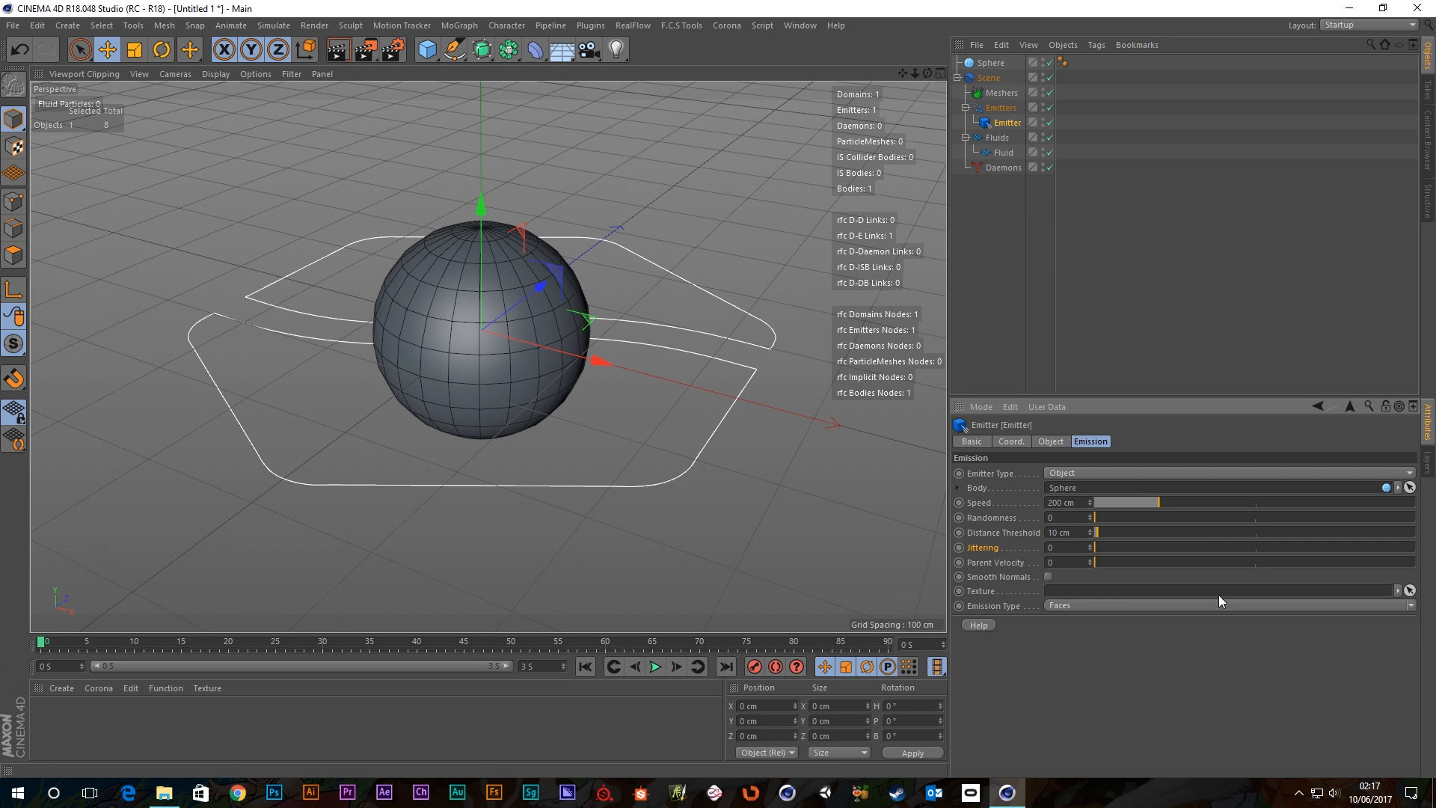
Create material Mat with a circular black-and-white Gradient in Color and apply it to the sphere.
double_click(187, 730)
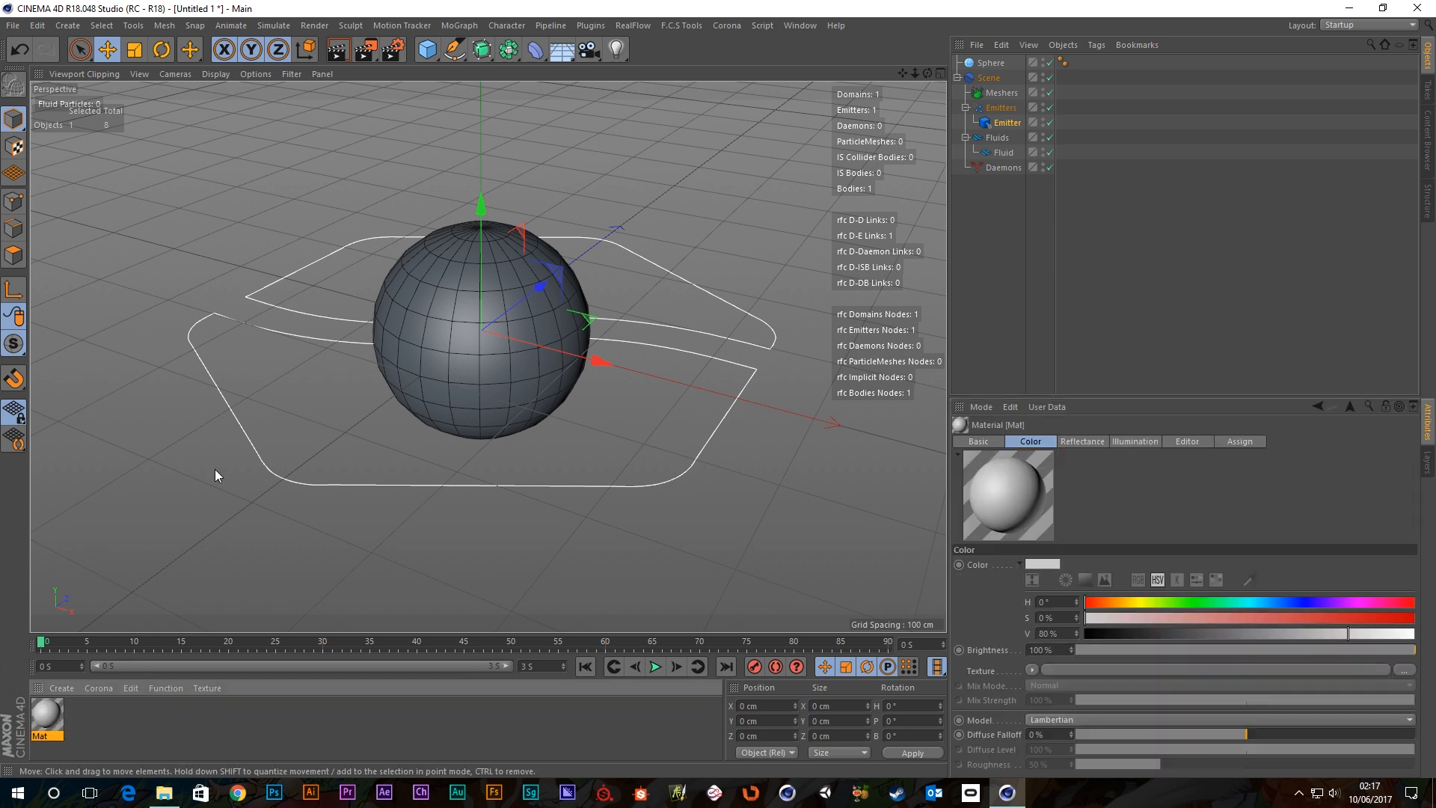
double_click(54, 728)
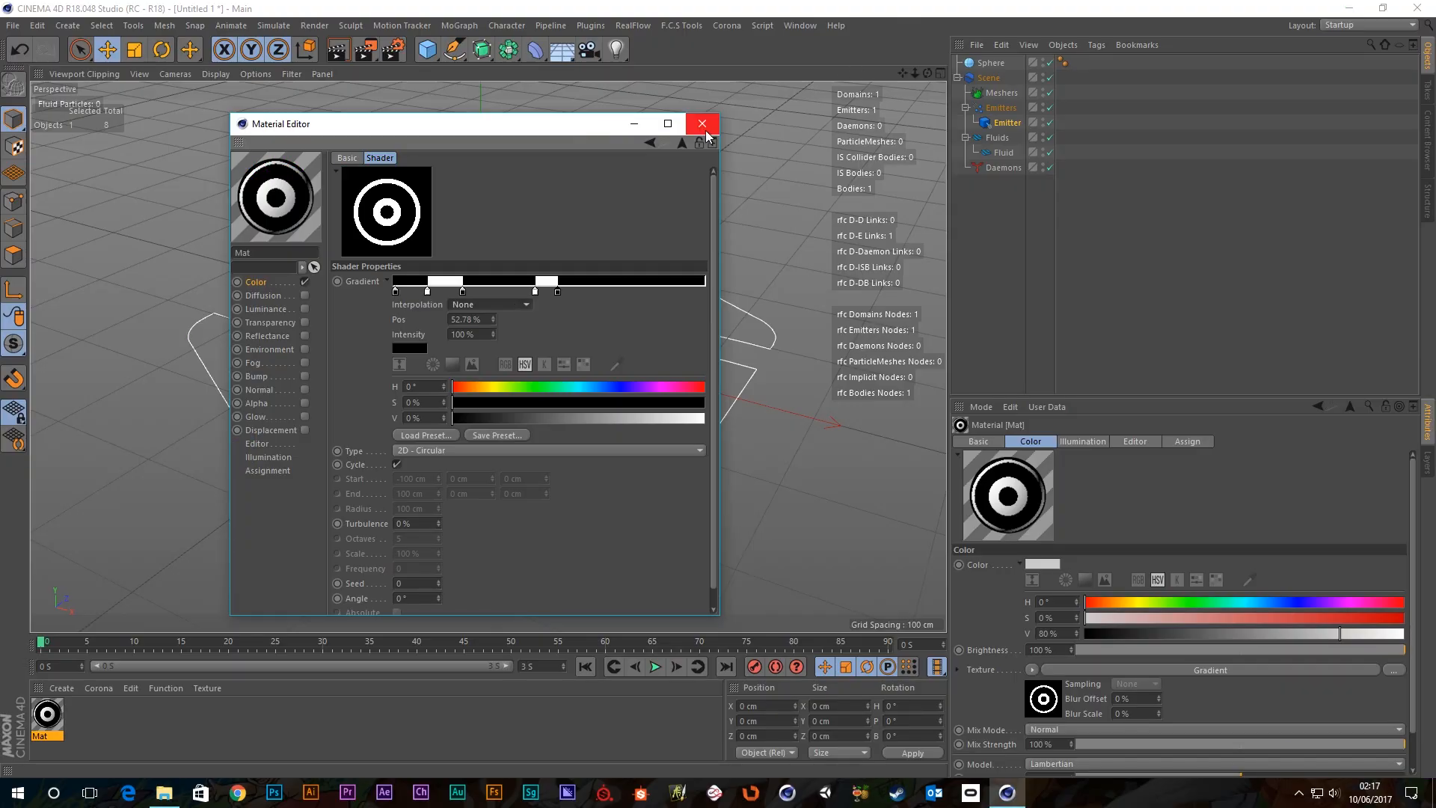
left_click(706, 130)
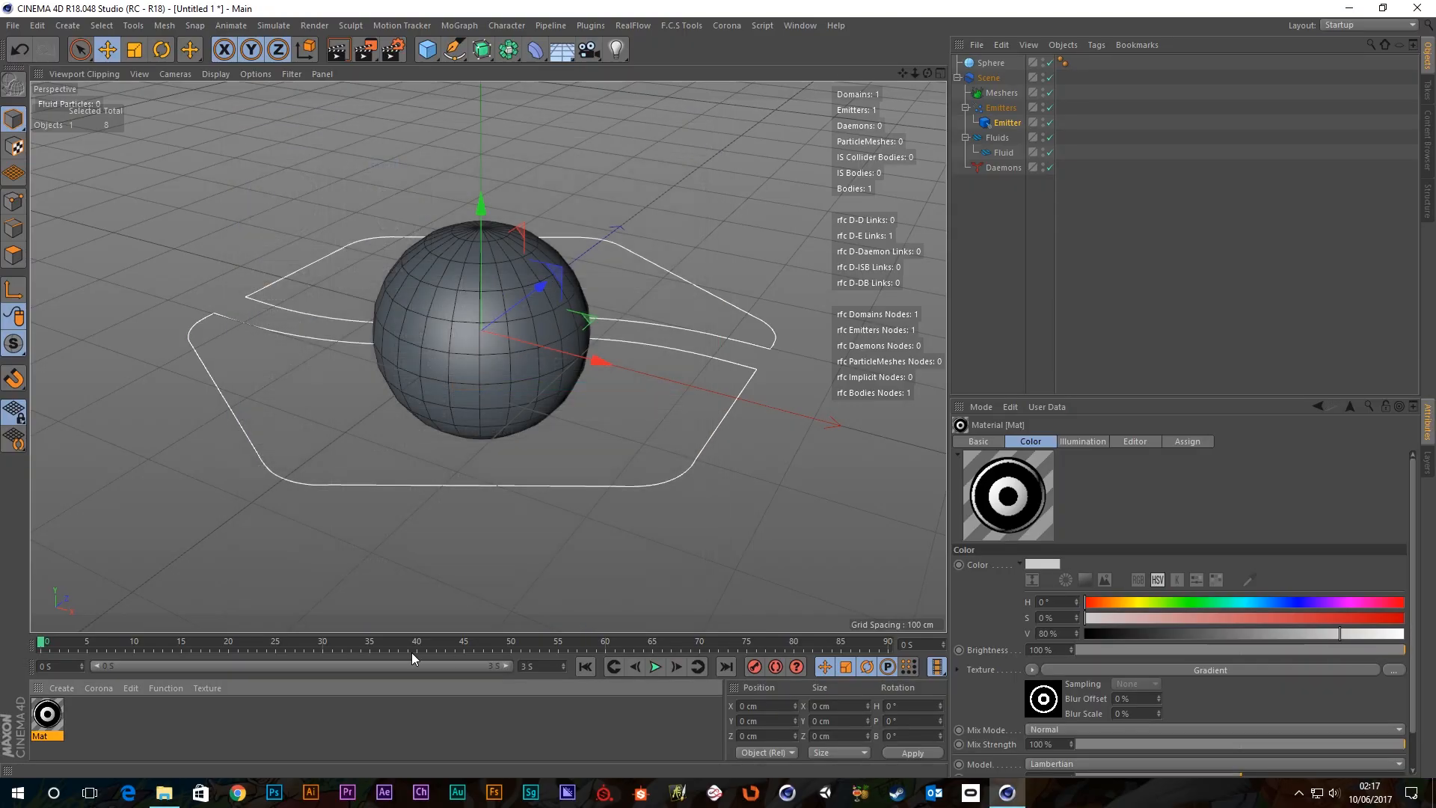
left_click_drag(490, 298, 491, 298)
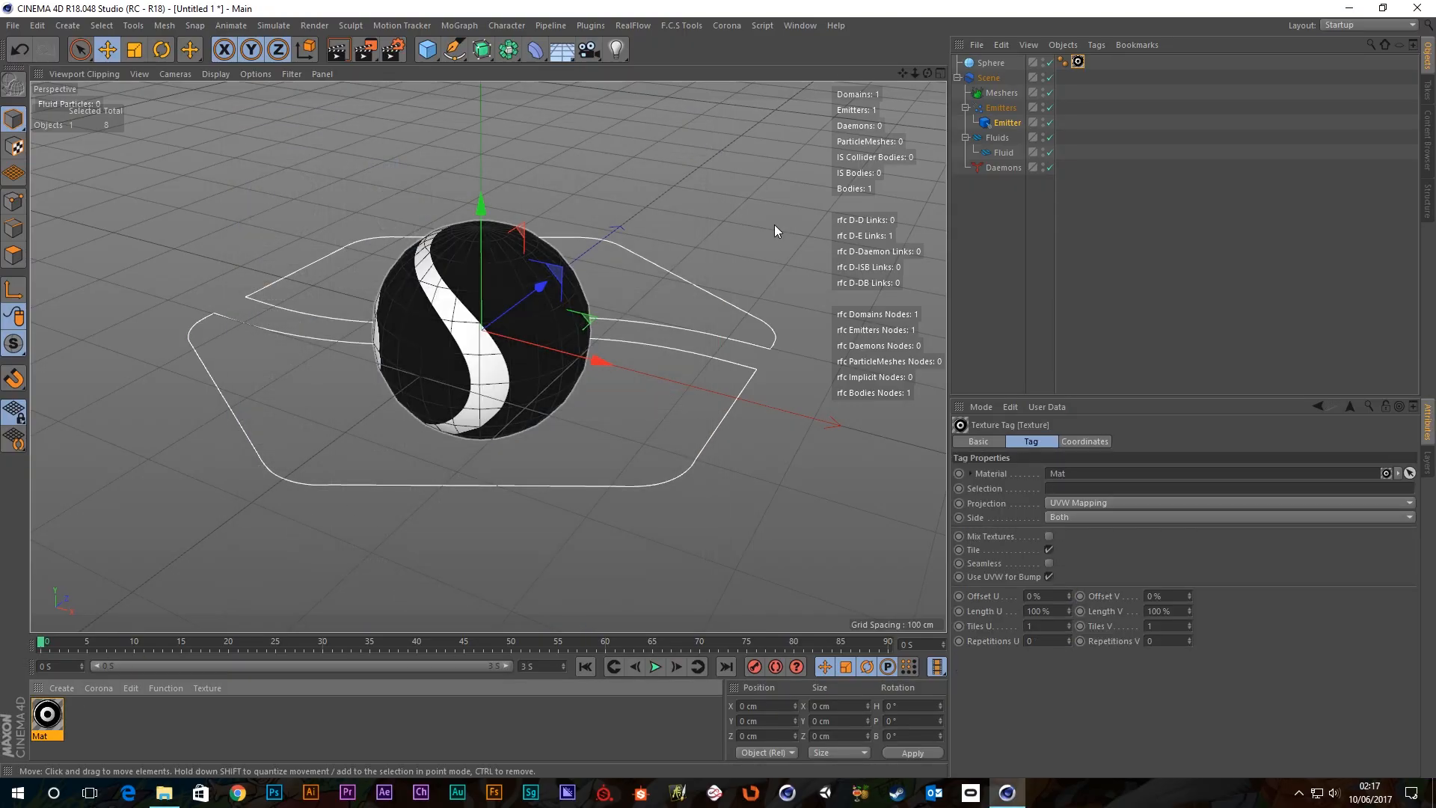
left_click(993, 63)
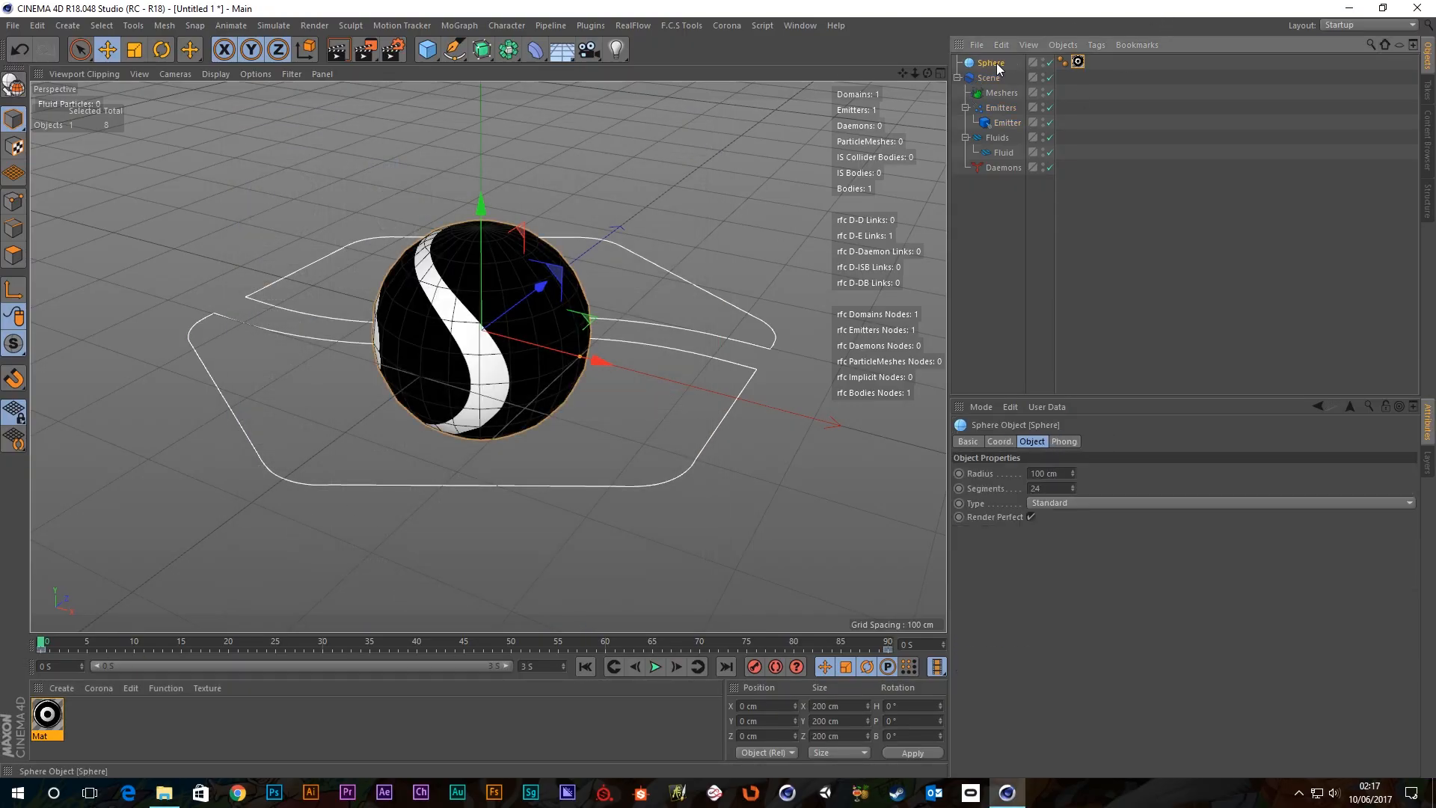
Drag Mat's Gradient shader into the Emitter's Texture field.
left_click(1043, 62)
left_click(1007, 123)
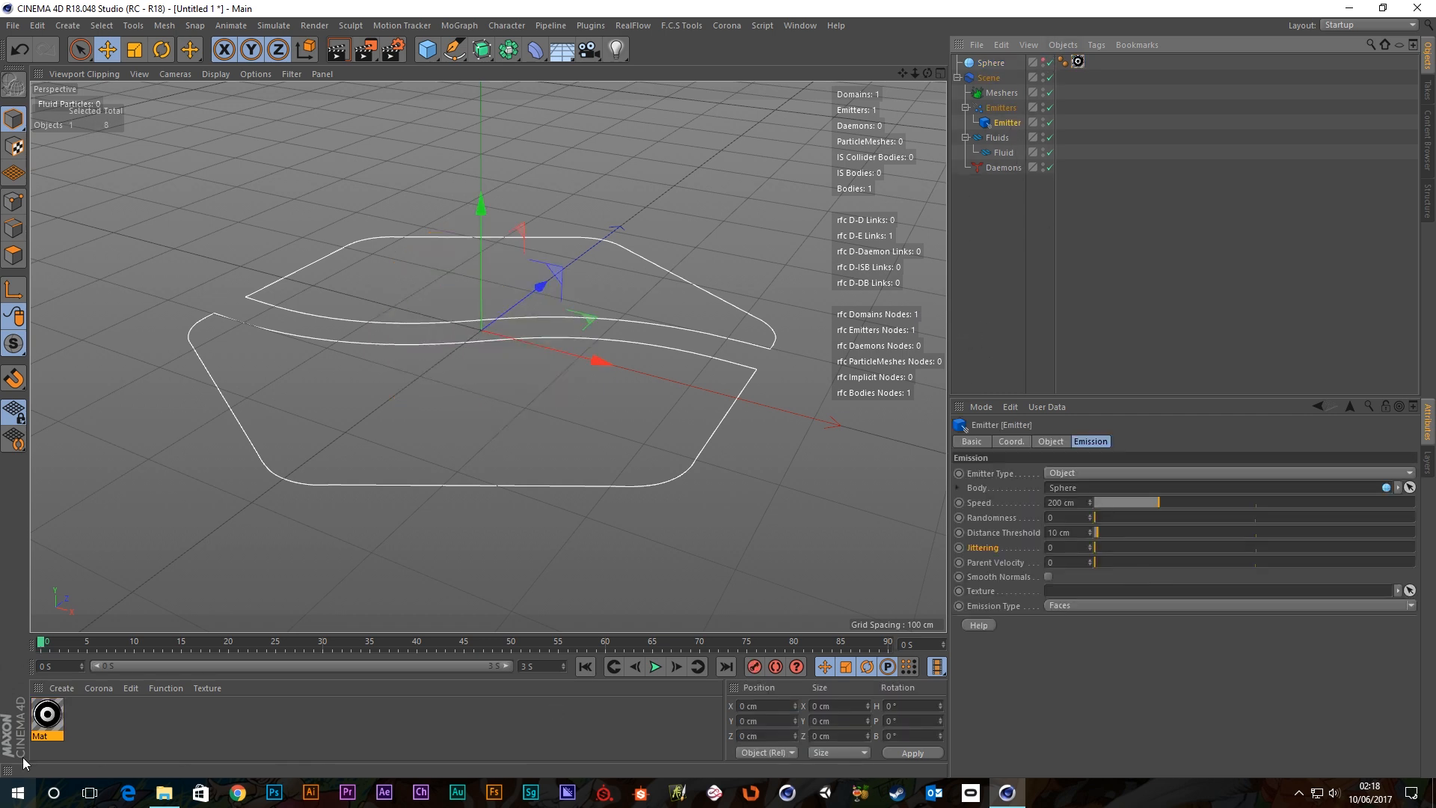
double_click(47, 725)
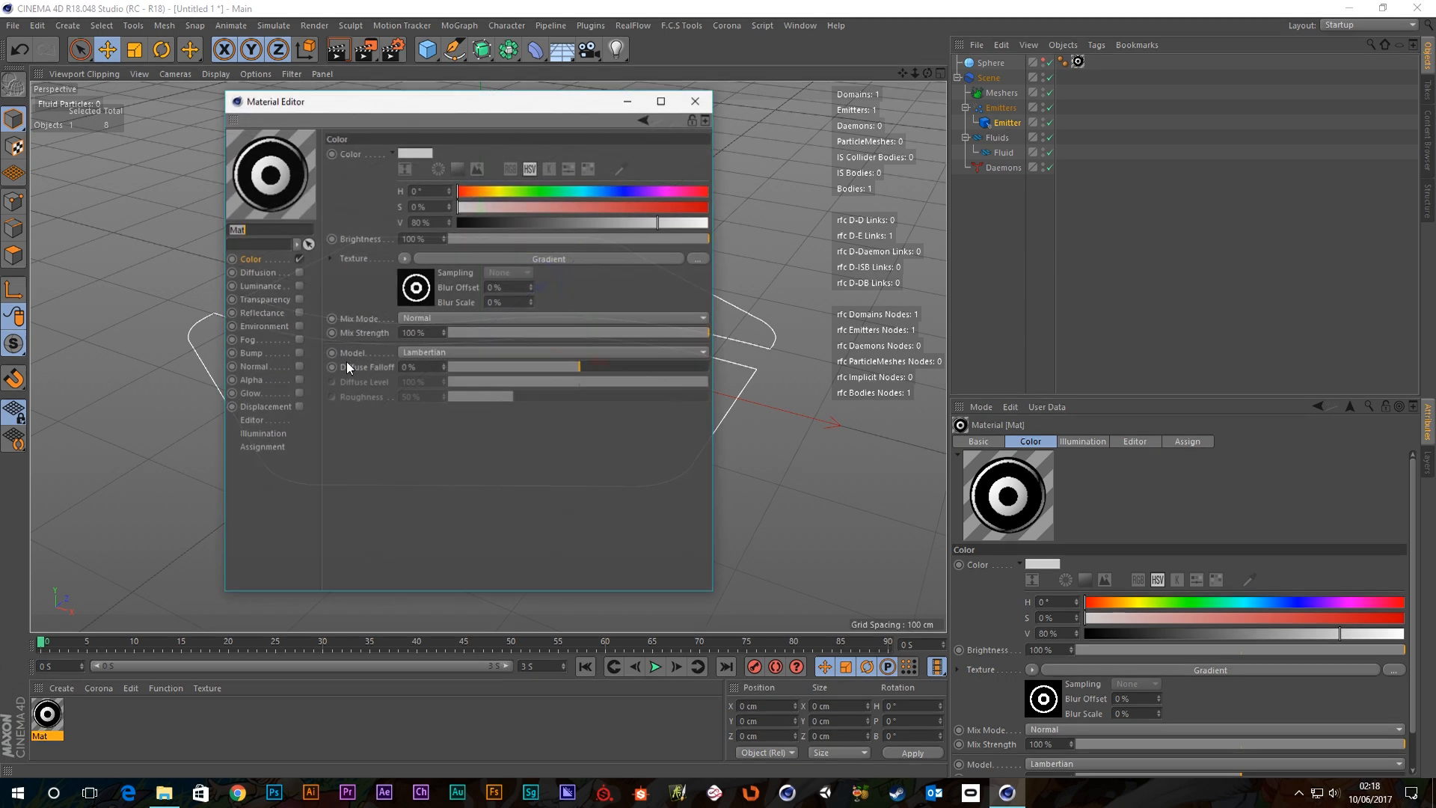
left_click(987, 62)
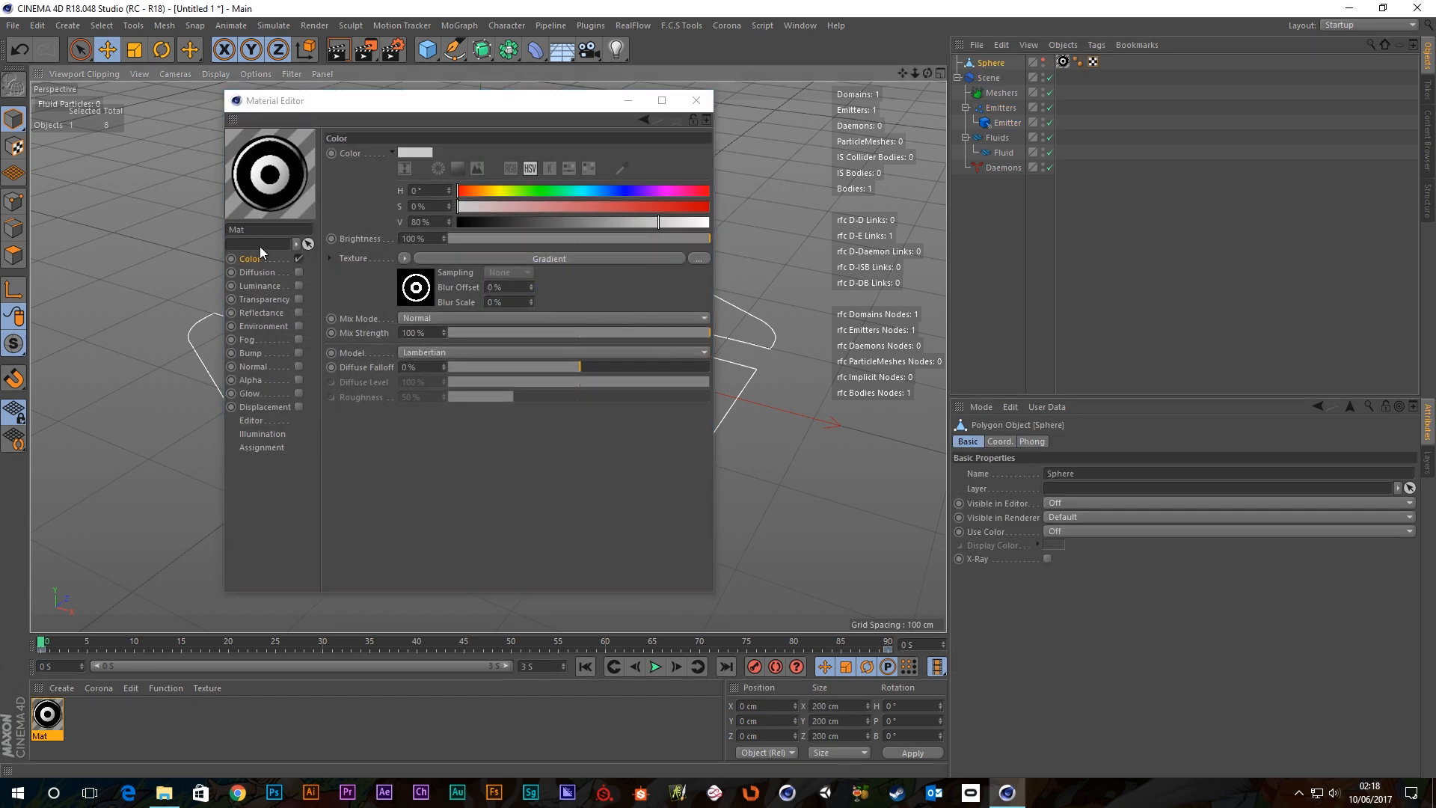
left_click(1008, 123)
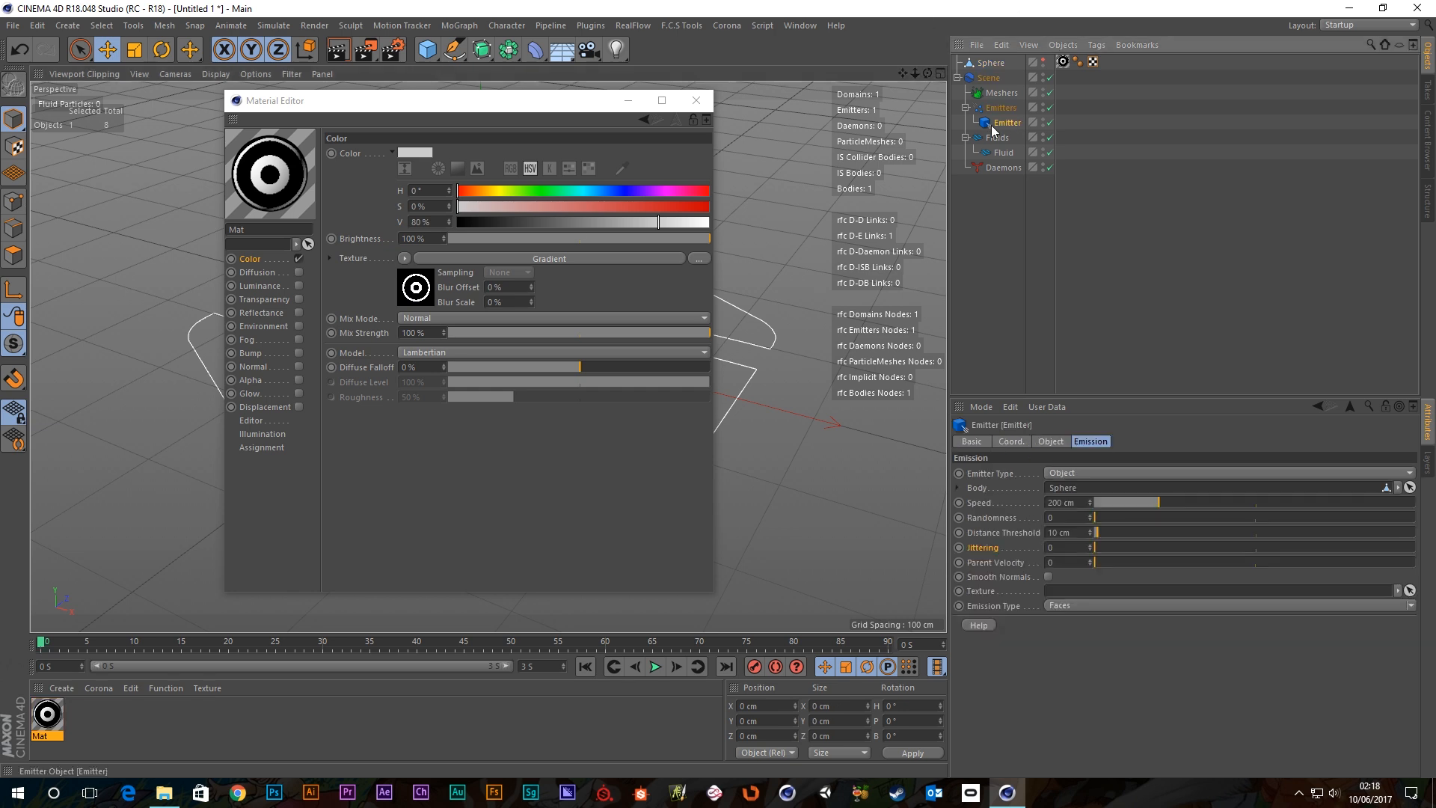
left_click_drag(416, 291, 1107, 589)
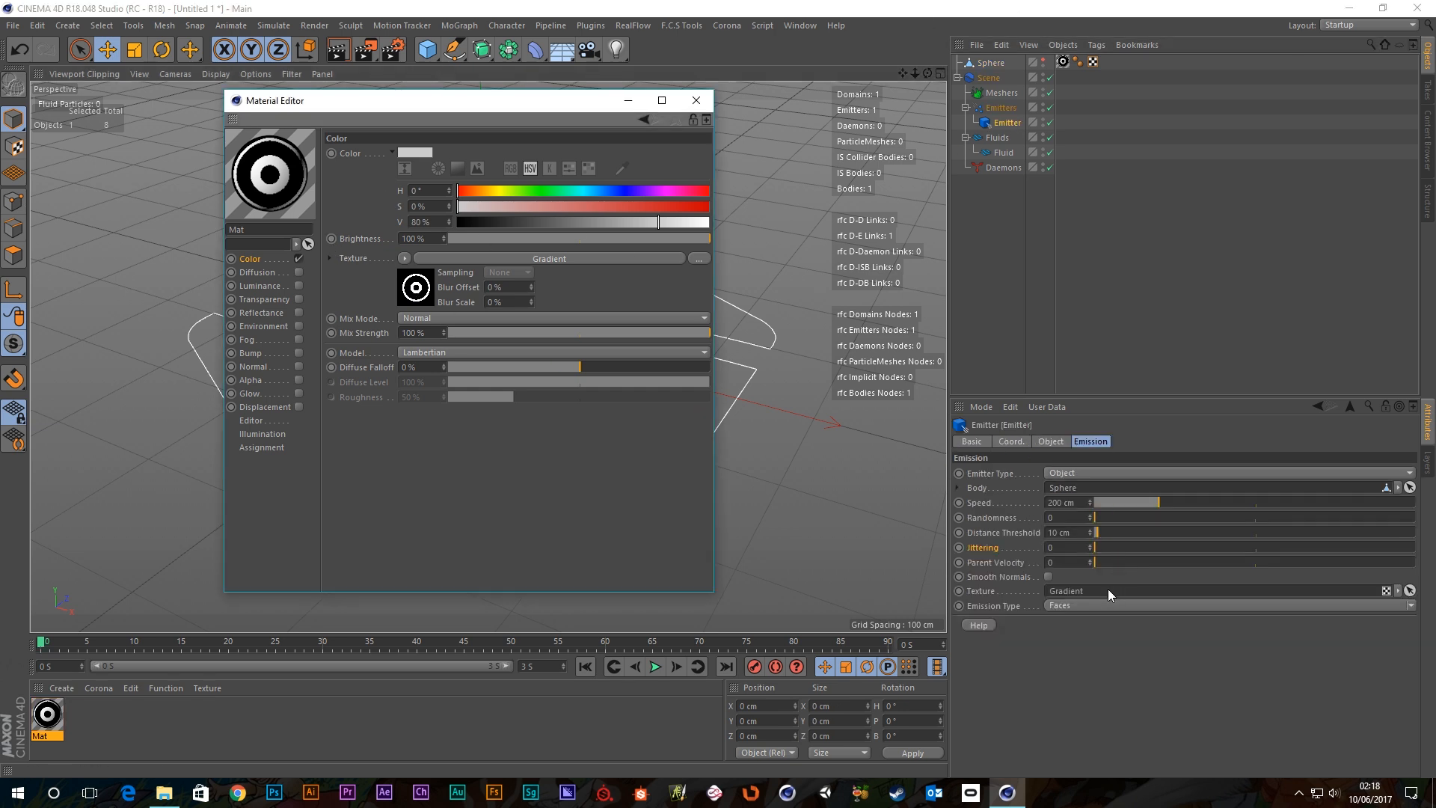
left_click(699, 105)
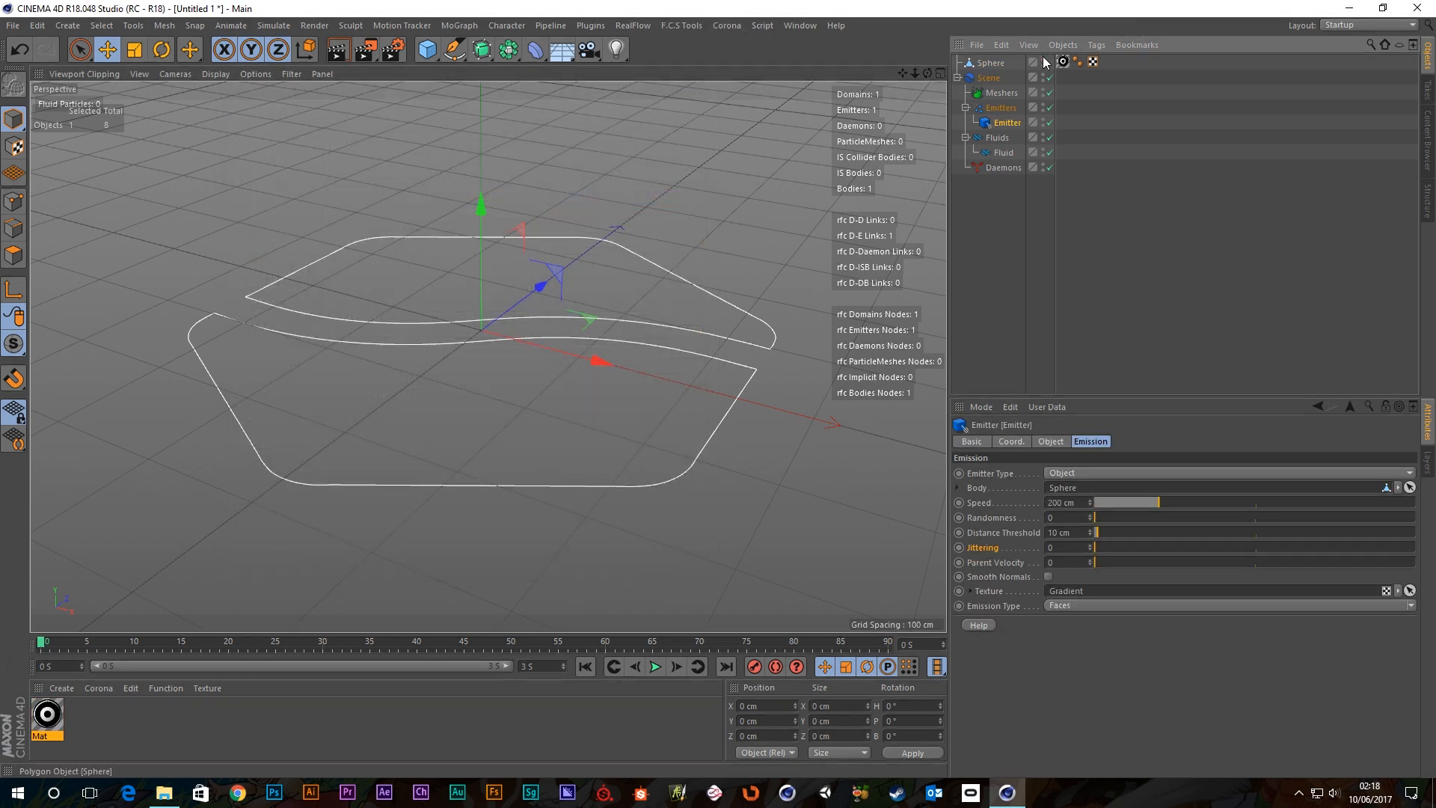
Unhide the sphere to reframe the view, hide it again and play the simulation.
left_click(1043, 60)
left_click_drag(493, 308, 842, 250, "alt")
scroll(638, 356, "down", 5)
middle_click_drag(574, 378, 447, 351, "alt")
scroll(447, 351, "down", 3)
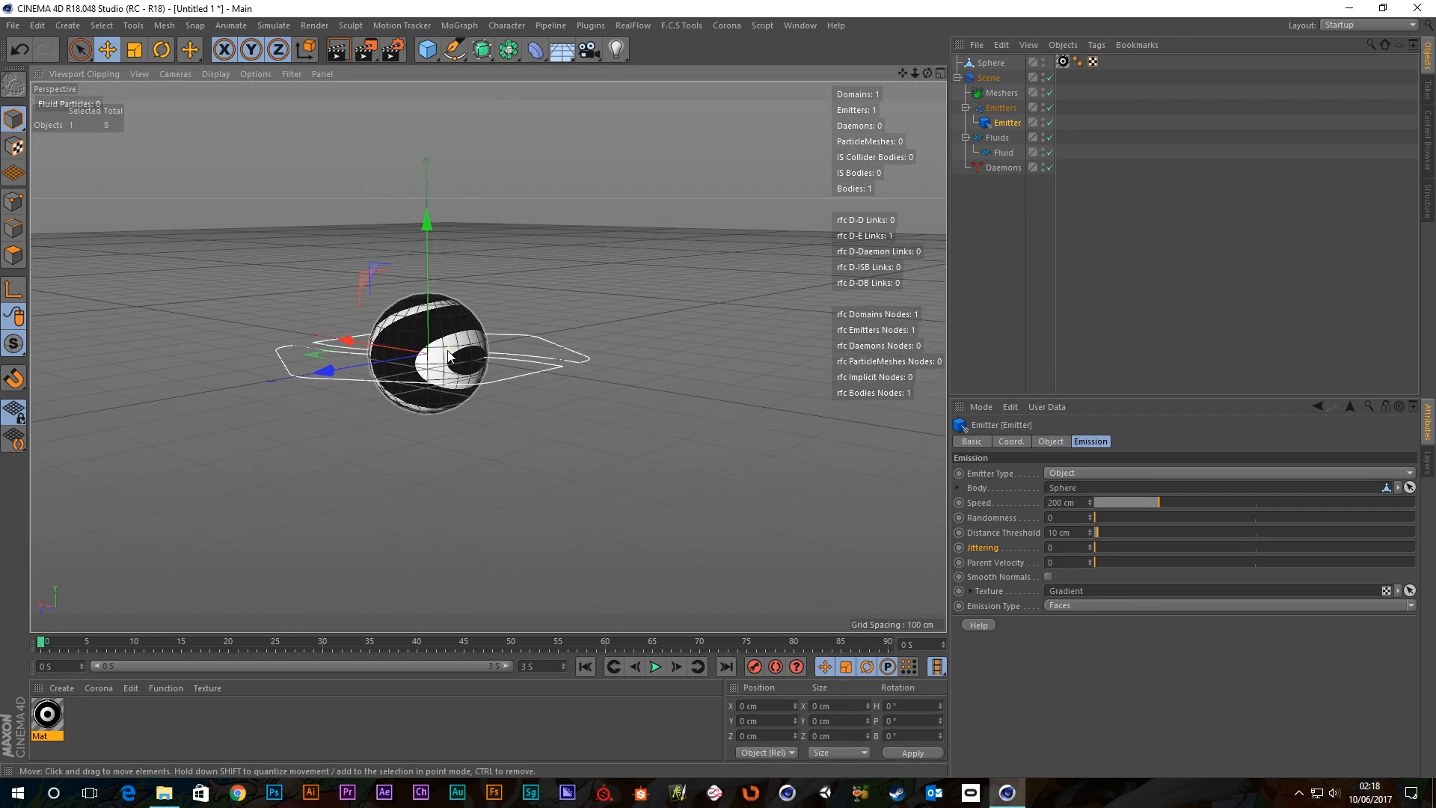
left_click(1043, 62)
left_click(655, 667)
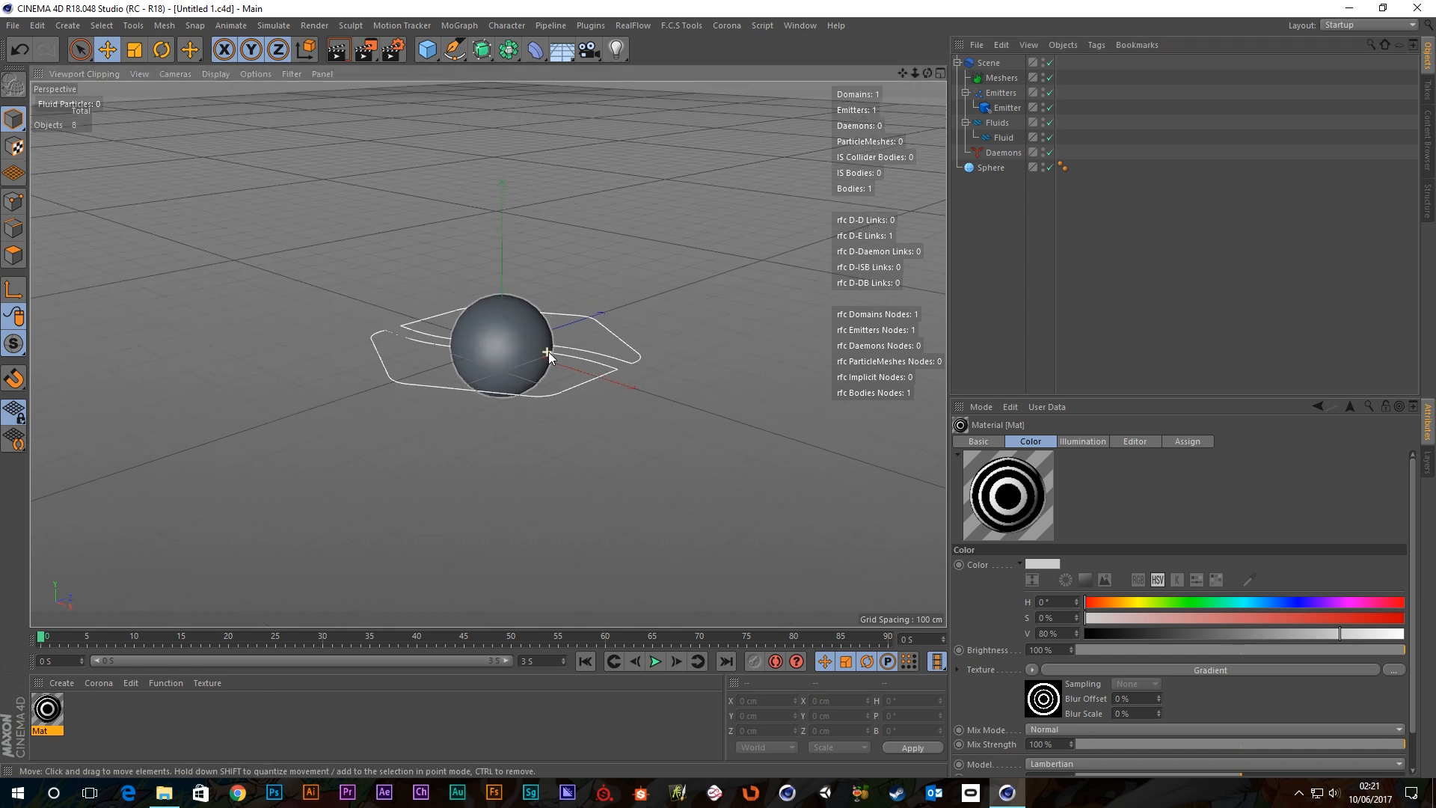
Look down on the scene, select the Emitter and play the simulation.
scroll(508, 351, "up", 8)
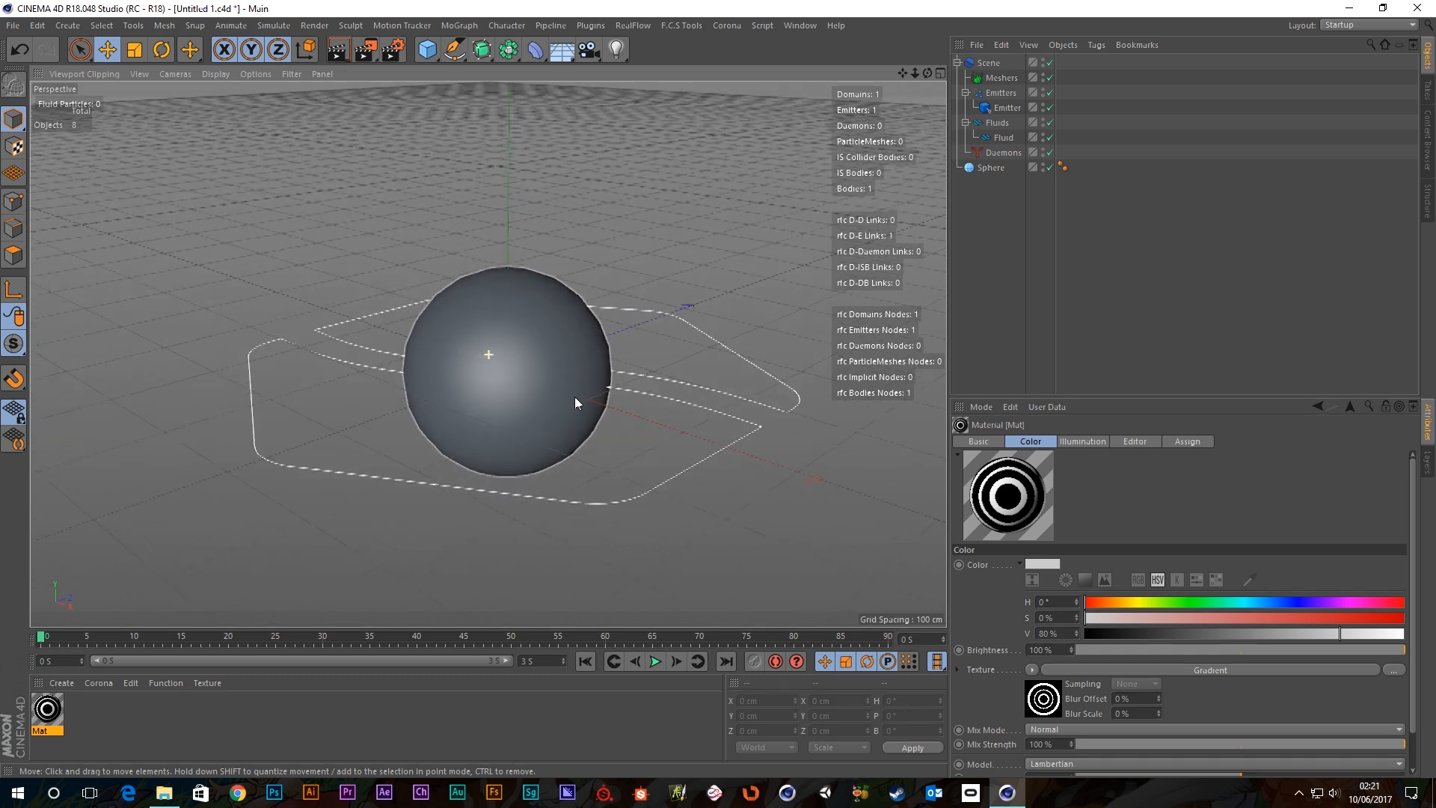
left_click_drag(575, 397, 574, 405, "alt")
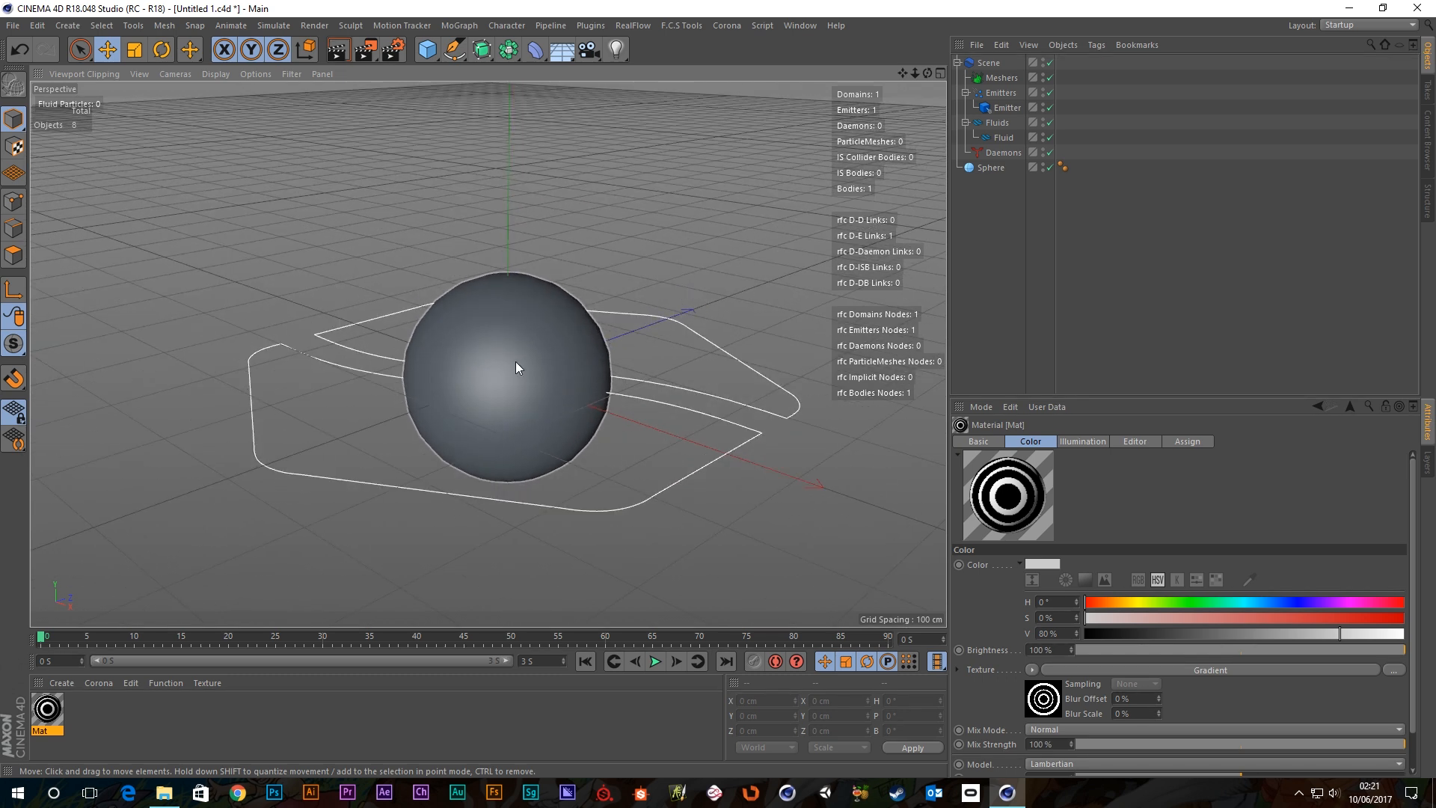
left_click_drag(515, 362, 518, 388, "alt")
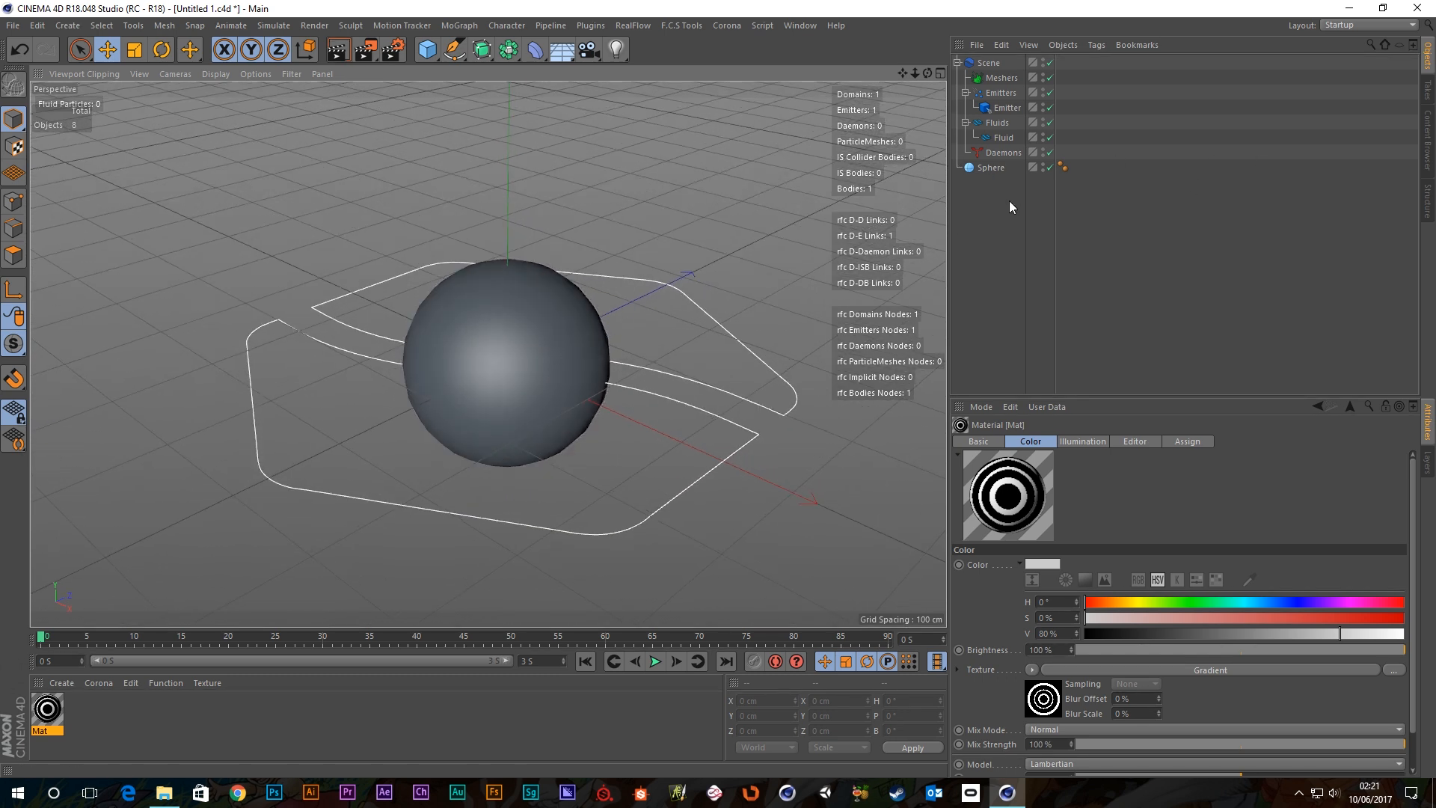
left_click(995, 109)
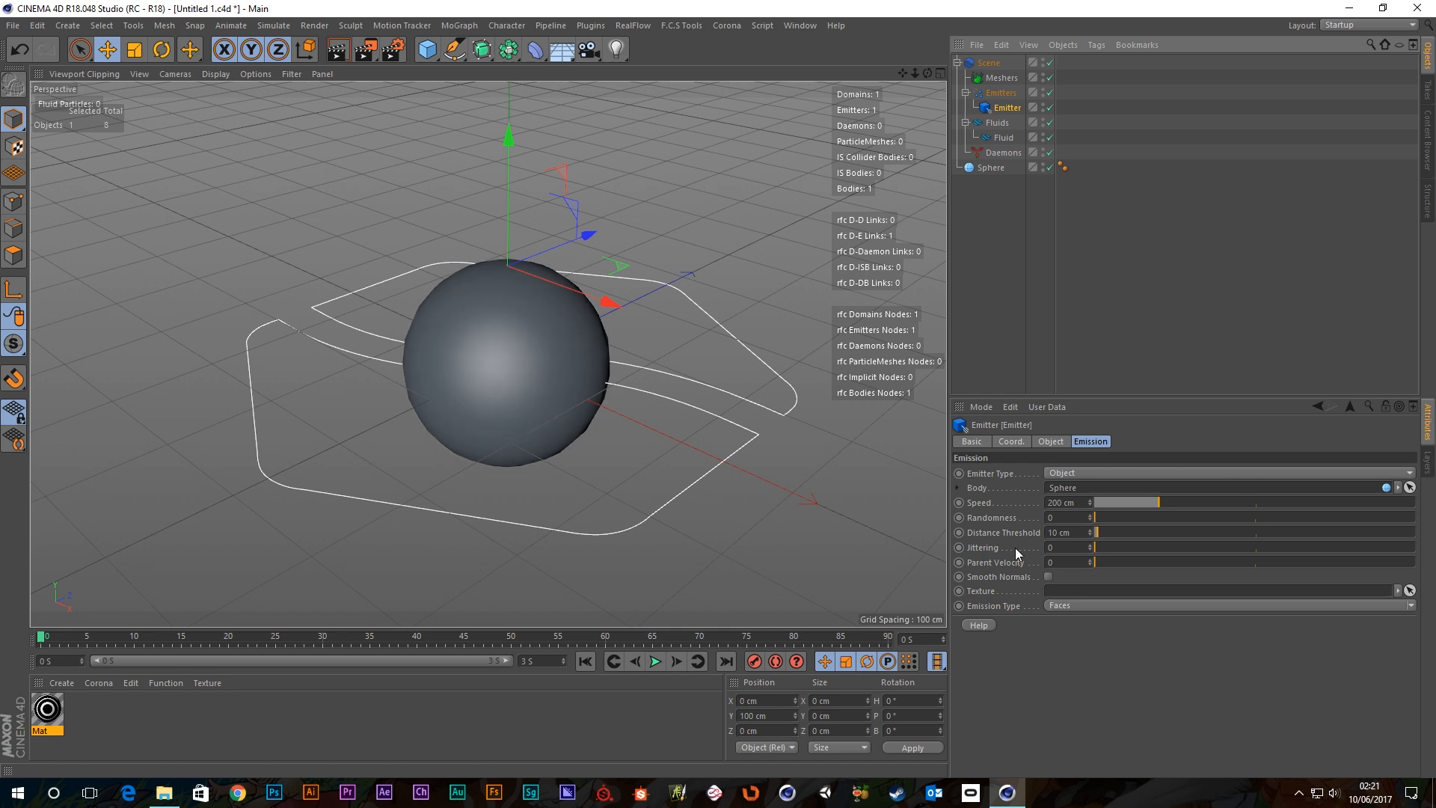
left_click(655, 661)
Drag Mat's Gradient shader into the Emitter's Texture field again.
double_click(45, 714)
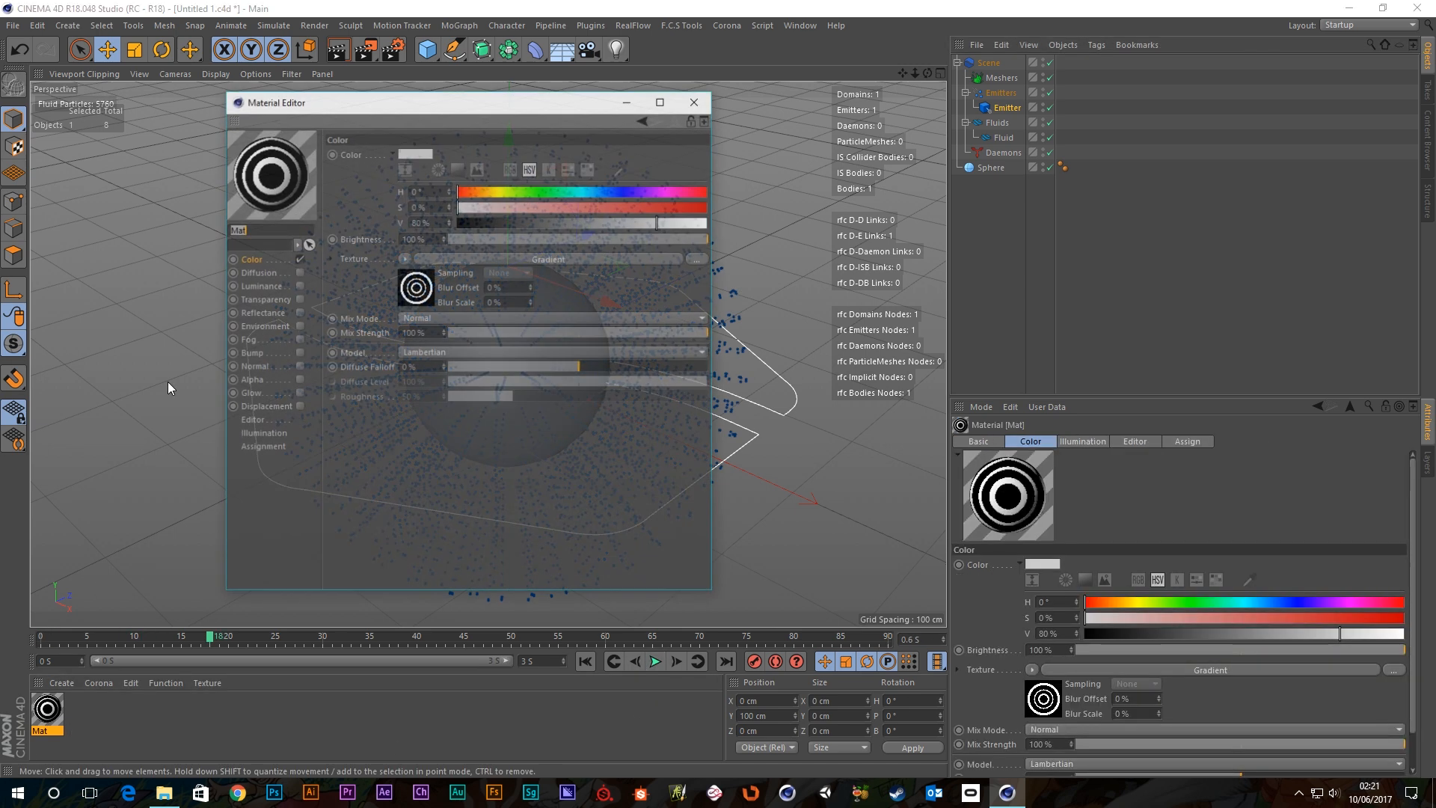
left_click(1004, 109)
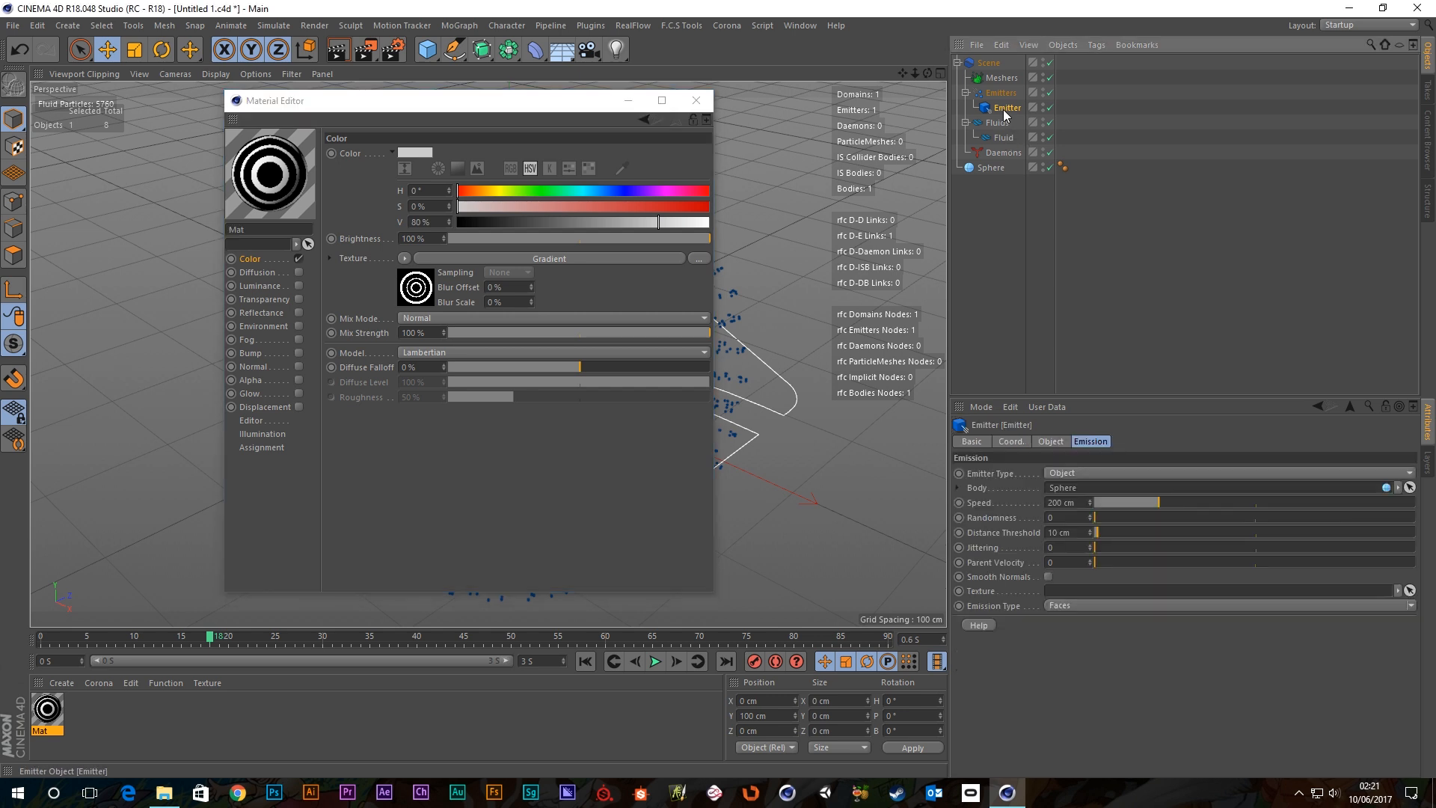
left_click_drag(413, 294, 1068, 583)
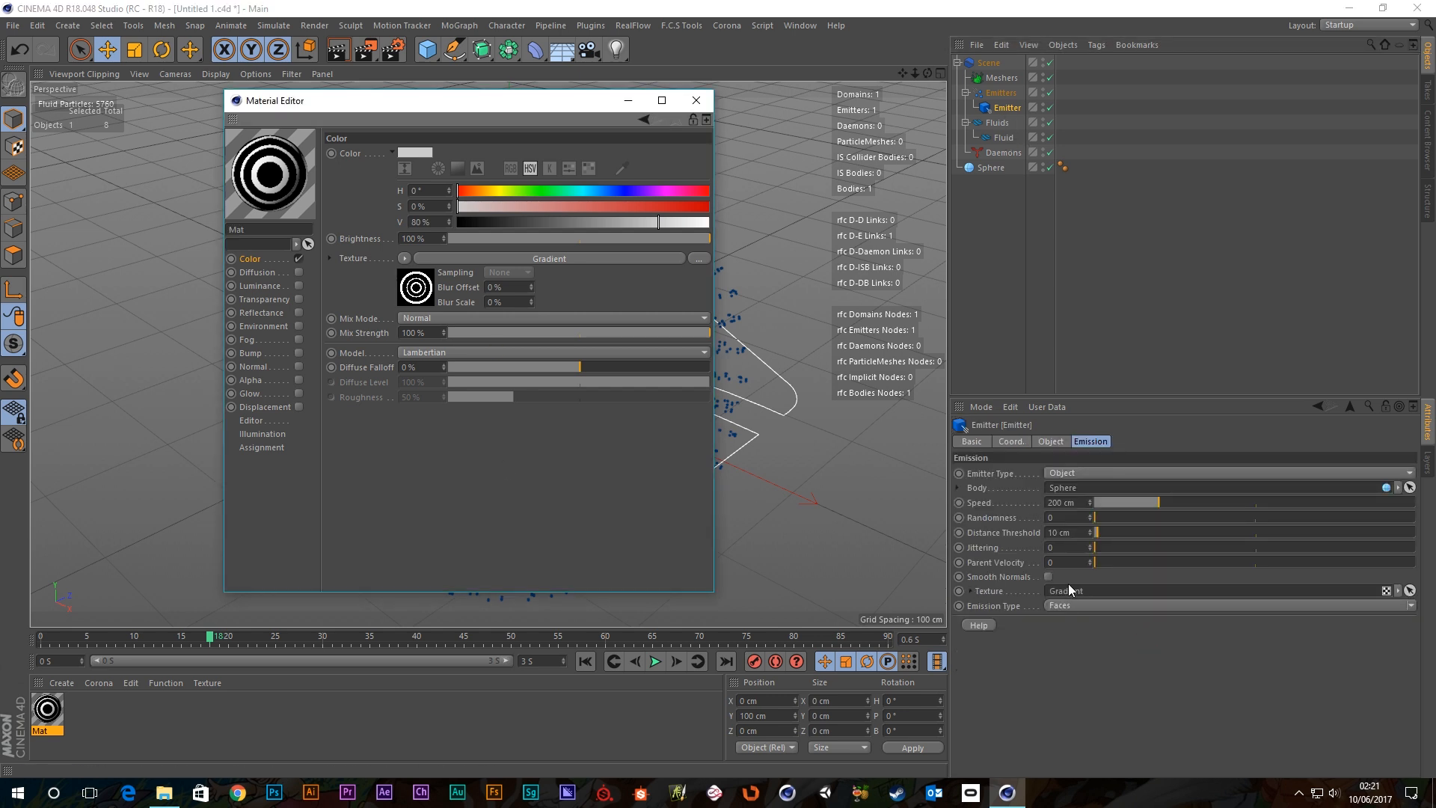
left_click(695, 100)
Rewind the simulation and convert the sphere into an editable polygon object.
left_click(585, 661)
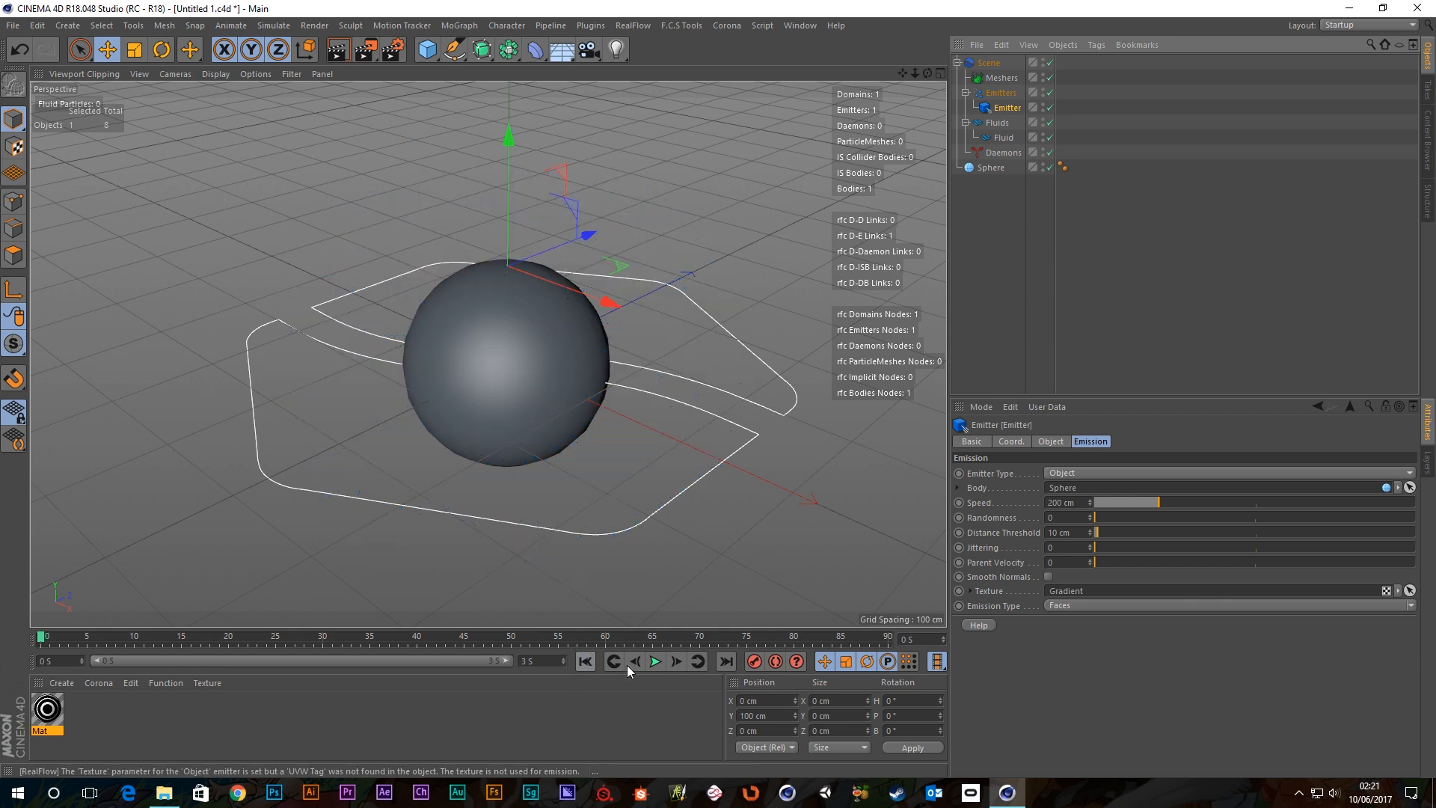
left_click(654, 661)
left_click(654, 661)
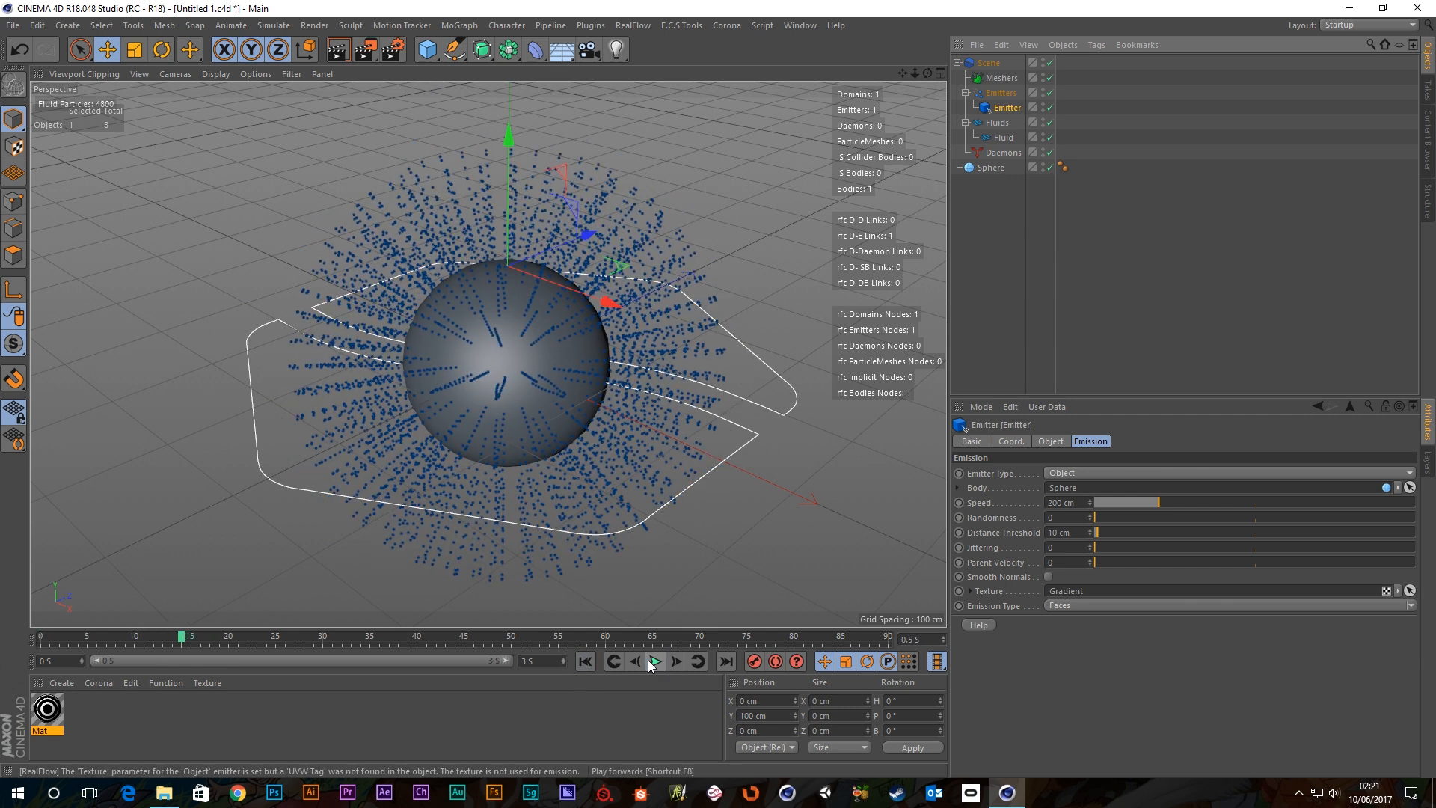
left_click(586, 661)
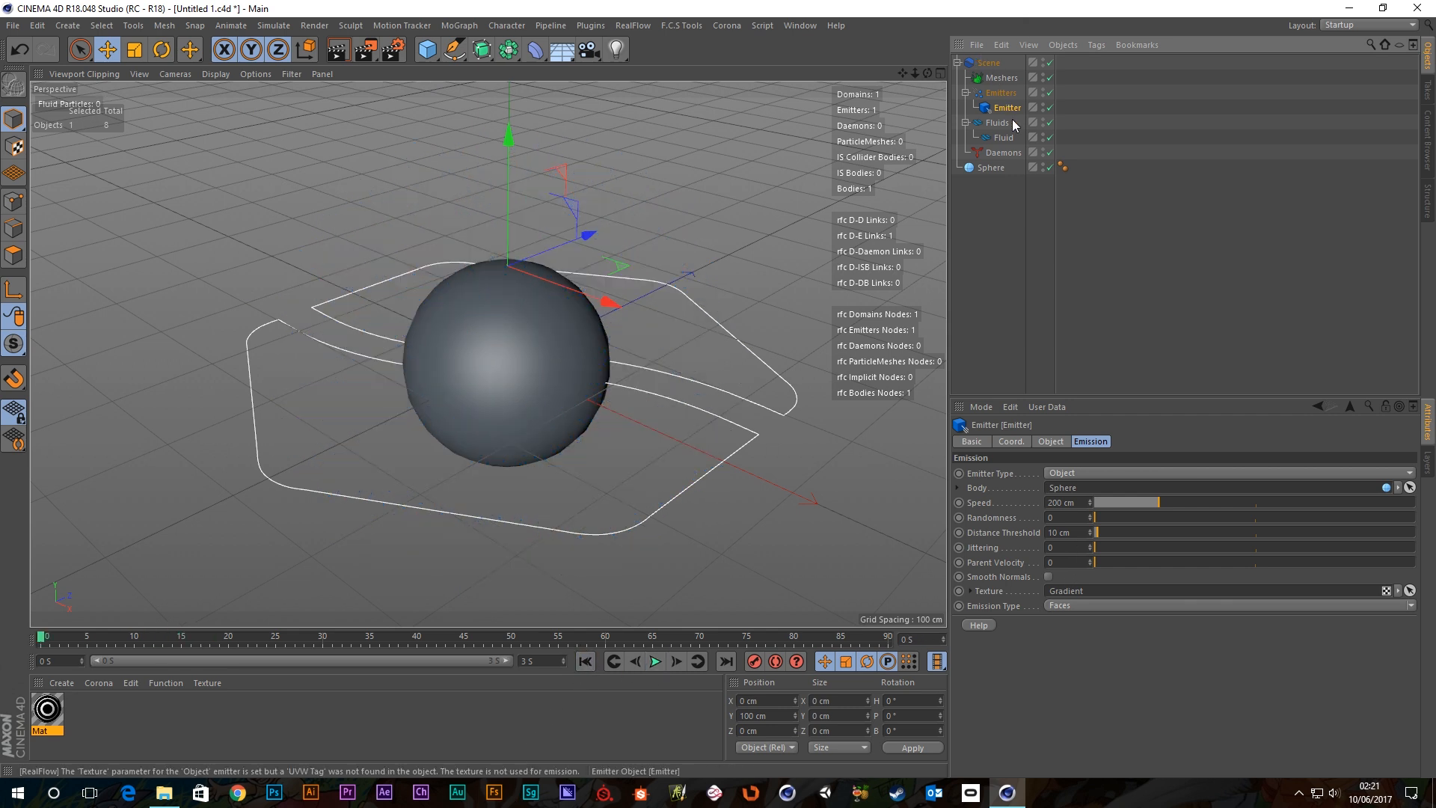
left_click(990, 167)
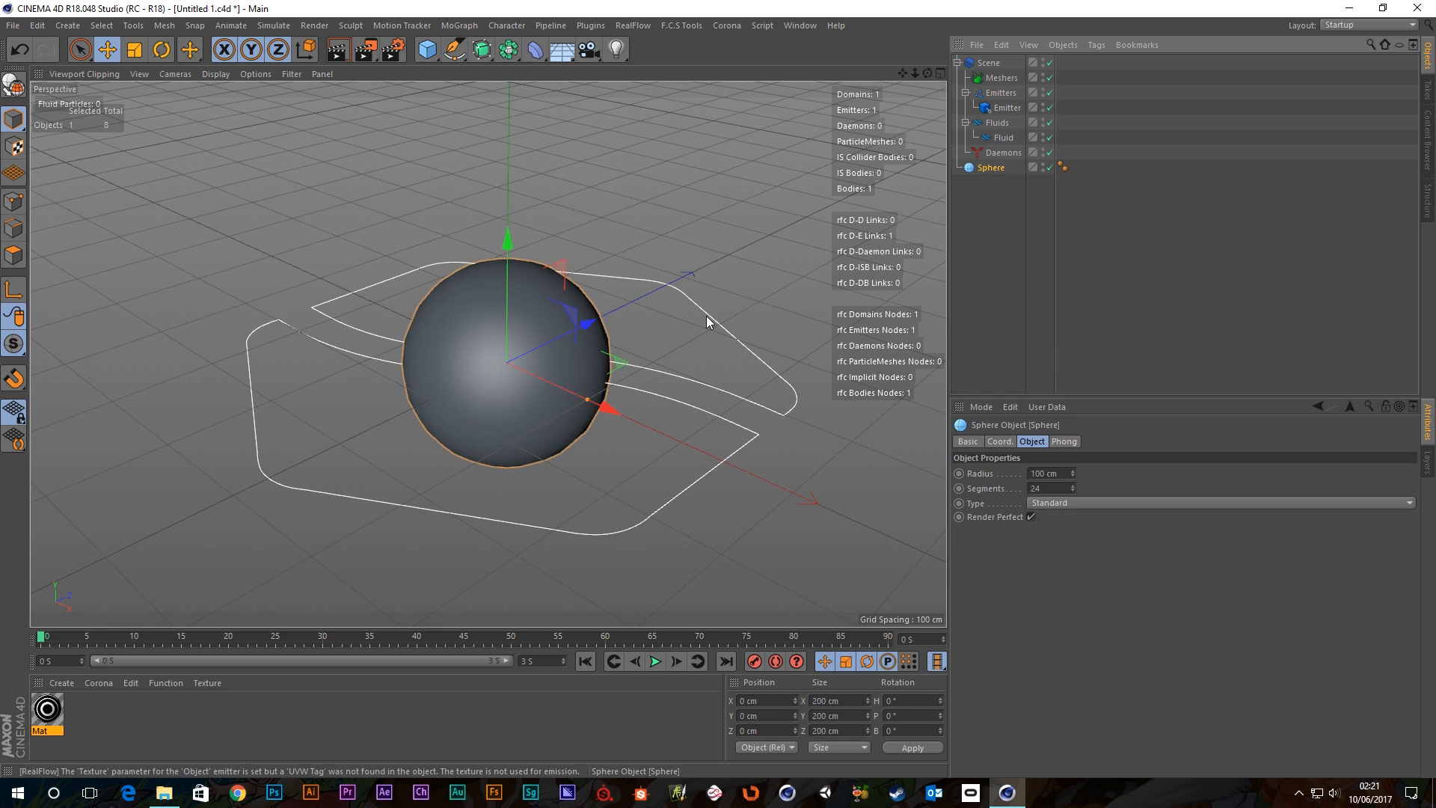
left_click(14, 85)
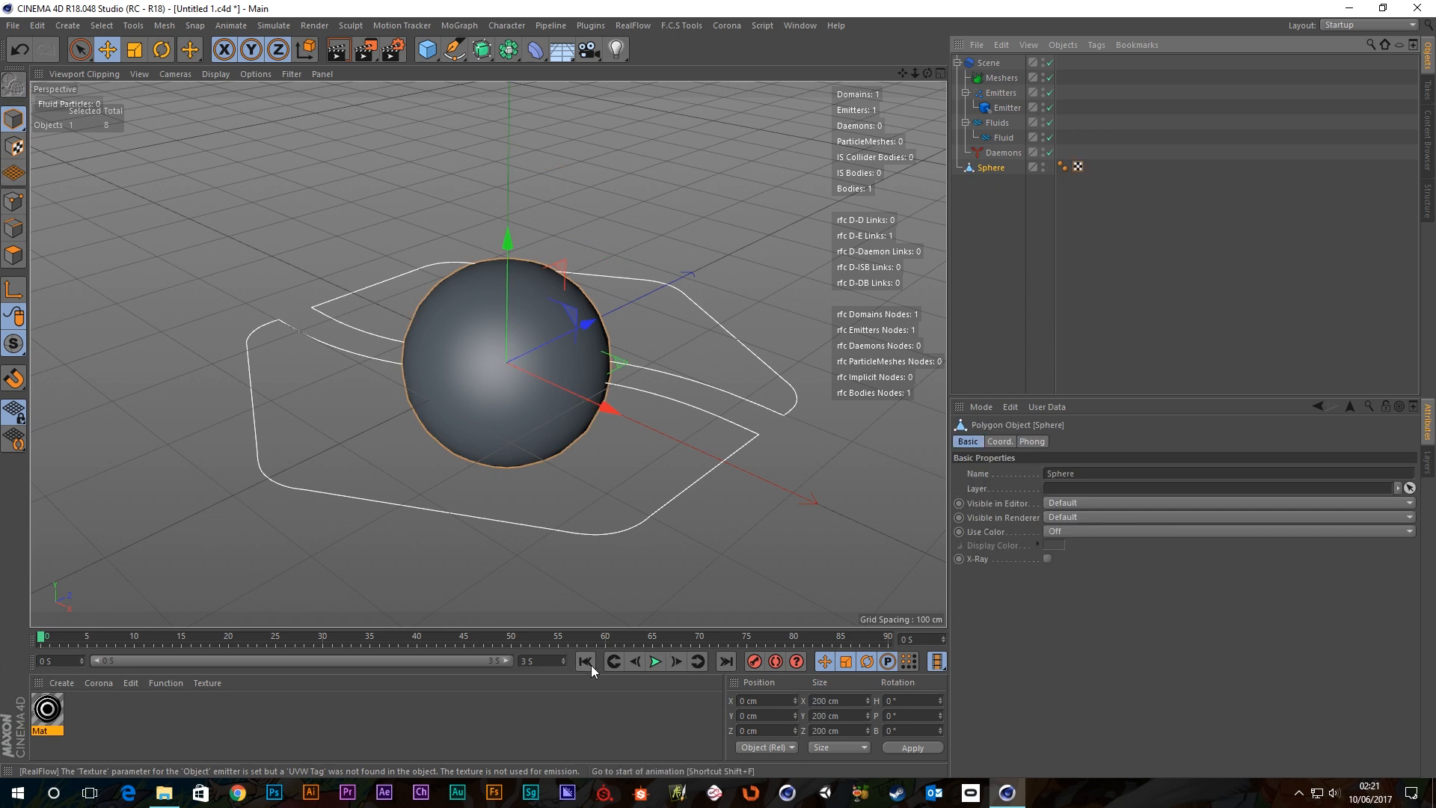
Check the Emitter and Fluid settings, then replay the emission and orbit around it.
left_click(1006, 108)
scroll(781, 425, "down", 2)
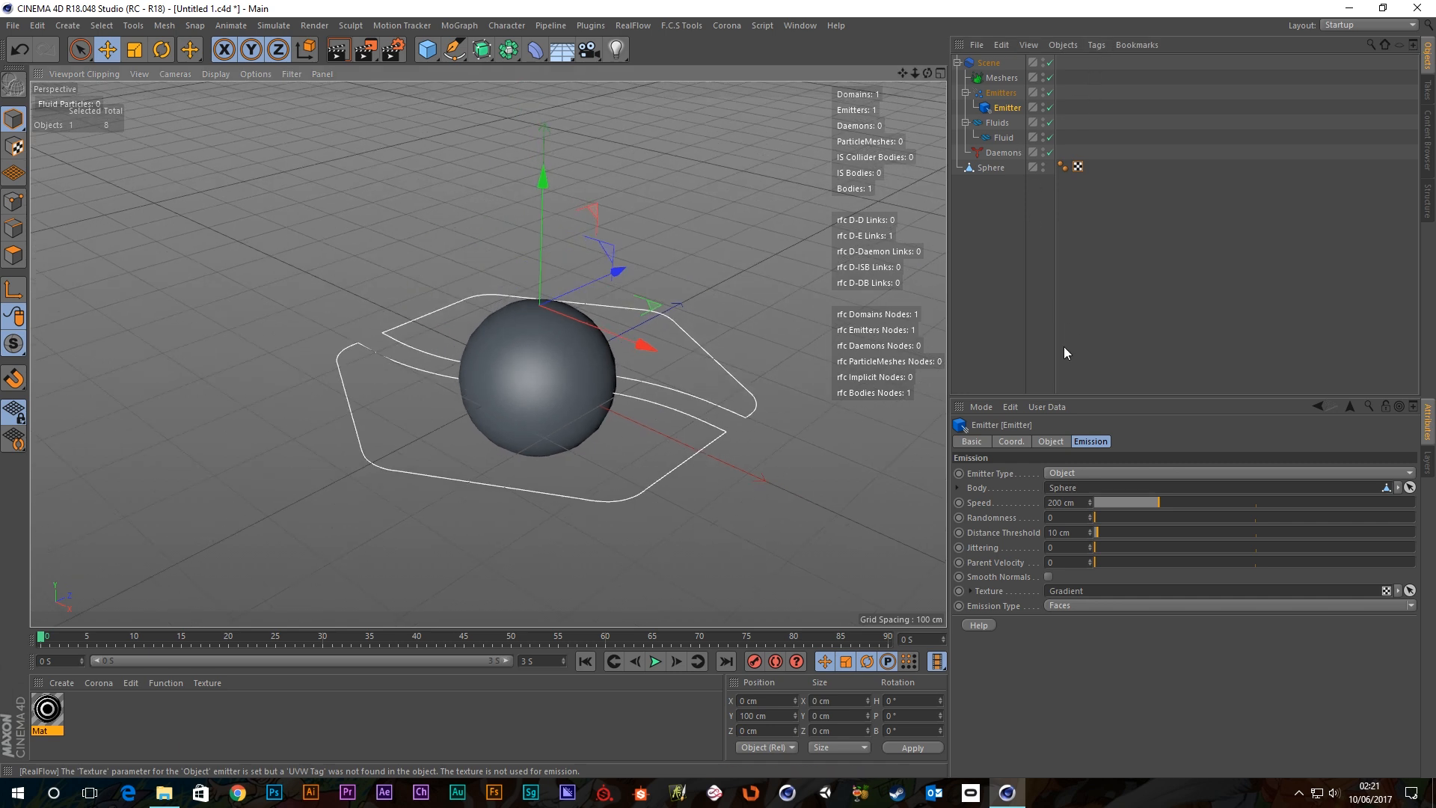
left_click(1005, 137)
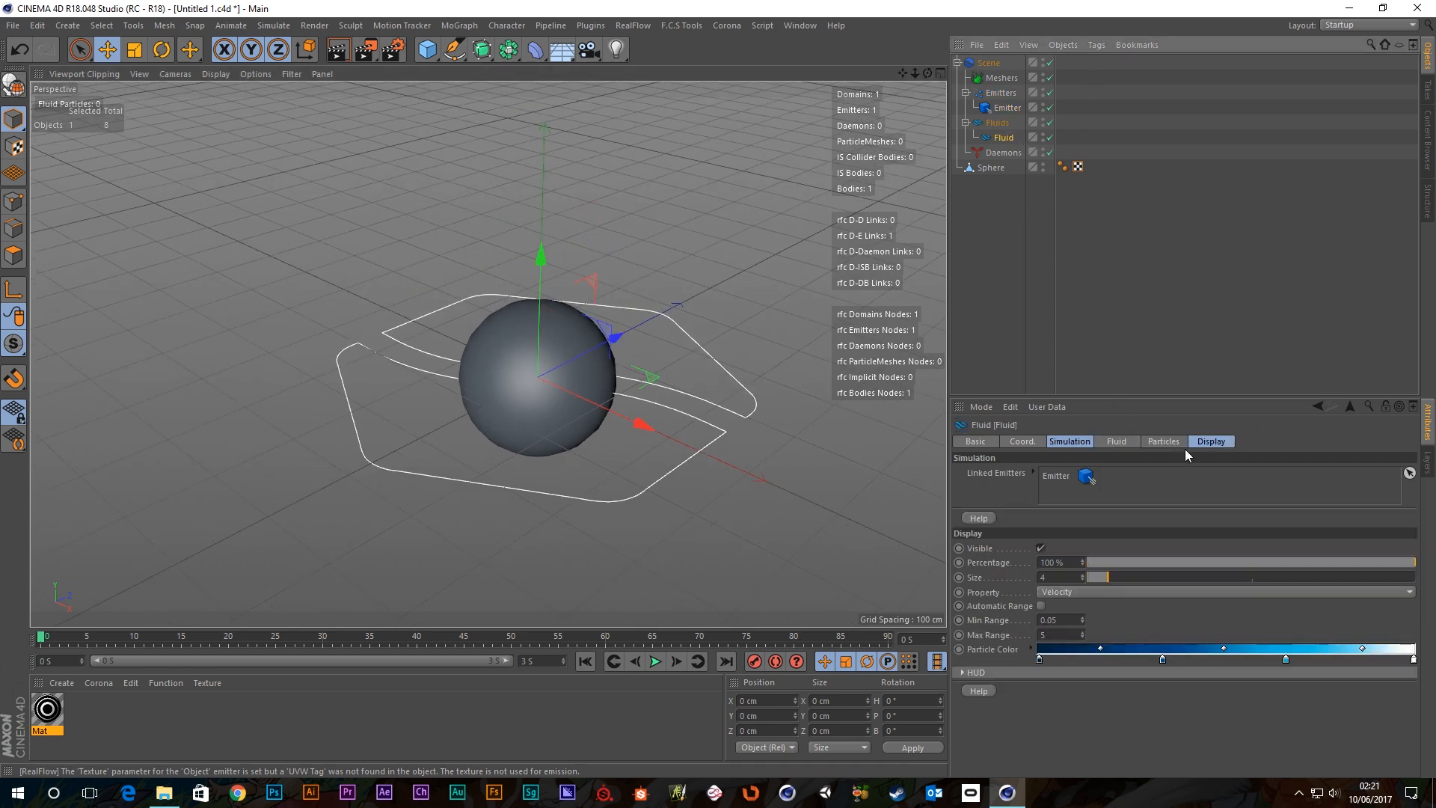
left_click(1021, 229)
left_click(1004, 109)
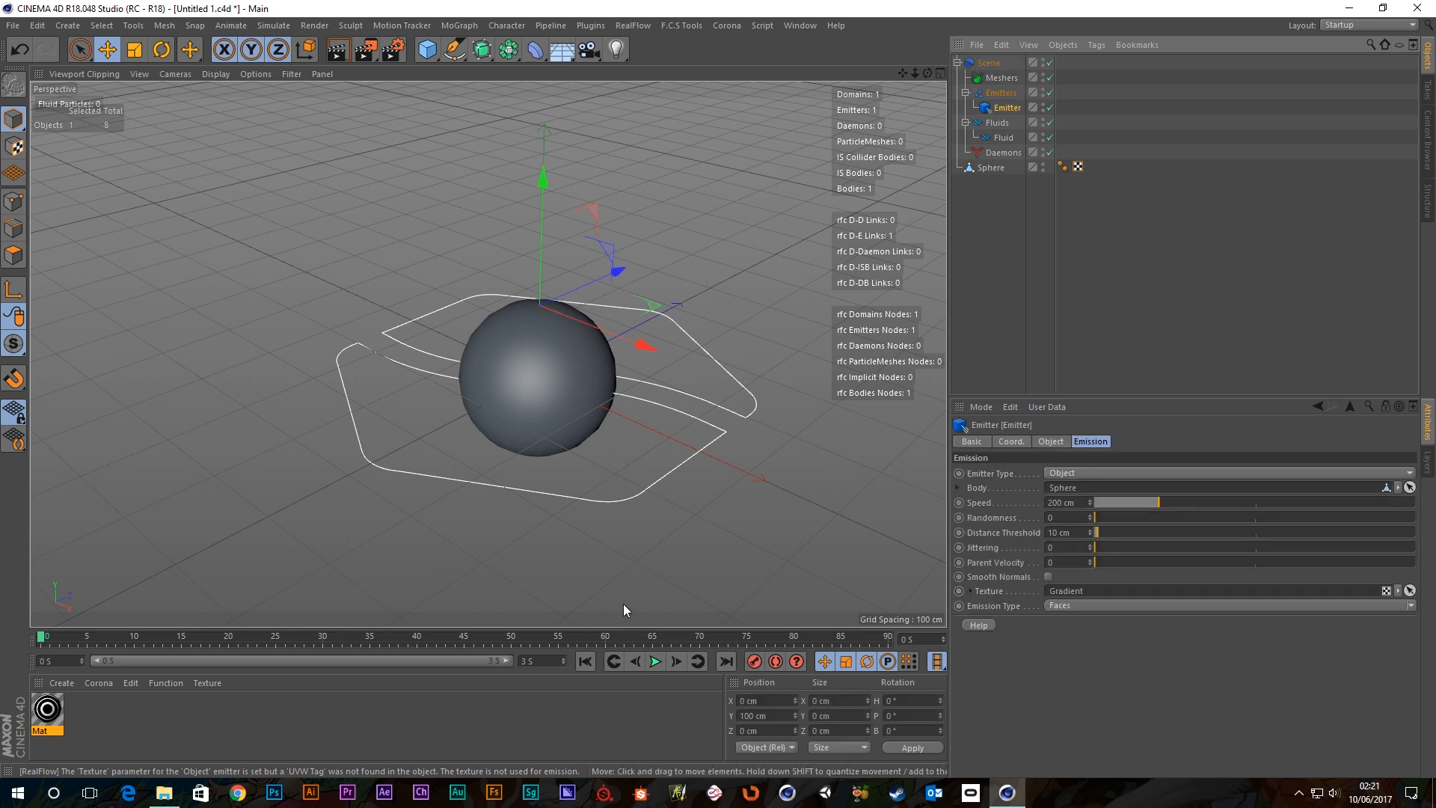
left_click(655, 661)
left_click_drag(527, 542, 491, 434, "alt")
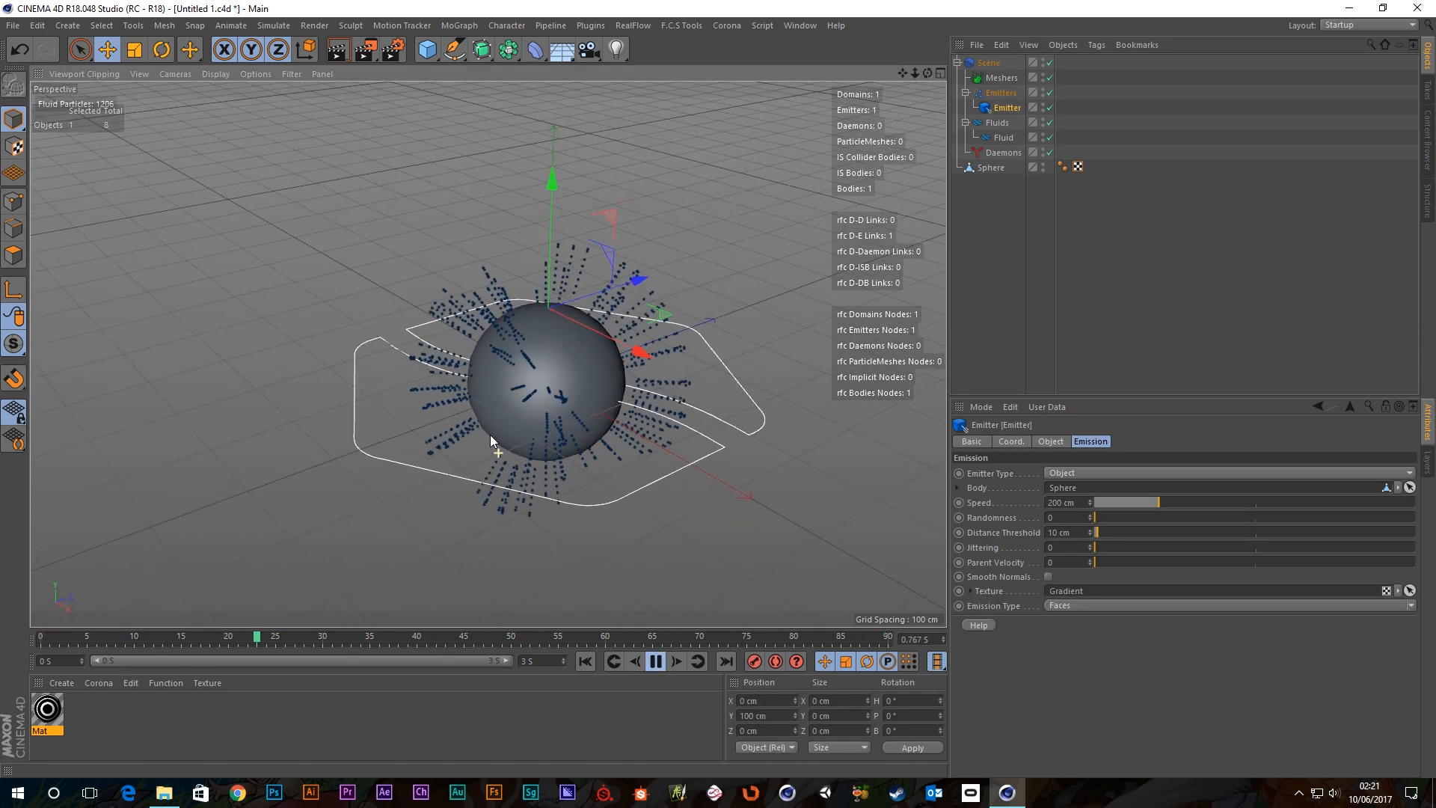
Drag the Mat material onto the Sphere and inspect its black-and-white stripes.
left_click(1041, 165)
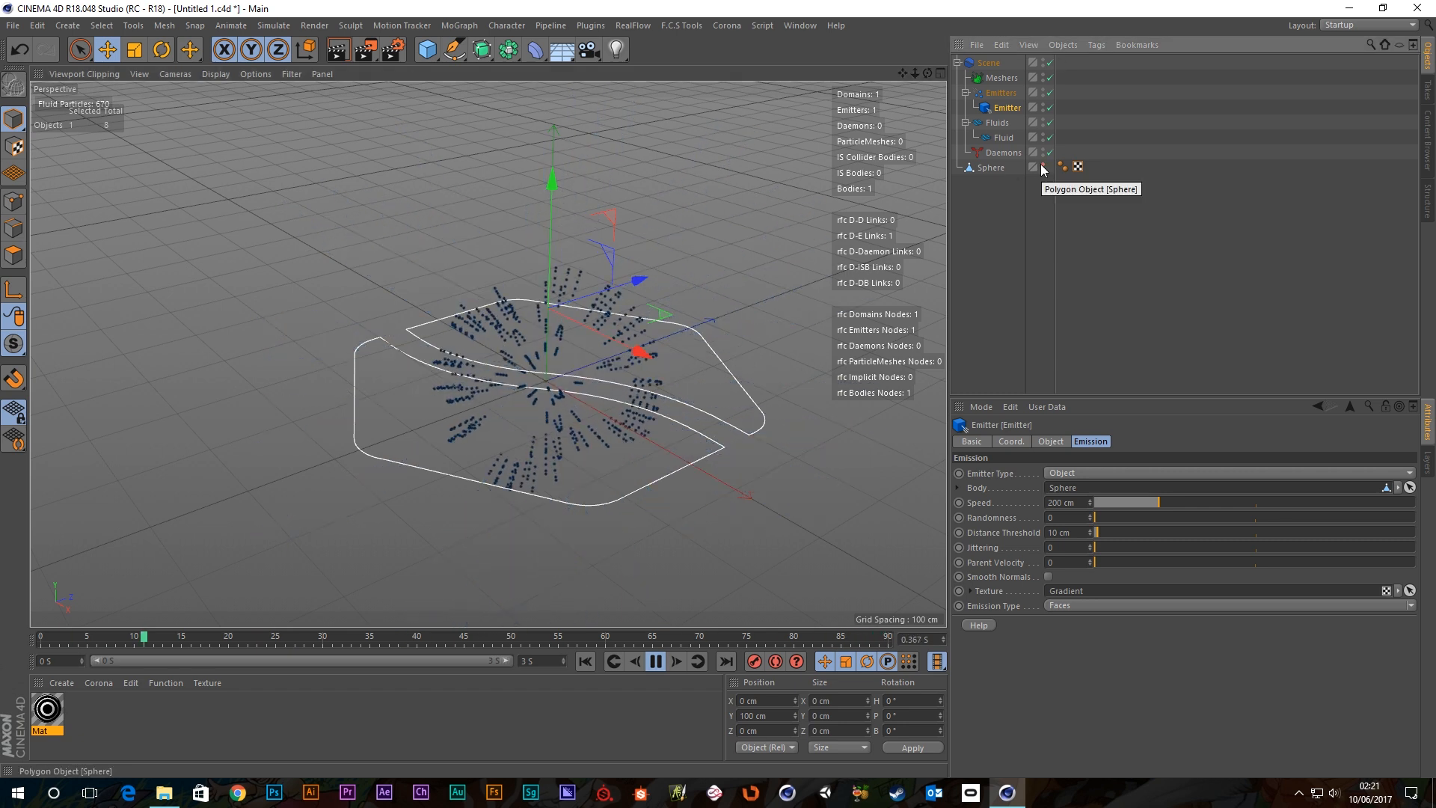
left_click(1041, 164)
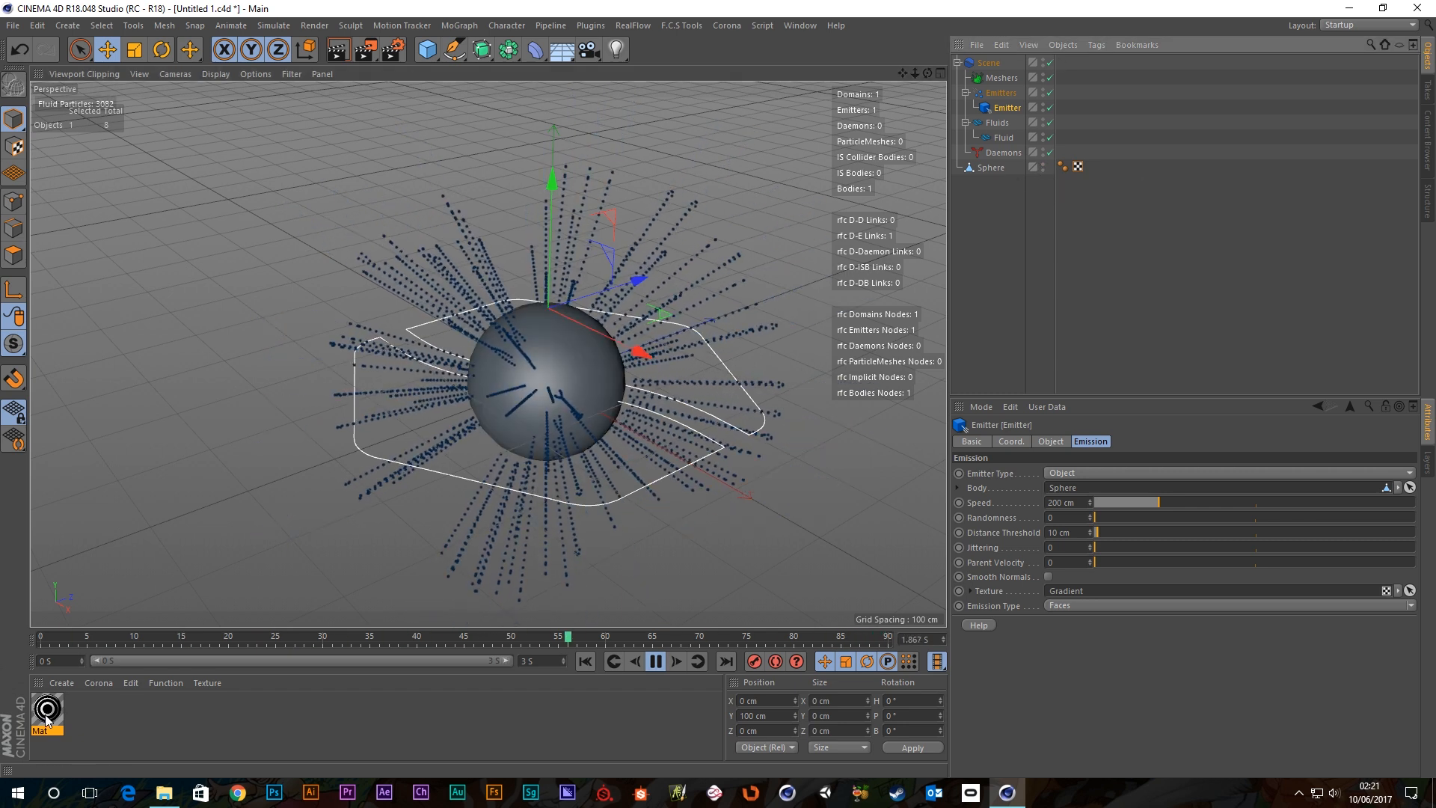
left_click_drag(49, 709, 991, 169)
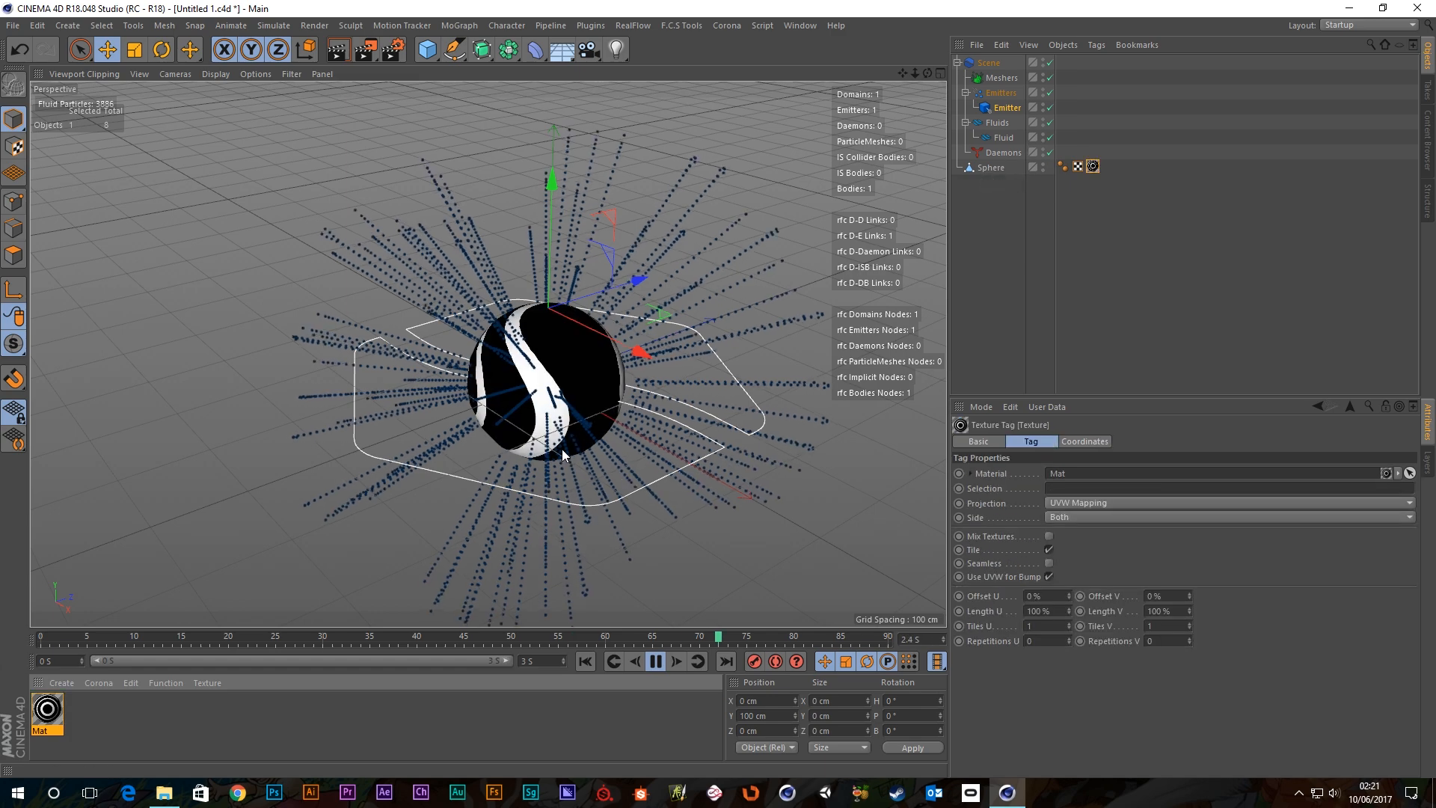
left_click_drag(522, 453, 907, 448, "alt")
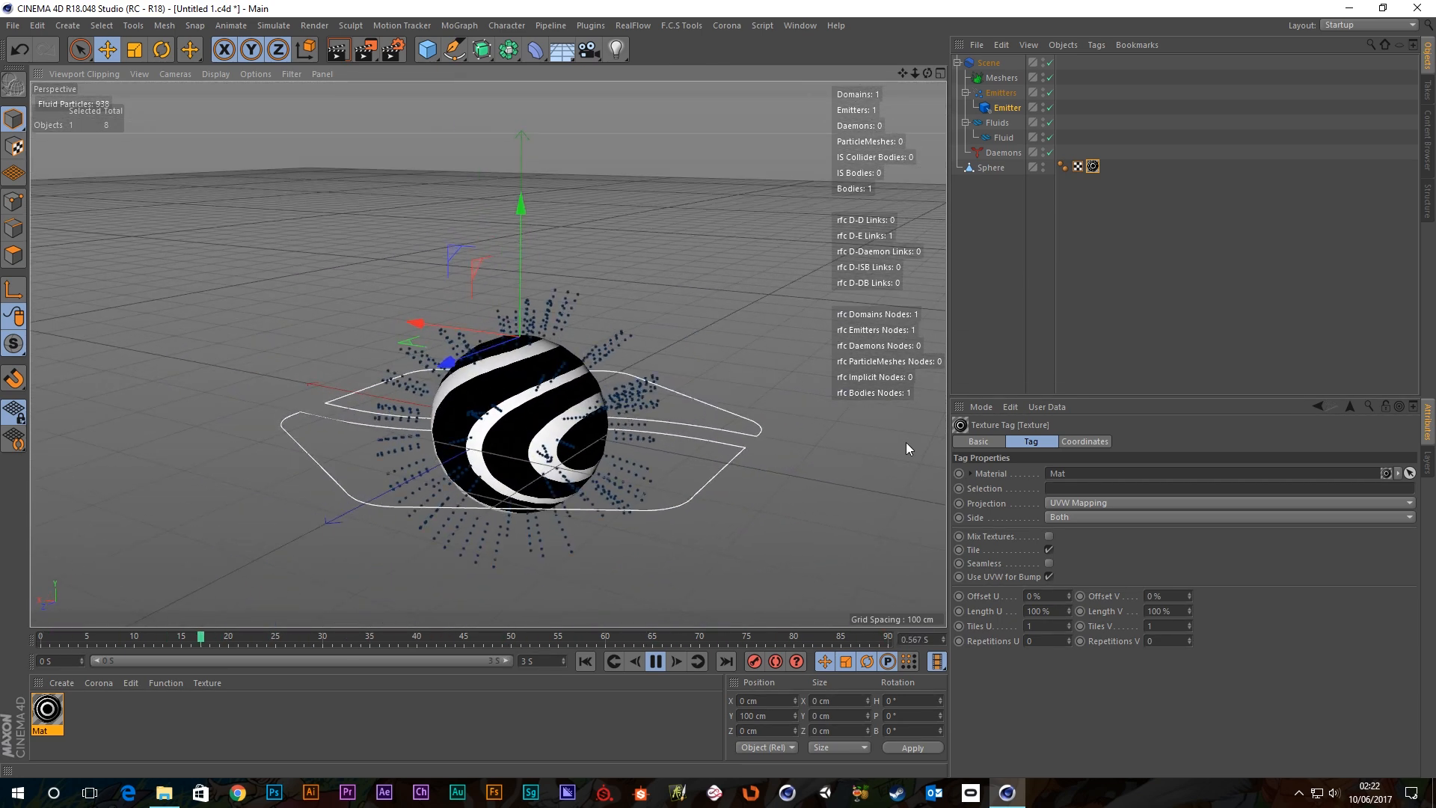
left_click(654, 661)
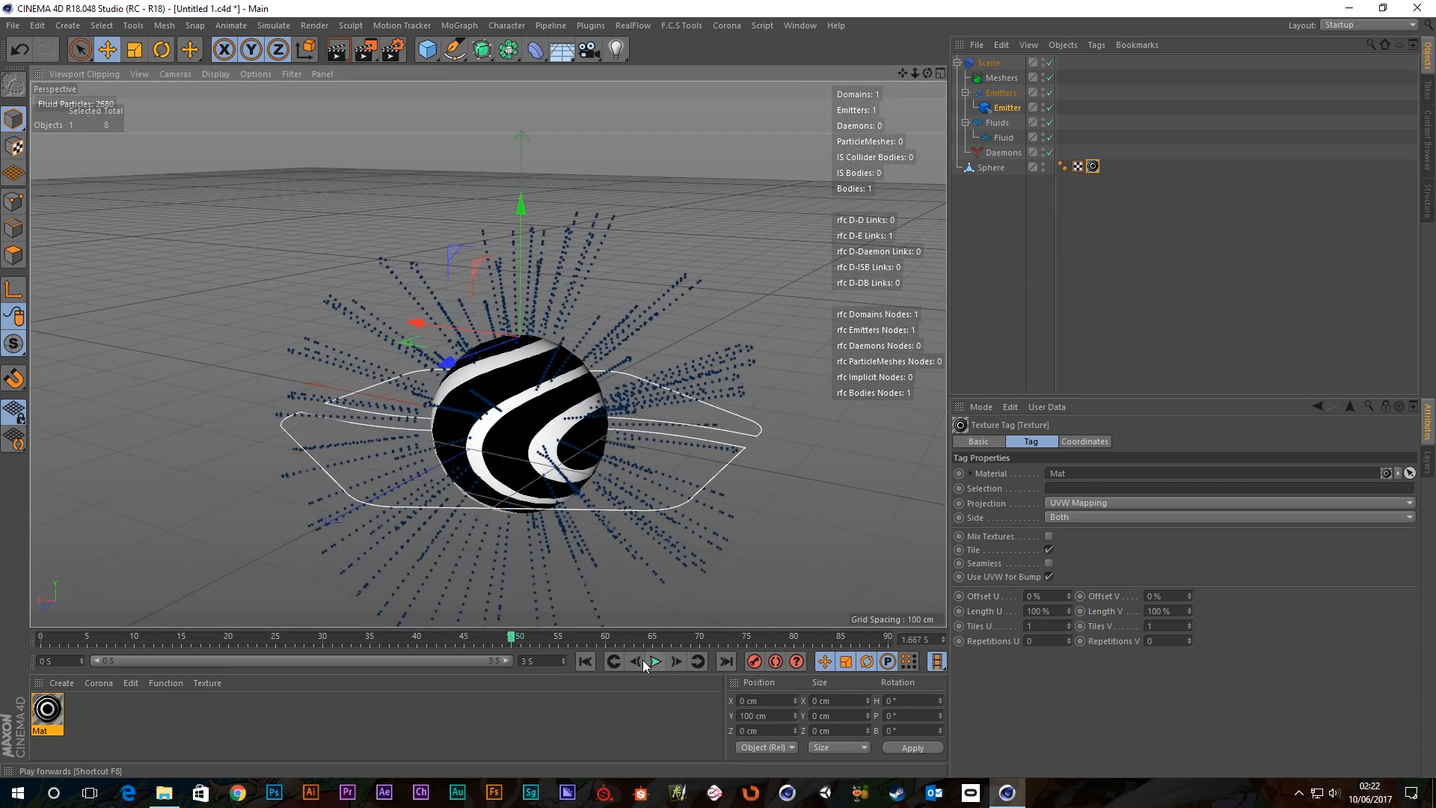
Rewind and set the Emitter Type to Sphere.
left_click(585, 661)
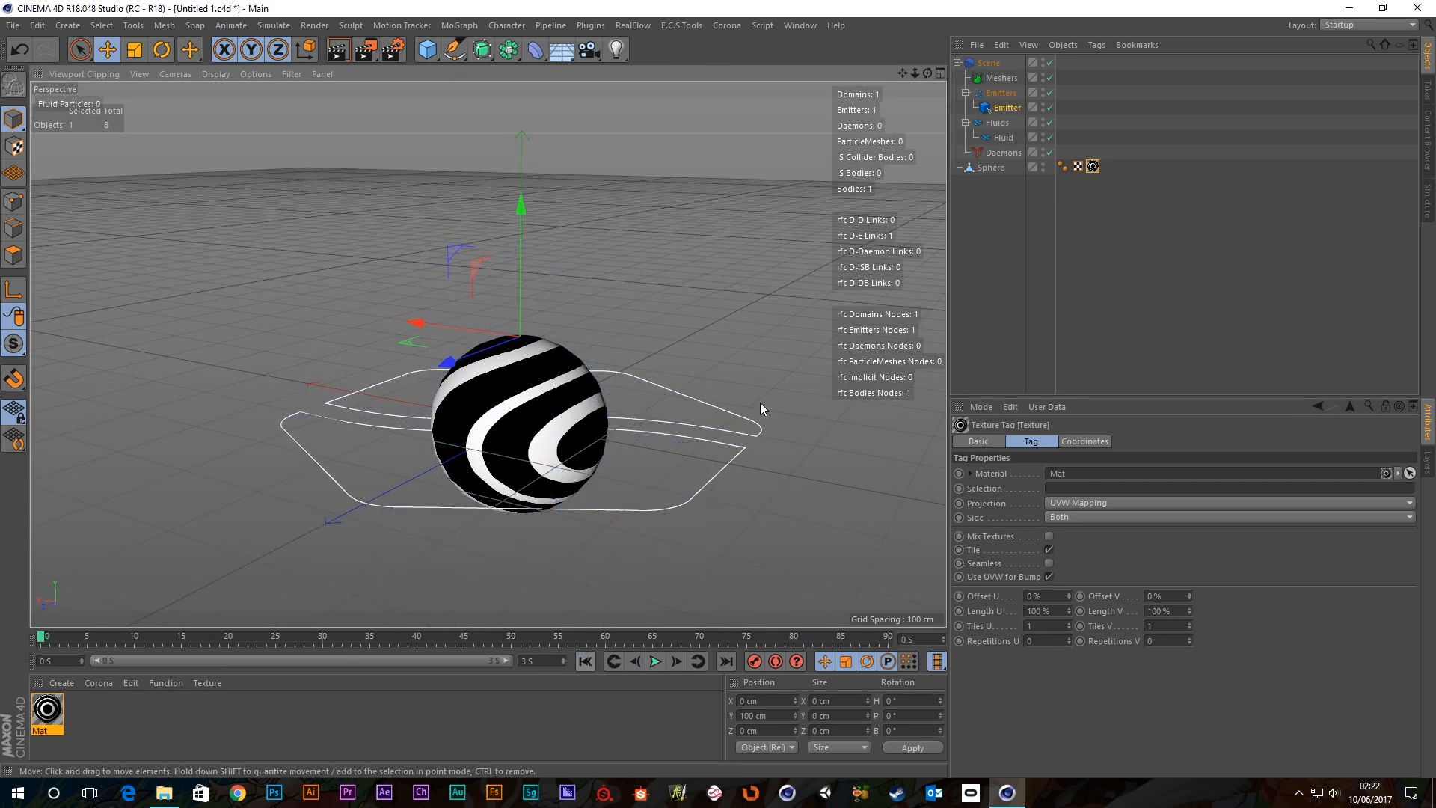
left_click(1008, 123)
left_click(1008, 110)
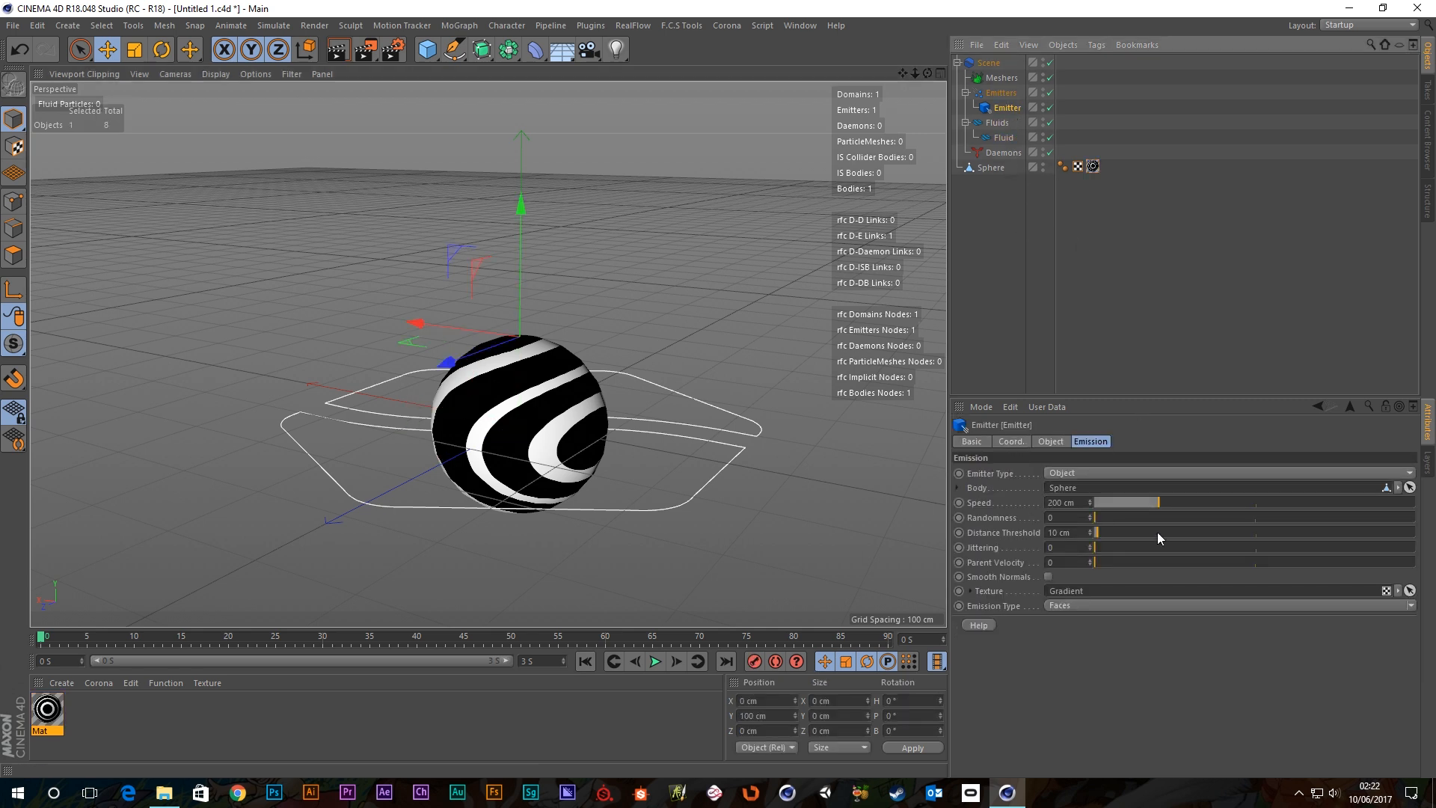
left_click(1086, 474)
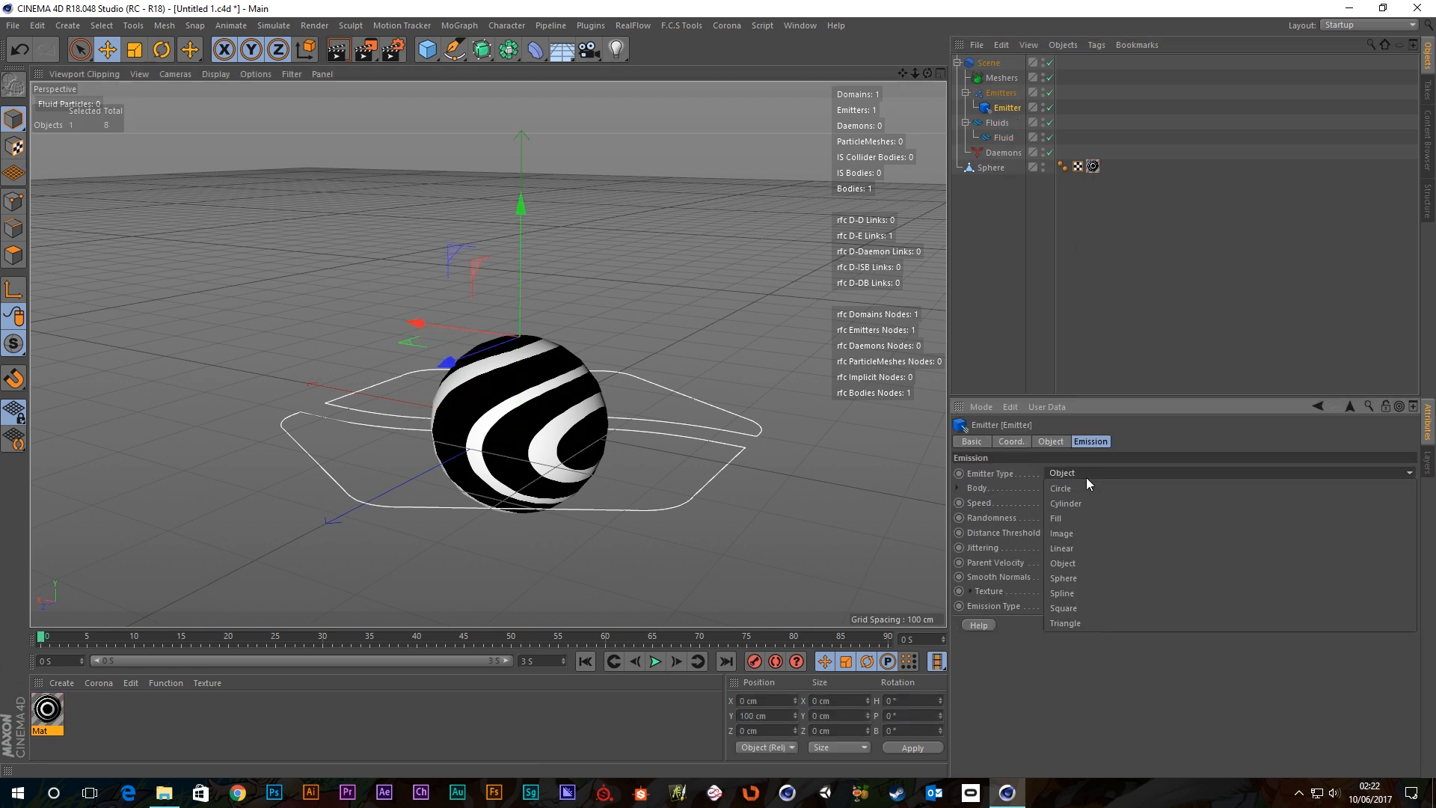
left_click(1075, 577)
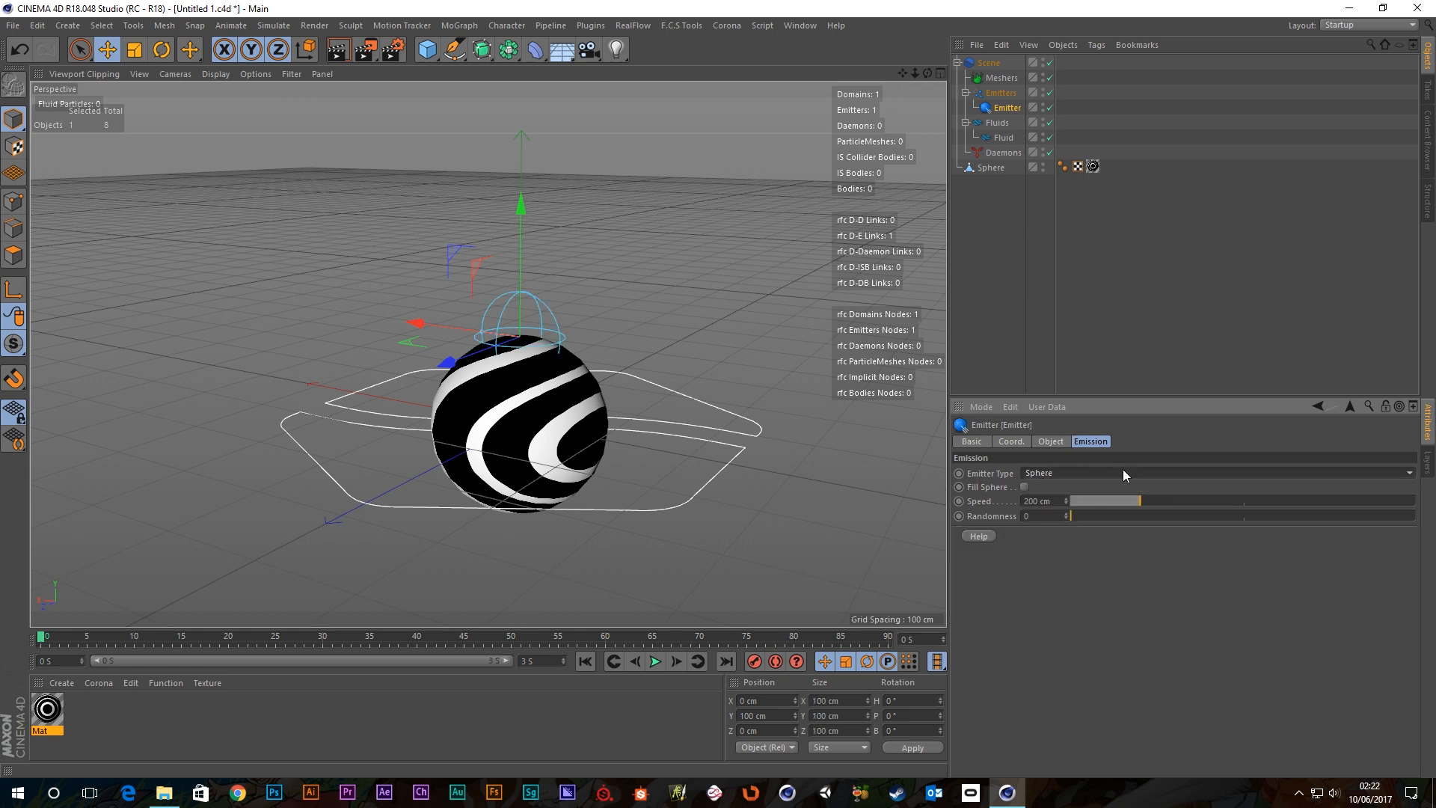
Hide the Sphere object in the viewport and play the sphere emission.
left_click(990, 168)
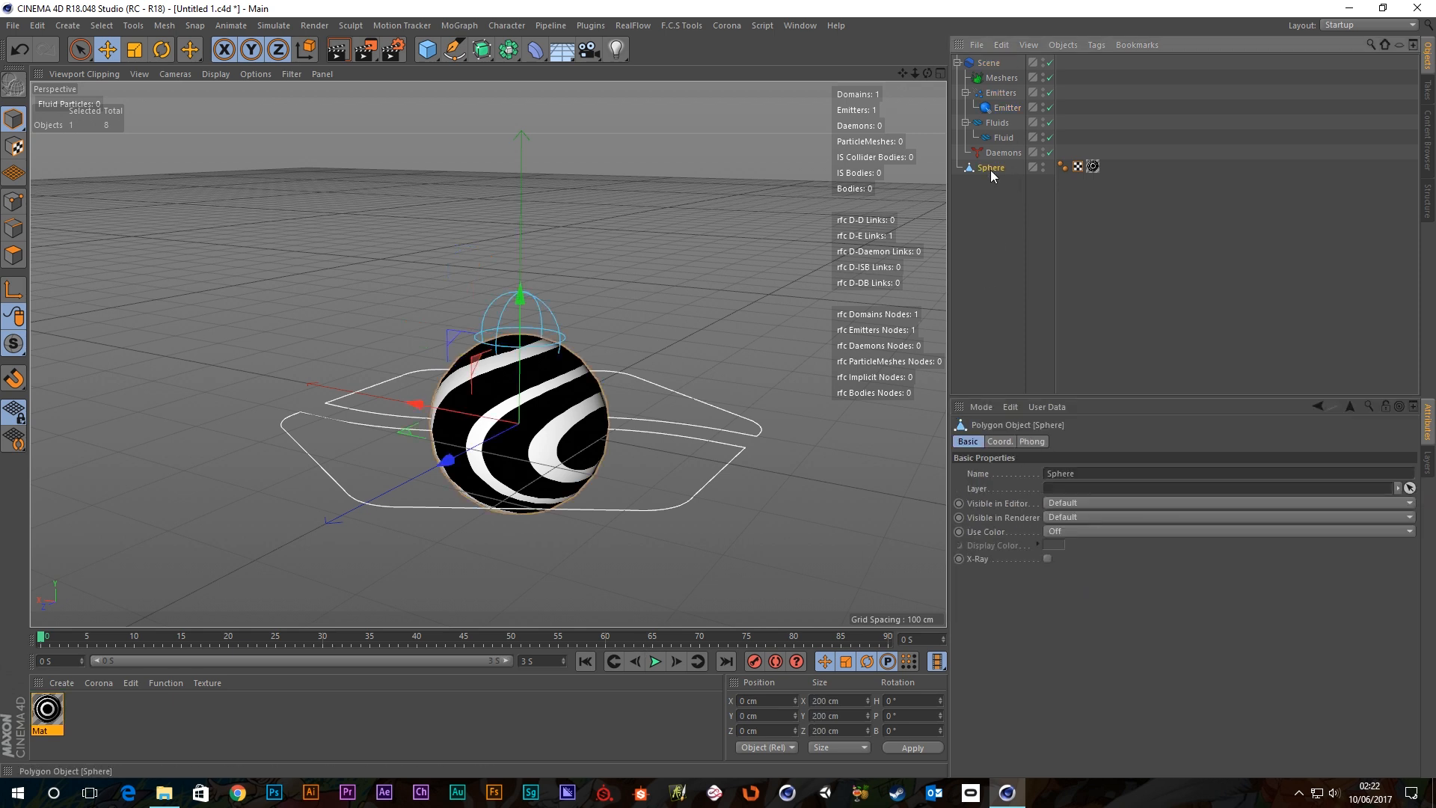
left_click(1044, 164)
left_click(1044, 167)
left_click(990, 248)
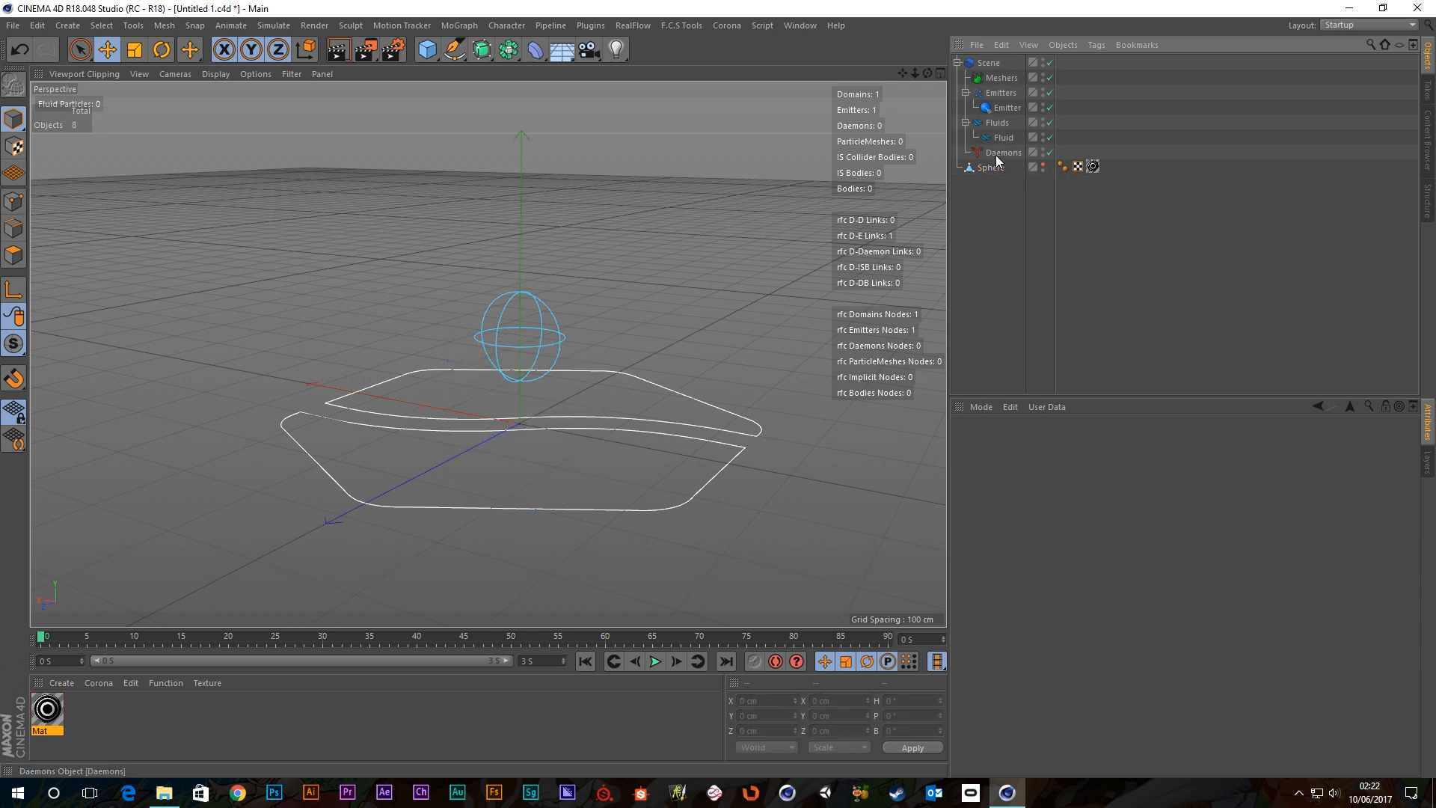
left_click(1007, 108)
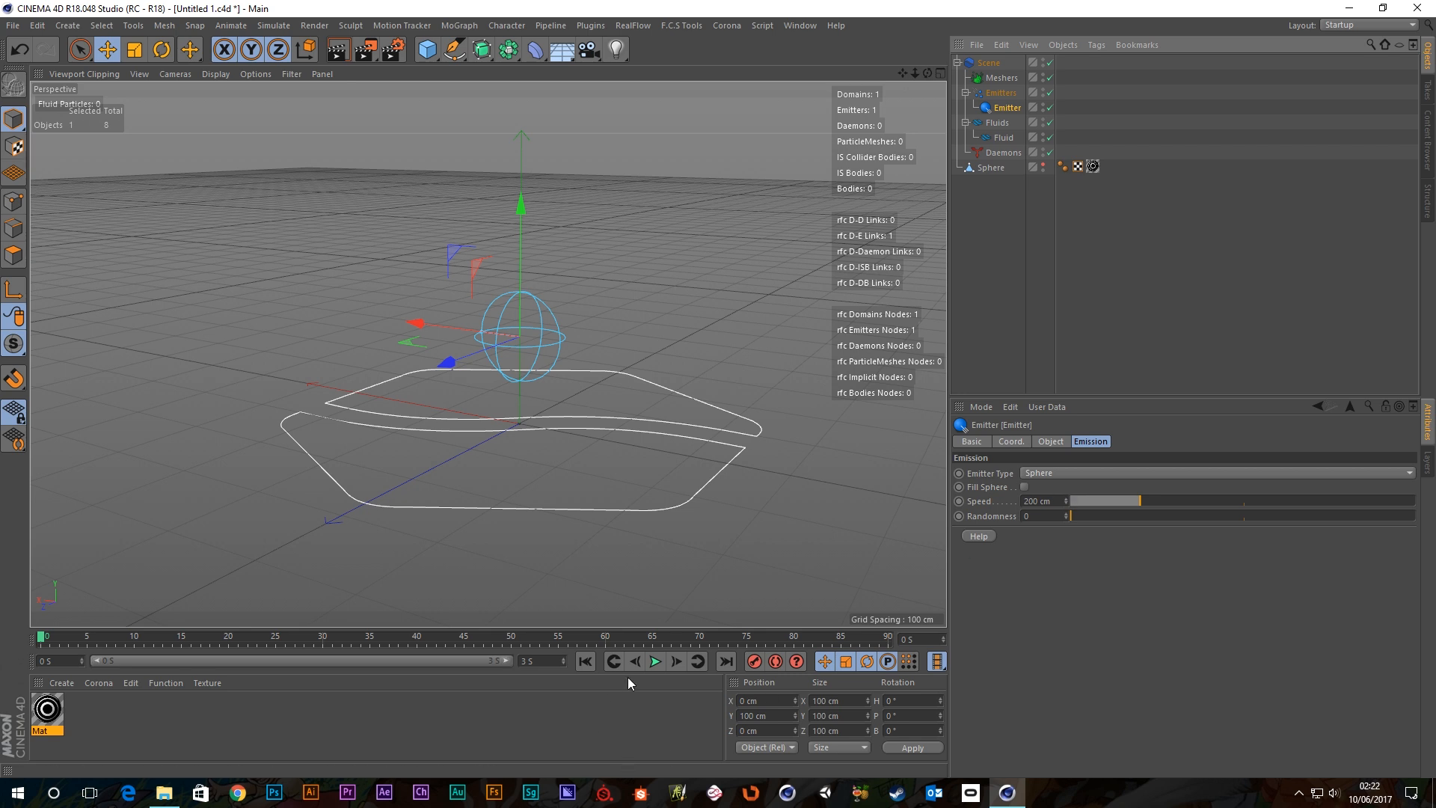
left_click(655, 661)
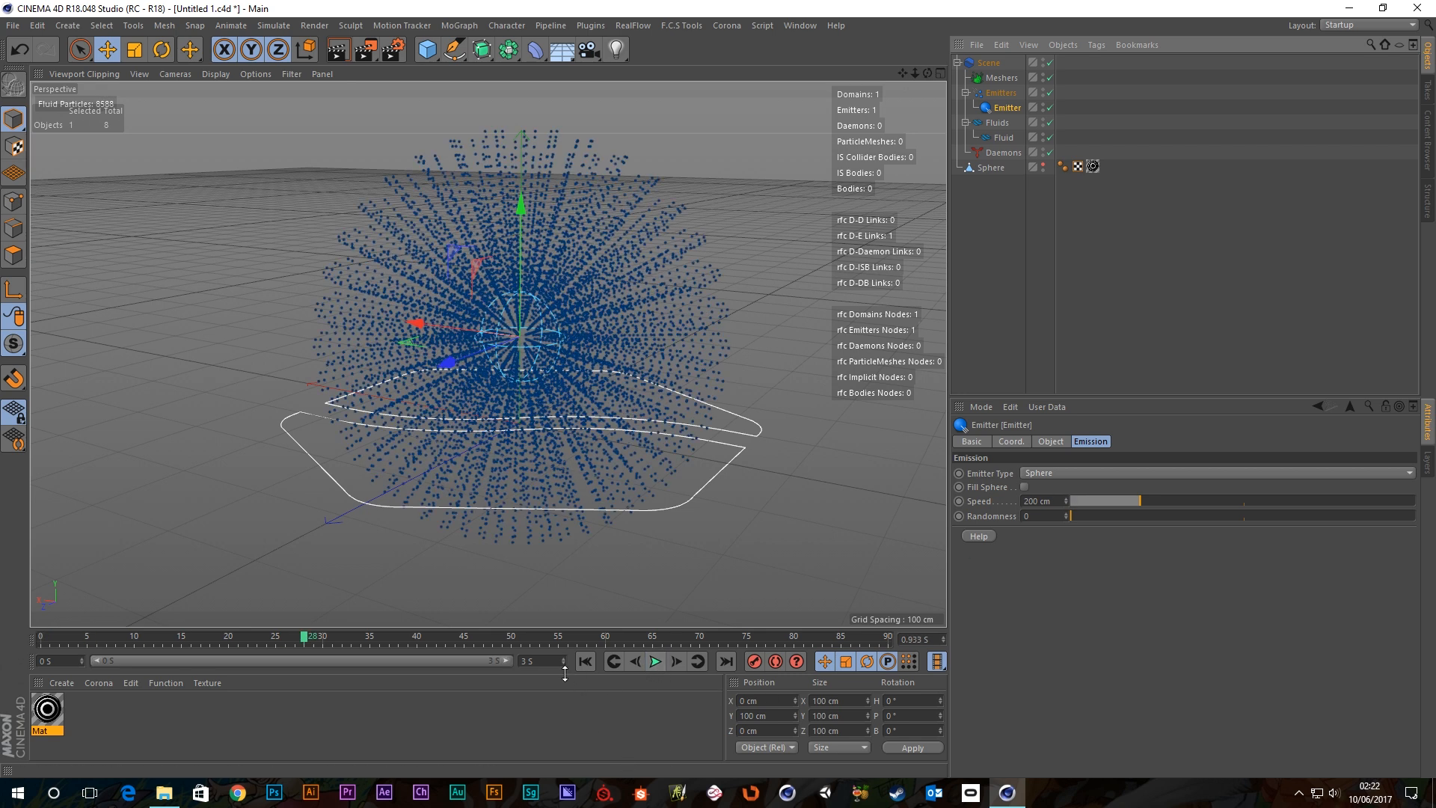
left_click(586, 663)
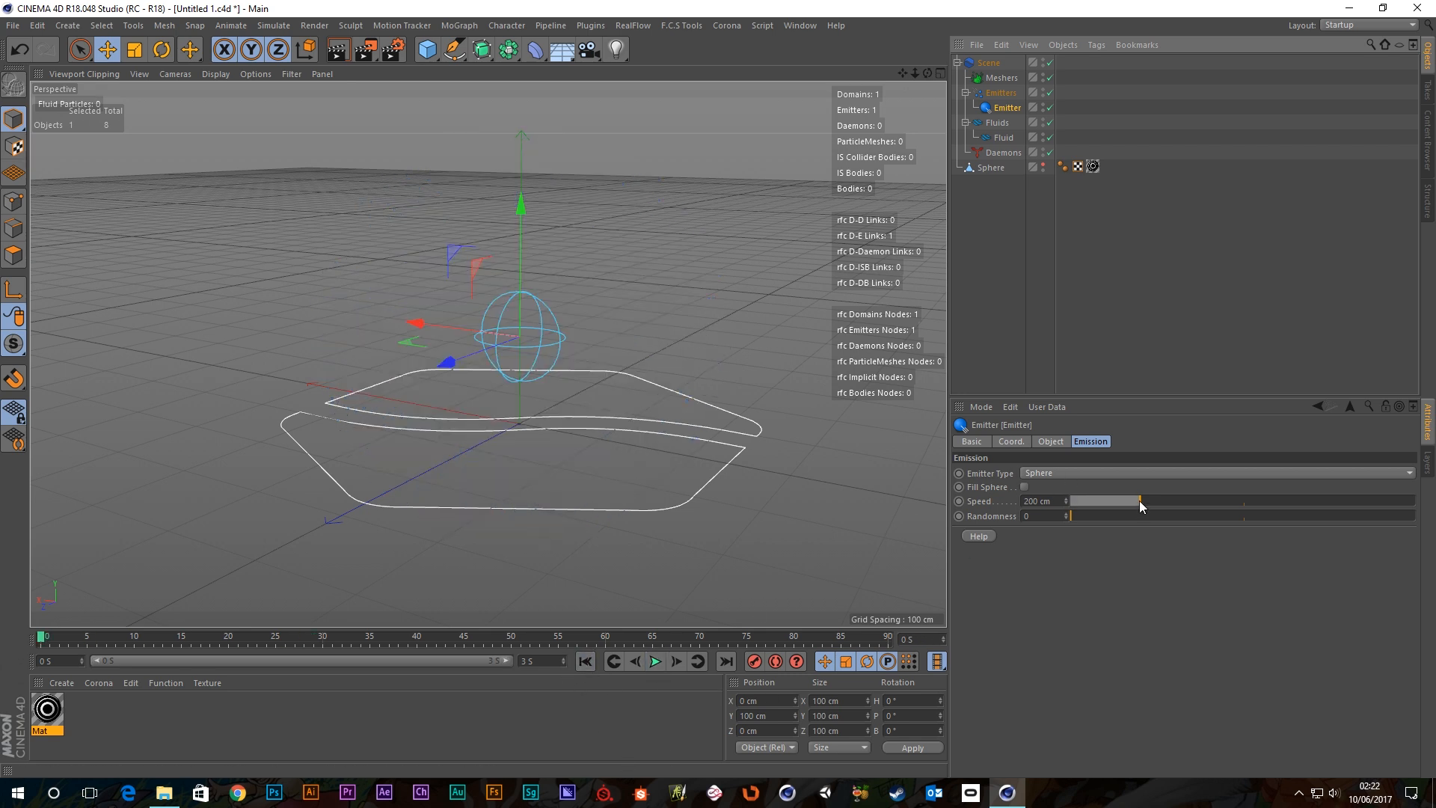
left_click(655, 661)
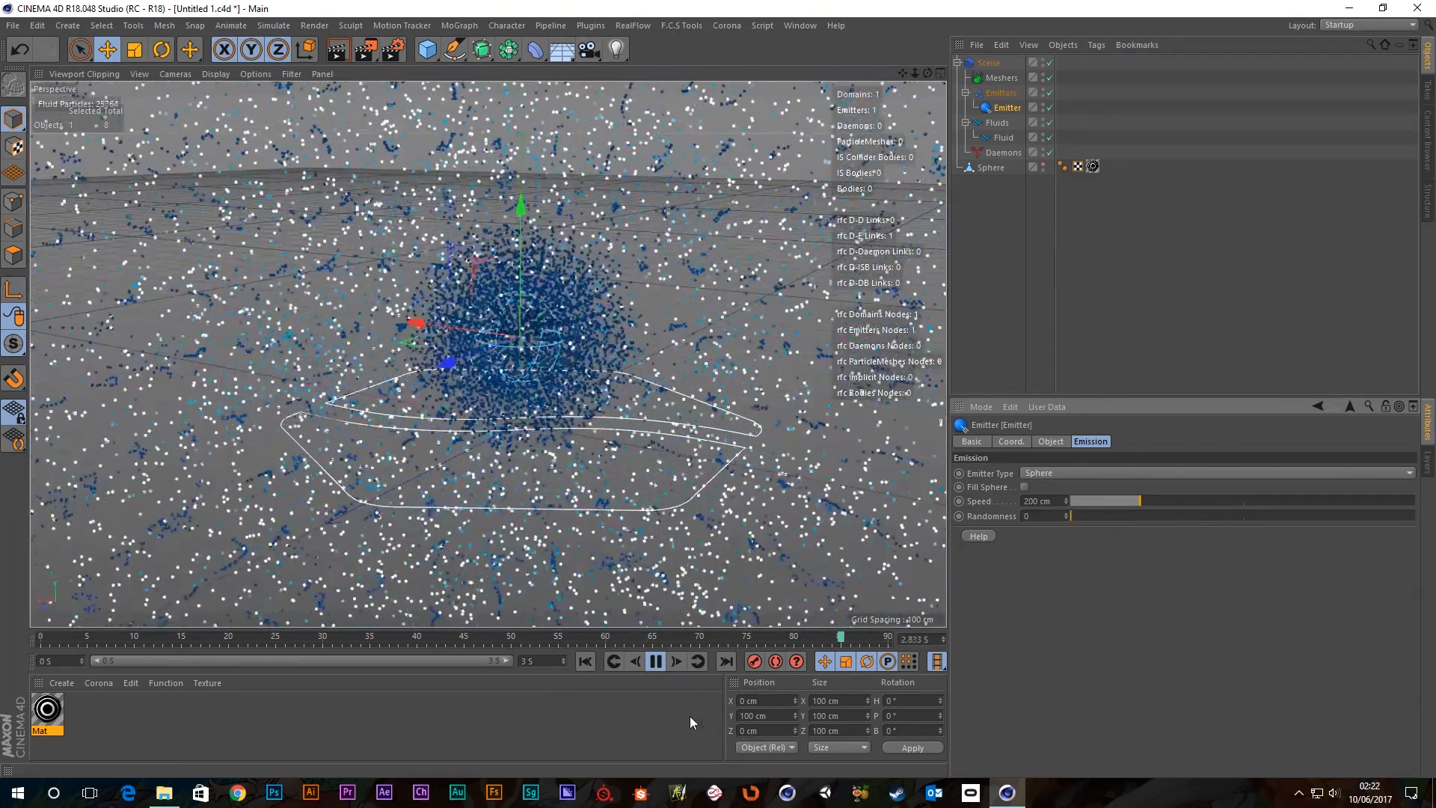
left_click(588, 662)
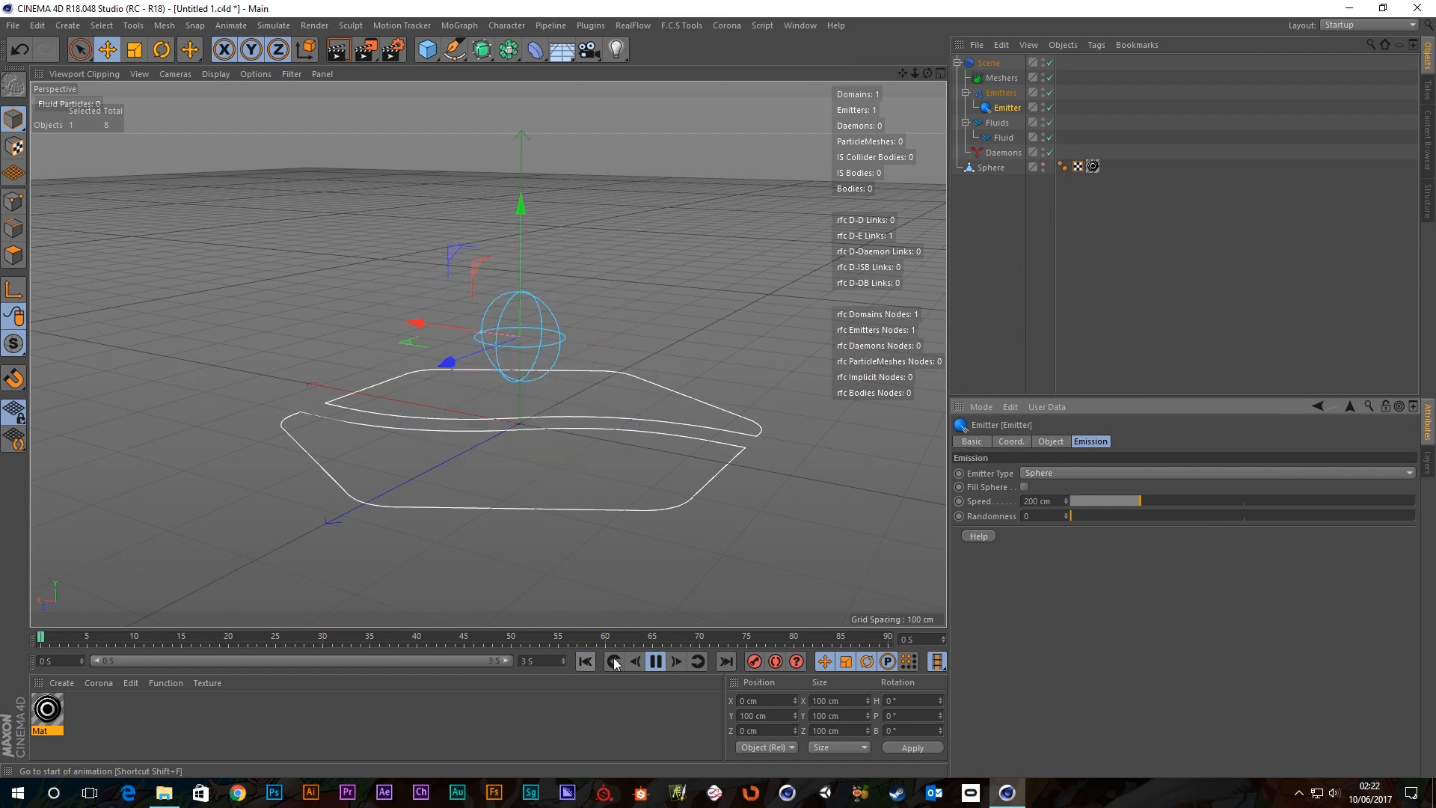
Turn on Fill Sphere and test the filled-sphere emission.
left_click(1023, 487)
left_click(657, 665)
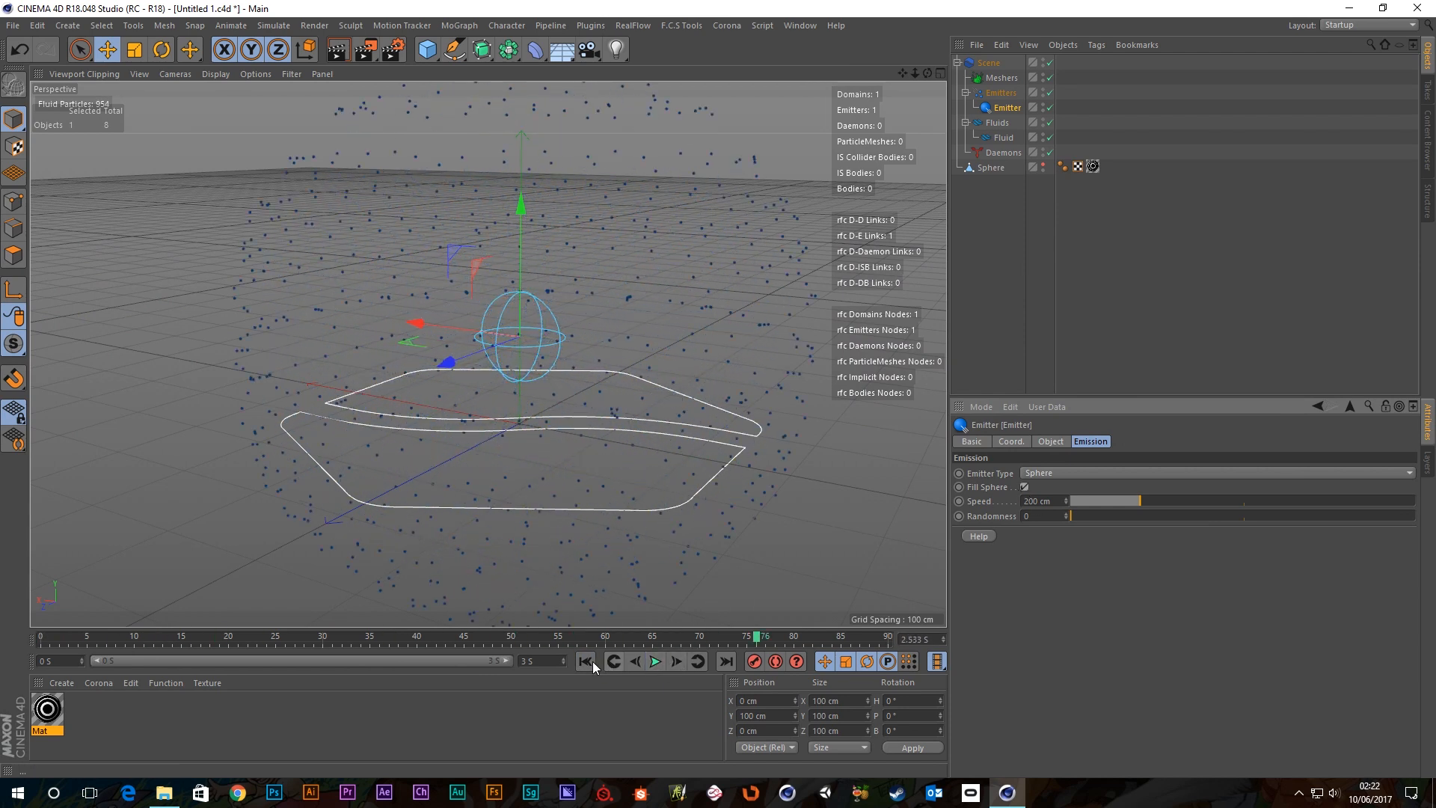
left_click(585, 662)
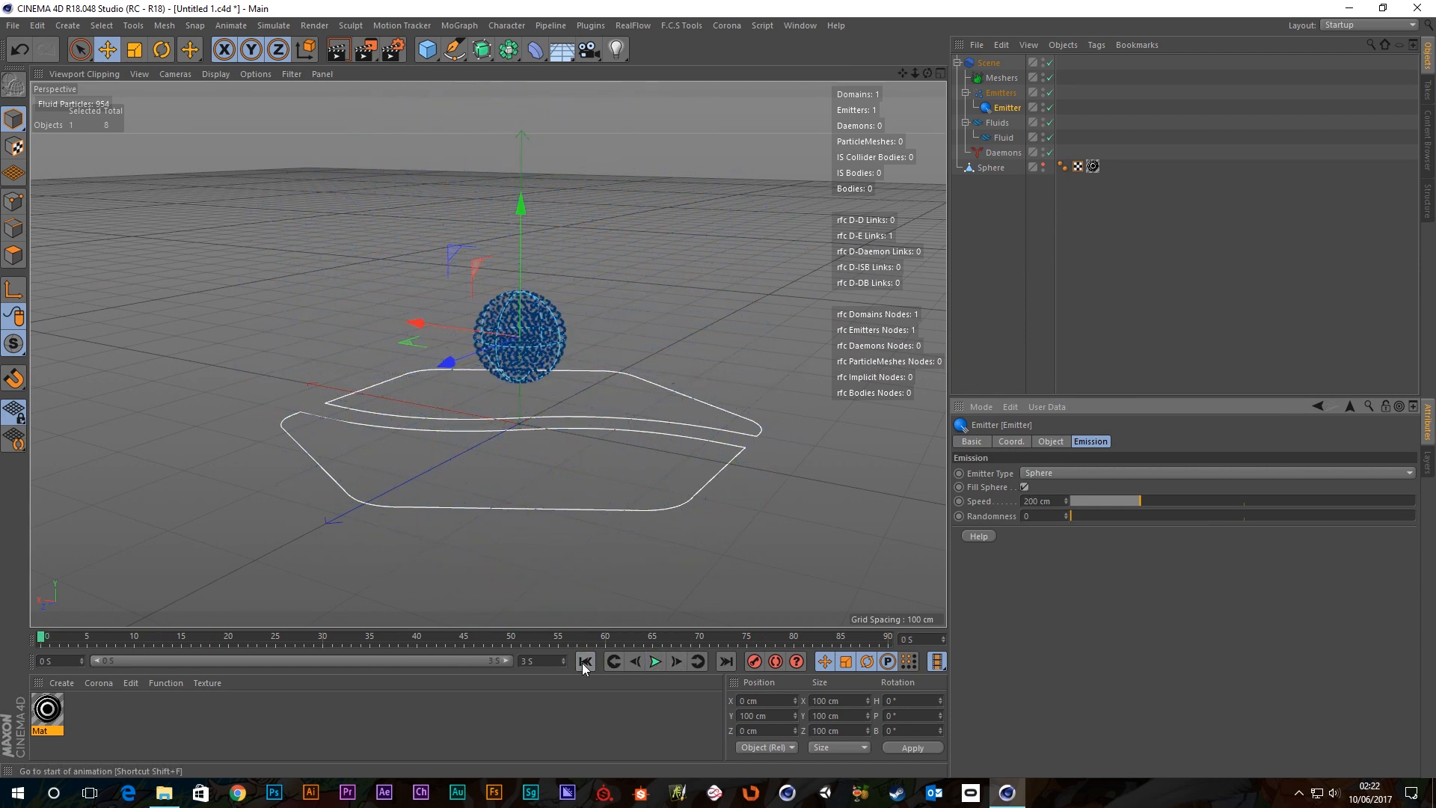
left_click(653, 662)
left_click(652, 663)
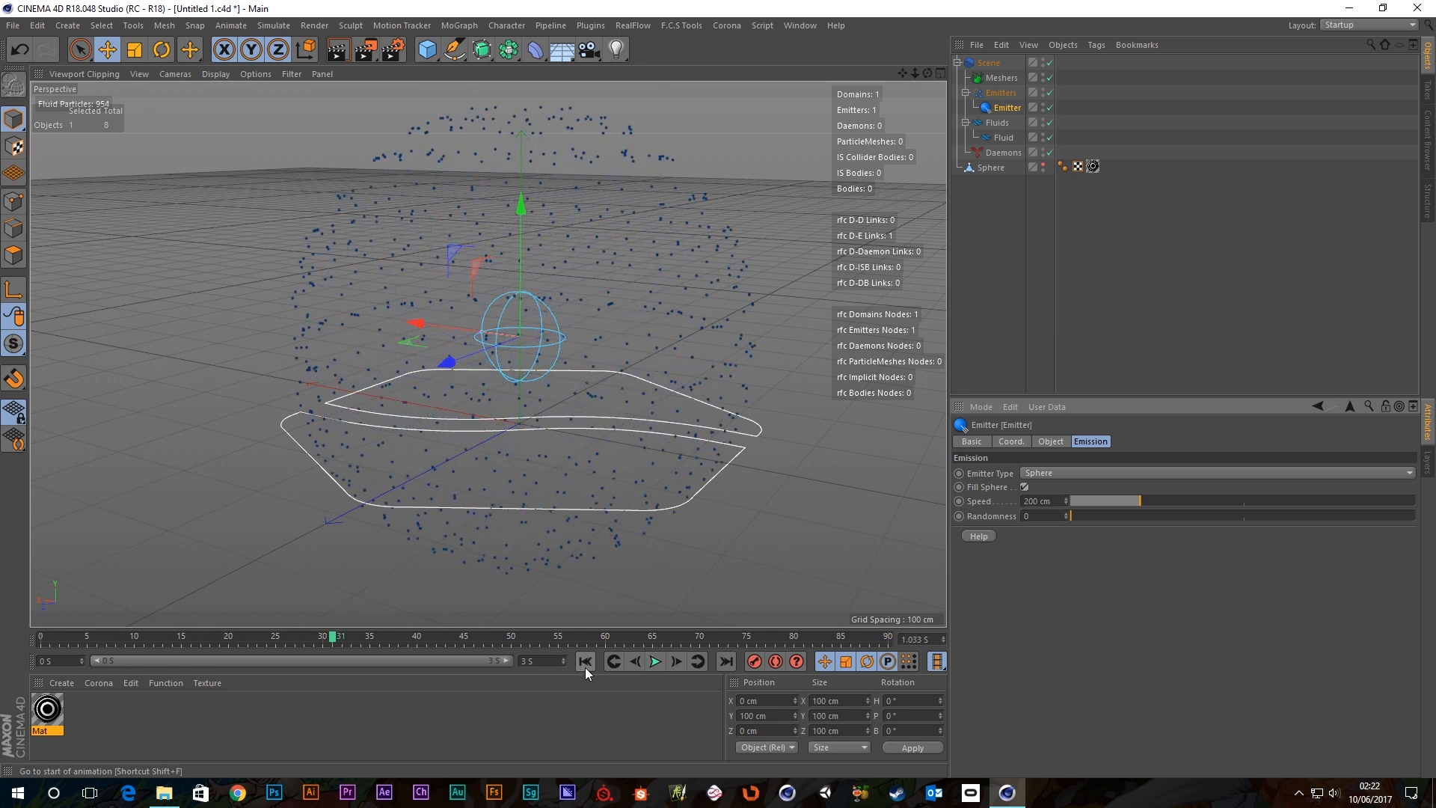
left_click(584, 662)
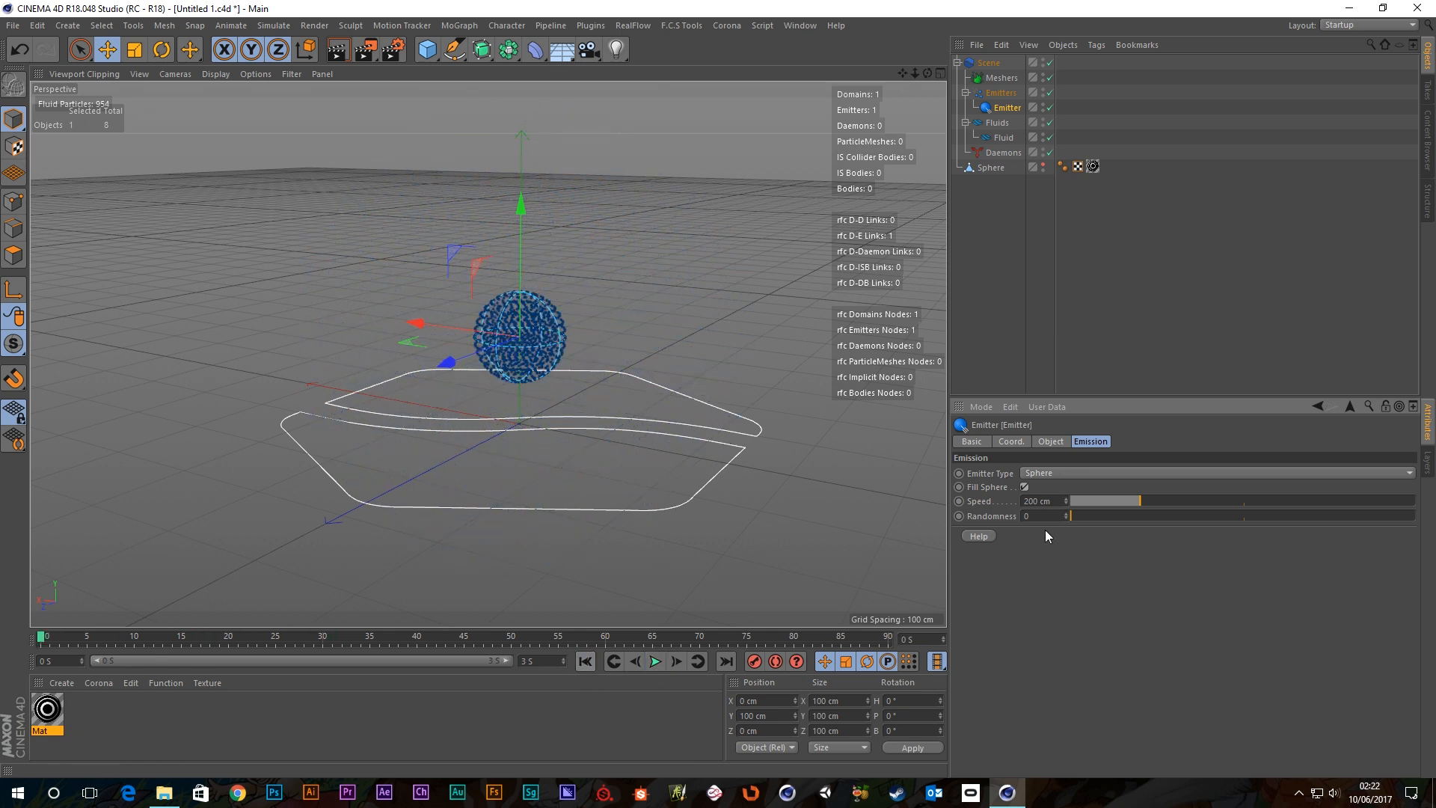
Keep Sphere as the emitter type and turn Fill Sphere back off.
left_click(1065, 473)
left_click(1065, 473)
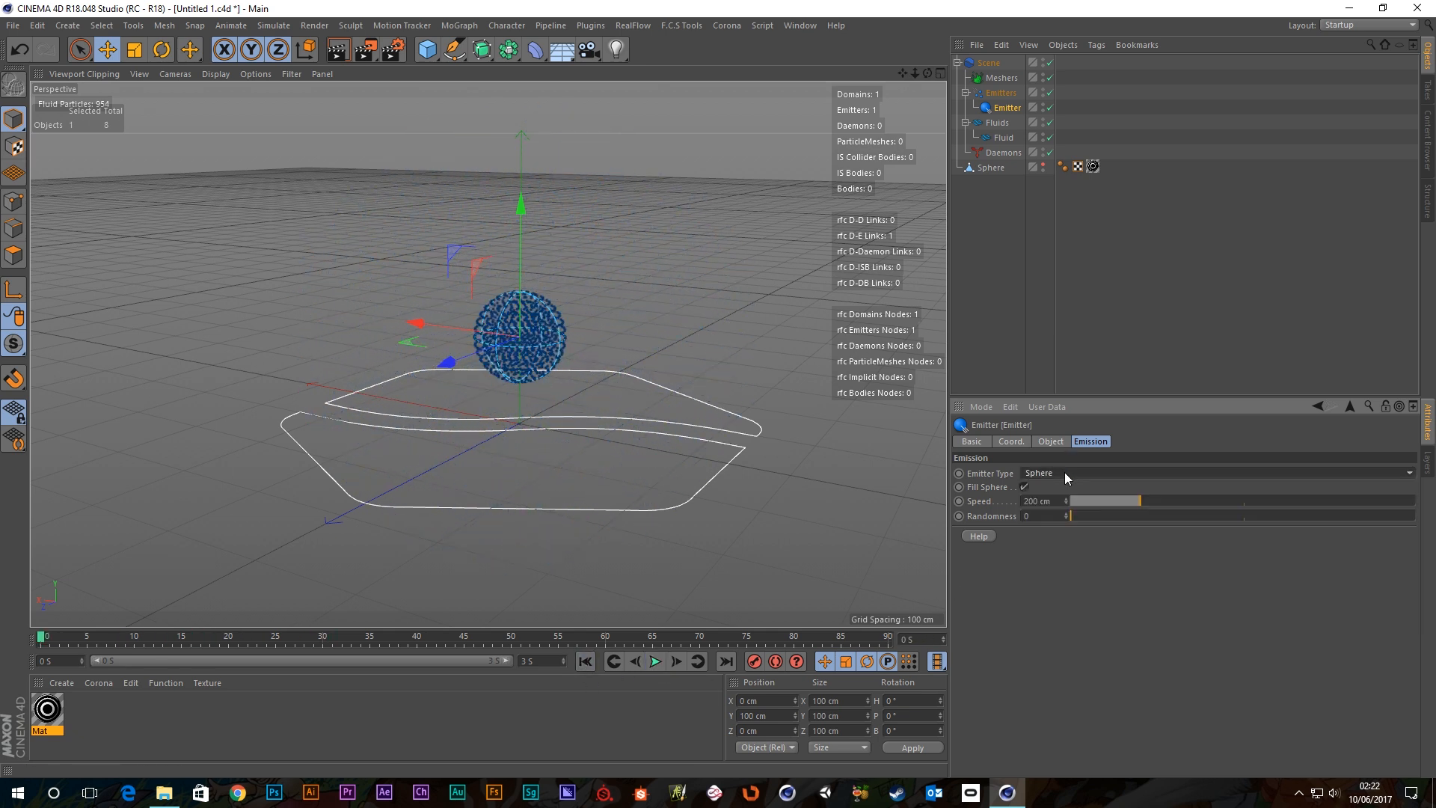
left_click(1024, 487)
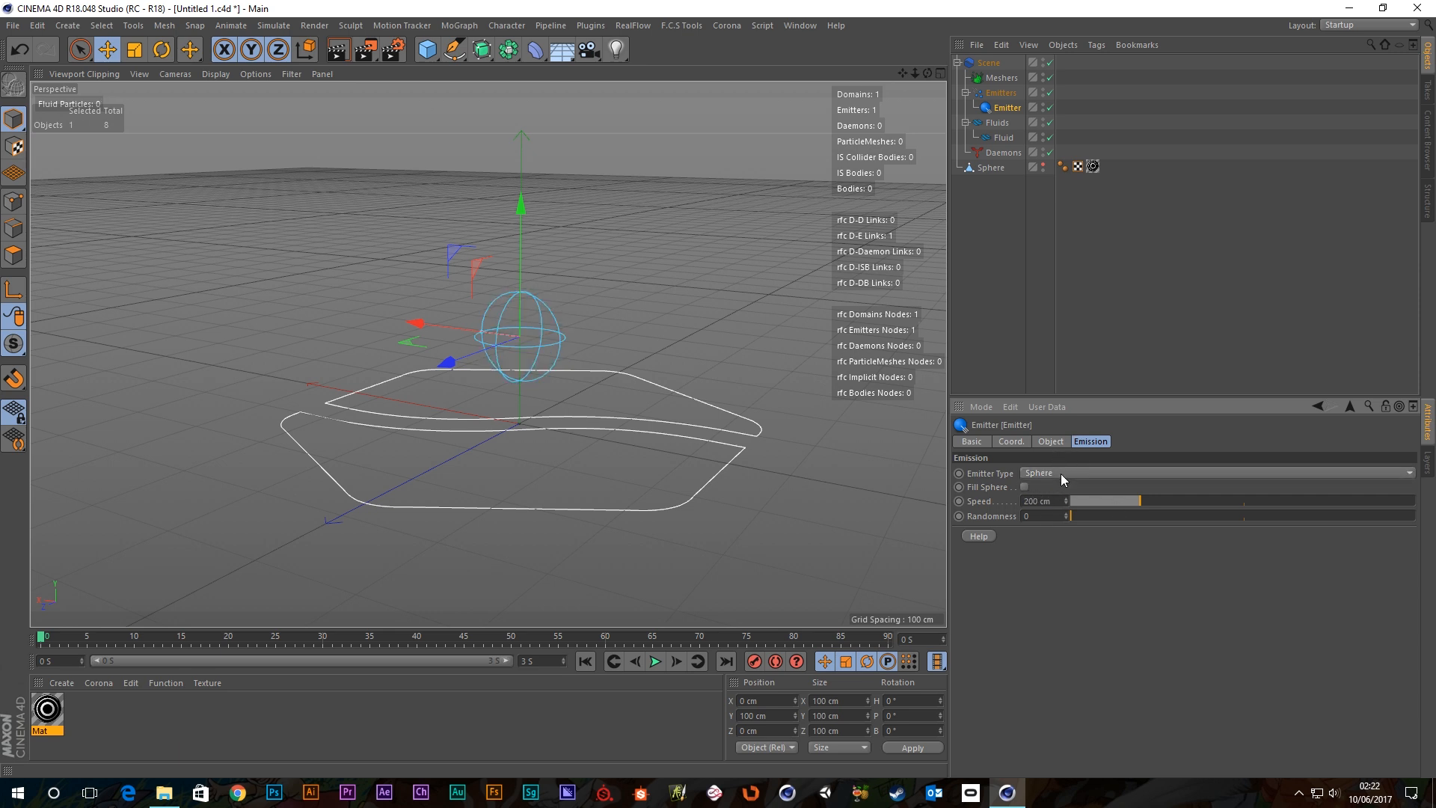
left_click(1061, 474)
Set the Emitter Type to Spline.
left_click(1050, 594)
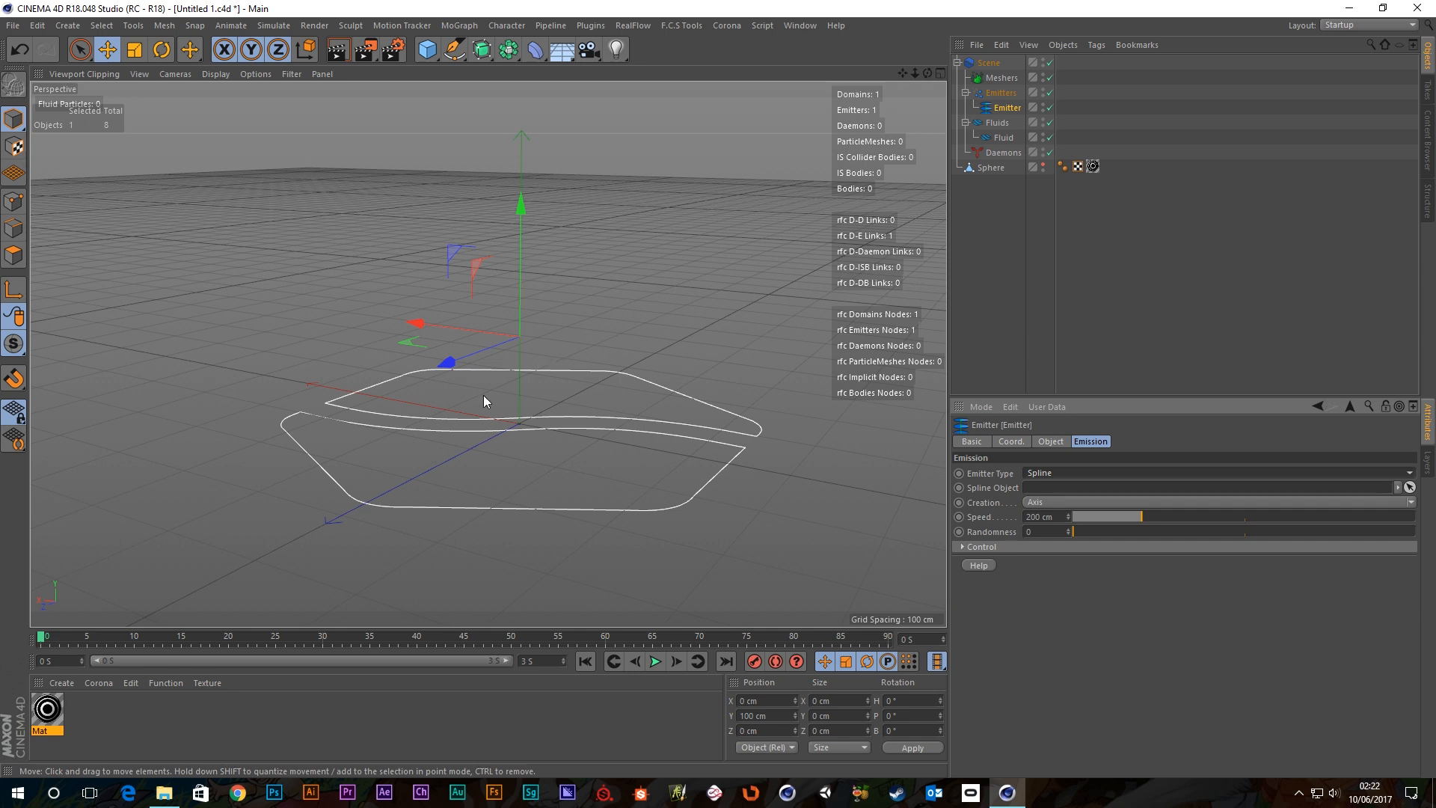
right_click_drag(478, 393, 575, 335, "alt")
left_click_drag(574, 335, 594, 254, "alt")
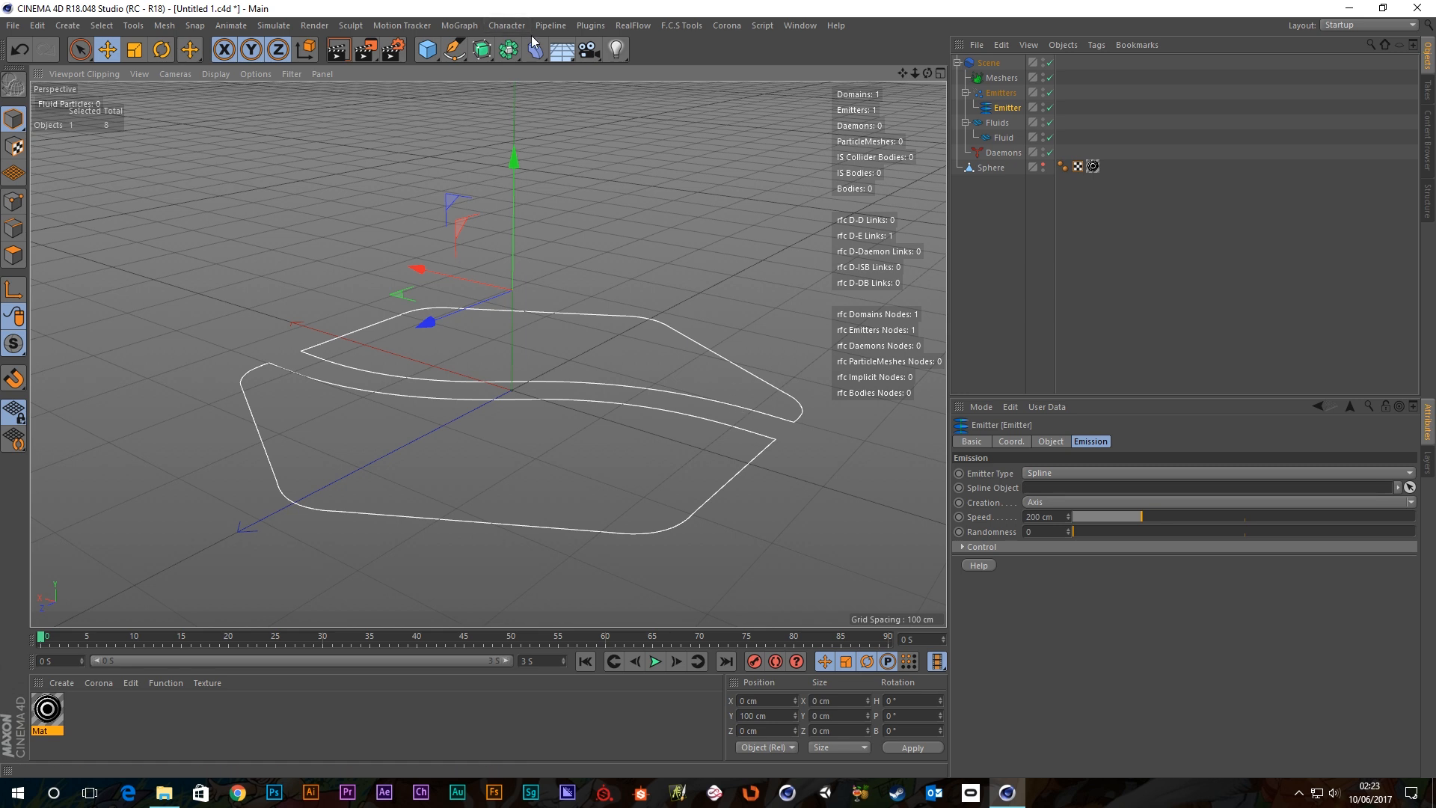
Draw a six-point Bezier spline over and across the existing outline with the Pen tool.
left_click(453, 51)
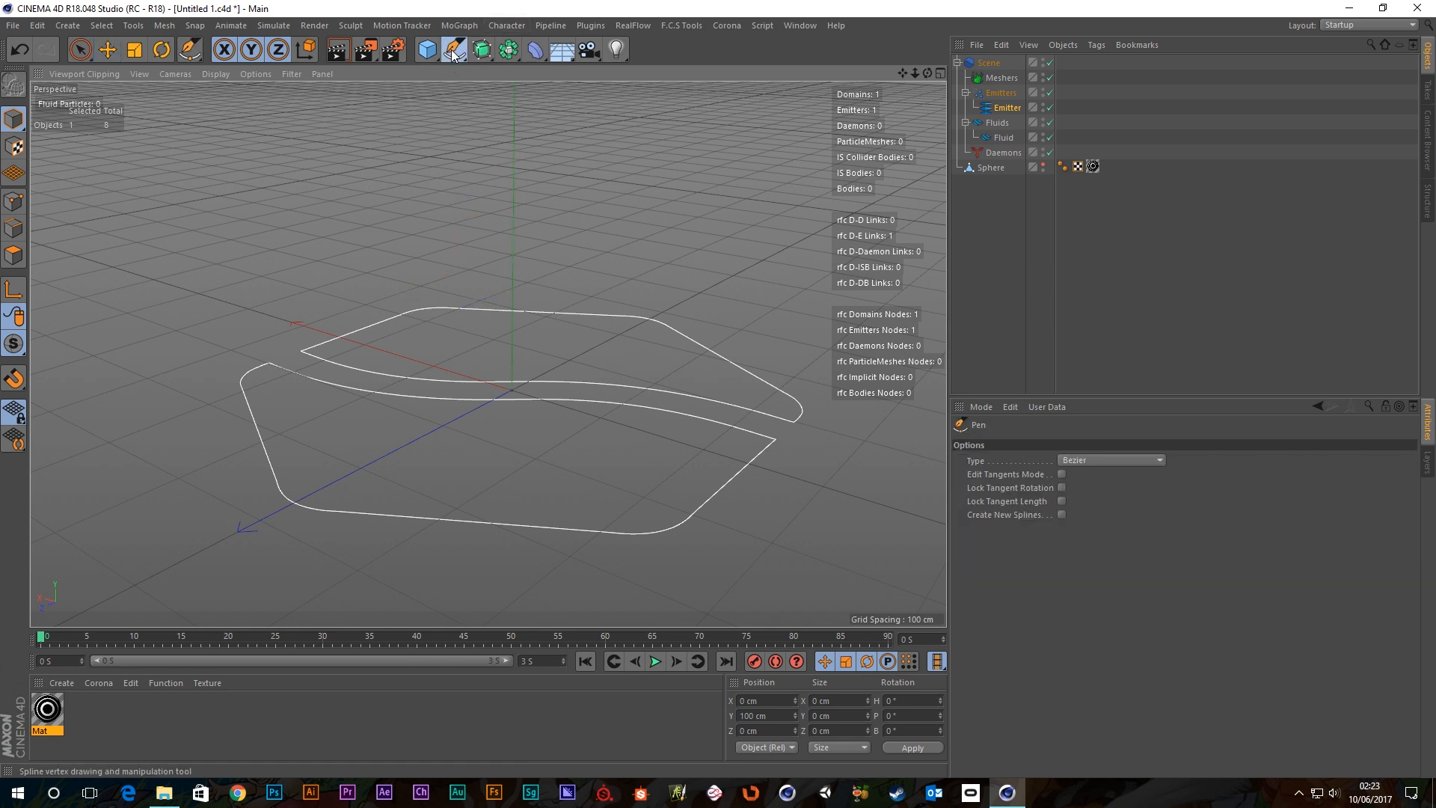
left_click_drag(451, 52, 489, 83)
left_click_drag(241, 235, 270, 249)
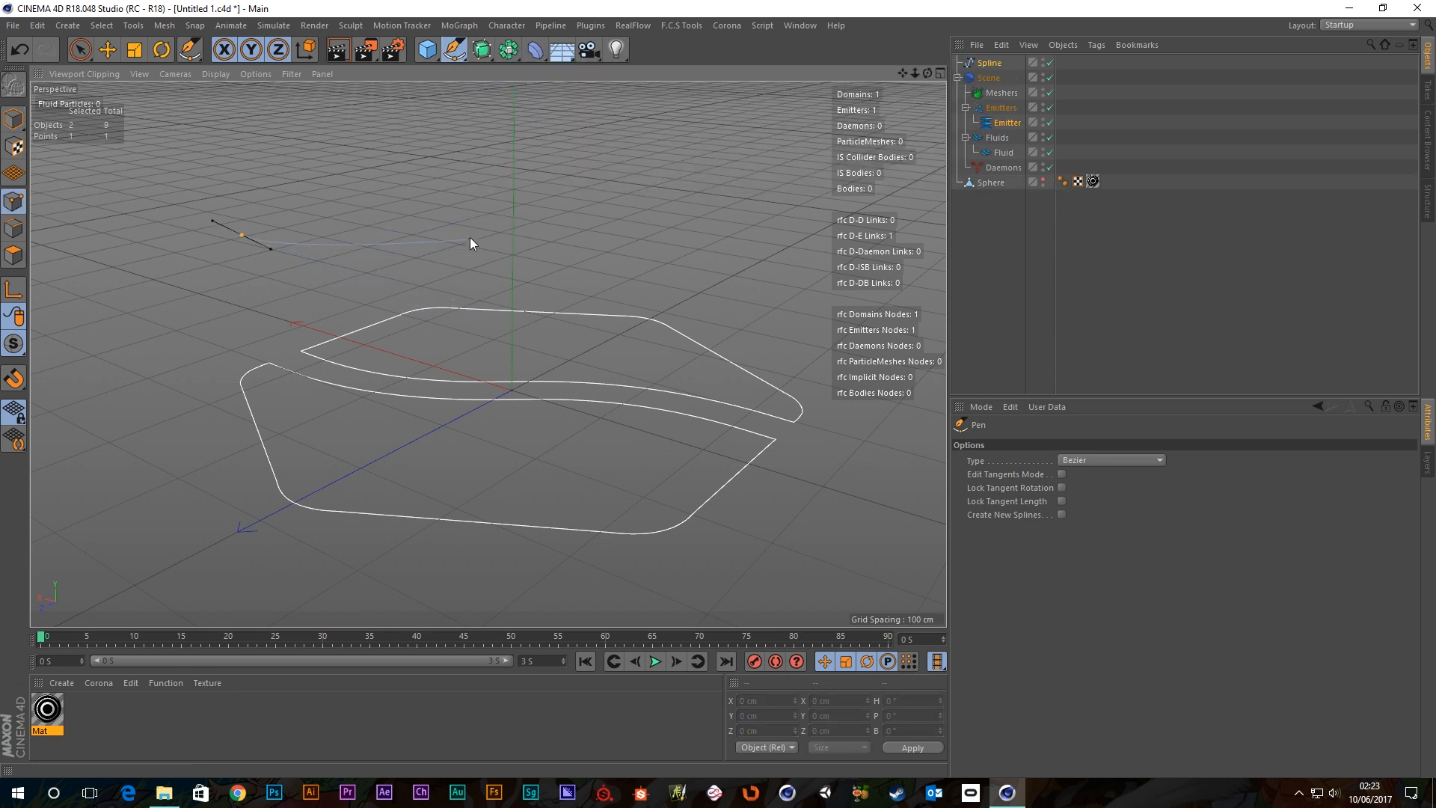
left_click(463, 228)
left_click_drag(683, 179, 751, 199)
left_click_drag(711, 376, 645, 387)
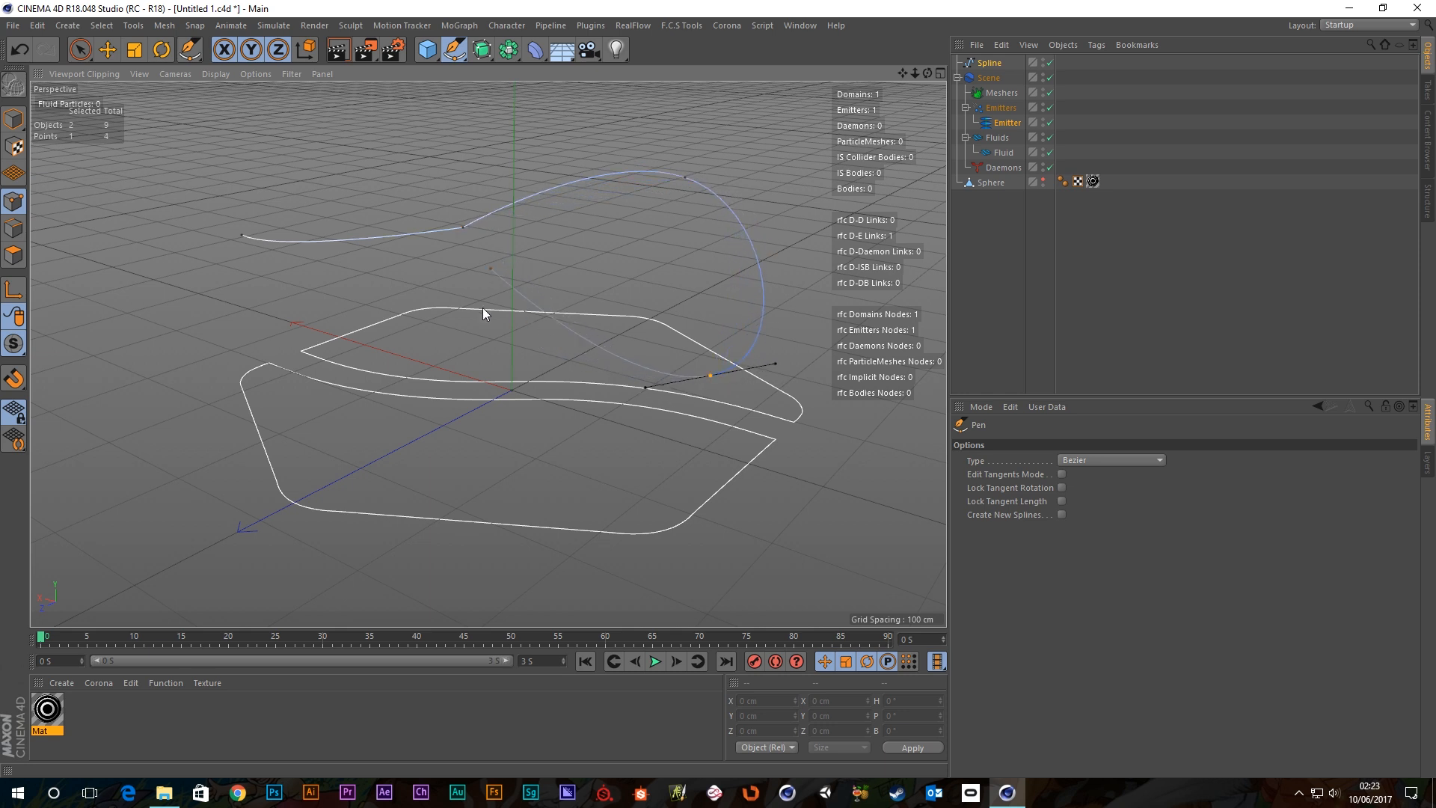
left_click_drag(491, 325, 445, 327)
left_click_drag(258, 418, 210, 401)
Return to Live Selection, deselect everything and orbit to view the new spline.
left_click(80, 50)
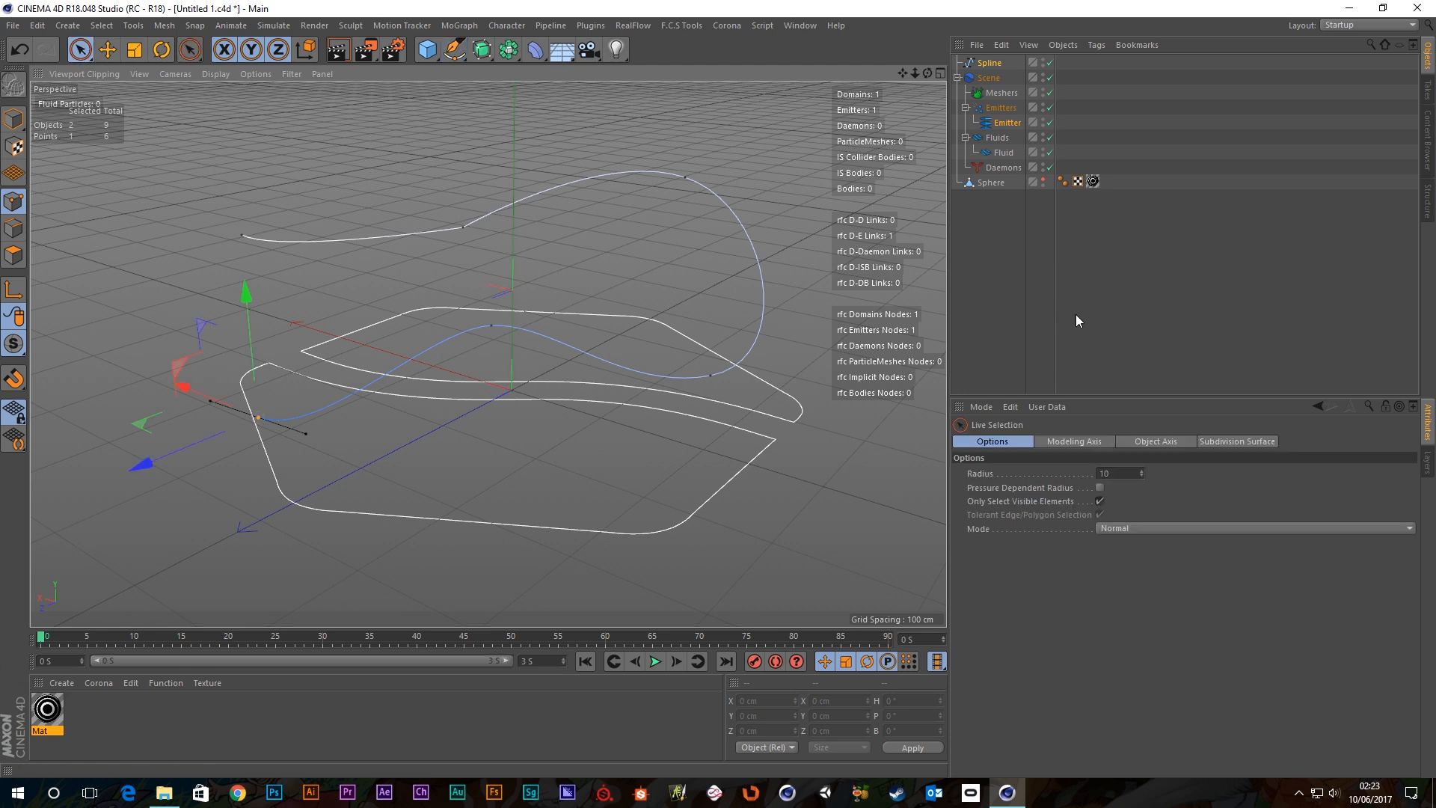
left_click(977, 311)
scroll(534, 381, "down", 4)
left_click_drag(537, 379, 815, 227, "alt")
Centre the new spline's axis on all its points with Axis Center.
left_click(989, 65)
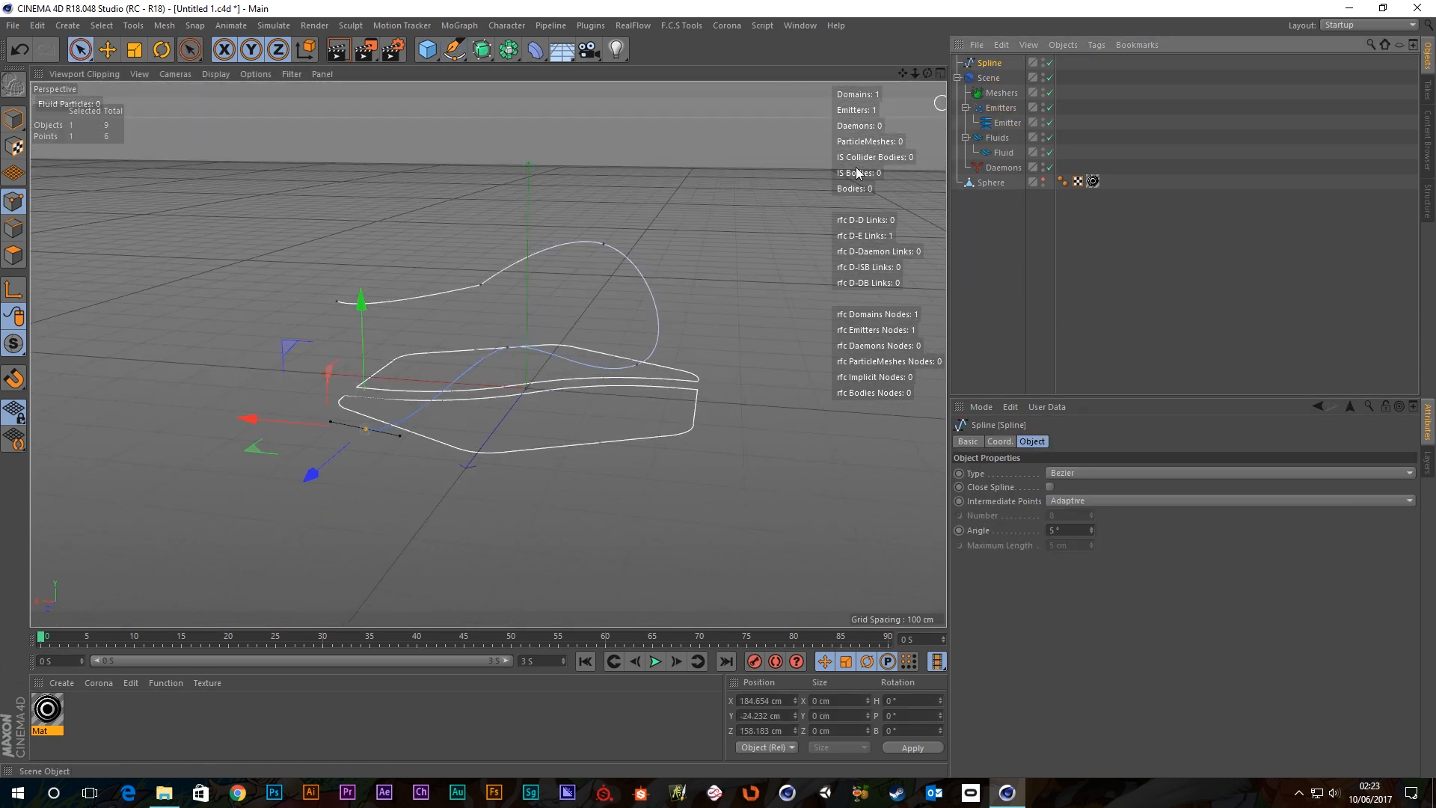
left_click(394, 536)
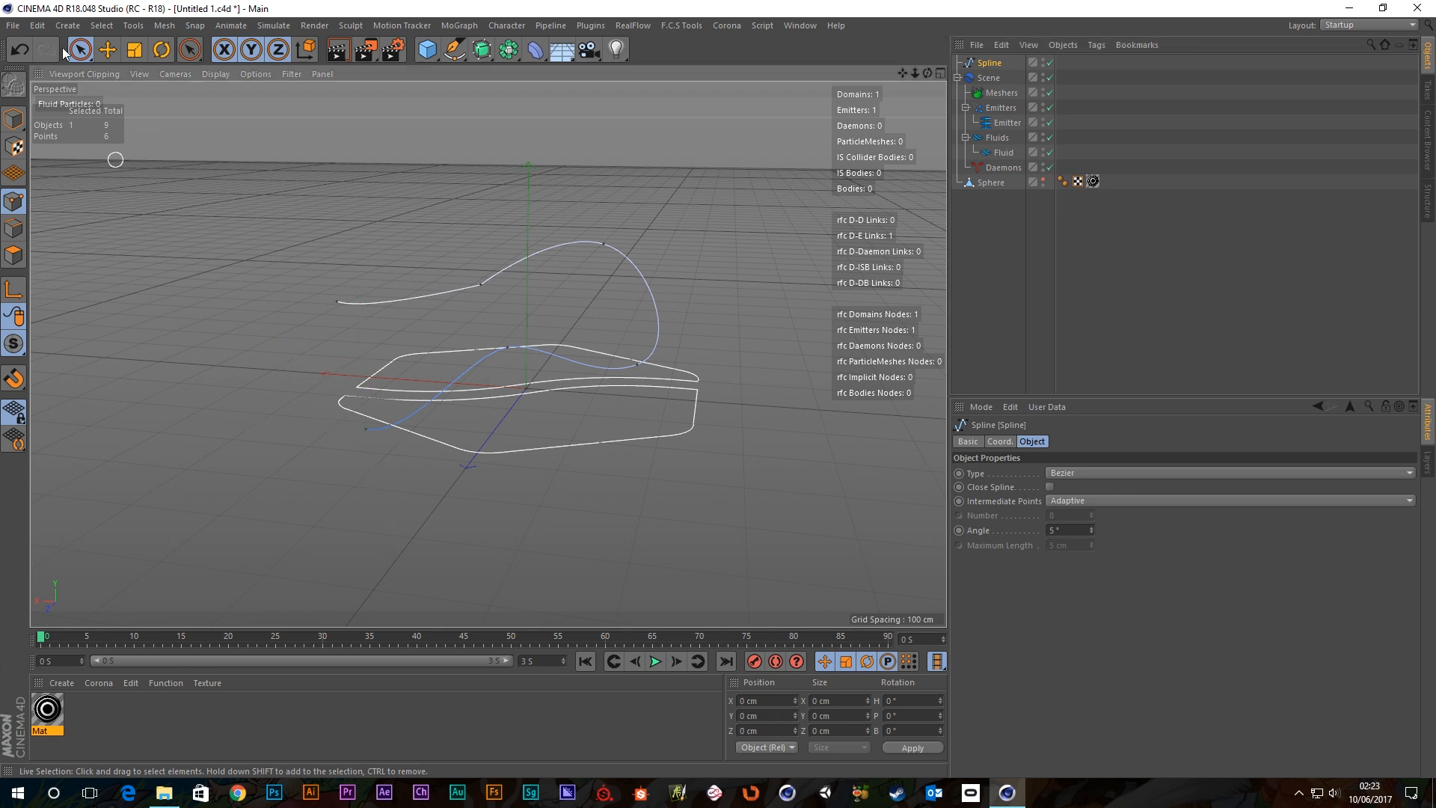
left_click(12, 117)
left_click_drag(357, 294, 396, 284, "alt")
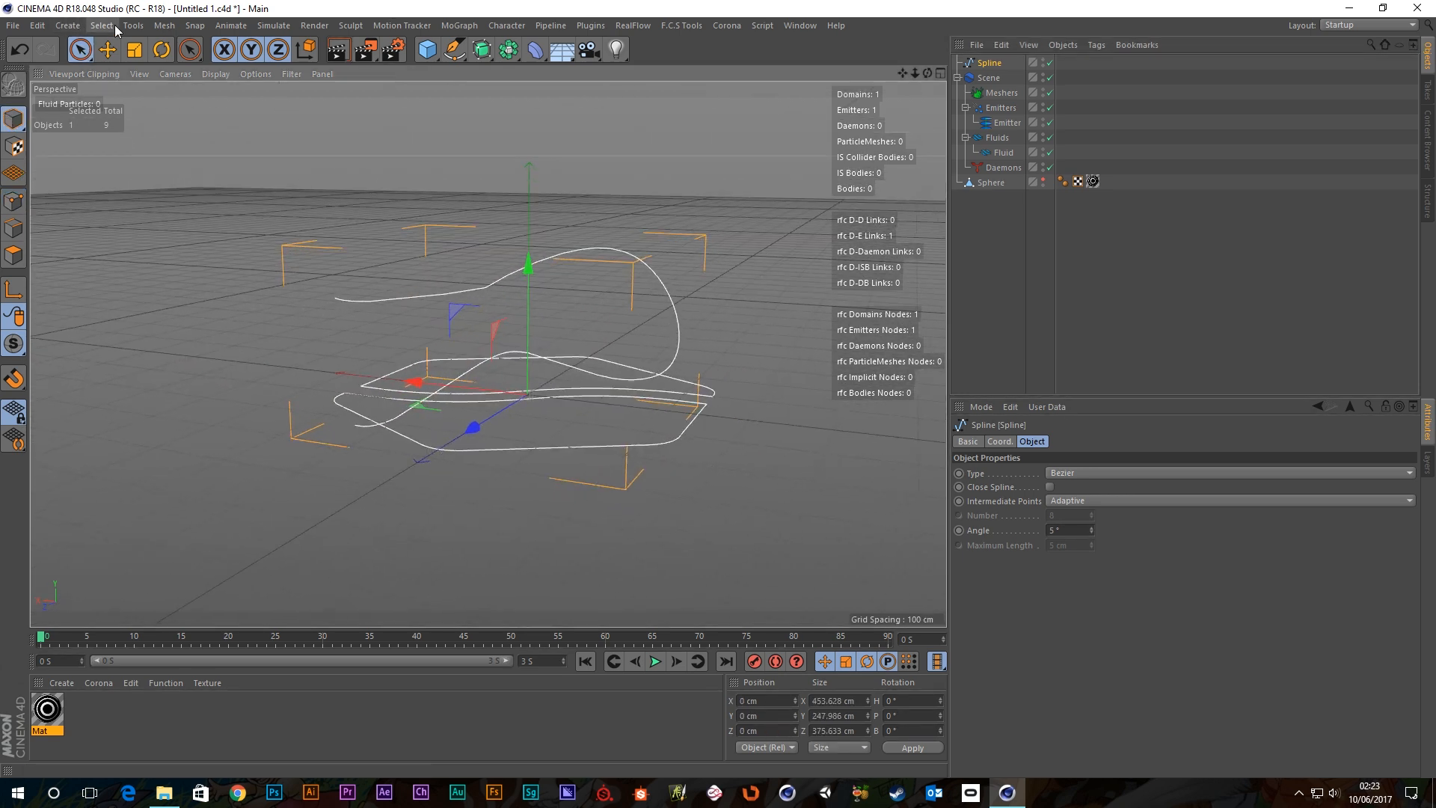
left_click(164, 25)
mouse_move(191, 162)
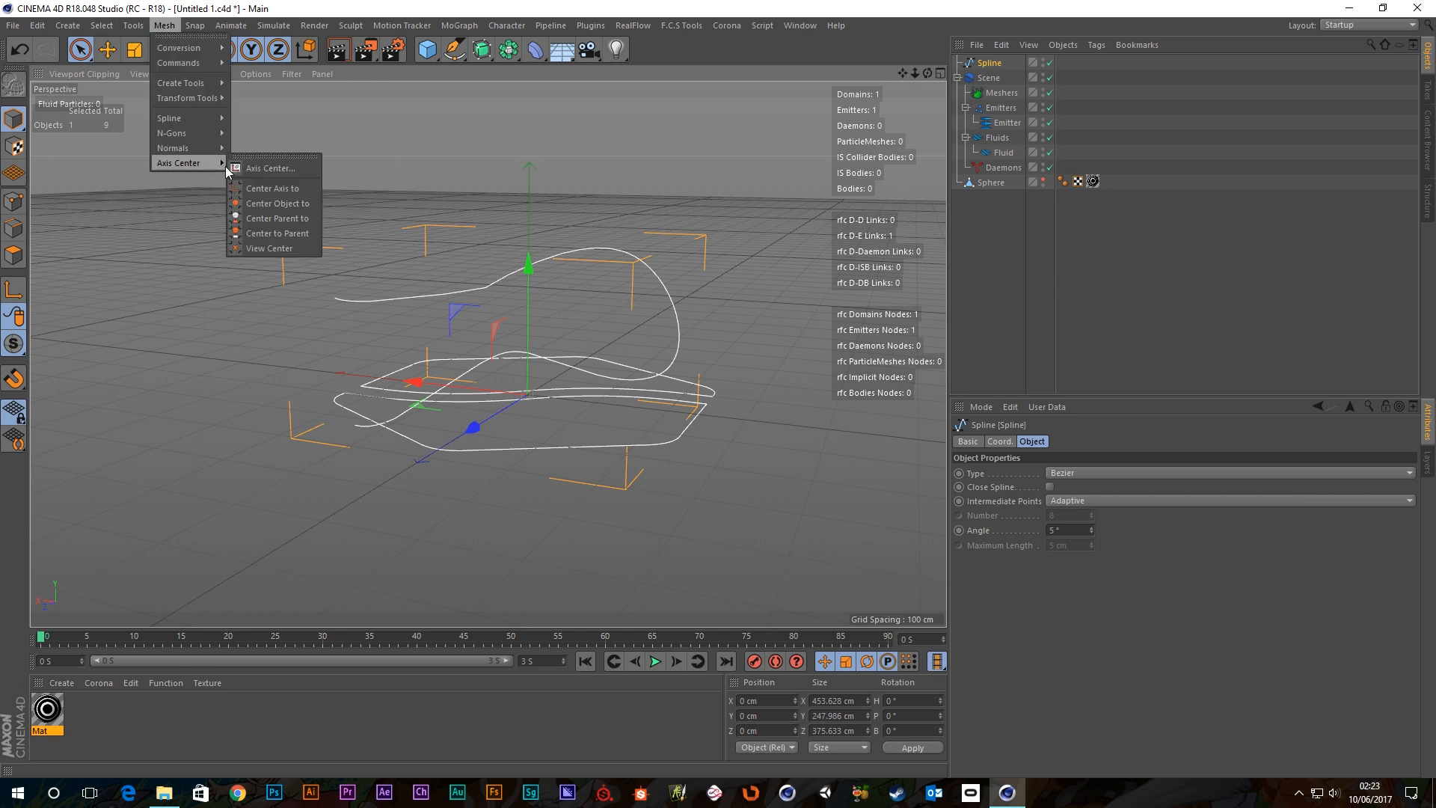
left_click(266, 168)
left_click(244, 268)
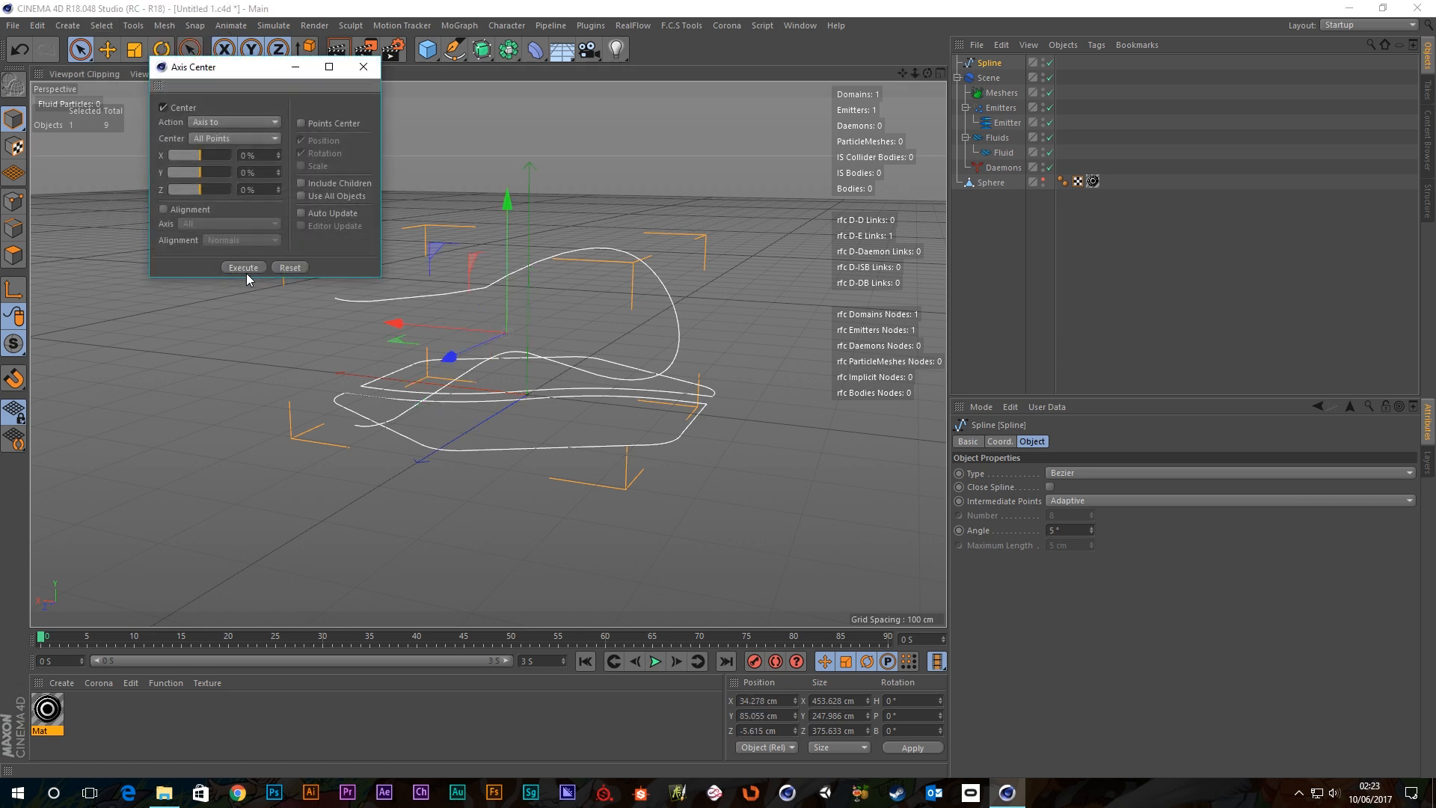
left_click(363, 66)
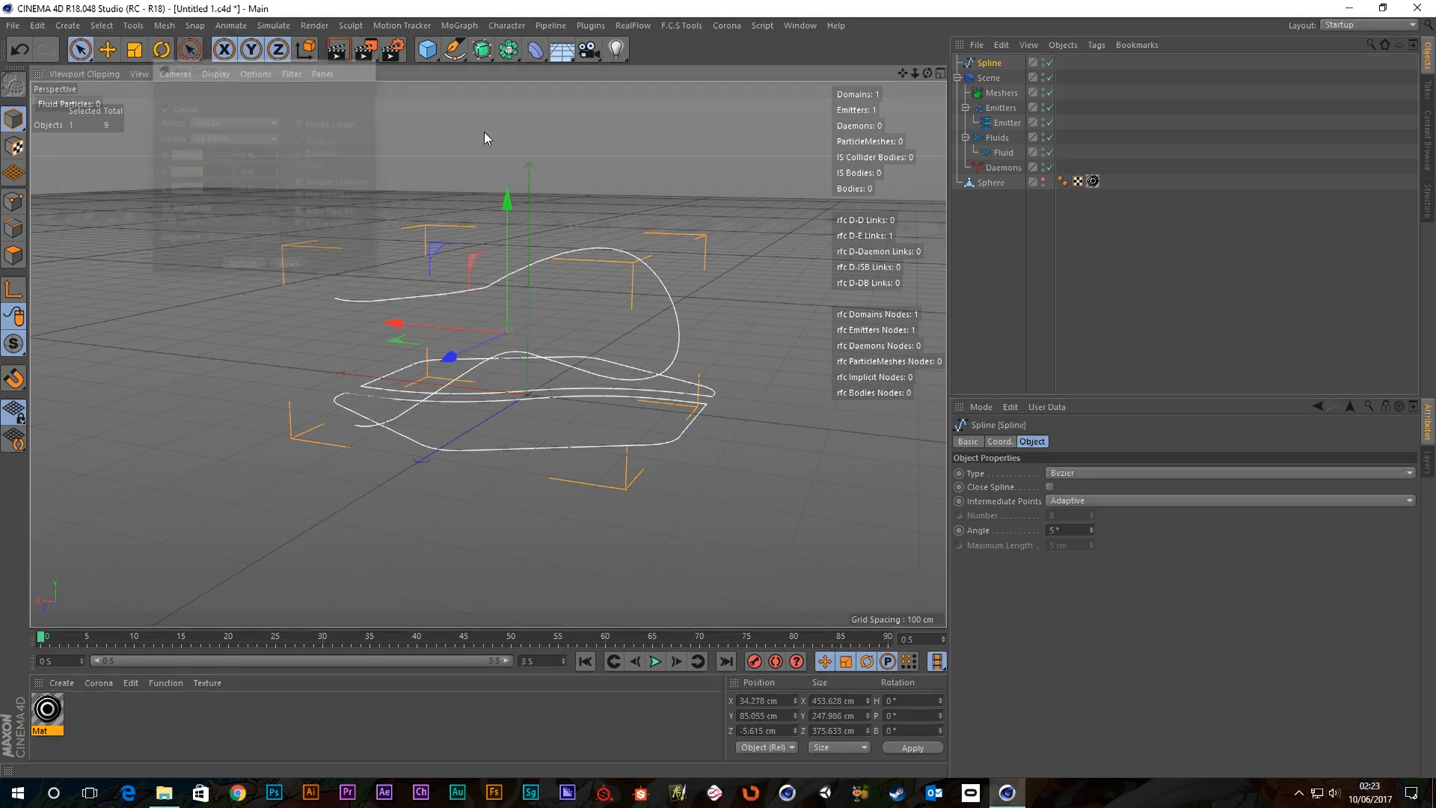
Raise the spline along its Y axis to 253.801 cm.
scroll(529, 262, "up", 2)
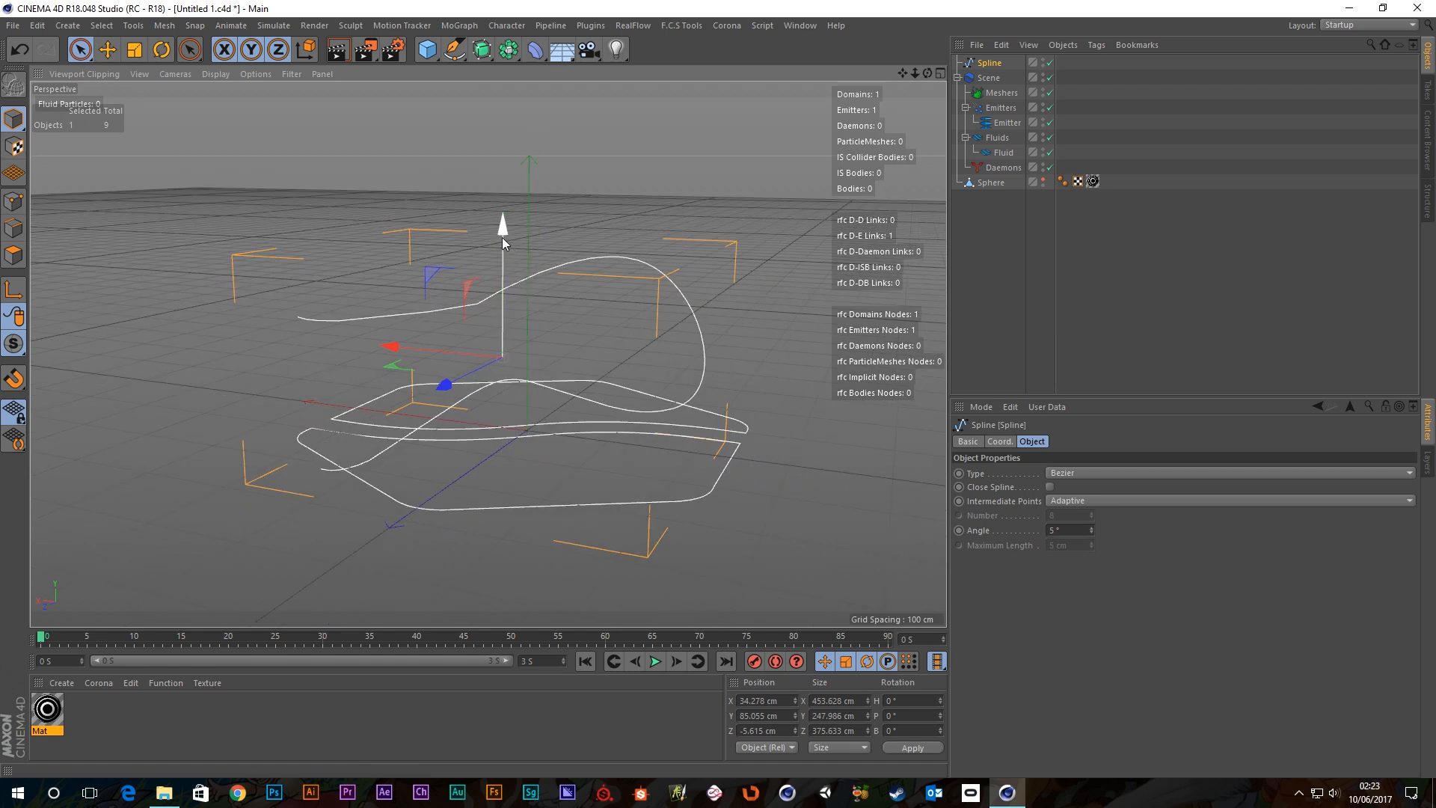
left_click_drag(502, 238, 483, 92)
scroll(577, 201, "down", 4)
middle_click_drag(596, 194, 605, 271, "alt")
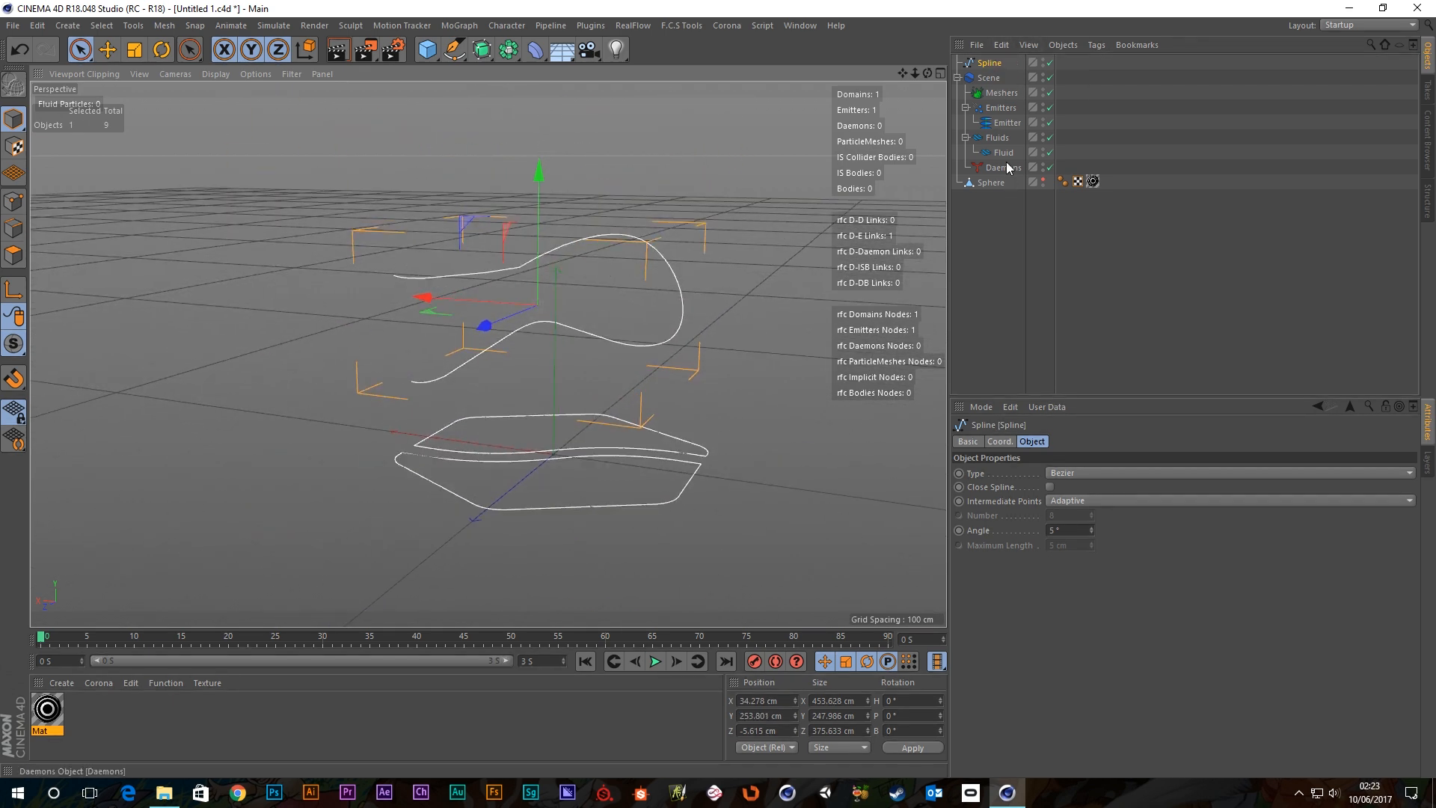
Assign the new Spline as the emitter's Spline Object.
left_click(1006, 122)
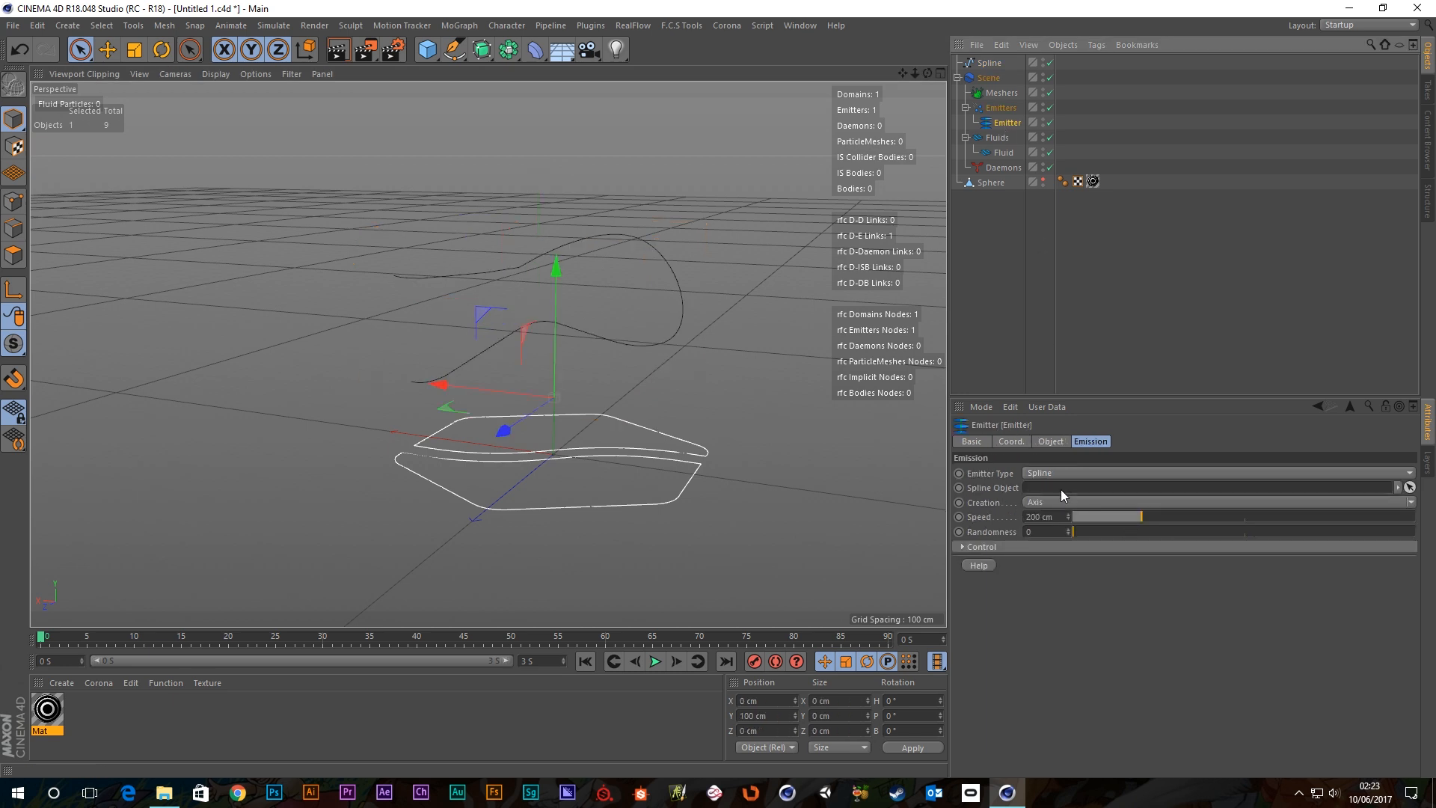
left_click_drag(988, 63, 1043, 493)
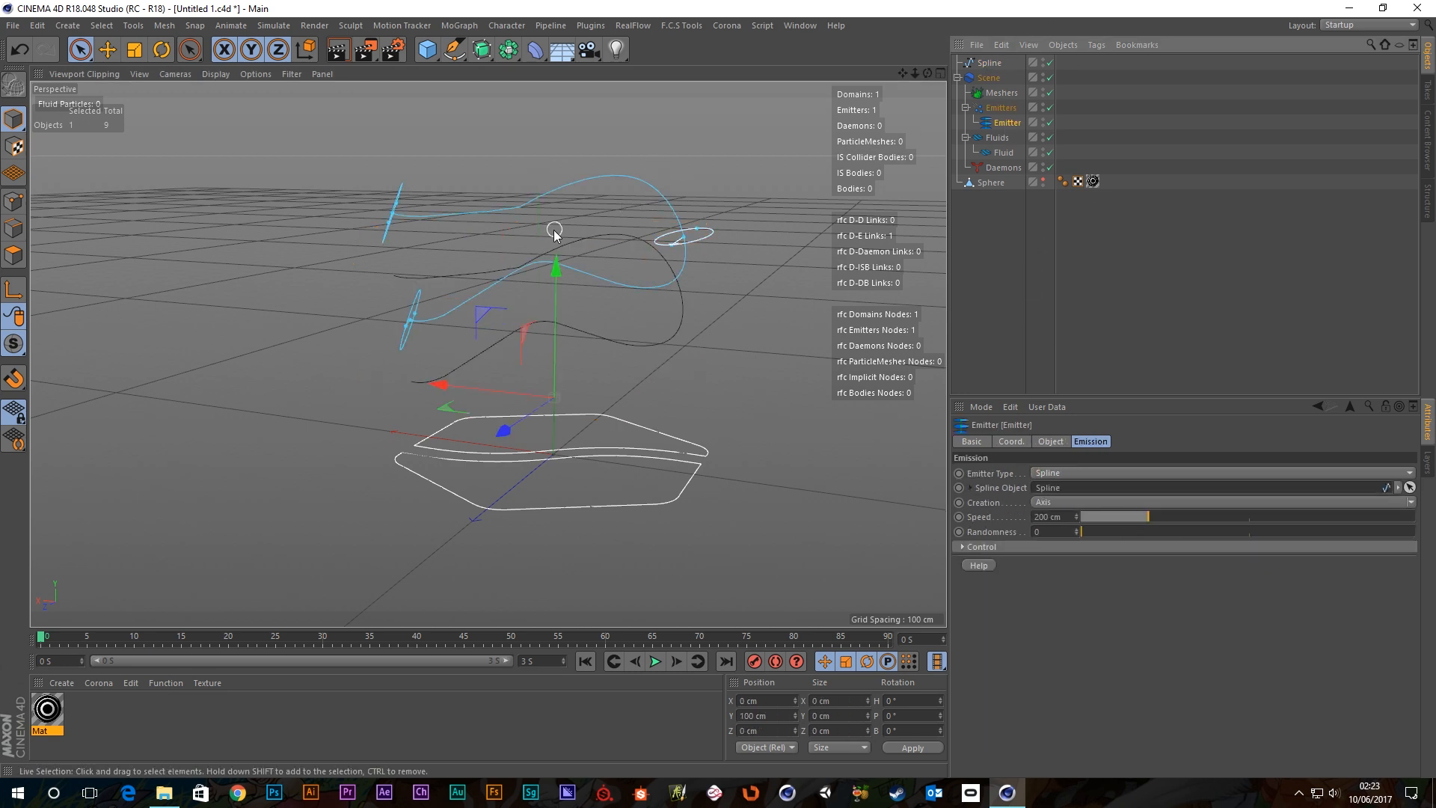
left_click_drag(552, 268, 614, 333)
scroll(542, 305, "up", 5)
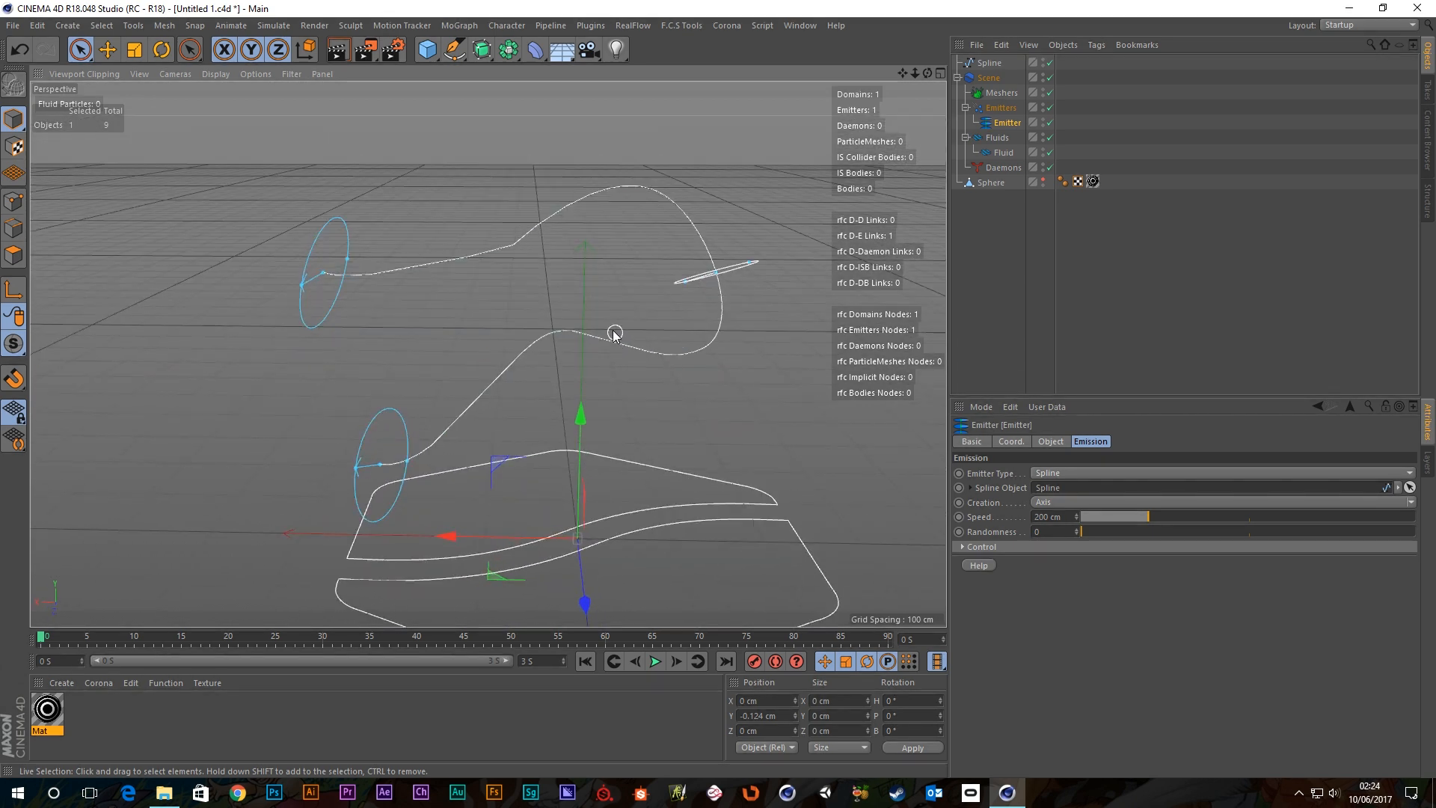
scroll(613, 333, "down", 3)
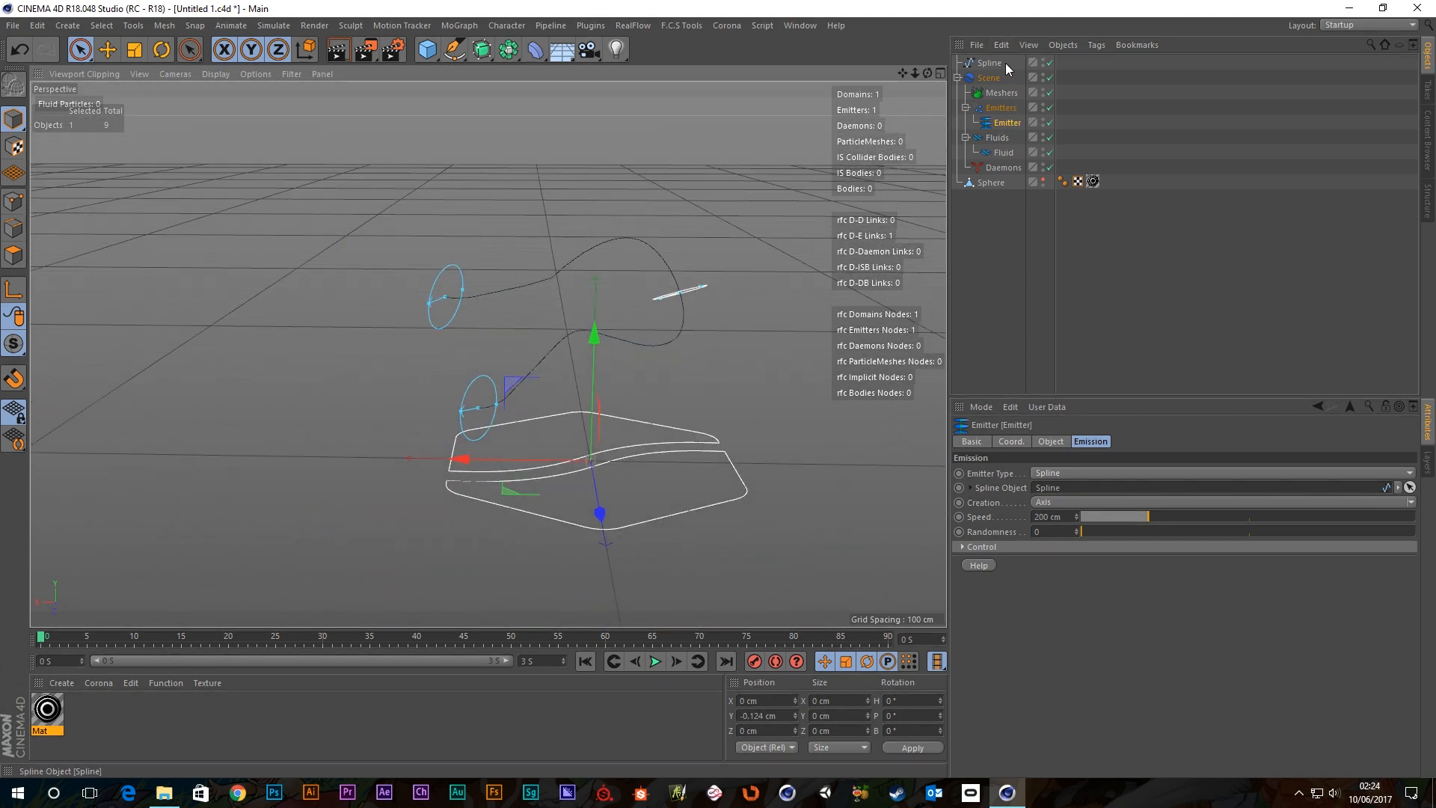
left_click(1043, 61)
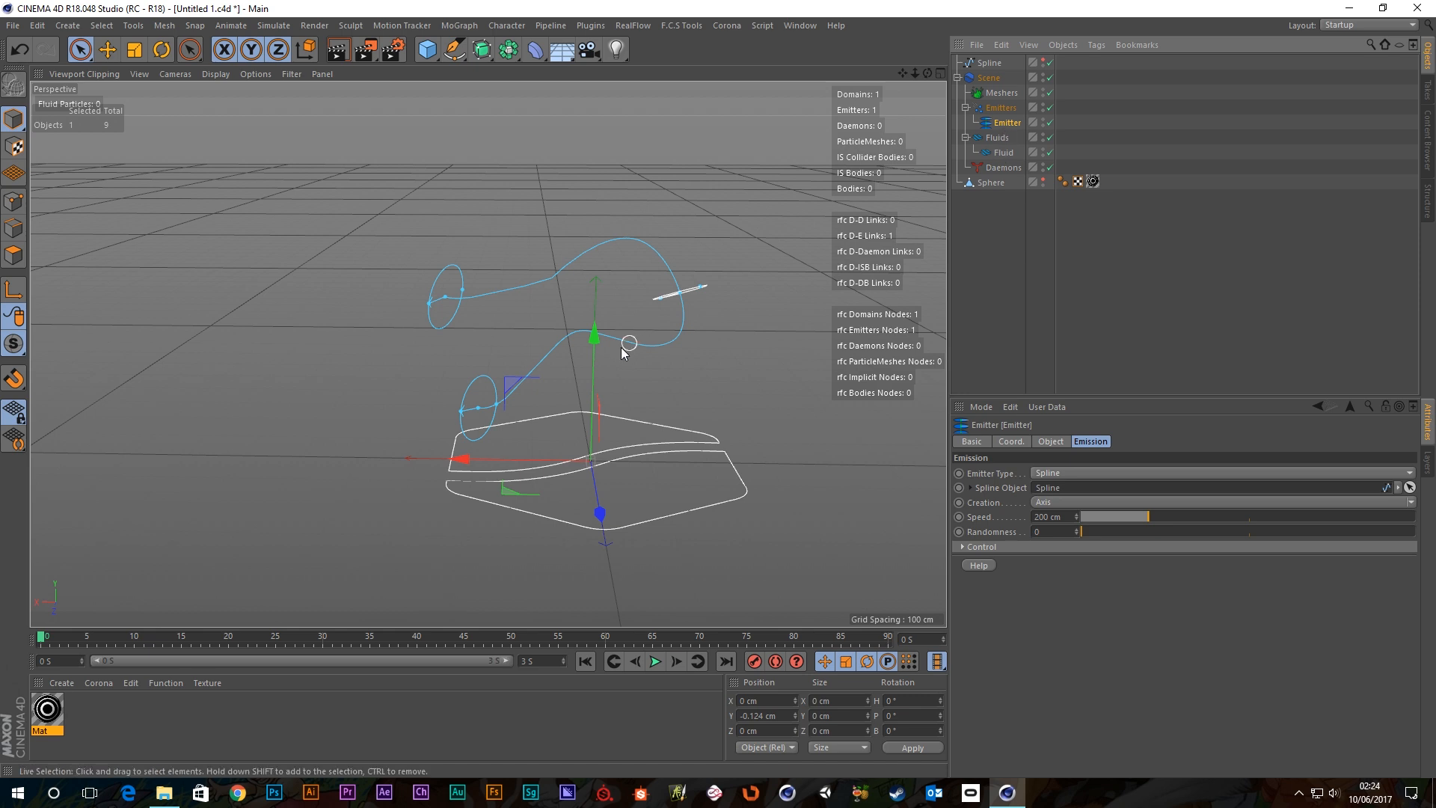
Raise the emitter to Y 189.601 cm and keep it selected.
left_click_drag(588, 359, 592, 239)
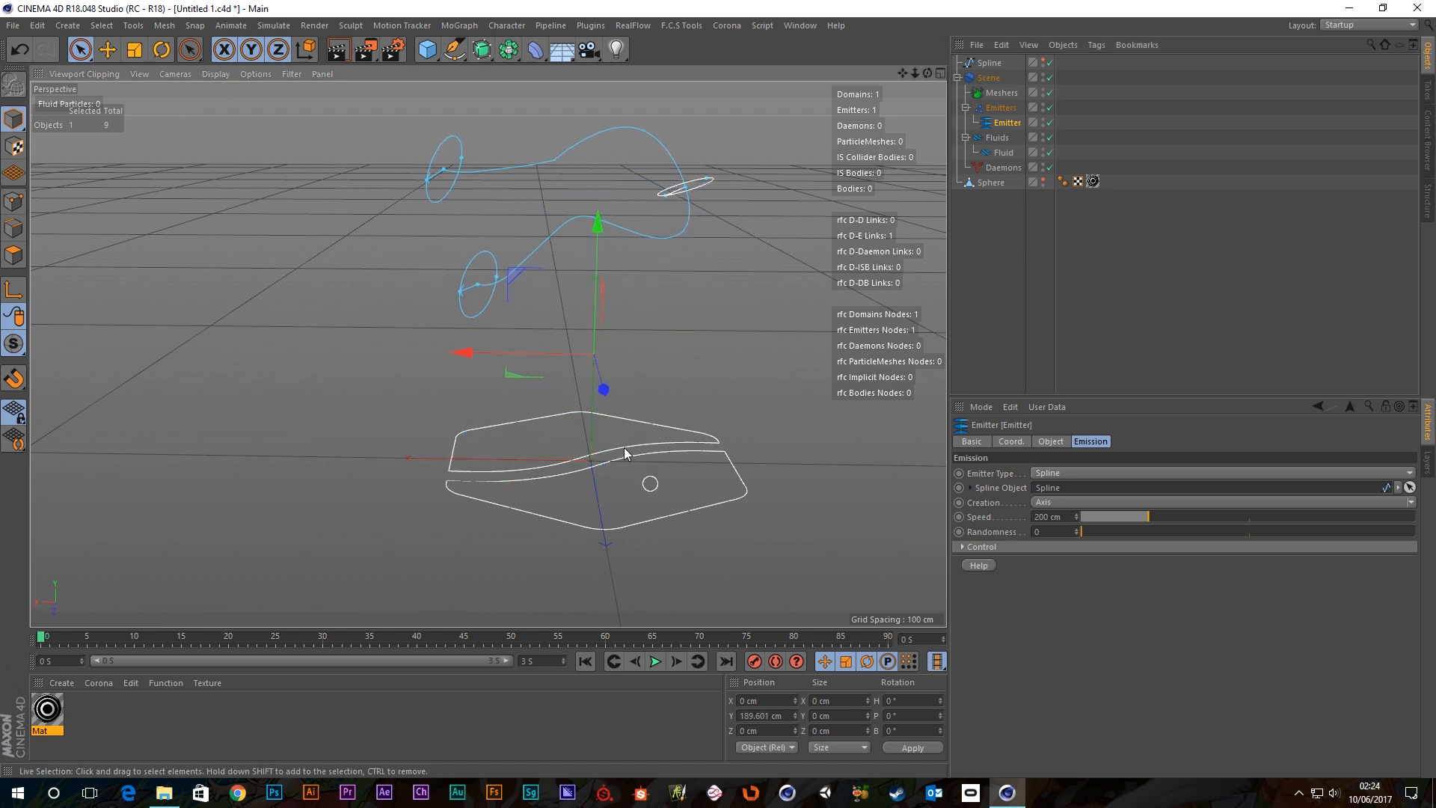
middle_click_drag(561, 262, 479, 376, "alt")
left_click(713, 477)
left_click_drag(517, 314, 544, 309, "alt")
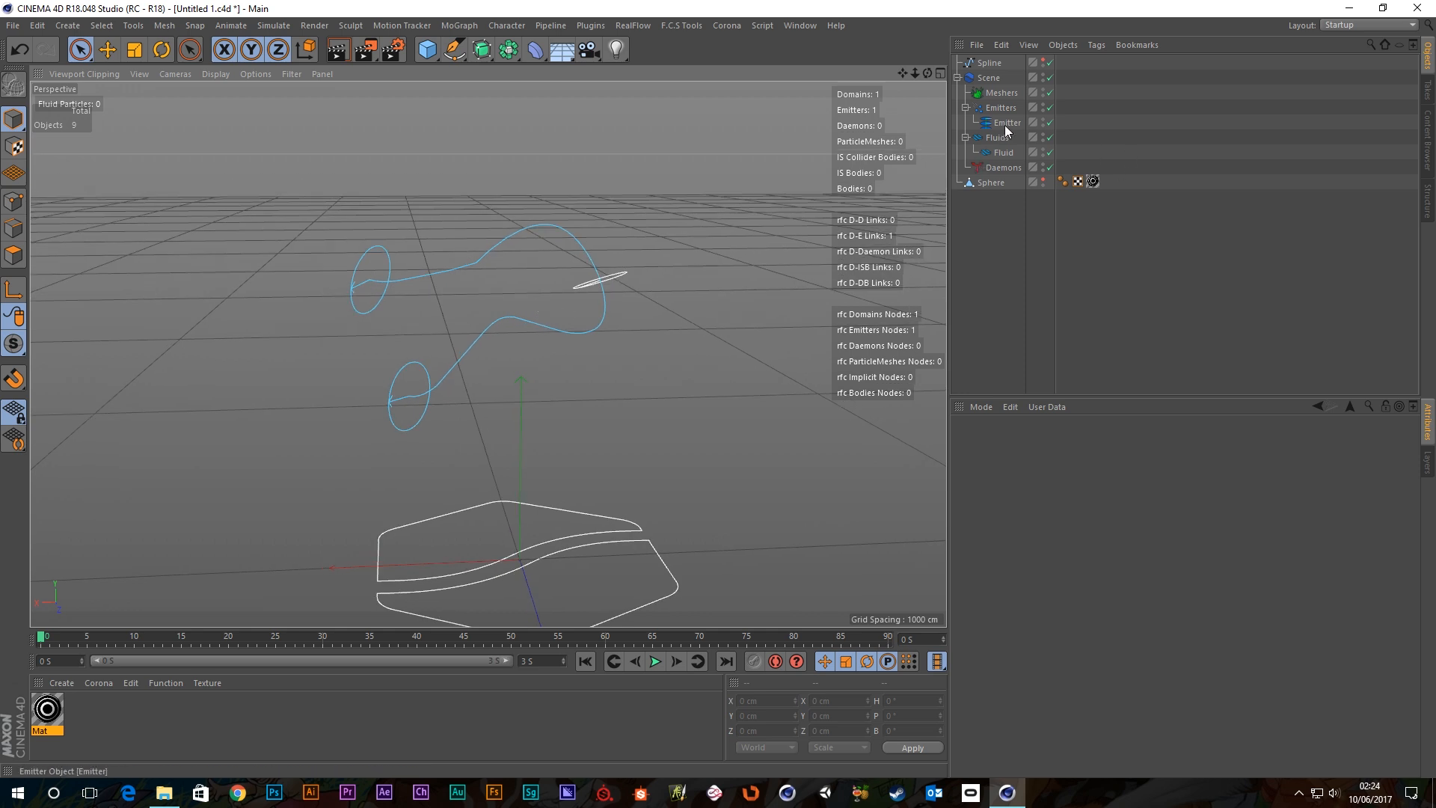
left_click(1005, 122)
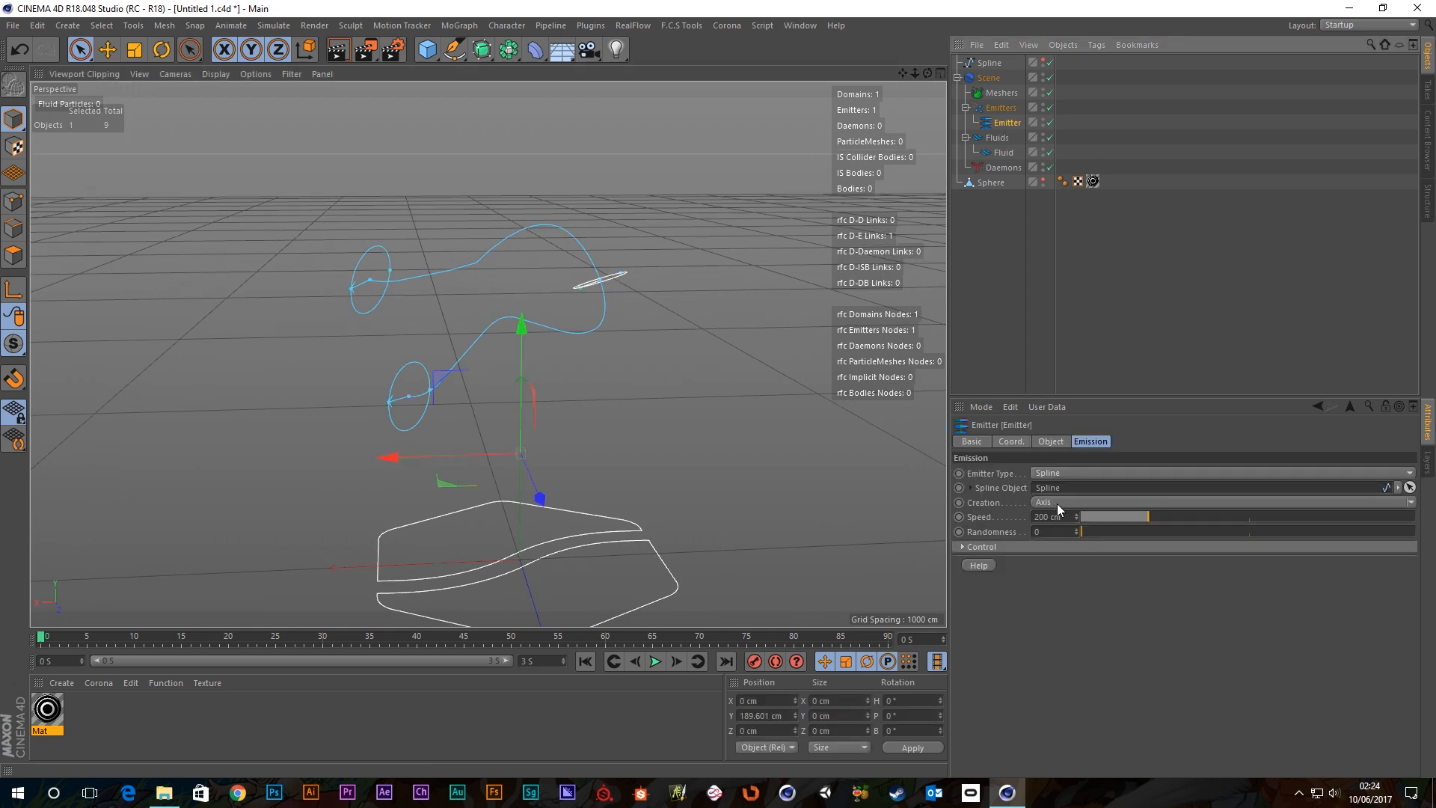
Keep Axis creation mode and play the simulation to preview the emission.
left_click(1410, 503)
left_click(1411, 505)
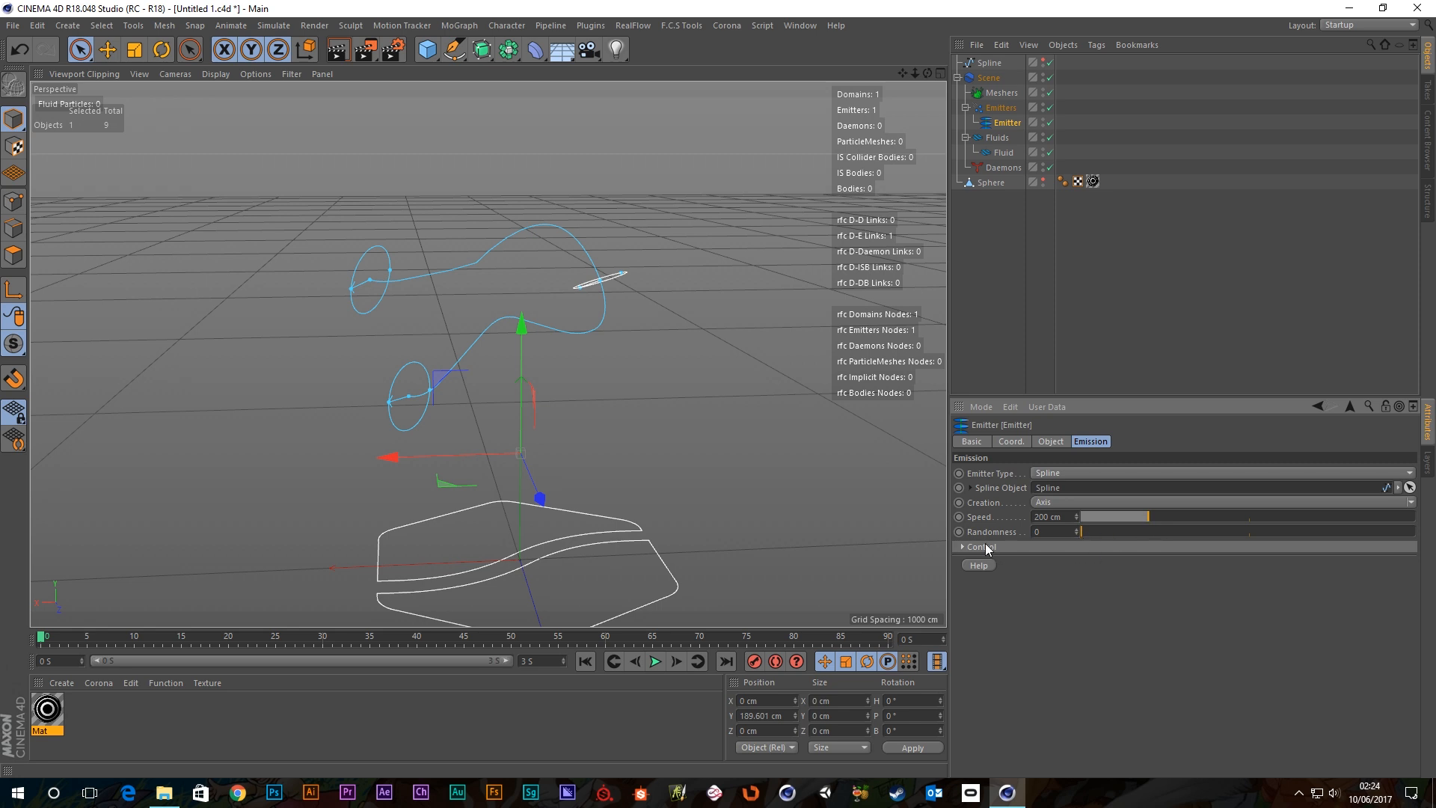
left_click(656, 661)
left_click_drag(582, 285, 618, 296, "alt")
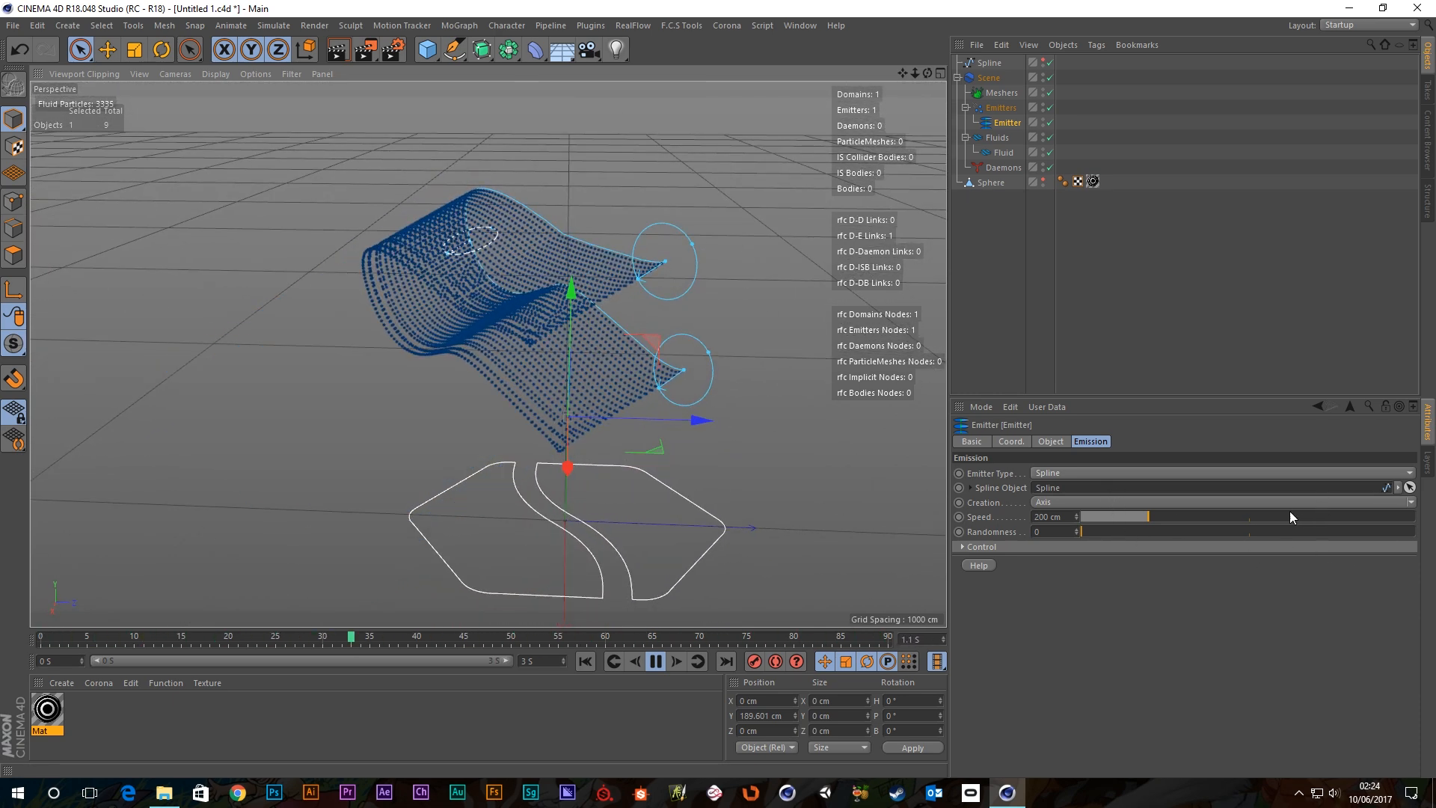
Switch creation mode to Tube, inspect the particle stream, then stop playback.
left_click(1410, 502)
left_click(1046, 532)
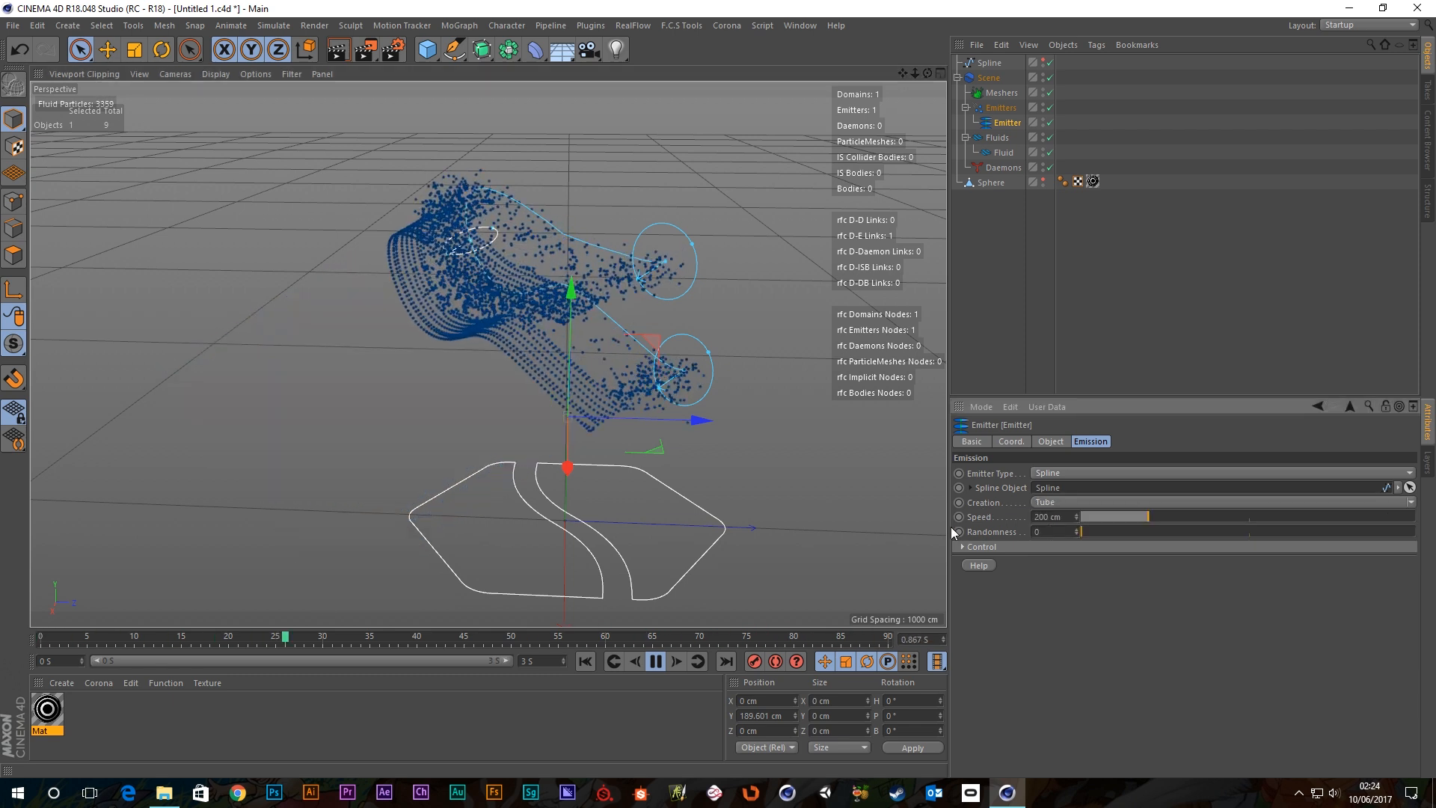
left_click_drag(640, 284, 612, 258, "alt")
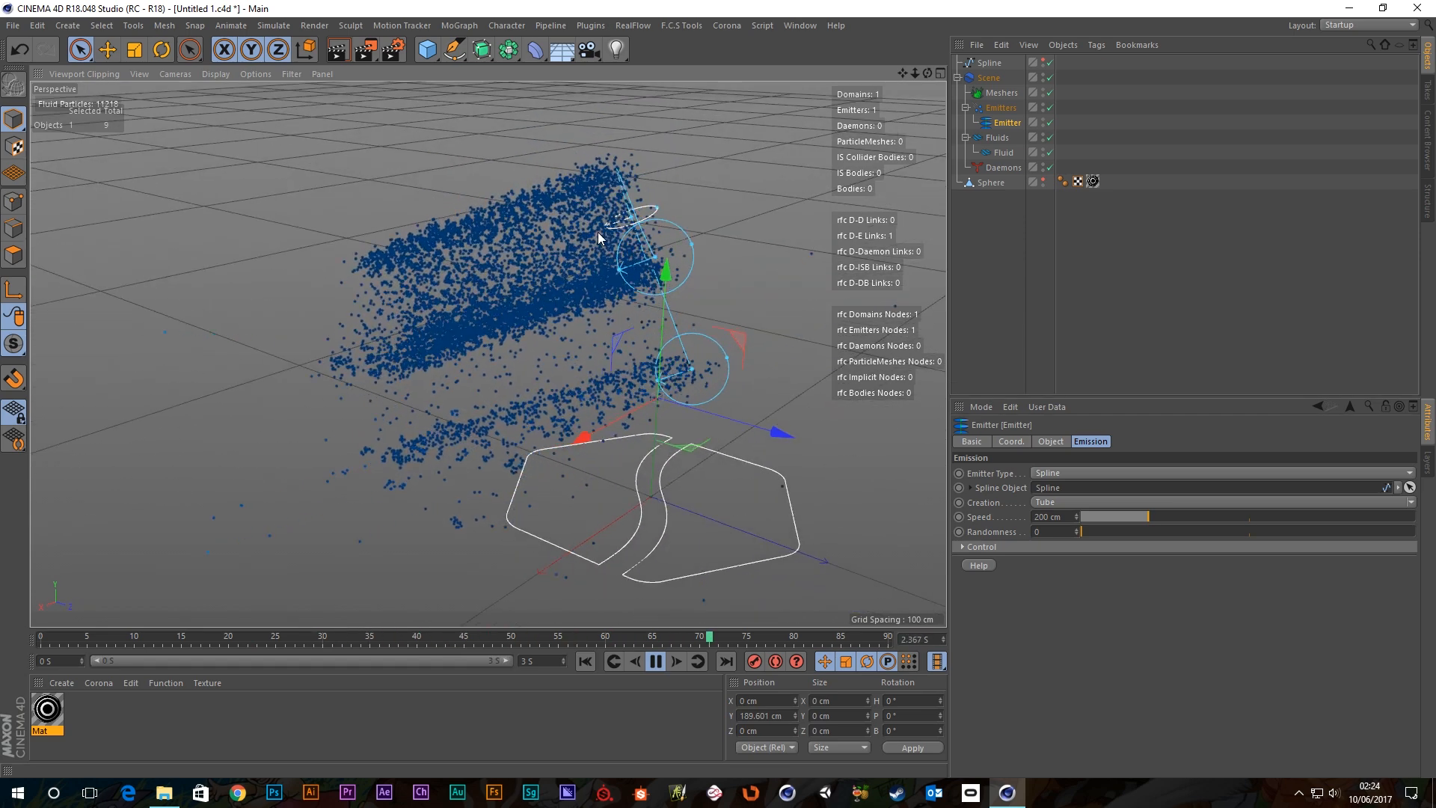
mouse_move(578, 400)
left_mouse_down("alt")
mouse_move(686, 322)
mouse_move(730, 322)
mouse_move(557, 364)
mouse_move(594, 384)
left_mouse_up("alt")
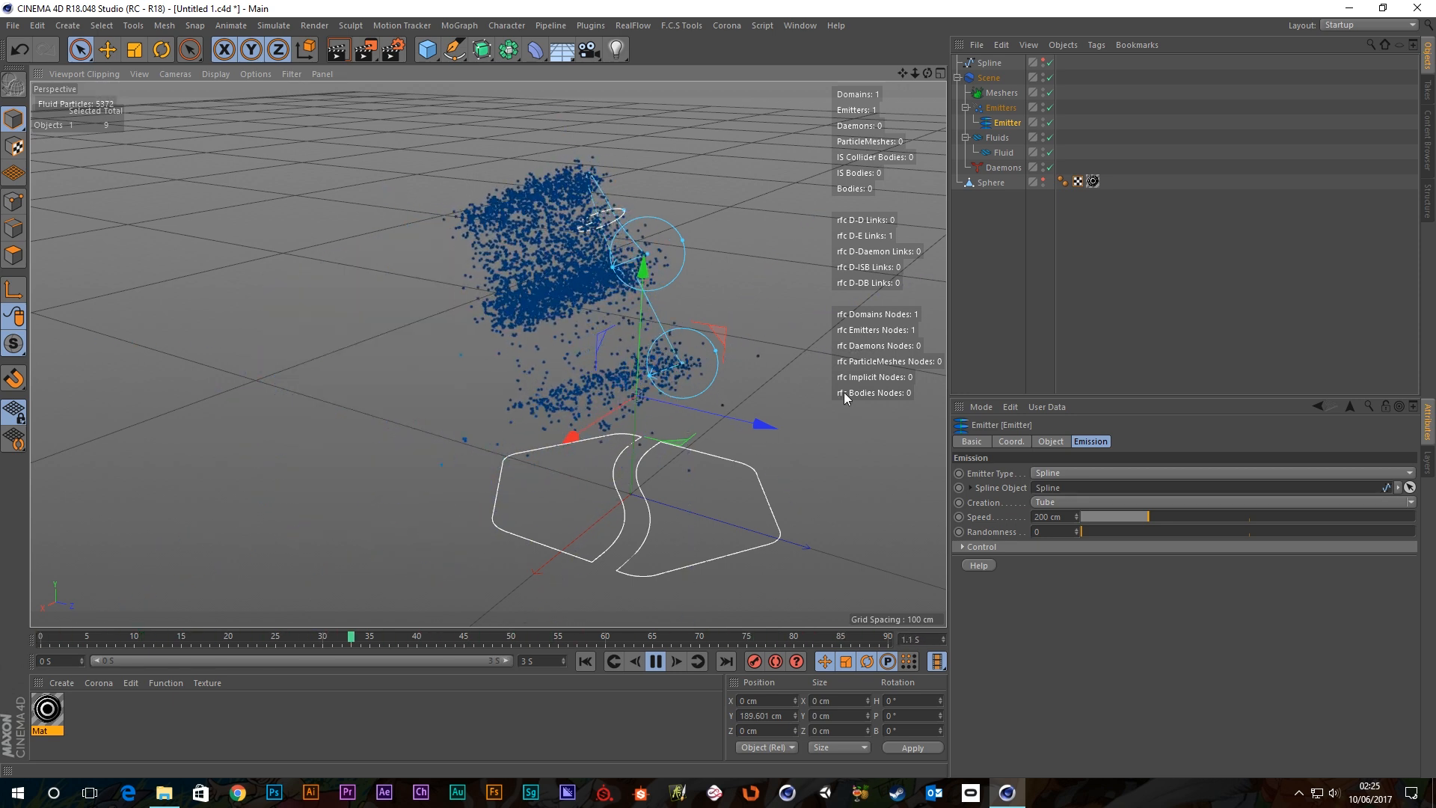
left_click(656, 661)
Rewind to frame 0 and undo the accidental resize of the upper emitter ring.
left_click(585, 662)
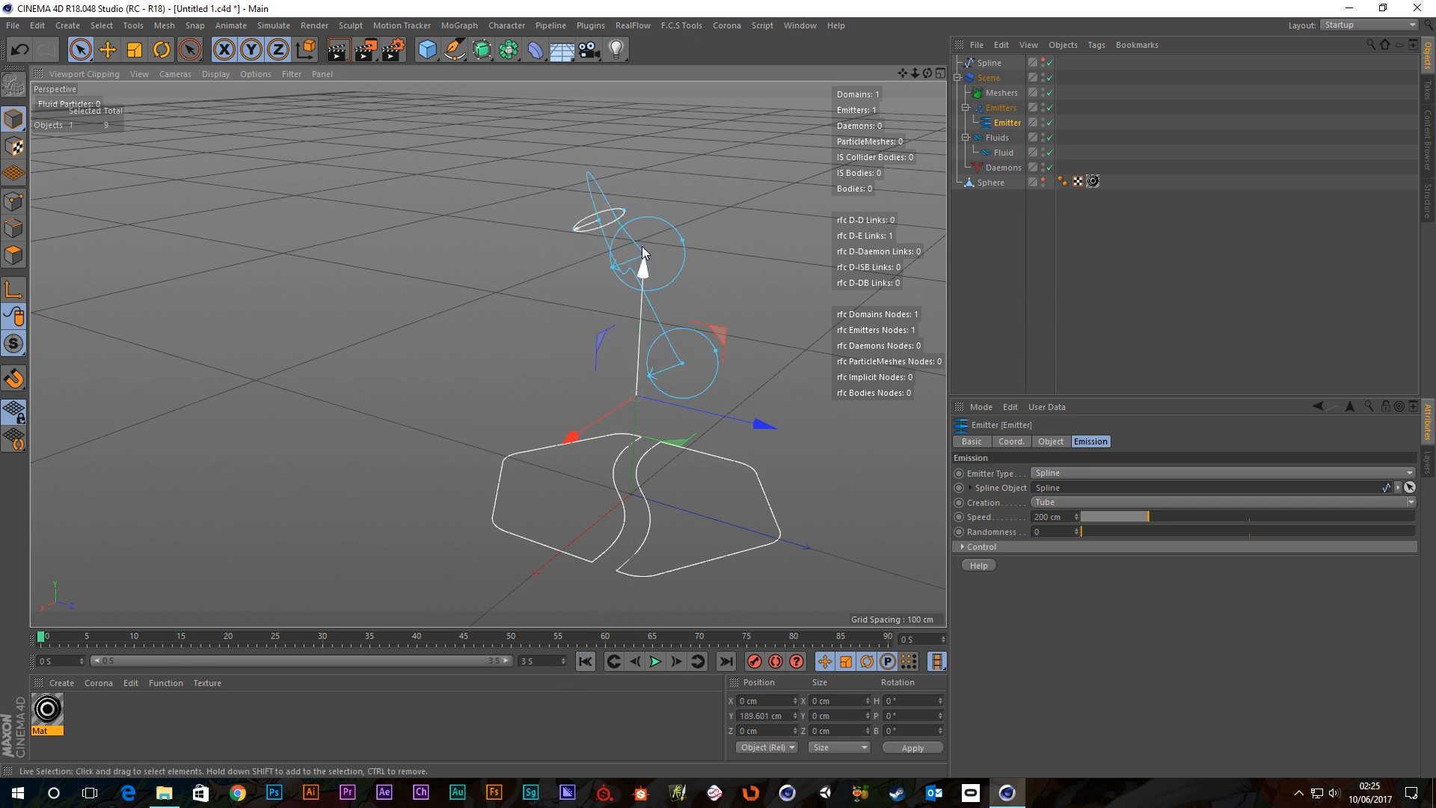
left_click_drag(662, 254, 755, 268, "alt")
middle_click_drag(540, 217, 611, 247, "alt")
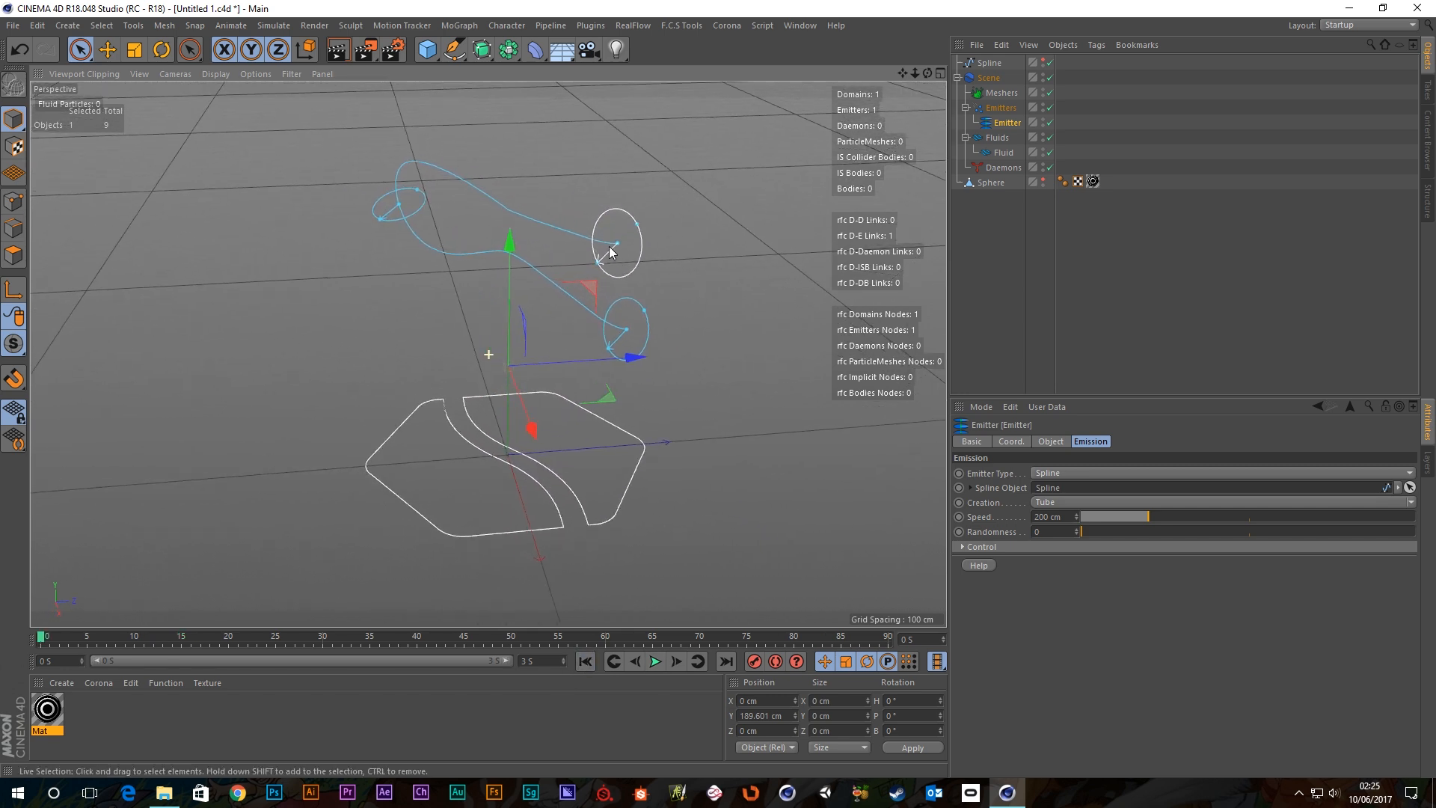
scroll(610, 241, "up", 3)
left_click_drag(619, 240, 594, 273, "alt")
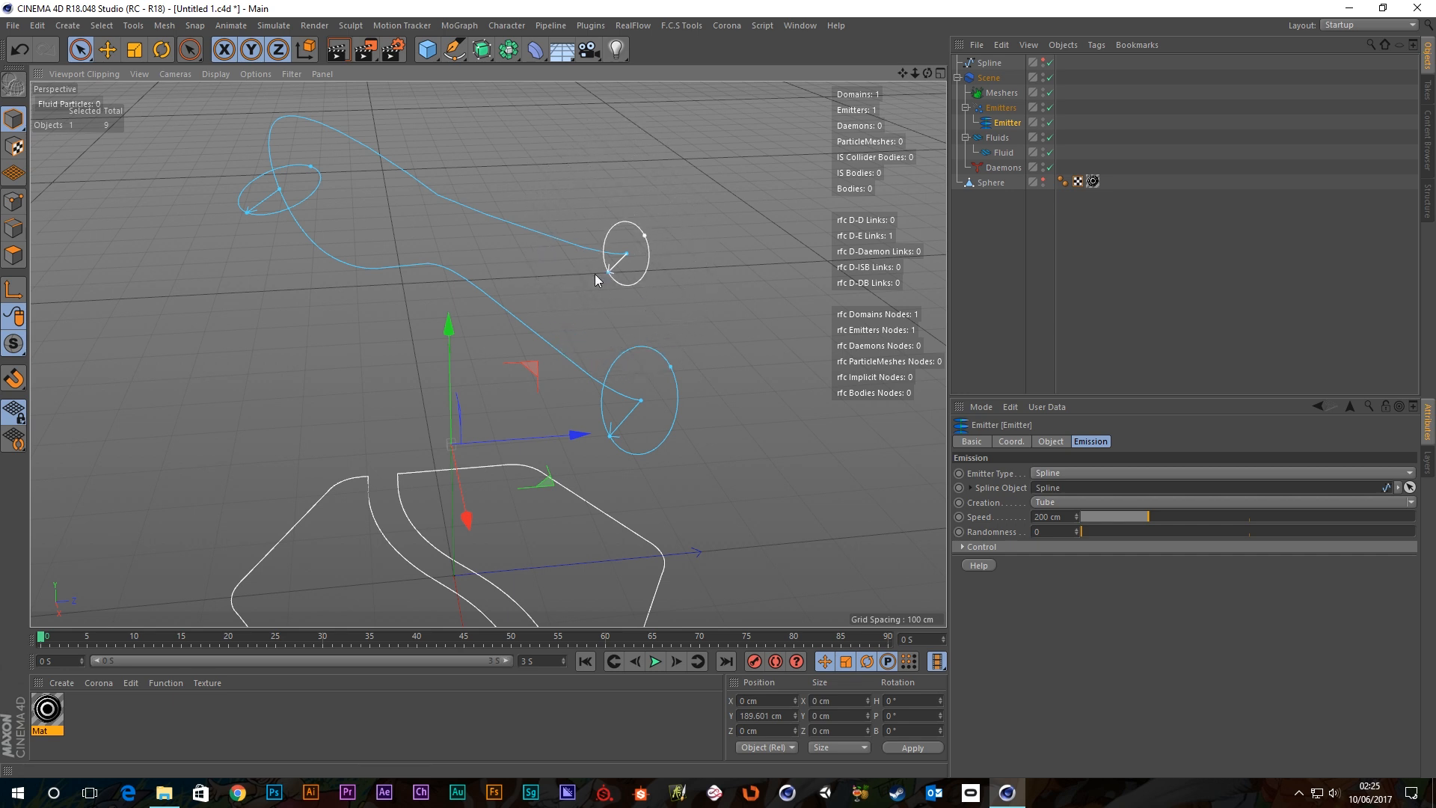
key("ctrl+z")
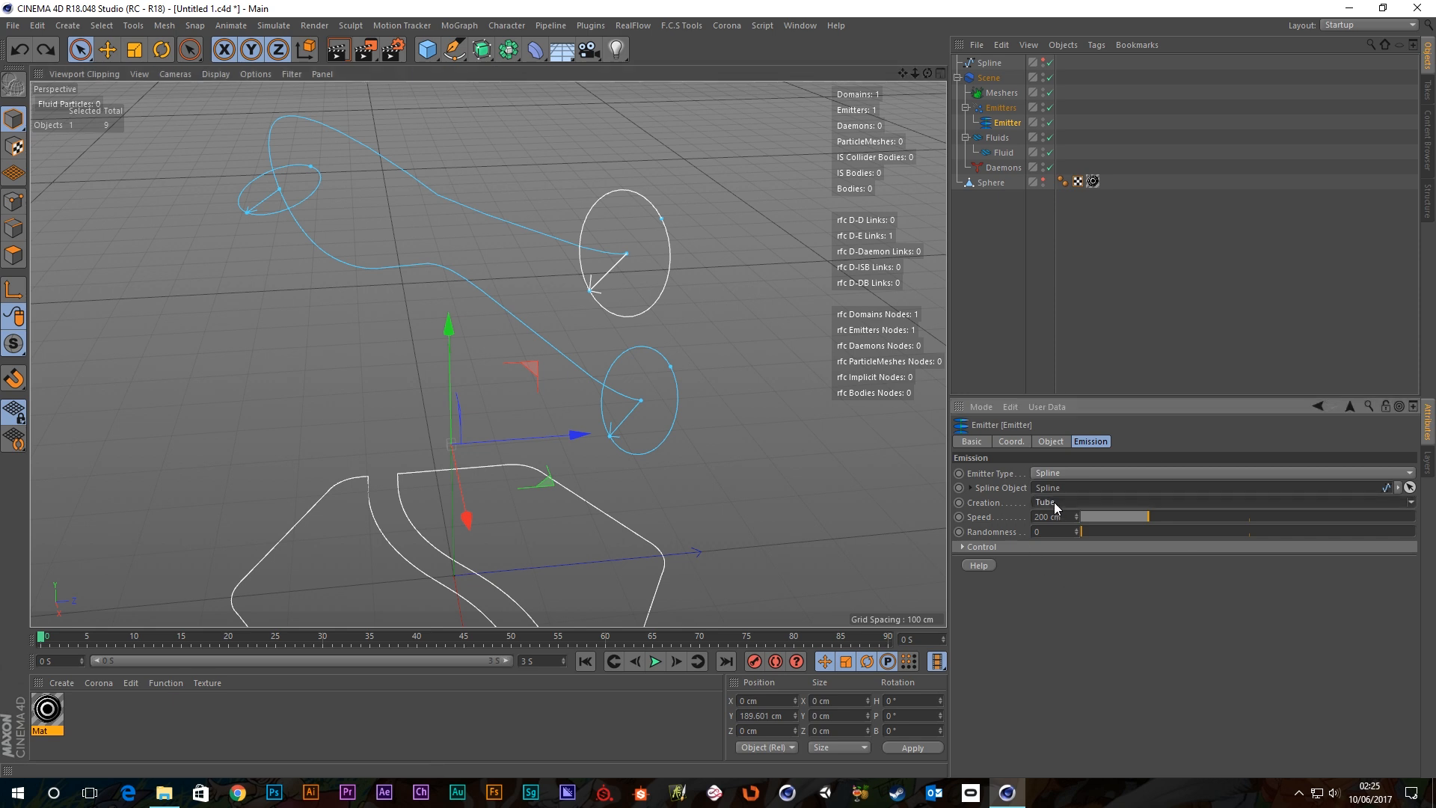
Set creation mode to Edge and play the simulation, viewing from a low angle.
left_click(1412, 507)
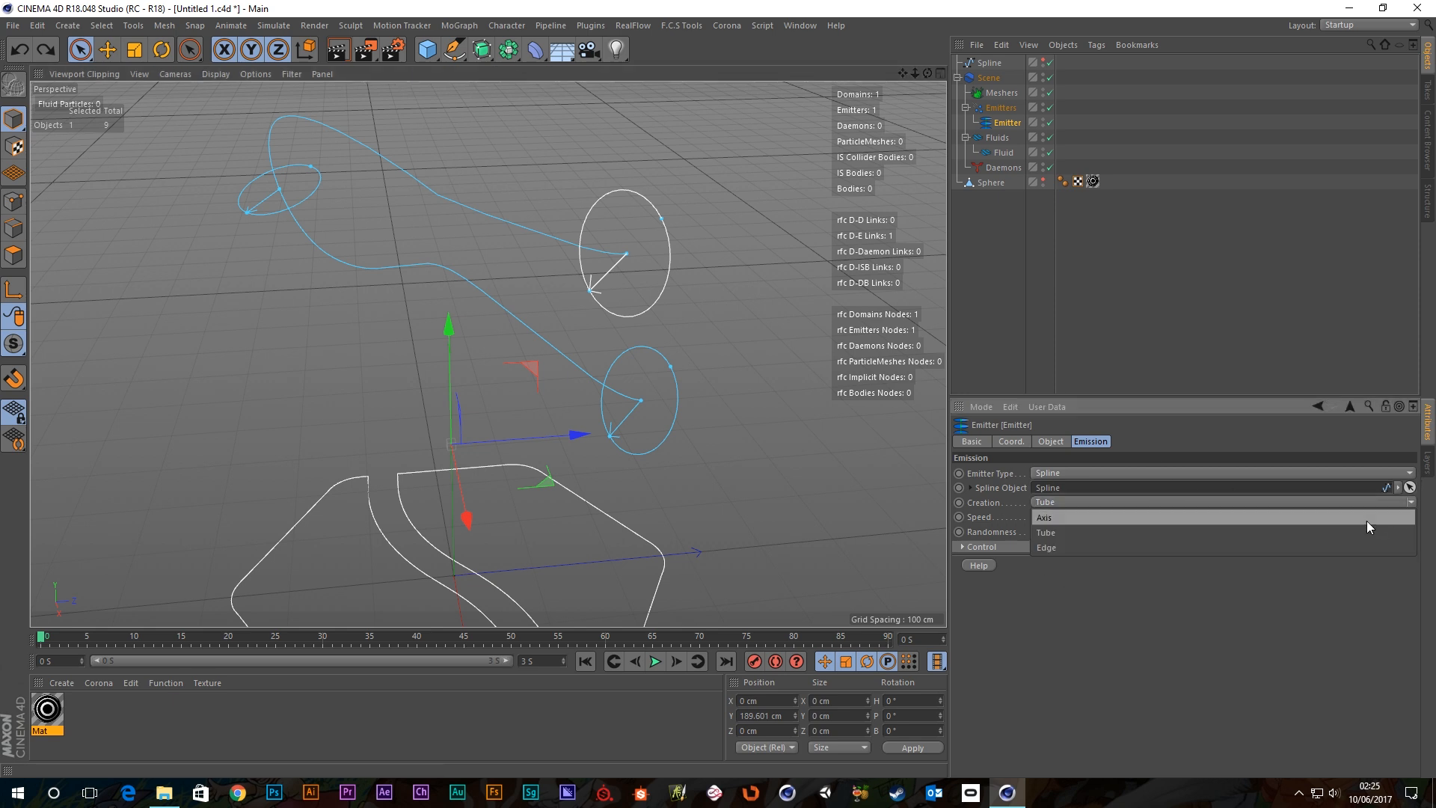
left_click(1086, 547)
left_click(659, 665)
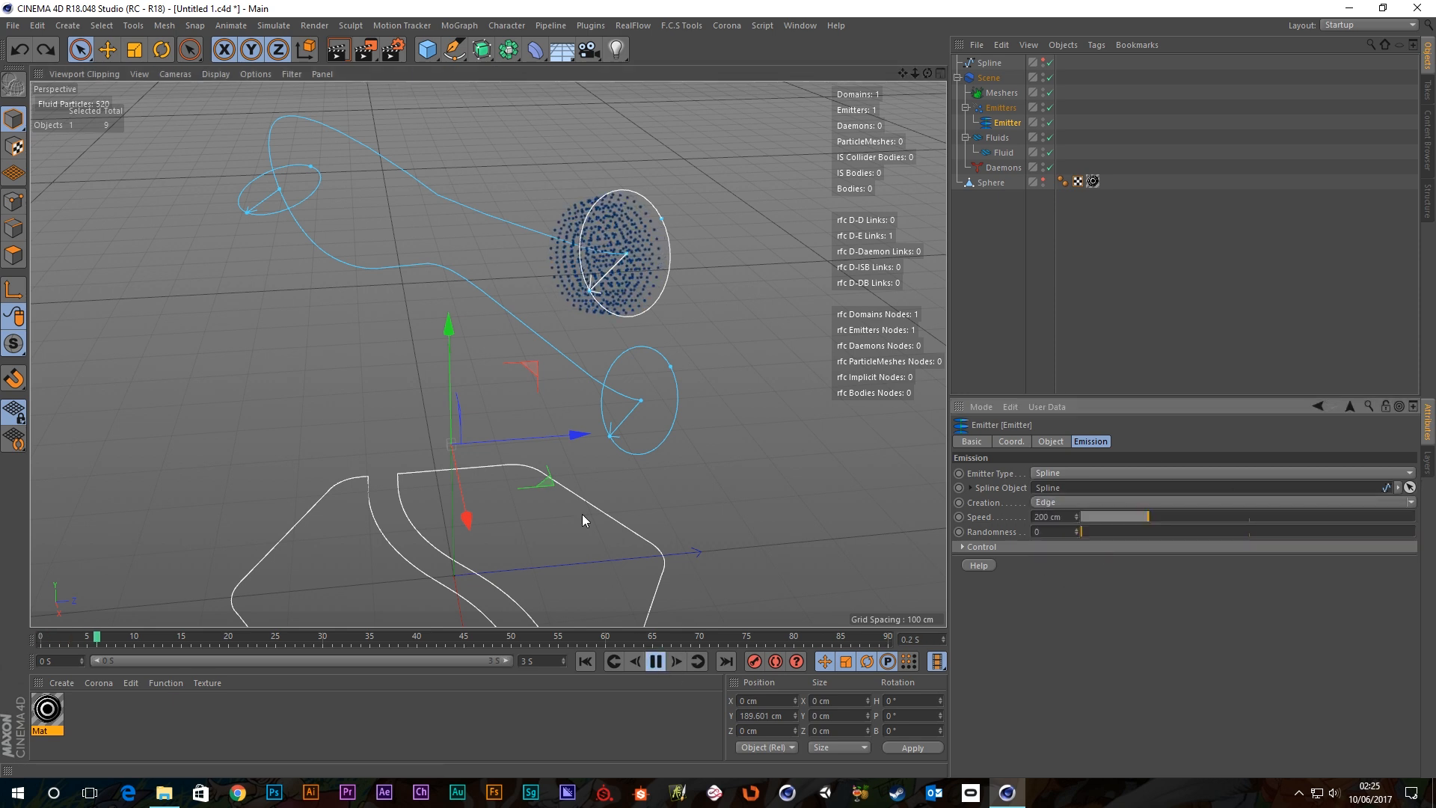
left_click_drag(478, 263, 597, 310, "alt")
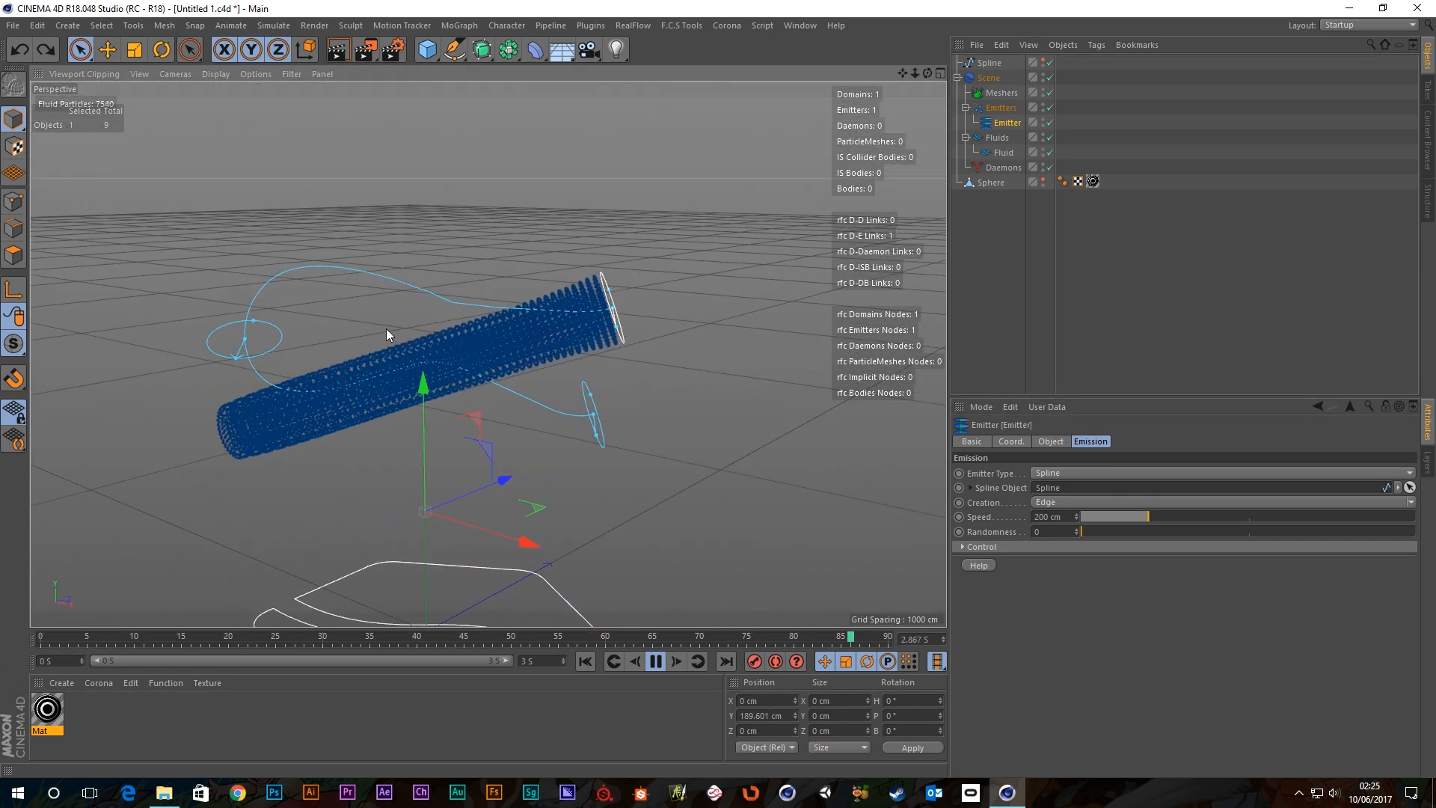
scroll(621, 305, "up", 3)
scroll(622, 303, "up", 5)
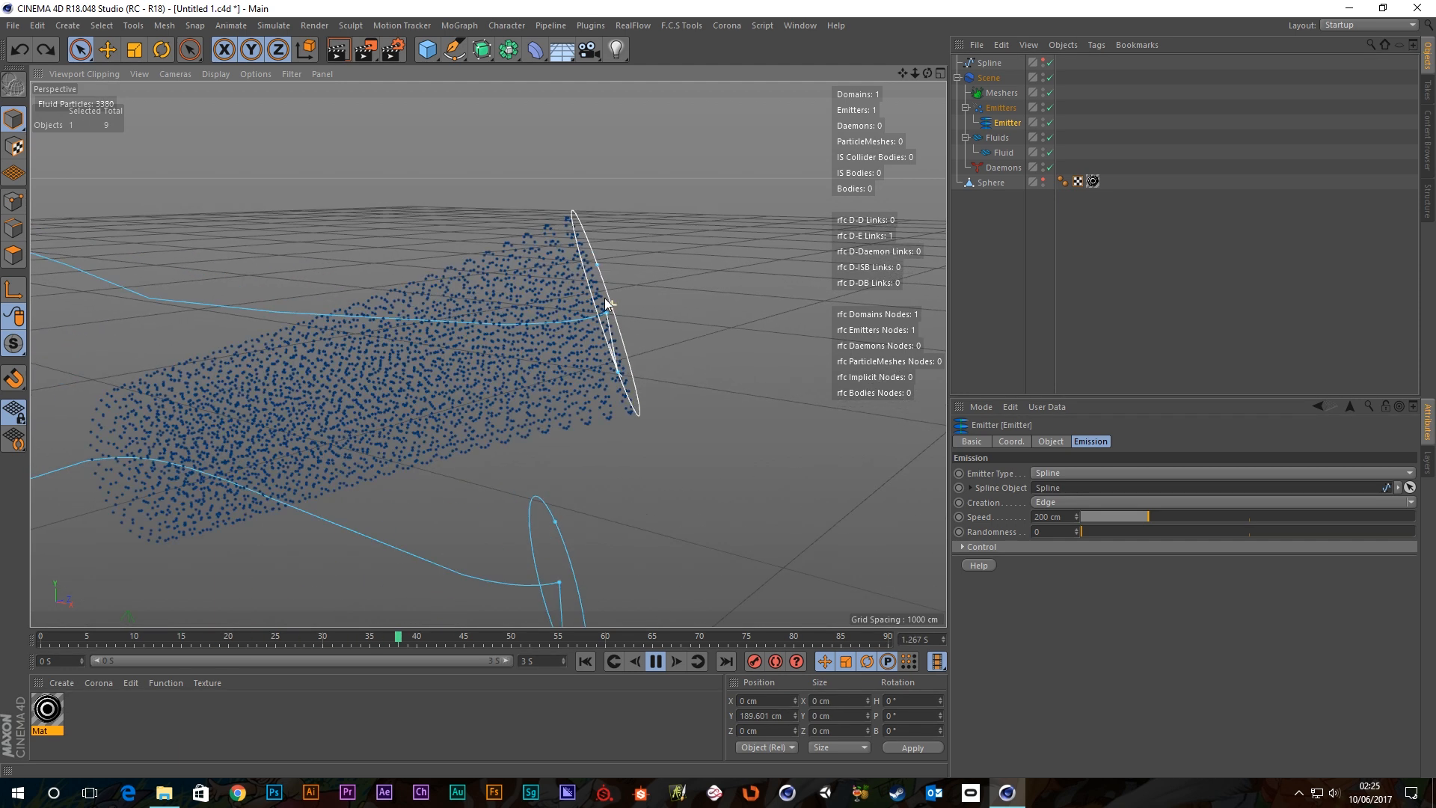
scroll(352, 308, "down", 8)
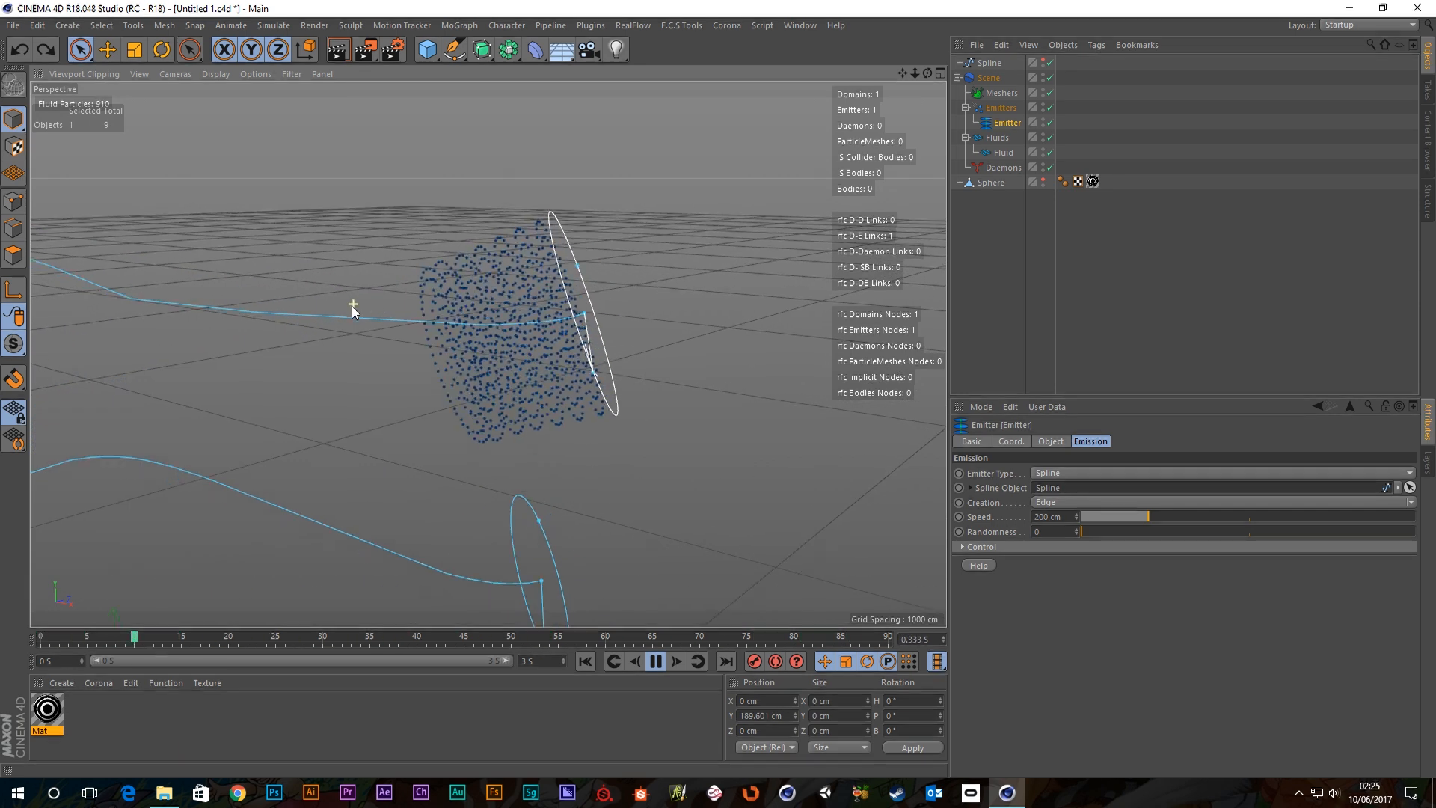
Pause playback and zoom in on the hollow particle tube.
left_click(654, 662)
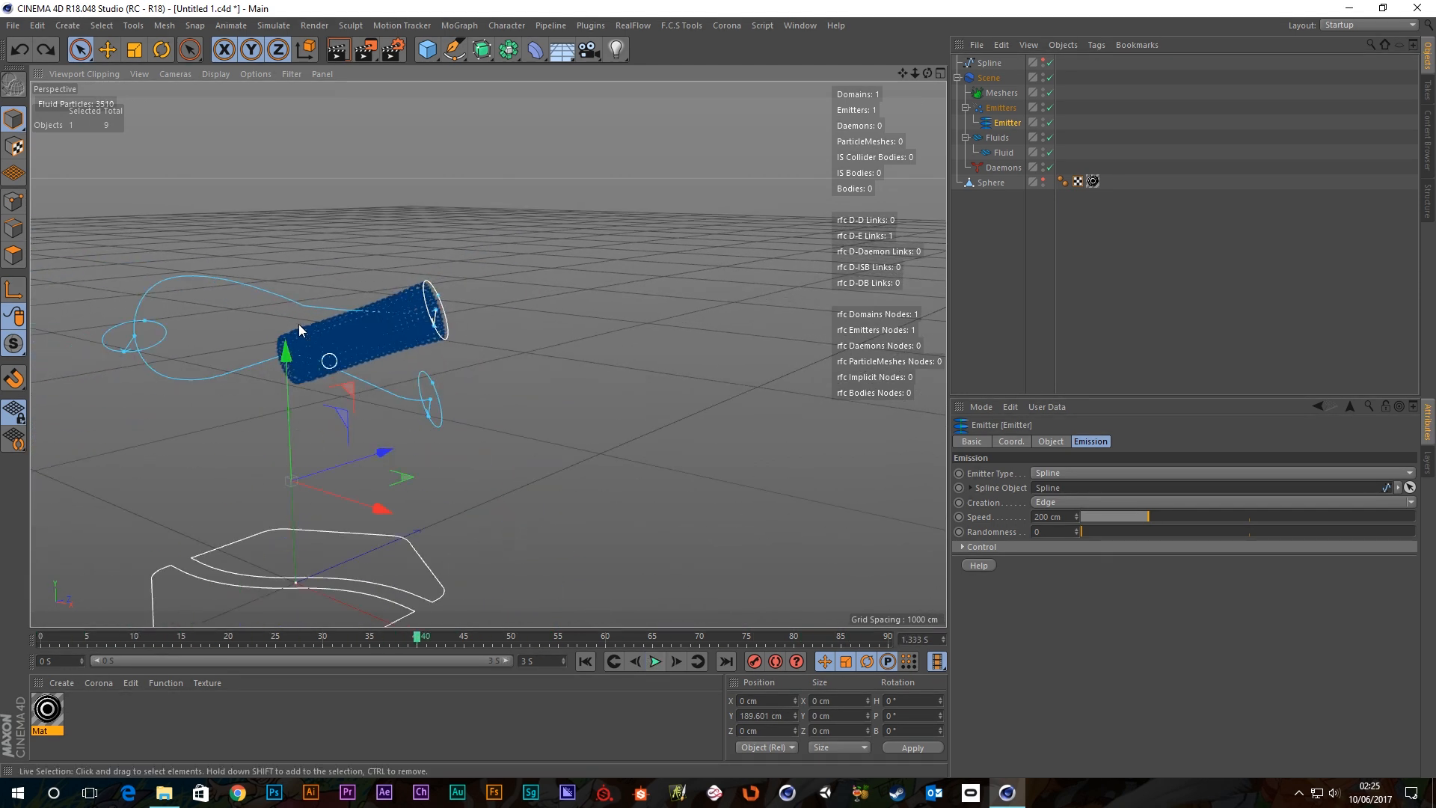
middle_click_drag(299, 325, 485, 349, "alt")
scroll(566, 338, "up", 3)
left_click_drag(615, 356, 604, 358, "alt")
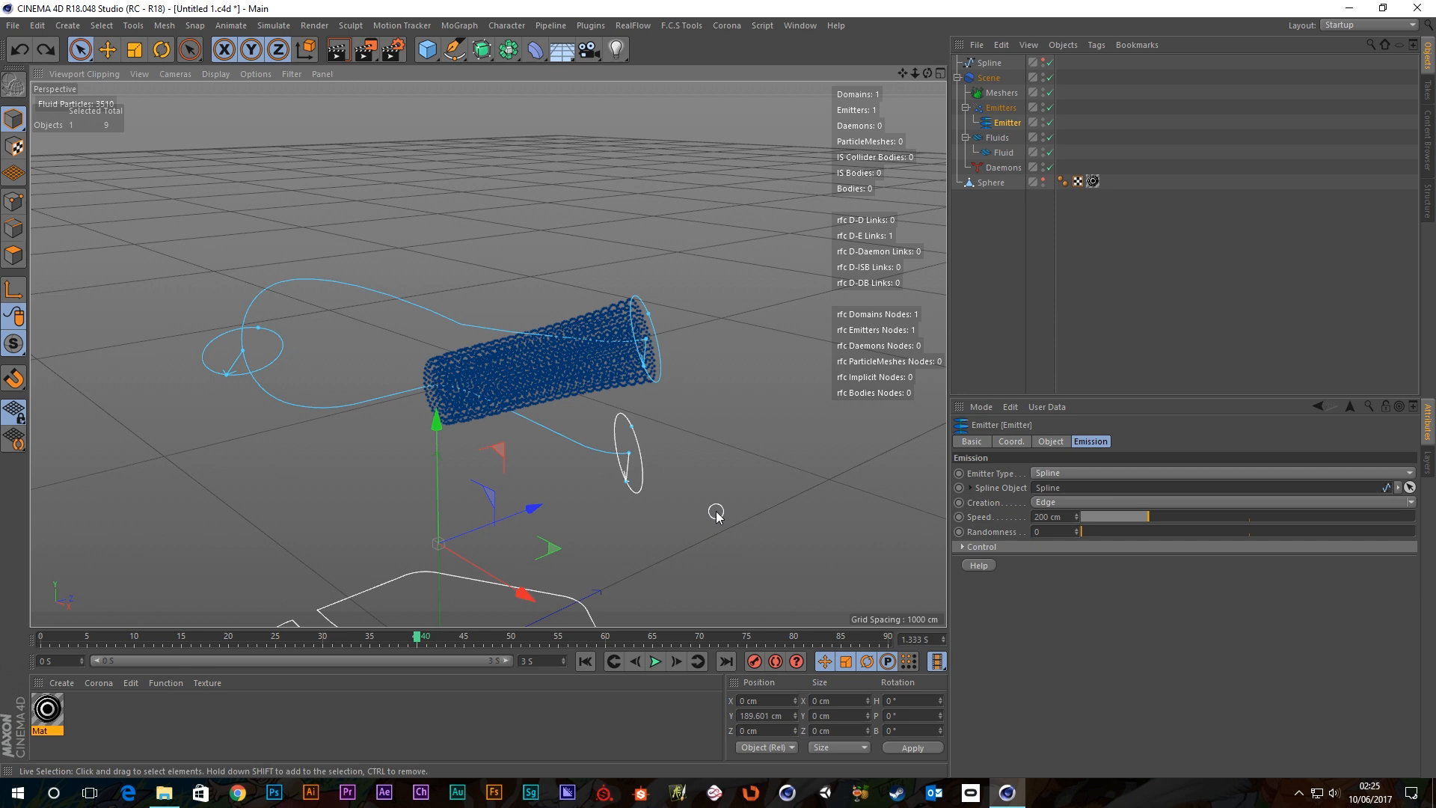
Browse the RealFlow daemon types from the Daemons group without adding any.
left_click(1003, 167)
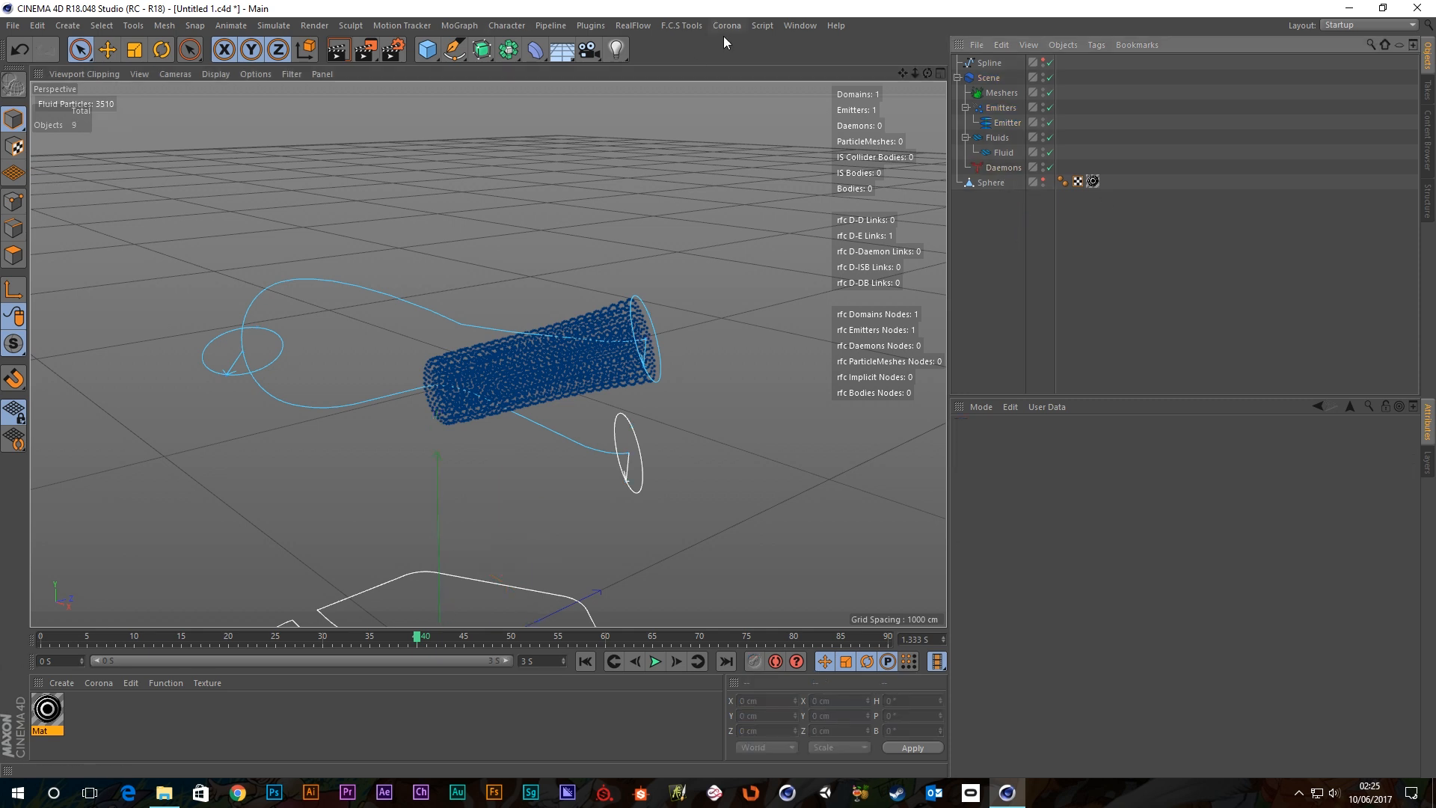
left_click(618, 27)
mouse_move(651, 78)
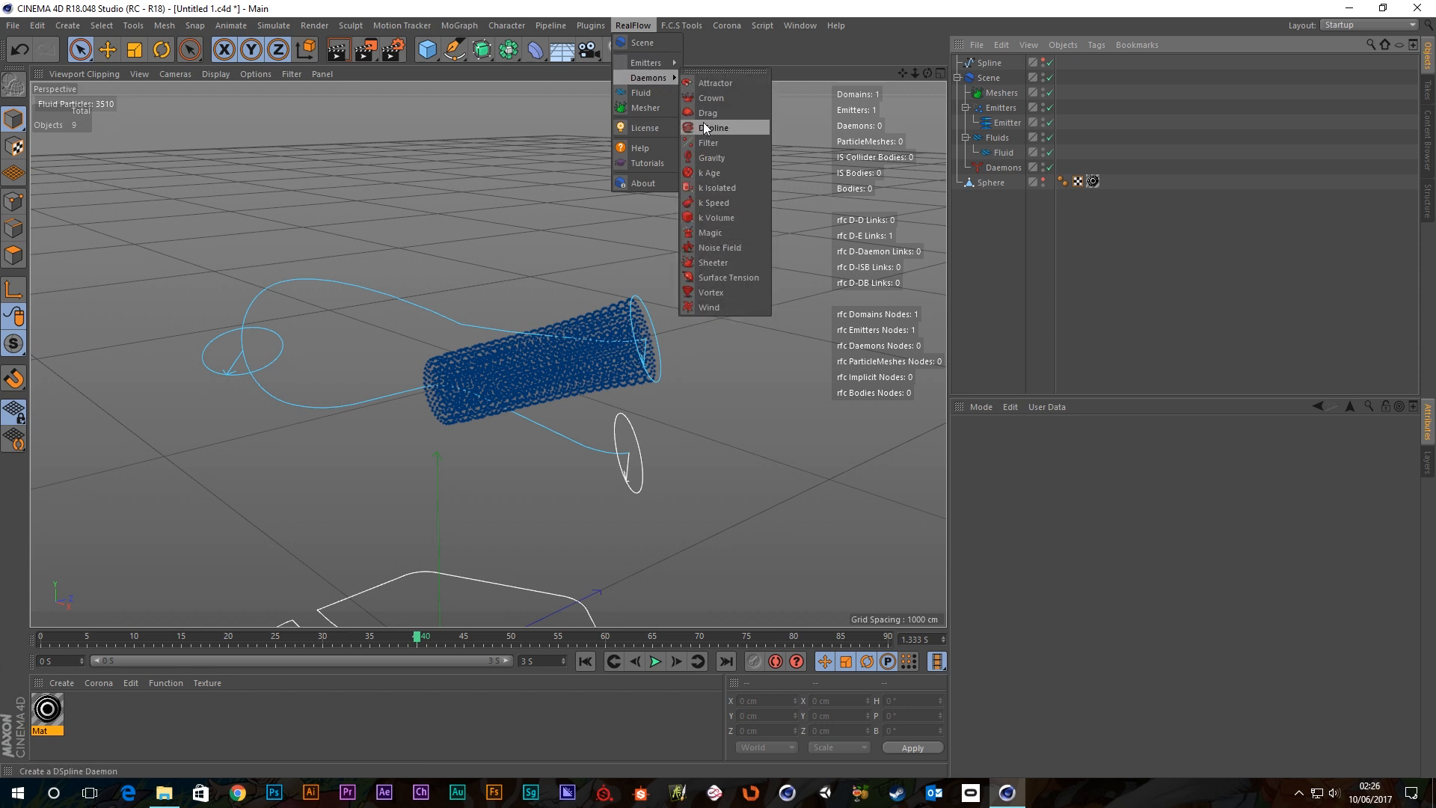
left_click(1008, 241)
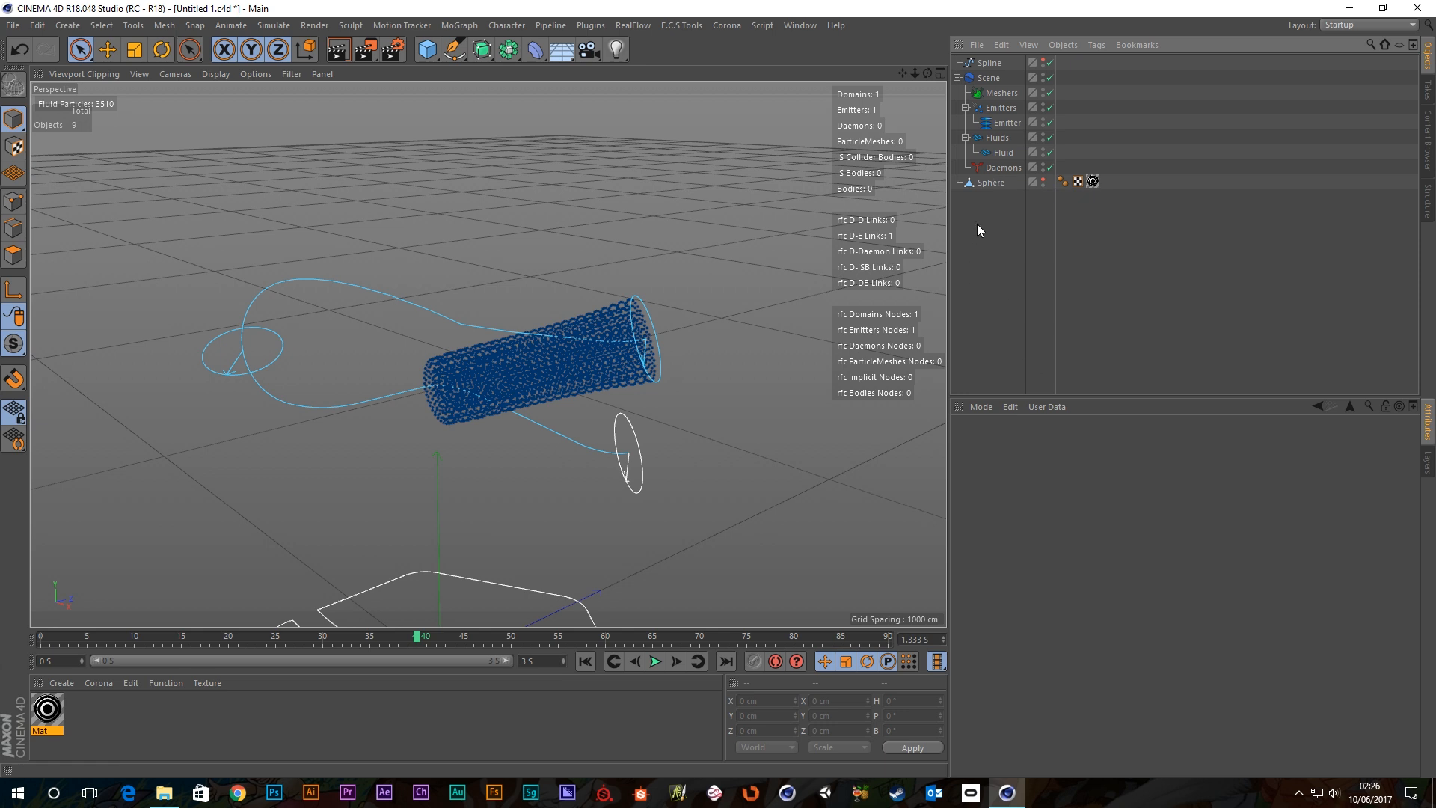
Set the Emitter's creation mode to Axis, play it, and reveal its control-point settings.
left_click(1001, 122)
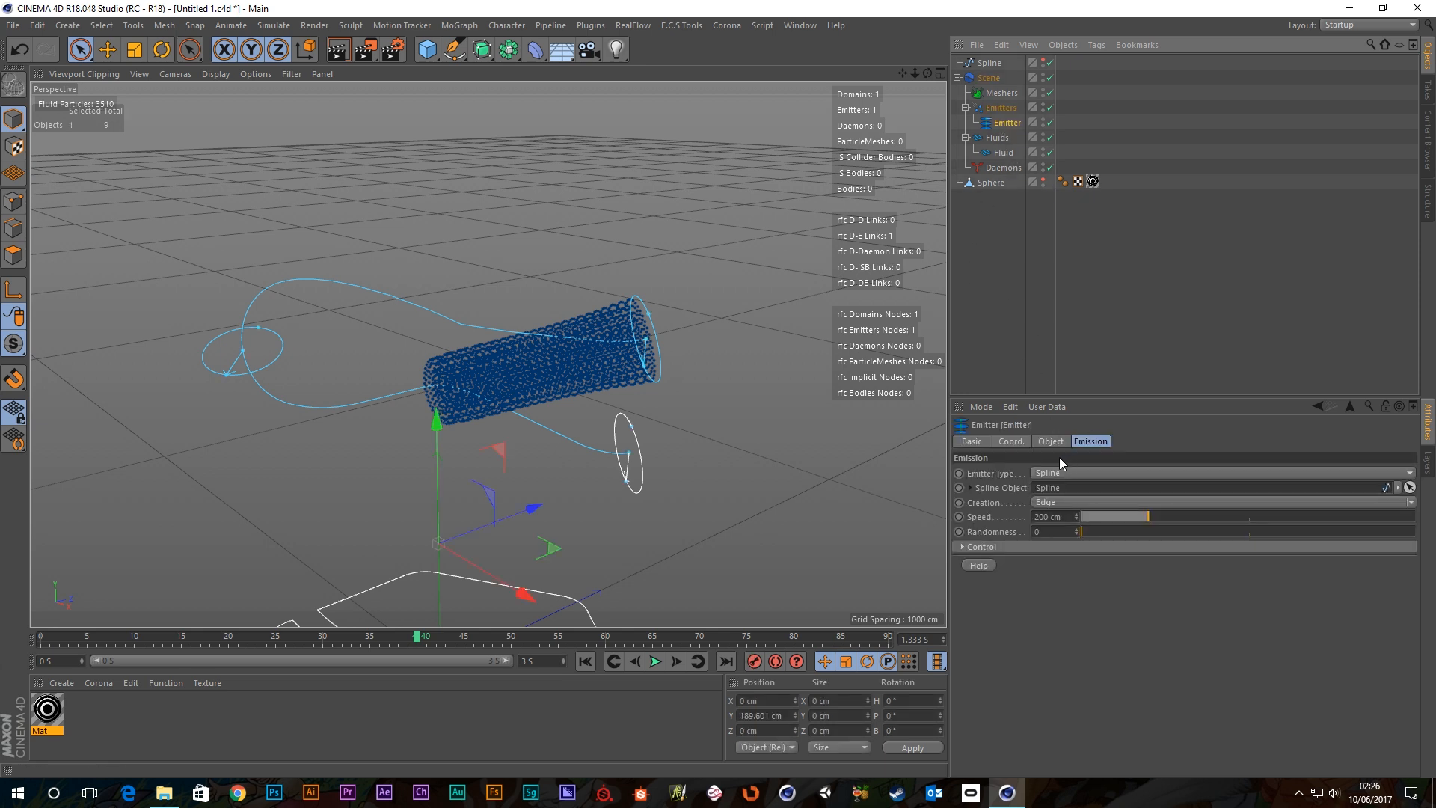
left_click_drag(806, 464, 757, 462, "alt")
middle_click_drag(758, 460, 741, 420, "alt")
left_click(1393, 501)
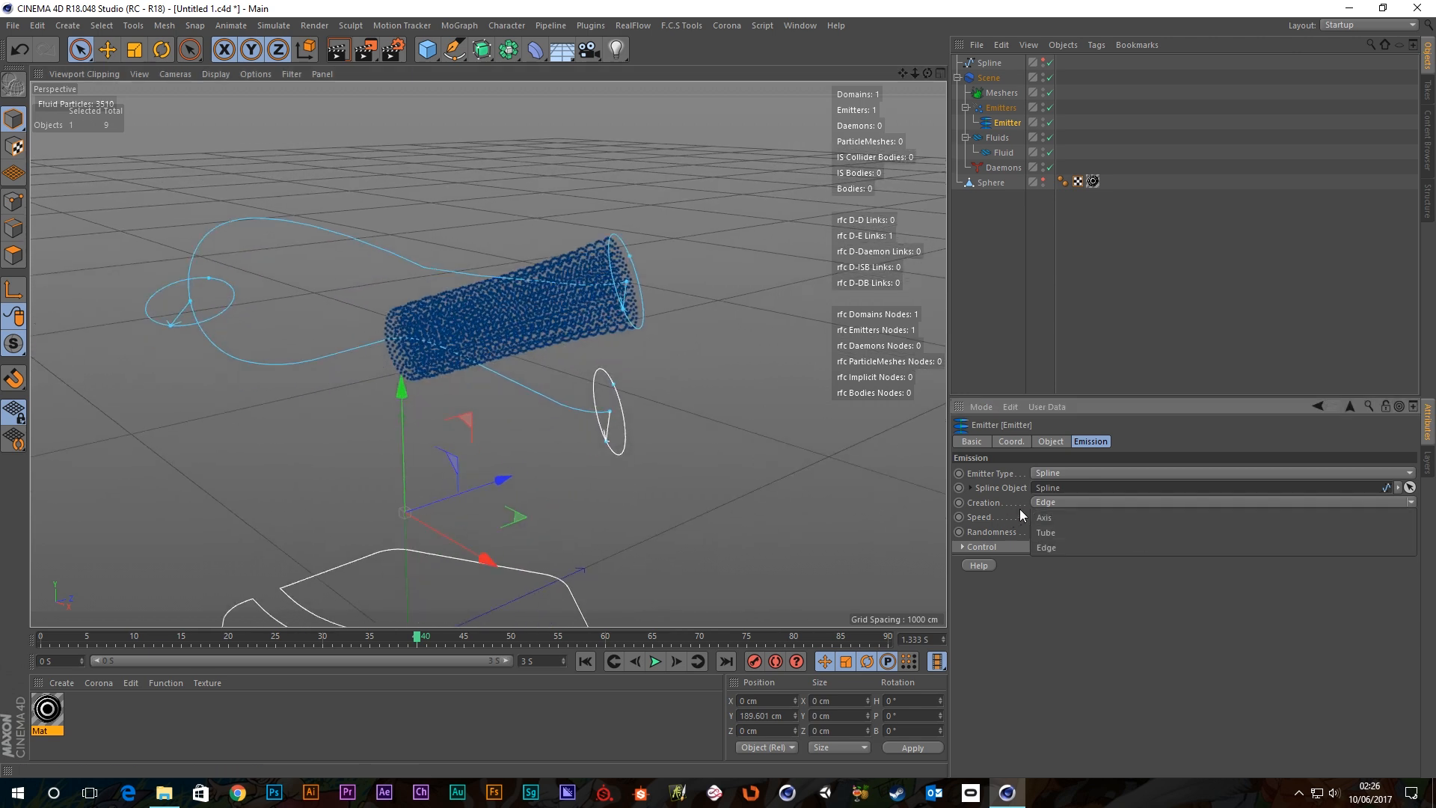
left_click(1062, 517)
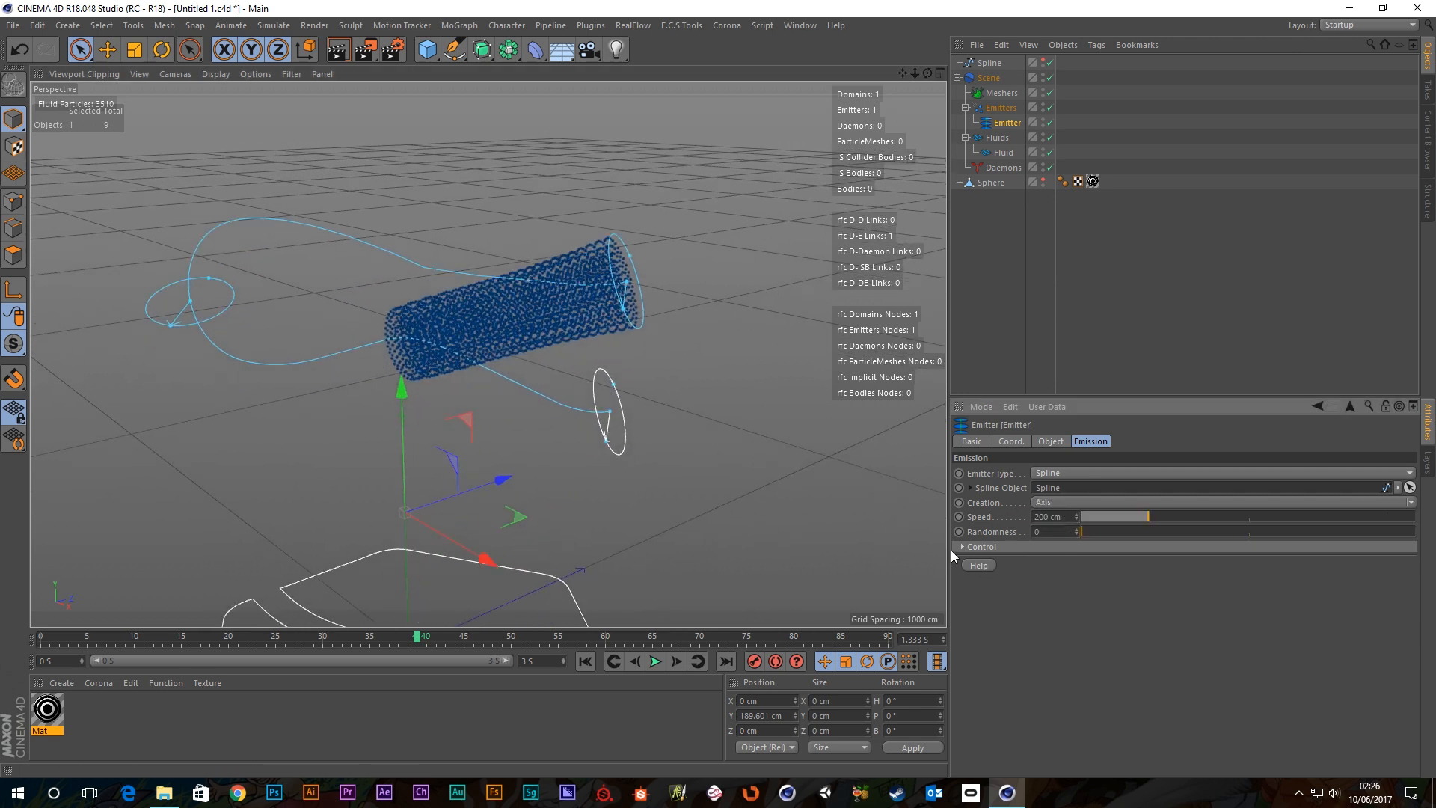
left_click(654, 662)
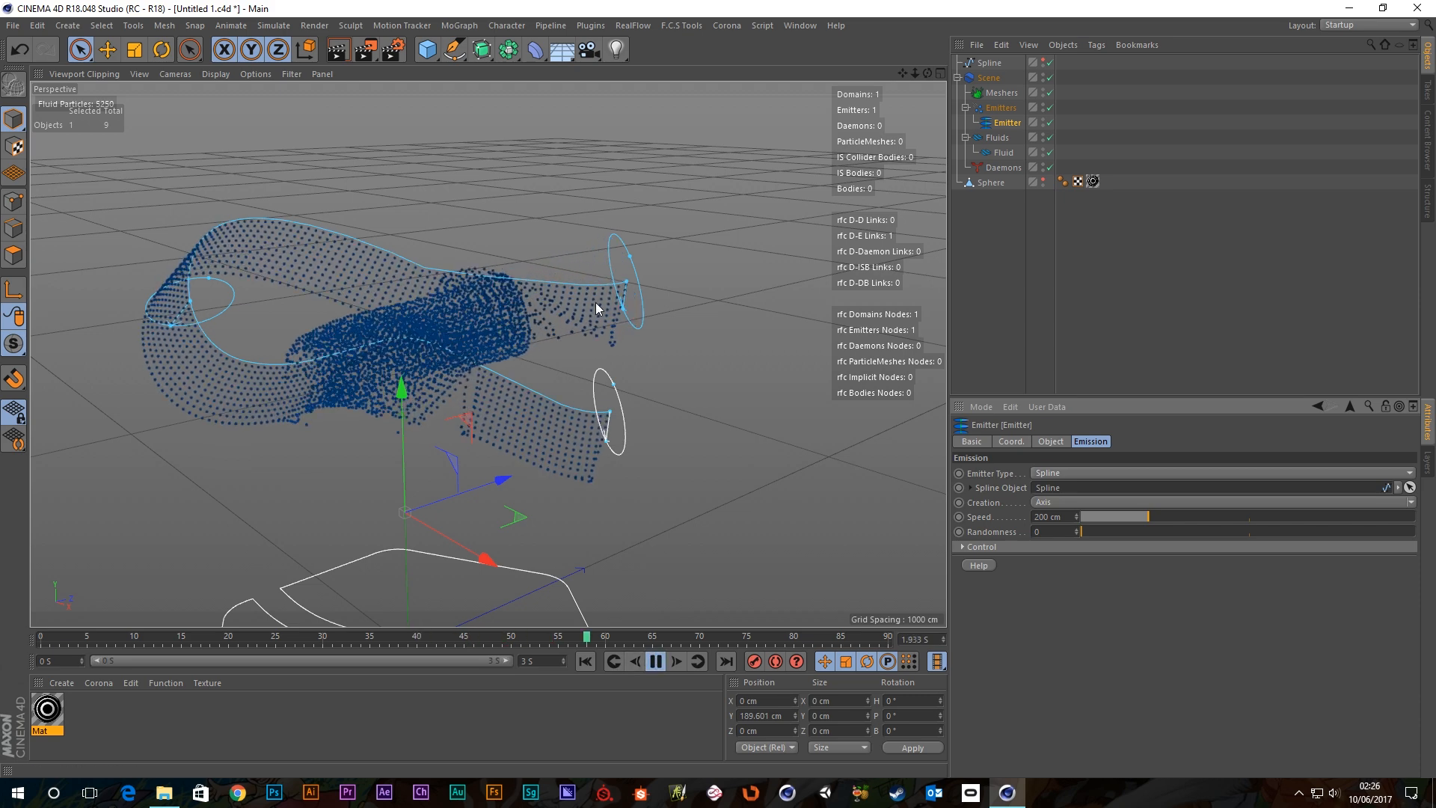
left_click_drag(595, 302, 688, 264, "alt")
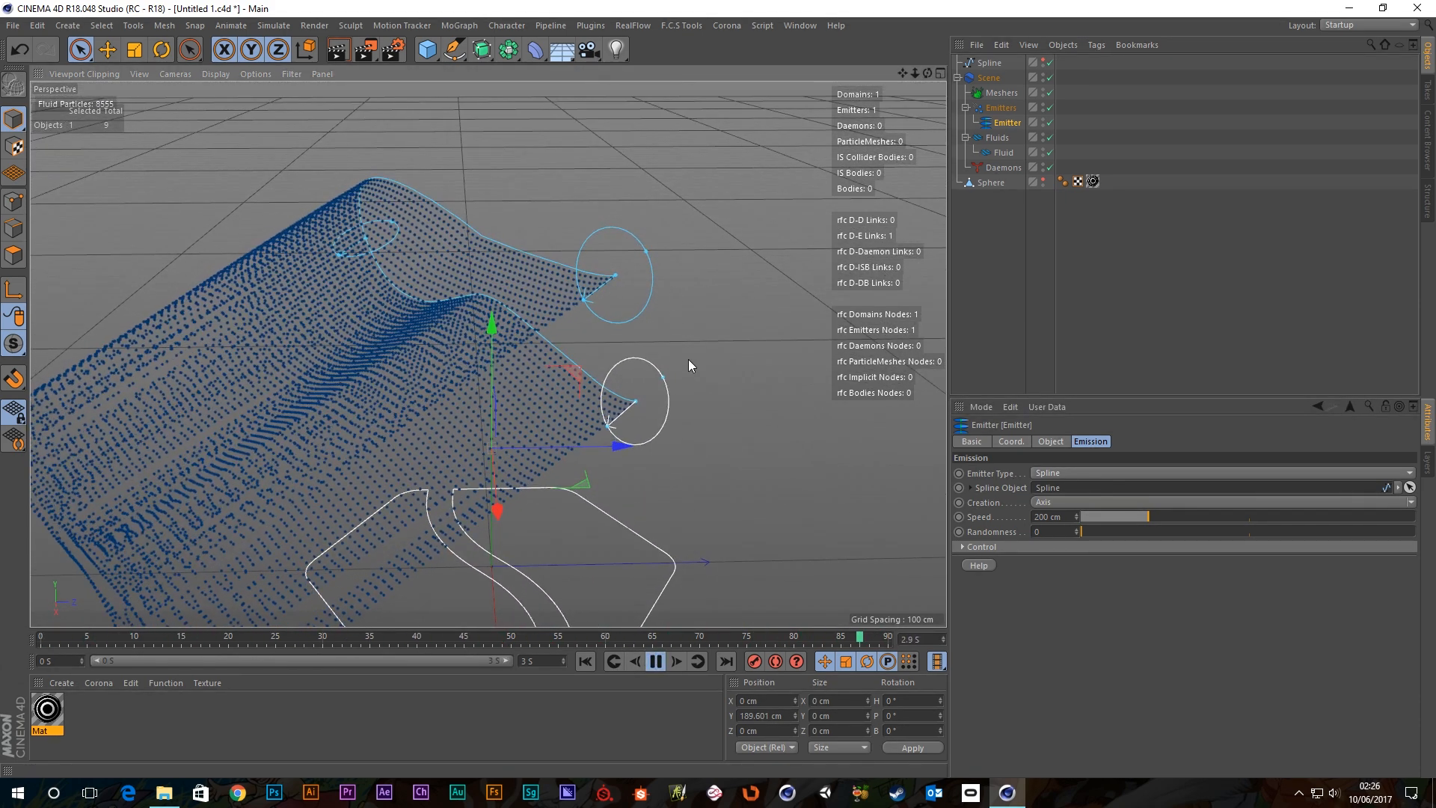
left_click(963, 547)
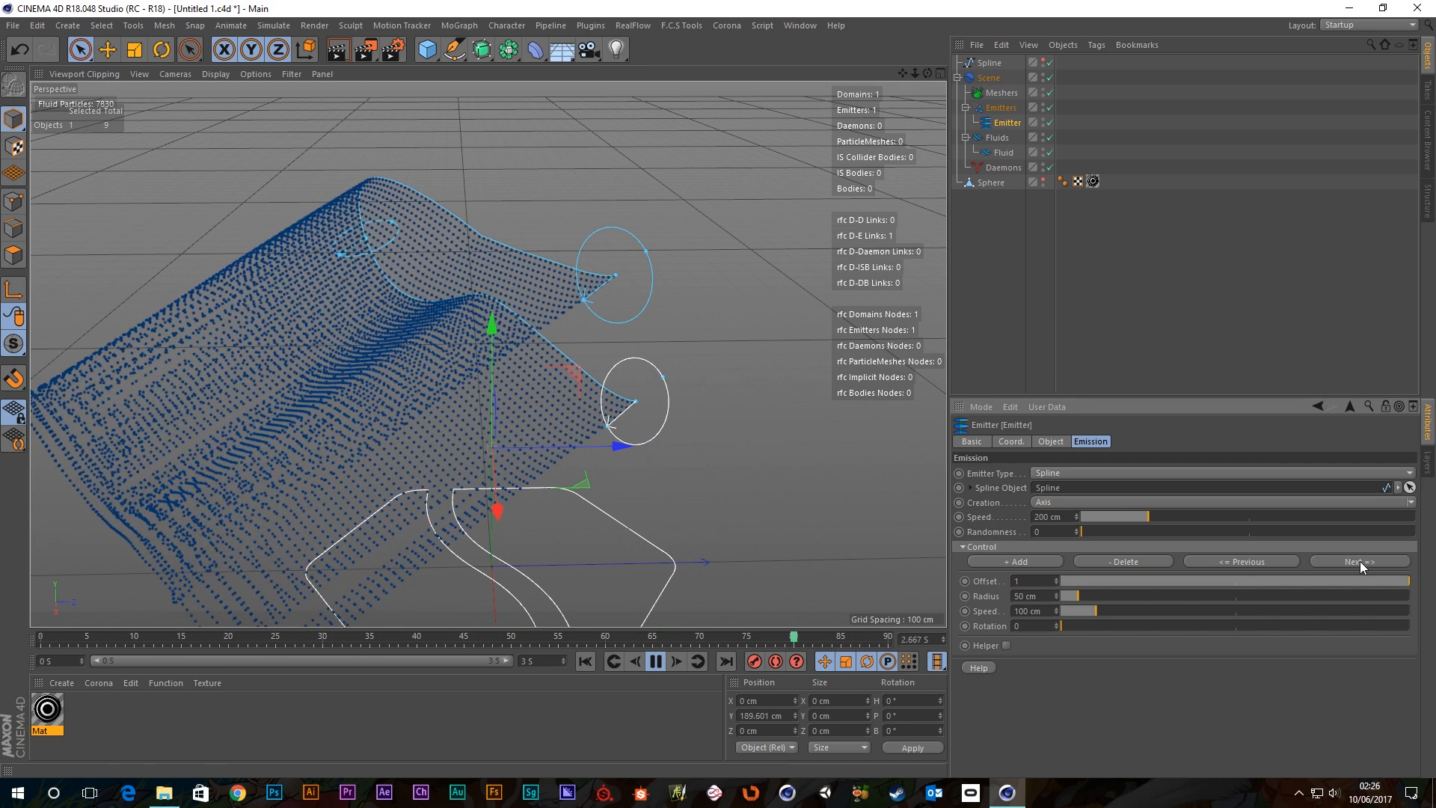
Go back to the first control point, keep Offset 0, and raise its Radius to 108 cm.
left_click(1240, 563)
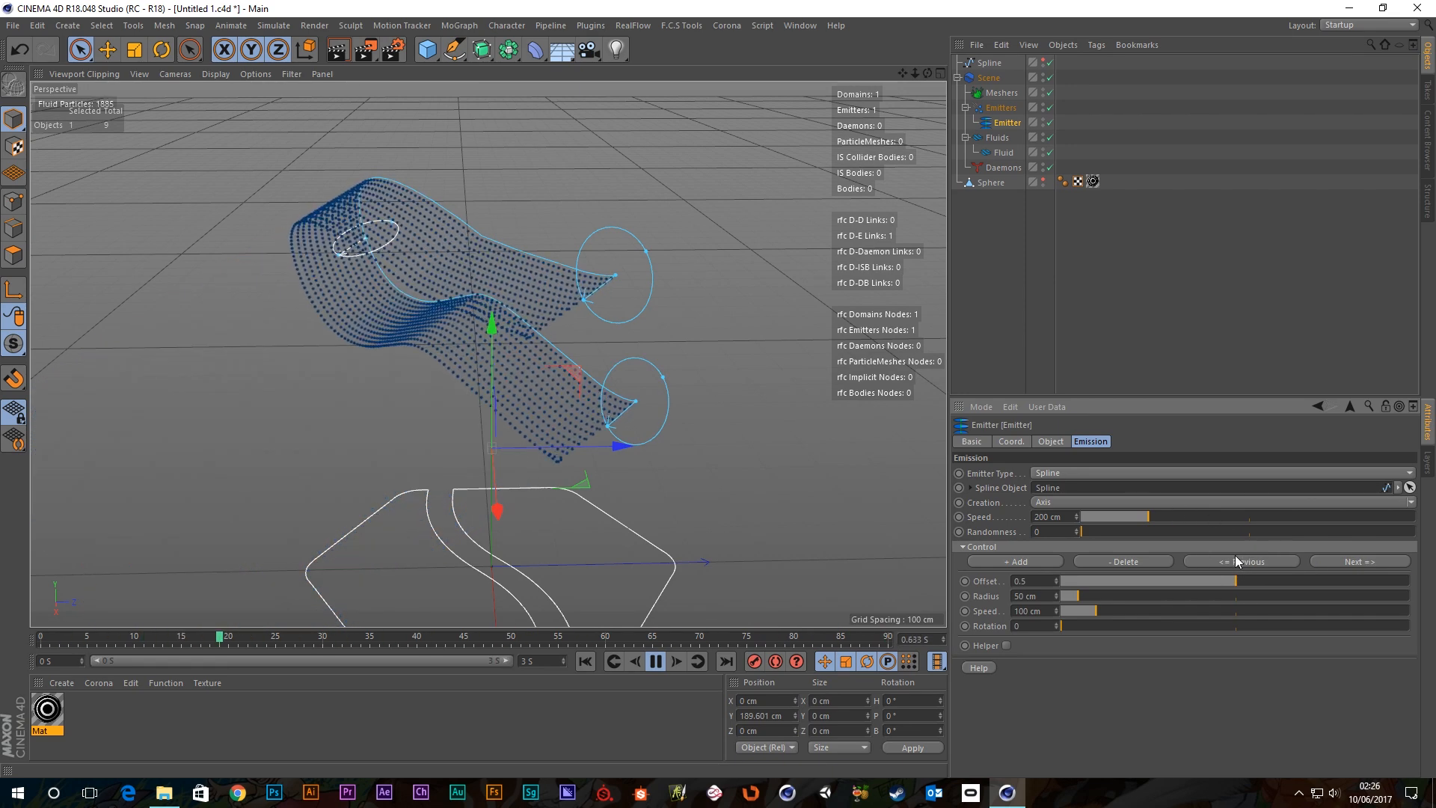
left_click(1231, 561)
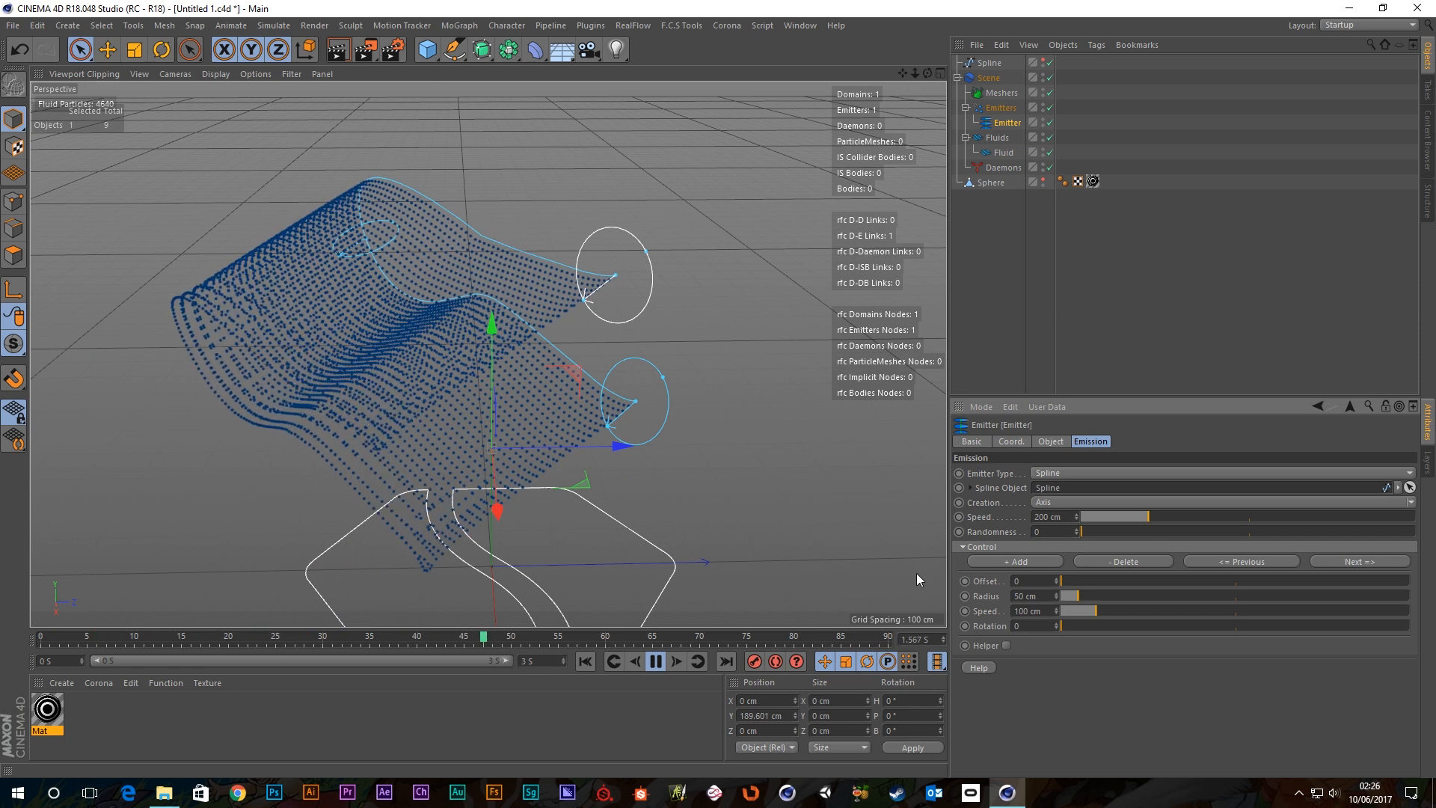
left_click_drag(1069, 583, 1138, 579)
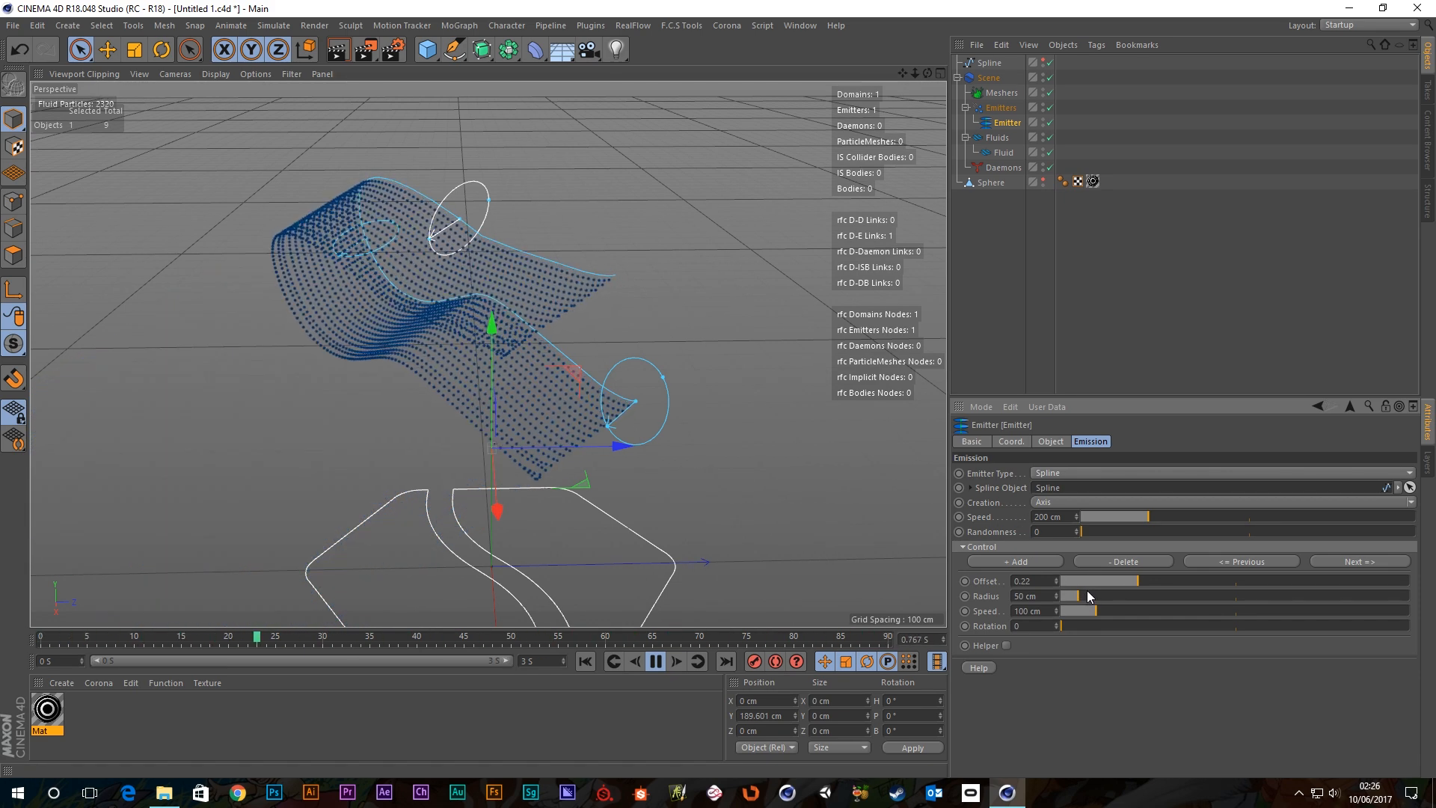
key("ctrl+z")
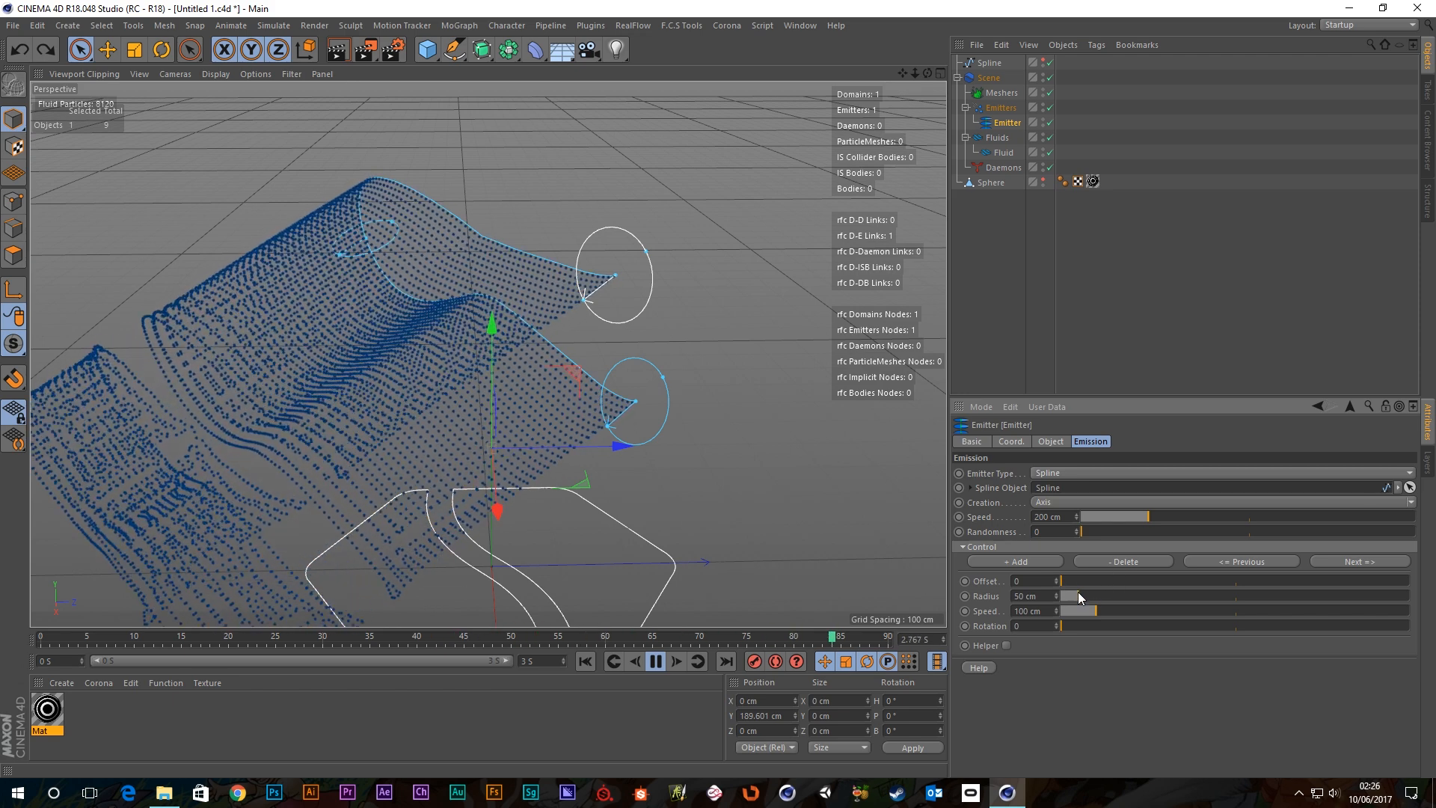
left_click_drag(1081, 596, 1100, 595)
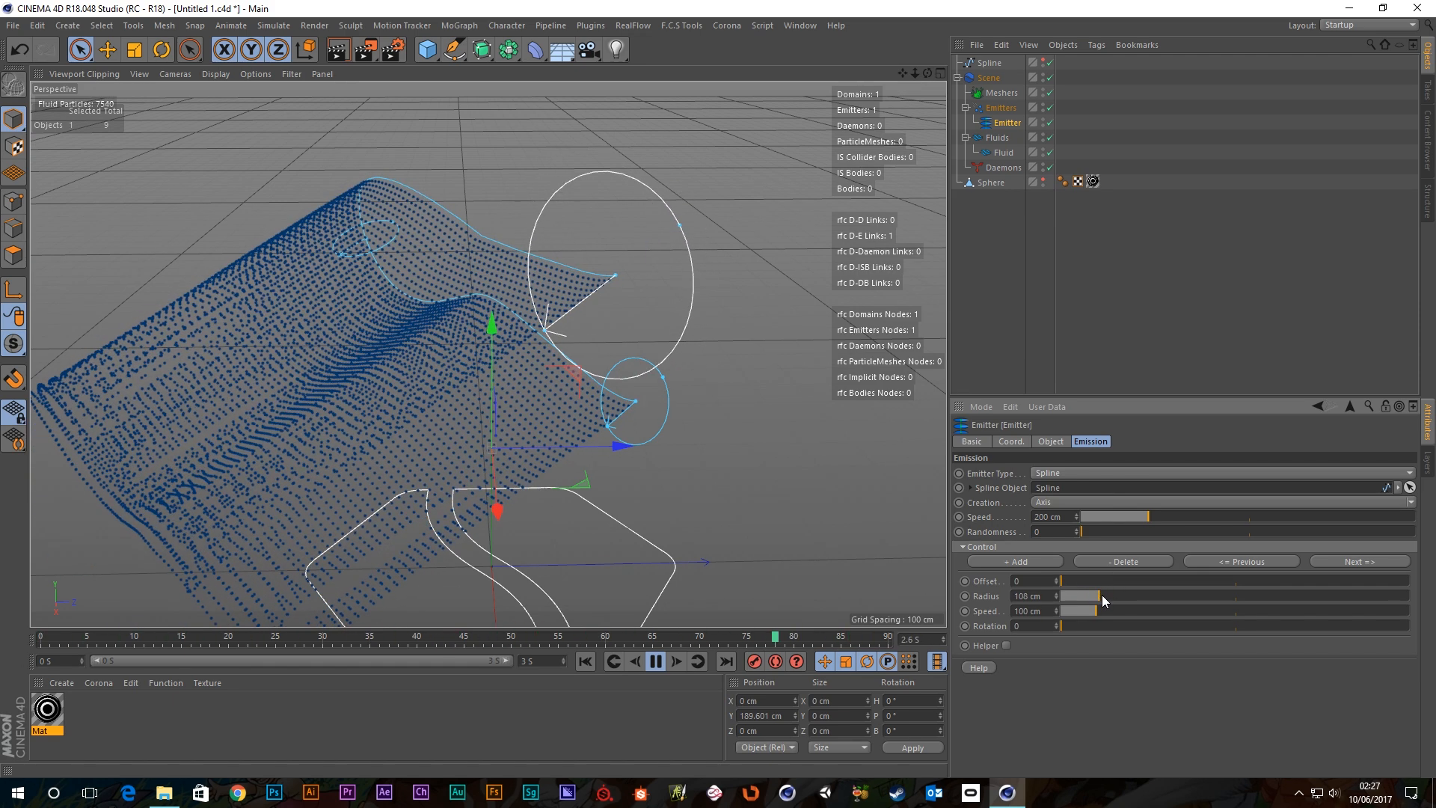
Try Tube creation mode and inspect it, then undo back to Axis with 50 cm radius.
left_click(1410, 503)
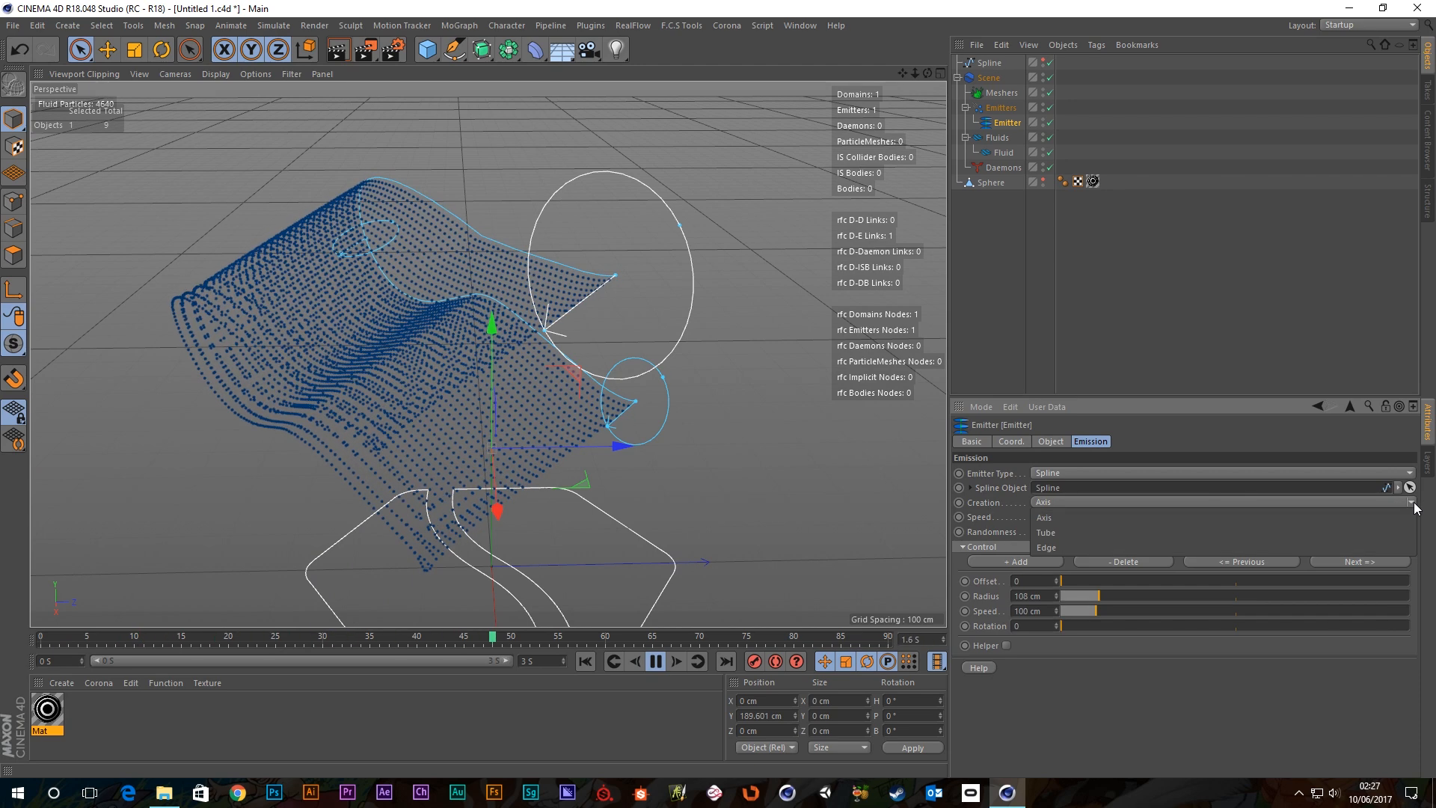
left_click(1086, 533)
left_click_drag(469, 393, 484, 354, "alt")
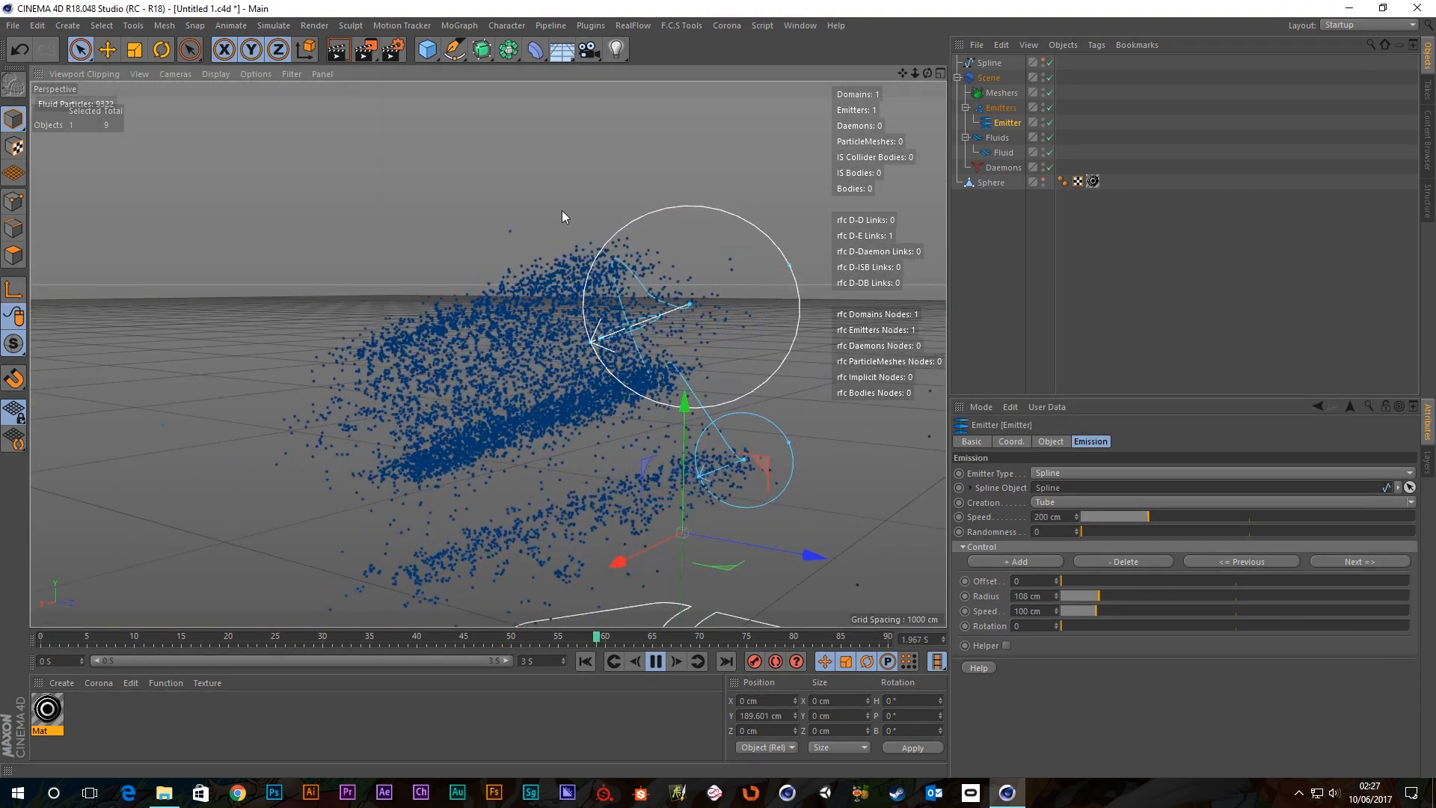
left_click_drag(638, 308, 722, 352, "alt")
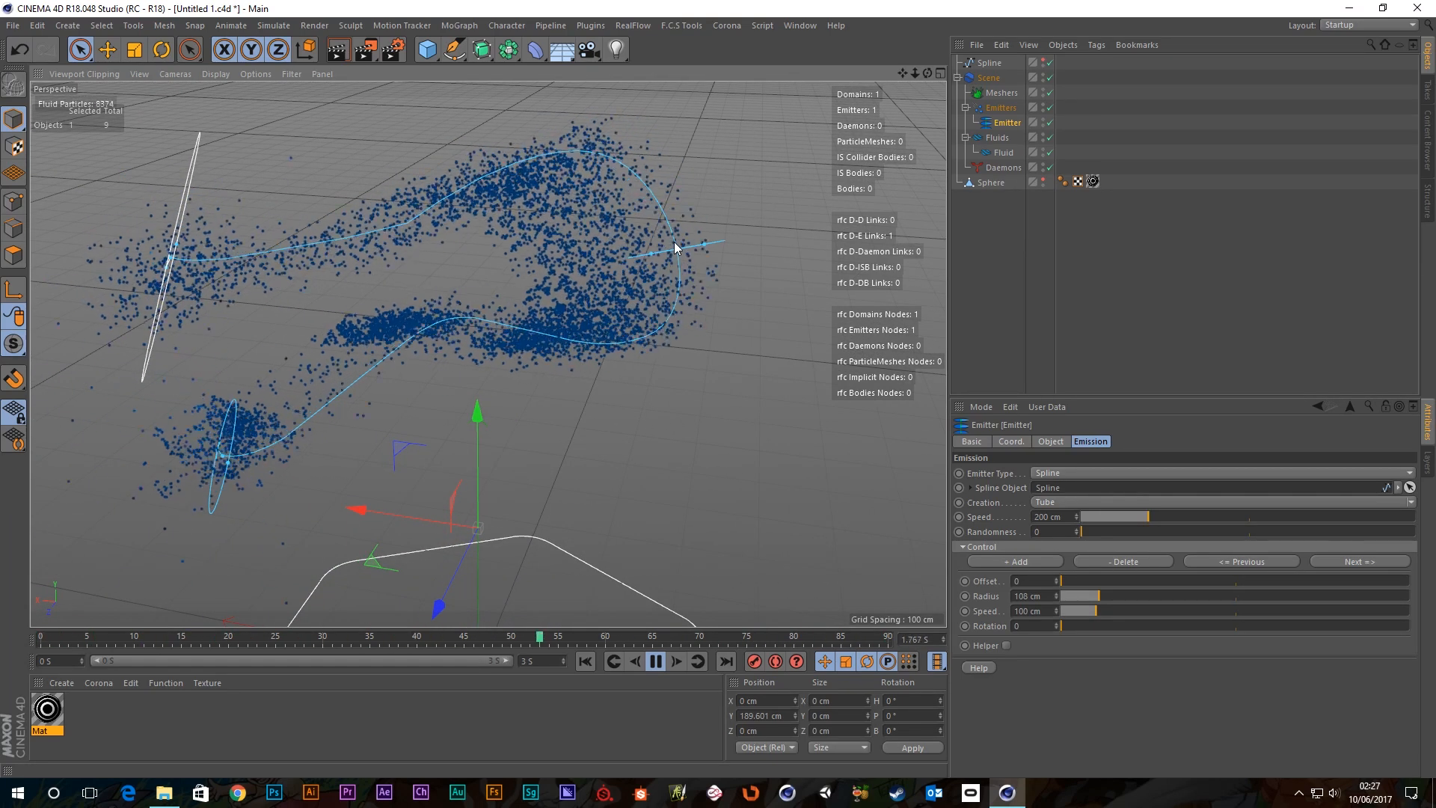
left_click_drag(674, 241, 748, 241, "alt")
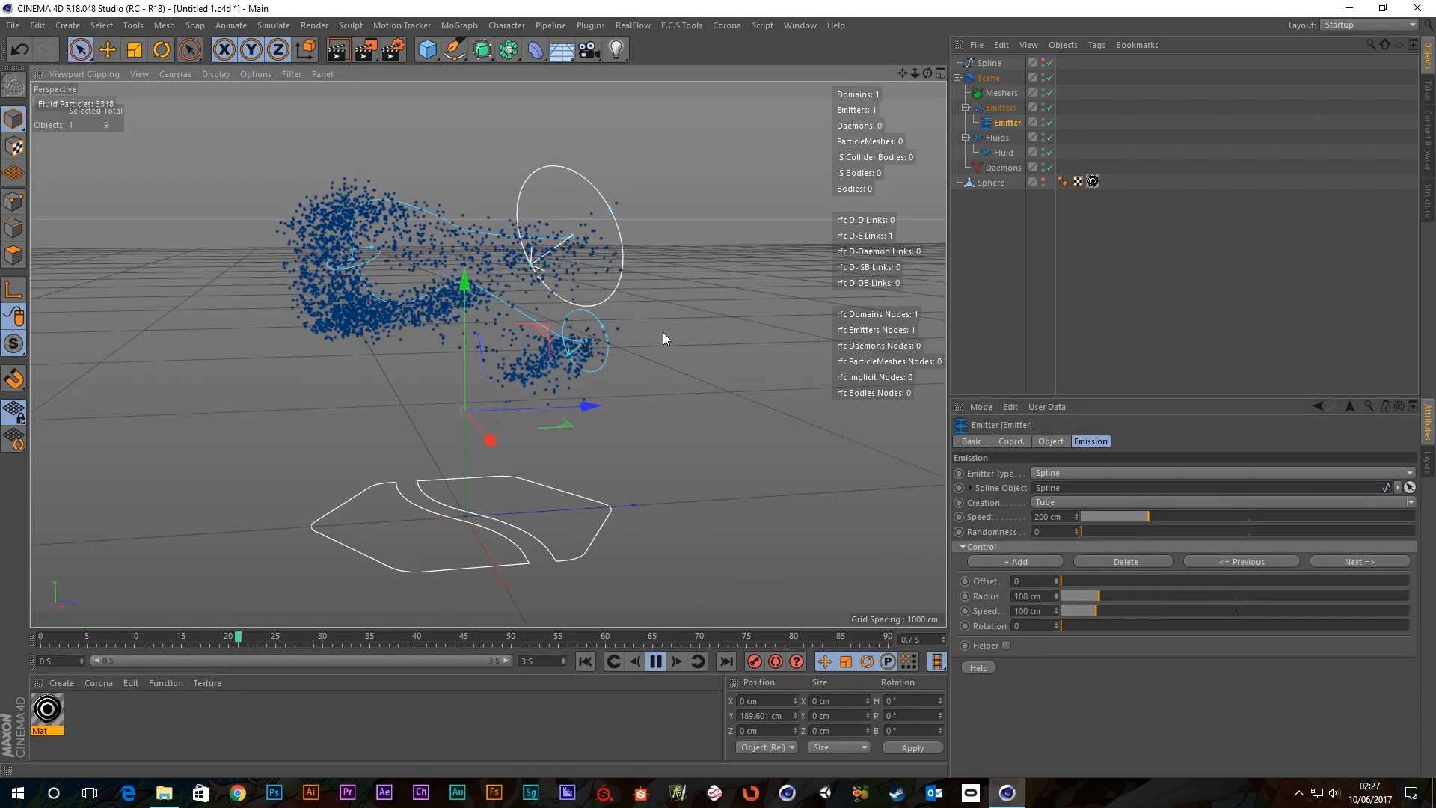
key("ctrl+z")
key("ctrl+z")
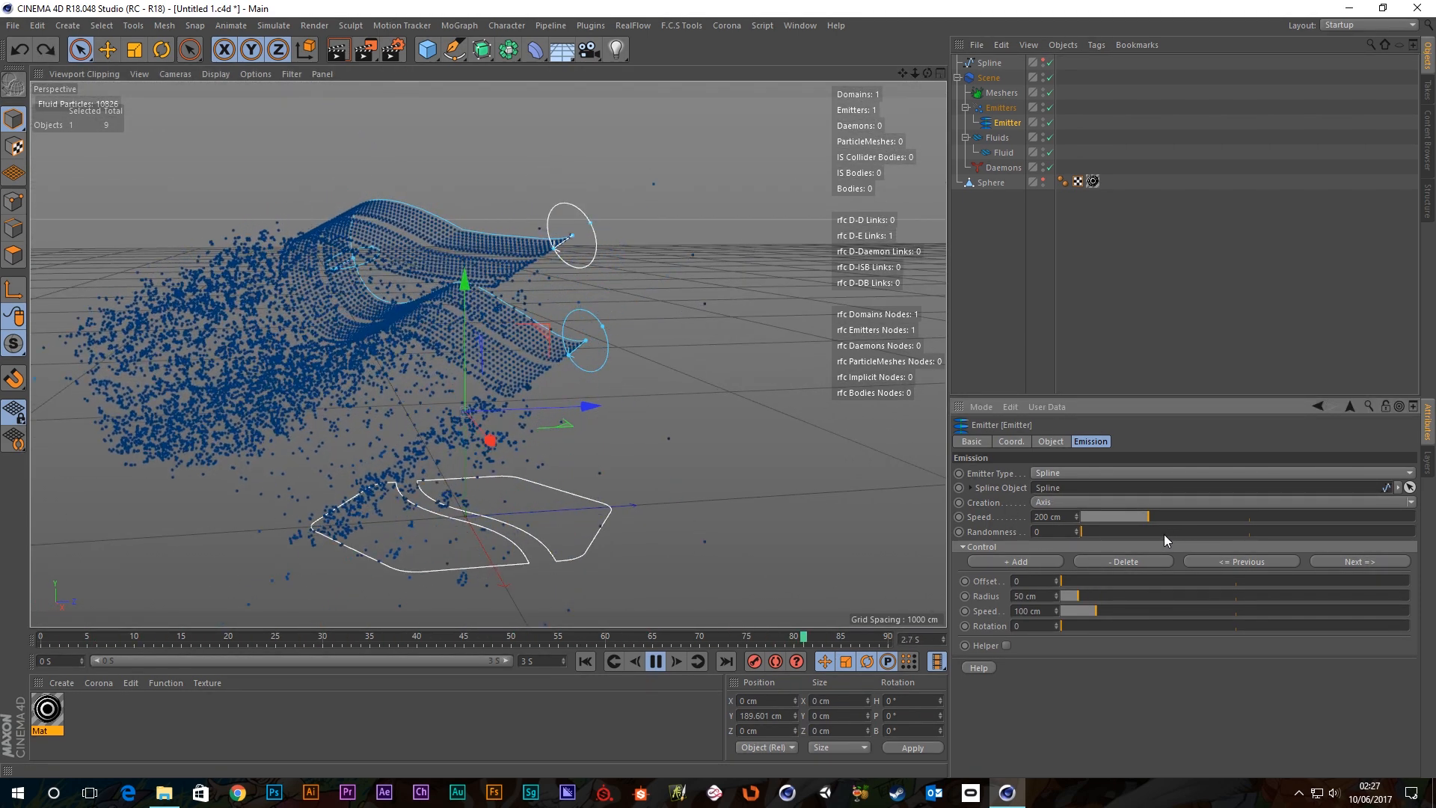
left_click_drag(676, 351, 625, 342, "alt")
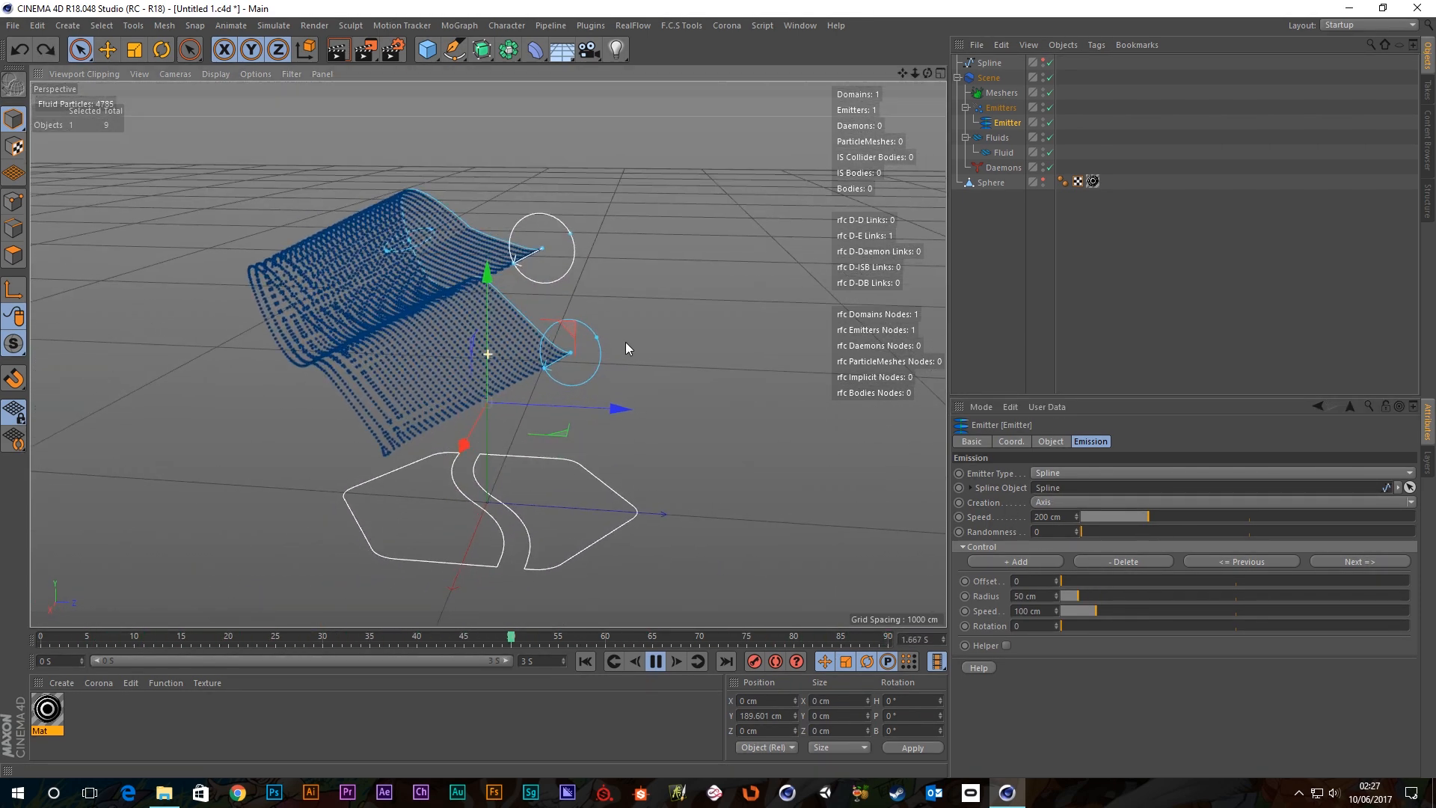
left_click(1412, 502)
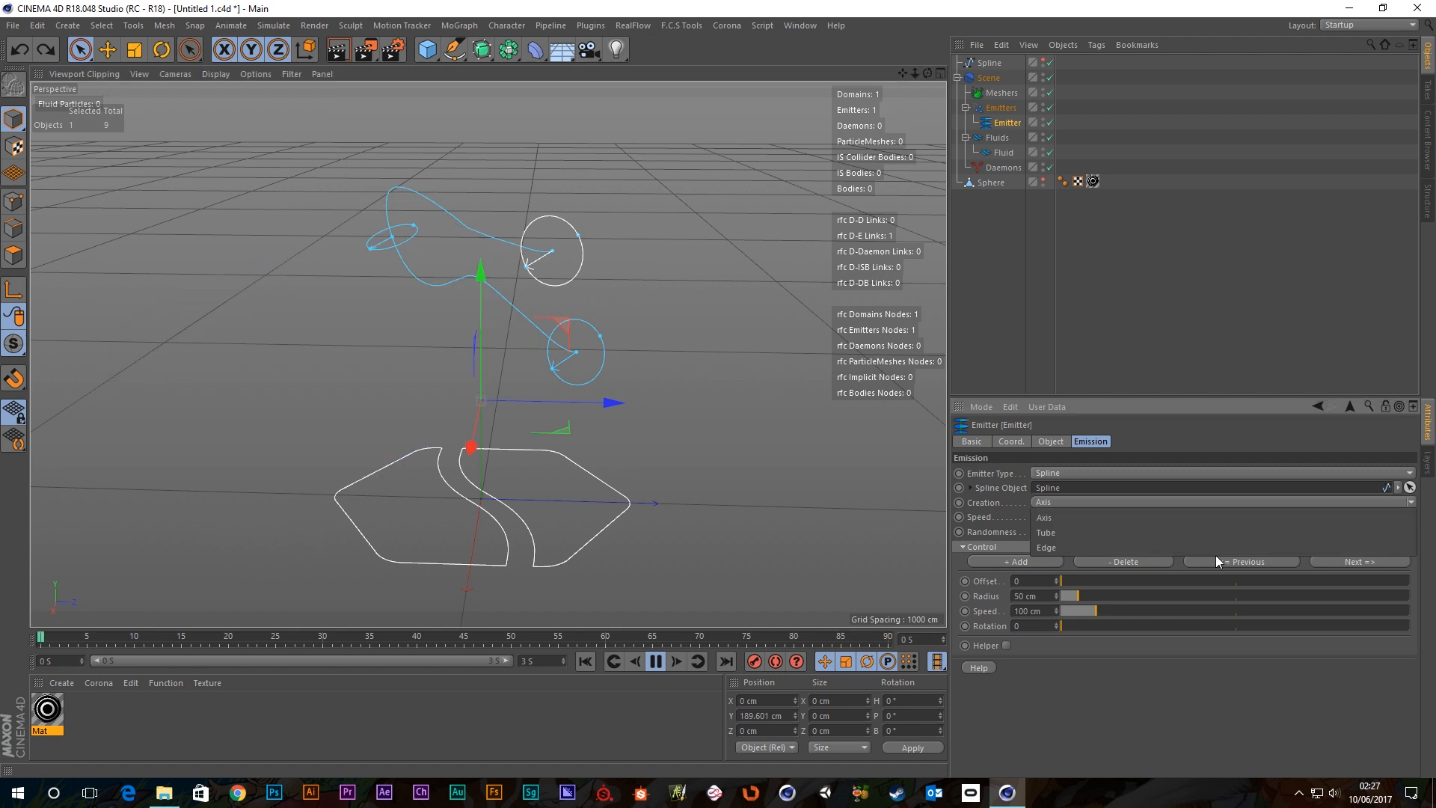
left_click(1050, 533)
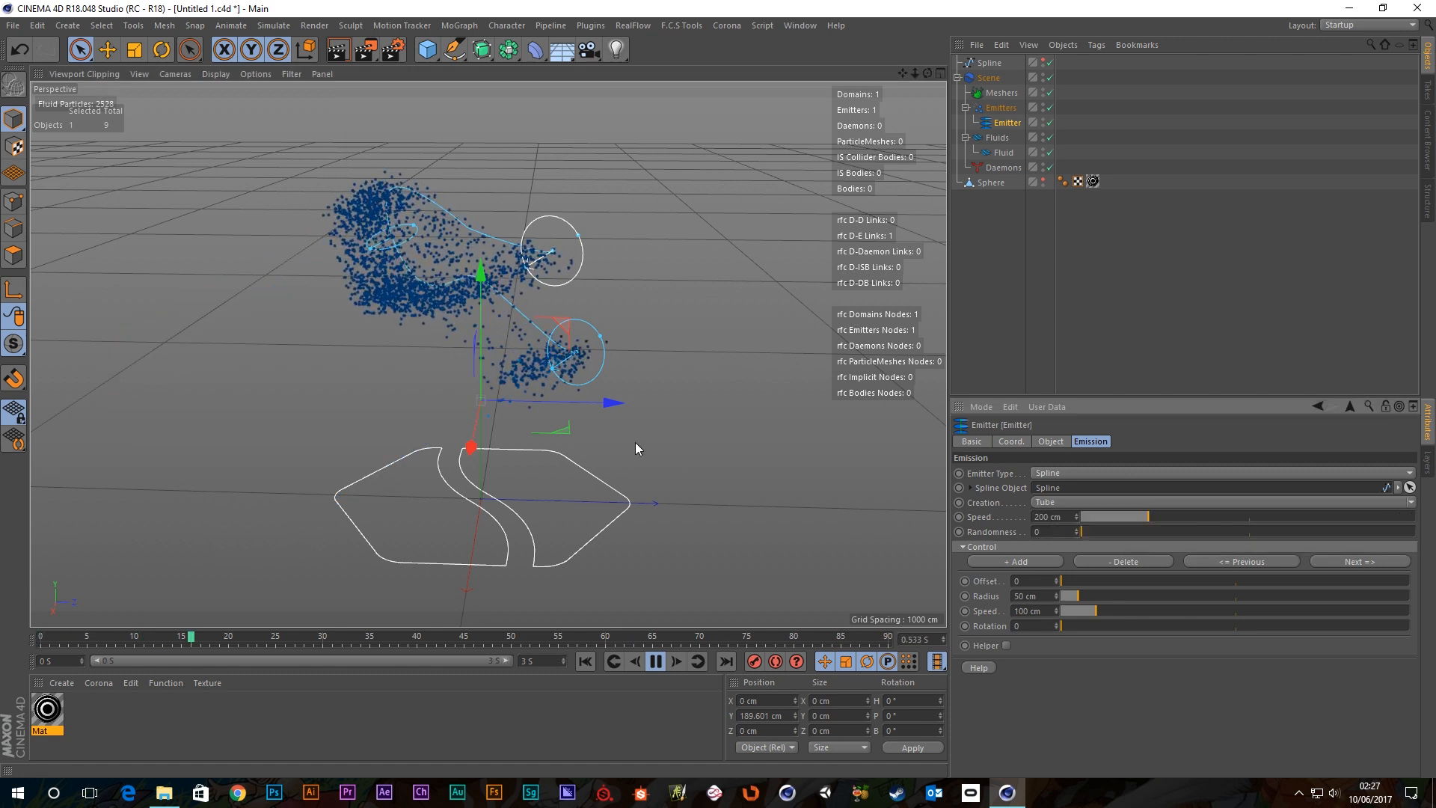
left_click_drag(635, 449, 604, 406, "alt")
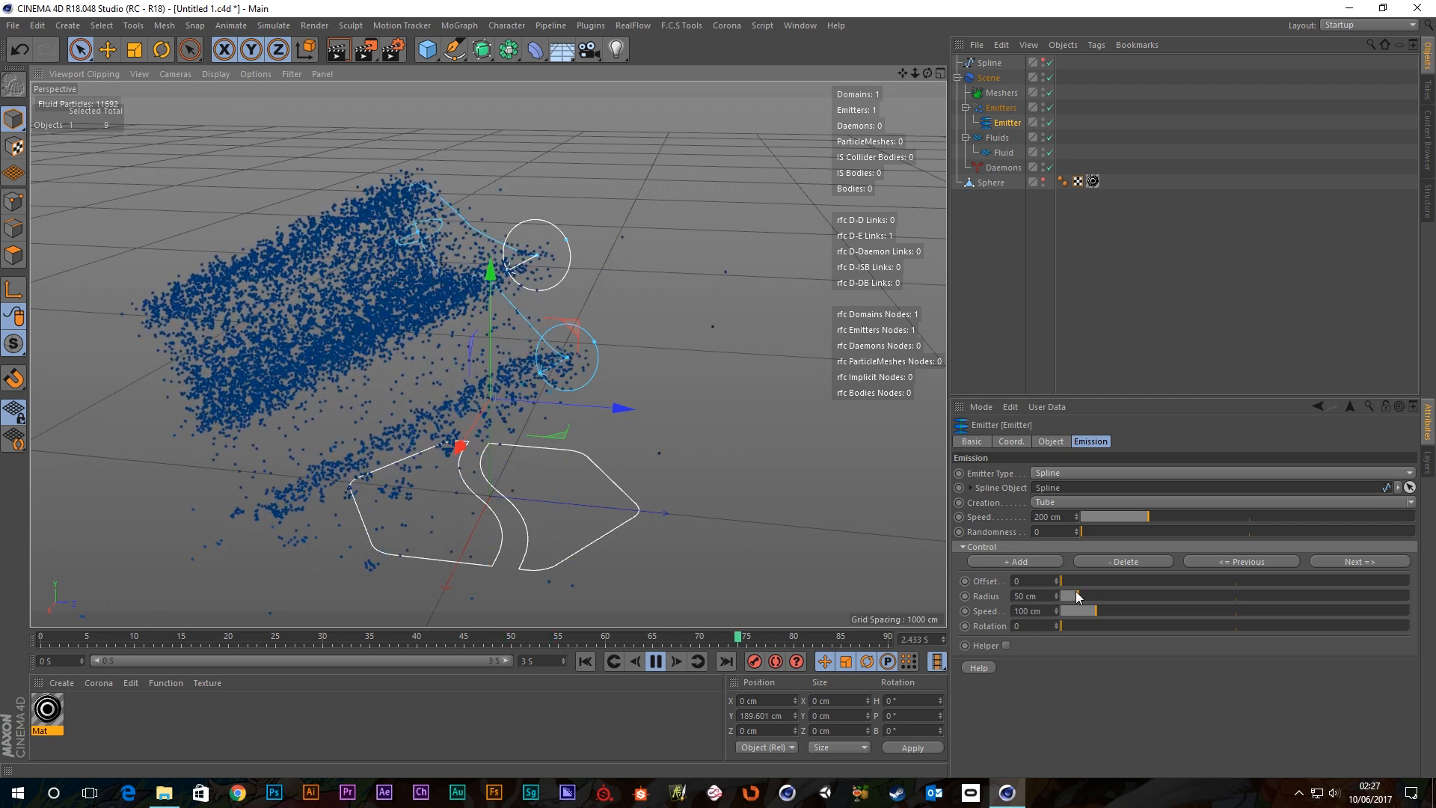
left_click_drag(1077, 593, 1305, 564)
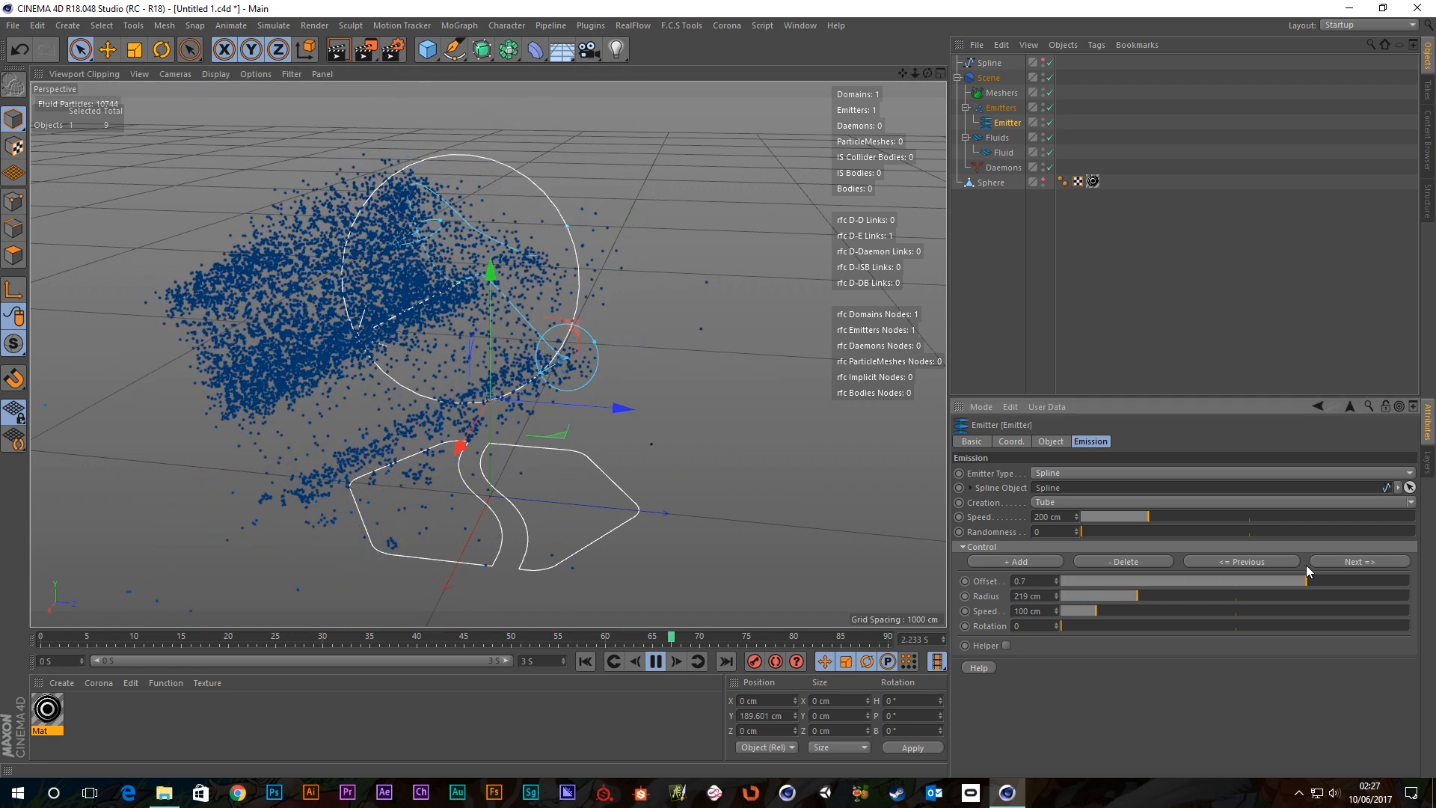
key("ctrl+z")
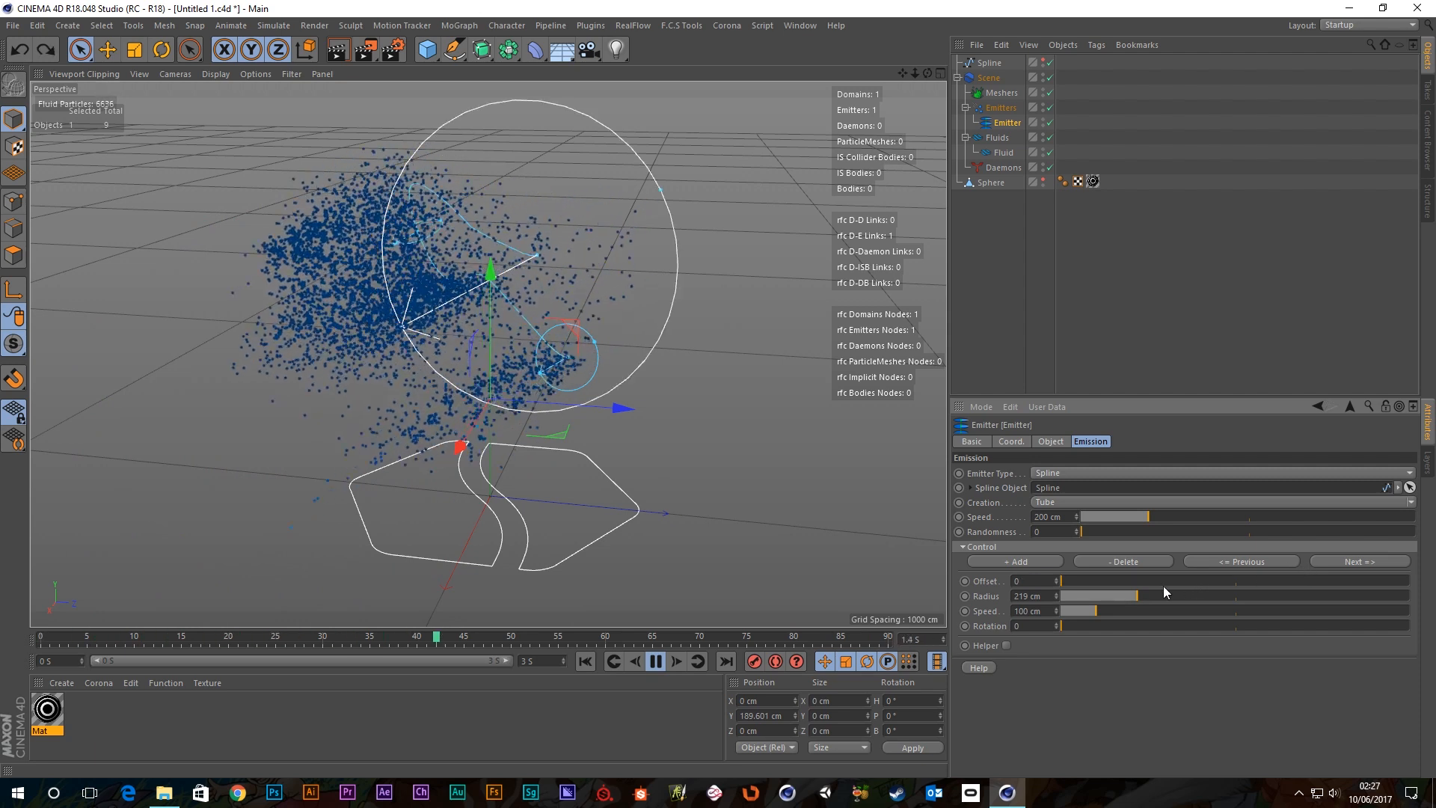
left_click_drag(1089, 595, 1186, 590)
left_click_drag(583, 395, 616, 372, "alt")
key("ctrl+z")
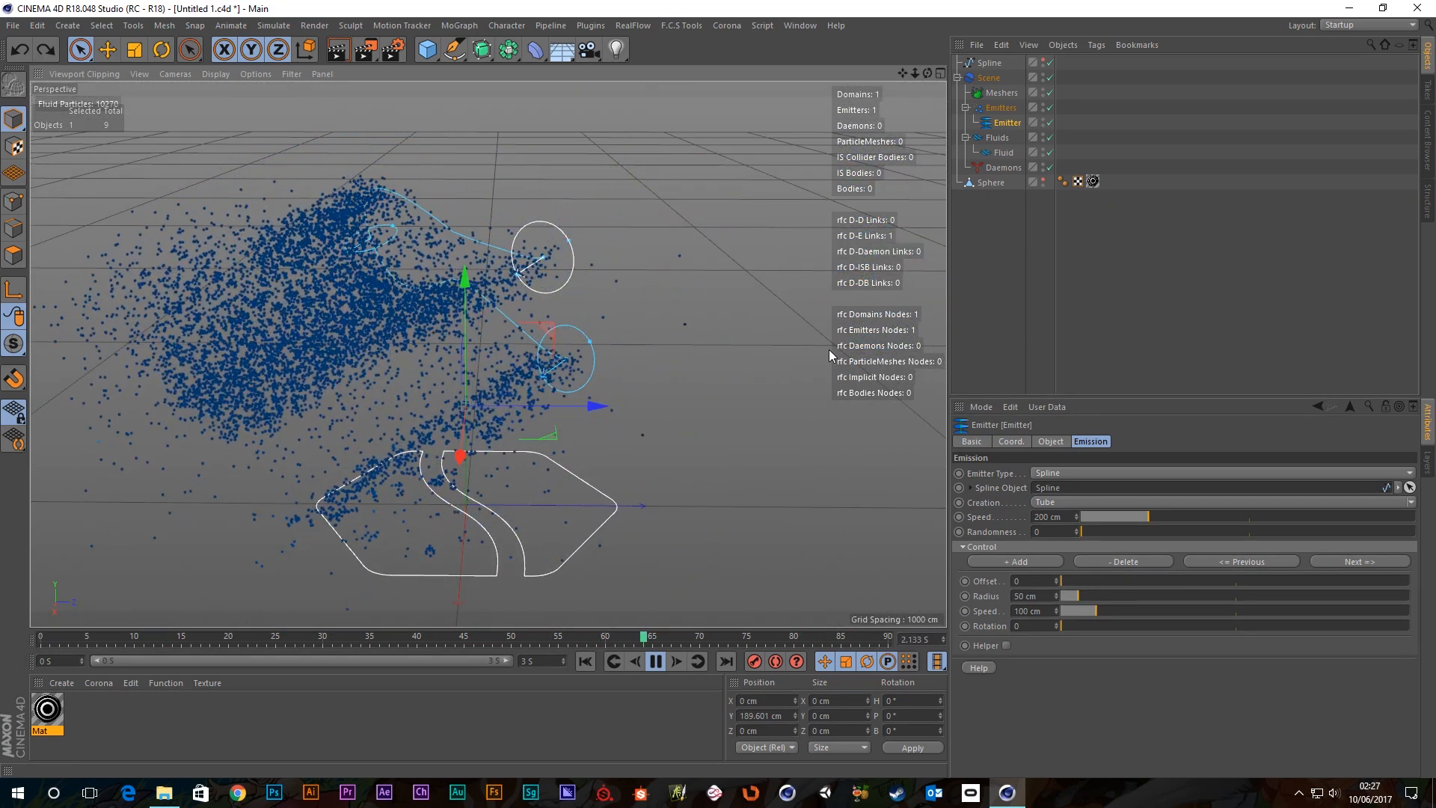
left_click(1055, 521)
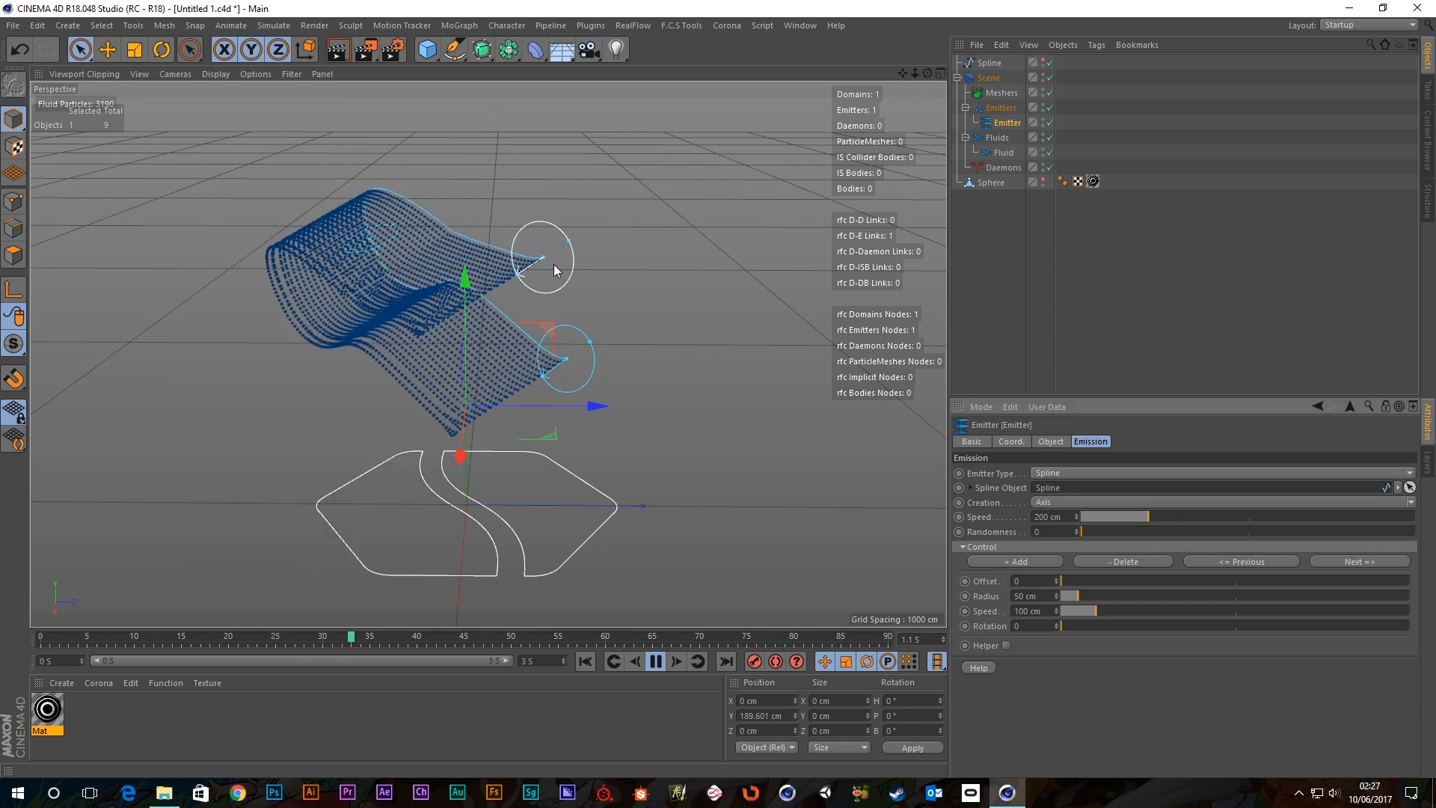
Try a higher control-point speed while inspecting the fluid, then undo it to 100 cm.
left_click_drag(1095, 611, 1133, 613)
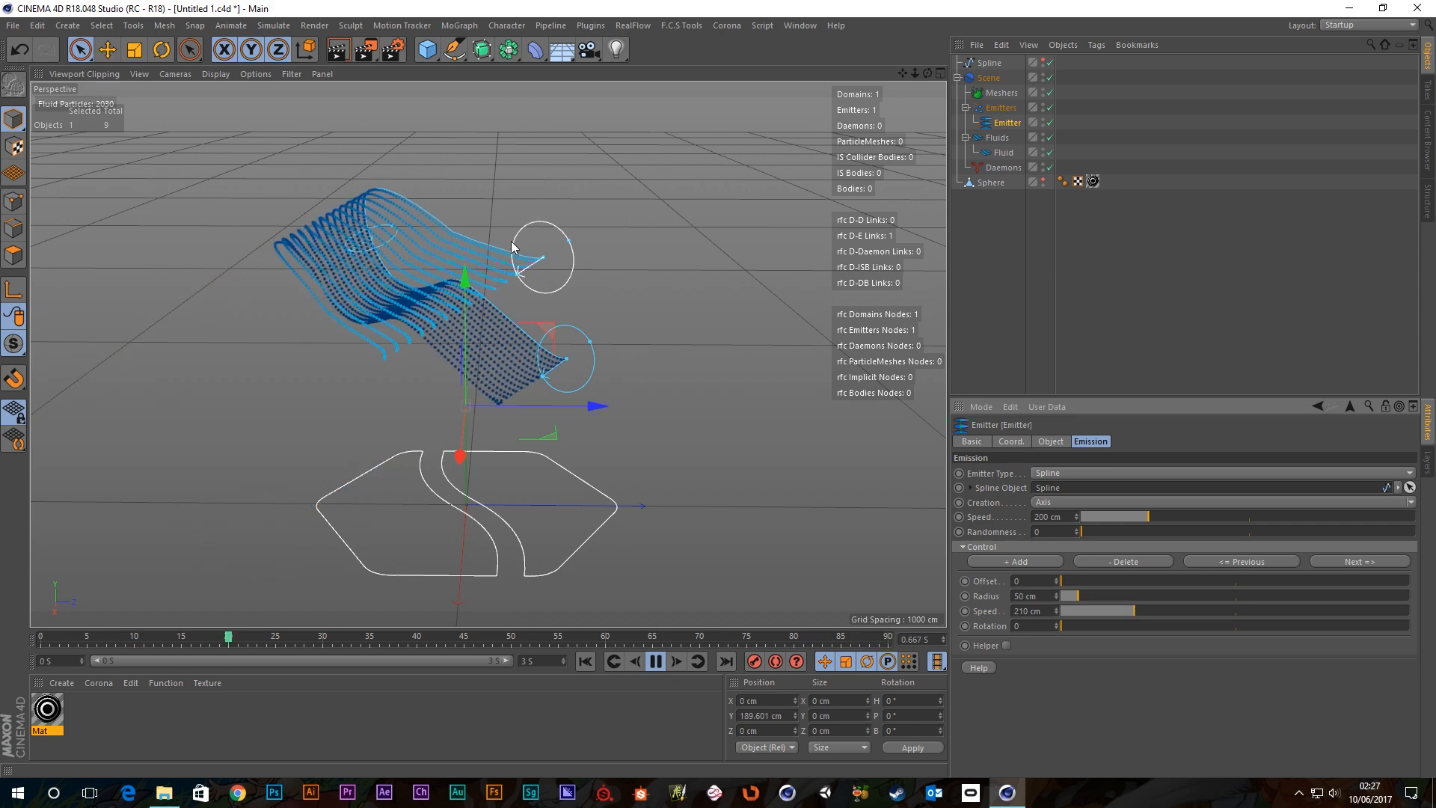
mouse_move(517, 251)
left_mouse_down("alt")
mouse_move(654, 277)
mouse_move(580, 250)
mouse_move(516, 251)
left_mouse_up("alt")
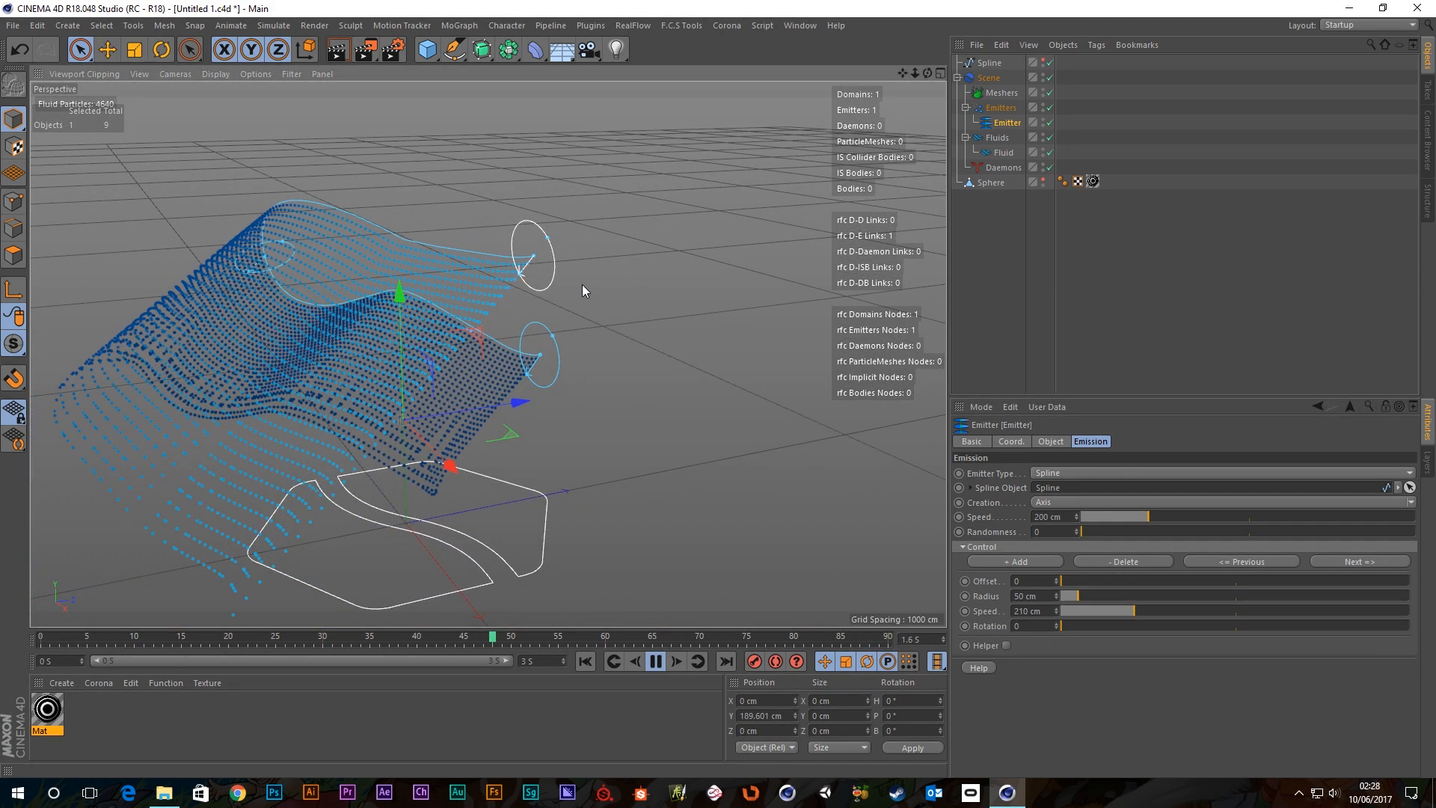
middle_click_drag(465, 234, 597, 271, "alt")
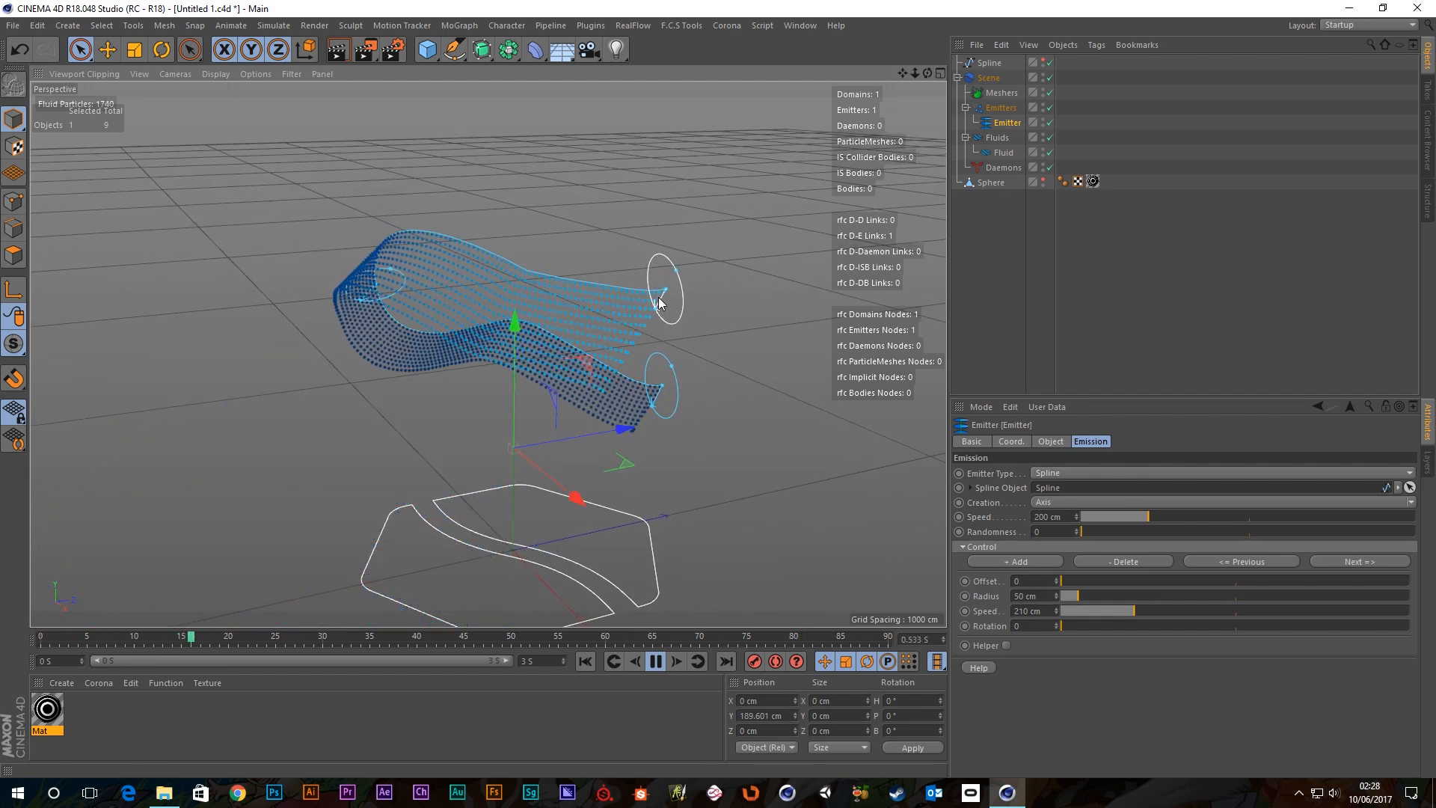
left_click_drag(482, 263, 690, 245, "alt")
left_click_drag(419, 238, 354, 317, "alt")
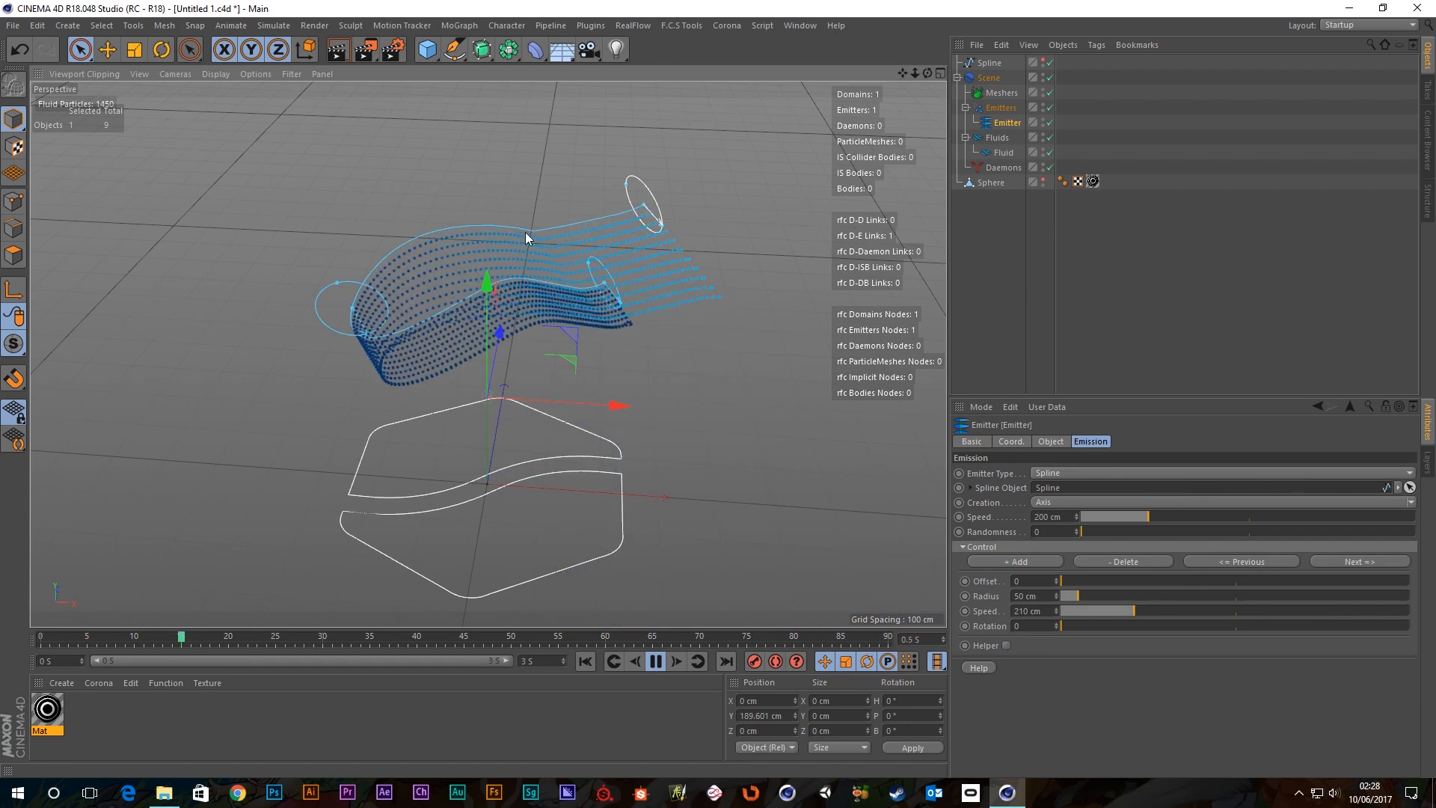
key("ctrl+z")
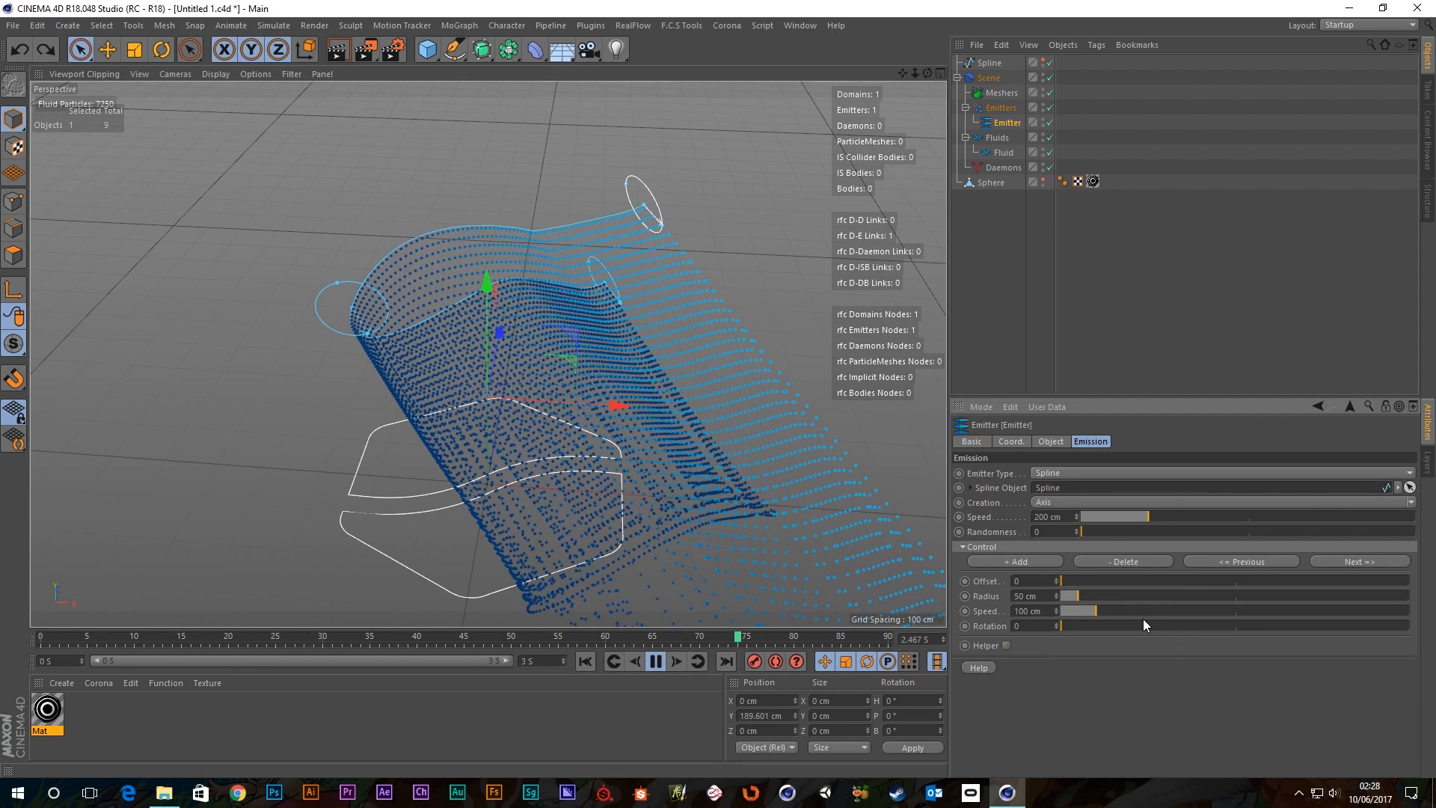
Twist the first control point by setting its Rotation to 103.
left_click_drag(577, 244, 678, 299, "alt")
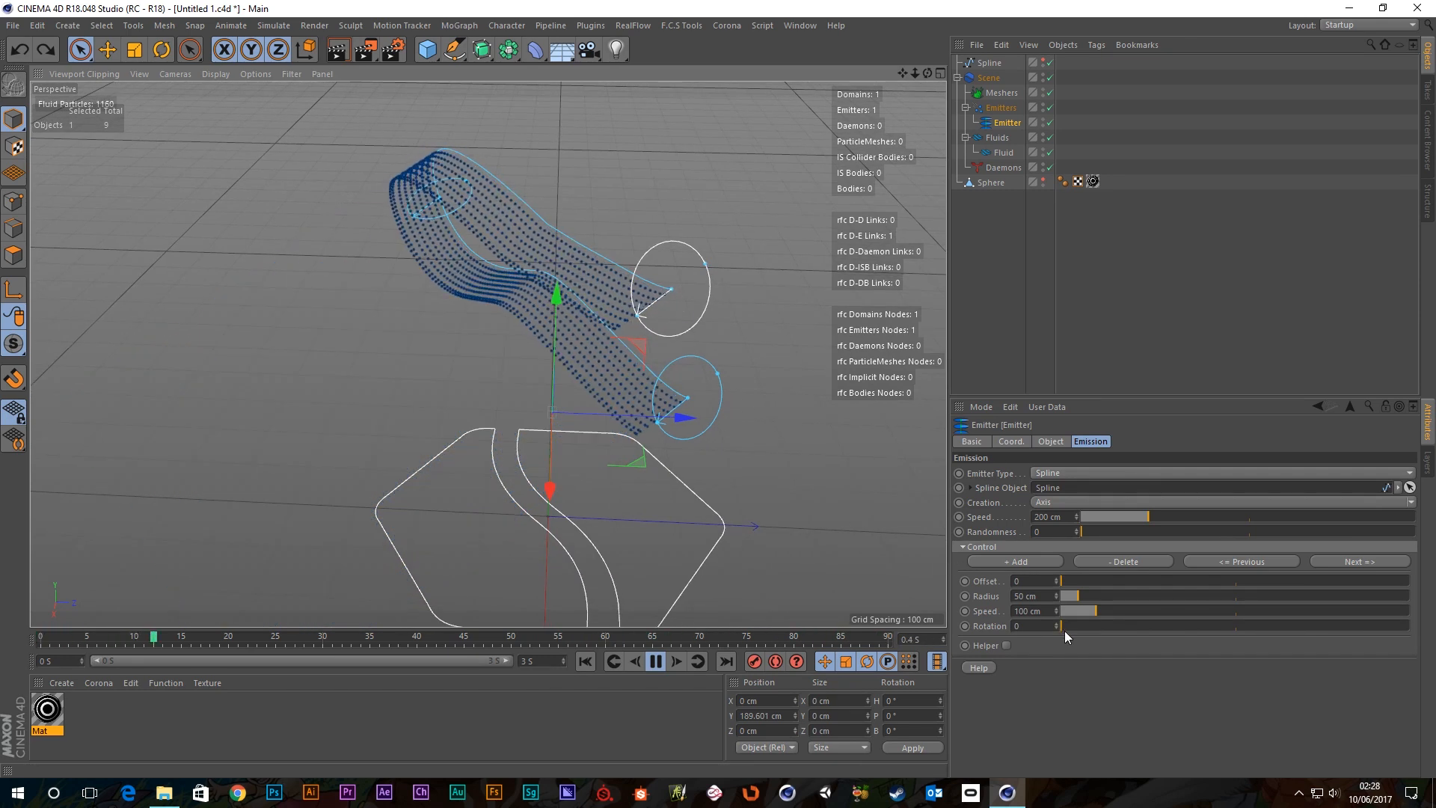
left_click_drag(1065, 626, 1161, 626)
left_click_drag(664, 414, 652, 333, "alt")
Reselect only the Emitter object while viewing the fluid sheet from above.
left_click_drag(410, 321, 581, 286, "alt")
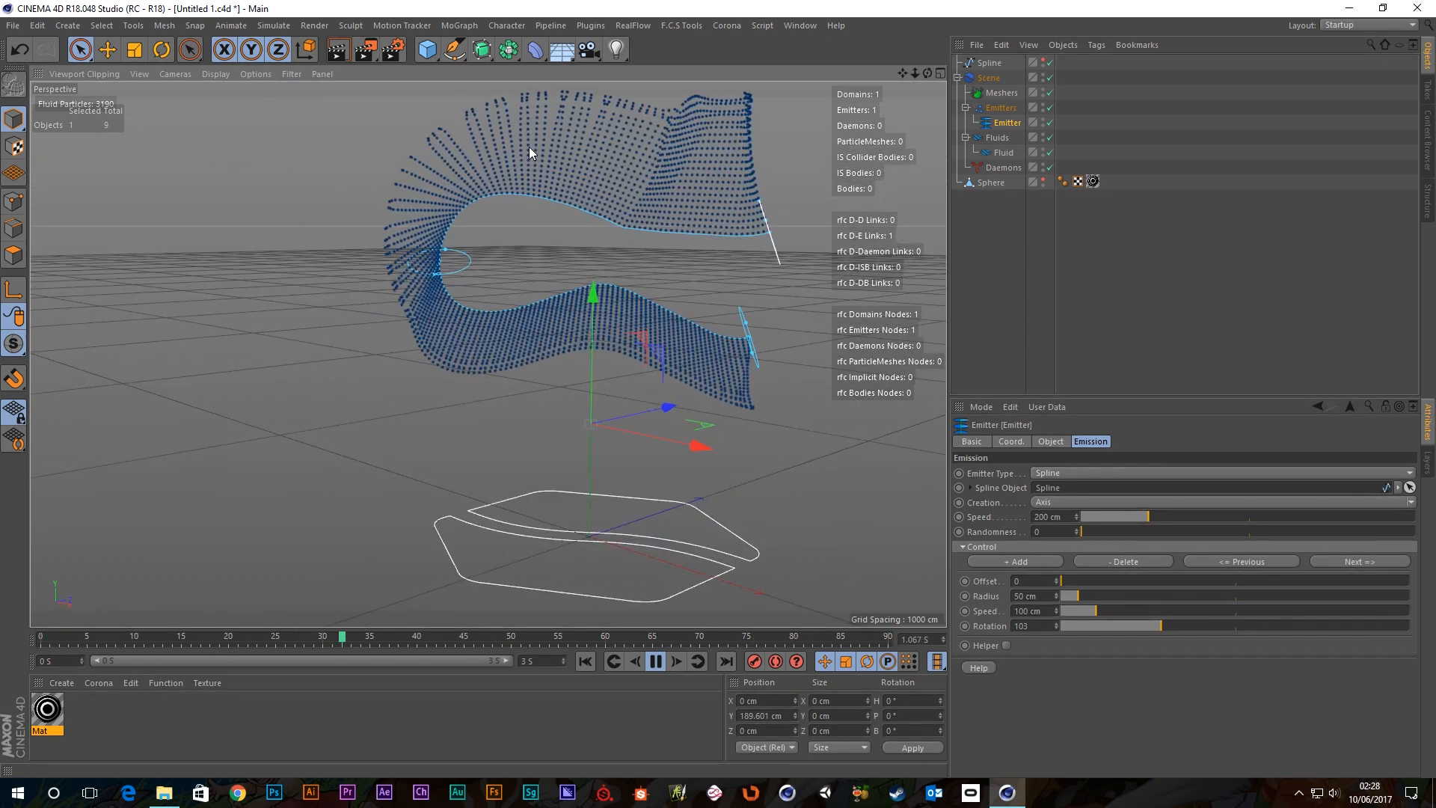
left_click(434, 275)
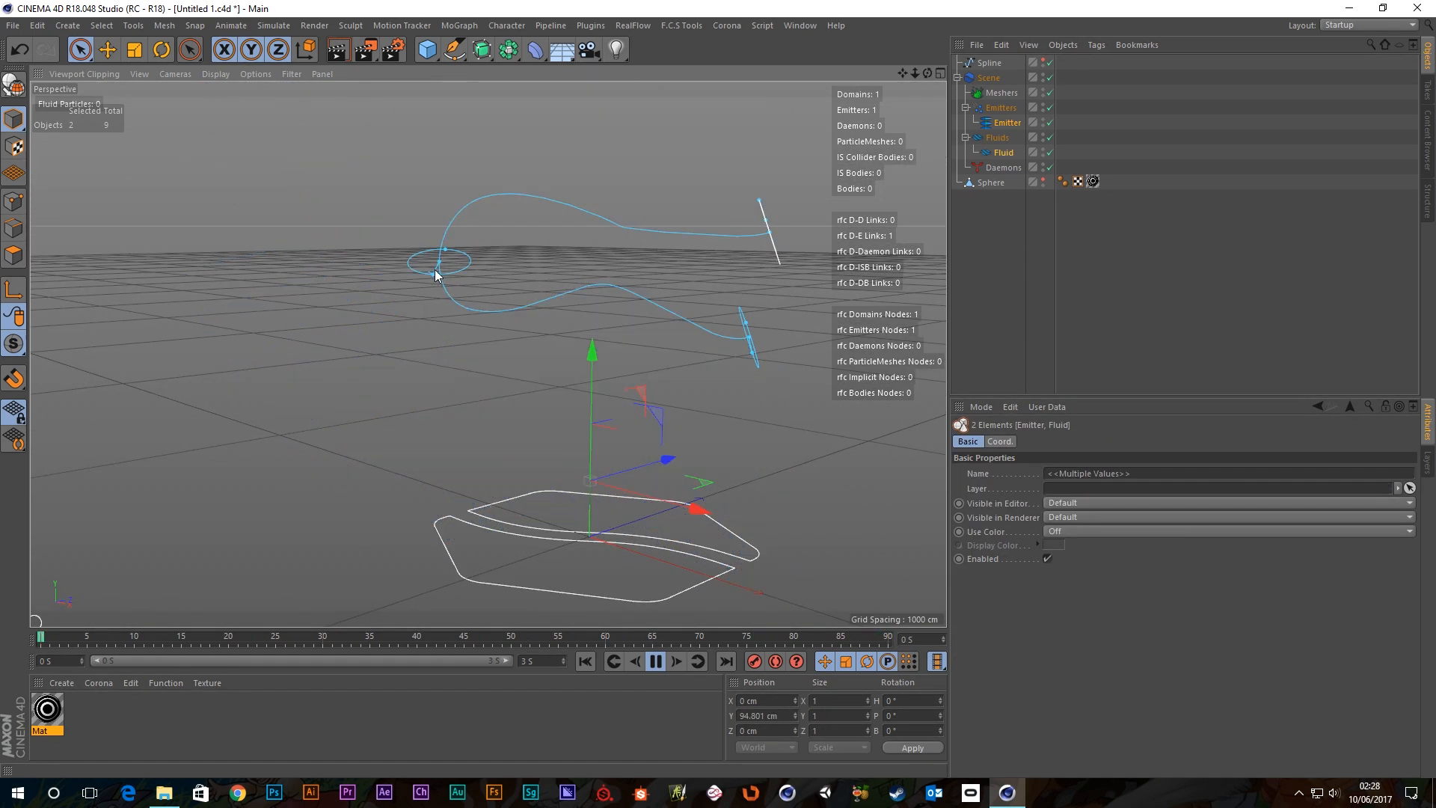
left_click(435, 274)
left_click_drag(698, 240, 672, 256, "alt")
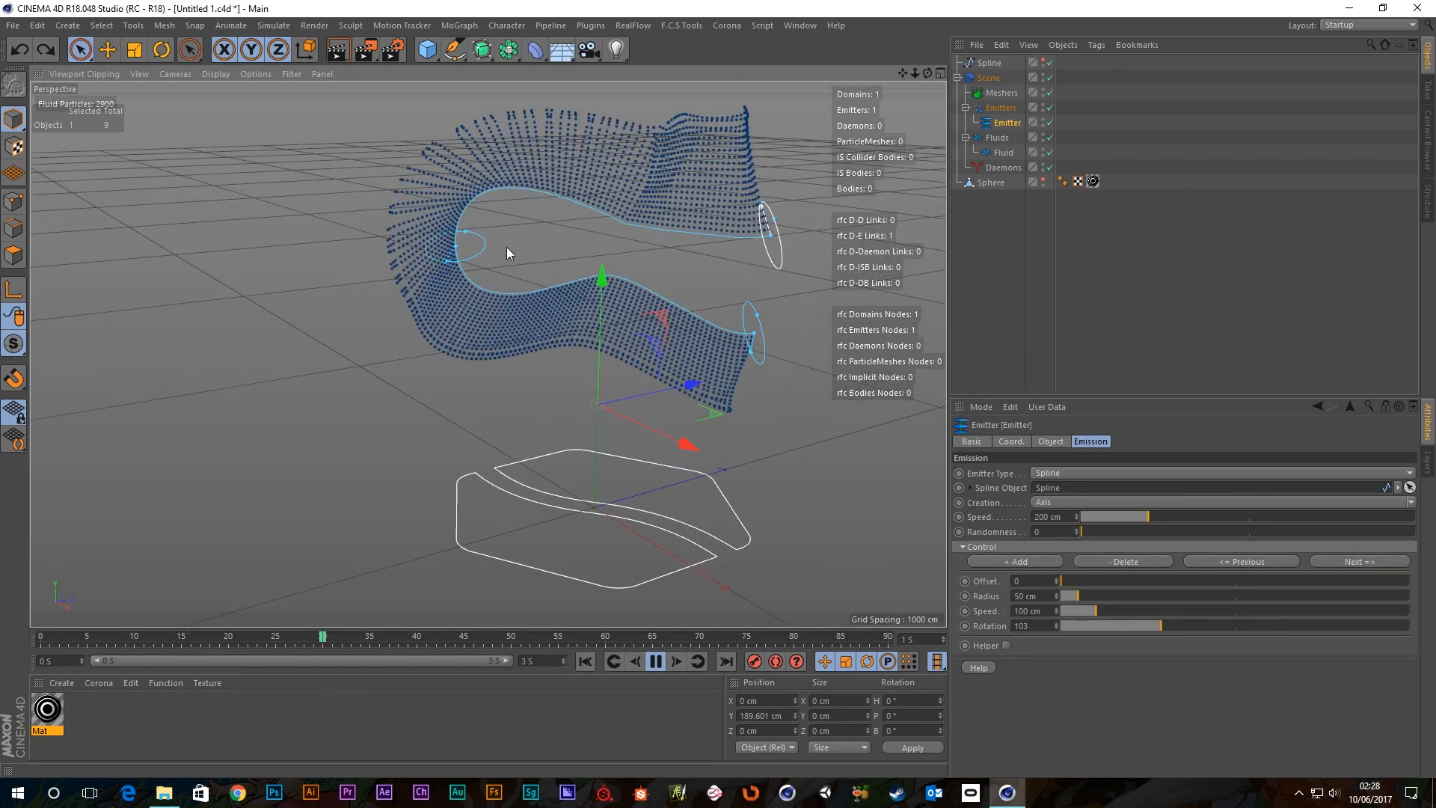
Move to the control point at Offset 0.5 and set its Rotation to 265.
left_click(1349, 560)
scroll(491, 234, "up", 5)
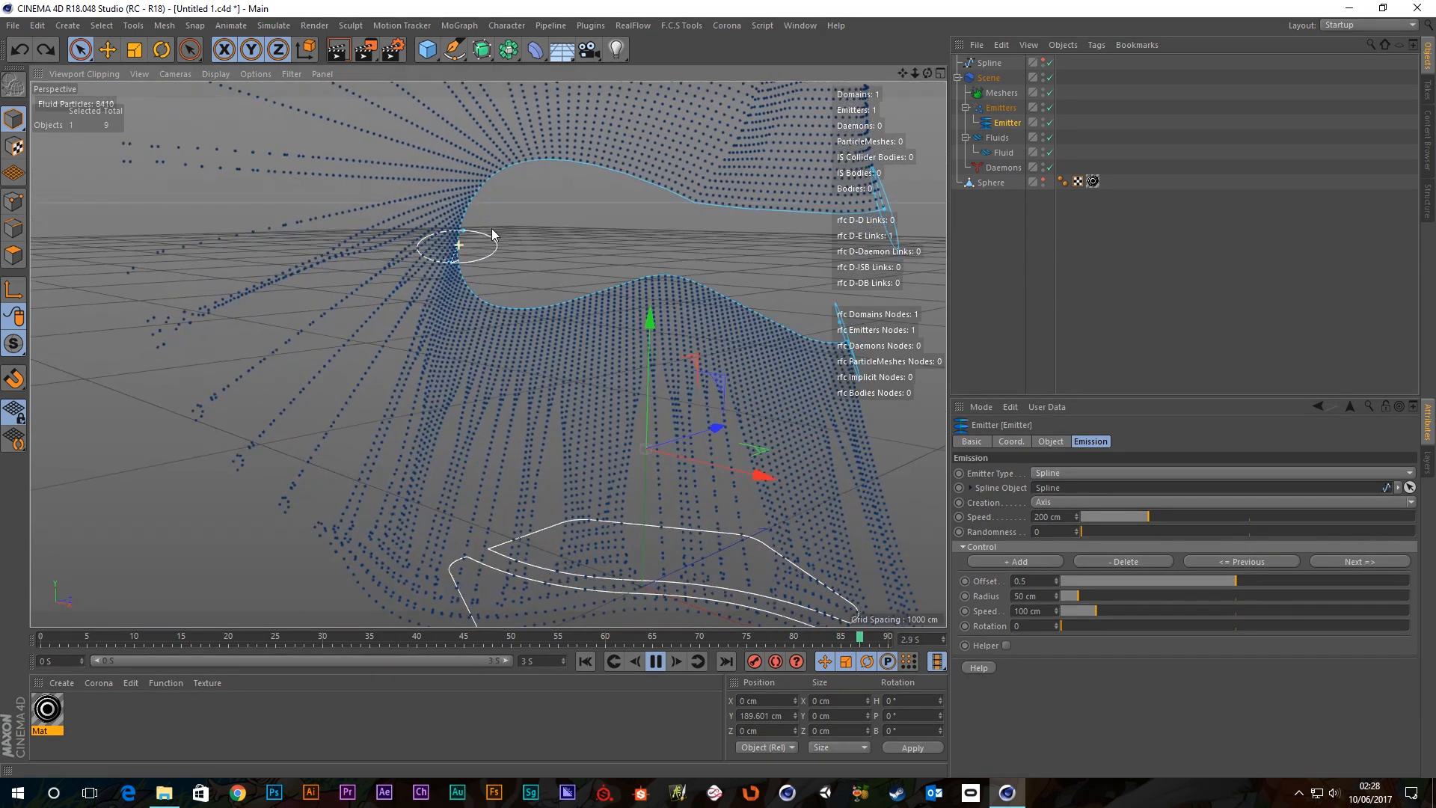
scroll(492, 227, "down", 5)
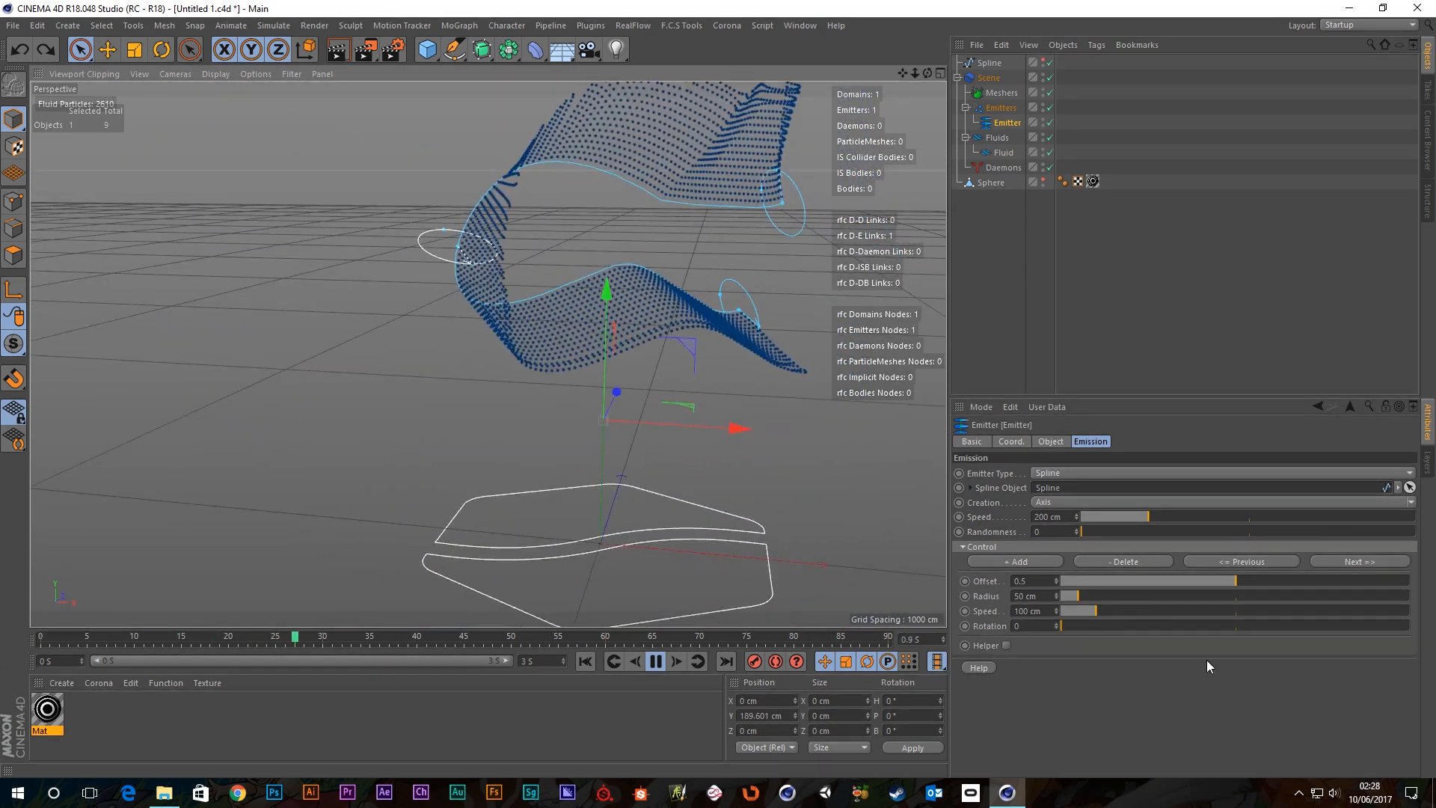
left_click_drag(1066, 628, 1102, 622)
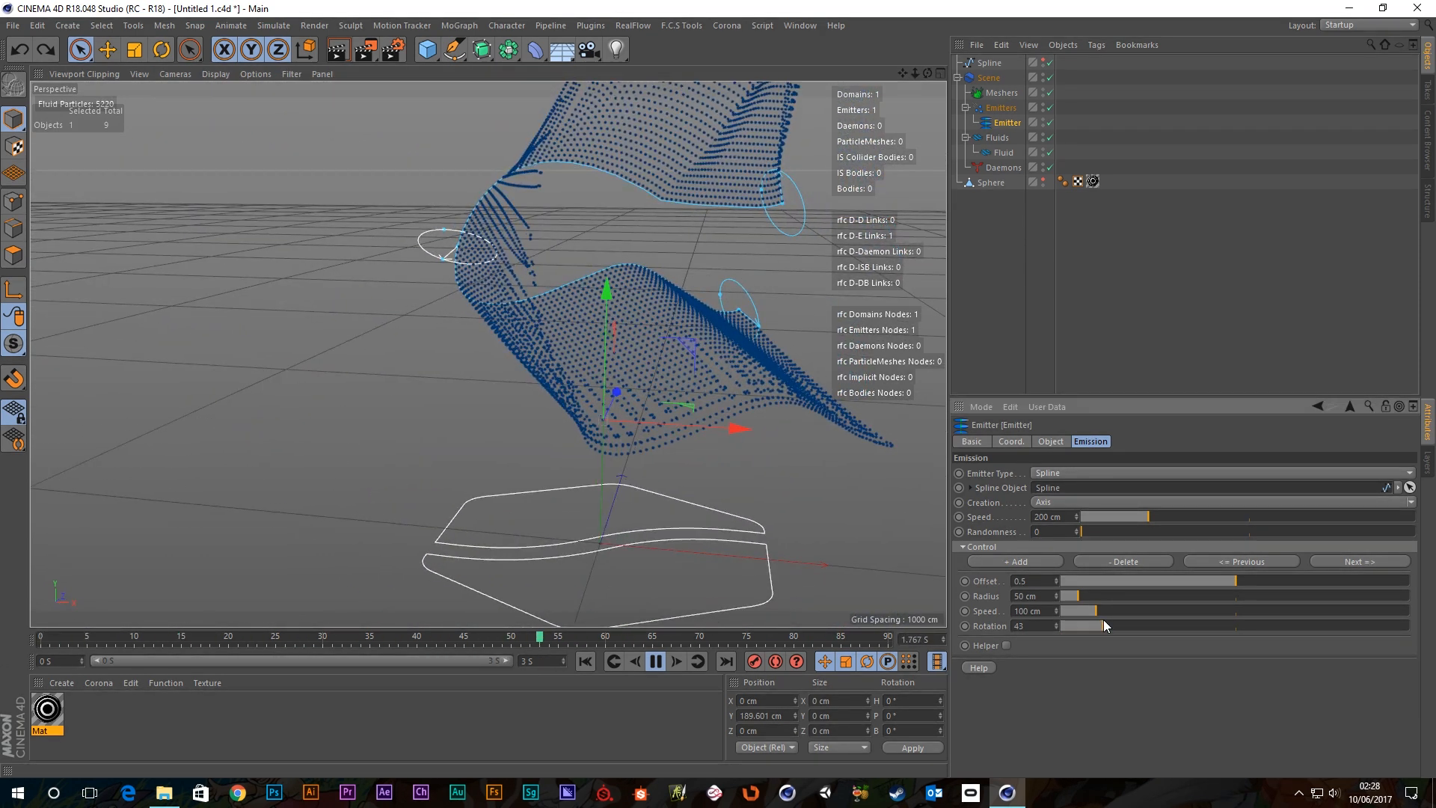
left_click_drag(640, 229, 657, 258, "alt")
scroll(583, 214, "down", 5)
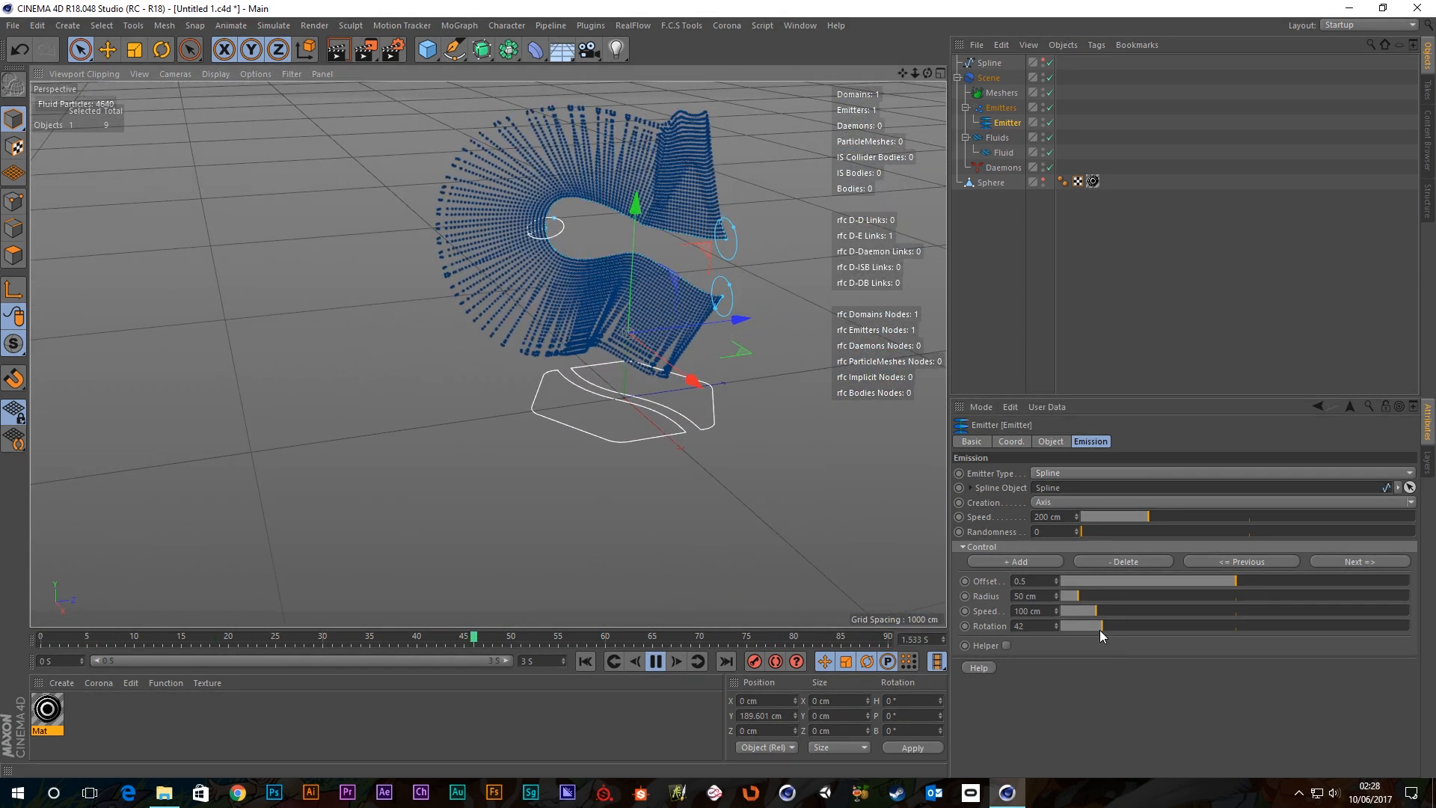
left_click_drag(1097, 625, 1059, 626)
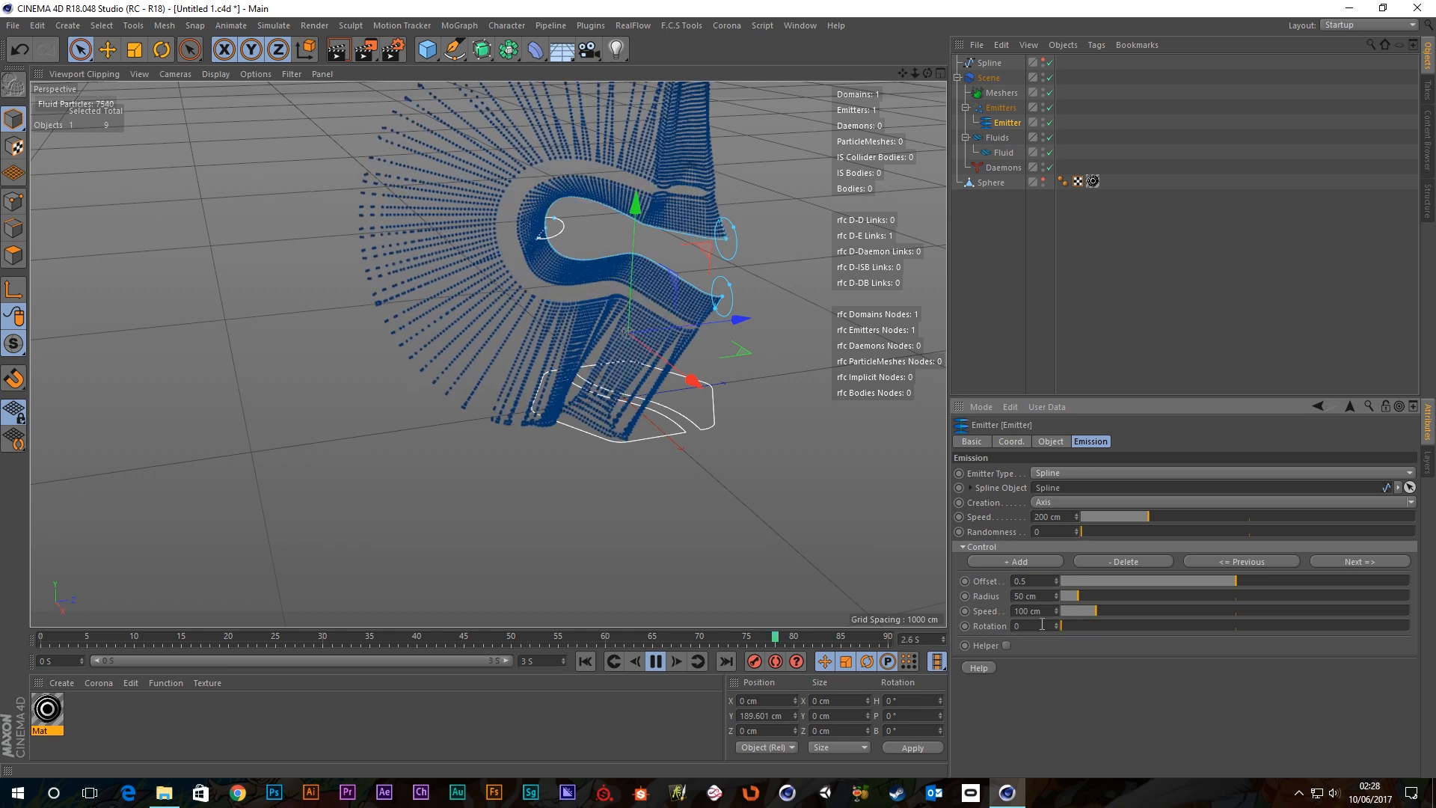
left_click_drag(1059, 629, 1138, 628)
mouse_move(1261, 634)
left_mouse_down()
mouse_move(1310, 640)
mouse_move(1298, 636)
left_mouse_up()
left_click_drag(697, 396, 909, 223, "alt")
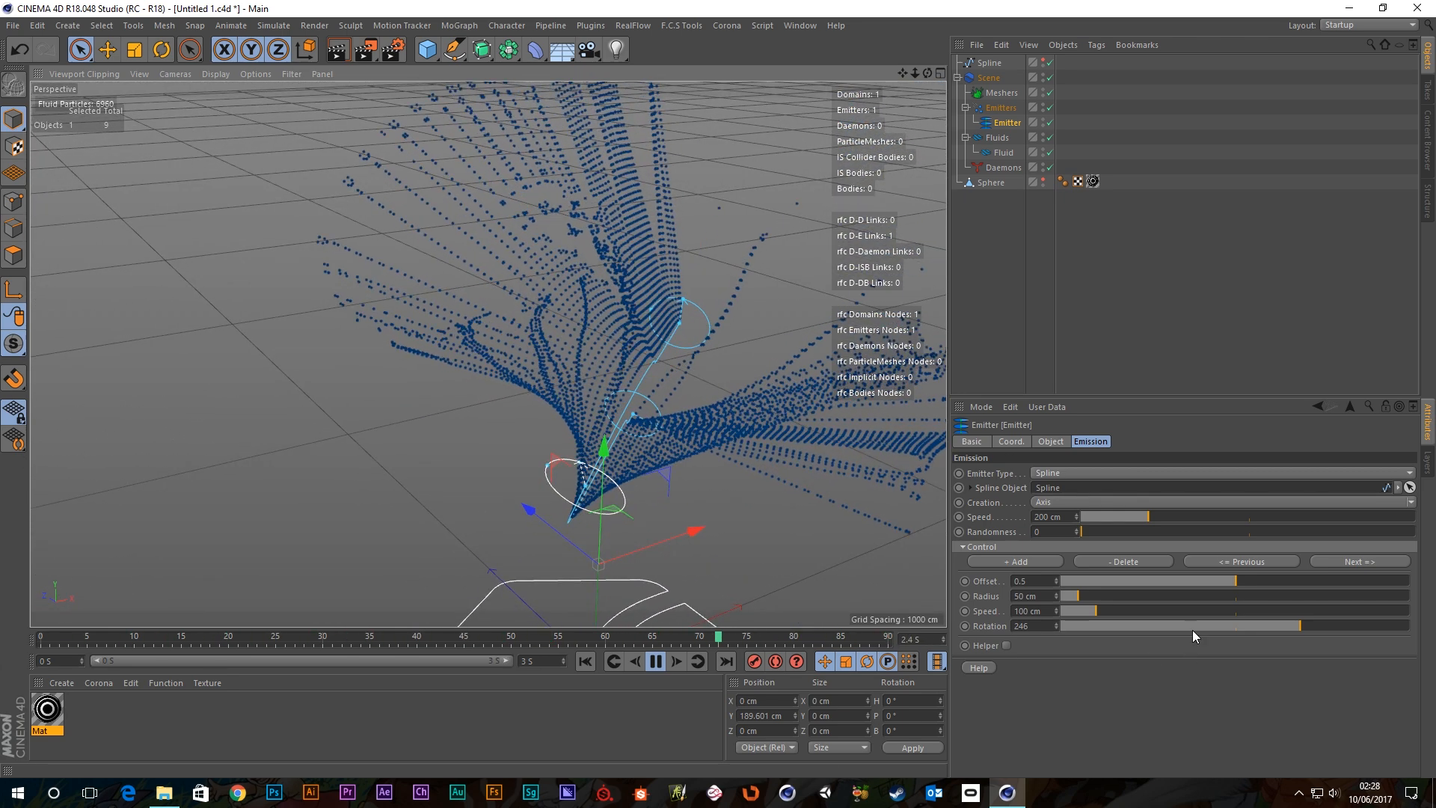
left_click_drag(1295, 625, 1318, 625)
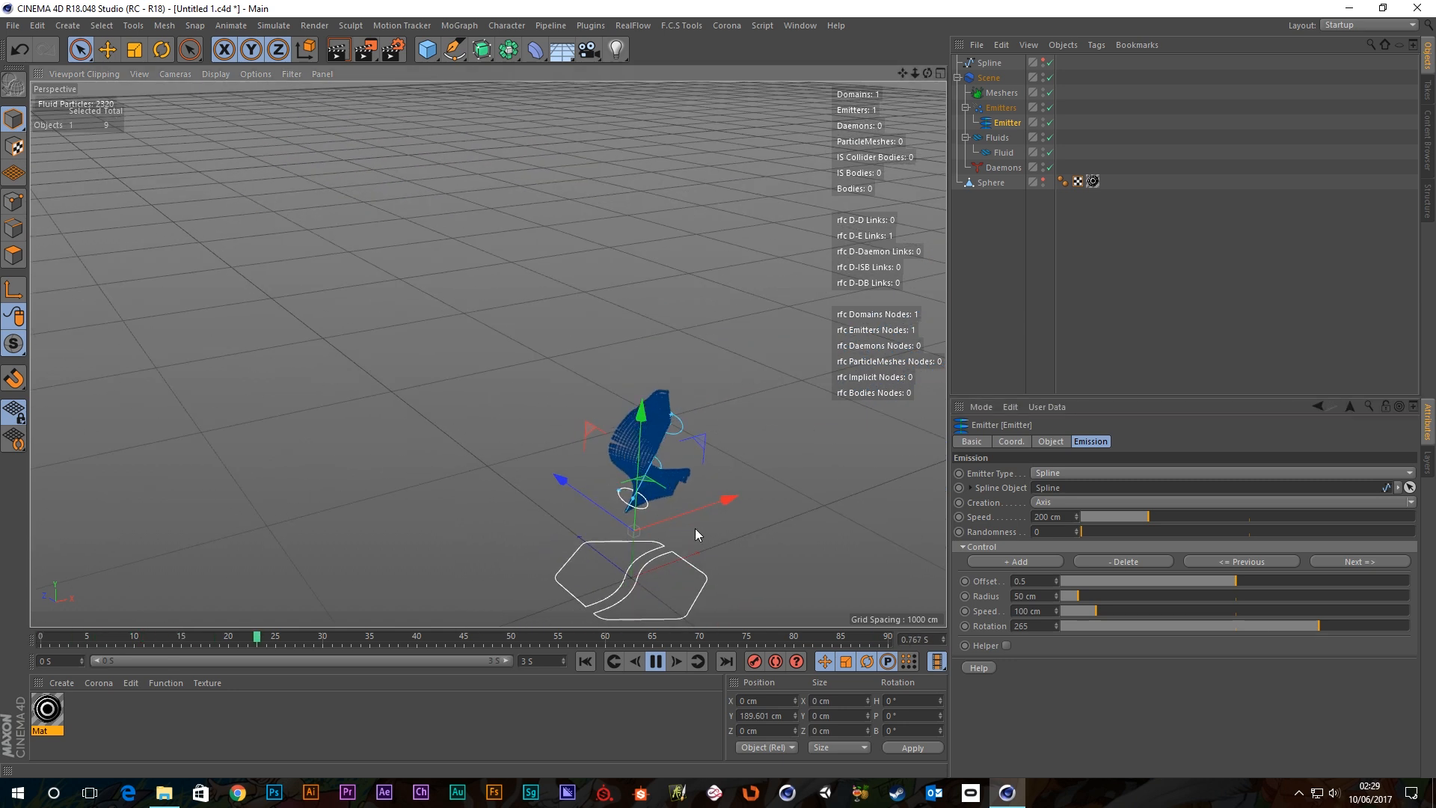
left_click_drag(694, 528, 548, 441, "alt")
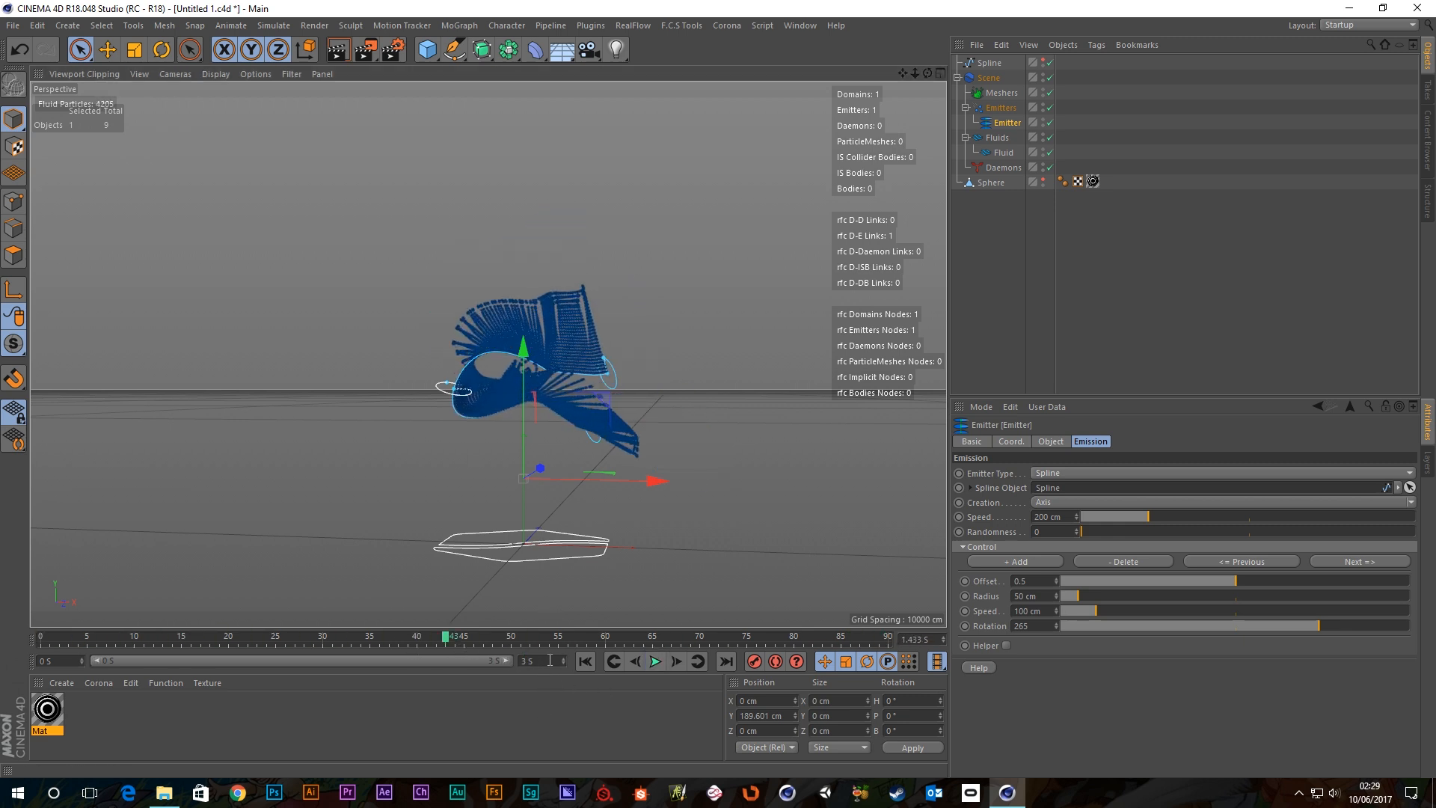
Extend the scene end time to 10 seconds and replay the simulation from the start.
type("10")
key("Return")
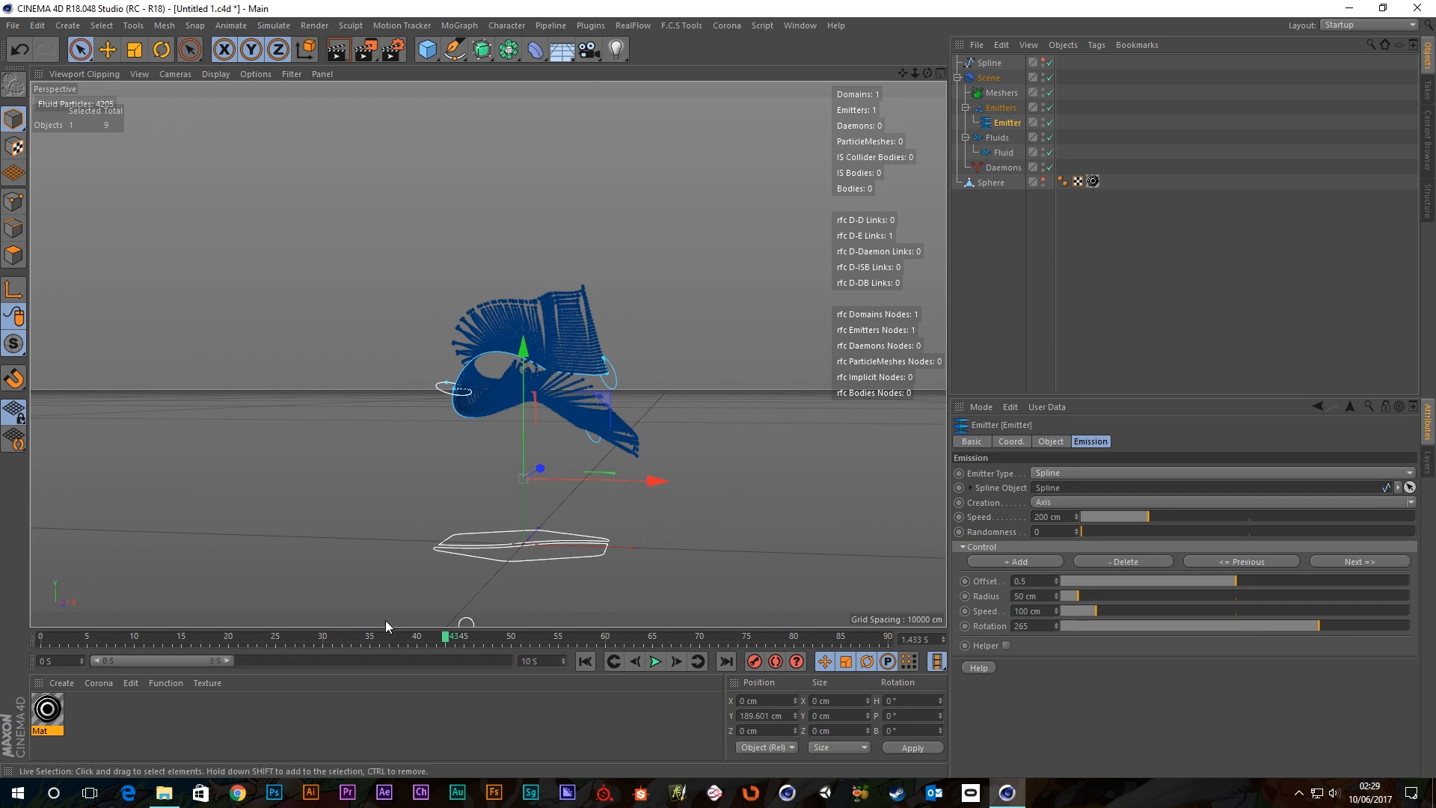
left_click(655, 661)
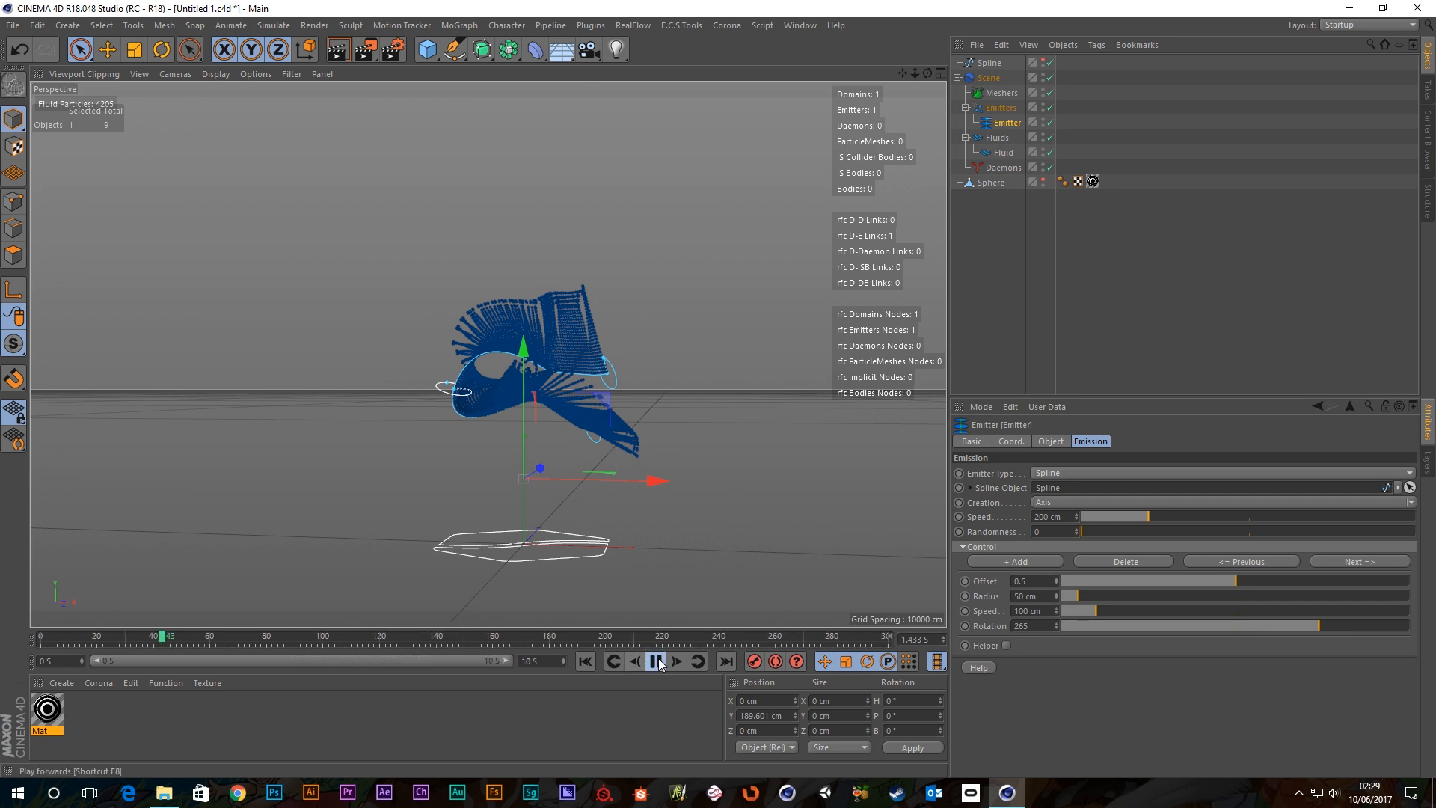
left_click_drag(561, 329, 515, 545, "alt")
left_click(585, 661)
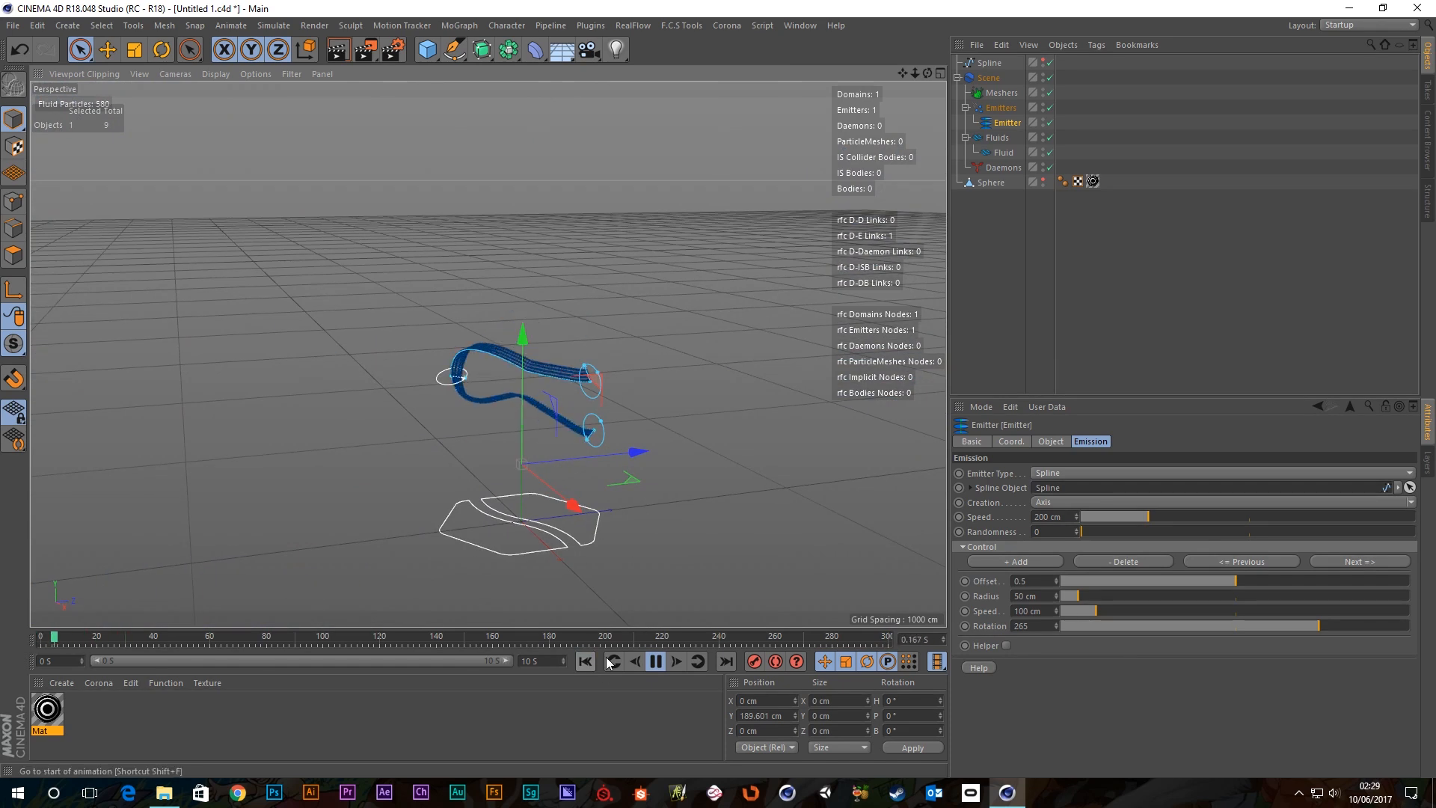
left_click(655, 662)
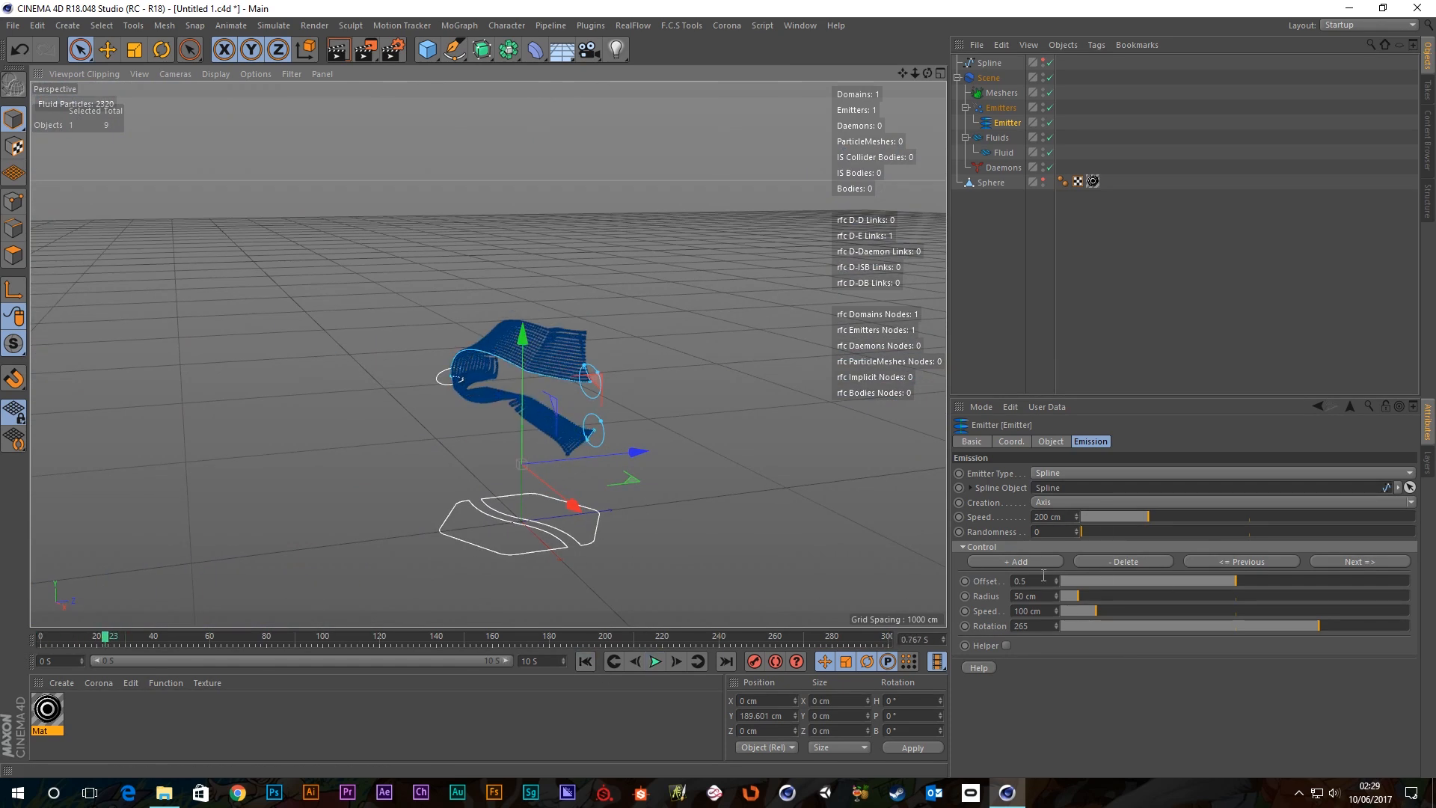
scroll(571, 433, "up", 7)
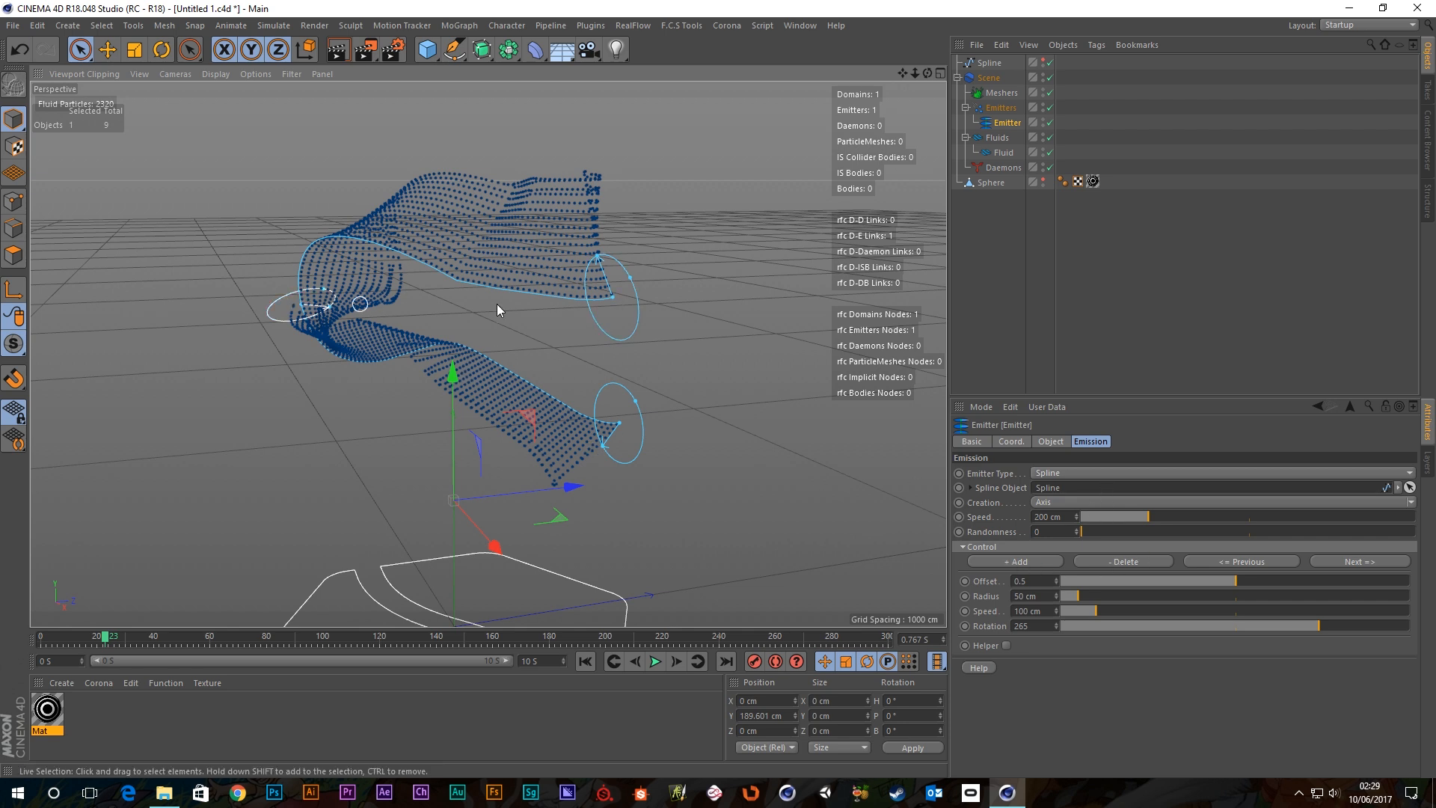
Delete the upper control point, undo the deletion, and select the lower-end point.
left_click(1235, 562)
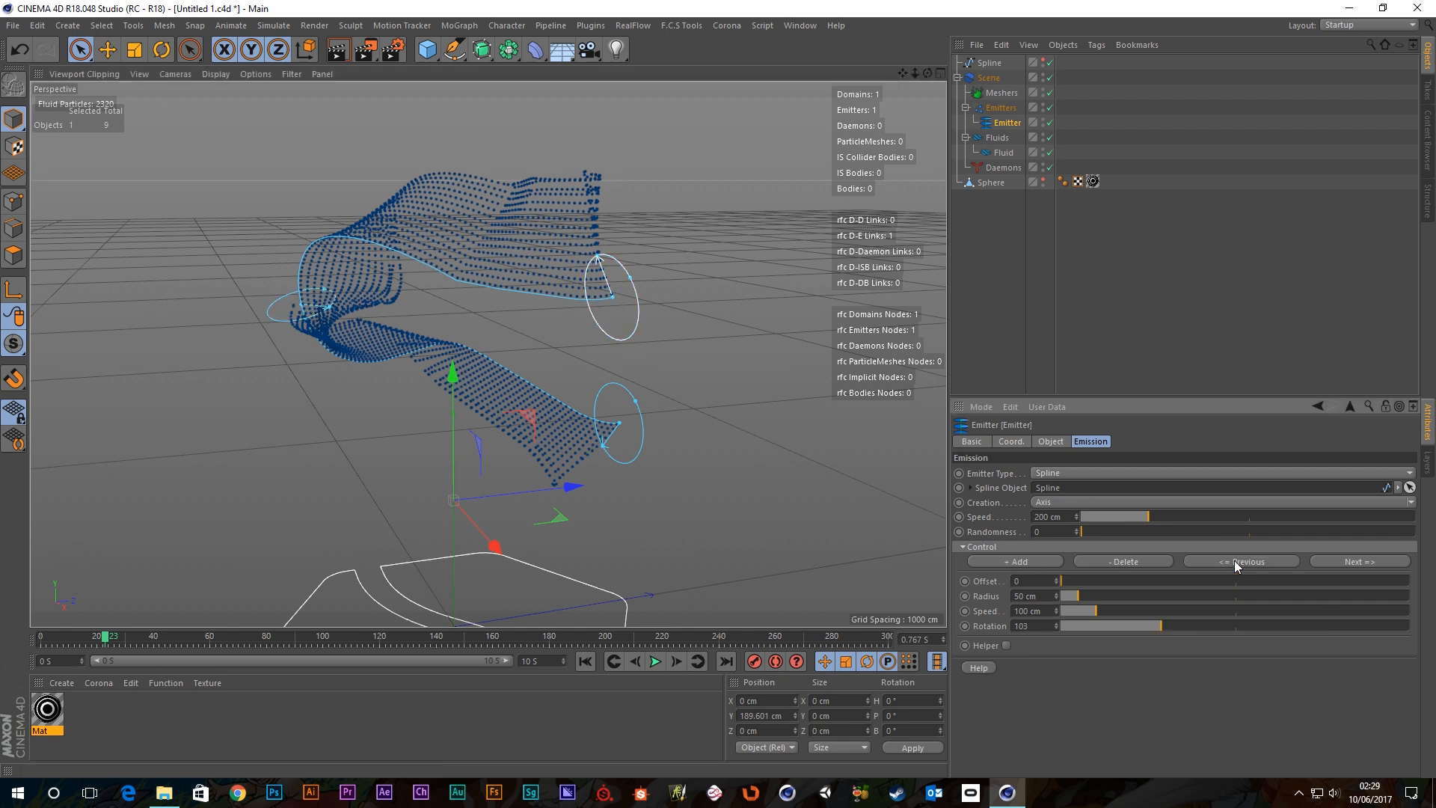
left_click(1090, 562)
key("ctrl+z")
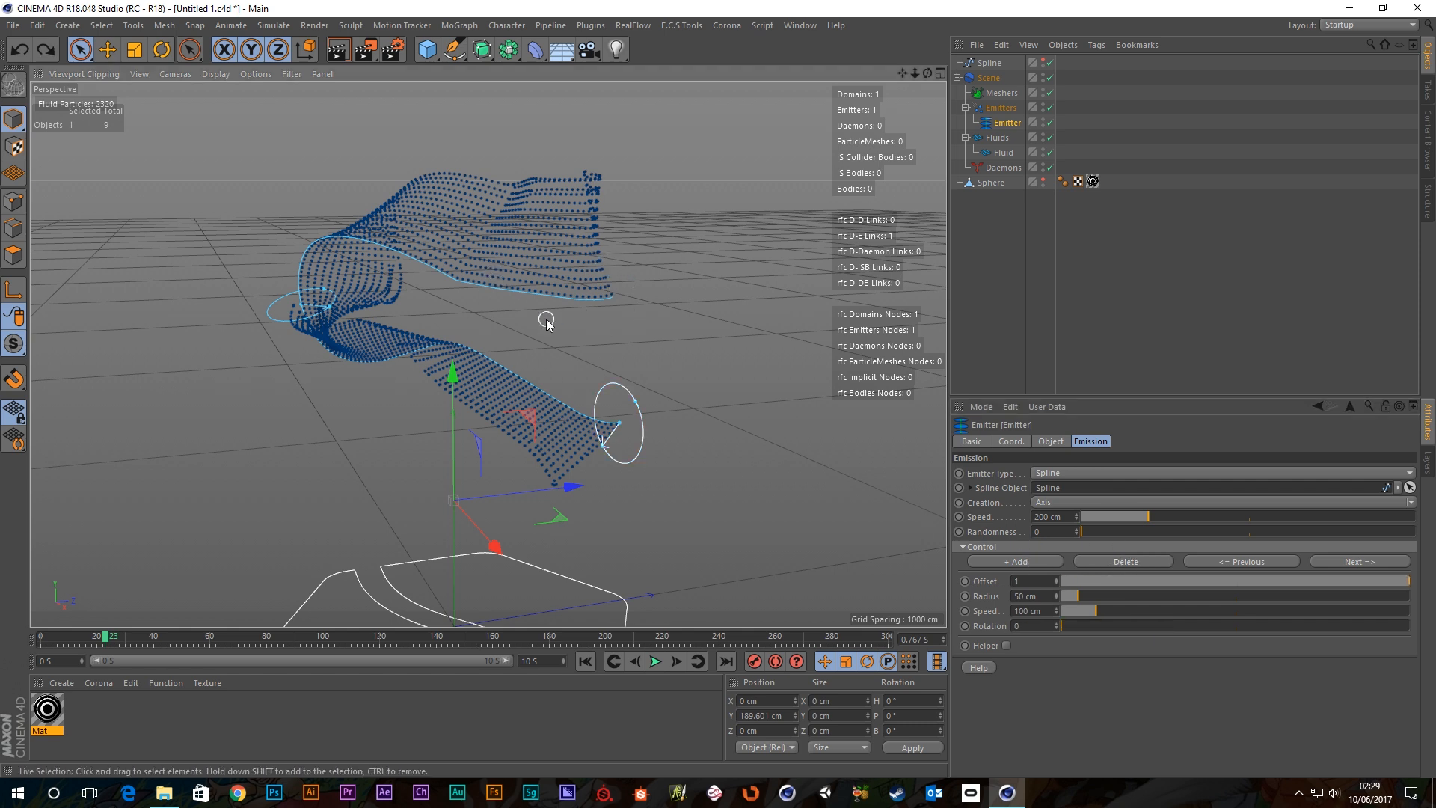
key("ctrl+z")
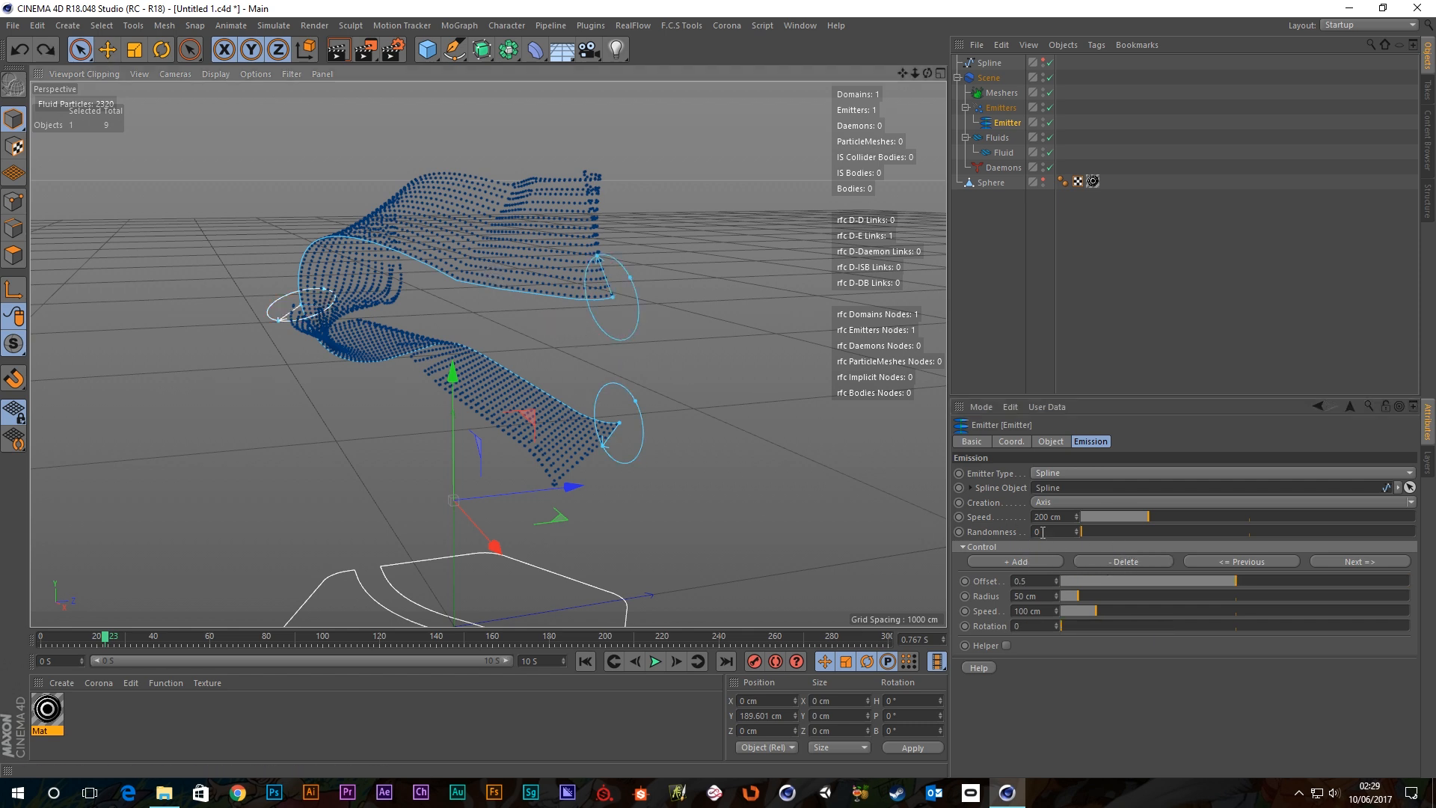
left_click(1344, 561)
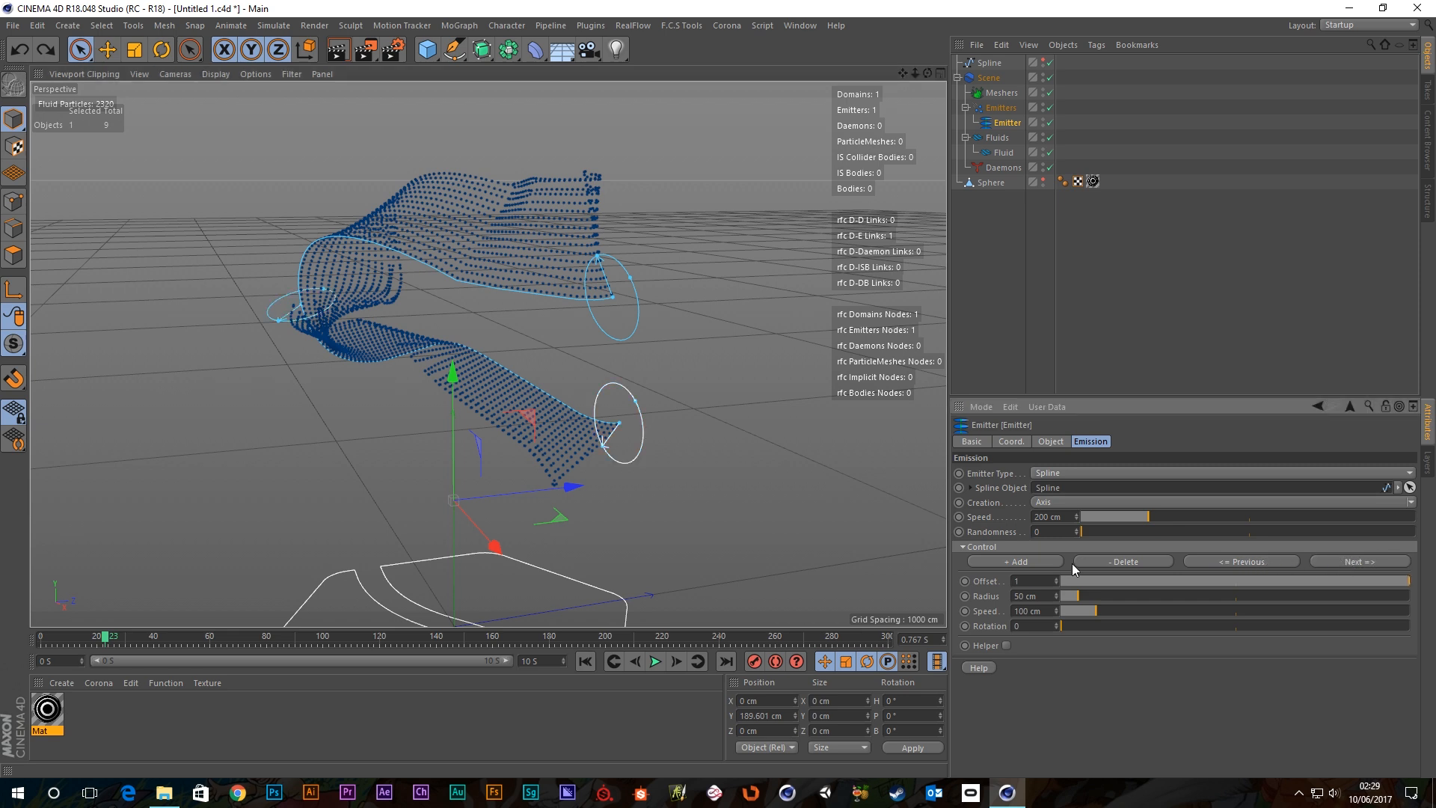
Add control points midway, at 0.75 and 0.875, then remove the extra rings.
left_click(1008, 562)
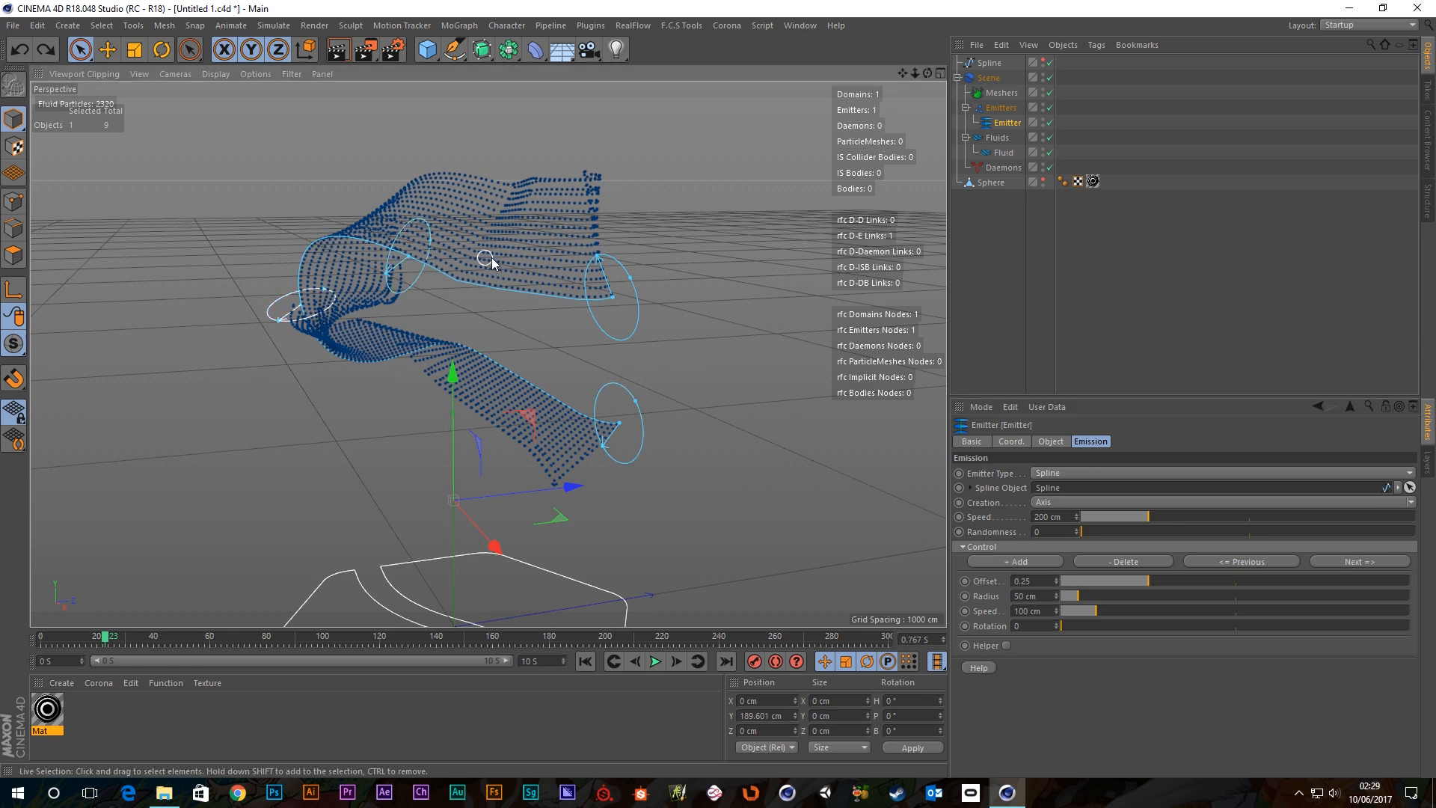
left_click_drag(491, 257, 389, 240, "alt")
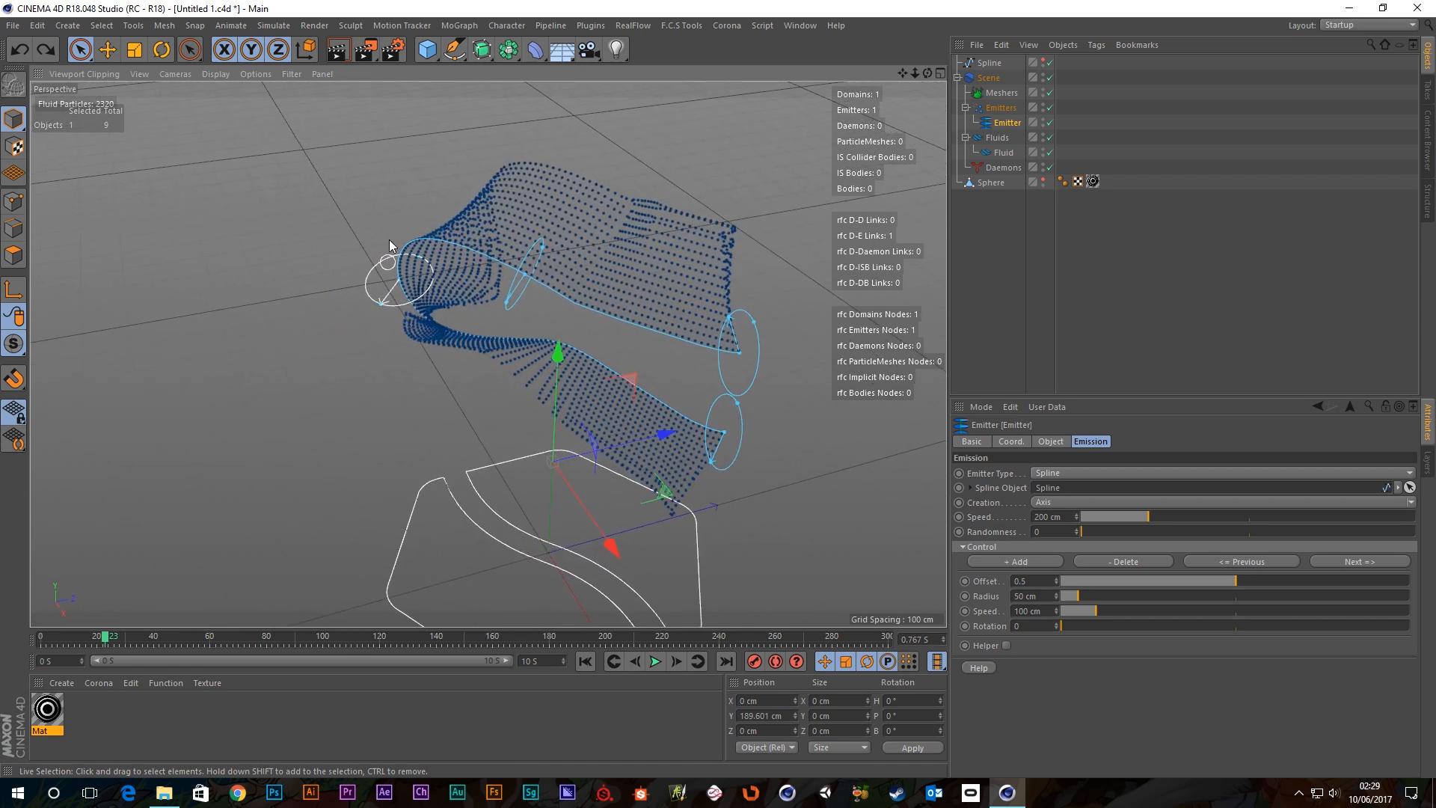
left_click_drag(499, 250, 504, 217, "alt")
left_click(1019, 562)
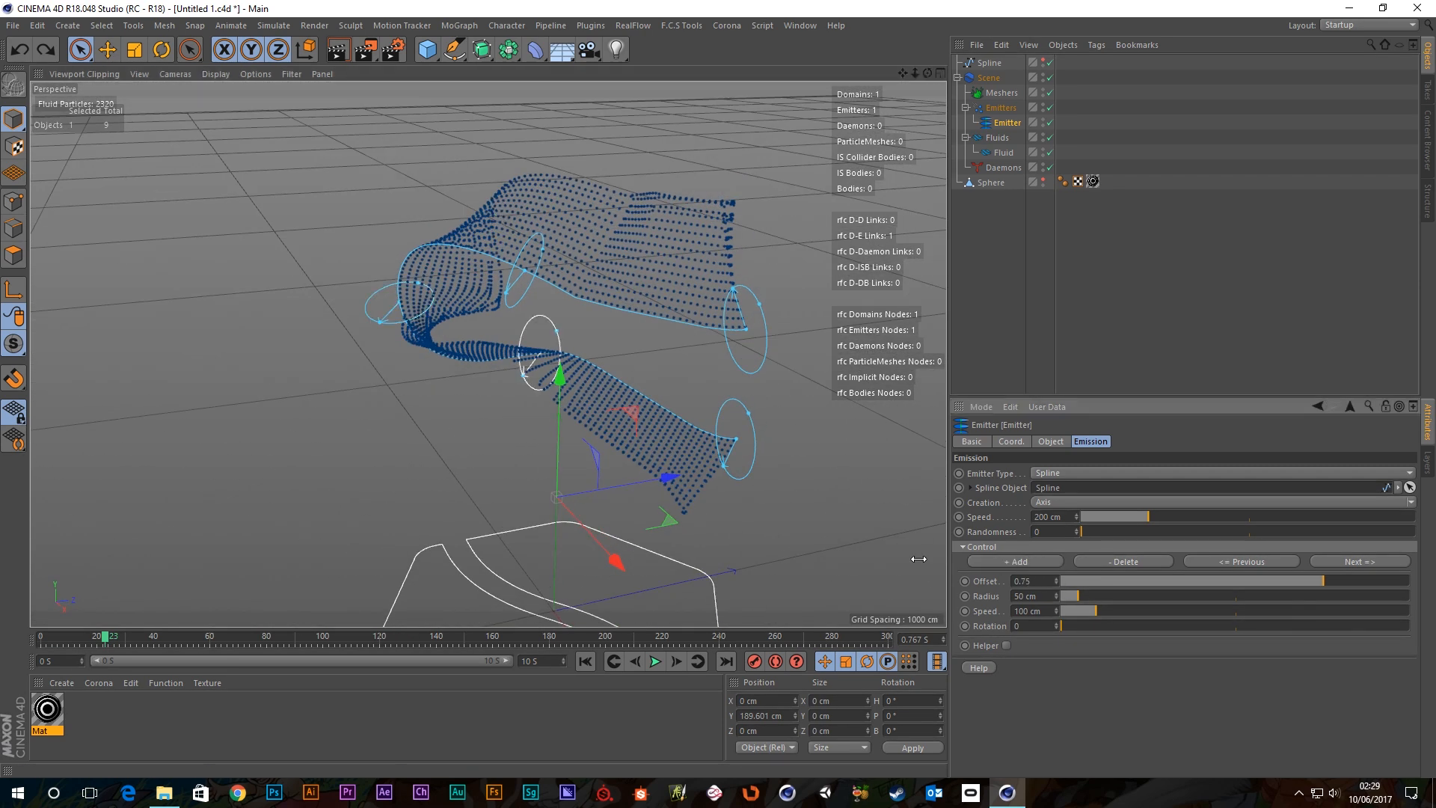
left_click_drag(919, 559, 815, 475, "alt")
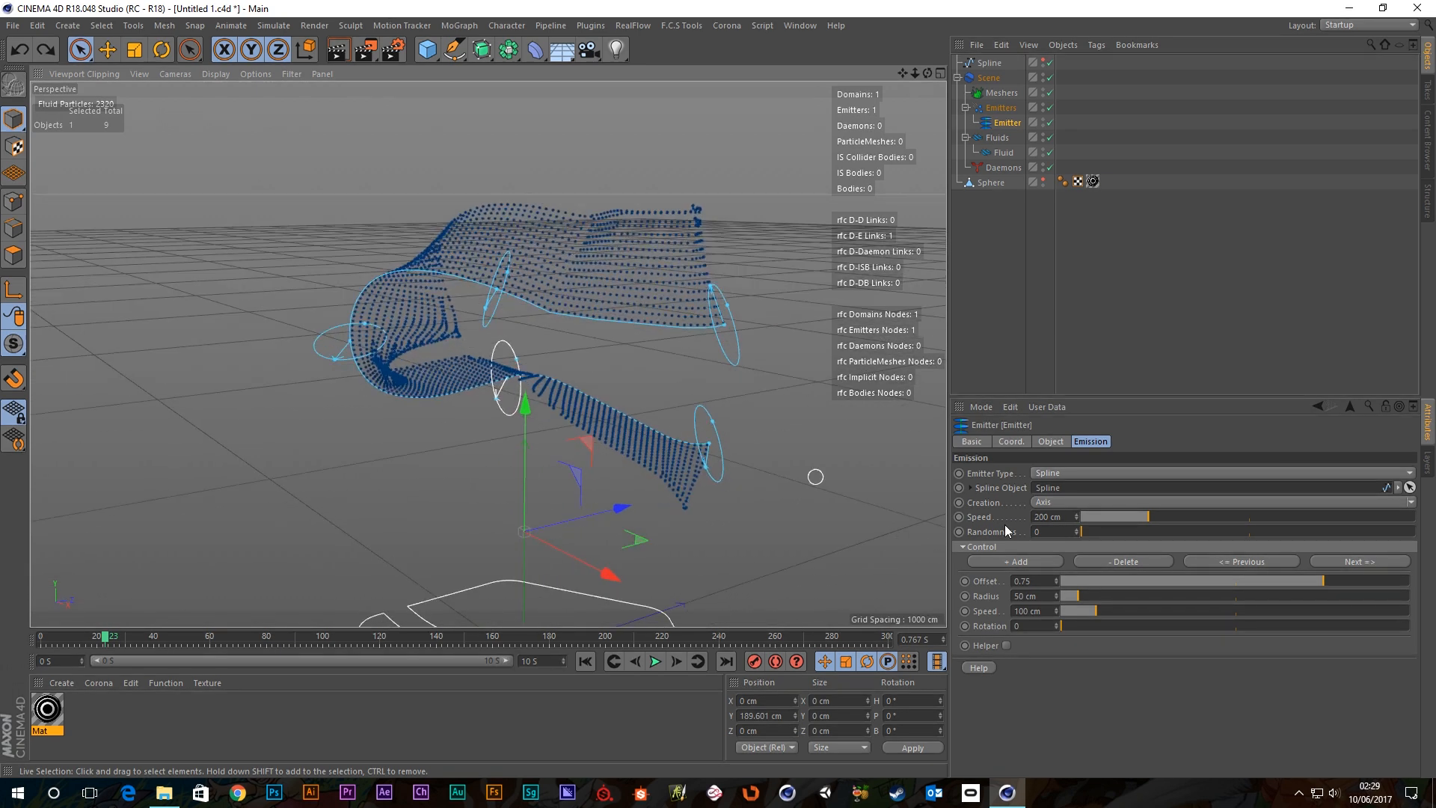
left_click(1011, 562)
left_click(1012, 562)
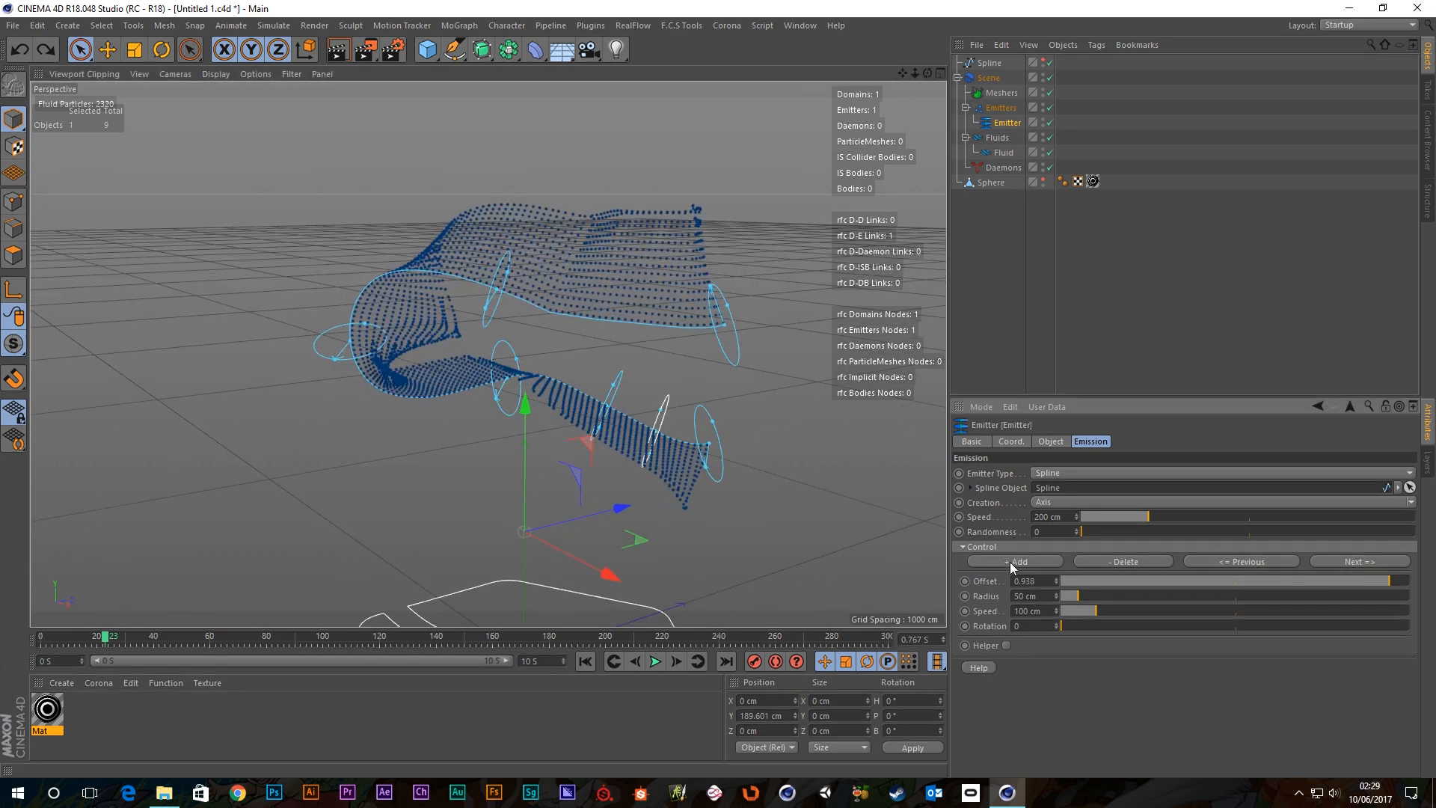
left_click(1011, 562)
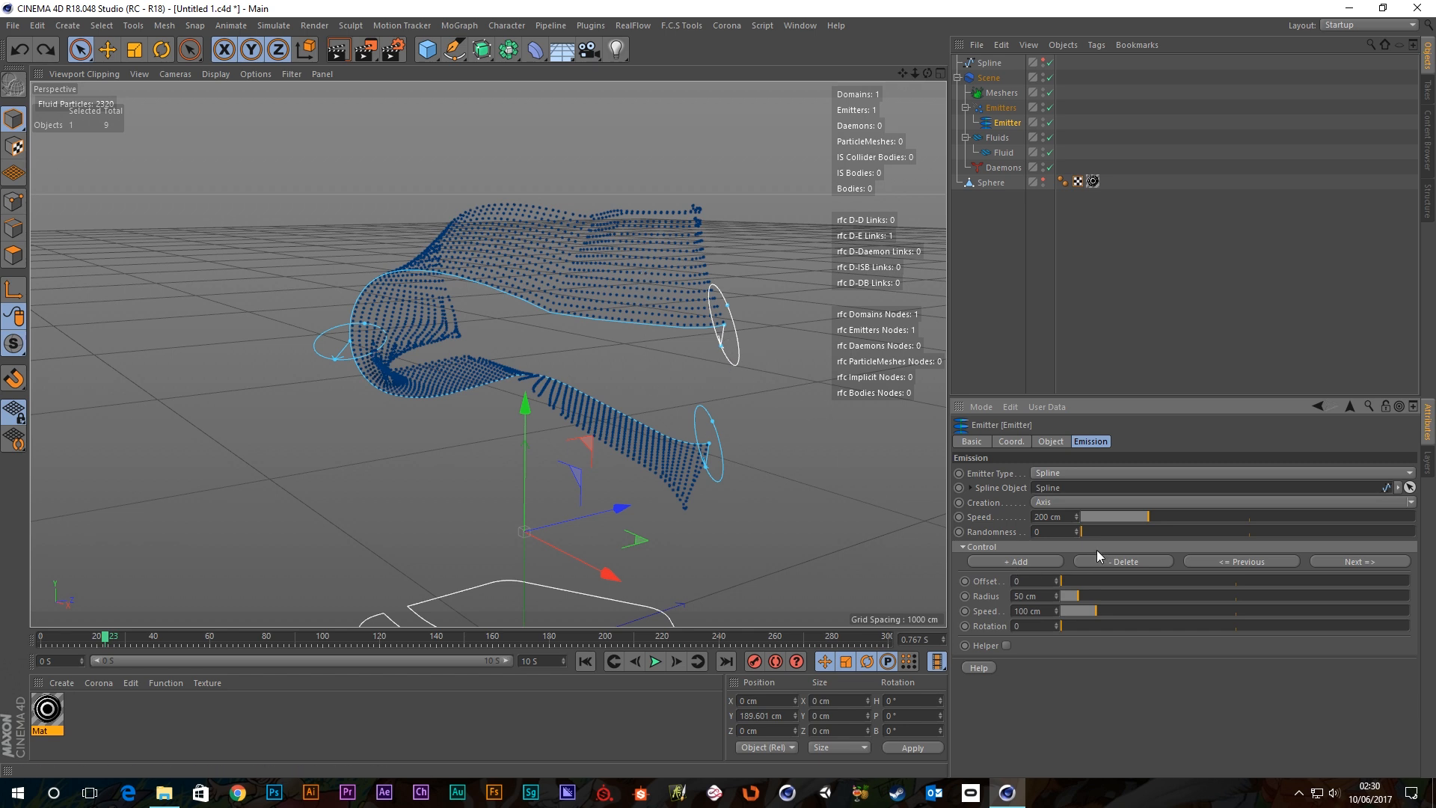
scroll(590, 484, "down", 3)
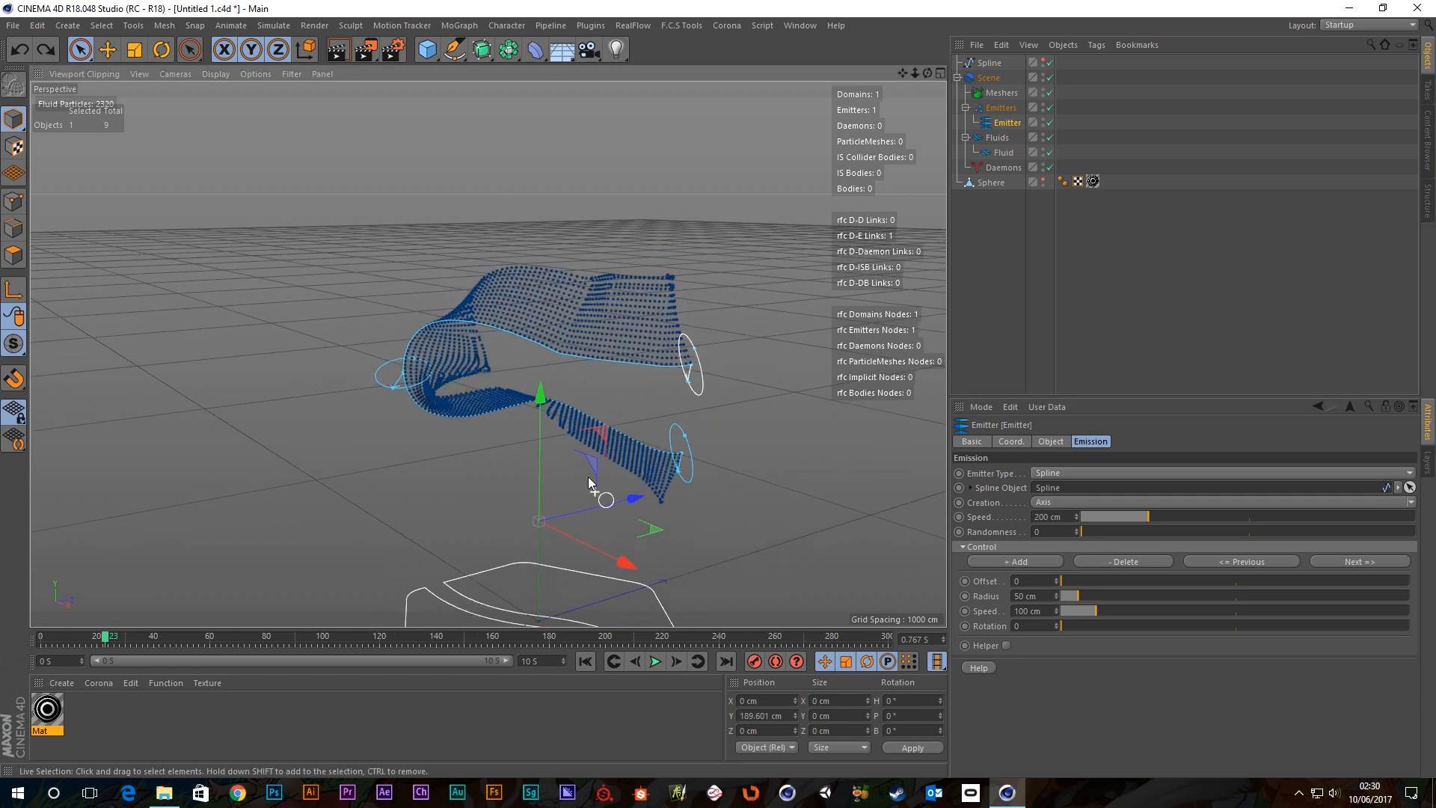
Add control rings at offsets 0.25, 0.5 and 0.75 along the spline.
left_click(1017, 560)
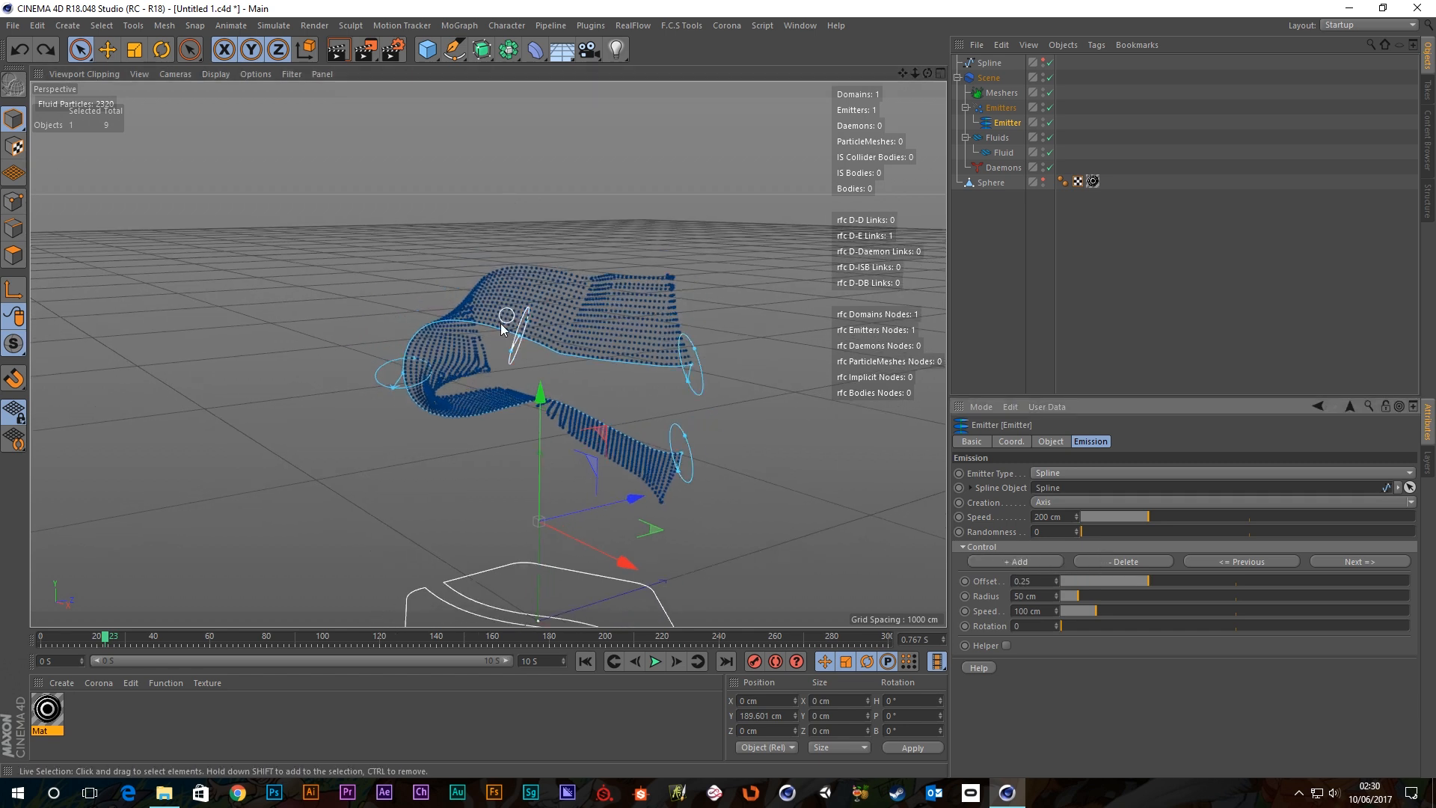
left_click(400, 375)
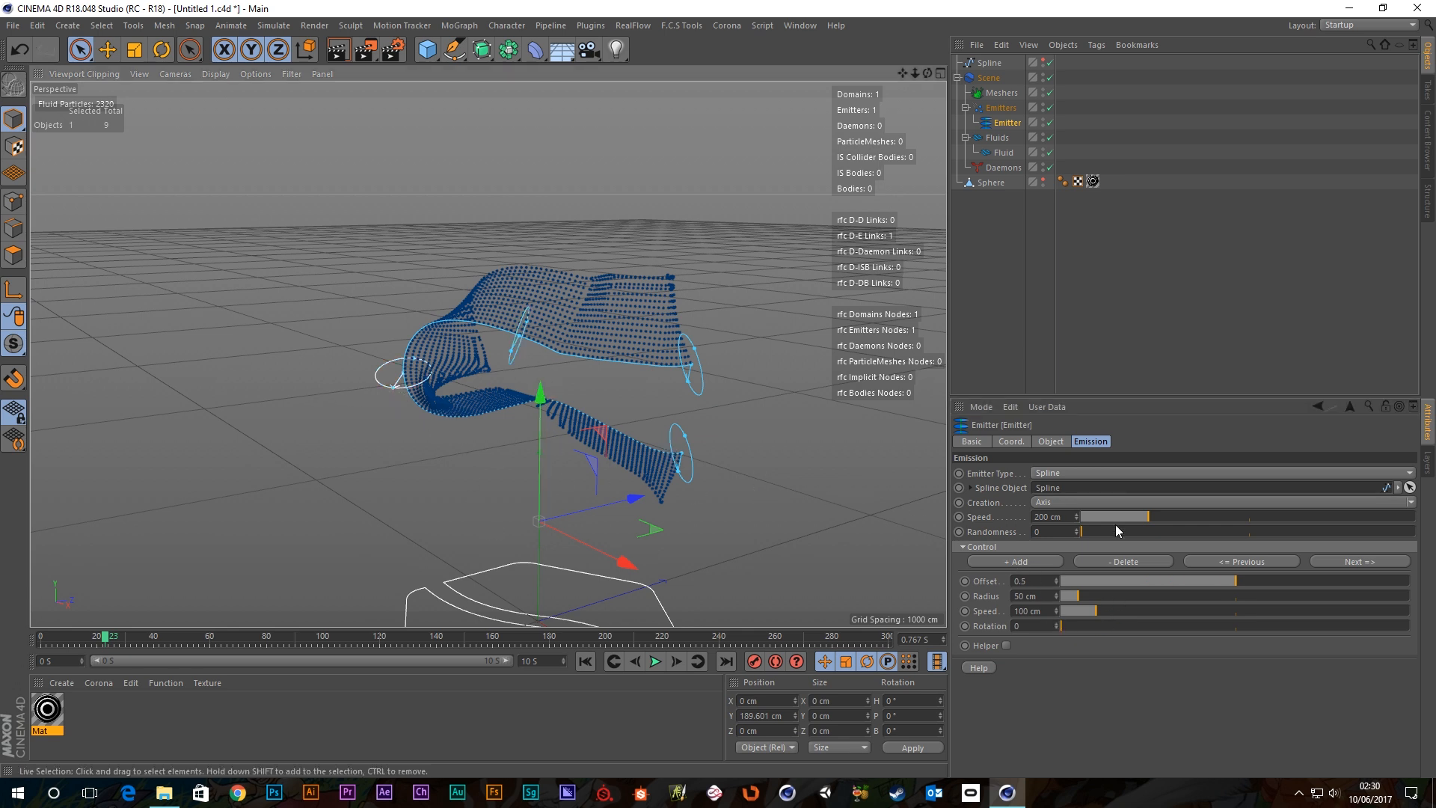
left_click(995, 559)
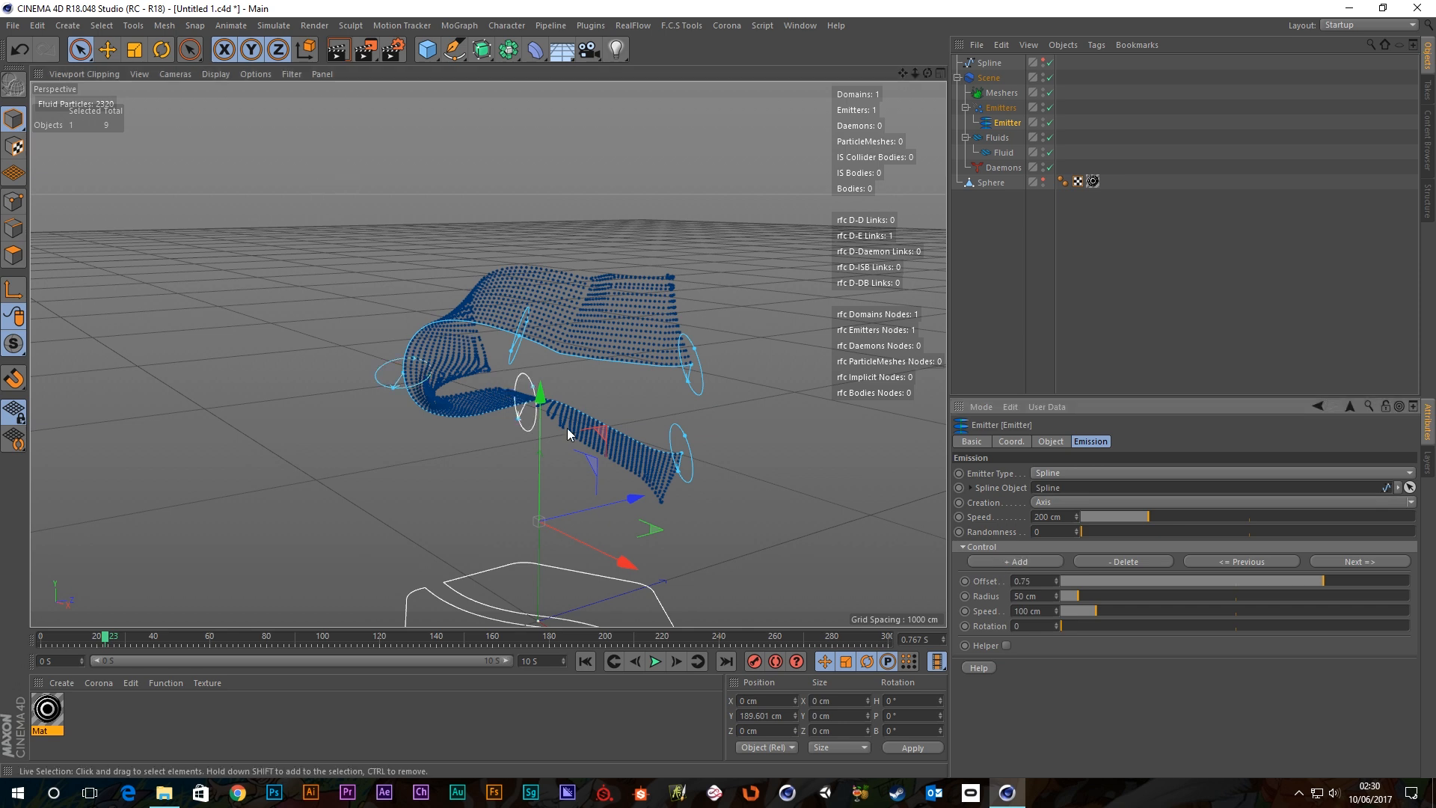
scroll(575, 442, "down", 3)
Play the simulation to watch the stream, then change the Emitter Type to Square.
left_click(655, 661)
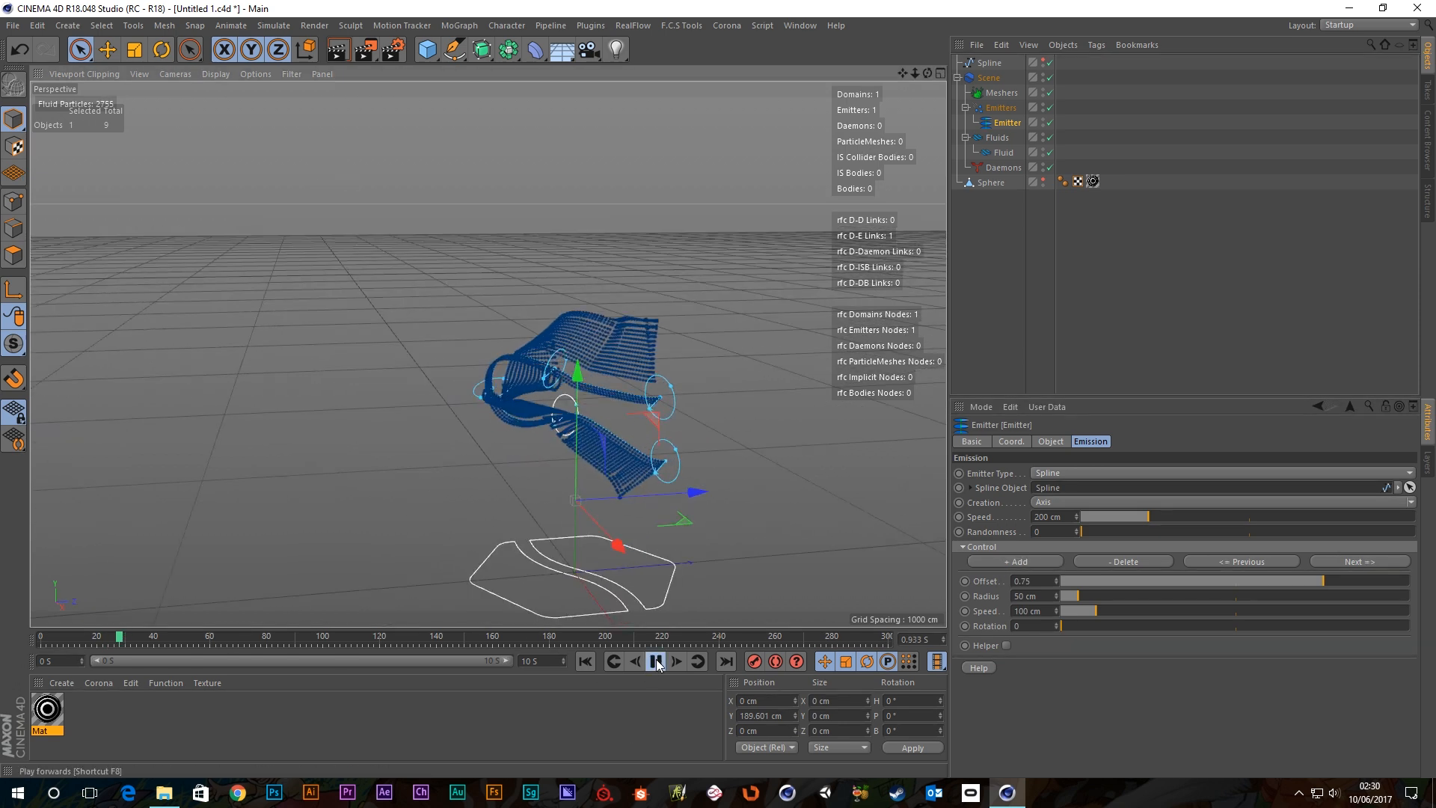
mouse_move(550, 379)
left_mouse_down("alt")
mouse_move(528, 398)
mouse_move(356, 428)
mouse_move(417, 359)
mouse_move(670, 359)
mouse_move(834, 407)
mouse_move(801, 429)
mouse_move(495, 369)
mouse_move(542, 308)
mouse_move(570, 356)
left_mouse_up("alt")
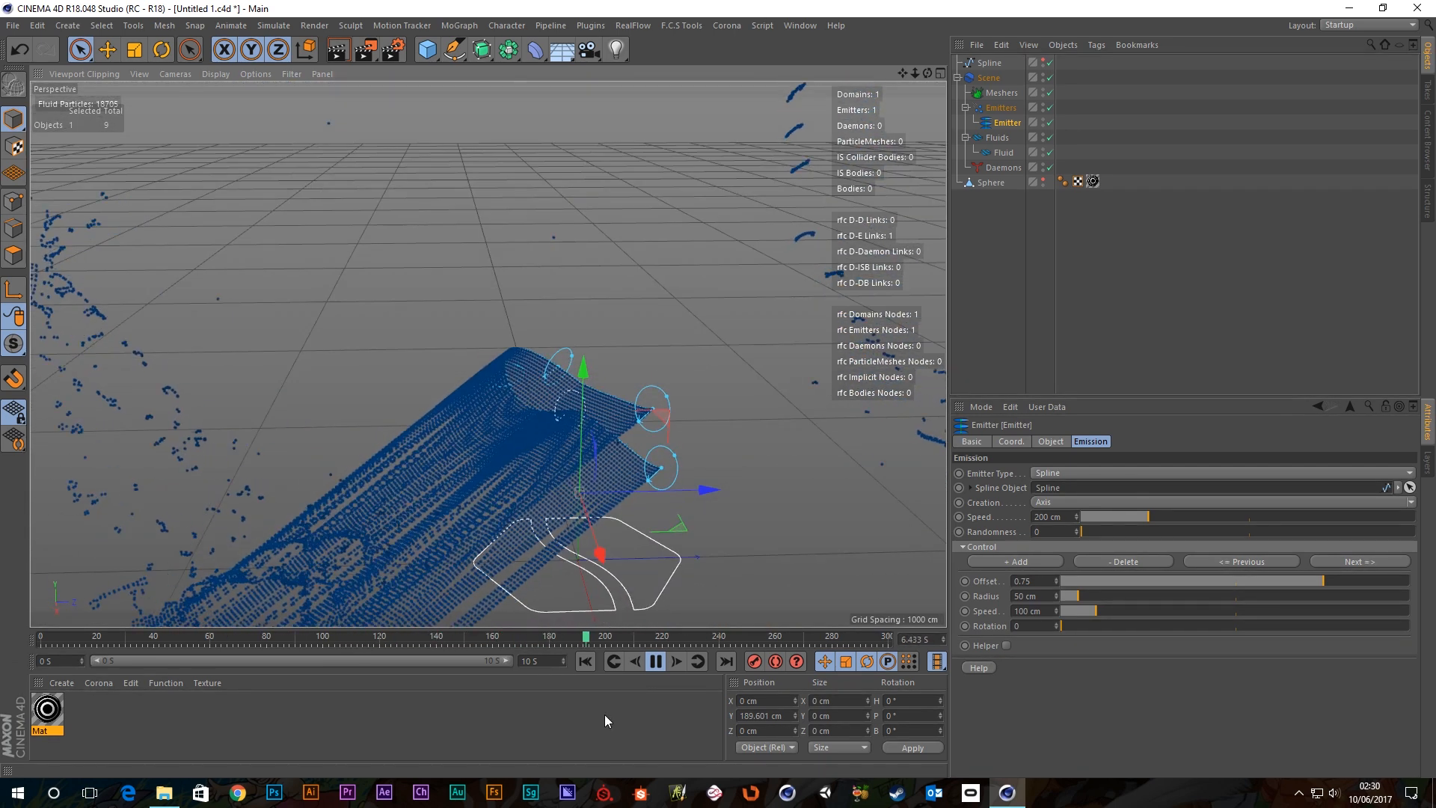
left_click(655, 662)
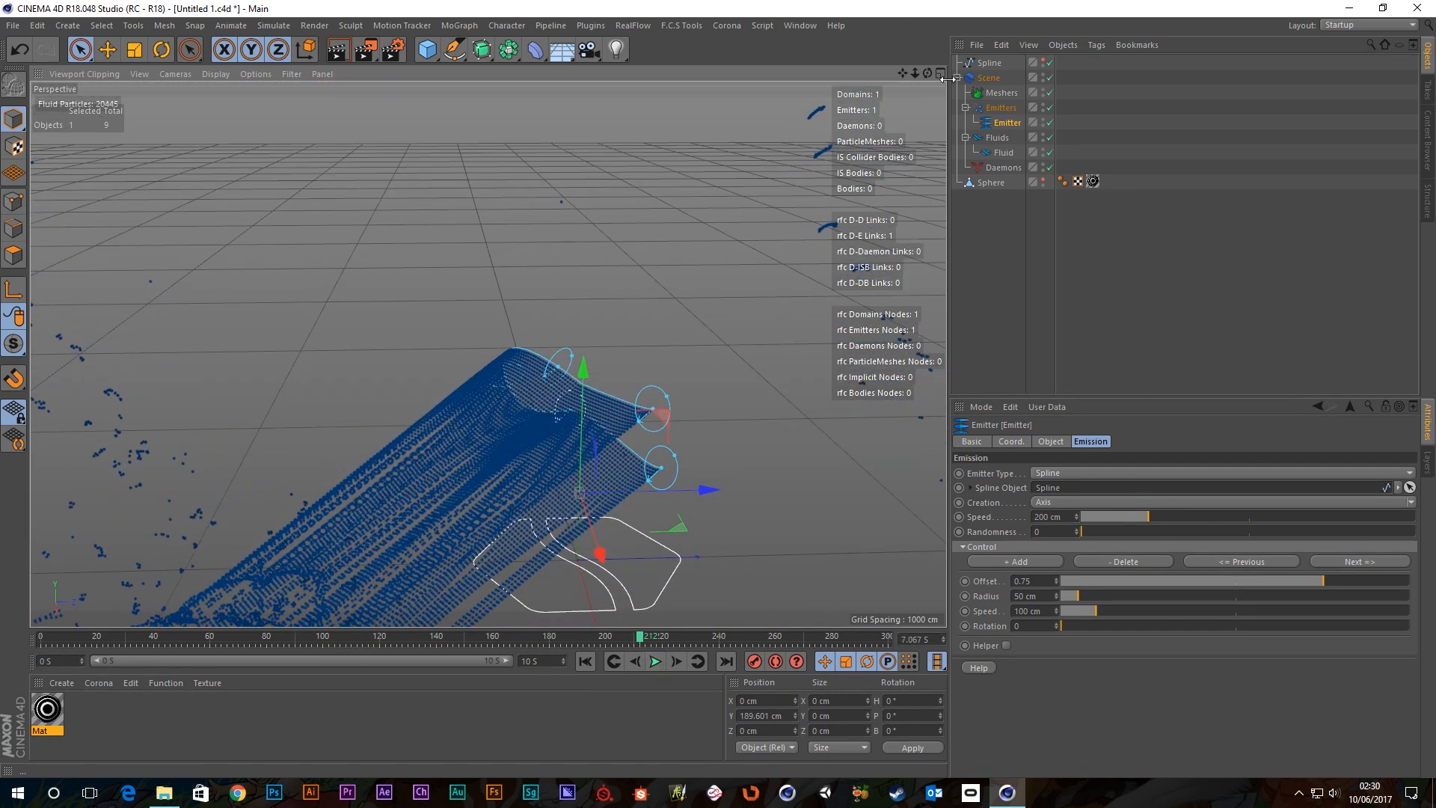
left_click(1057, 475)
left_click(1049, 609)
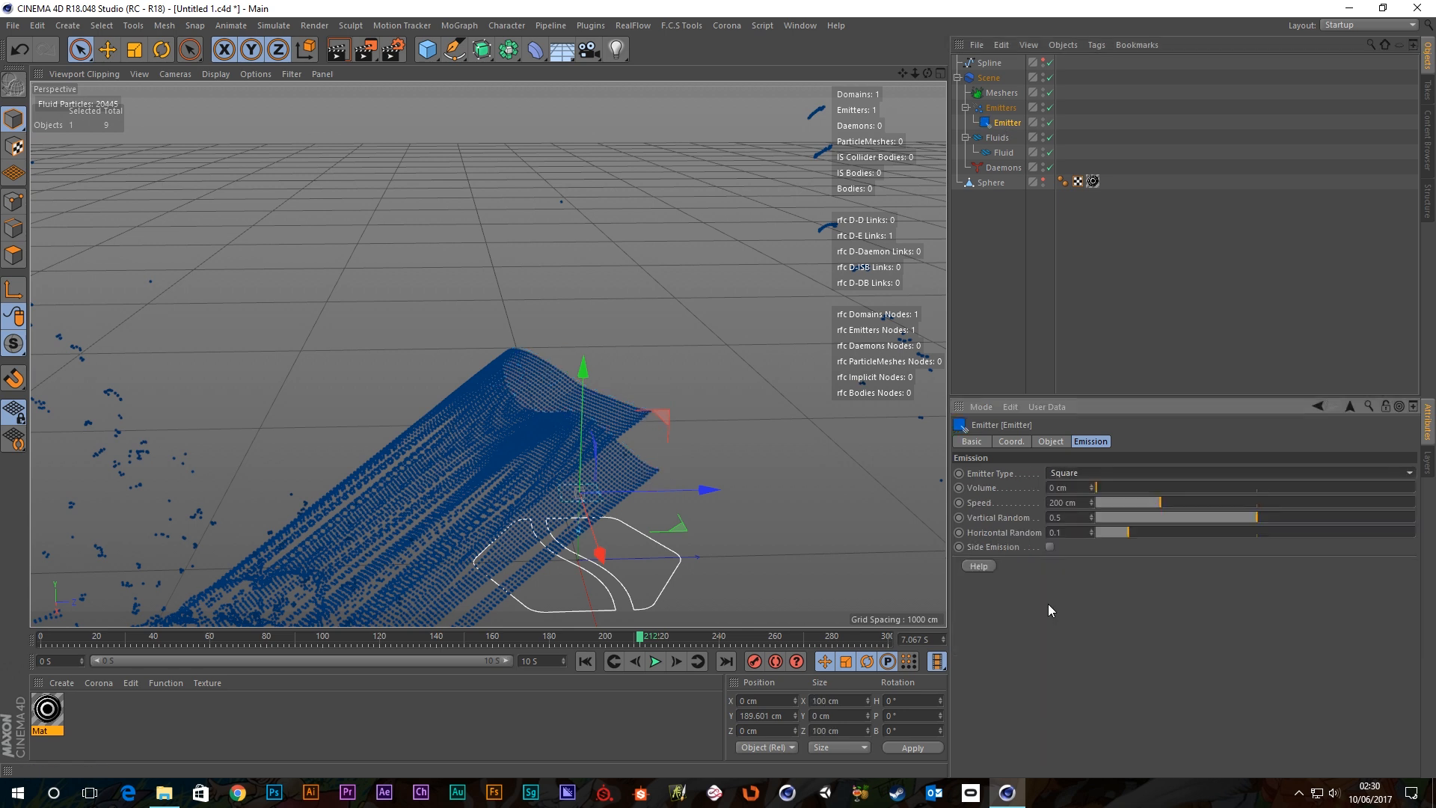
Replay the simulation from the start and view the square emitter's particle column.
left_click(585, 661)
left_click(655, 661)
scroll(602, 516, "up", 5)
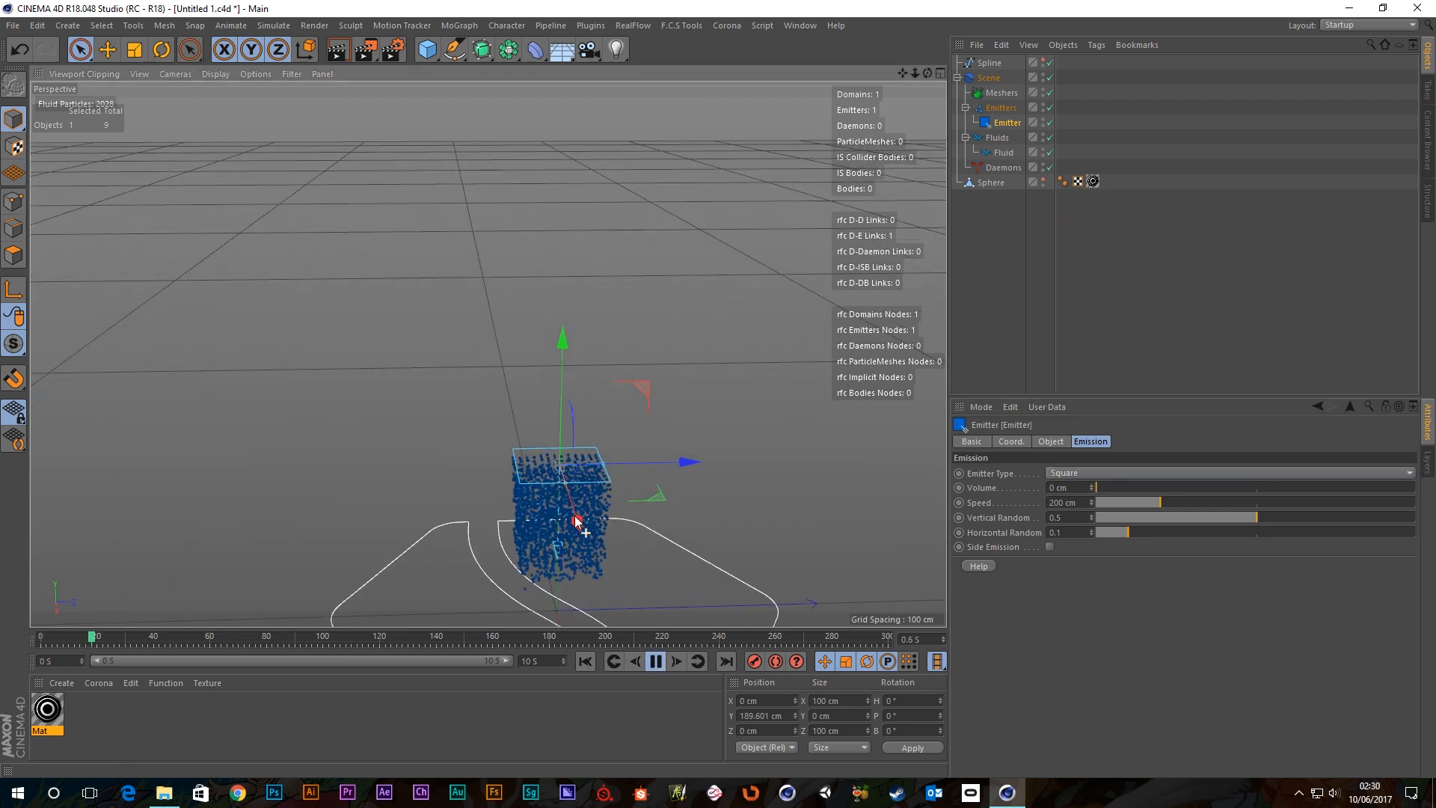
left_click_drag(541, 519, 622, 540, "alt")
middle_click_drag(622, 540, 601, 434, "alt")
left_click_drag(601, 434, 572, 420, "alt")
Compare the Circle emitter type, then return to Square and toggle Side Emission on and off.
left_click(1081, 474)
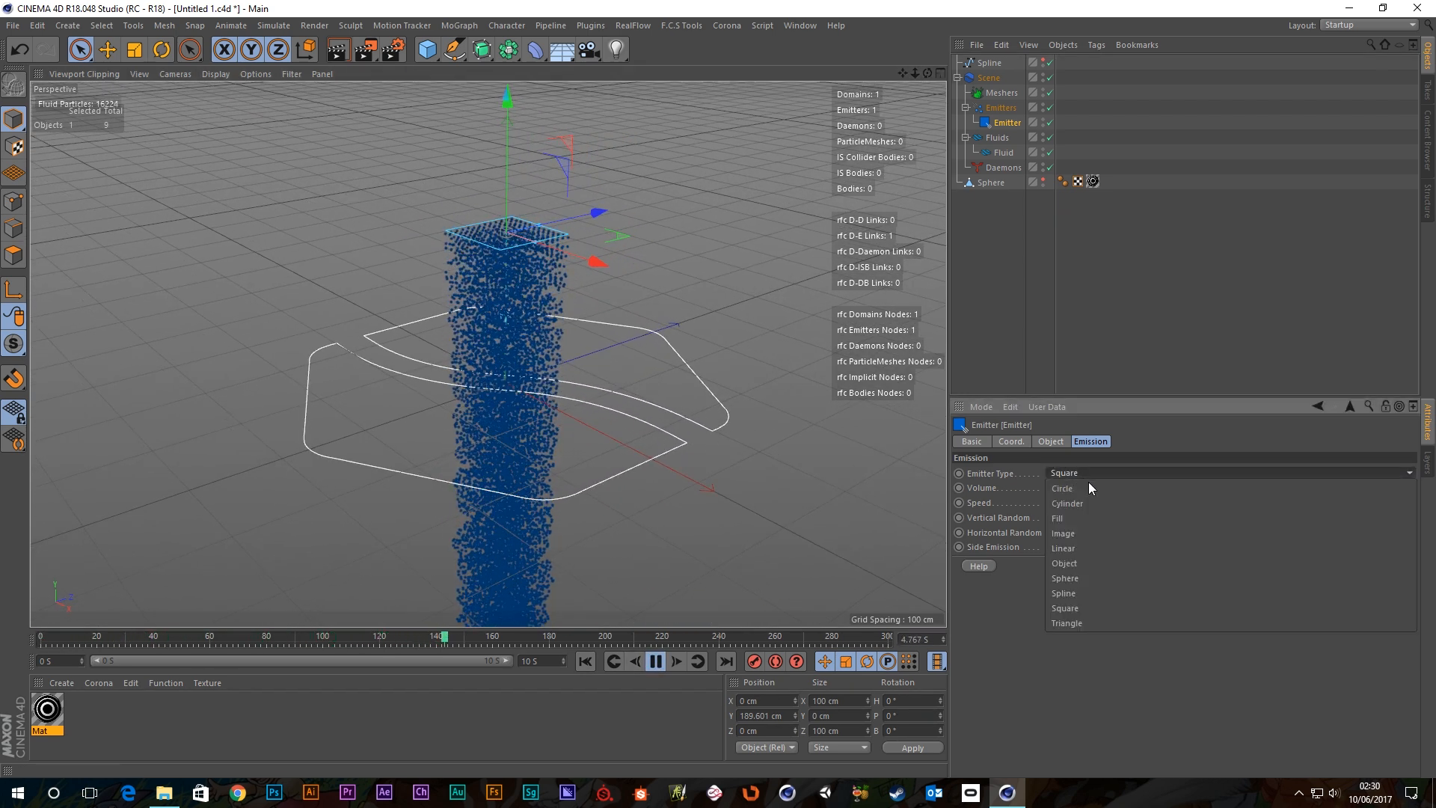
left_click(1085, 486)
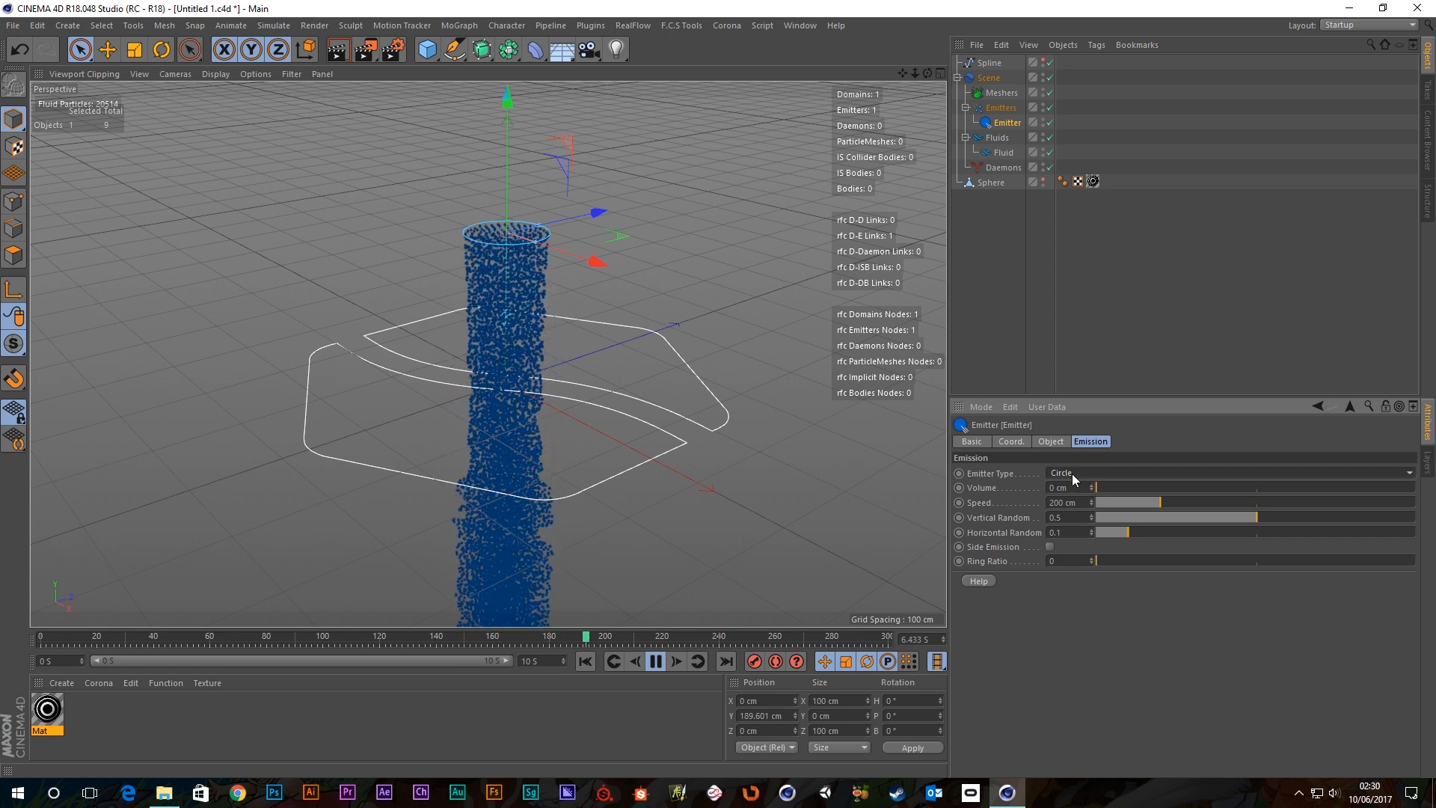
left_click(1071, 474)
left_click(1076, 609)
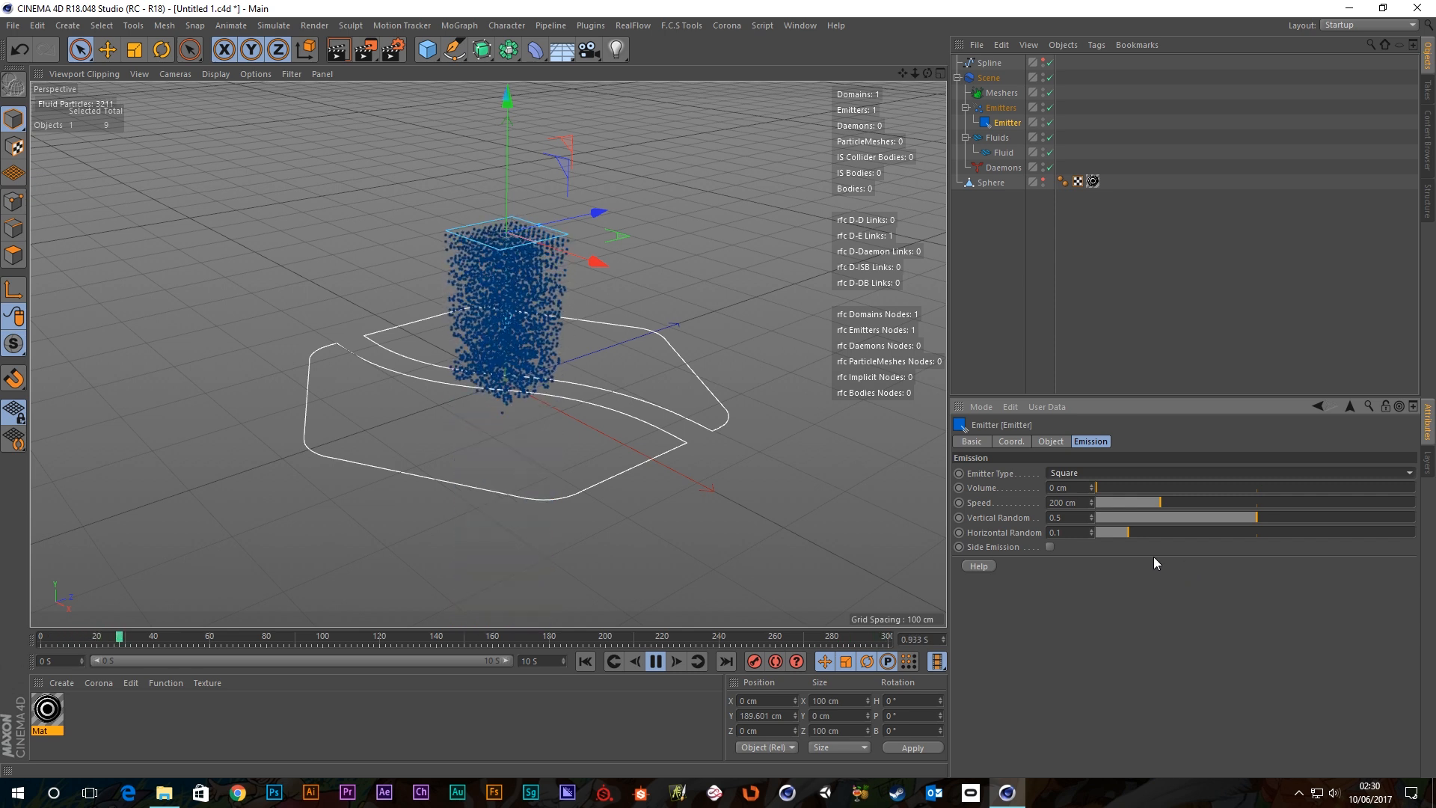
left_click(1051, 545)
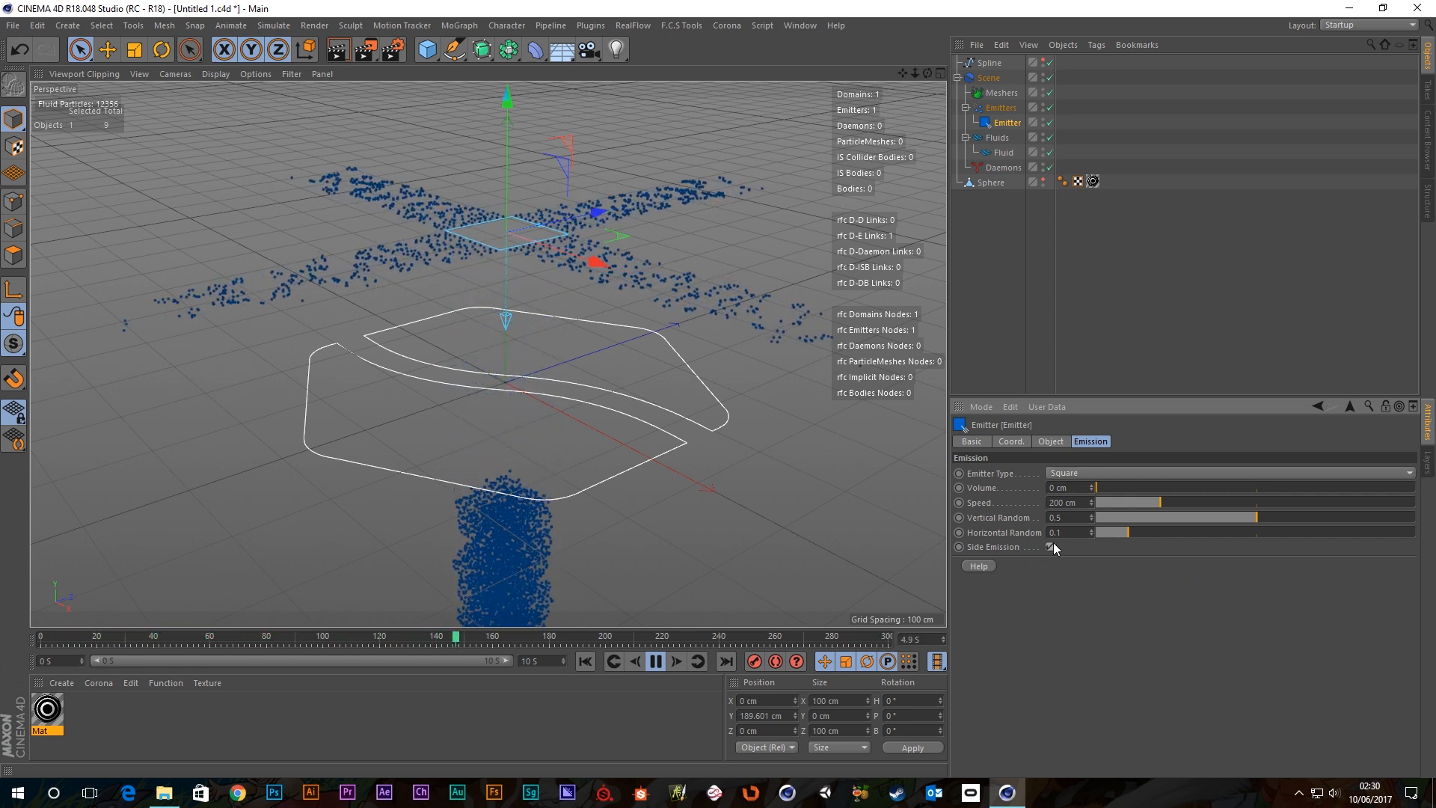
left_click(1051, 545)
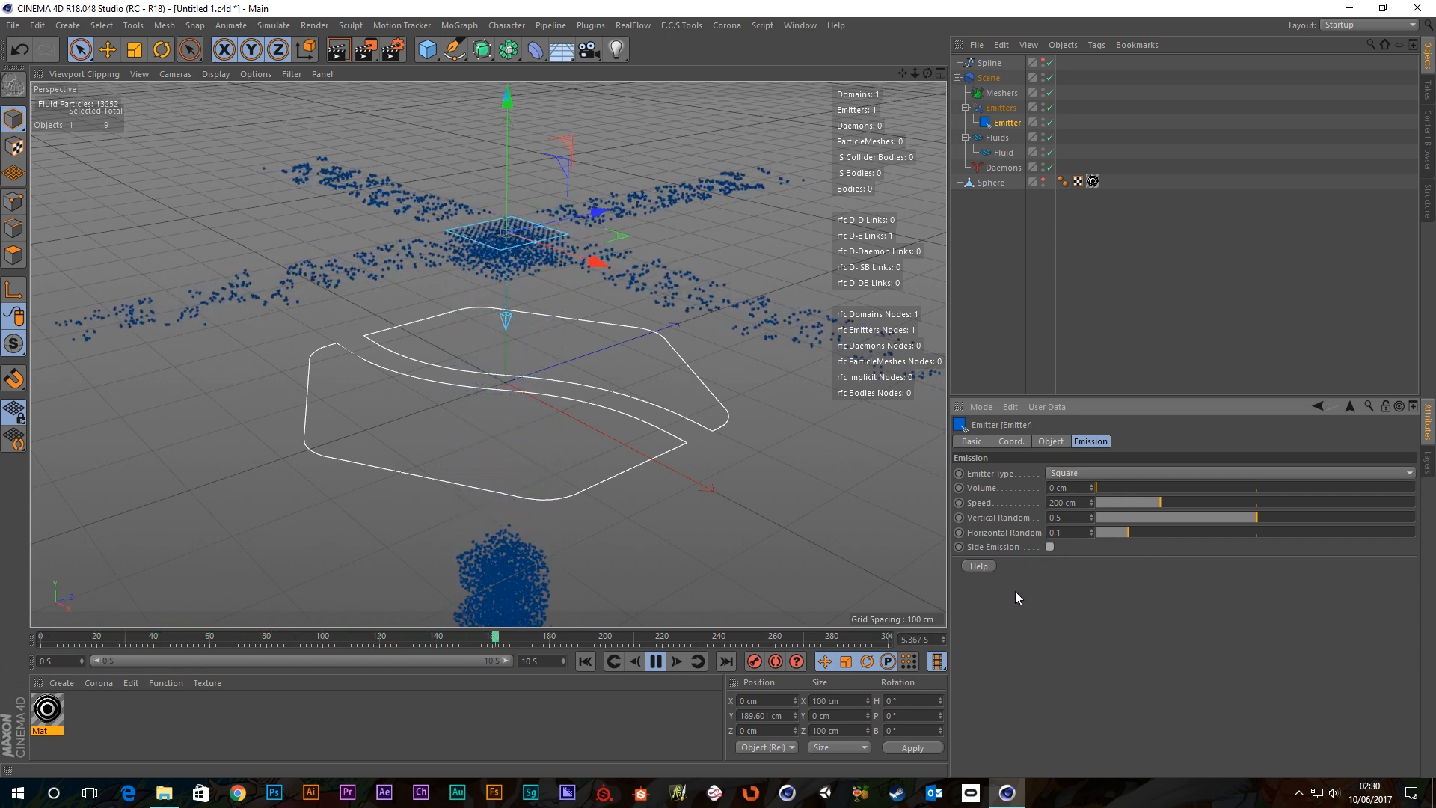
Switch to the Triangle emitter type and toggle Side Emission on, then off.
left_click(1058, 473)
left_click(1067, 623)
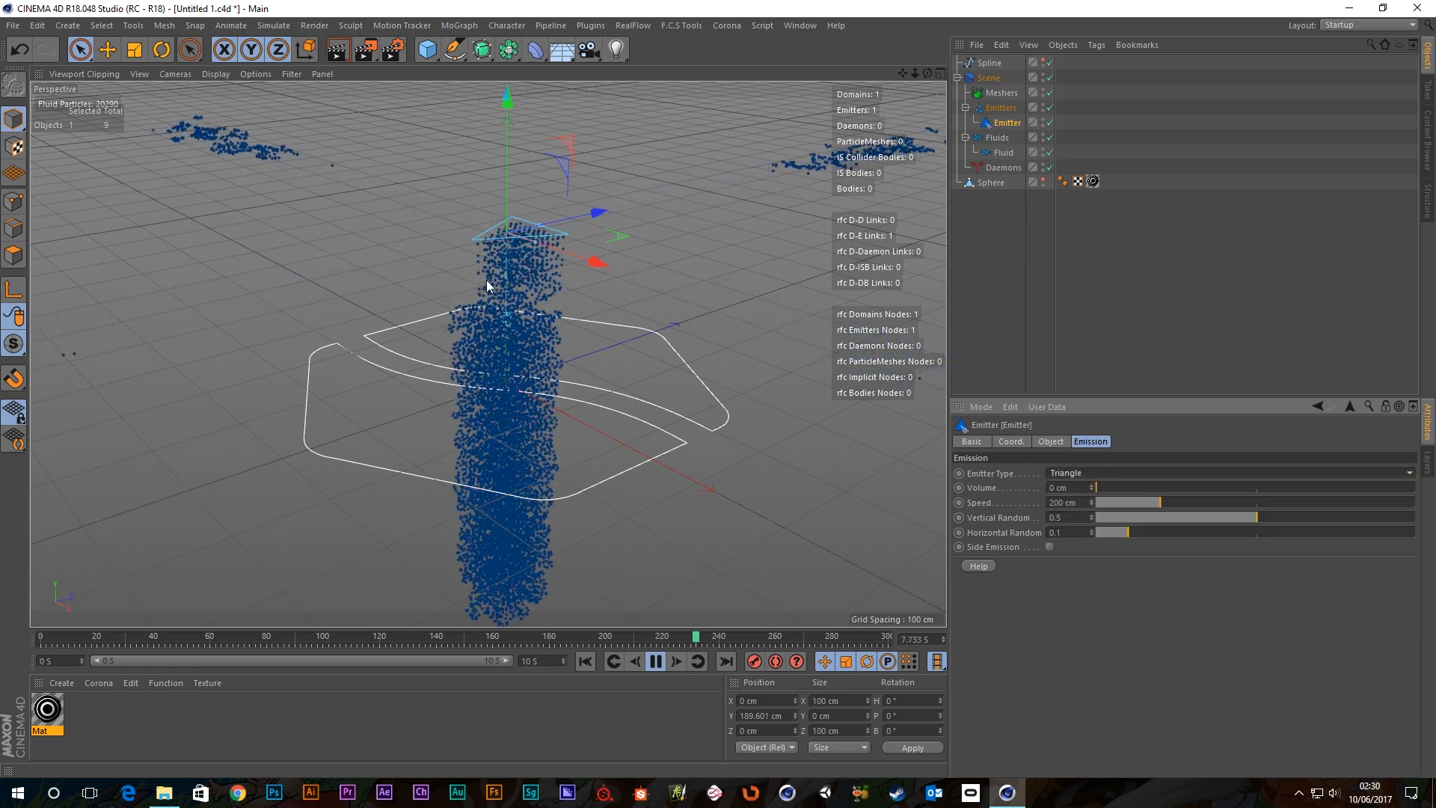
scroll(536, 253, "up", 2)
left_click_drag(513, 299, 542, 308, "alt")
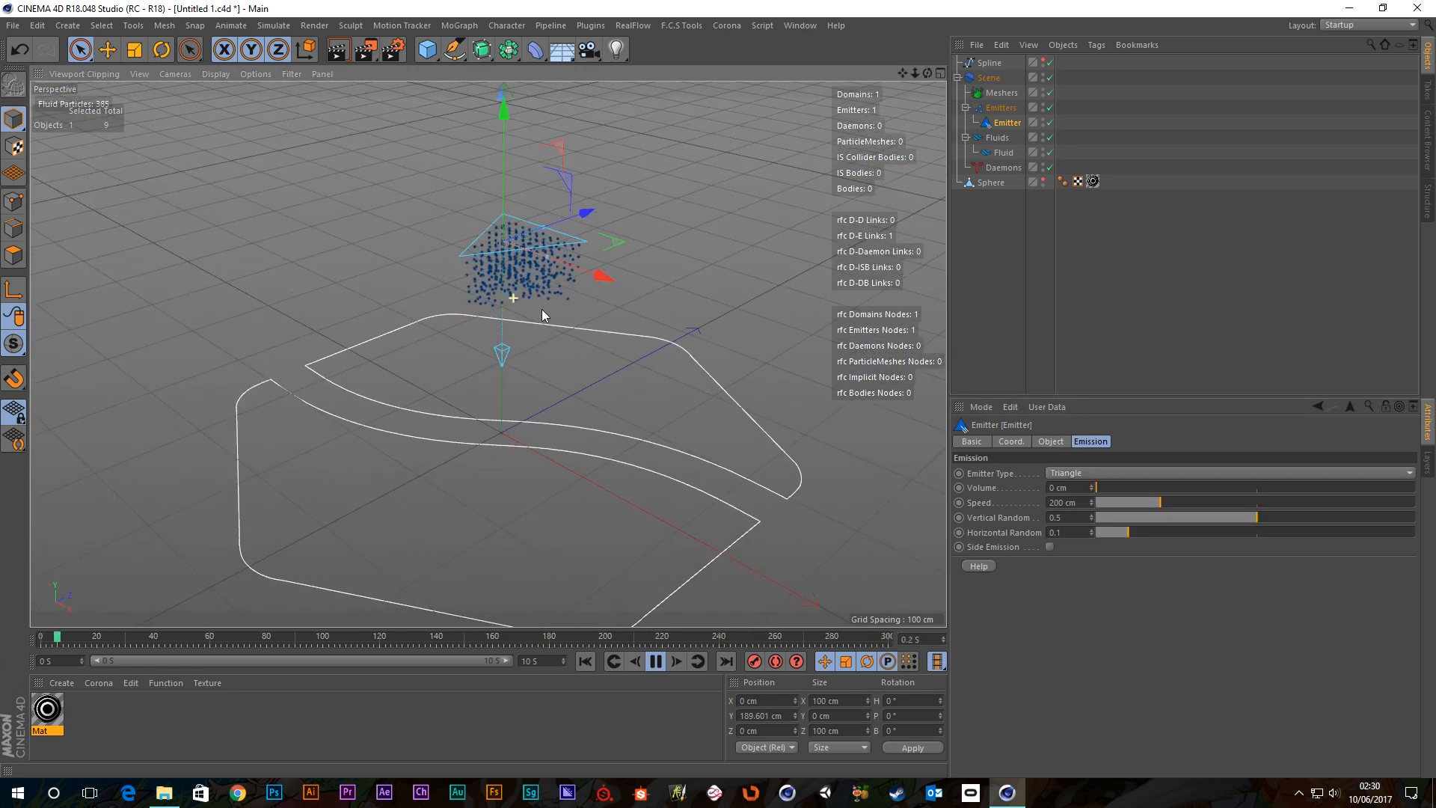
left_click(1050, 547)
left_click(1049, 546)
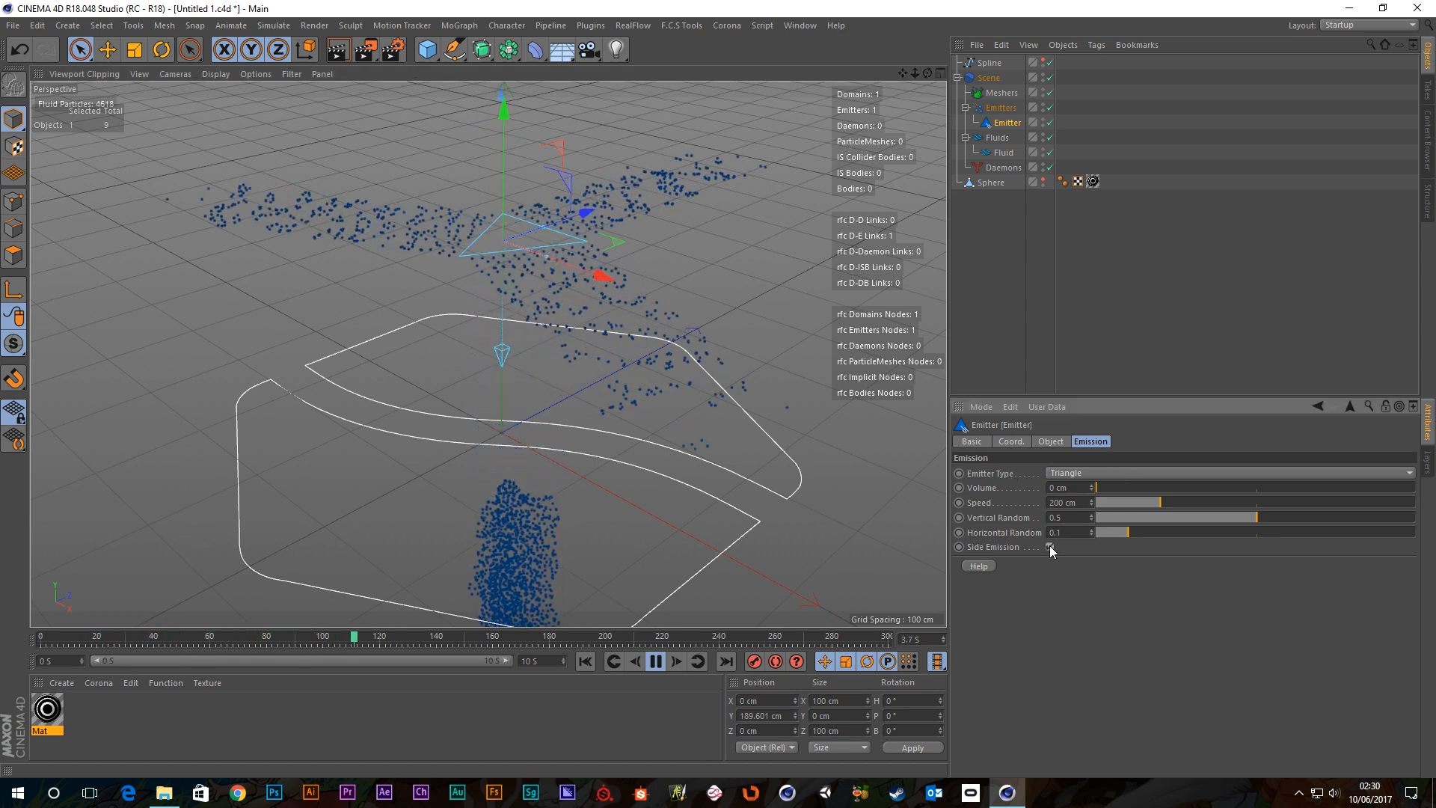
left_click_drag(430, 132, 533, 326, "alt")
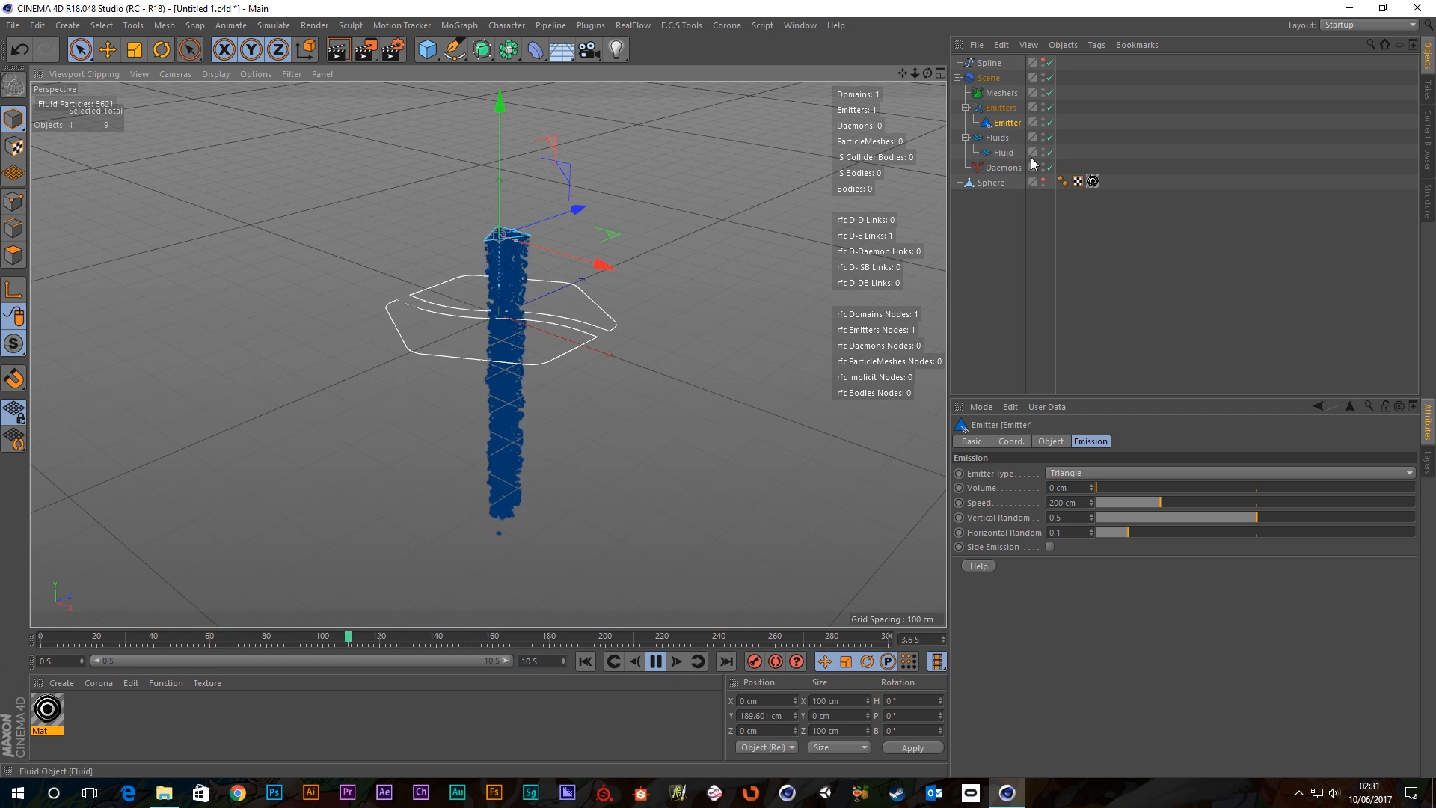
left_click(1002, 152)
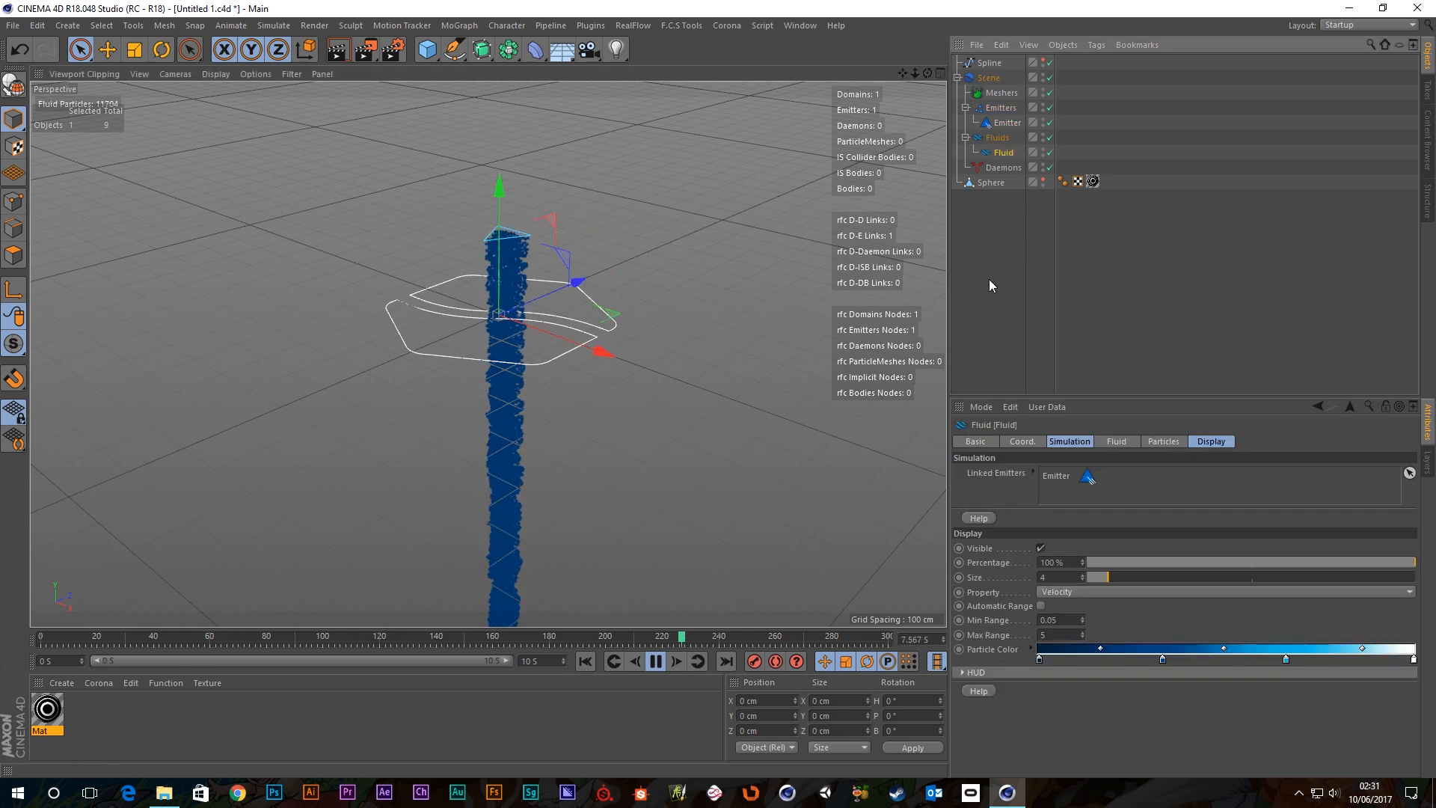
left_click(1022, 441)
left_click(1062, 441)
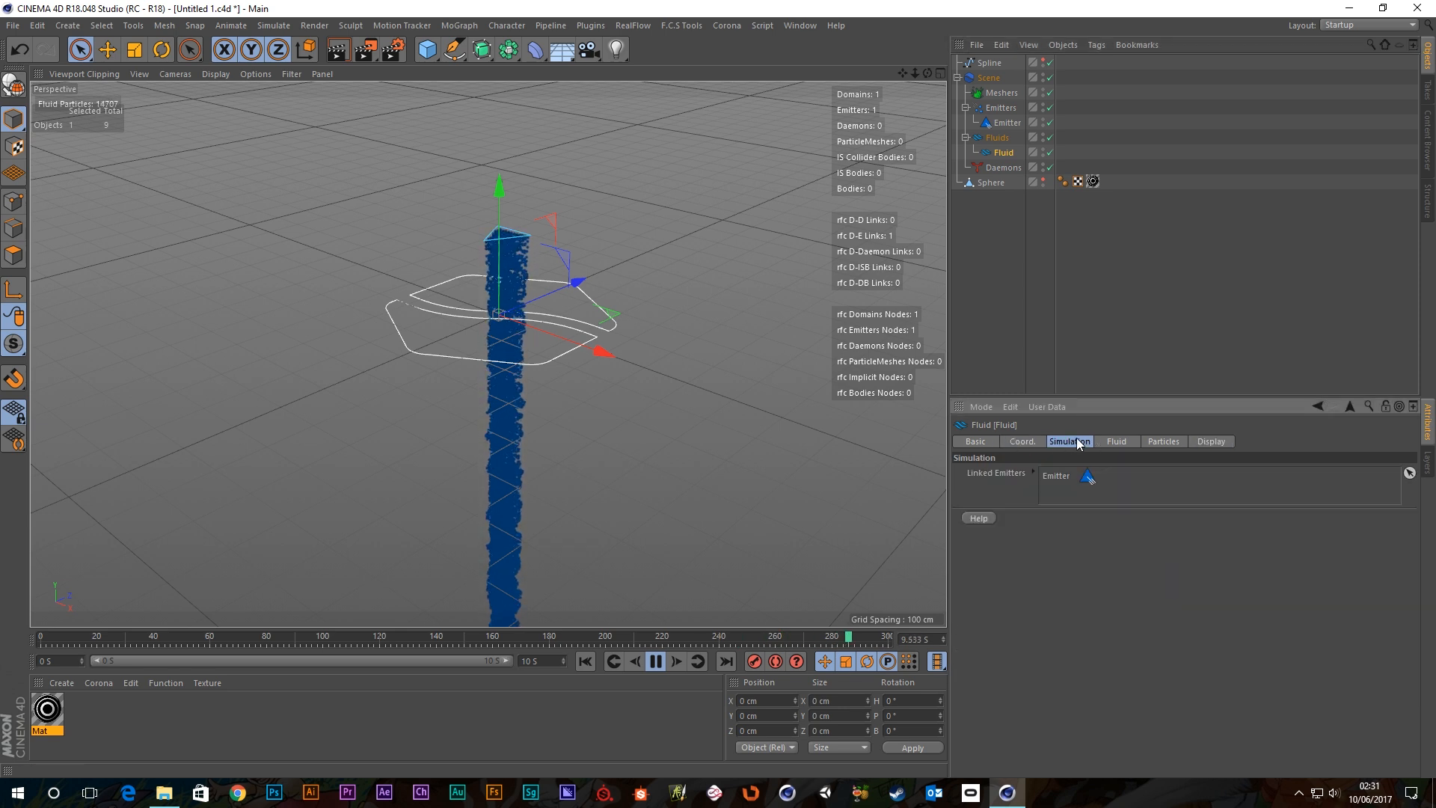
left_click(1116, 441)
left_click(1163, 441)
left_click(1207, 440)
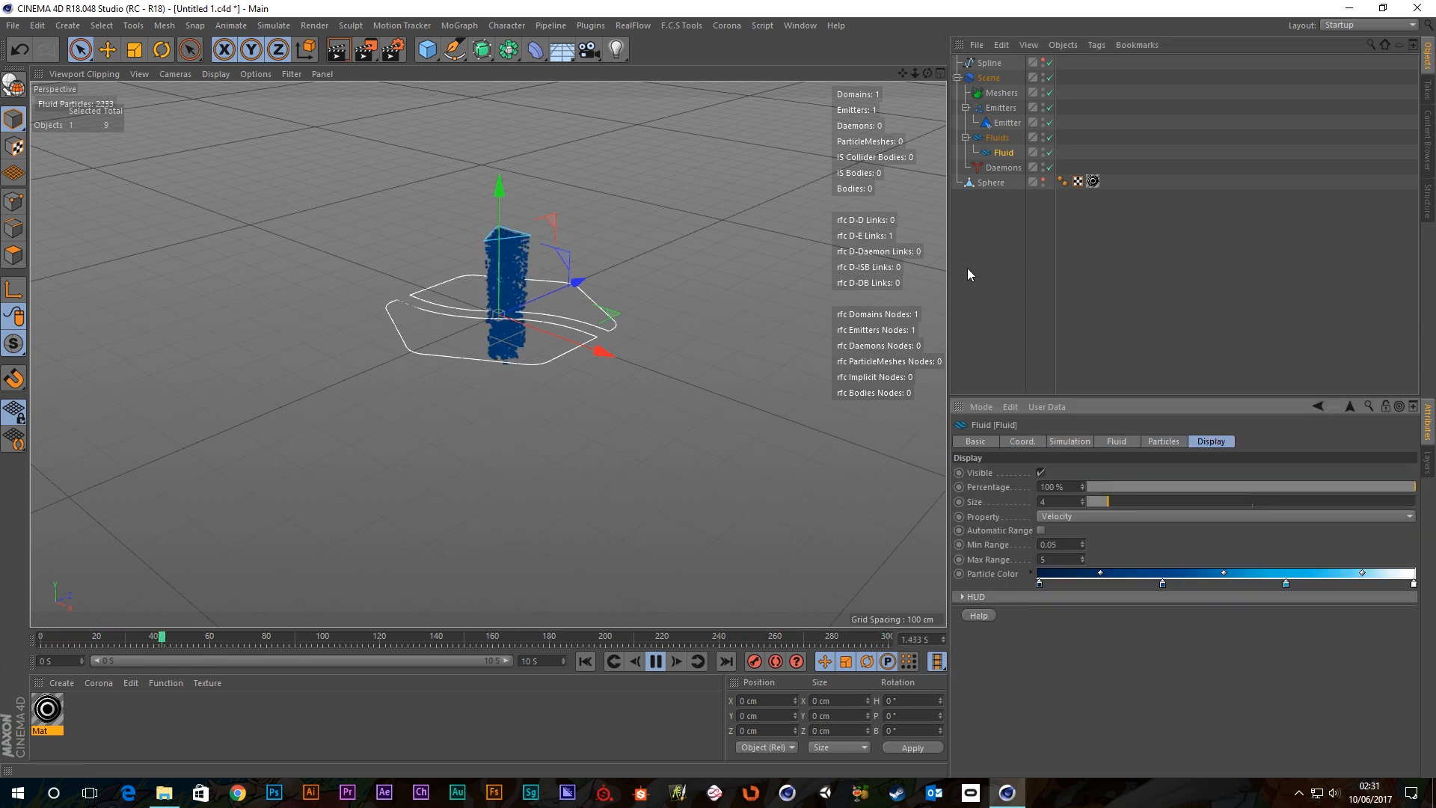
left_click(994, 271)
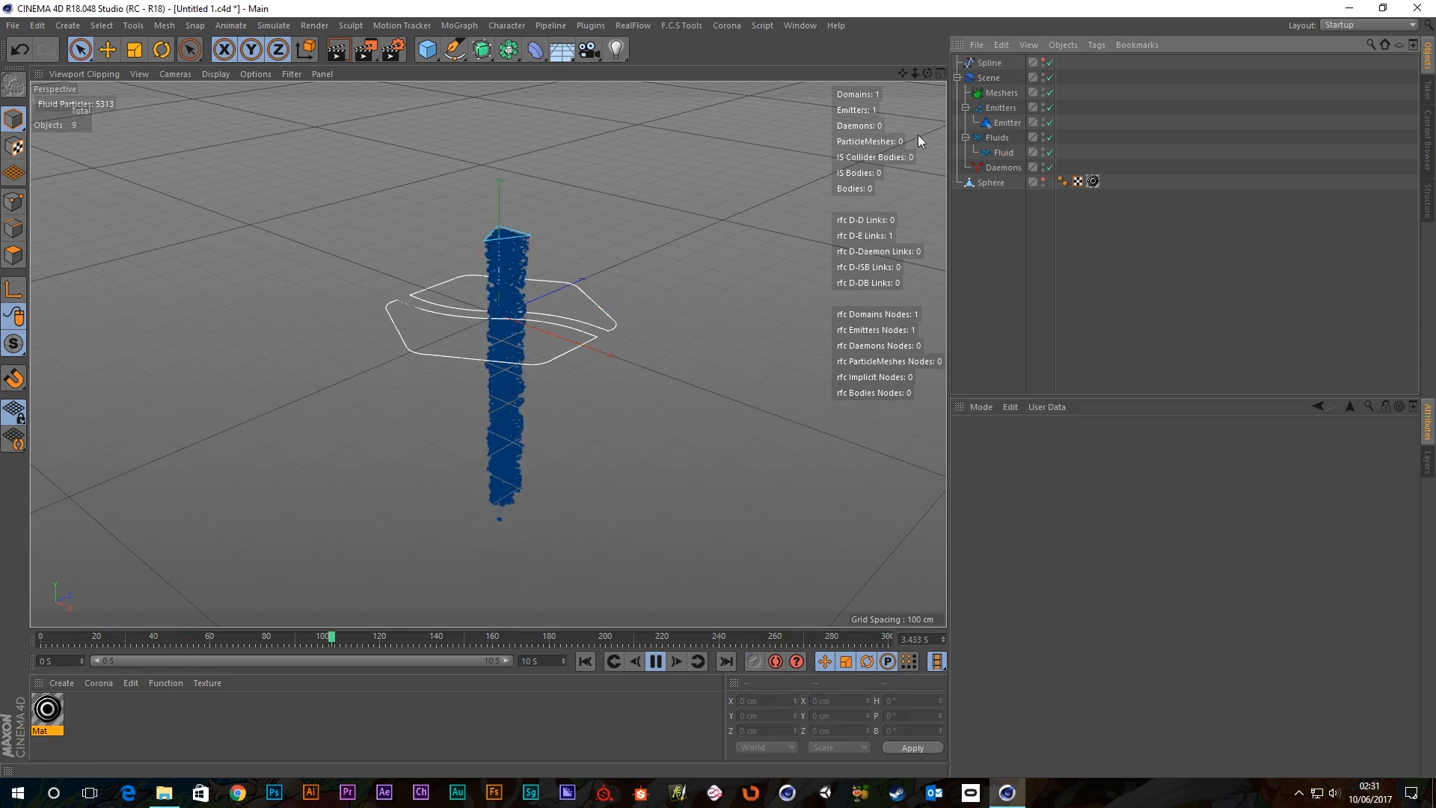
left_click(995, 168)
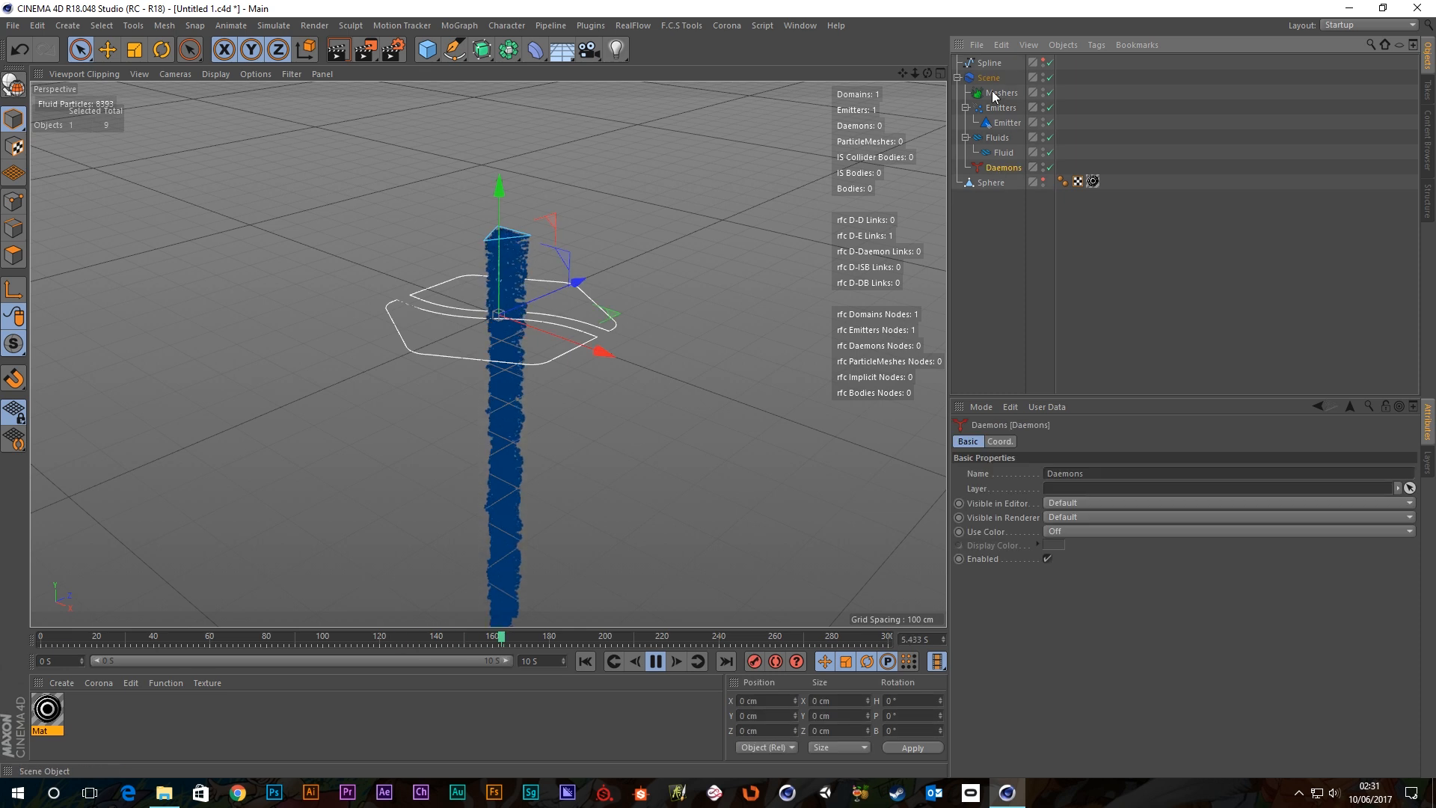
left_click(1010, 252)
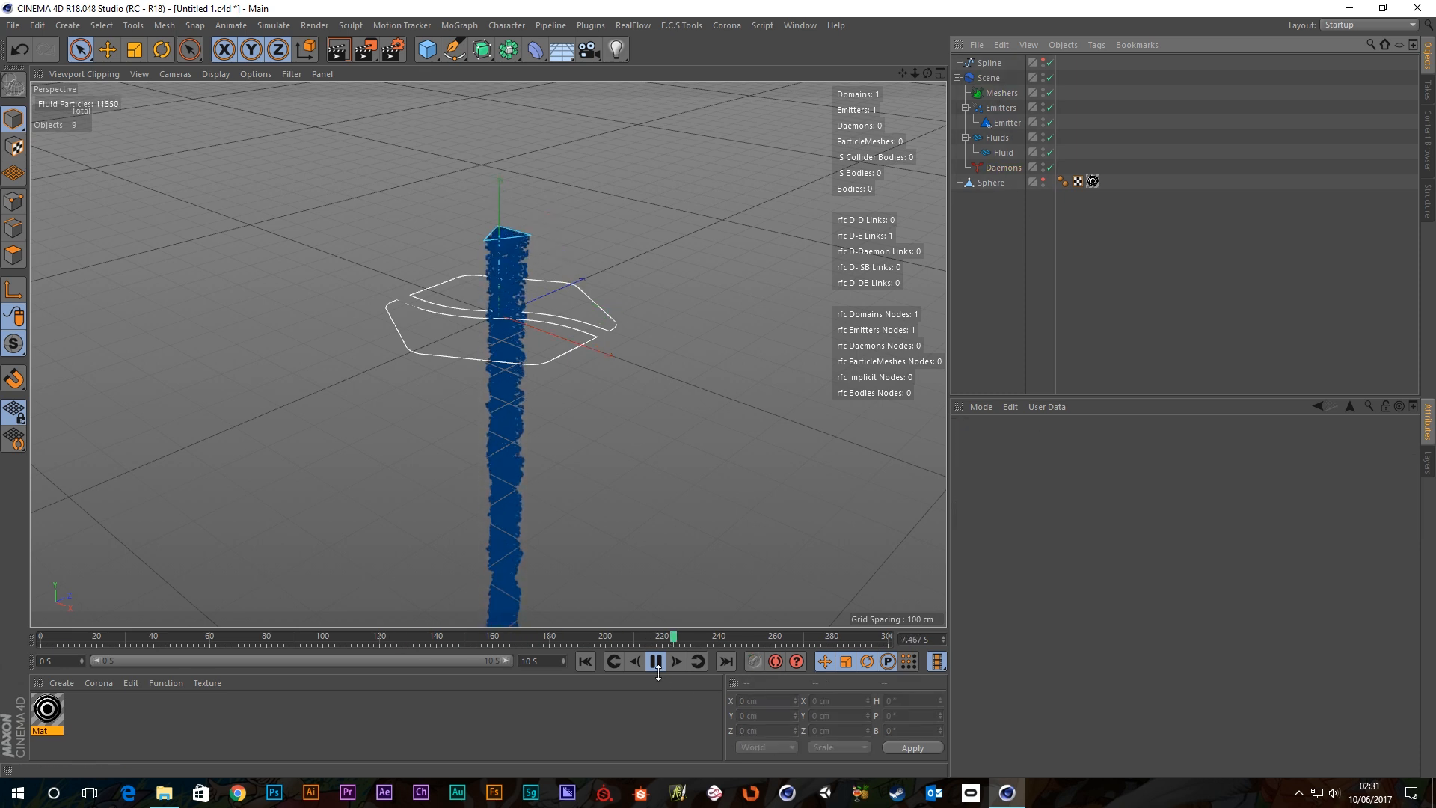
scroll(576, 285, "up", 6)
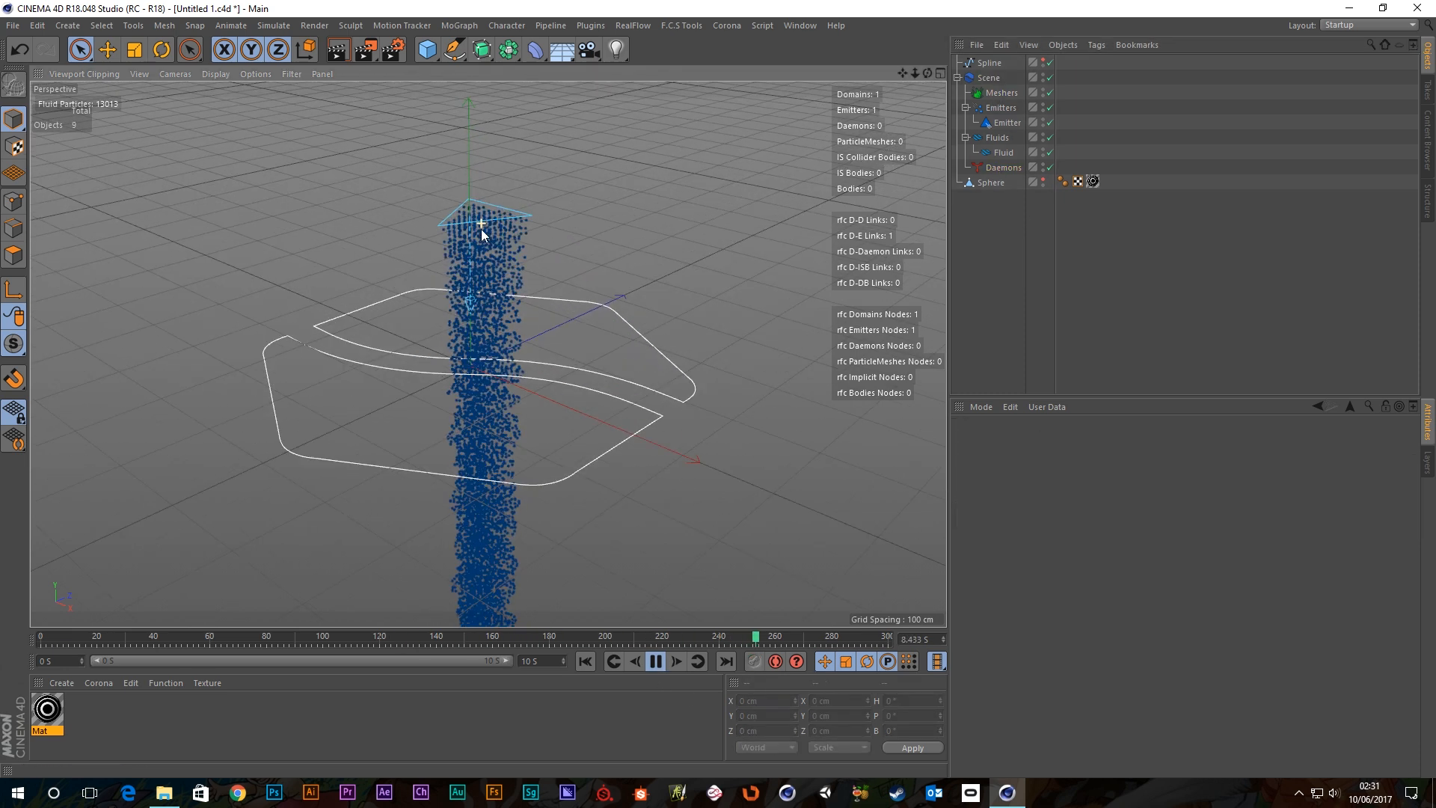
scroll(481, 230, "up", 3)
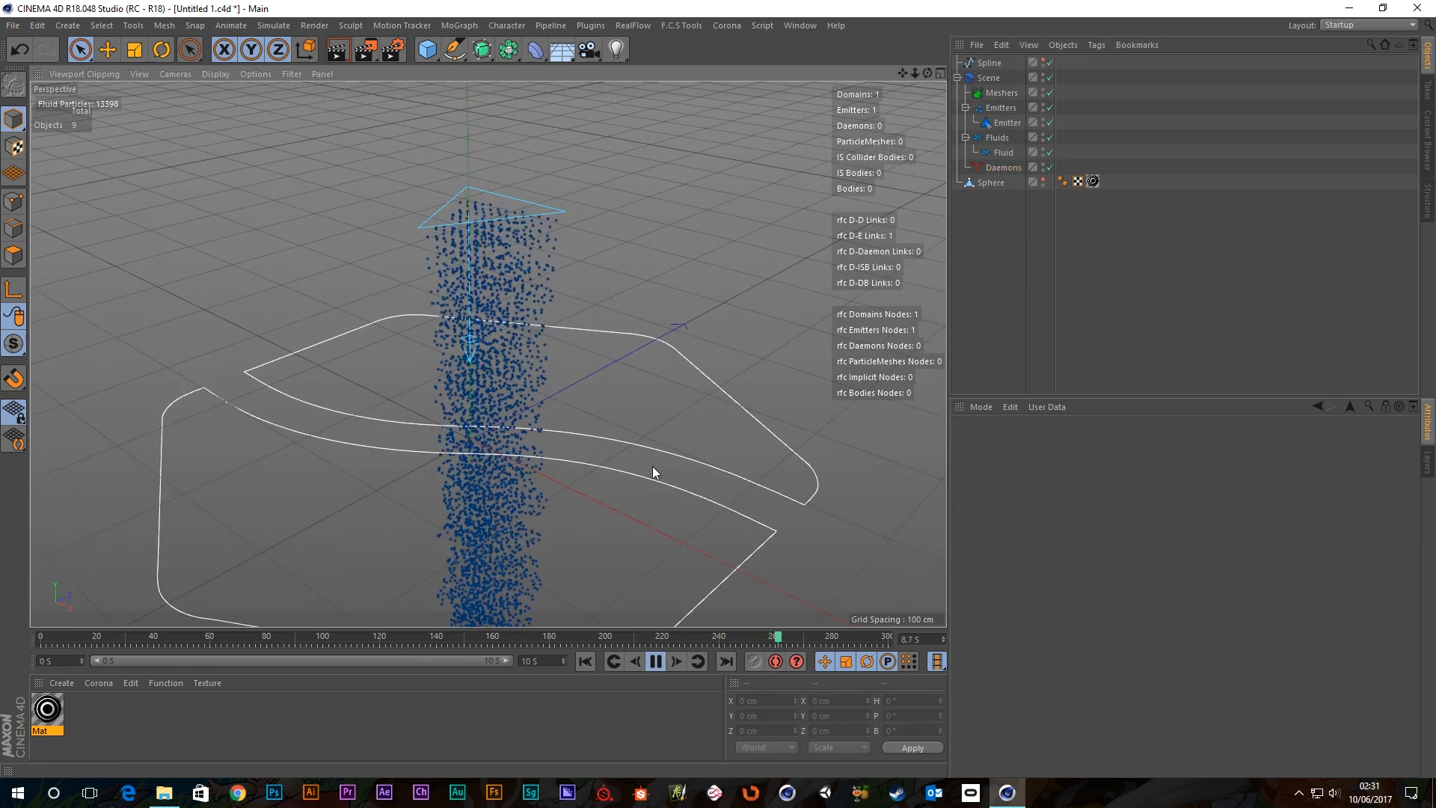
scroll(645, 440, "down", 2)
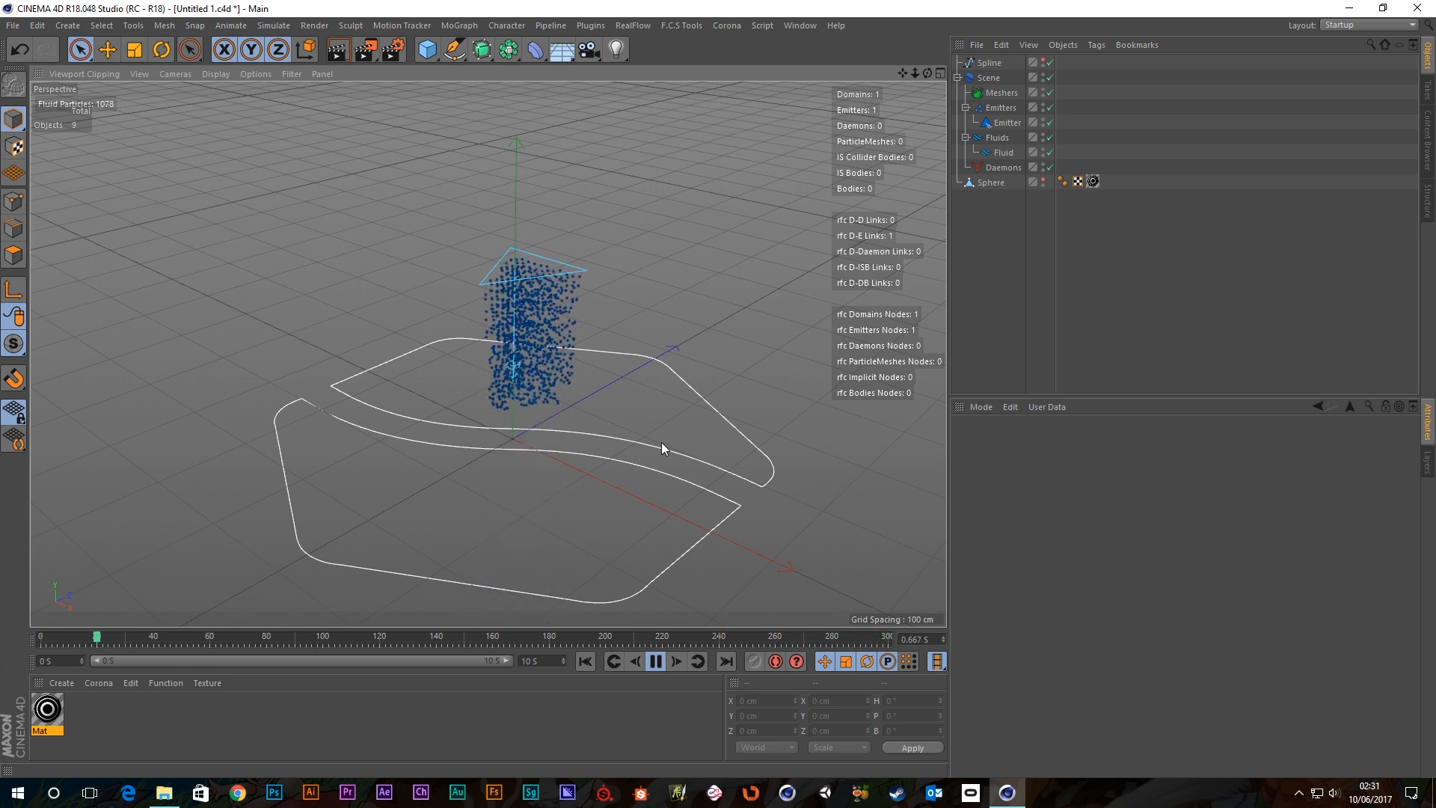